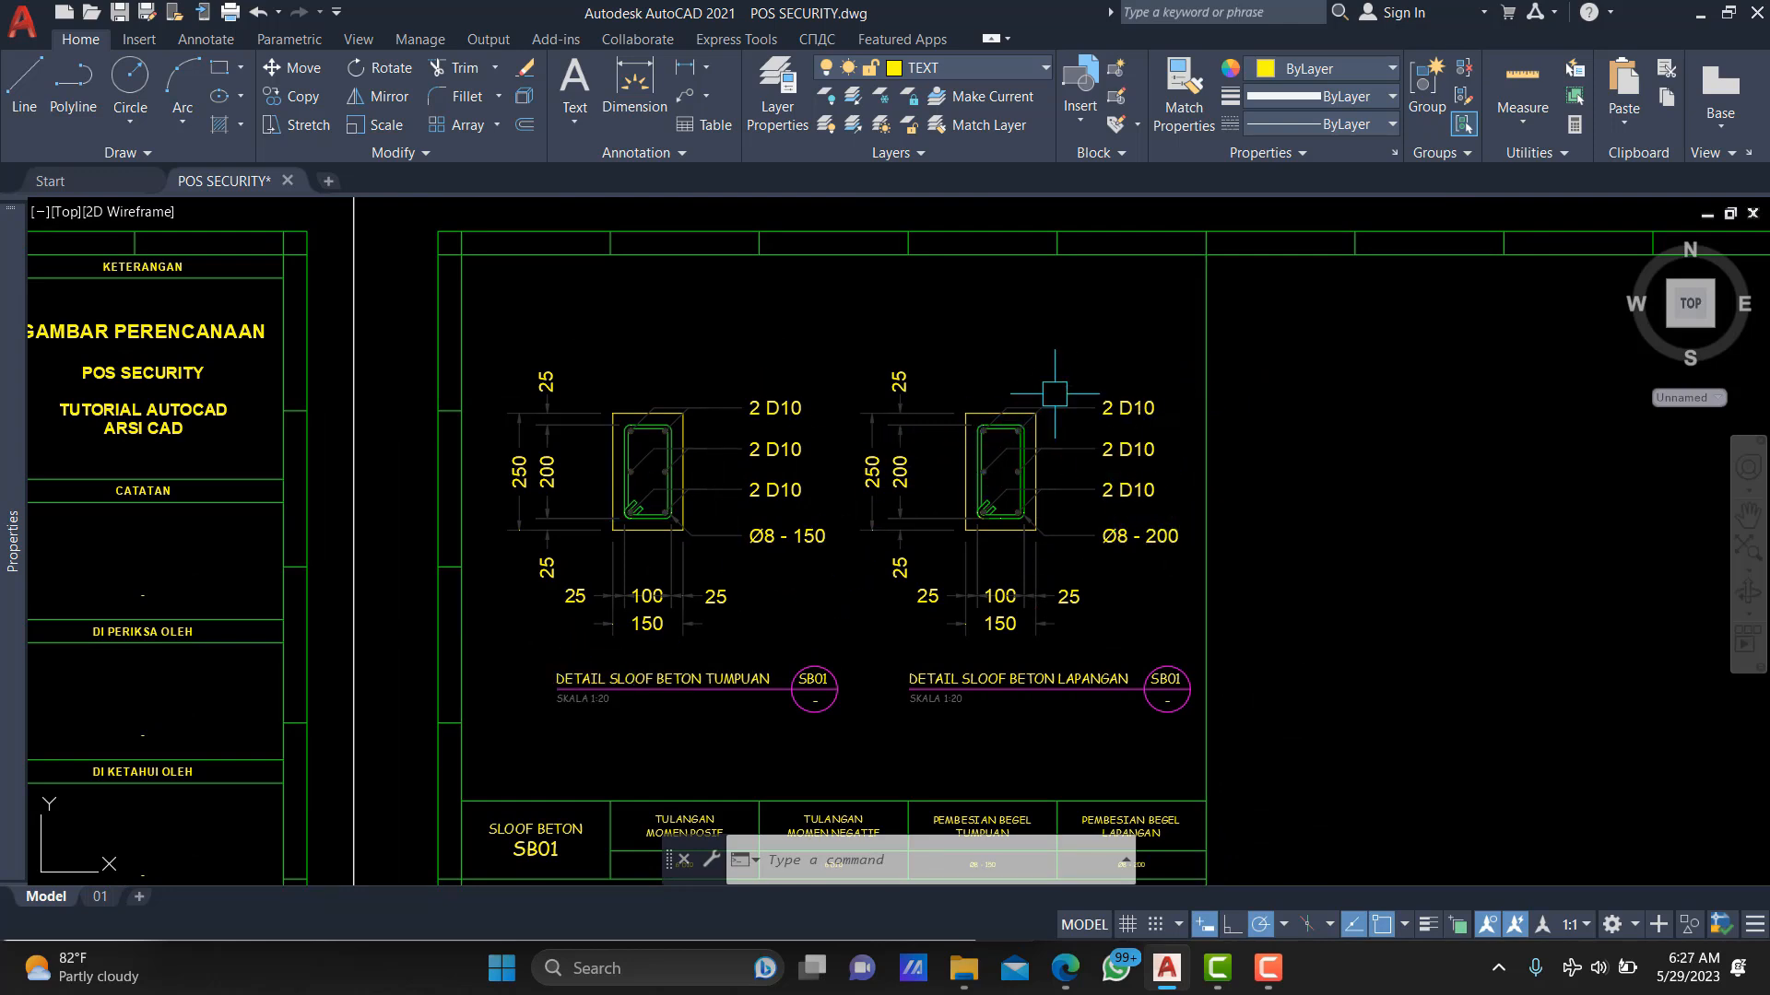
Examine the SB01 concrete sloof detail sheet, the surrounding drawing sheets and the empty sheet beside the sloof plan.
{"action": "scroll", "coordinate": [1086, 415], "scroll_direction": "down", "scroll_amount": 2}
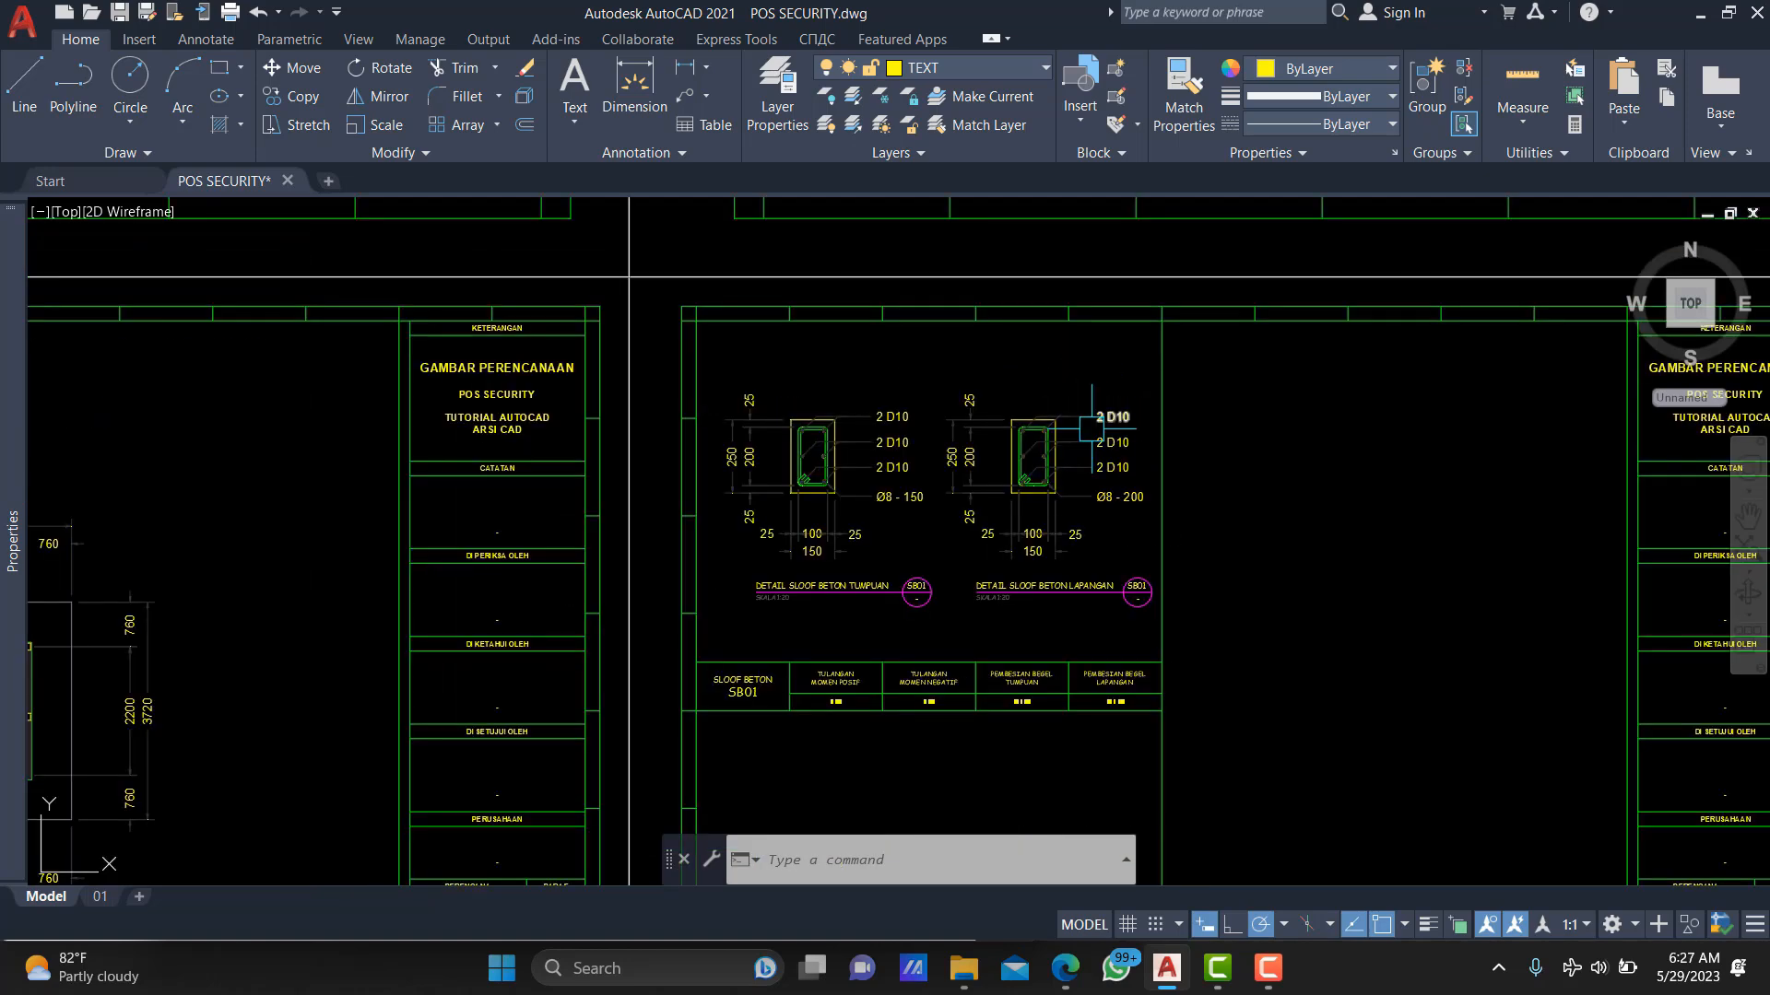
{"action": "middle_click_drag", "start_coordinate": [952, 556], "coordinate": [741, 560]}
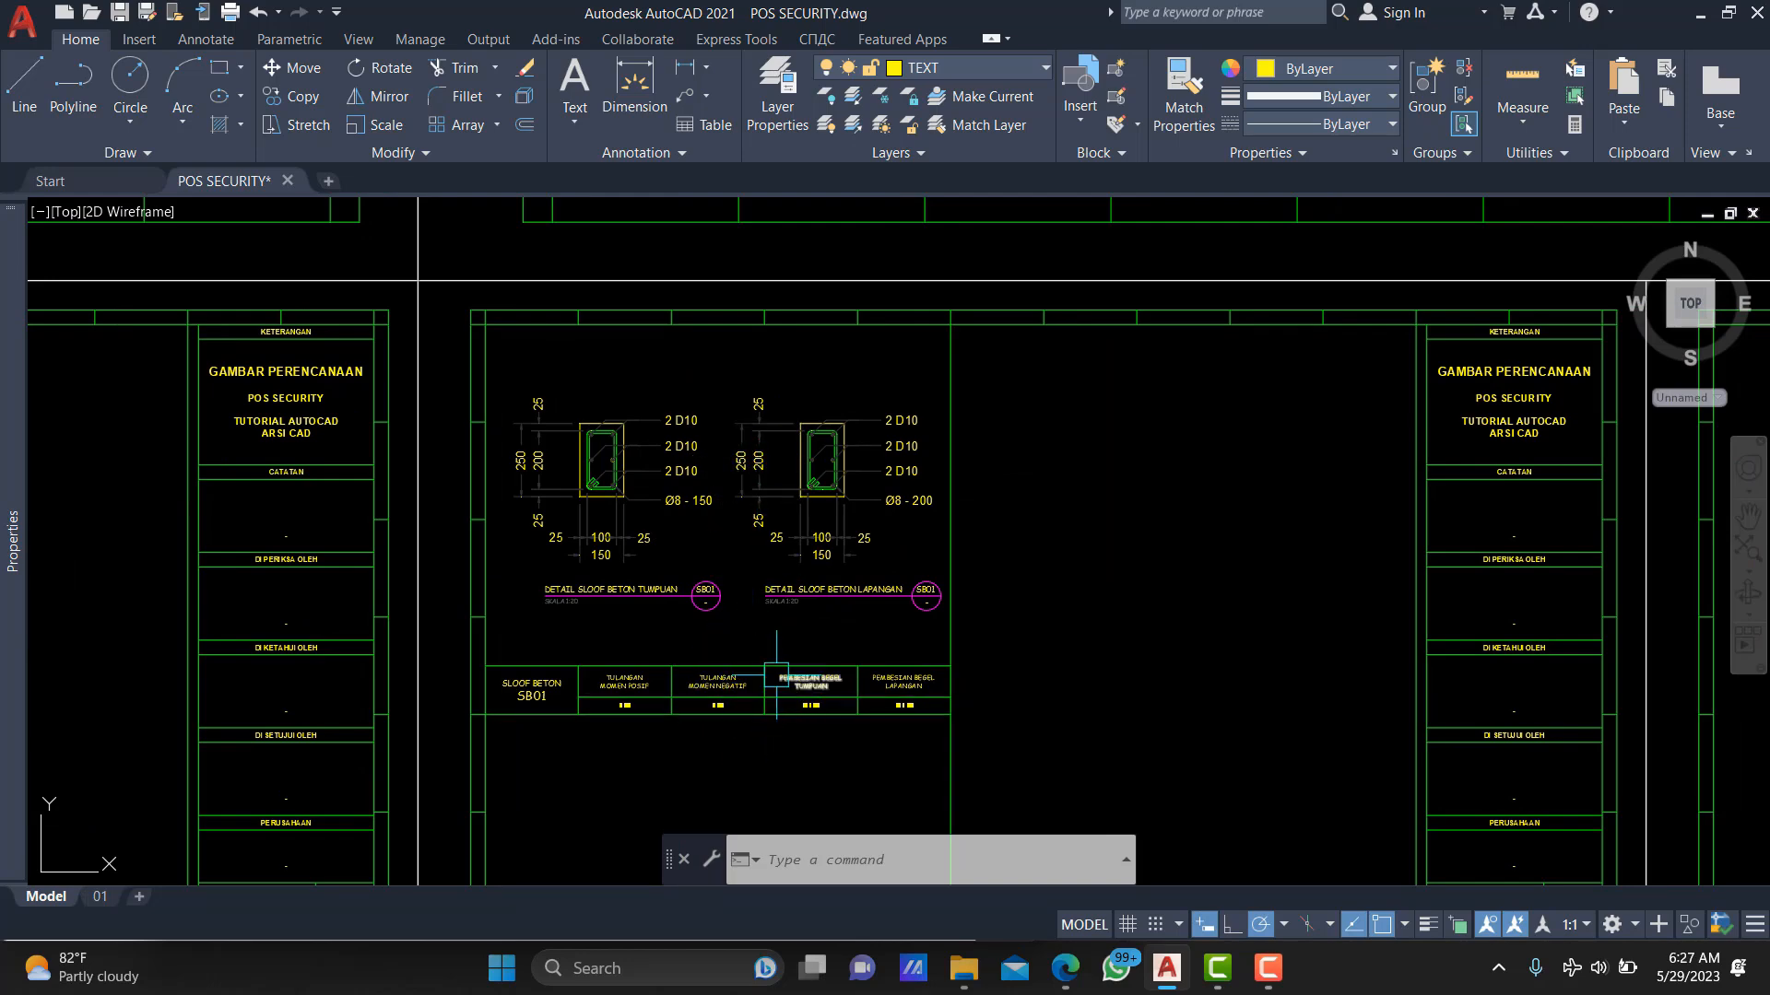
{"action": "scroll", "coordinate": [818, 477], "scroll_direction": "down", "scroll_amount": 8}
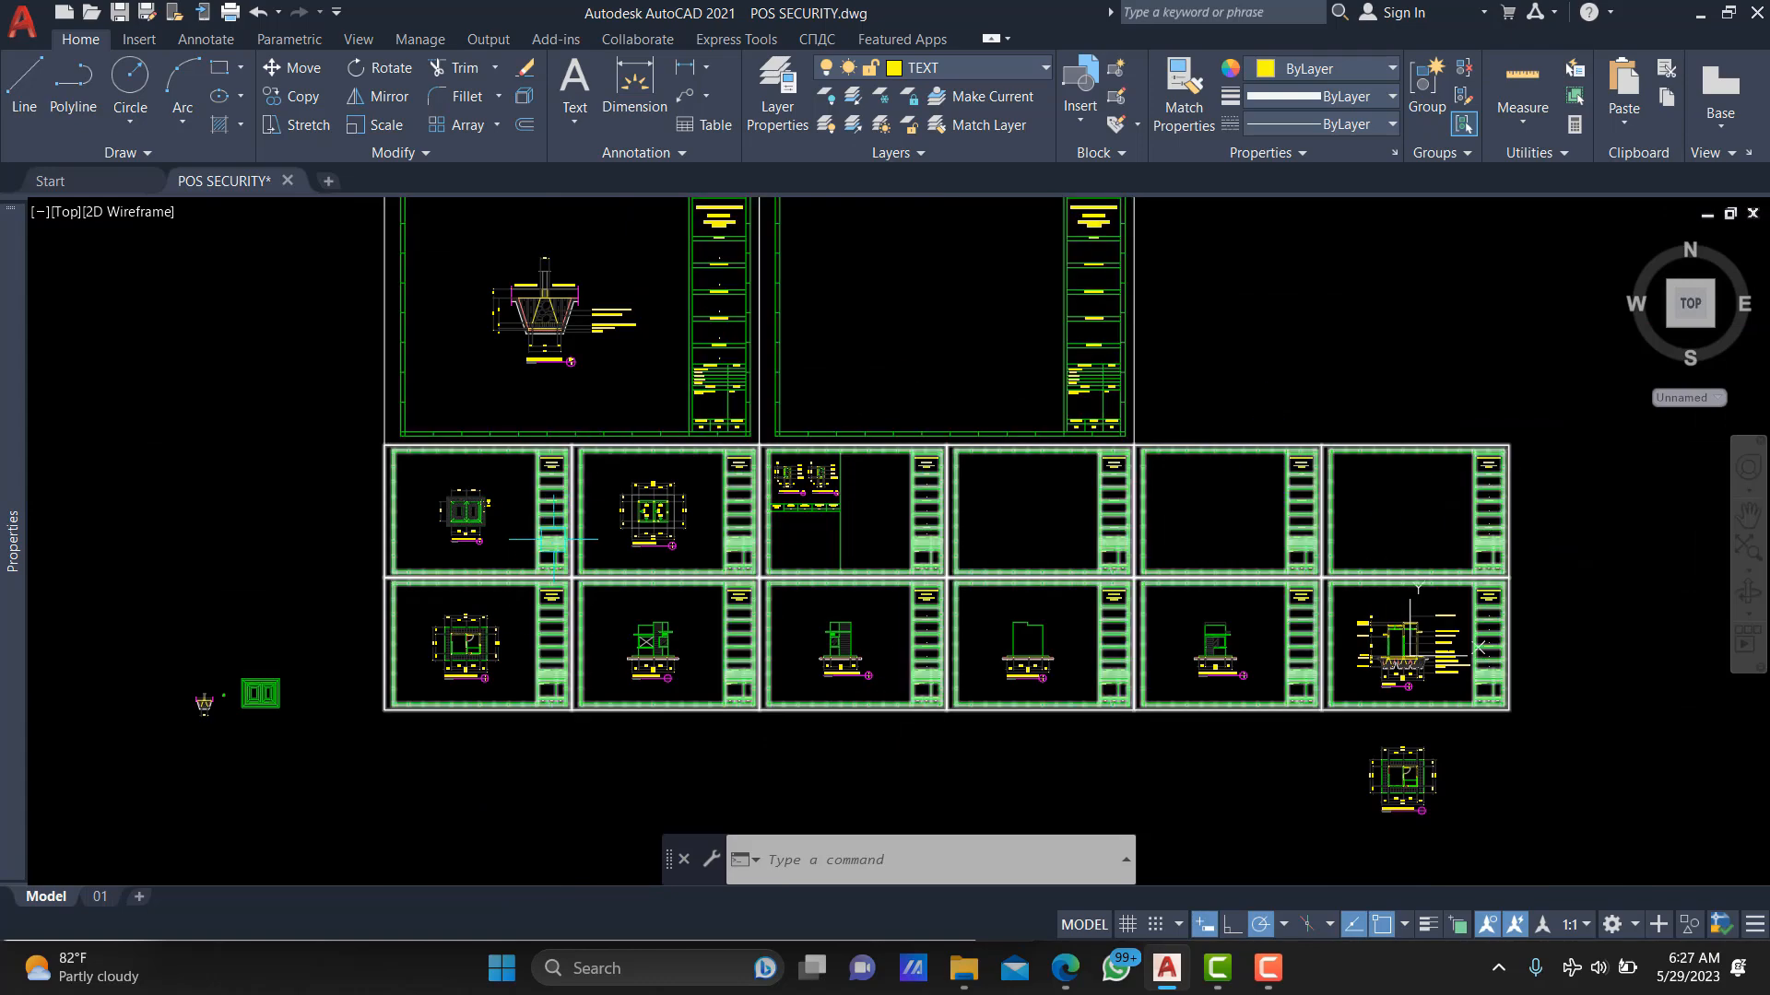
{"action": "scroll", "coordinate": [838, 474], "scroll_direction": "up", "scroll_amount": 5}
{"action": "scroll", "coordinate": [870, 498], "scroll_direction": "down", "scroll_amount": 3}
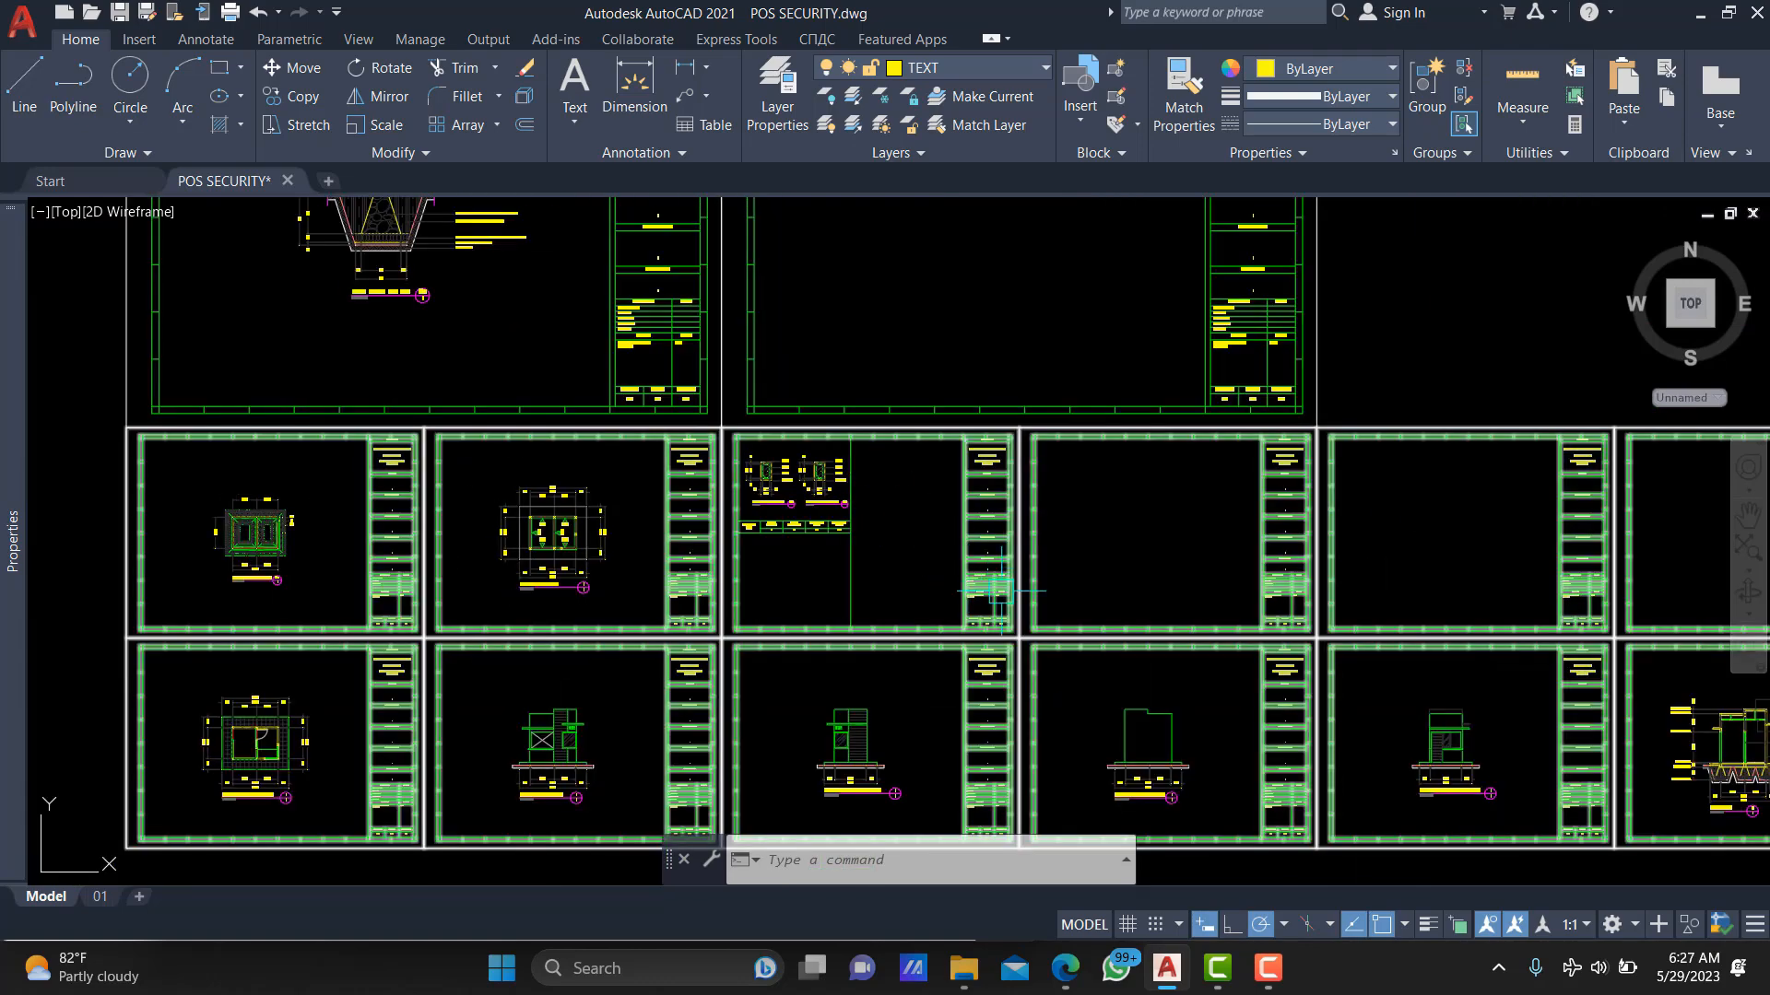
{"action": "scroll", "coordinate": [784, 479], "scroll_direction": "up", "scroll_amount": 4}
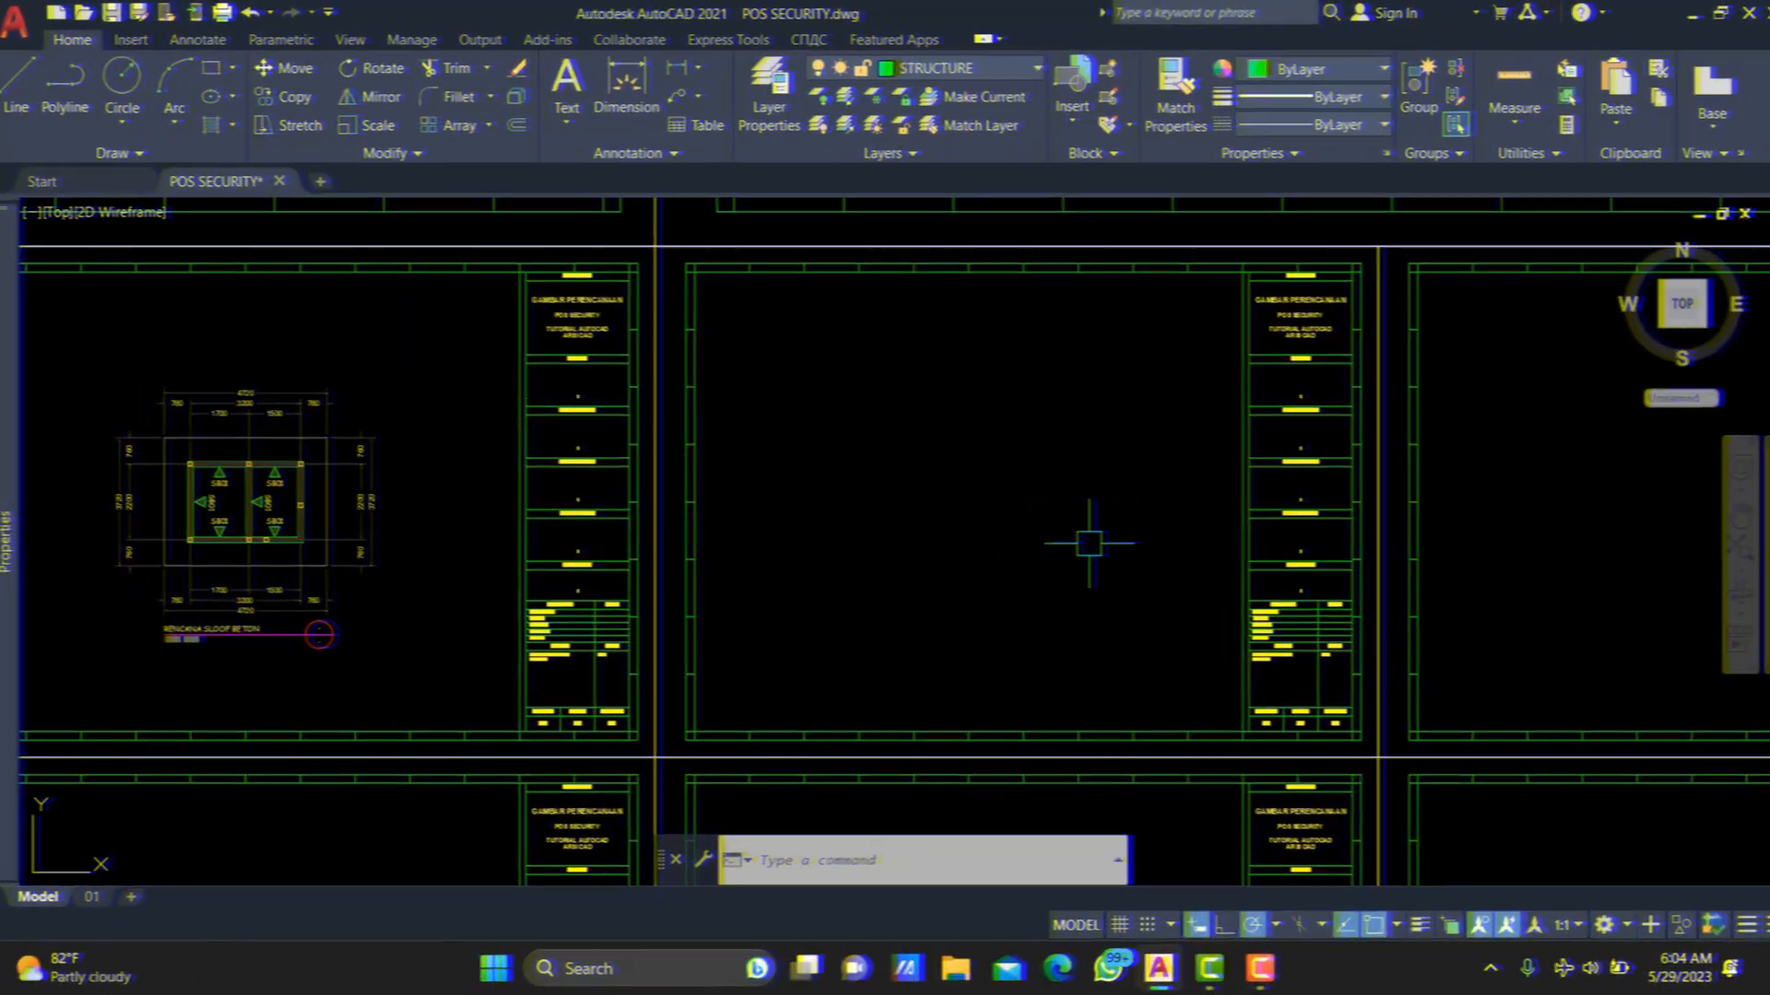
{"action": "mouse_move", "coordinate": [1063, 550]}
{"action": "middle_mouse_down"}
{"action": "mouse_move", "coordinate": [1254, 519]}
{"action": "mouse_move", "coordinate": [1122, 569]}
{"action": "mouse_move", "coordinate": [1171, 537]}
{"action": "middle_mouse_up"}
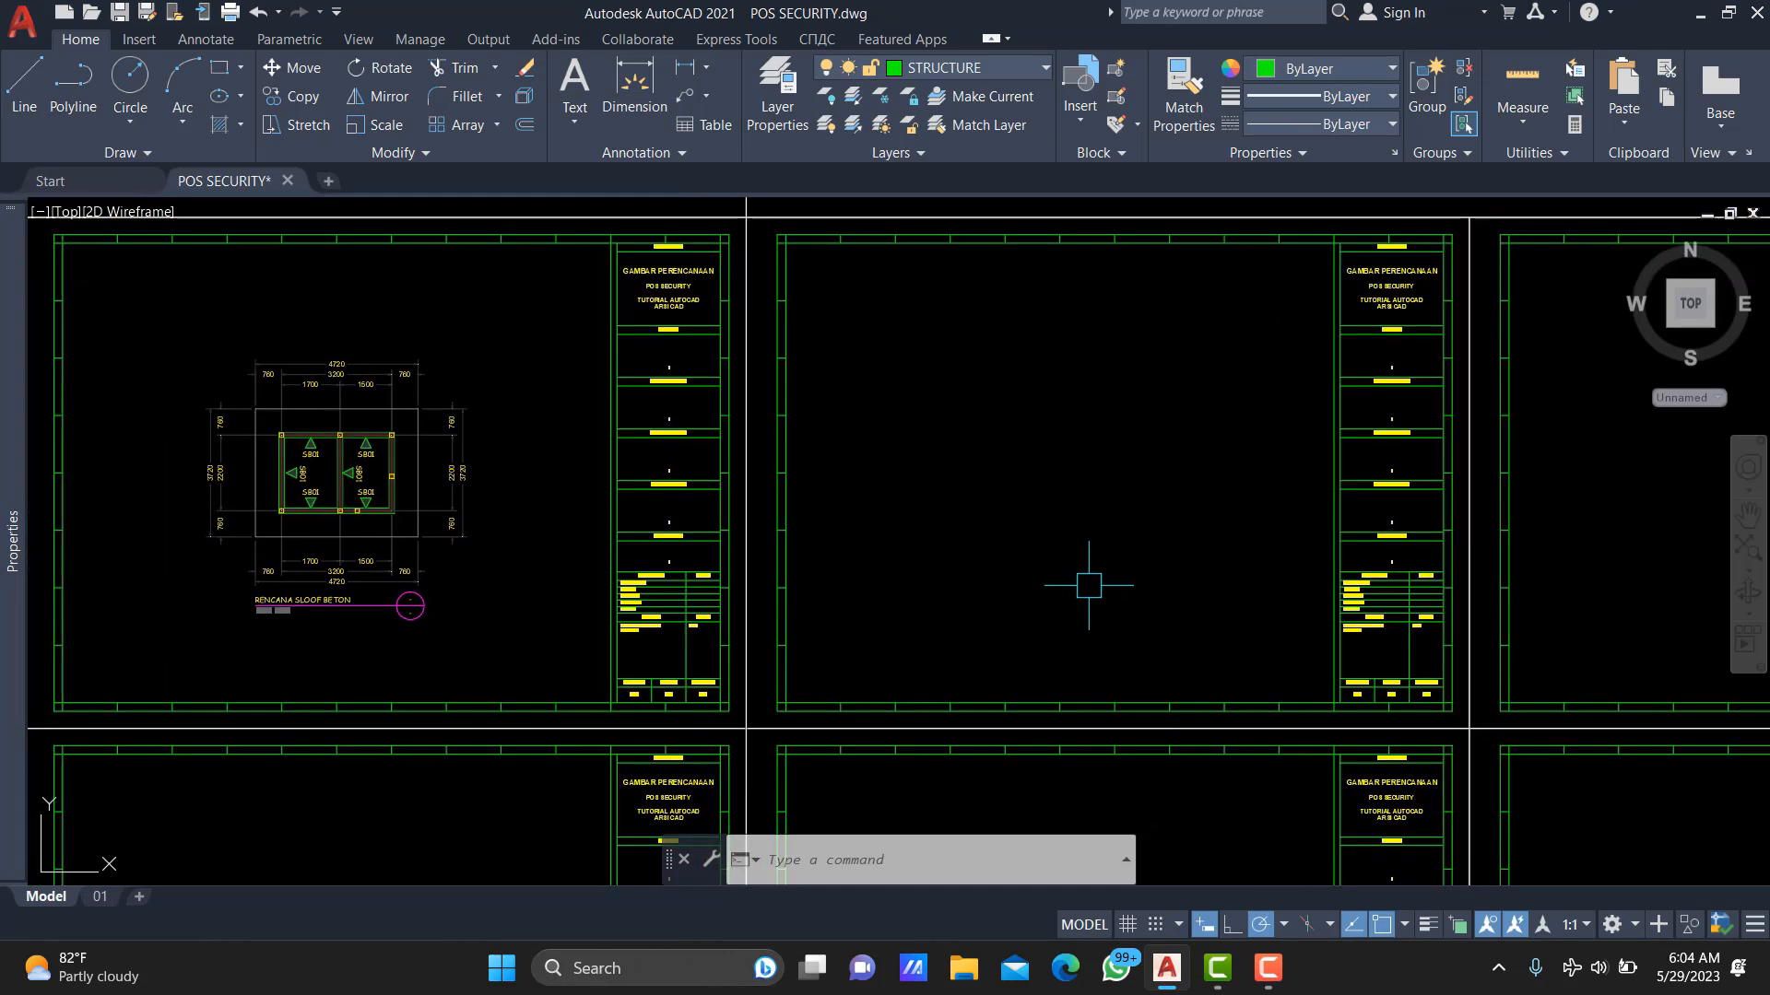
{"action": "middle_click_drag", "start_coordinate": [1074, 593], "coordinate": [958, 673]}
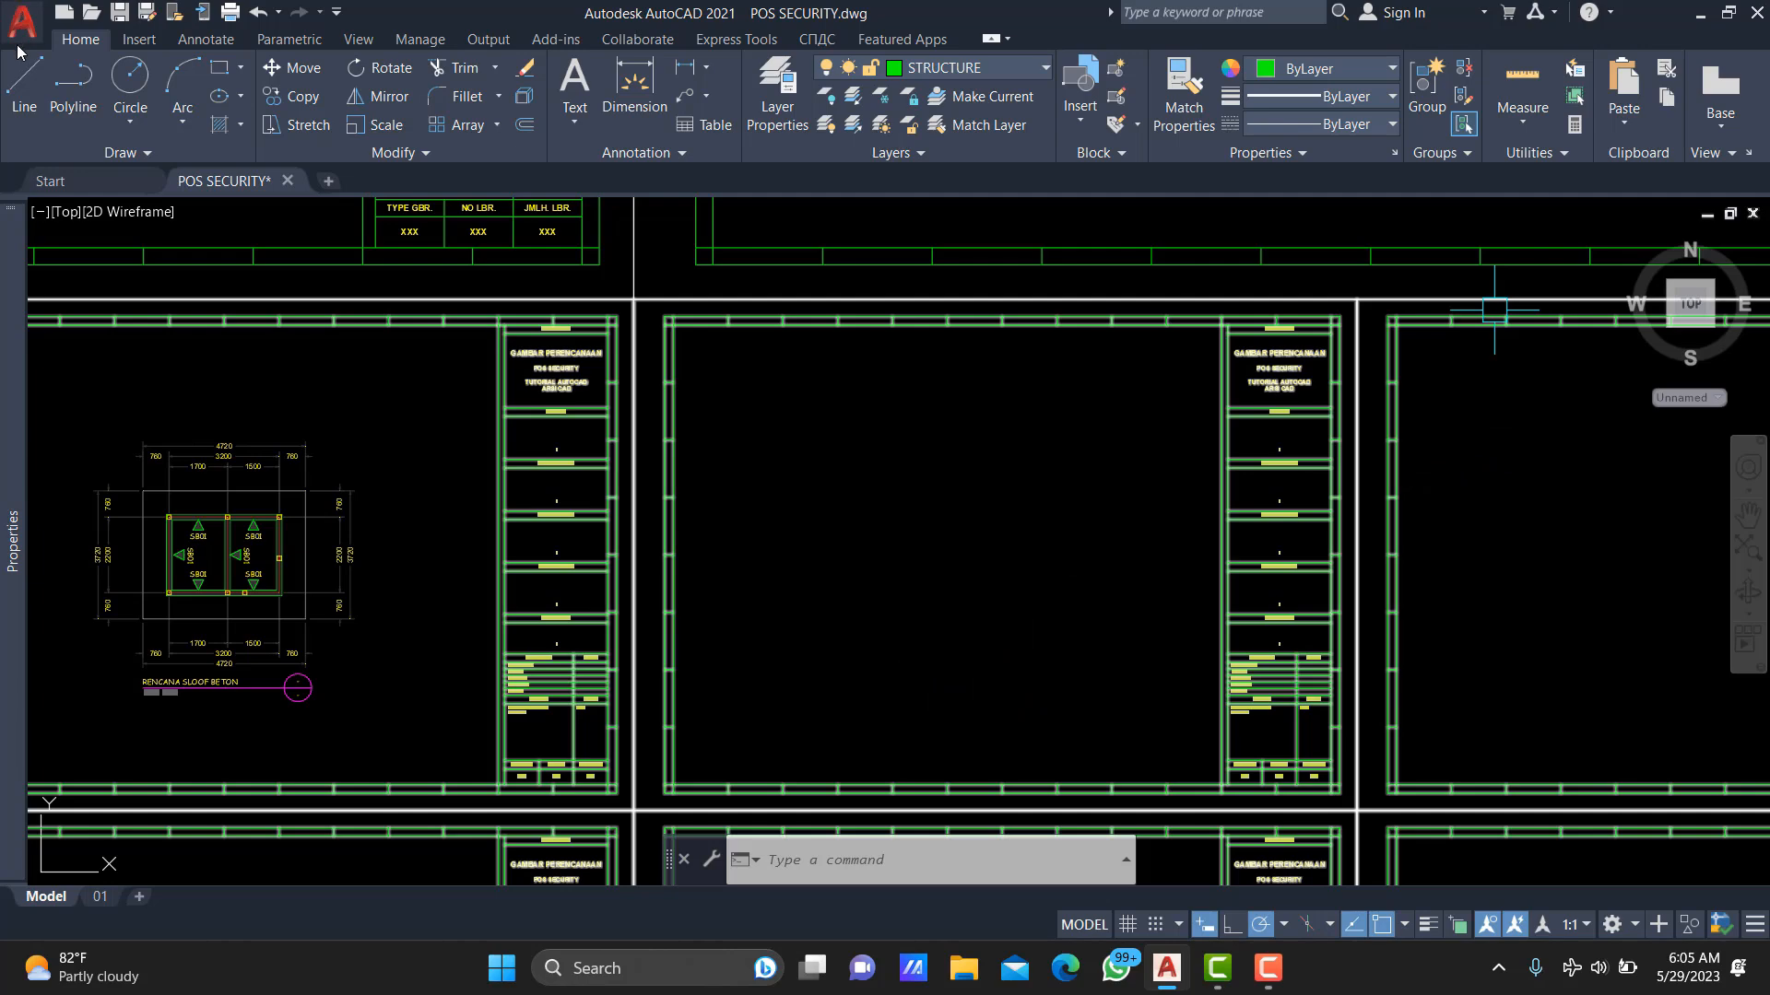
{"action": "middle_click_drag", "start_coordinate": [1024, 595], "coordinate": [1246, 527]}
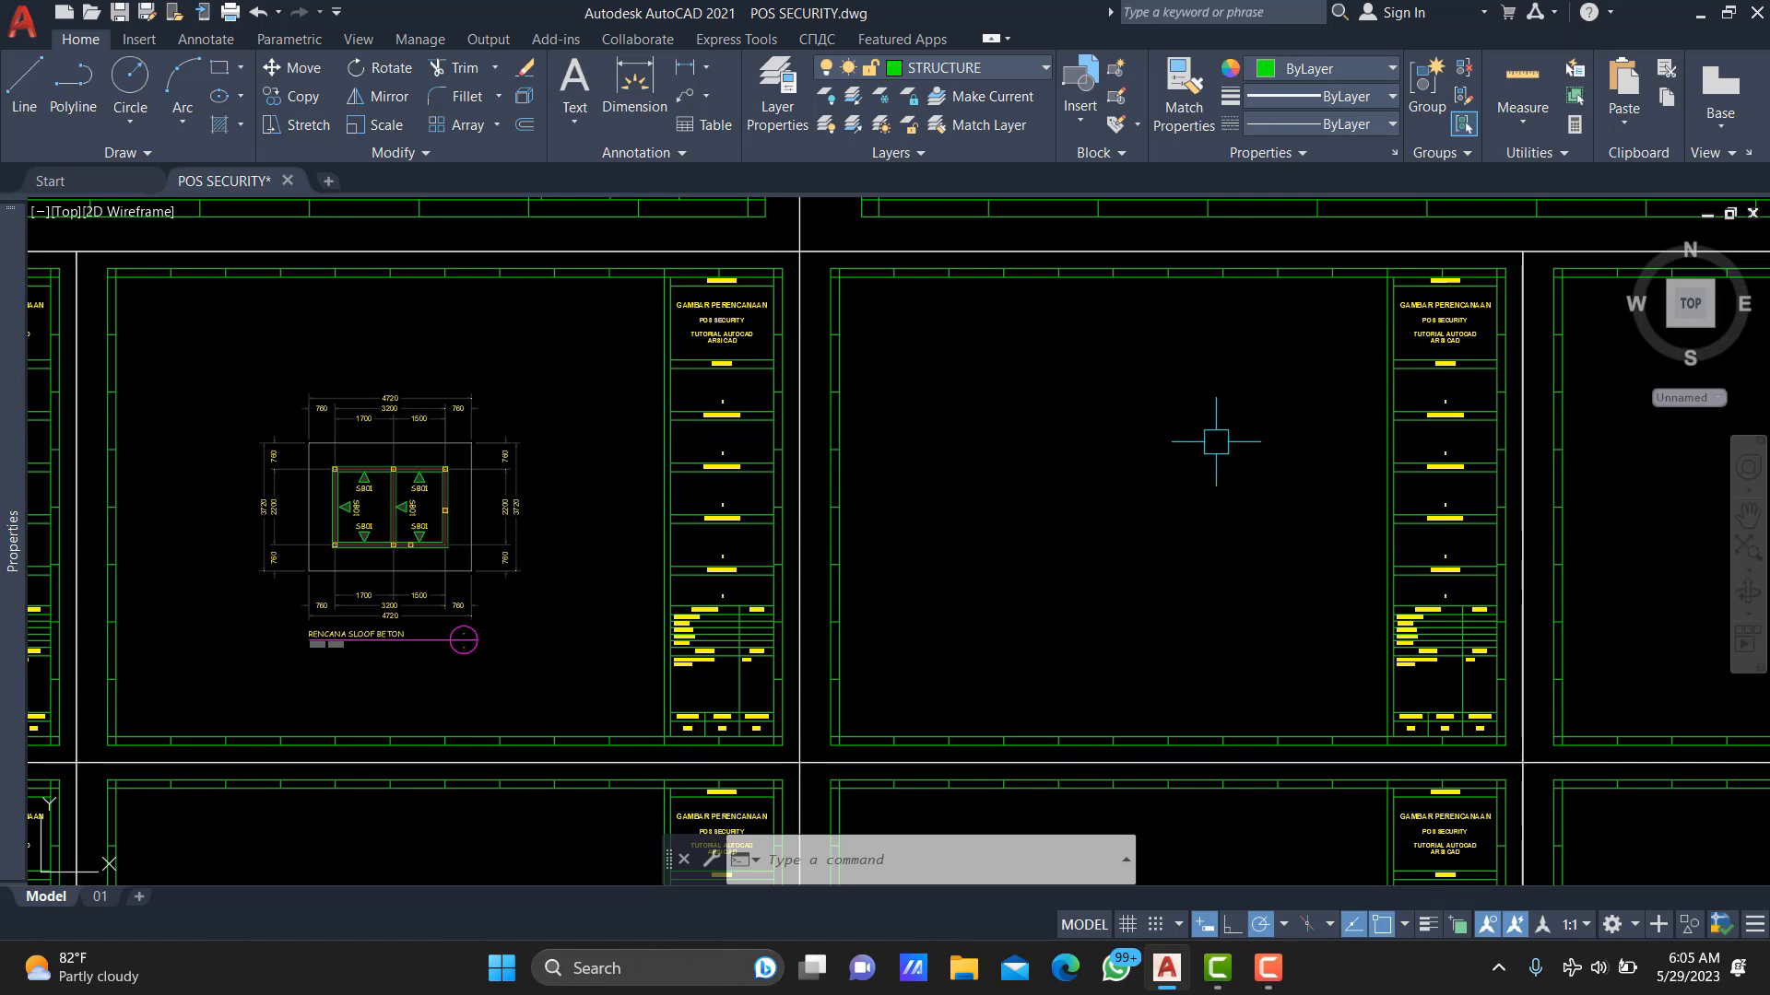
Draw a vertical line across the empty sheet's drawing area from the midpoint of its upper edge to its lower edge.
{"action": "key", "text": "Return"}
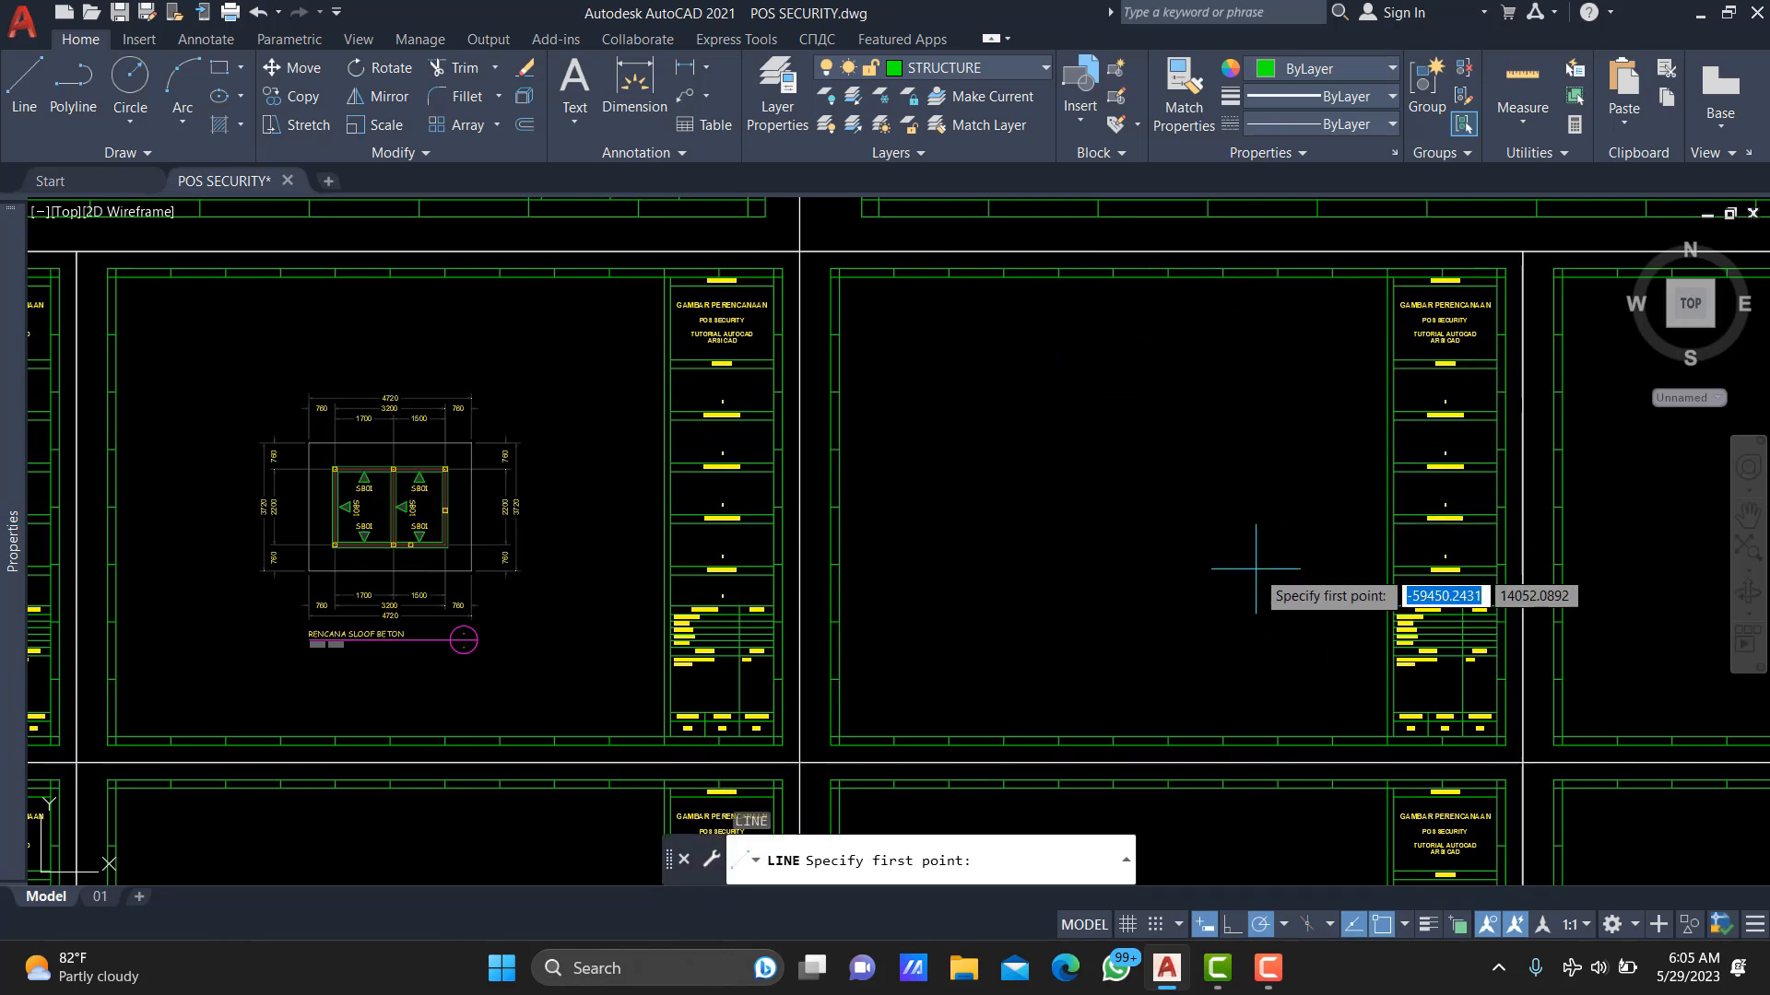
{"action": "scroll", "coordinate": [931, 287], "scroll_direction": "up", "scroll_amount": 2}
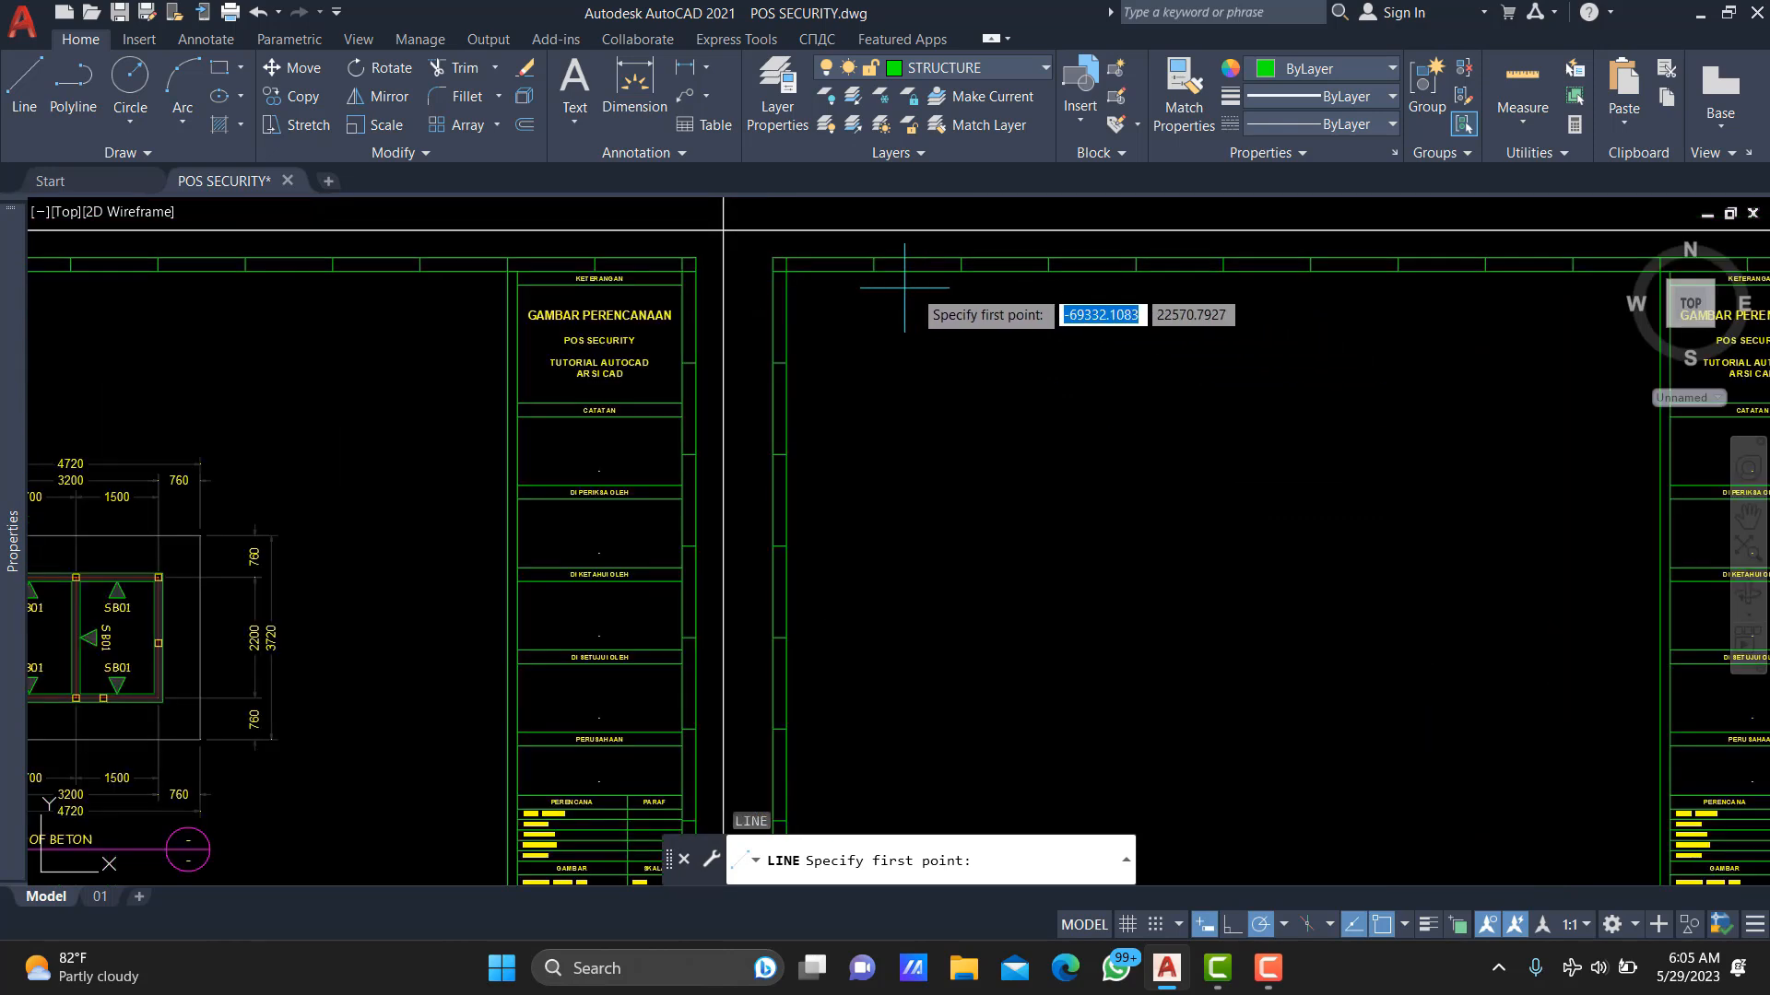
{"action": "scroll", "coordinate": [1398, 285], "scroll_direction": "down", "scroll_amount": 2}
{"action": "middle_click_drag", "start_coordinate": [1429, 336], "coordinate": [1299, 297]}
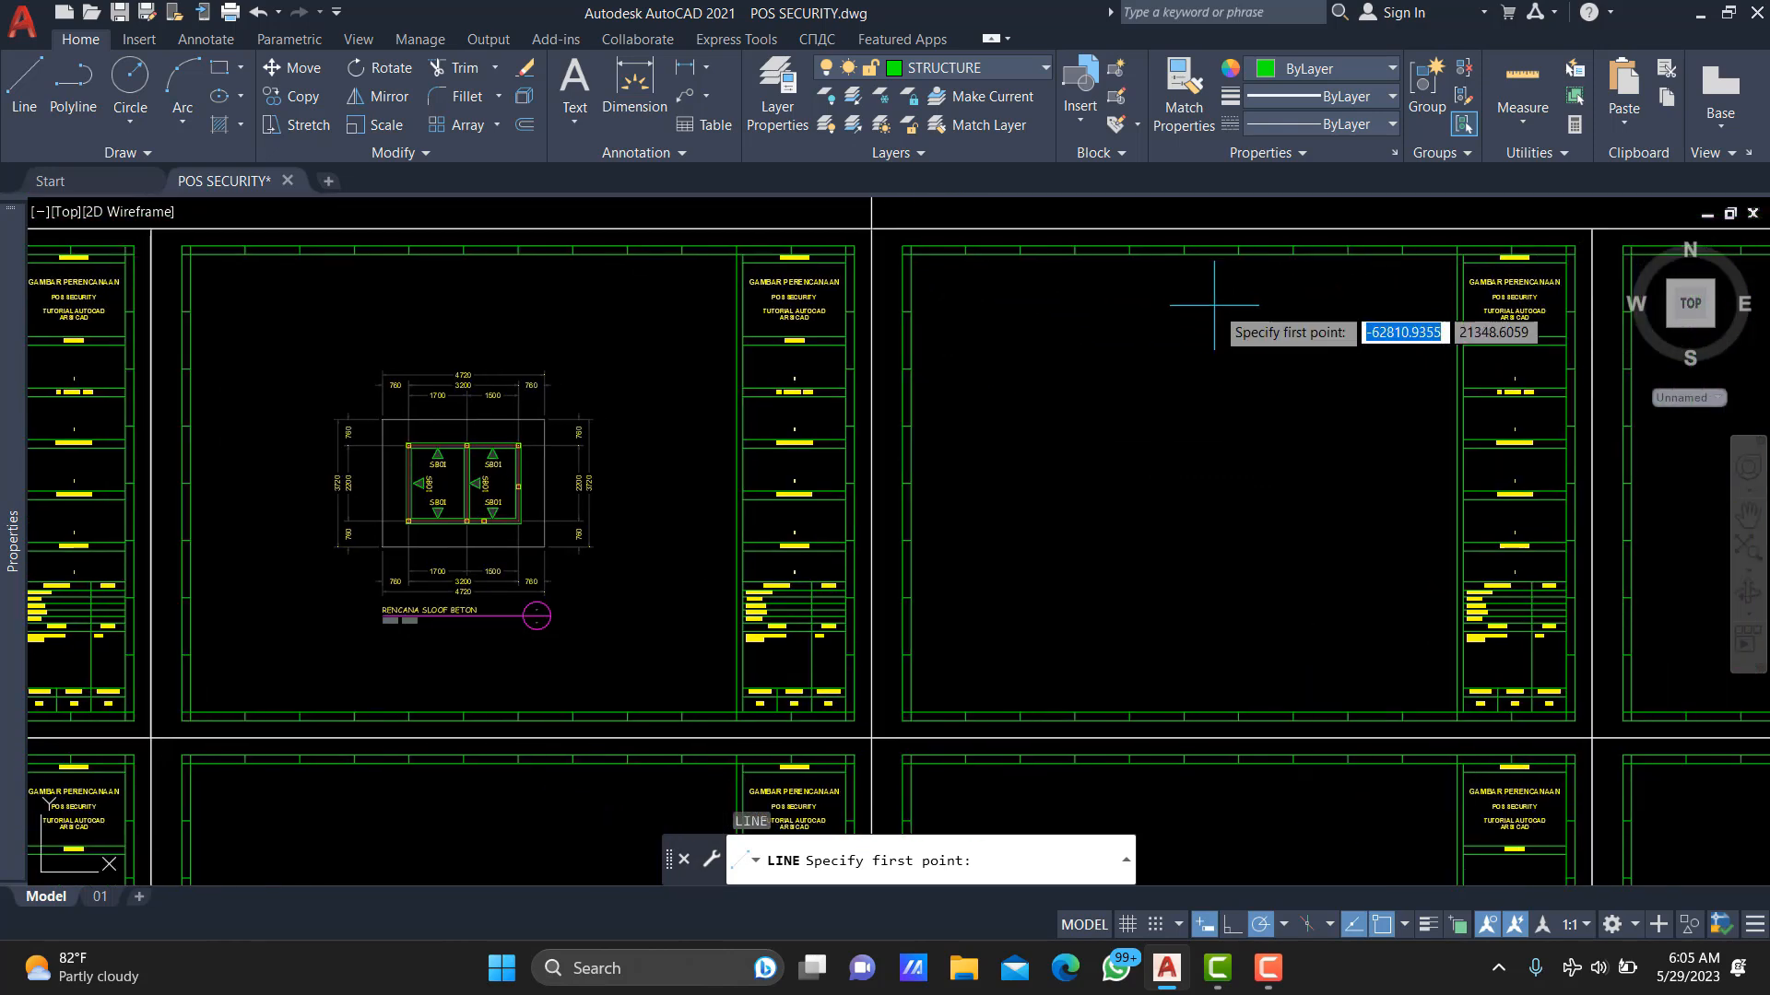
{"action": "left_click", "coordinate": [1184, 253]}
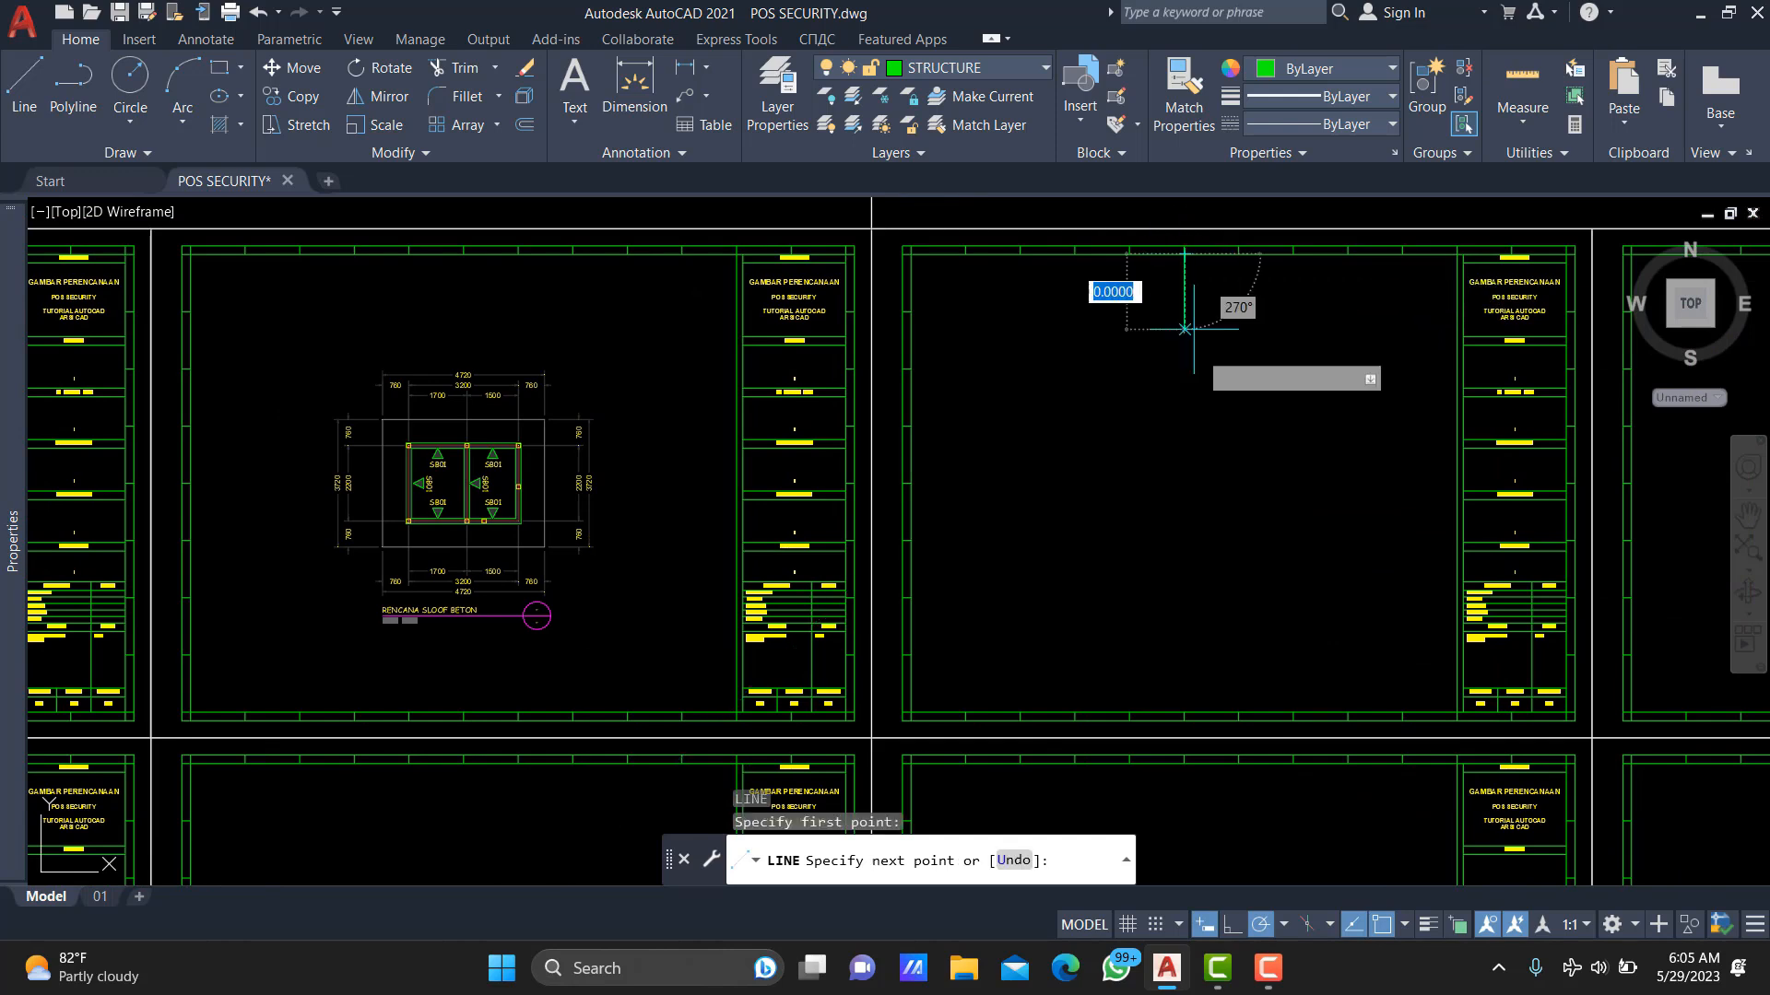
{"action": "left_click", "coordinate": [1184, 714]}
{"action": "key", "text": "Return"}
Draw a horizontal line through the middle of the sheet's drawing area, spanning its full width, and regenerate the drawing.
{"action": "key", "text": "Return"}
{"action": "left_click", "coordinate": [910, 482]}
{"action": "scroll", "coordinate": [1452, 484], "scroll_direction": "up", "scroll_amount": 2}
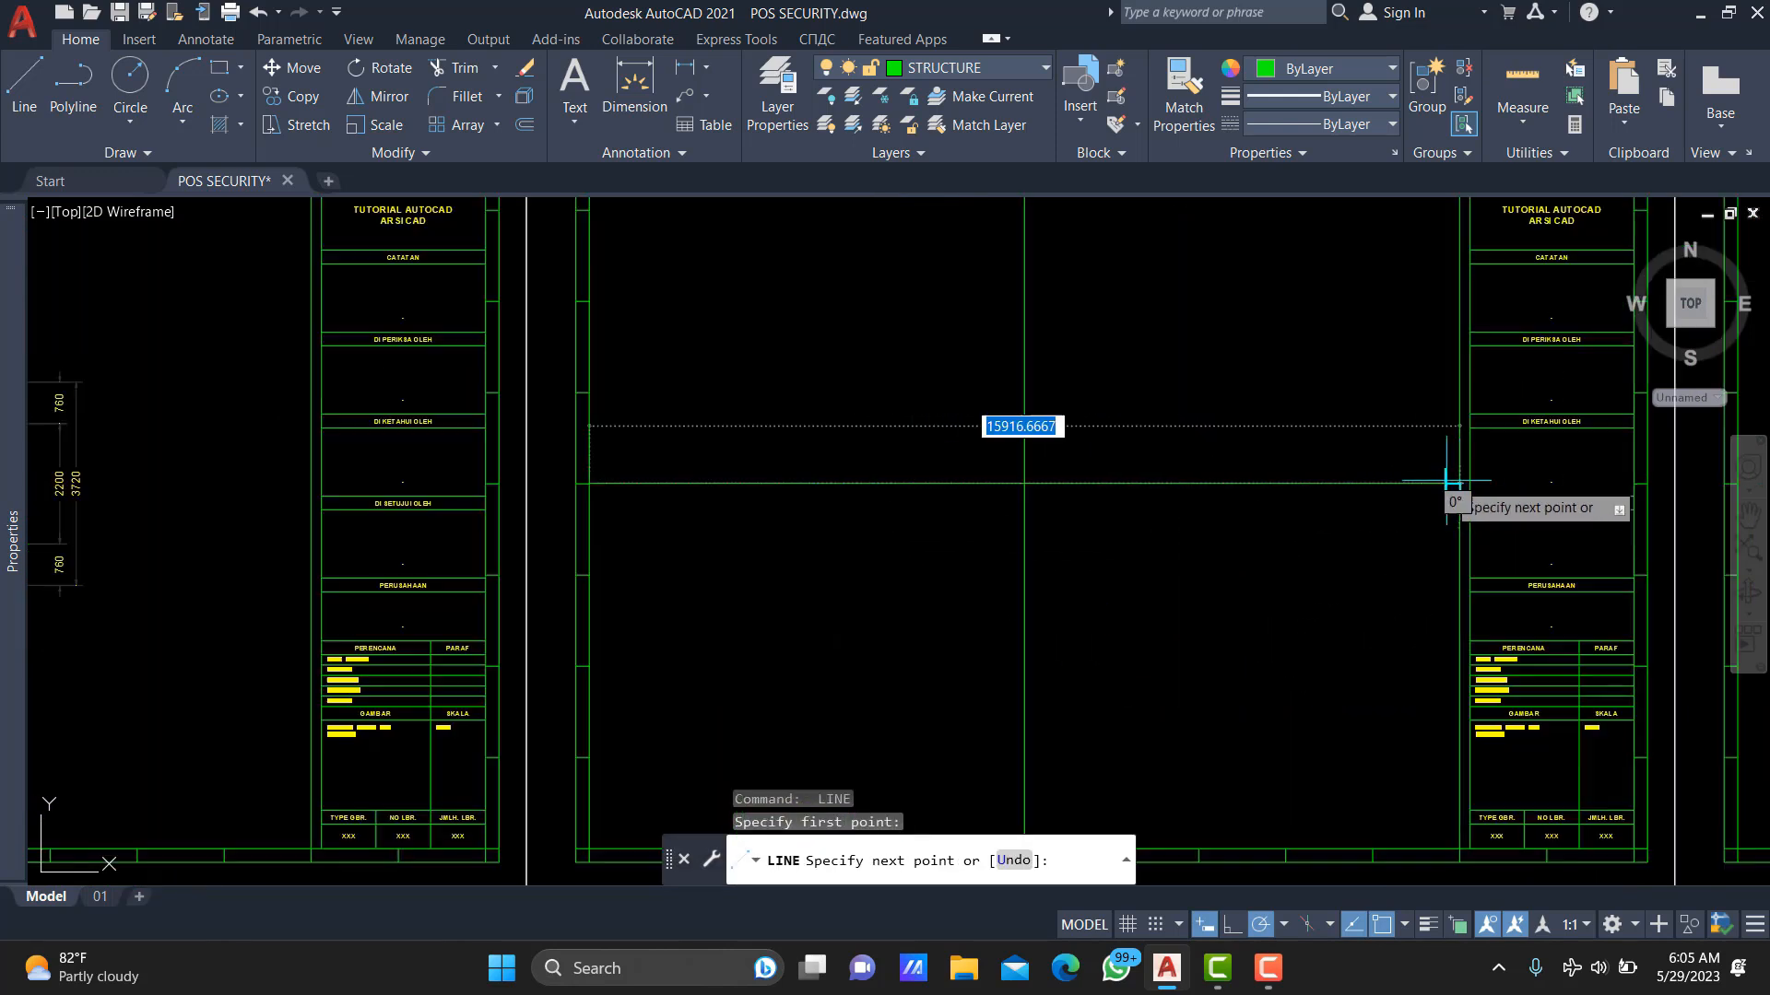
{"action": "left_click", "coordinate": [1457, 482]}
{"action": "key", "text": "Escape"}
{"action": "scroll", "coordinate": [1157, 517], "scroll_direction": "down", "scroll_amount": 3}
{"action": "type", "text": "RE"}
{"action": "key", "text": "Return"}
{"action": "scroll", "coordinate": [855, 569], "scroll_direction": "up", "scroll_amount": 2}
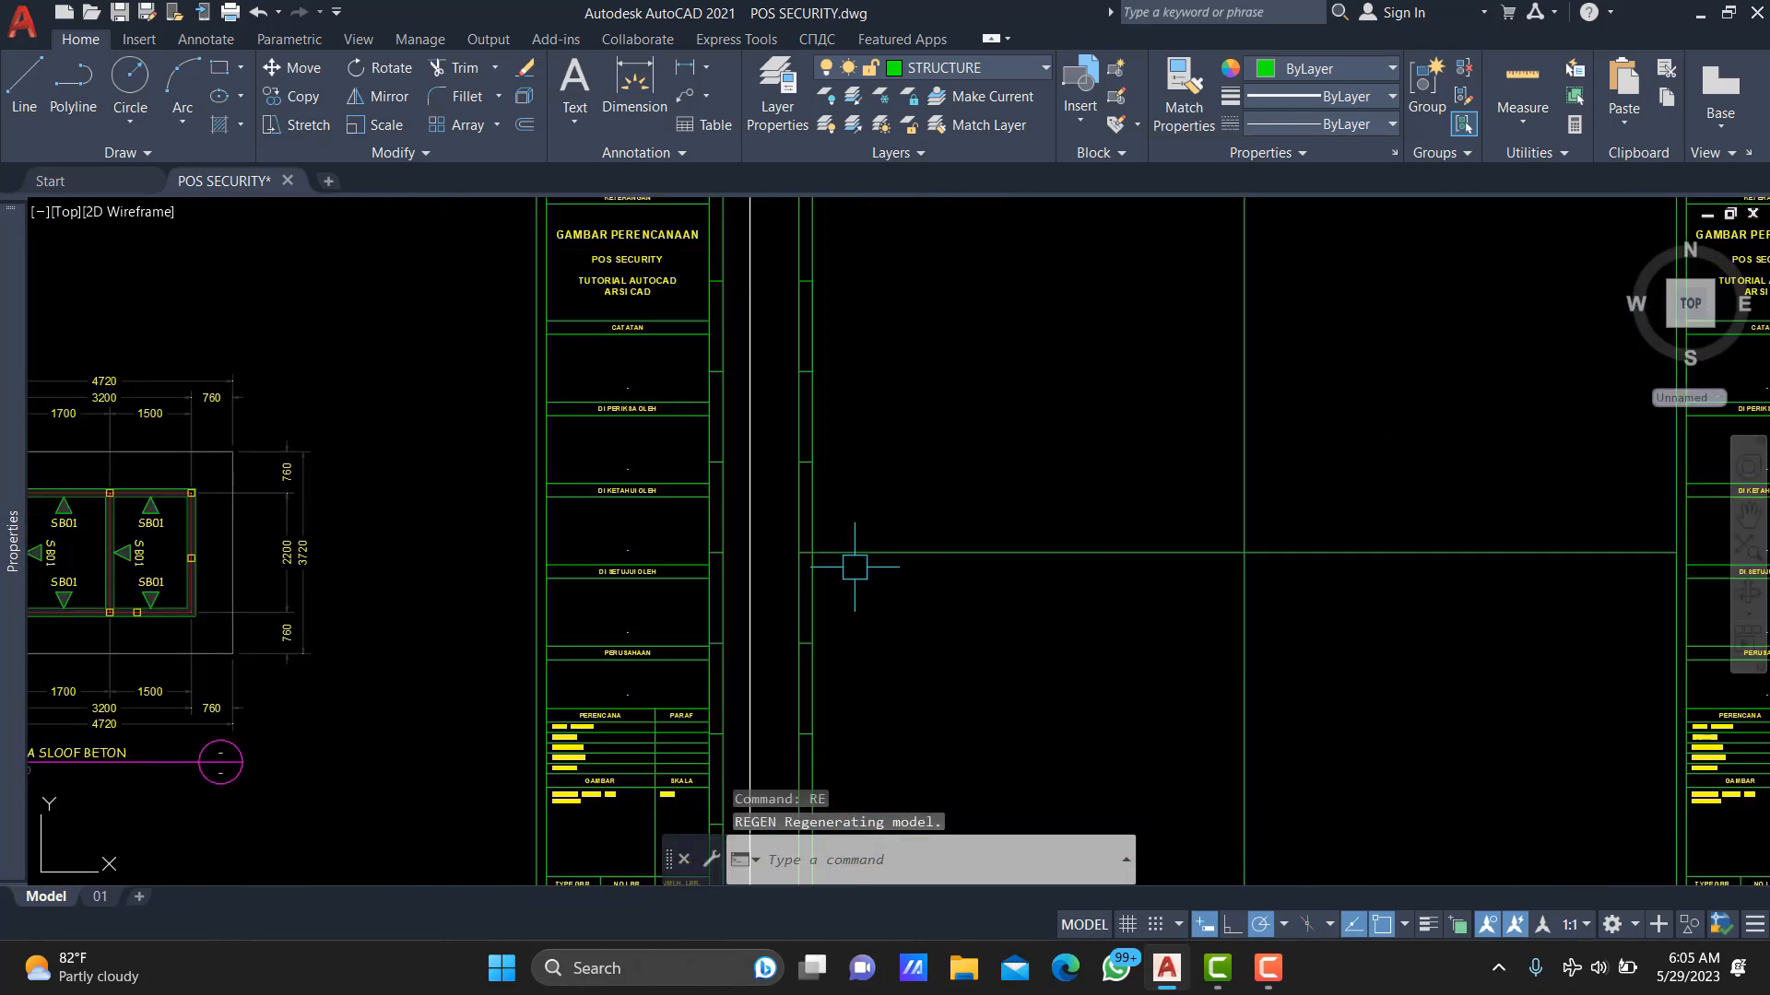
{"action": "scroll", "coordinate": [1462, 490], "scroll_direction": "down", "scroll_amount": 2}
{"action": "middle_click_drag", "start_coordinate": [1491, 491], "coordinate": [1236, 498]}
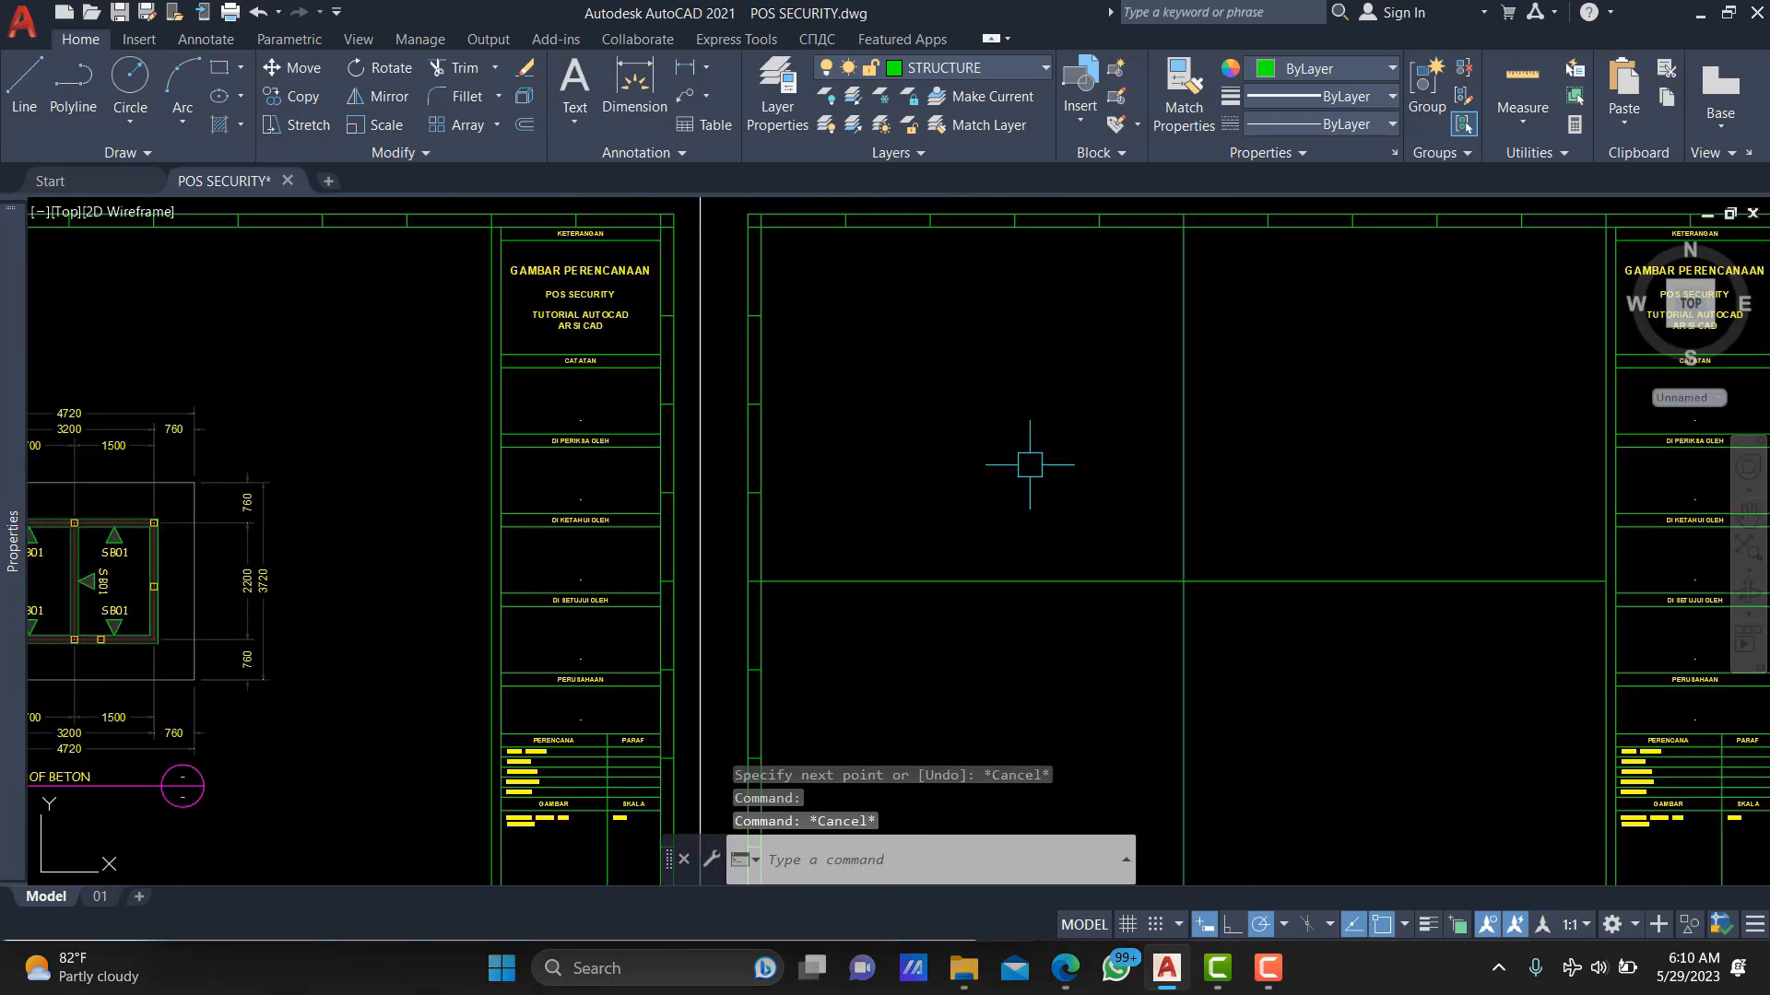
Copy the horizontal line upward to the midpoint between two neighbouring border tick marks, using the m2p point option.
{"action": "left_click", "coordinate": [1033, 467]}
{"action": "left_click", "coordinate": [940, 600]}
{"action": "middle_click_drag", "start_coordinate": [940, 600], "coordinate": [1083, 506]}
{"action": "type", "text": "co"}
{"action": "key", "text": "Return"}
{"action": "scroll", "coordinate": [783, 433], "scroll_direction": "up", "scroll_amount": 2}
{"action": "left_click", "coordinate": [753, 523]}
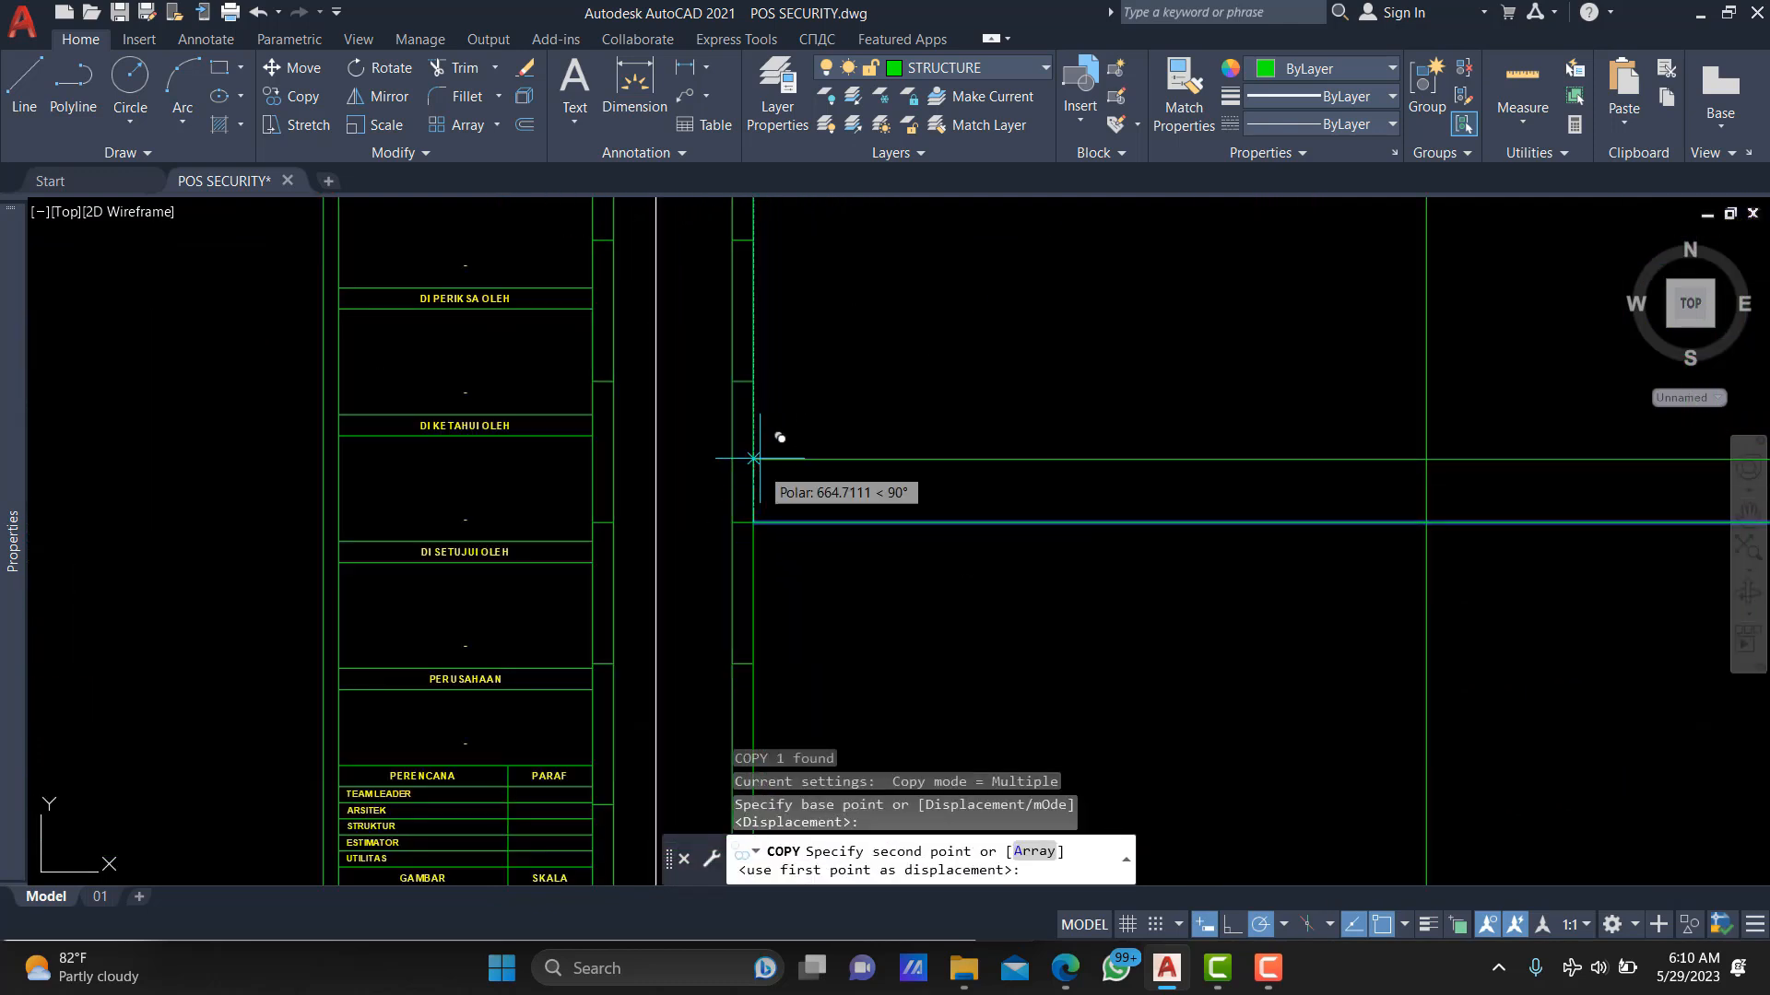
{"action": "scroll", "coordinate": [770, 531], "scroll_direction": "up", "scroll_amount": 2}
{"action": "type", "text": "m2p"}
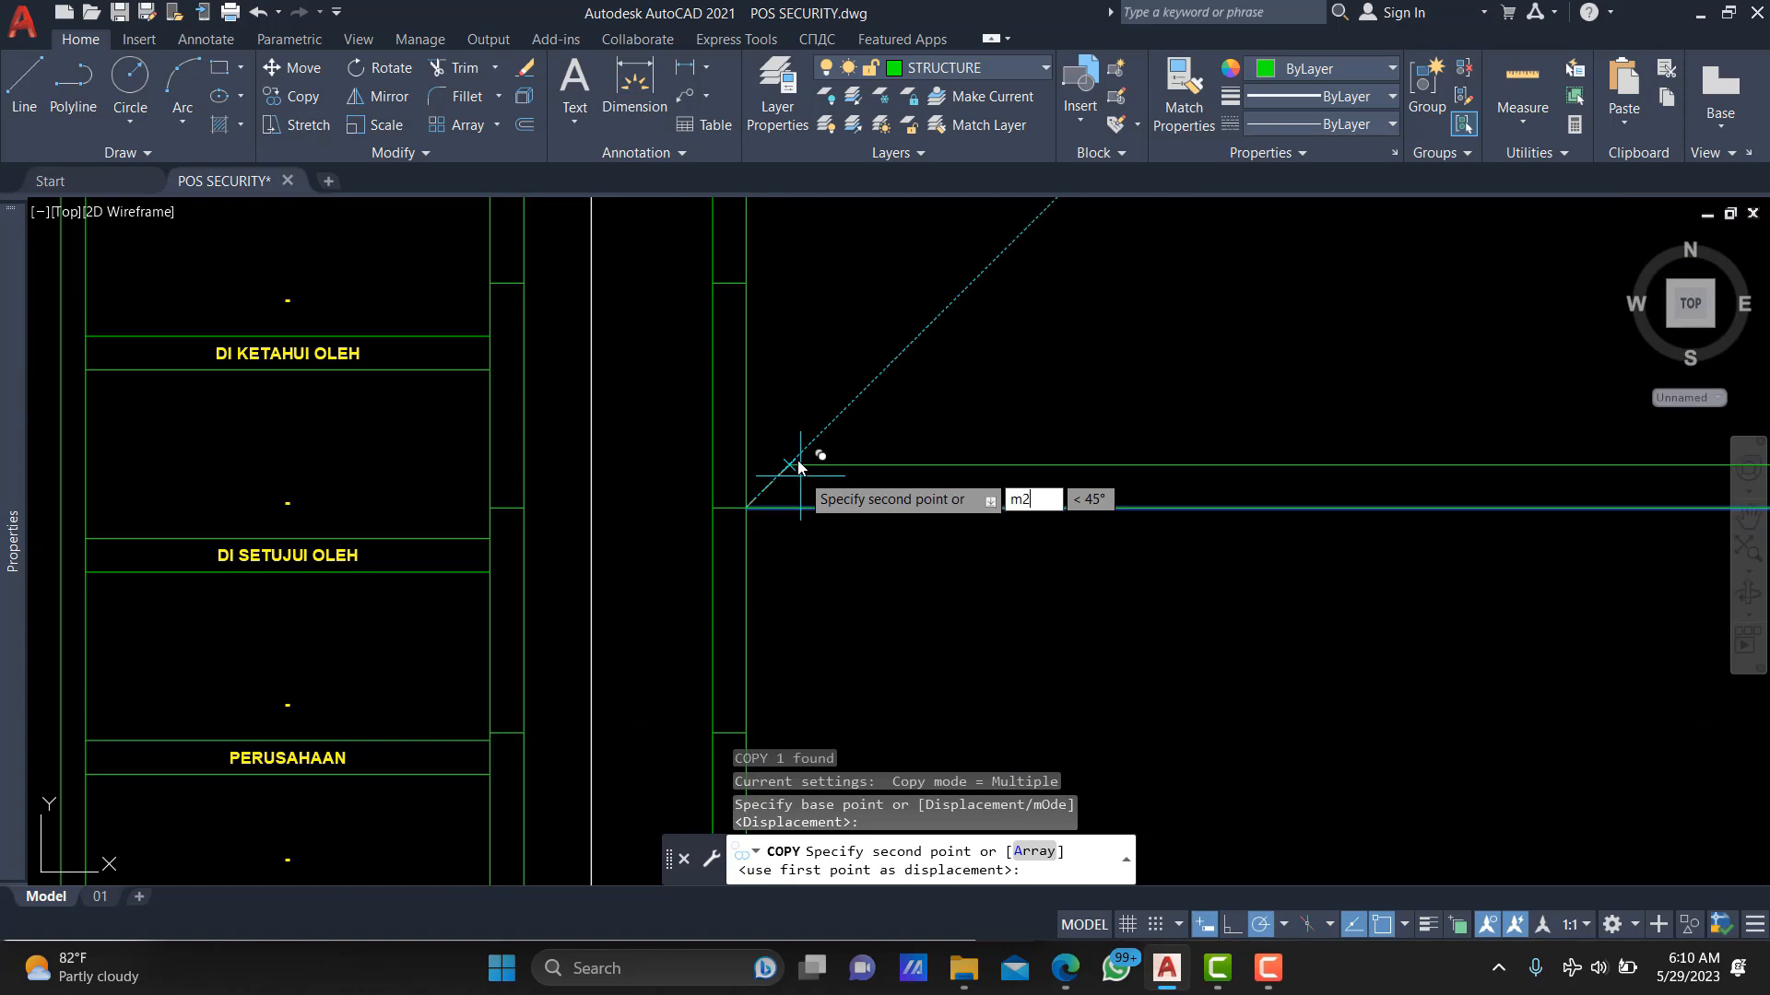
{"action": "key", "text": "Return"}
{"action": "left_click", "coordinate": [747, 285]}
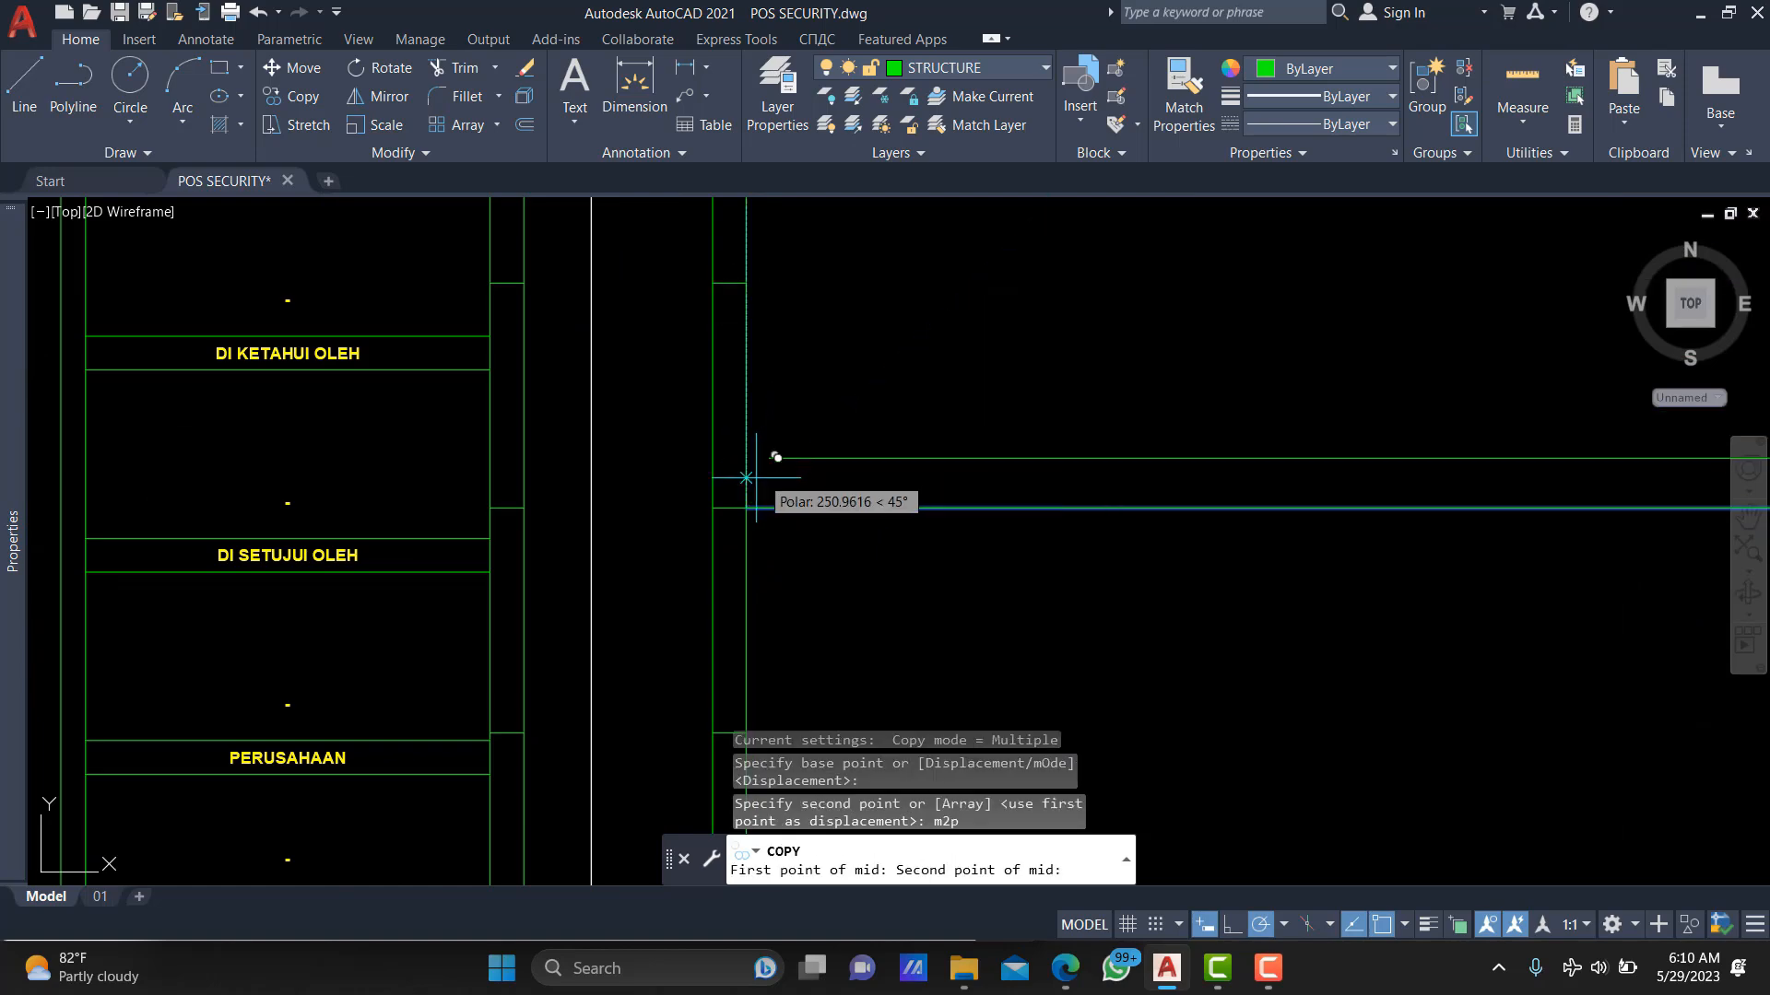
{"action": "left_click", "coordinate": [746, 507]}
{"action": "key", "text": "Escape"}
{"action": "scroll", "coordinate": [760, 480], "scroll_direction": "down", "scroll_amount": 5}
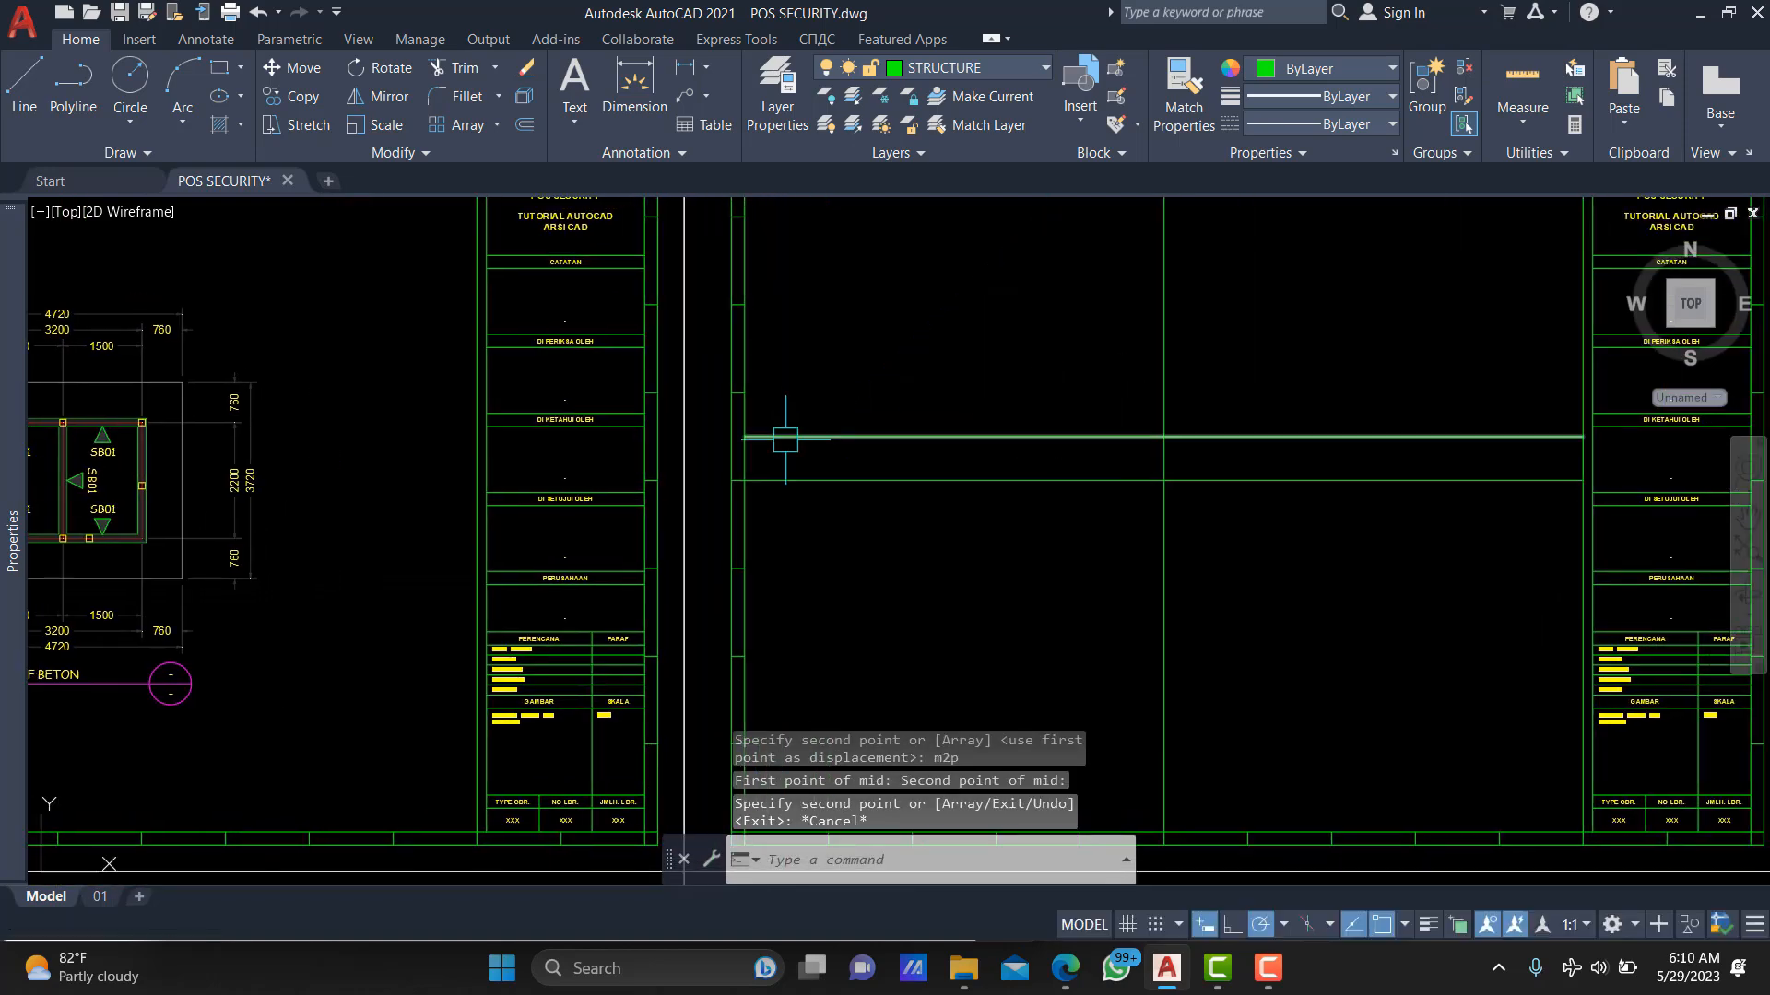
Copy the central vertical line toward the inner left border as a 5-item array with a spacing of 7958/5.
{"action": "scroll", "coordinate": [801, 446], "scroll_direction": "up", "scroll_amount": 2}
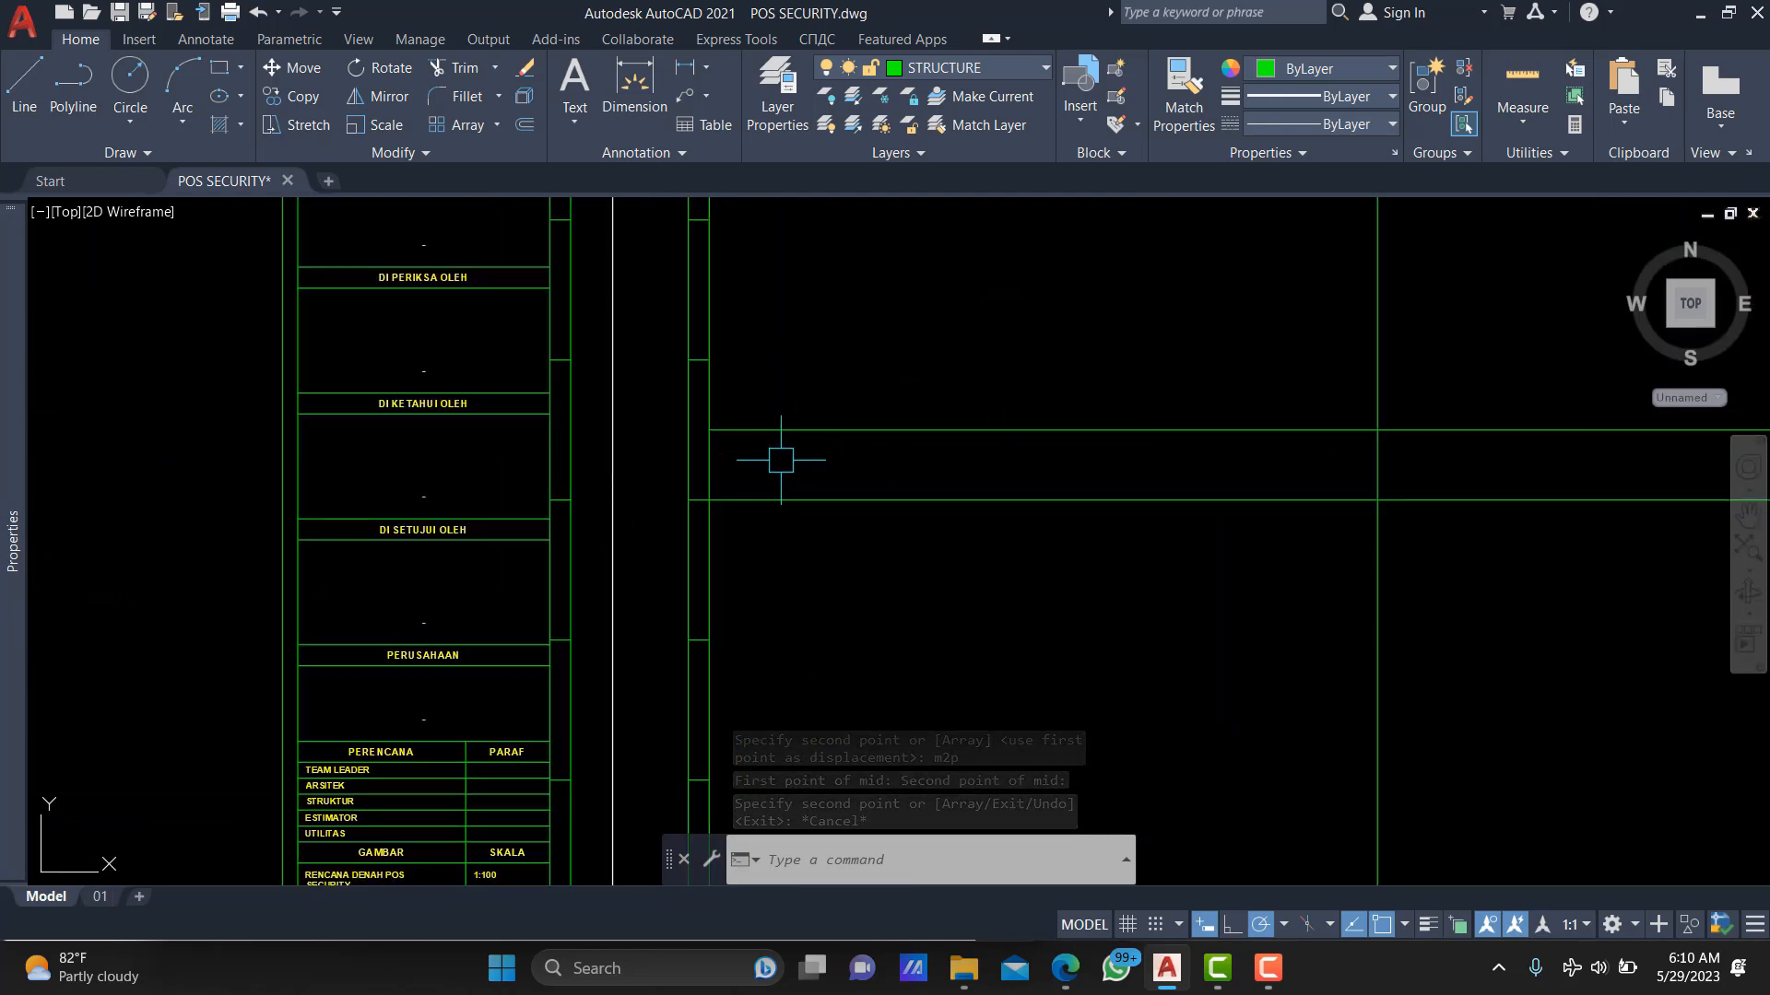
{"action": "middle_click_drag", "start_coordinate": [795, 483], "coordinate": [789, 507]}
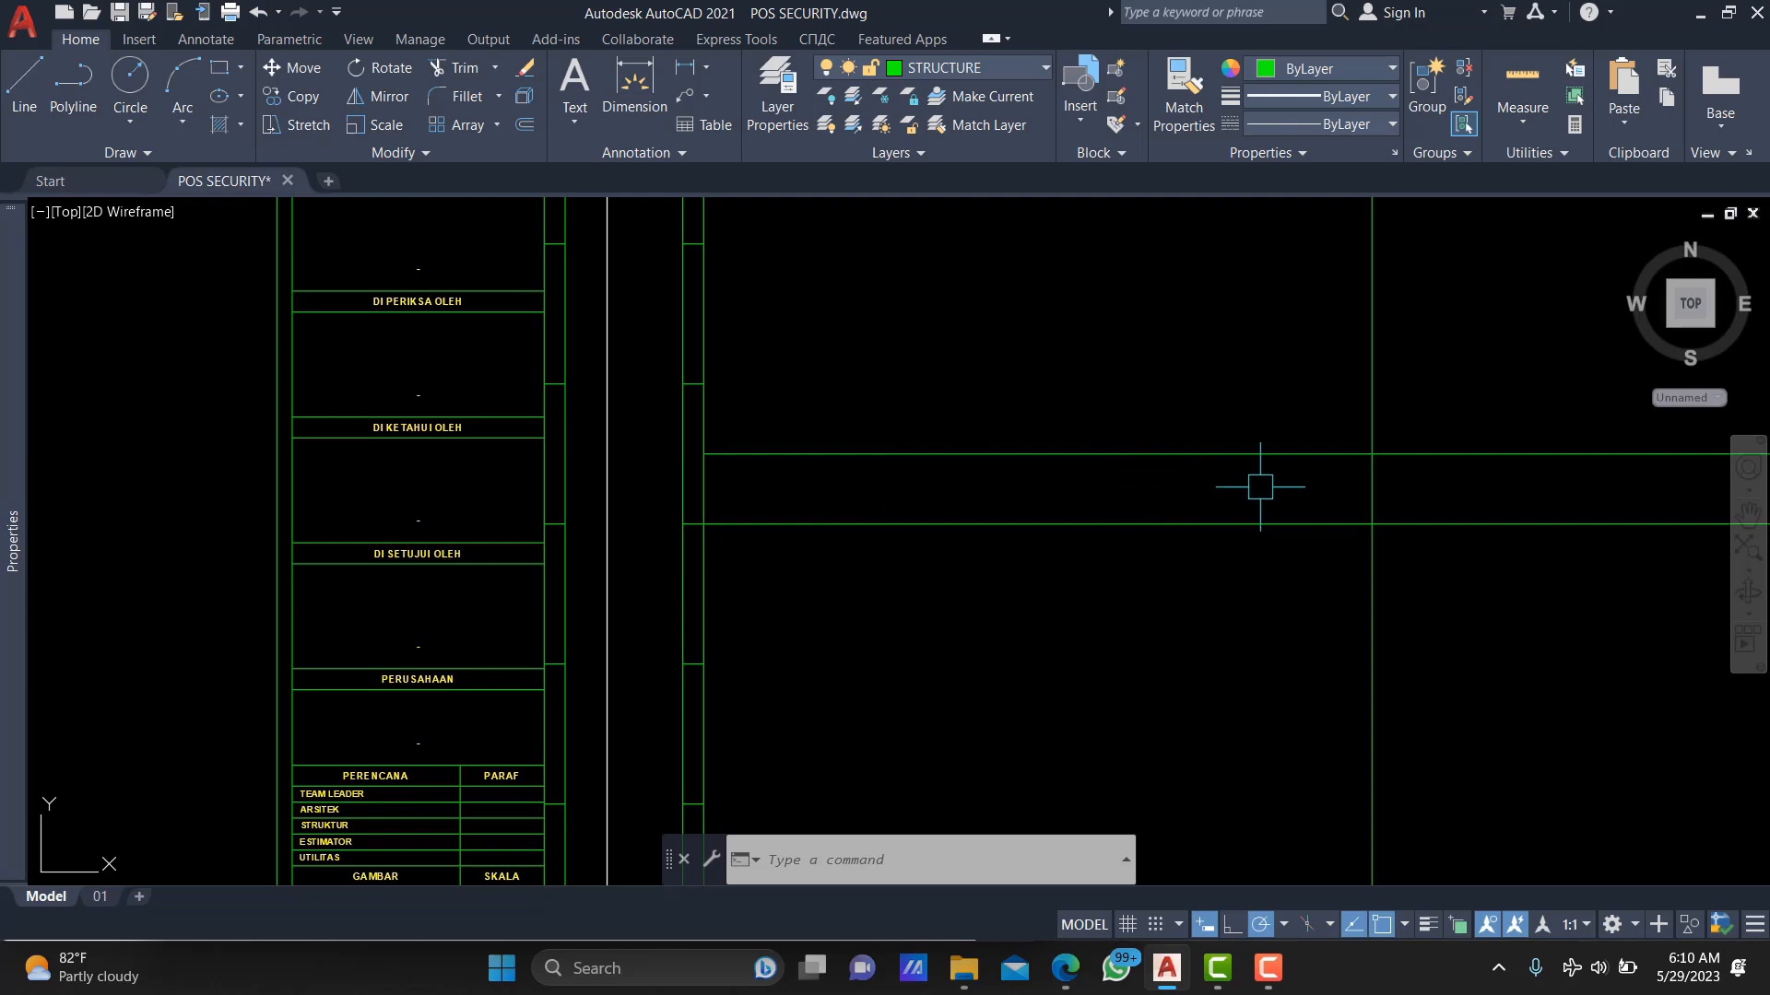
{"action": "middle_click_drag", "start_coordinate": [1313, 480], "coordinate": [1272, 507]}
{"action": "left_click", "coordinate": [1331, 512]}
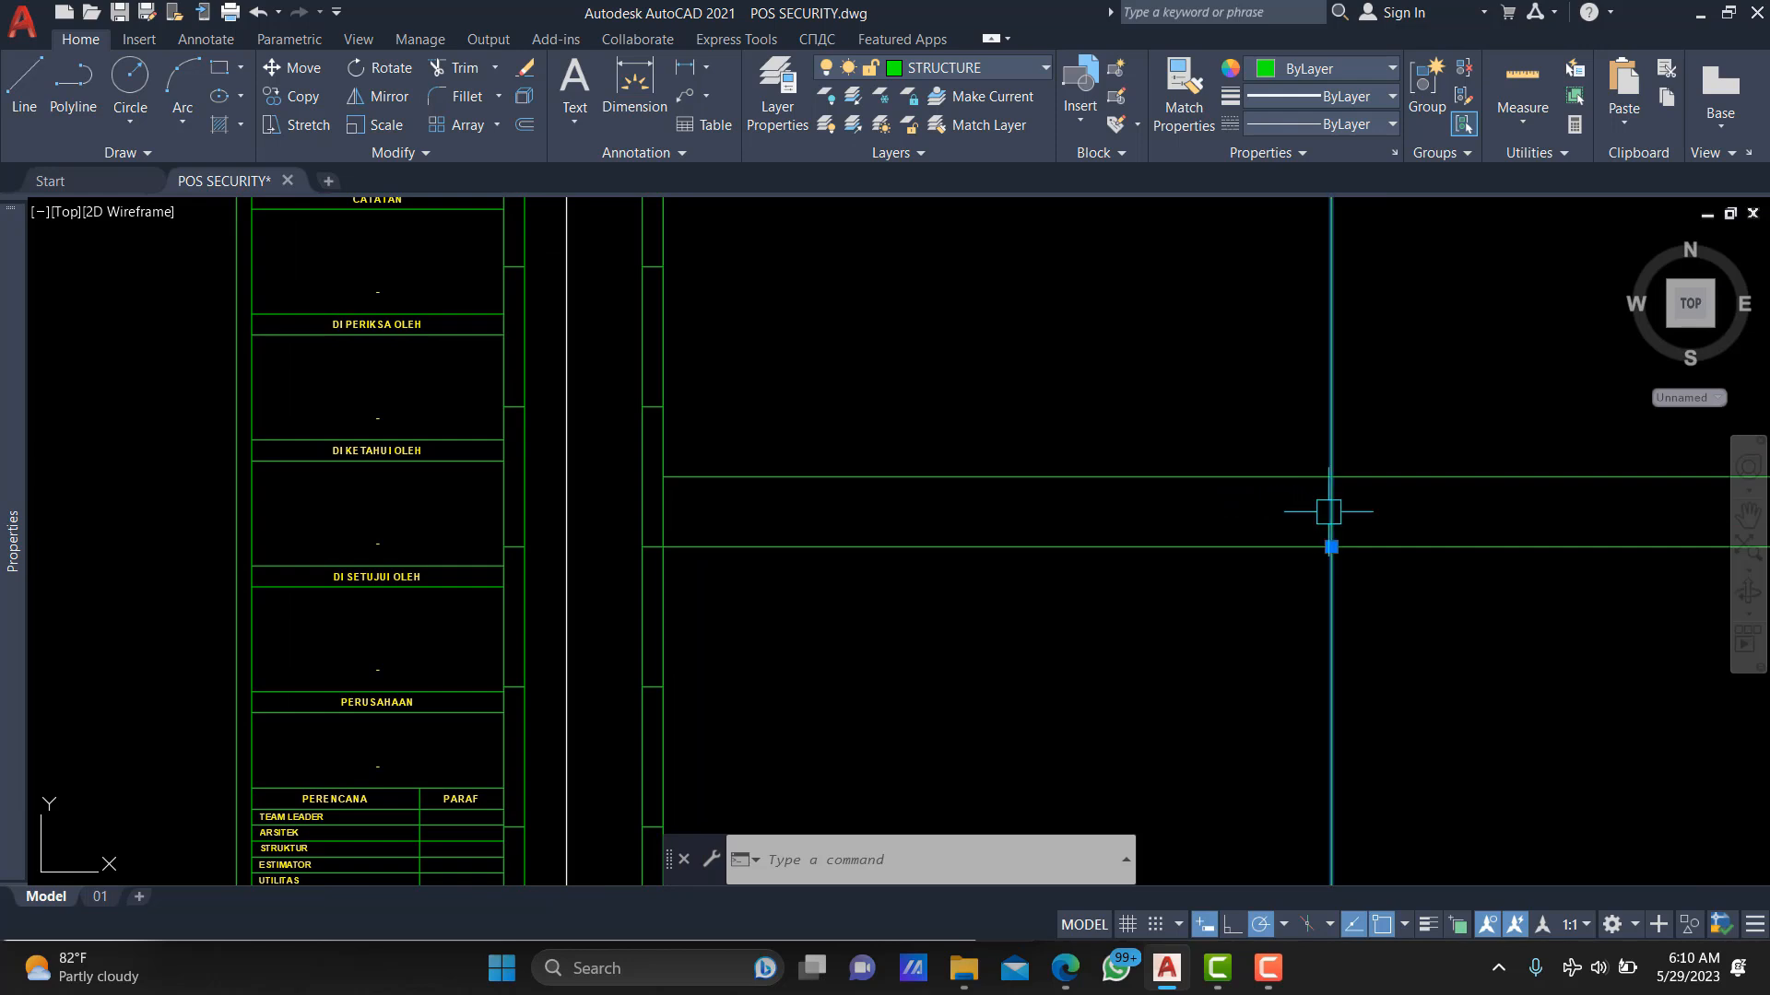
{"action": "type", "text": "co"}
{"action": "key", "text": "space"}
{"action": "left_click", "coordinate": [1331, 476]}
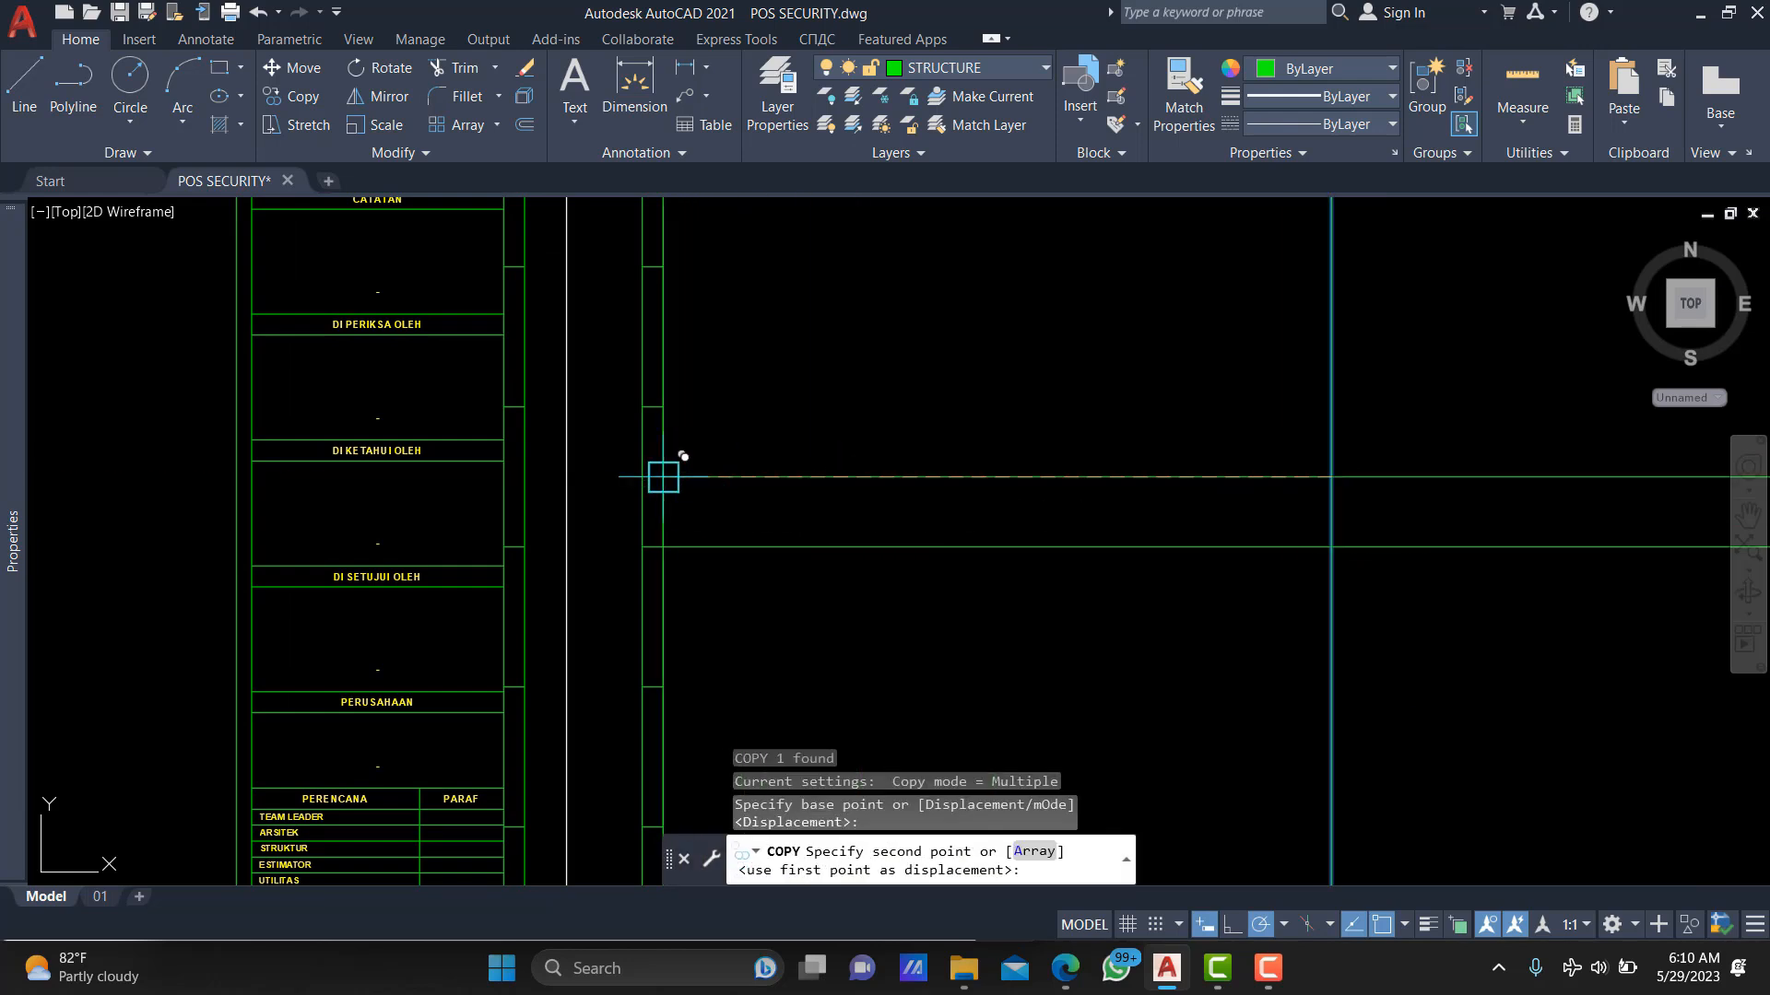
{"action": "type", "text": "ar"}
{"action": "key", "text": "space"}
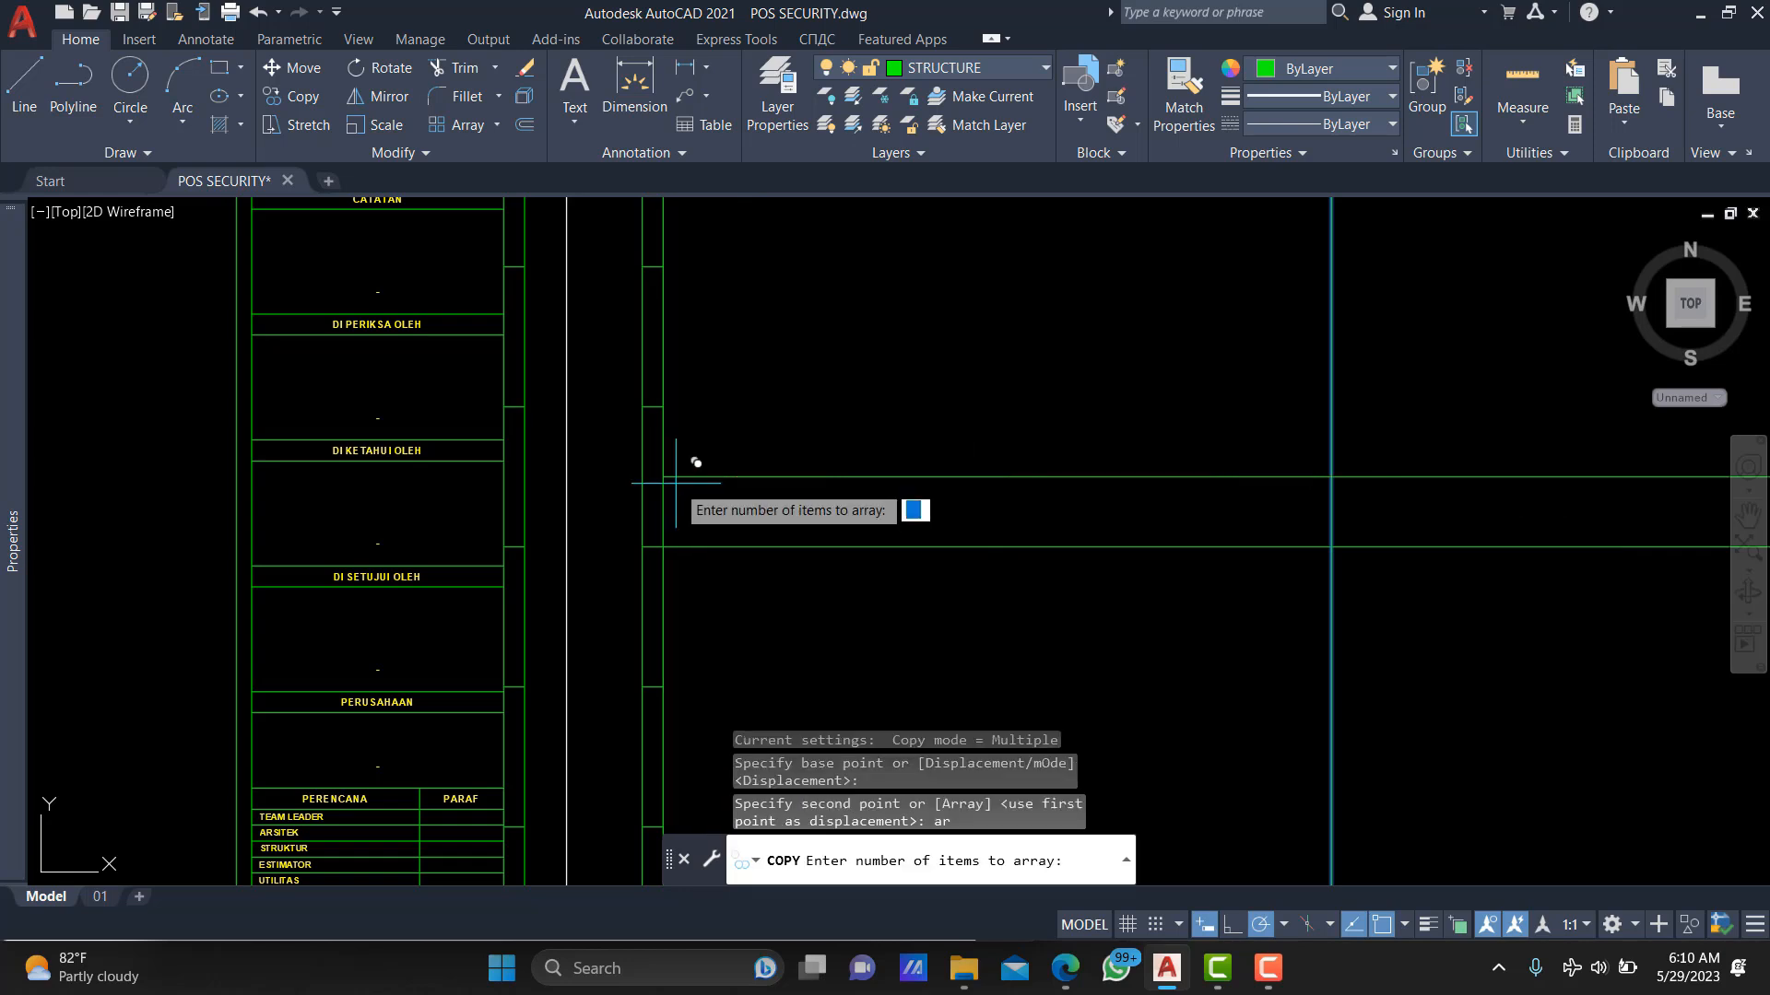
{"action": "type", "text": "5"}
{"action": "key", "text": "Return"}
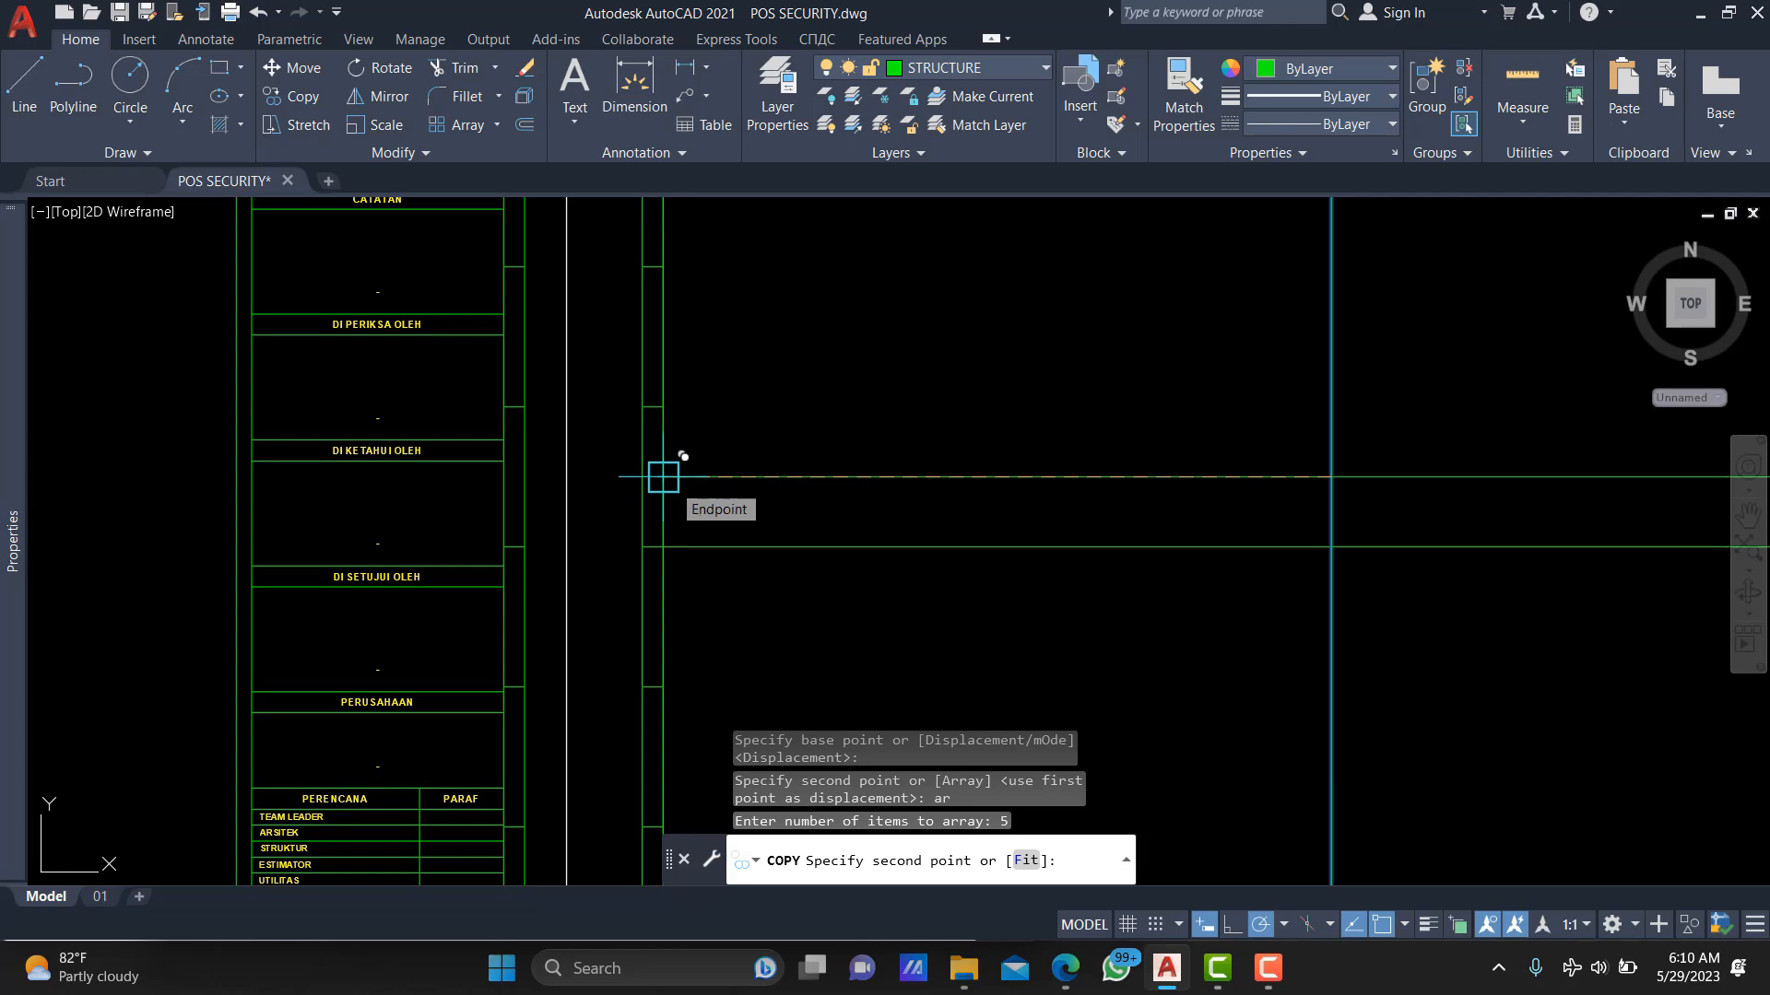
{"action": "type", "text": "7"}
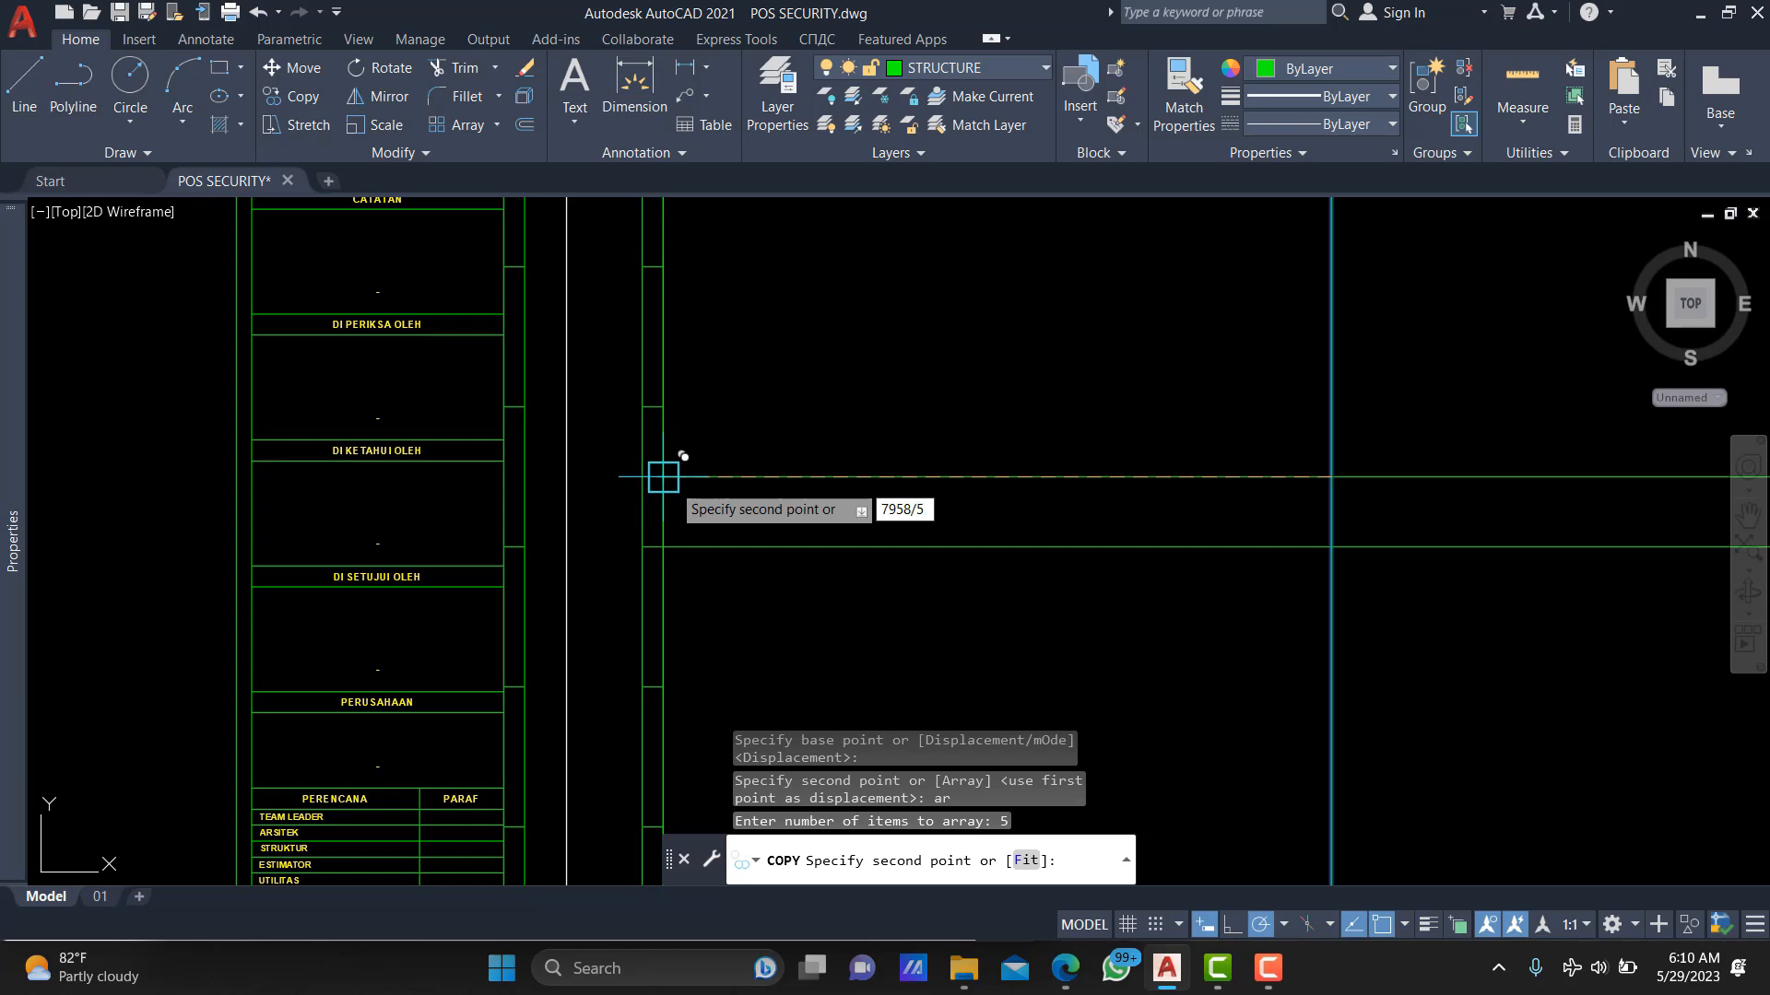
{"action": "type", "text": "958/5"}
{"action": "key", "text": "Return"}
{"action": "key", "text": "Escape"}
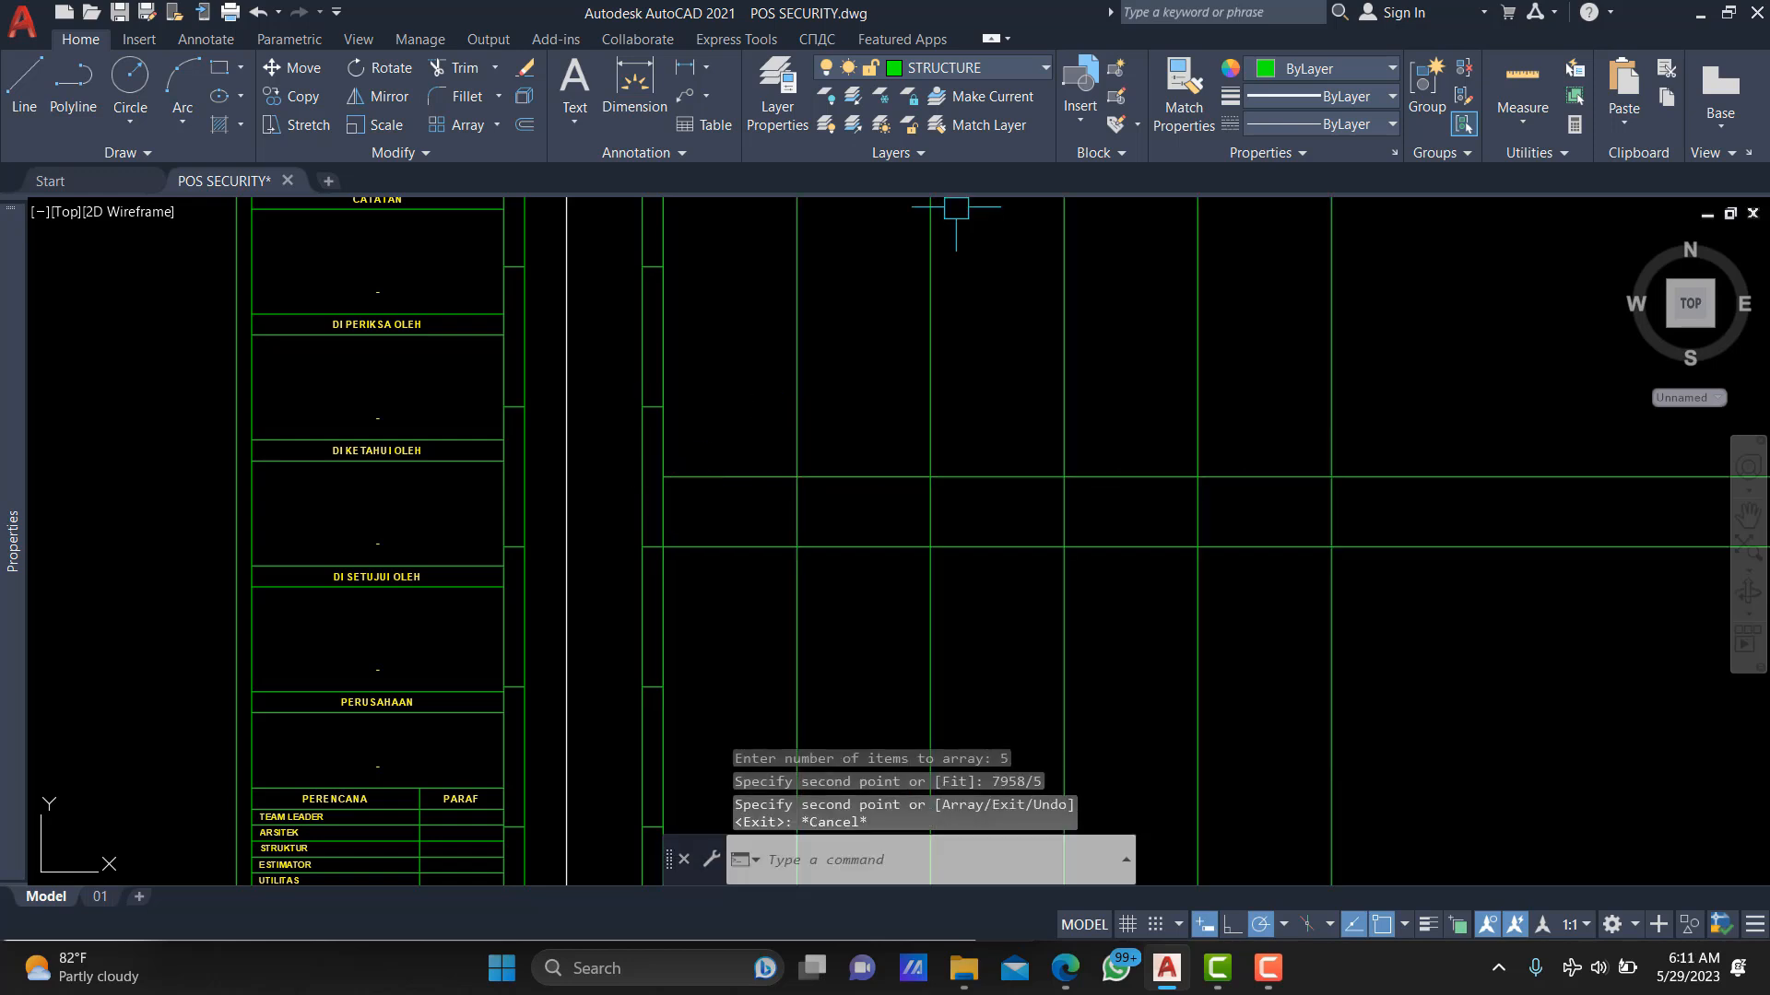
Trim the four arrayed vertical lines above and below the band between the two horizontal lines.
{"action": "type", "text": "tr"}
{"action": "key", "text": "Return"}
{"action": "left_click", "coordinate": [719, 438]}
{"action": "left_click", "coordinate": [1244, 468]}
{"action": "left_click", "coordinate": [1262, 637]}
{"action": "left_click", "coordinate": [860, 636]}
{"action": "key", "text": "Return"}
{"action": "key", "text": "Return"}
{"action": "scroll", "coordinate": [1347, 505], "scroll_direction": "down", "scroll_amount": 5}
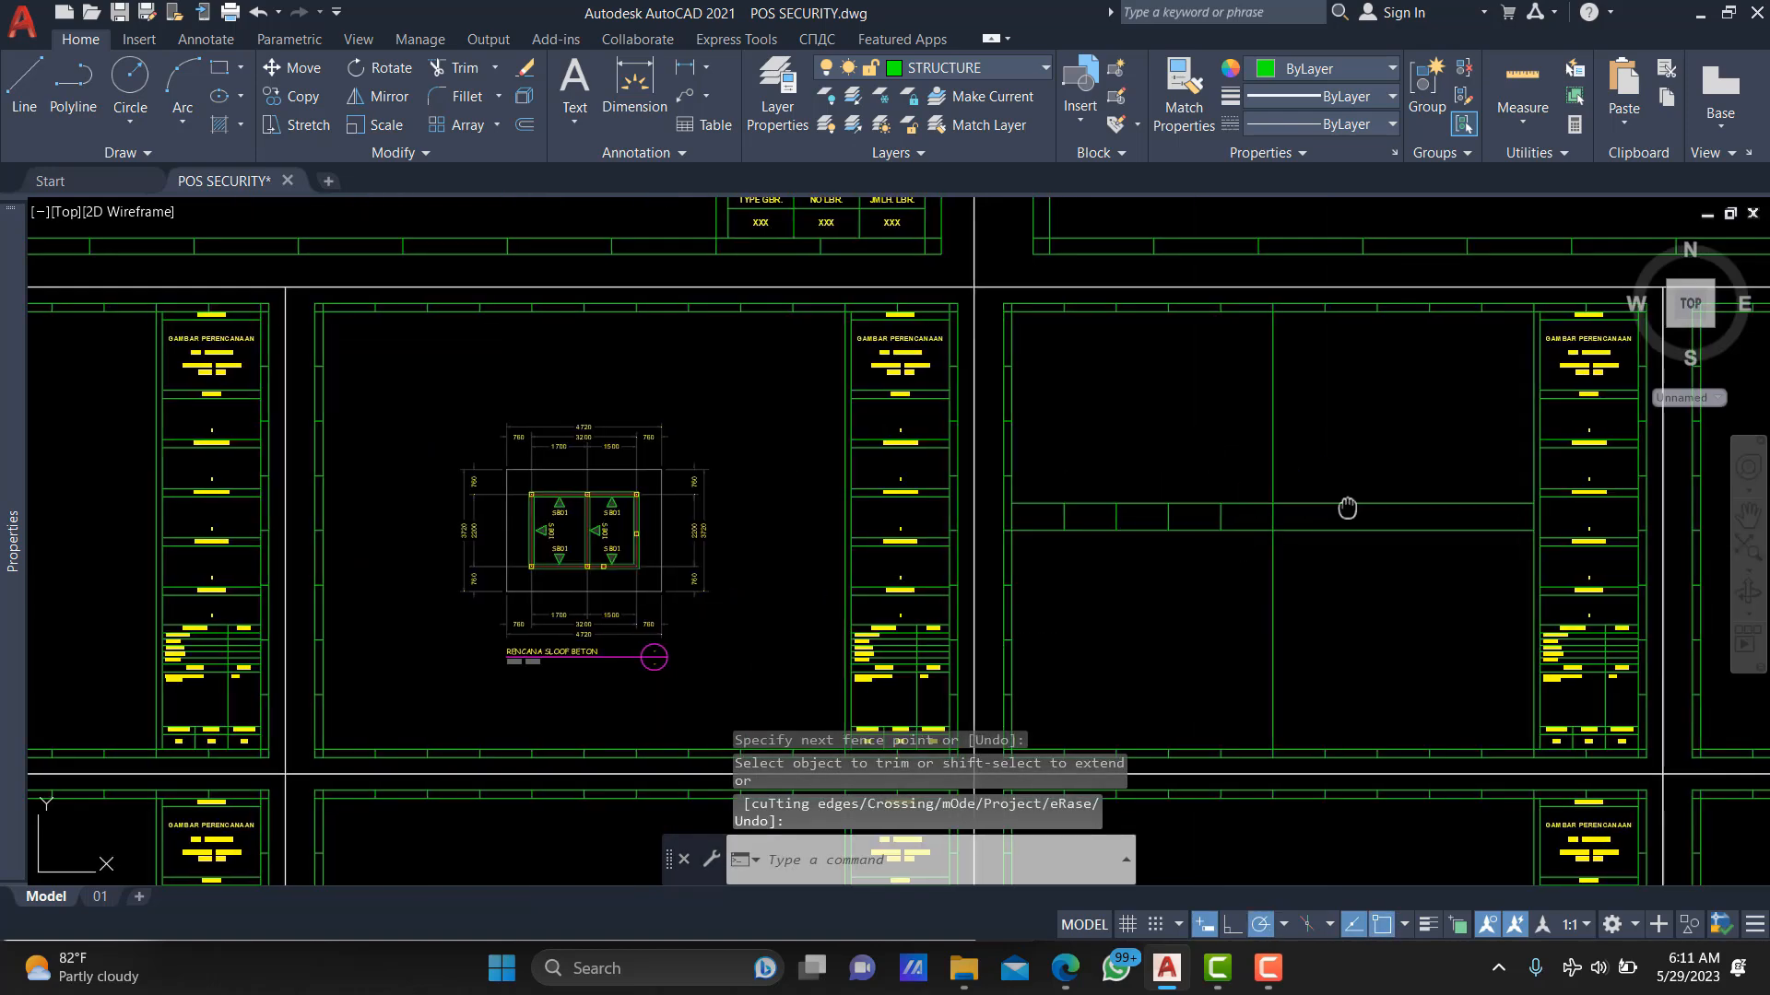
Copy the table band's lower horizontal line 300 upward.
{"action": "scroll", "coordinate": [1040, 505], "scroll_direction": "up", "scroll_amount": 5}
{"action": "left_click", "coordinate": [877, 630]}
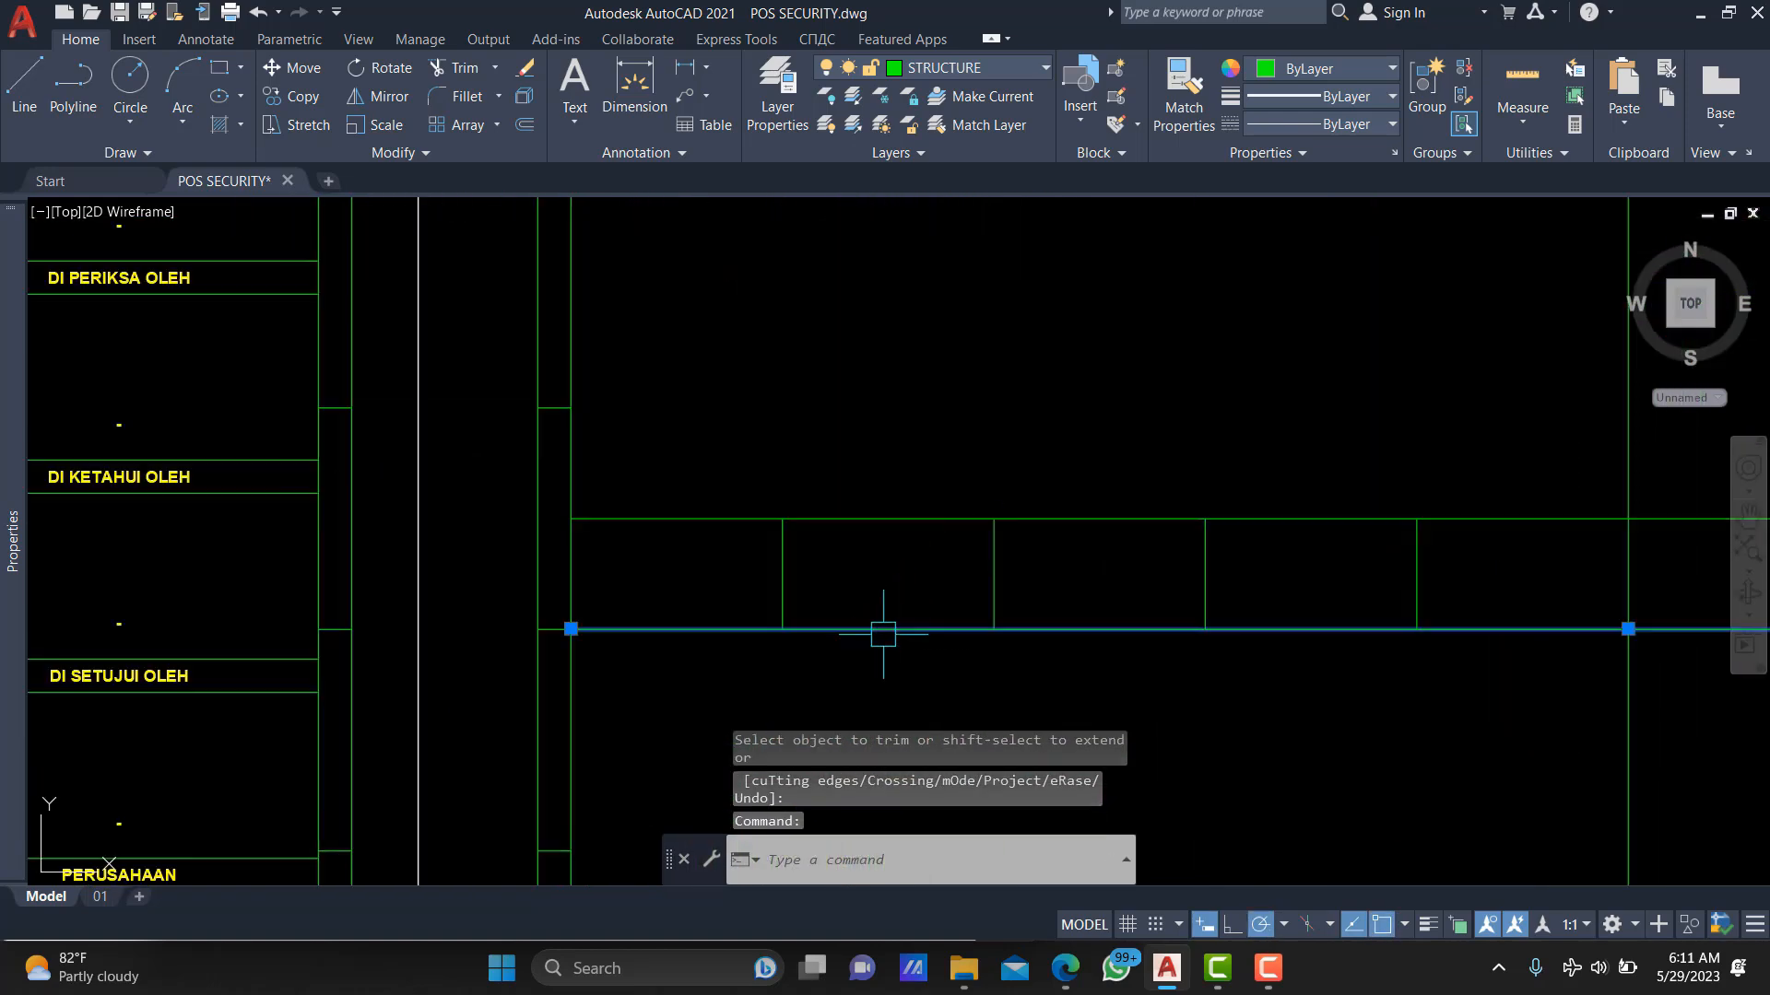
{"action": "type", "text": "co"}
{"action": "key", "text": "Return"}
{"action": "left_click", "coordinate": [831, 468]}
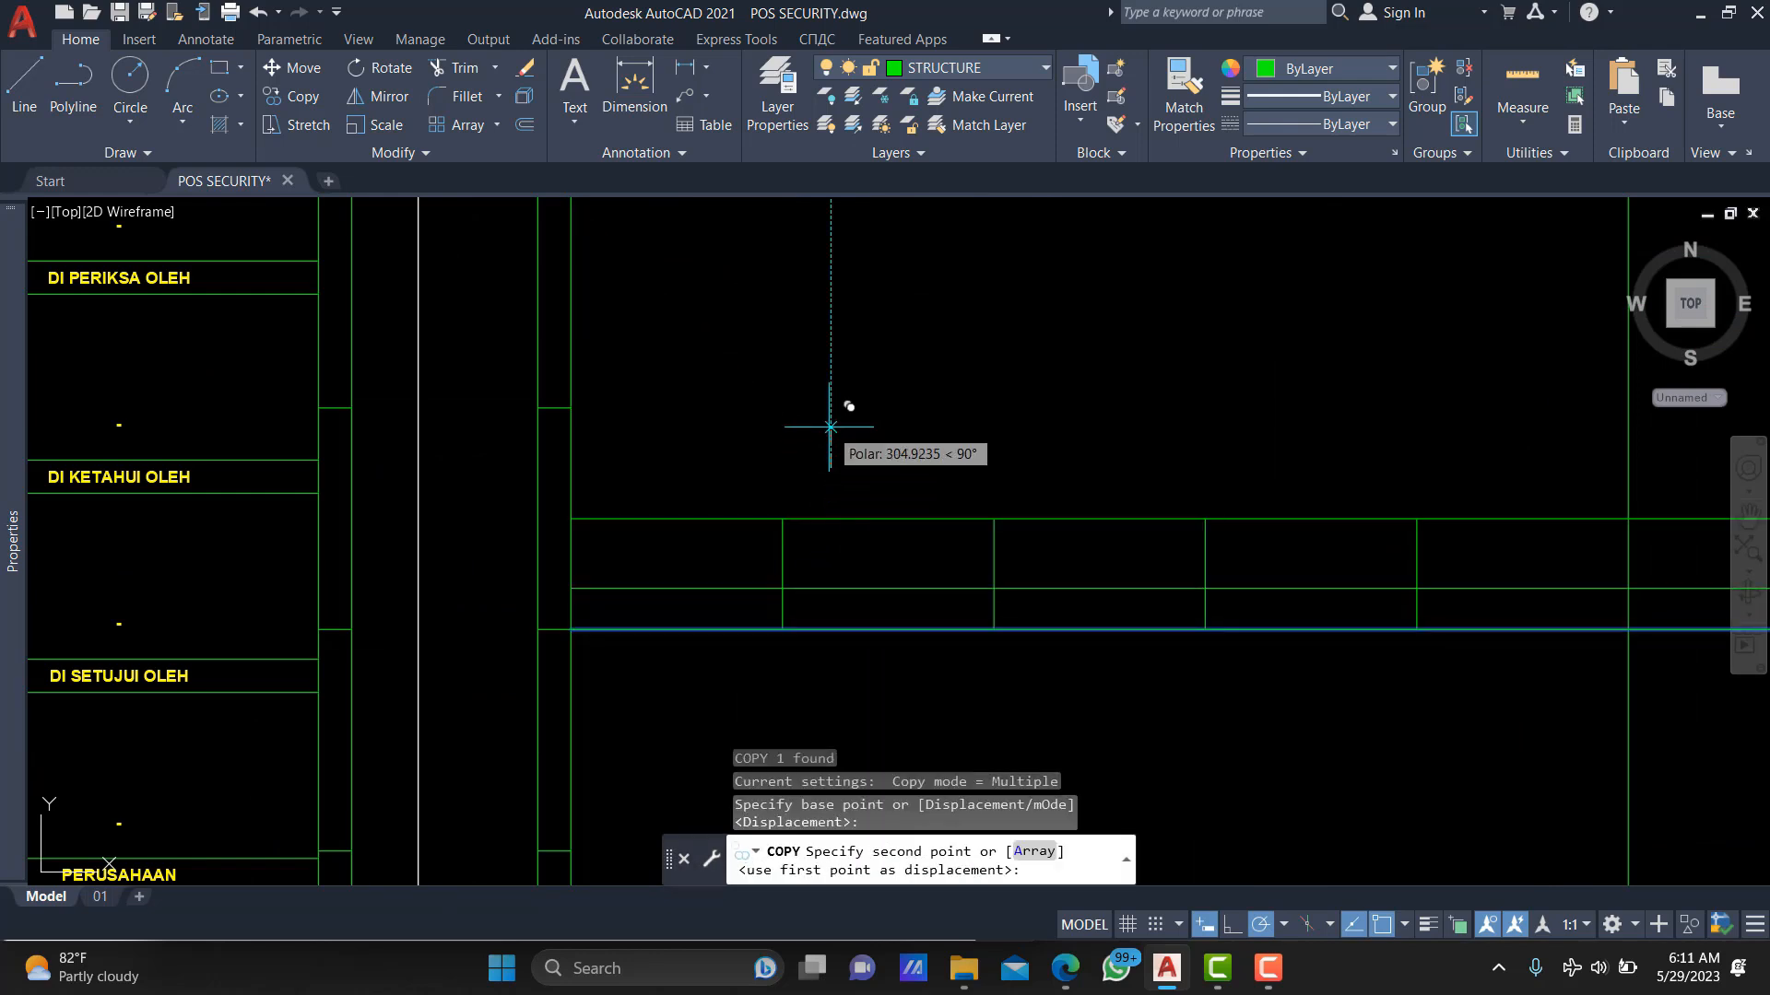
{"action": "type", "text": "300"}
{"action": "key", "text": "Return"}
{"action": "key", "text": "Escape"}
Trim off the parts of all three horizontal lines that extend to the right of the central vertical line.
{"action": "type", "text": "tr"}
{"action": "key", "text": "Return"}
{"action": "middle_click_drag", "start_coordinate": [1767, 603], "coordinate": [1183, 560]}
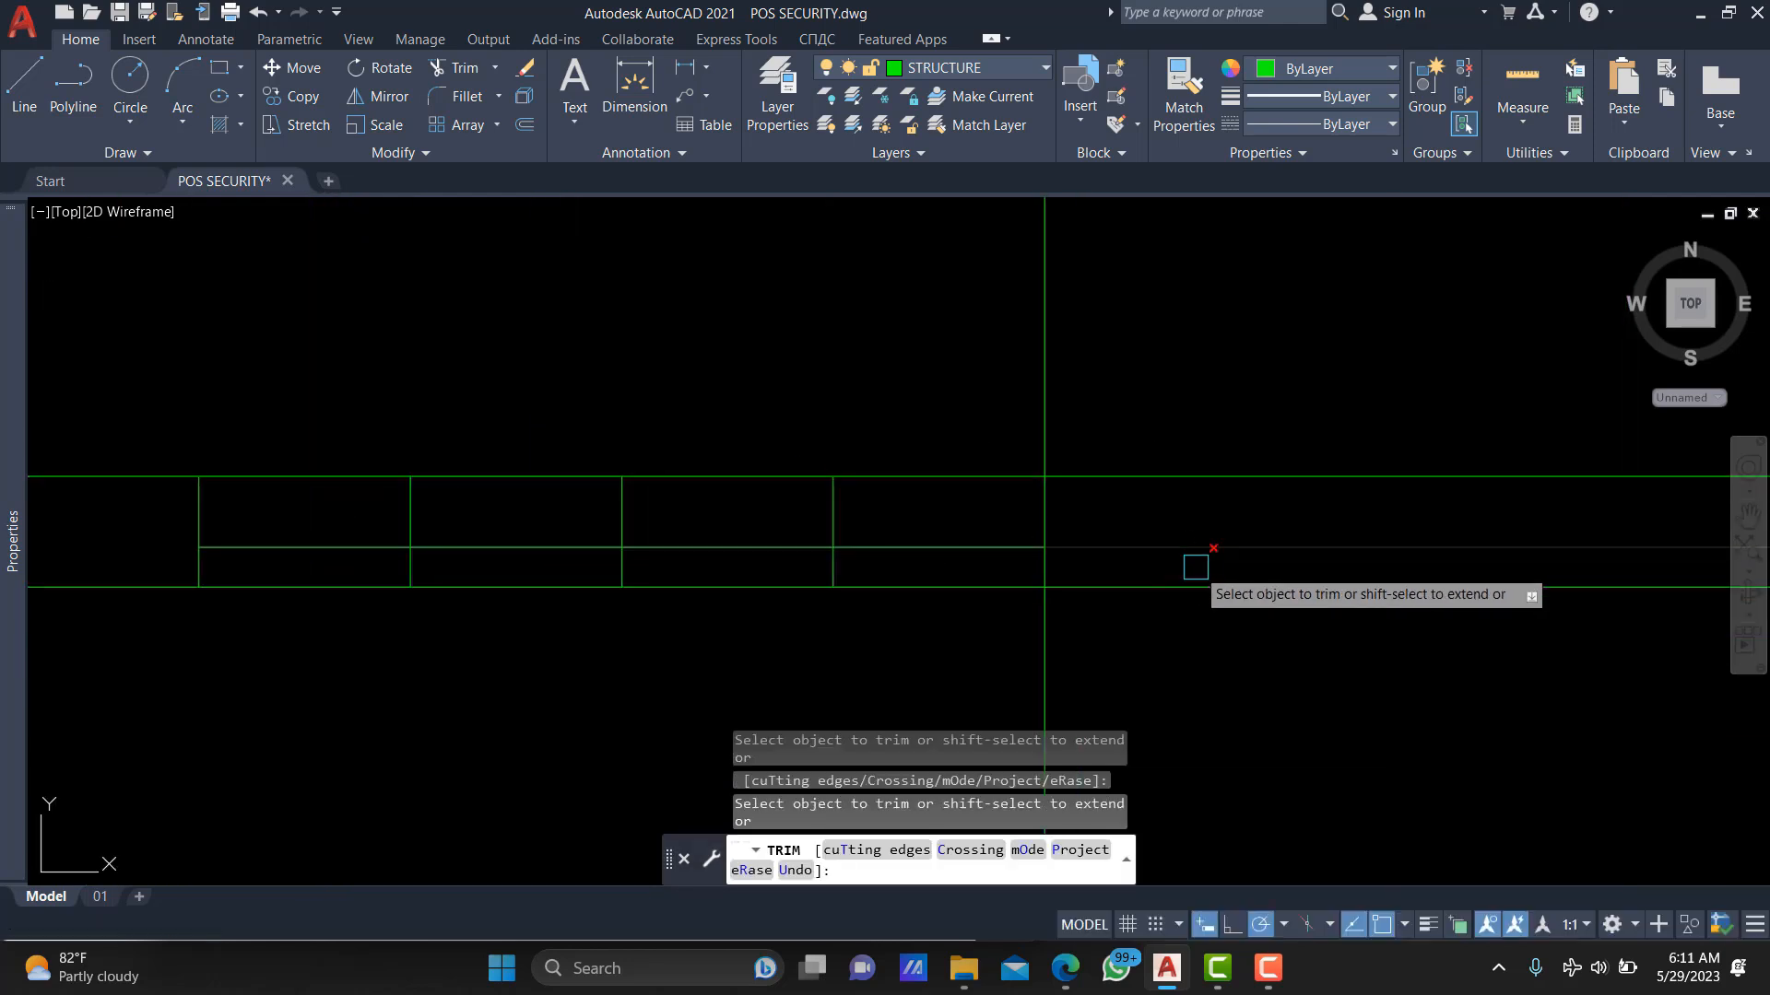
{"action": "left_click", "coordinate": [1181, 545]}
{"action": "scroll", "coordinate": [1115, 521], "scroll_direction": "down", "scroll_amount": 4}
{"action": "left_click", "coordinate": [1173, 407]}
{"action": "scroll", "coordinate": [1150, 510], "scroll_direction": "up", "scroll_amount": 2}
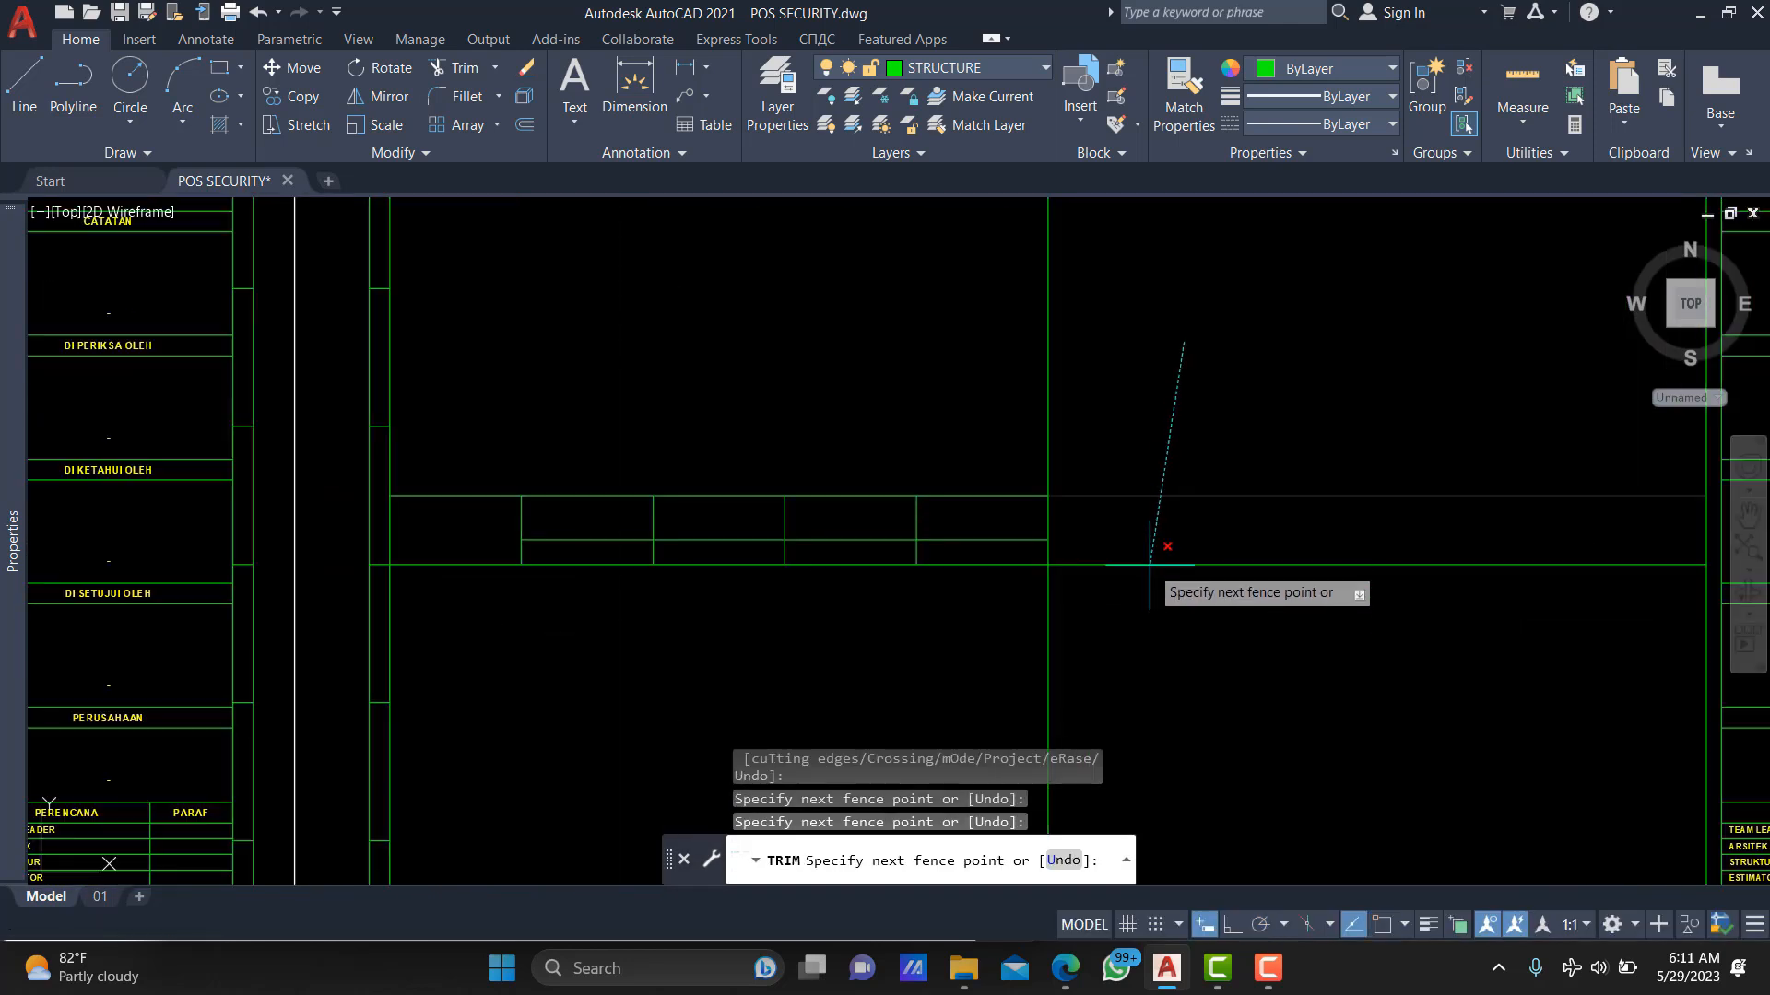
{"action": "key", "text": "Return"}
{"action": "key", "text": "Escape"}
{"action": "scroll", "coordinate": [1039, 458], "scroll_direction": "down", "scroll_amount": 4}
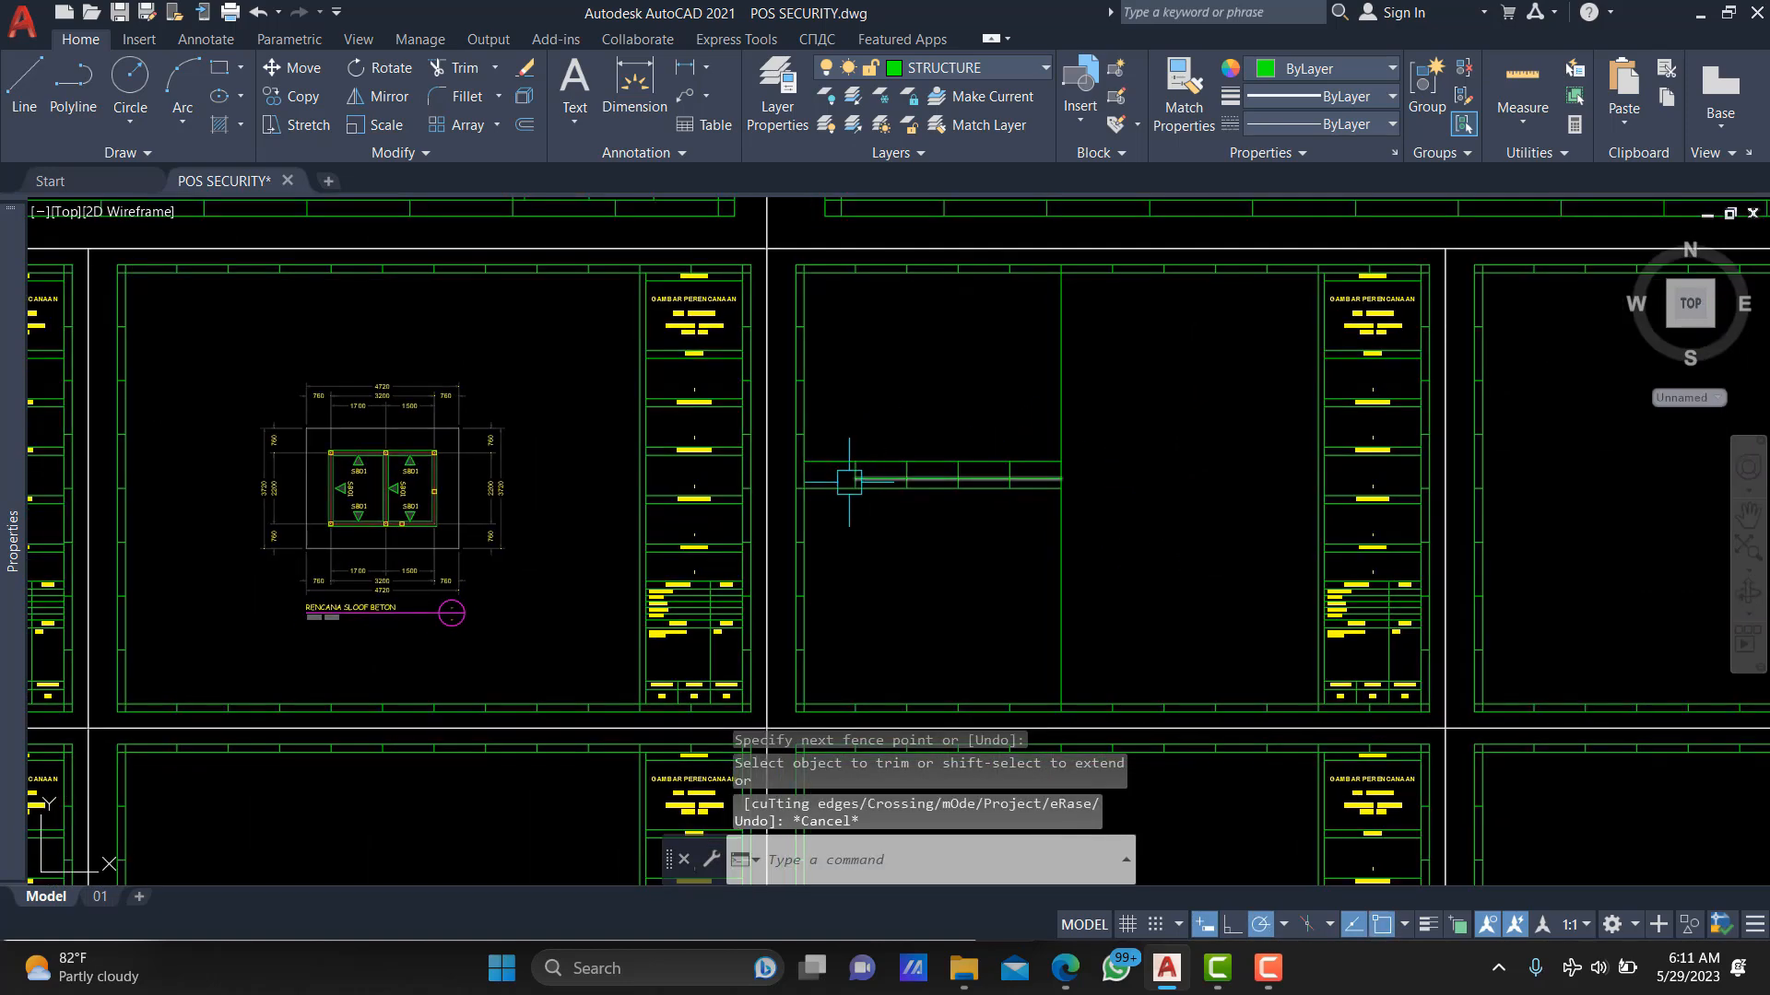
Make TEXT the current layer.
{"action": "scroll", "coordinate": [842, 482], "scroll_direction": "up", "scroll_amount": 2}
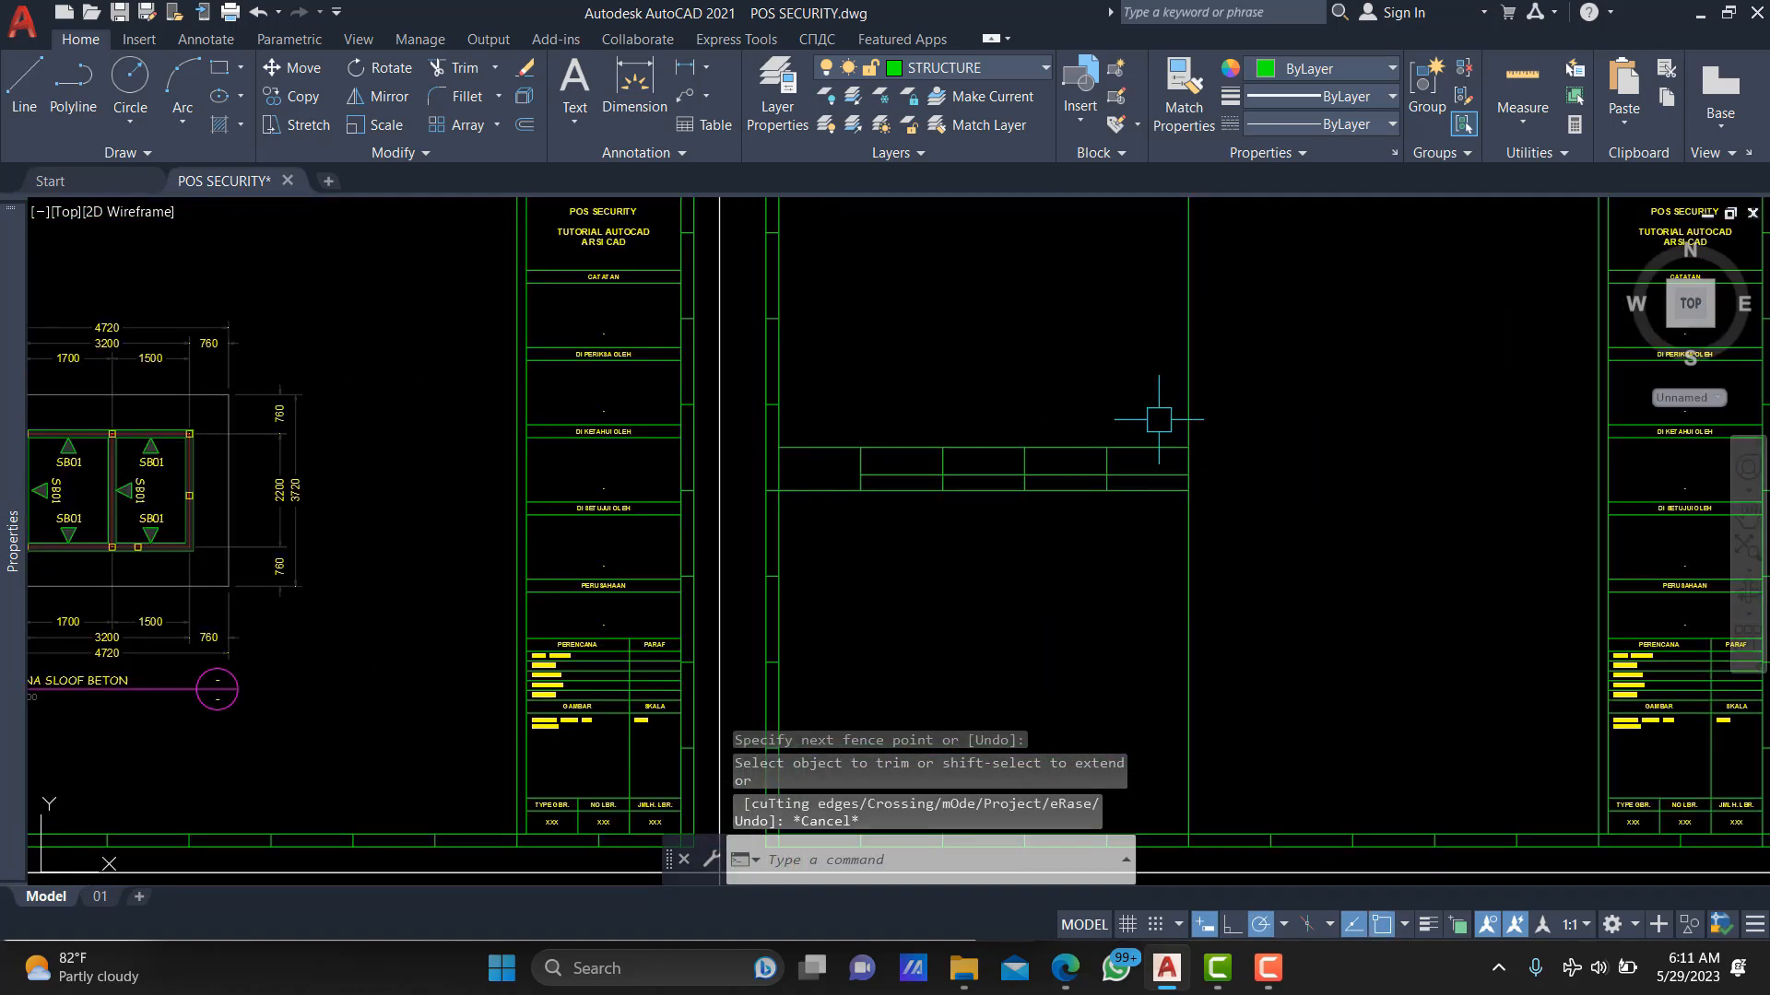
{"action": "left_click", "coordinate": [958, 67]}
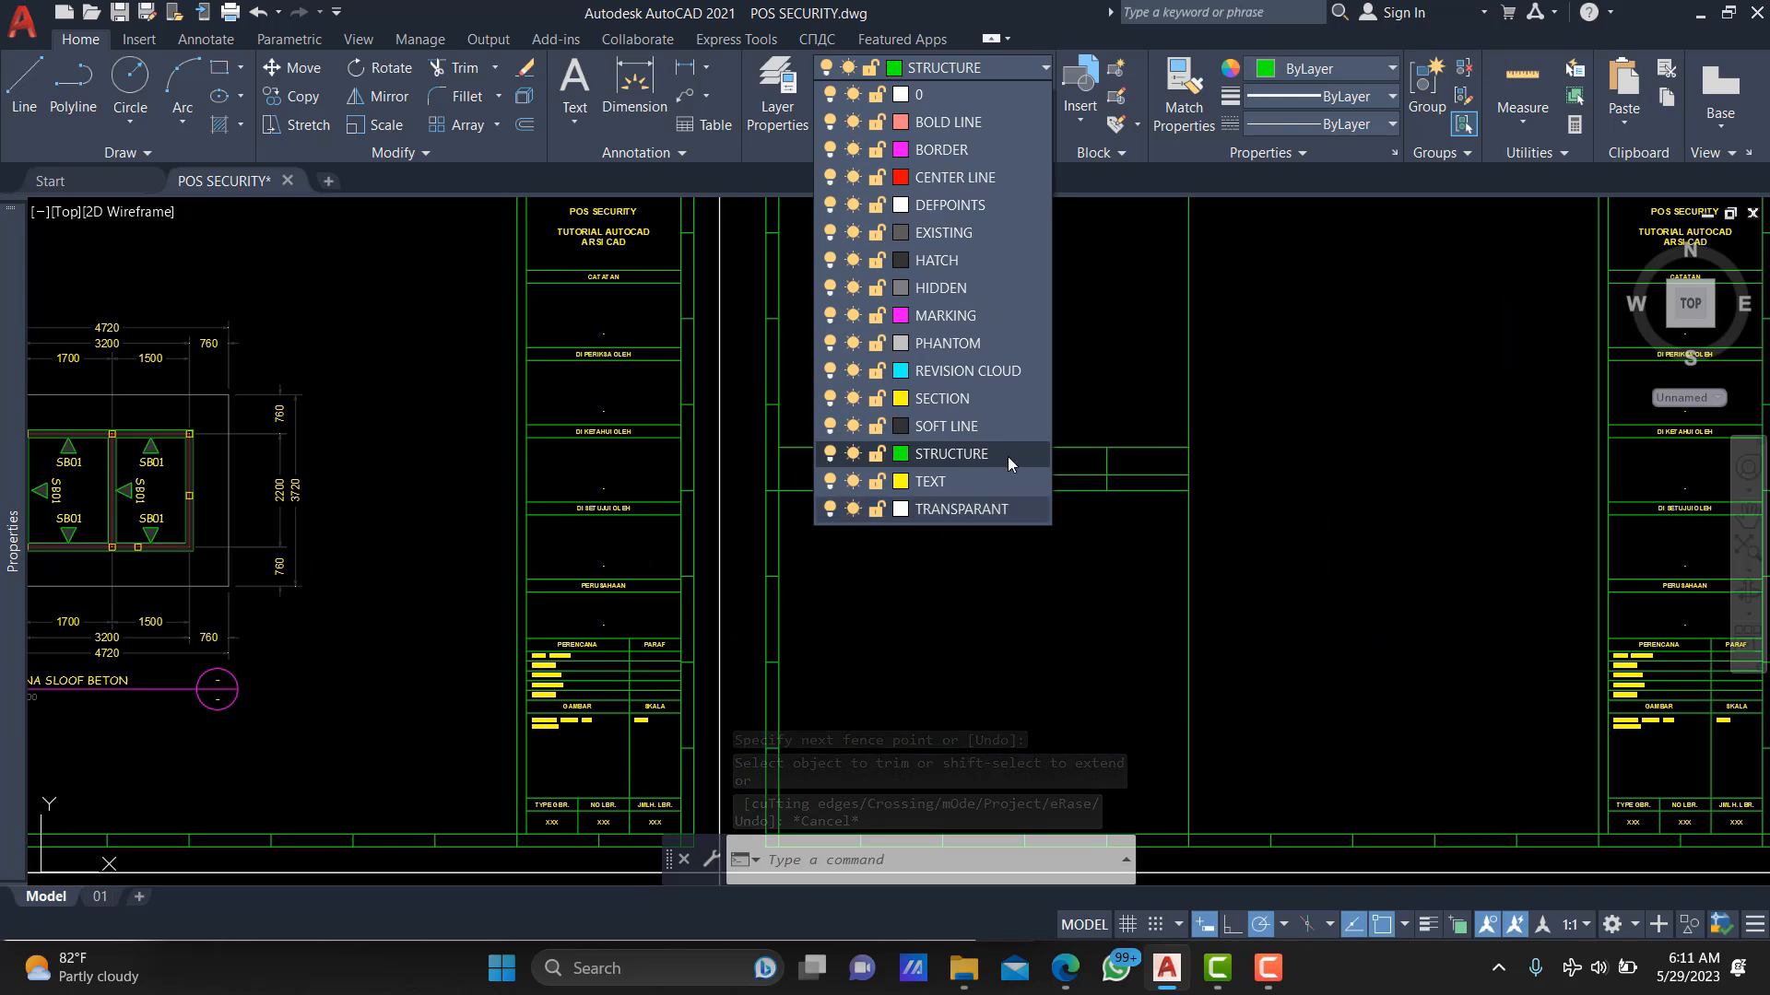
{"action": "key", "text": "Escape"}
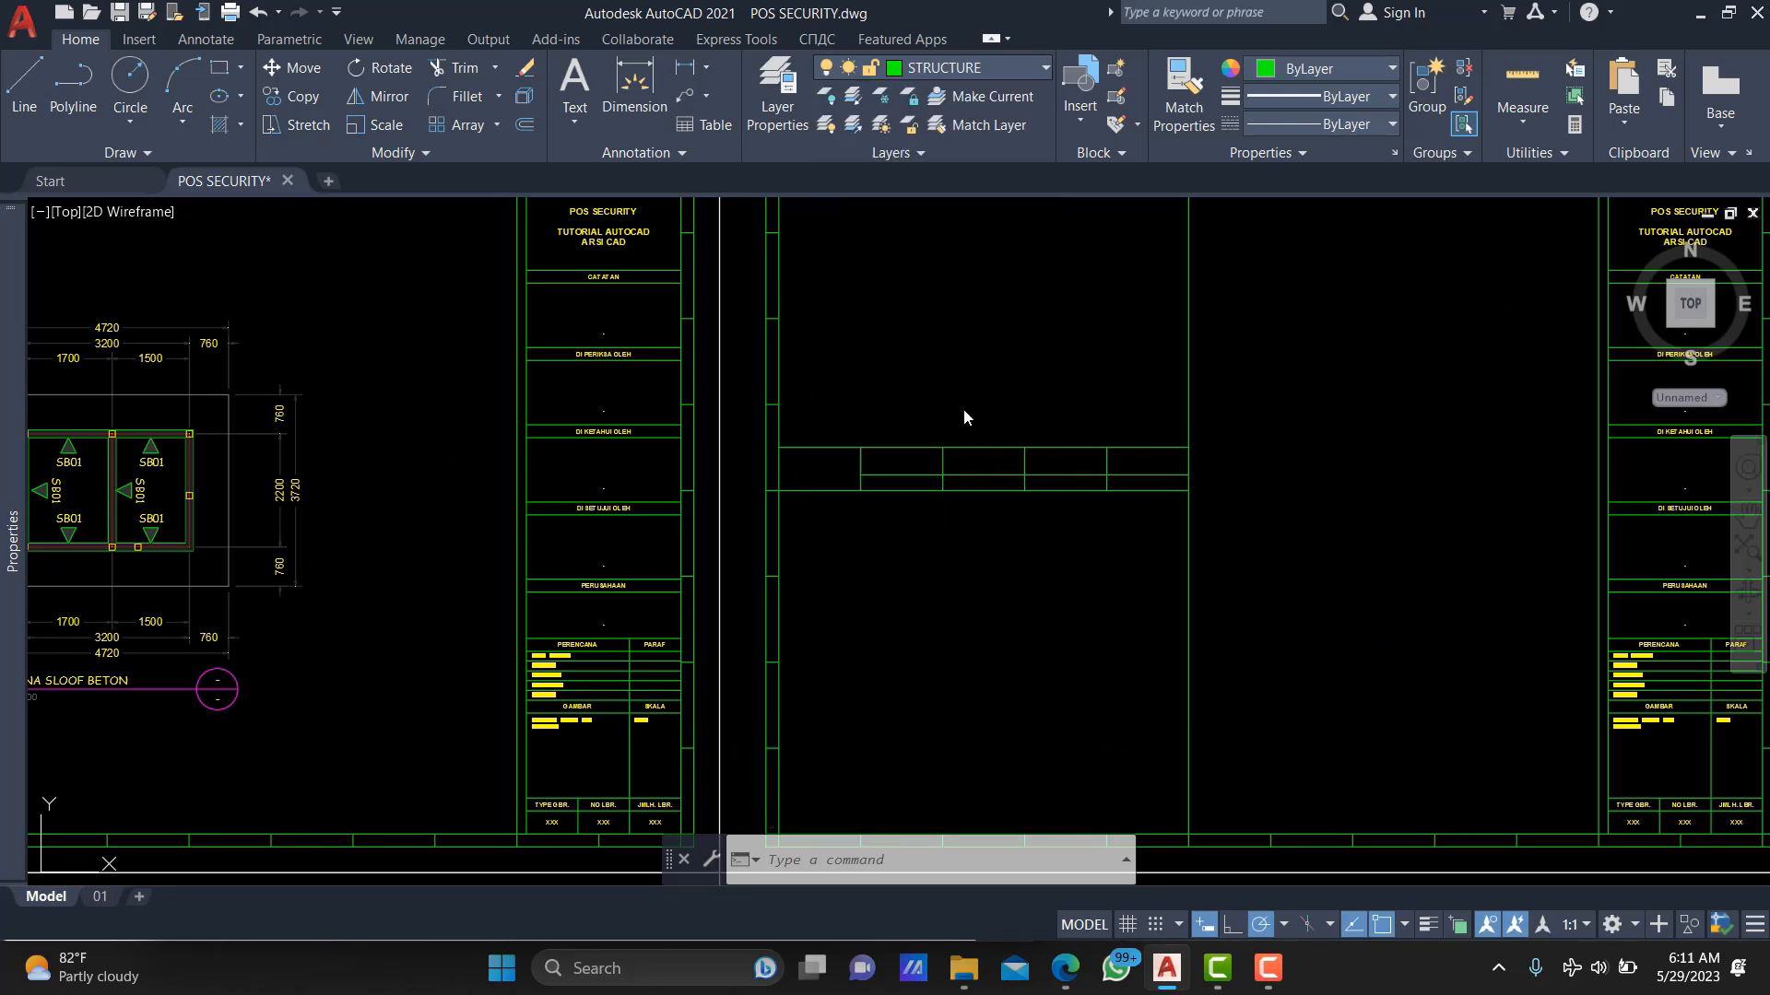
{"action": "scroll", "coordinate": [878, 416], "scroll_direction": "up", "scroll_amount": 2}
{"action": "left_click", "coordinate": [977, 68]}
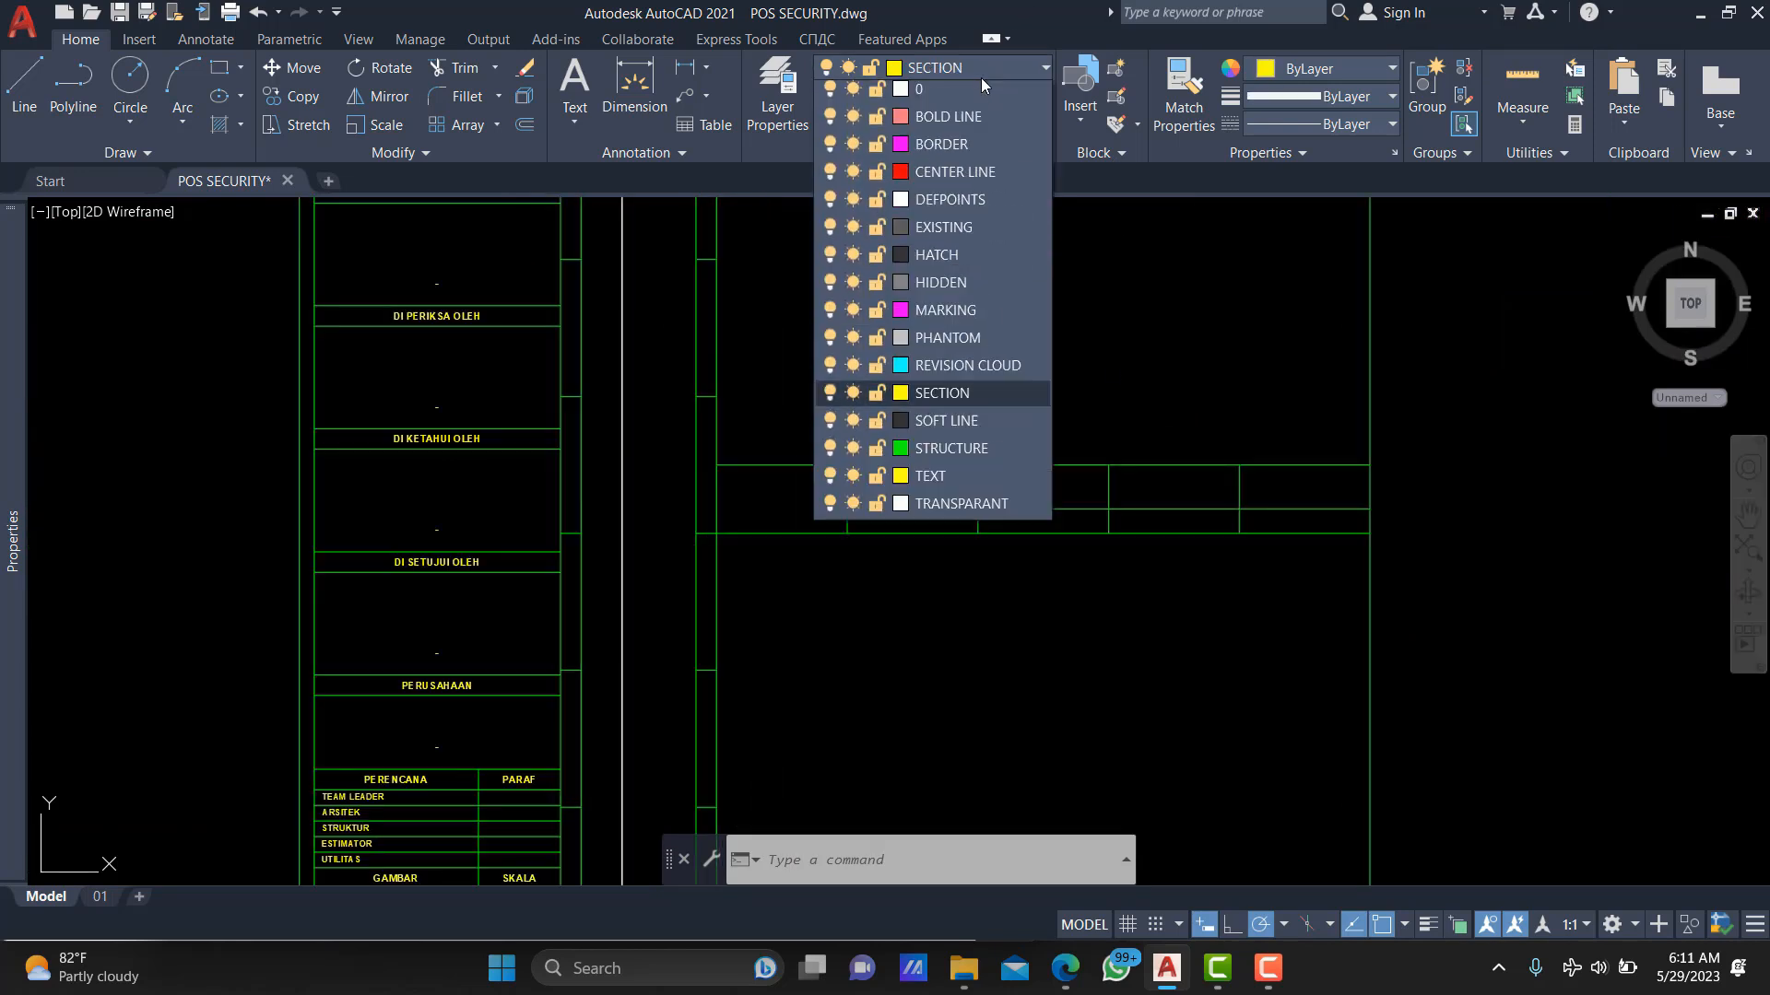
{"action": "left_click", "coordinate": [992, 479]}
Add the multiline text "SB" with a height of 150 in the table's first cell.
{"action": "scroll", "coordinate": [822, 489], "scroll_direction": "up", "scroll_amount": 4}
{"action": "type", "text": "mt"}
{"action": "key", "text": "Return"}
{"action": "scroll", "coordinate": [737, 465], "scroll_direction": "up", "scroll_amount": 2}
{"action": "left_click", "coordinate": [763, 449]}
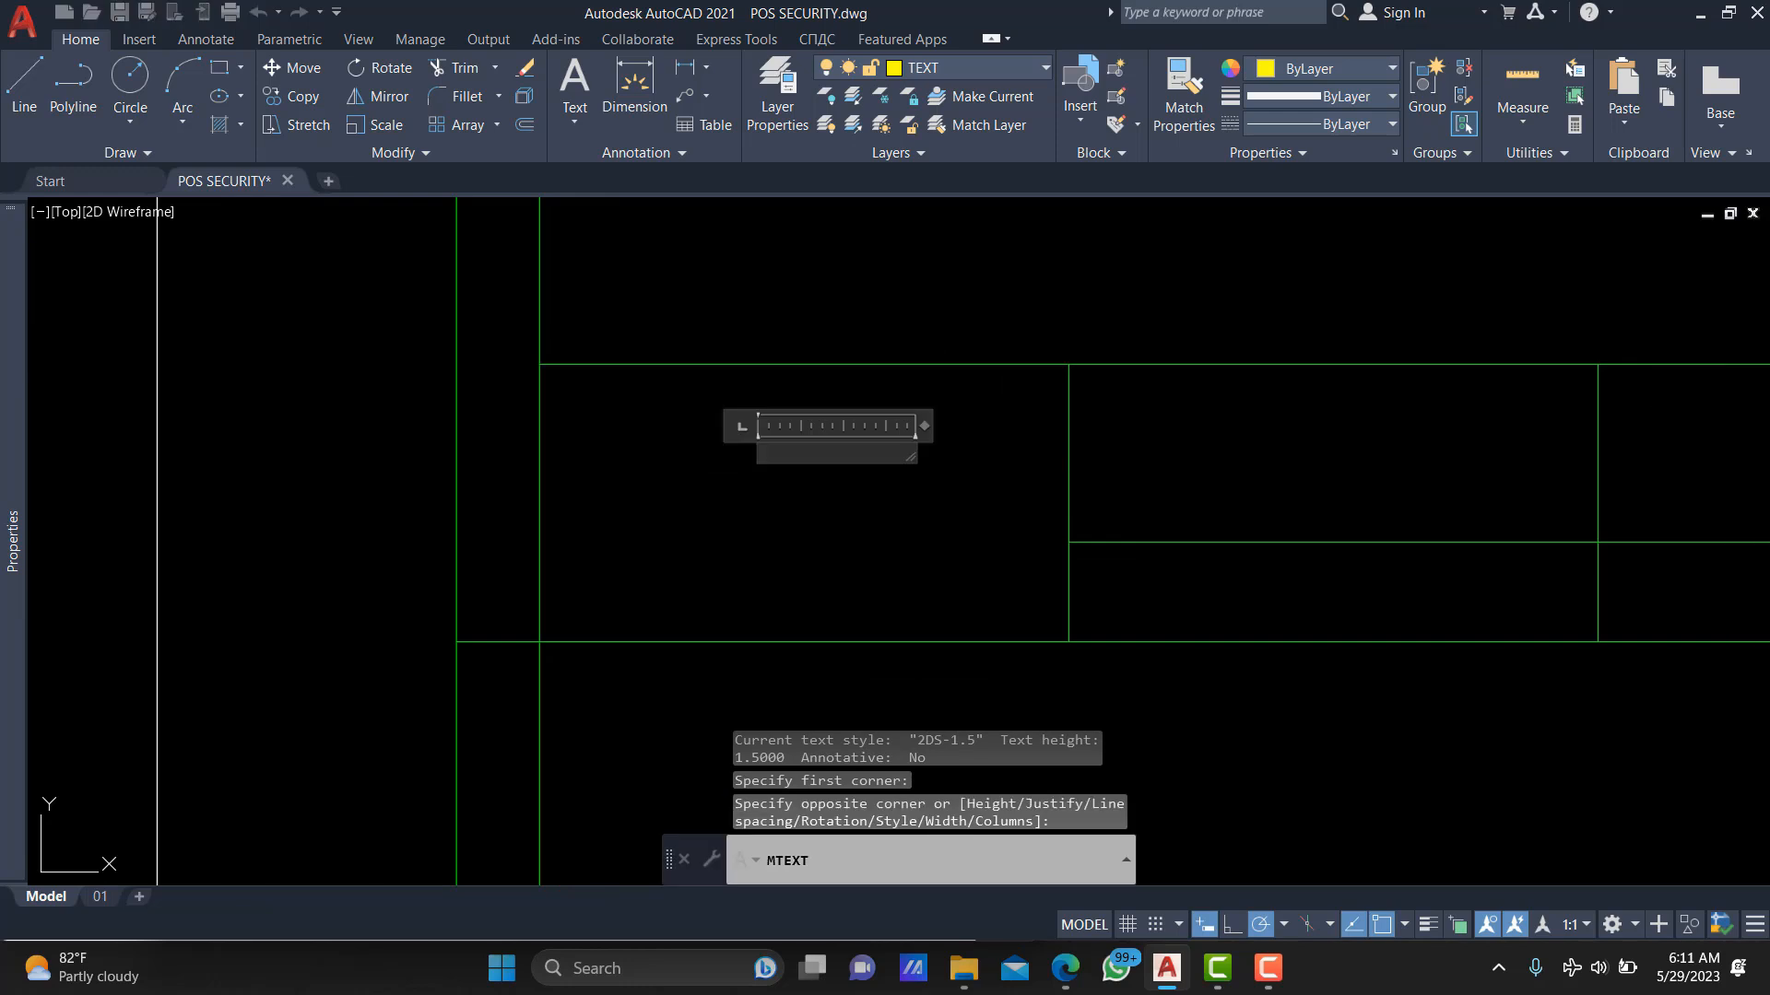
{"action": "type", "text": "SB"}
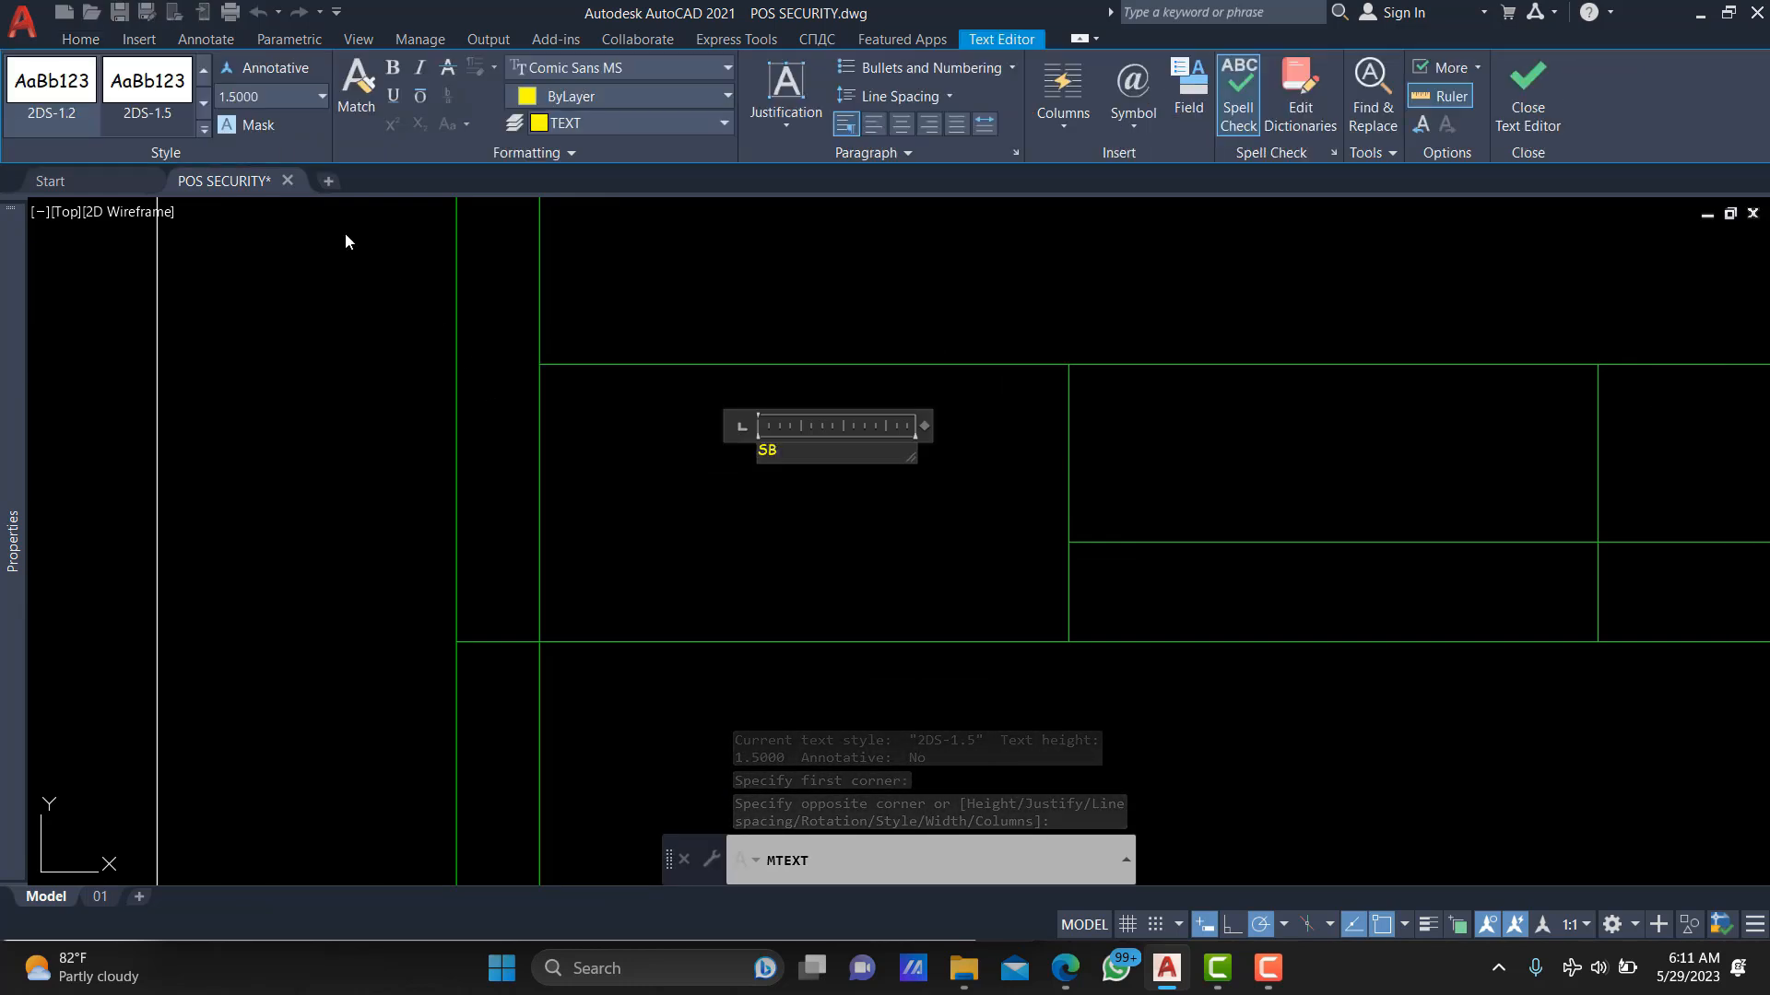
{"action": "key", "text": "ctrl+a"}
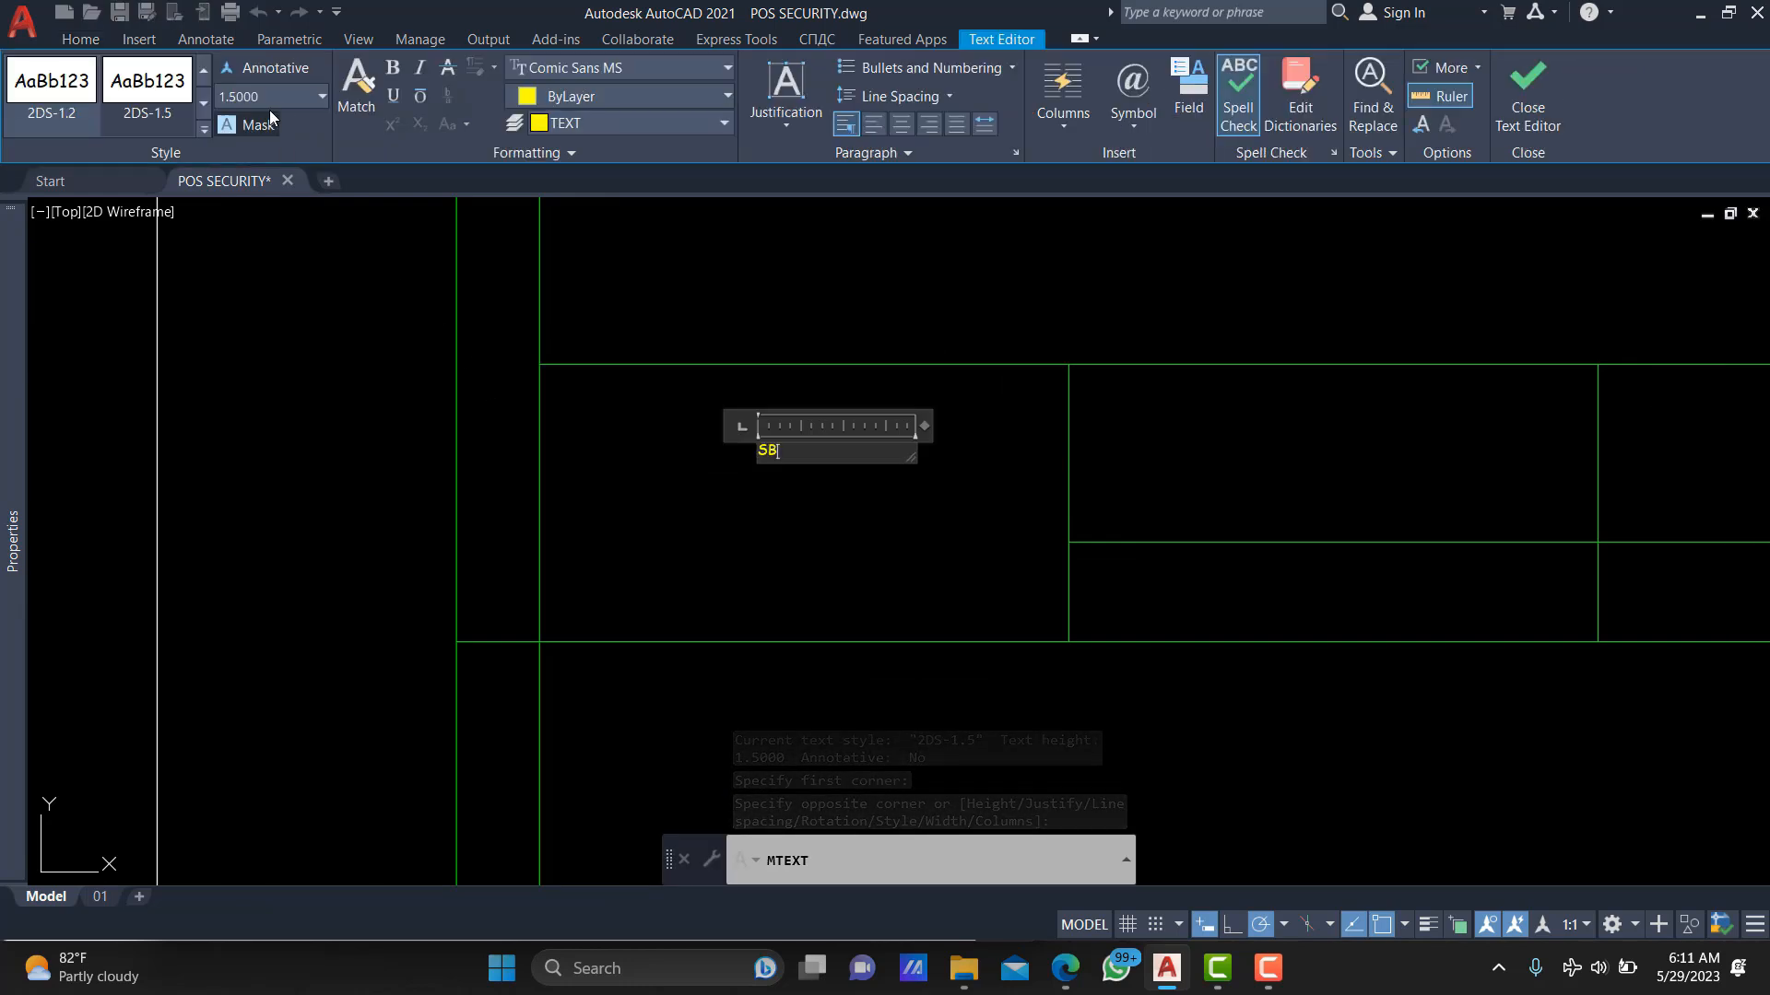
{"action": "left_click", "coordinate": [260, 97]}
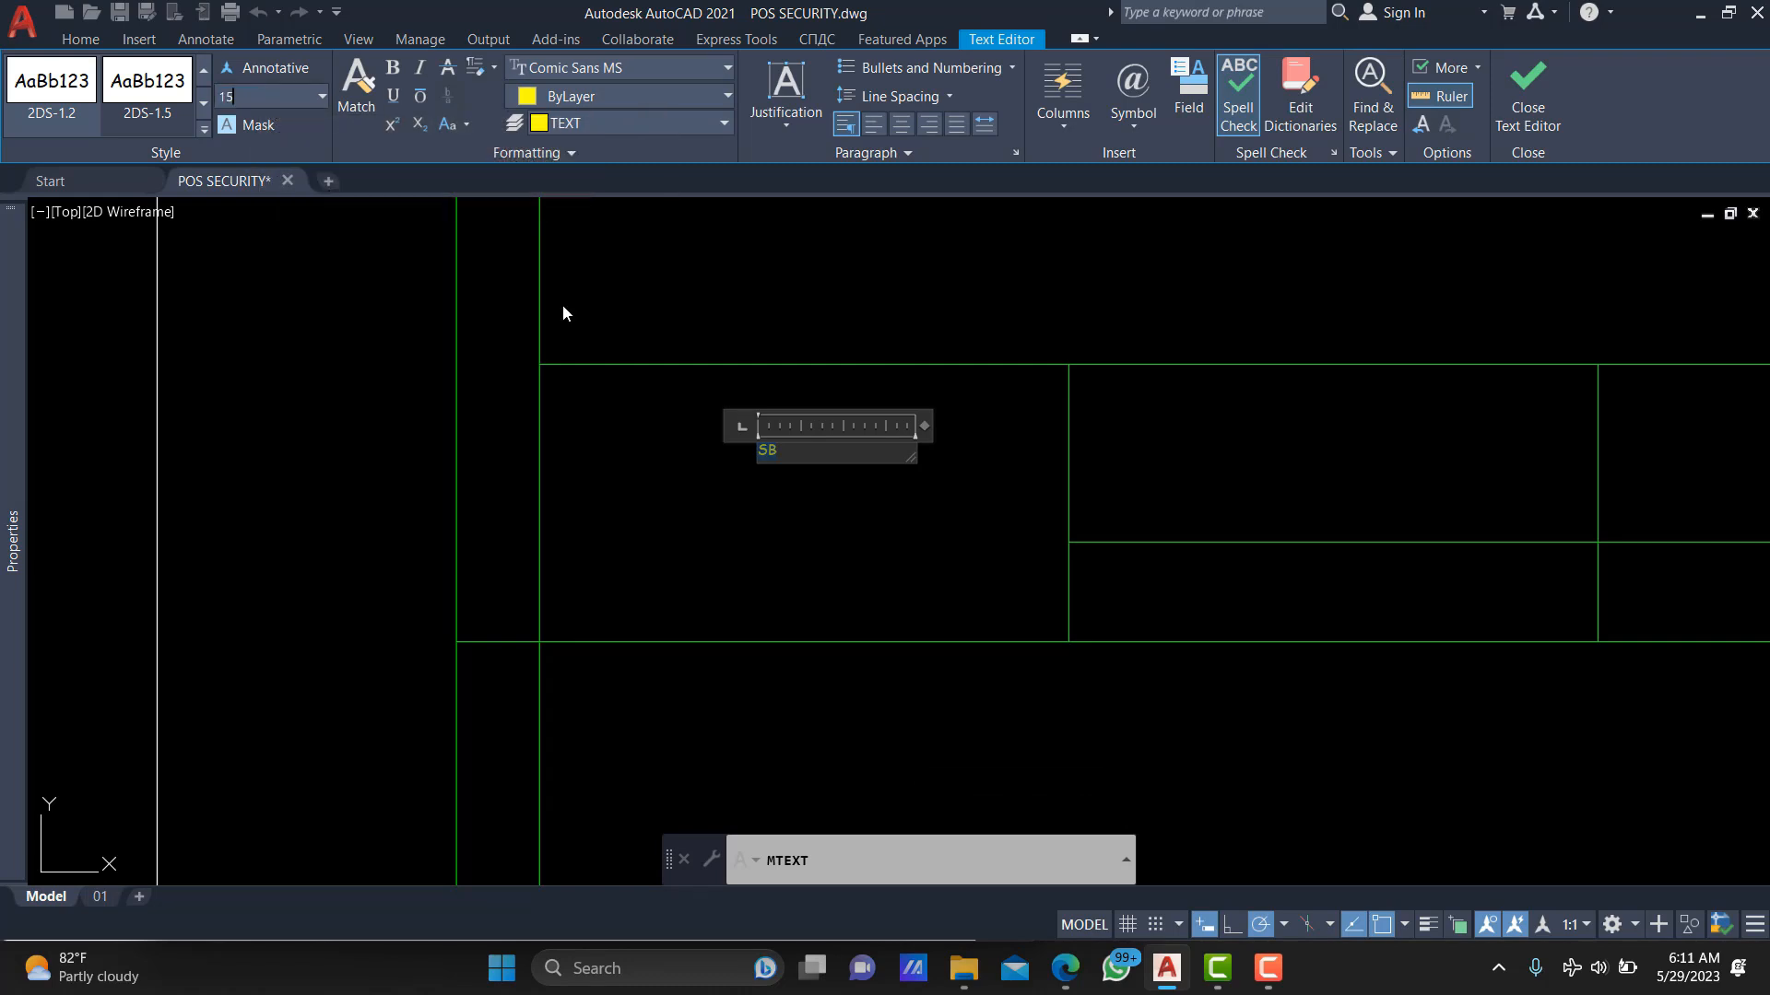
{"action": "key", "text": "Return"}
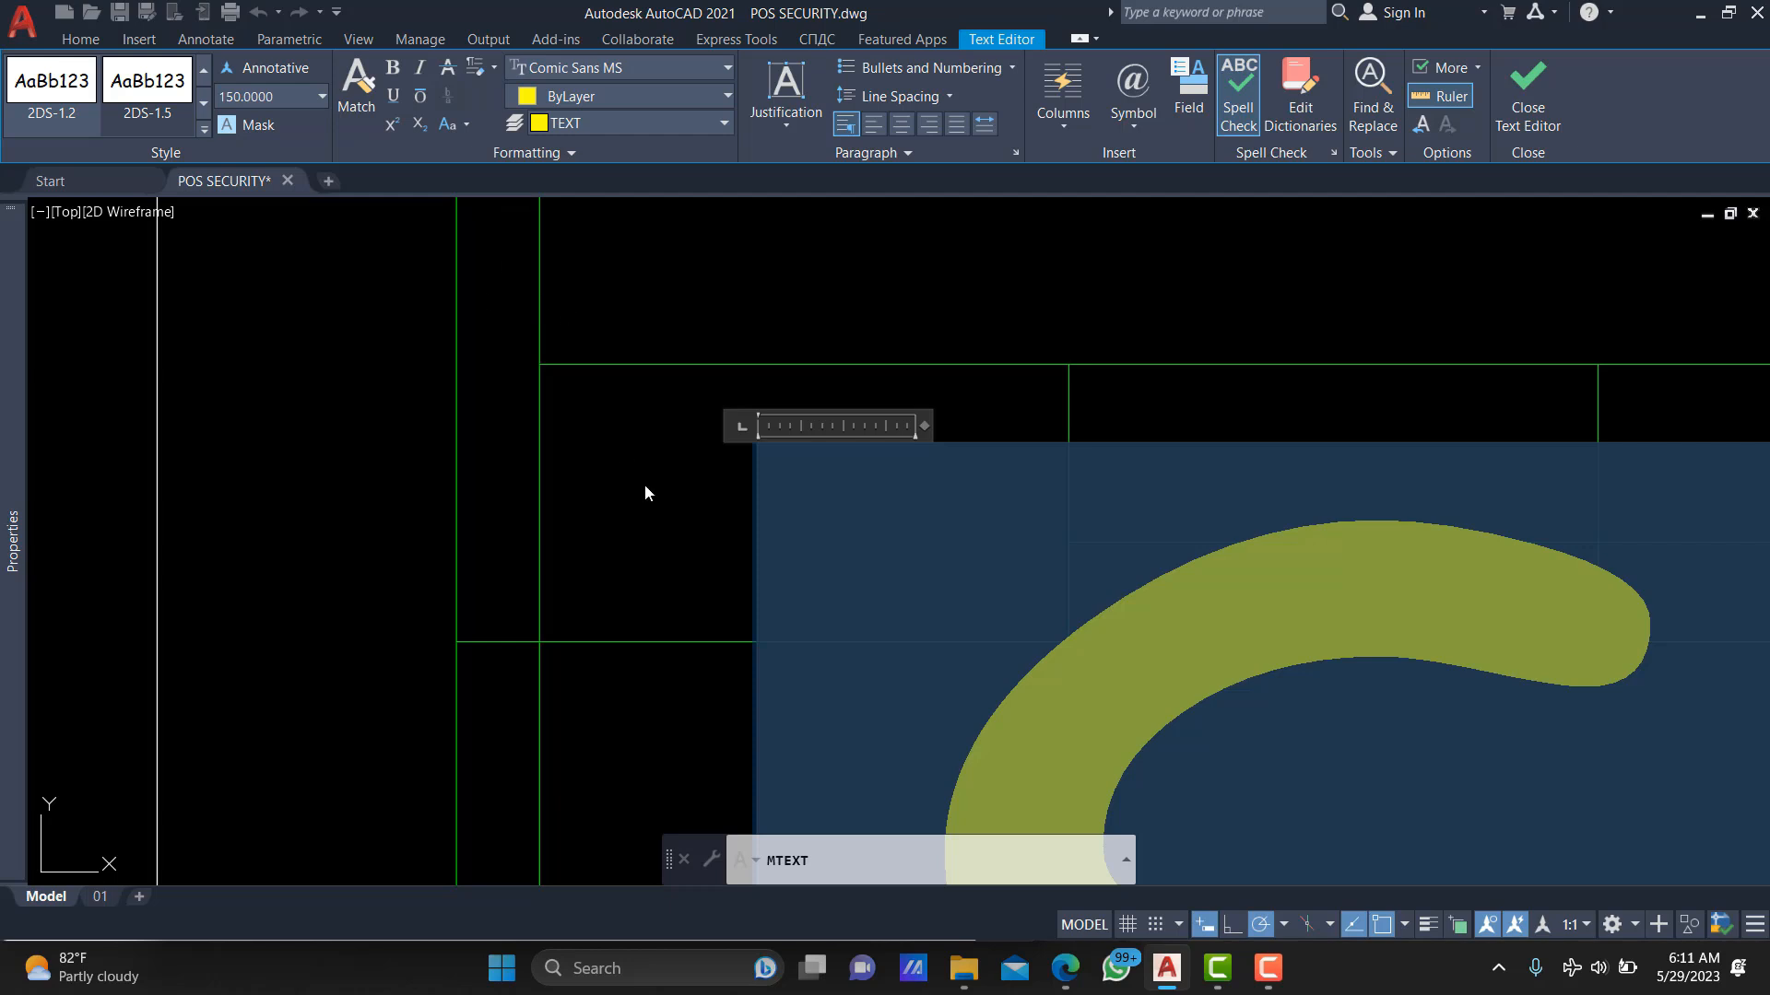
{"action": "left_click", "coordinate": [634, 560]}
Extend the SB label in the first cell so that it reads "SB01".
{"action": "scroll", "coordinate": [772, 490], "scroll_direction": "down", "scroll_amount": 2}
{"action": "left_click", "coordinate": [791, 484]}
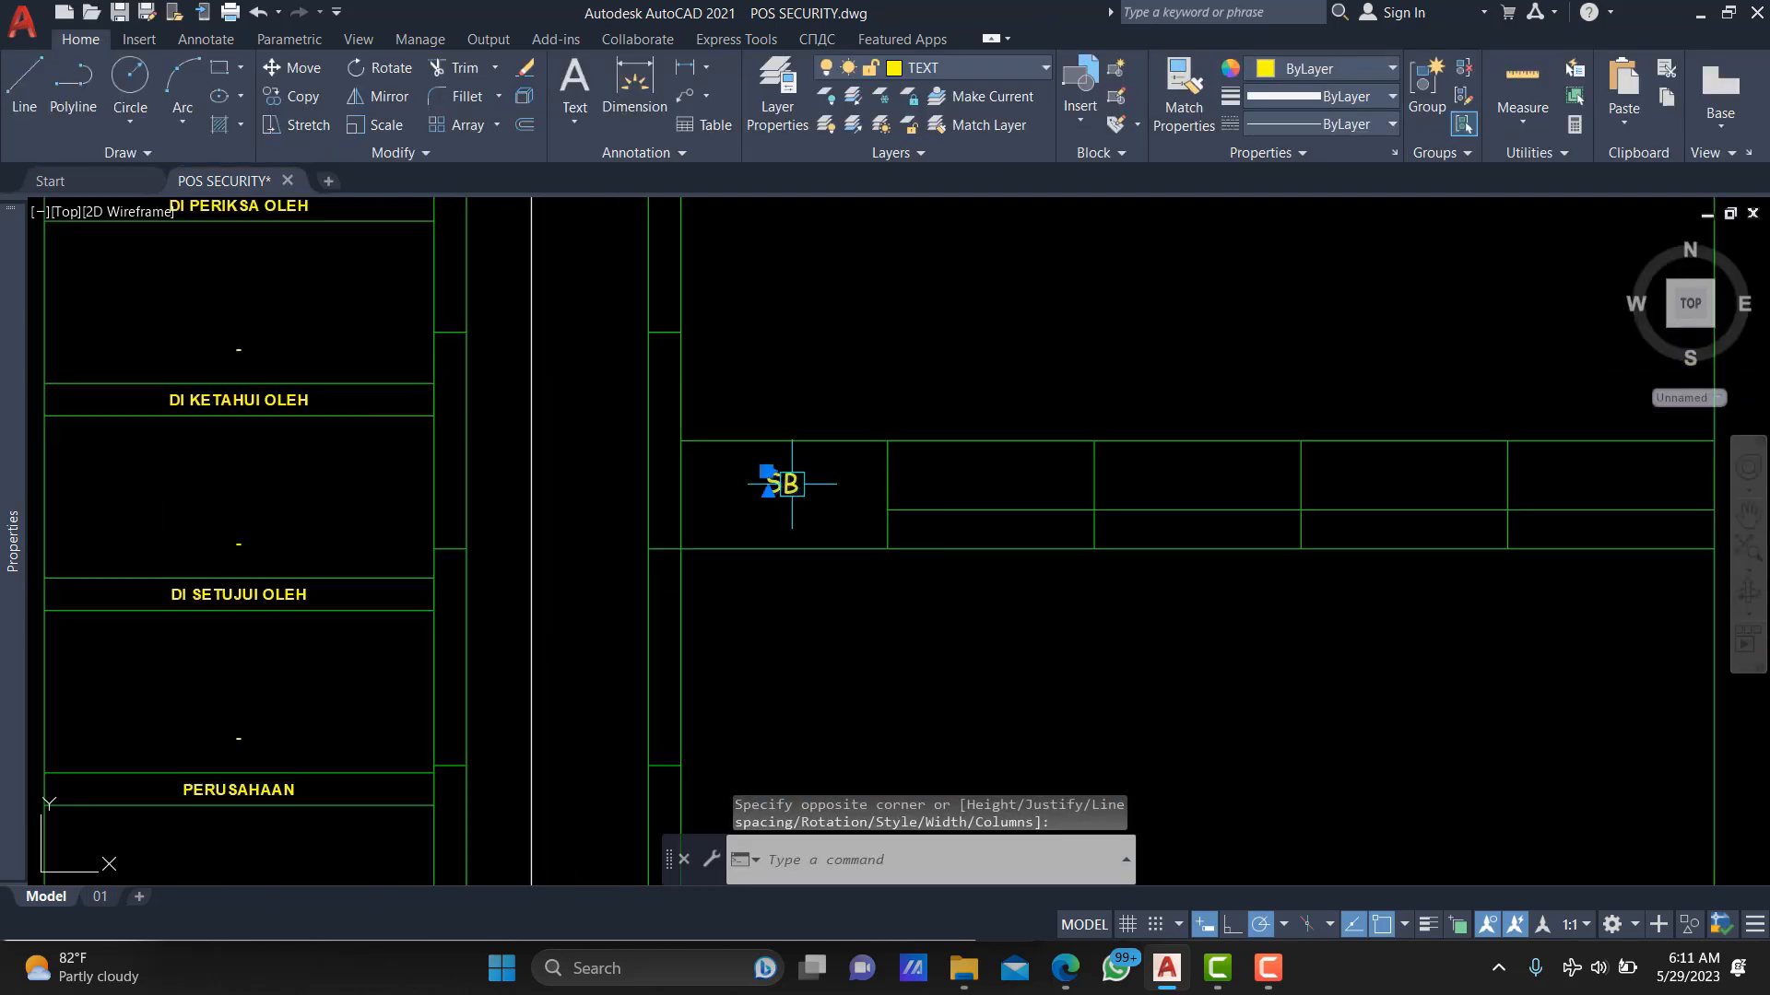
{"action": "double_click", "coordinate": [786, 484]}
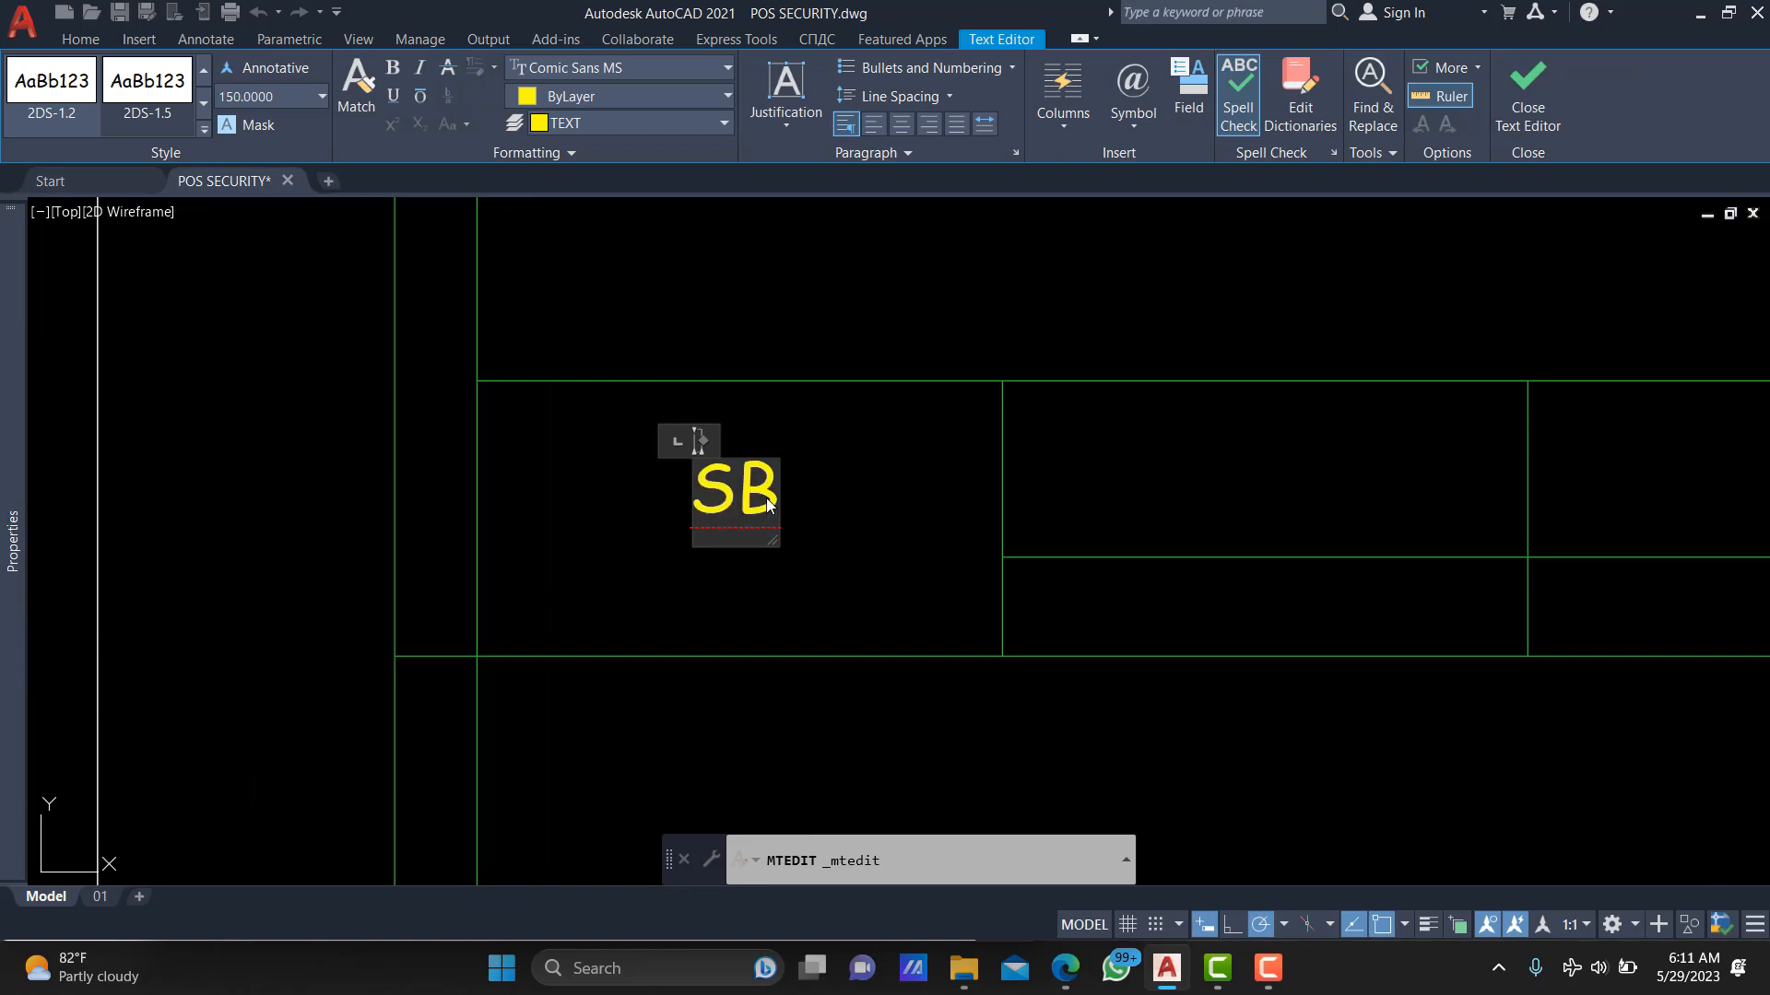
{"action": "type", "text": "01"}
{"action": "left_click", "coordinate": [812, 400]}
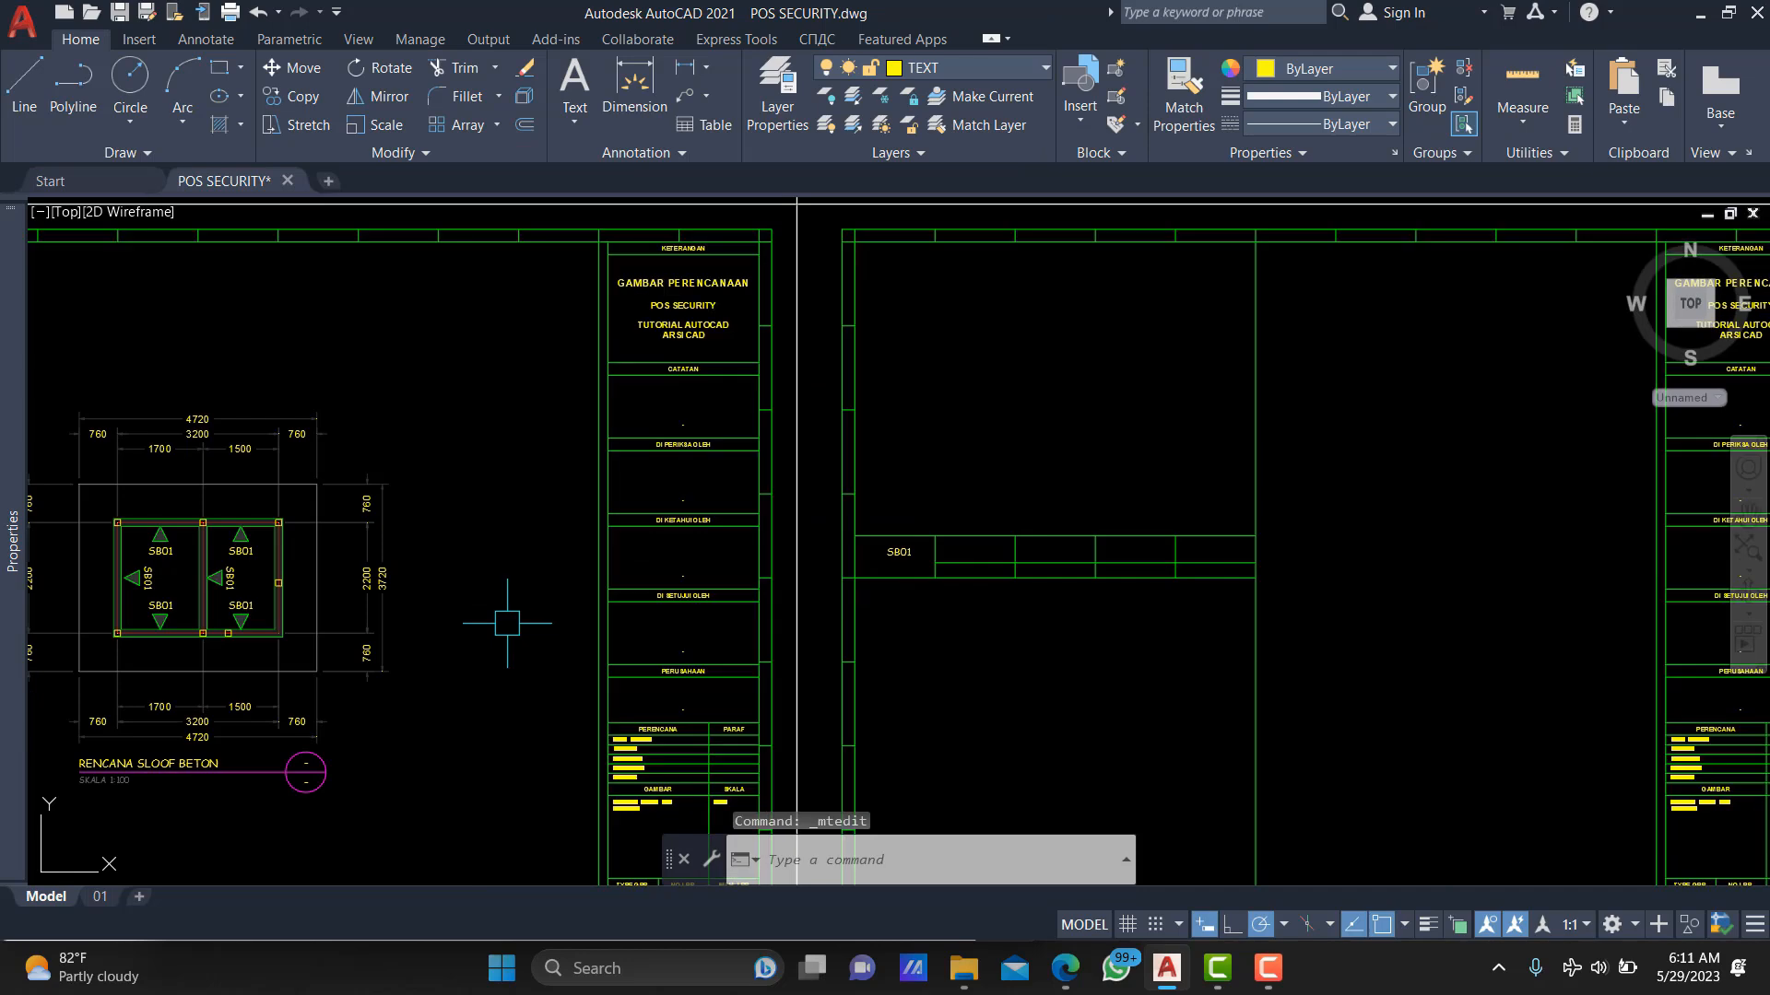
Set the justification of the SB01 label to Middle Center.
{"action": "scroll", "coordinate": [1121, 506], "scroll_direction": "up", "scroll_amount": 4}
{"action": "left_click", "coordinate": [720, 577]}
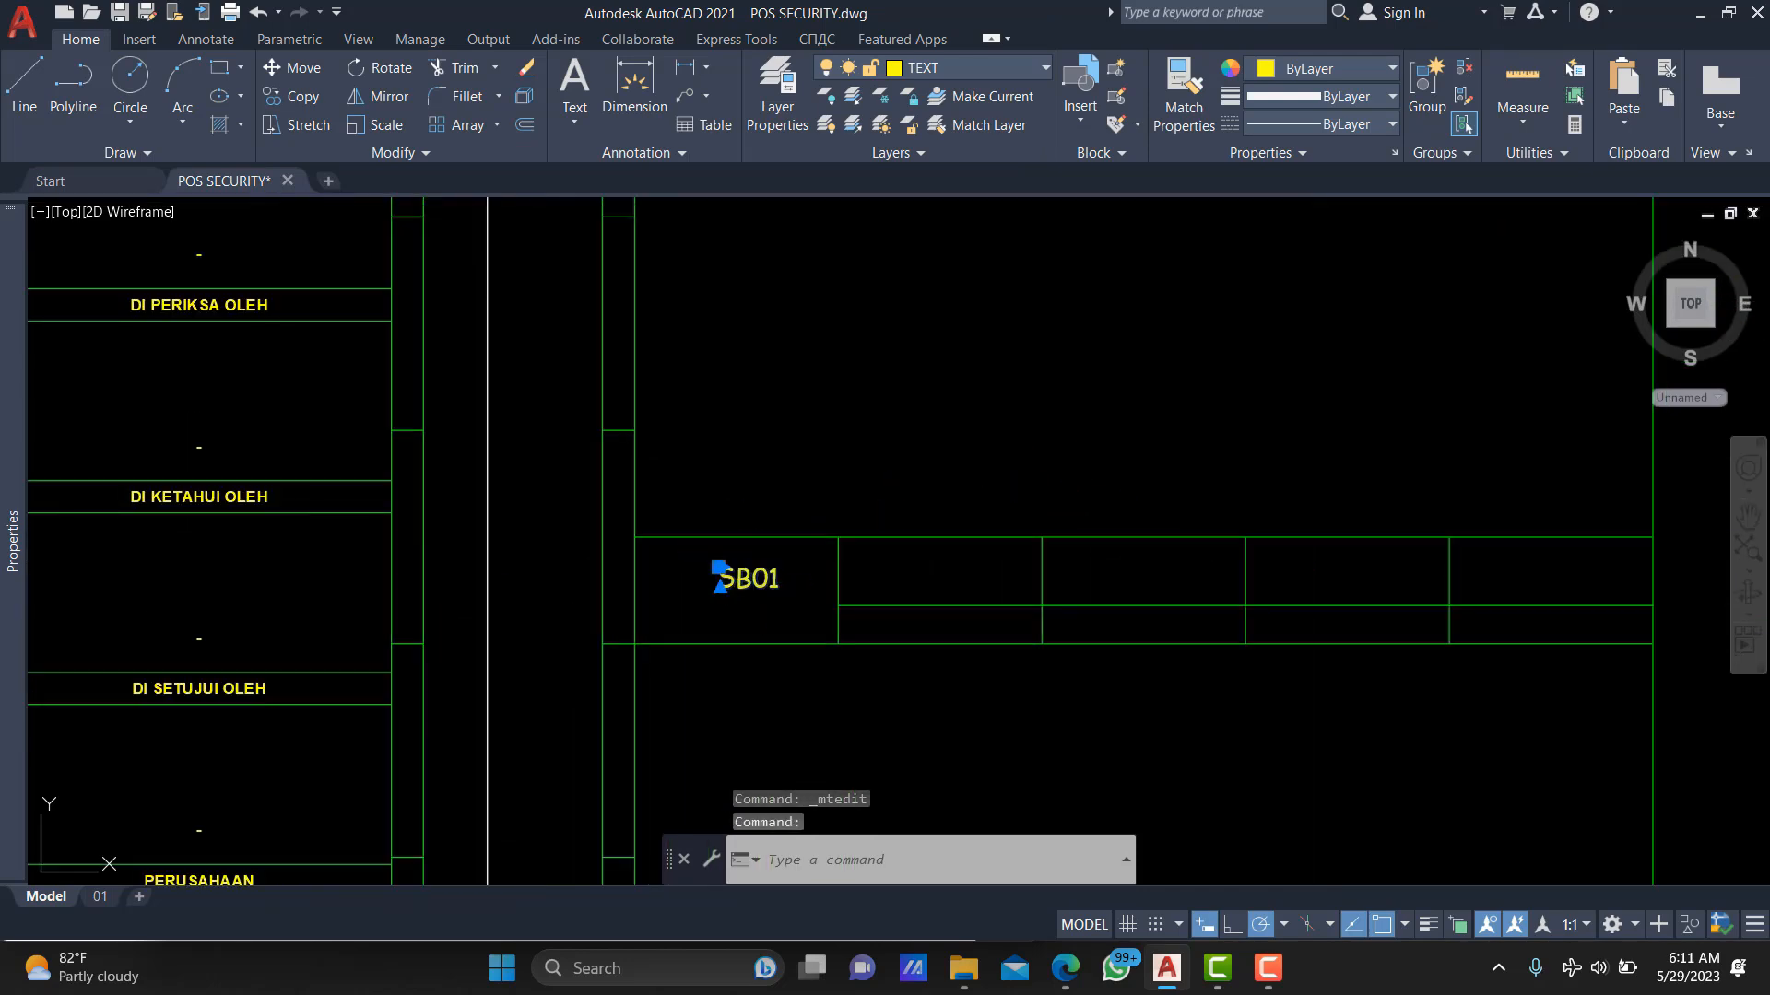
{"action": "double_click", "coordinate": [737, 578]}
{"action": "left_click", "coordinate": [774, 96]}
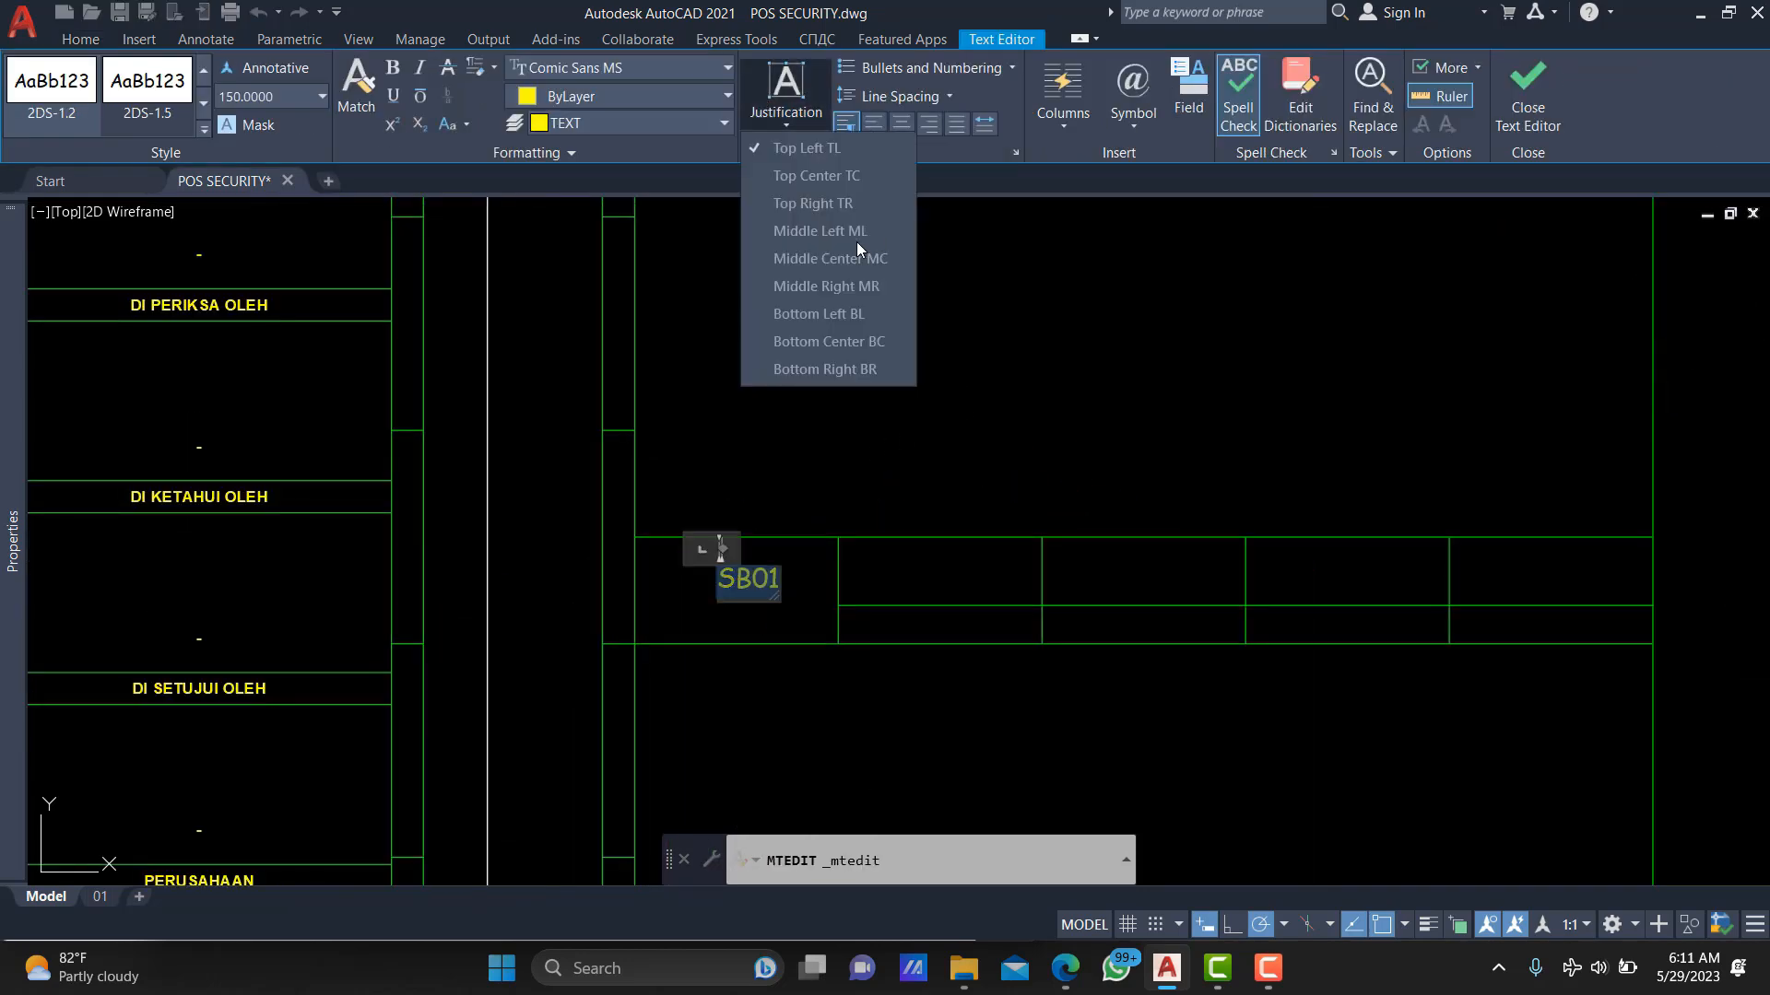
{"action": "left_click", "coordinate": [848, 262]}
{"action": "left_click", "coordinate": [832, 262]}
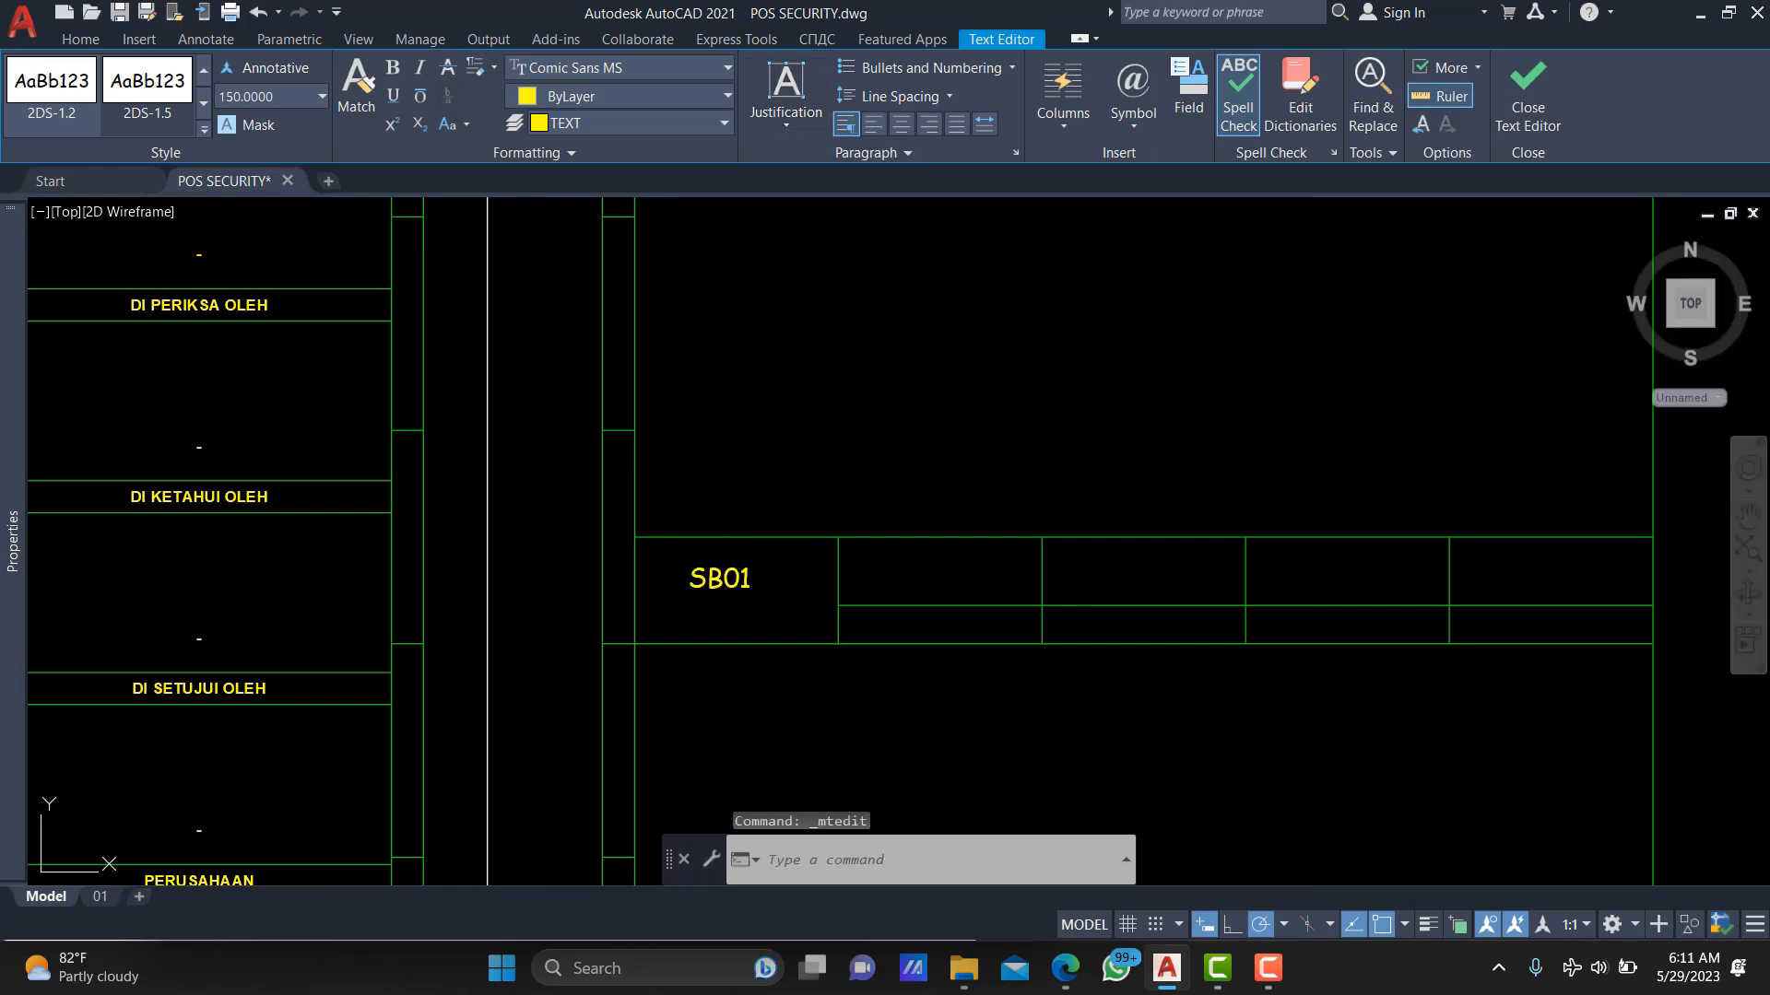
Move the SB01 label to the centre of the first cell, at the midpoint between two opposite cell corners.
{"action": "left_click", "coordinate": [722, 578]}
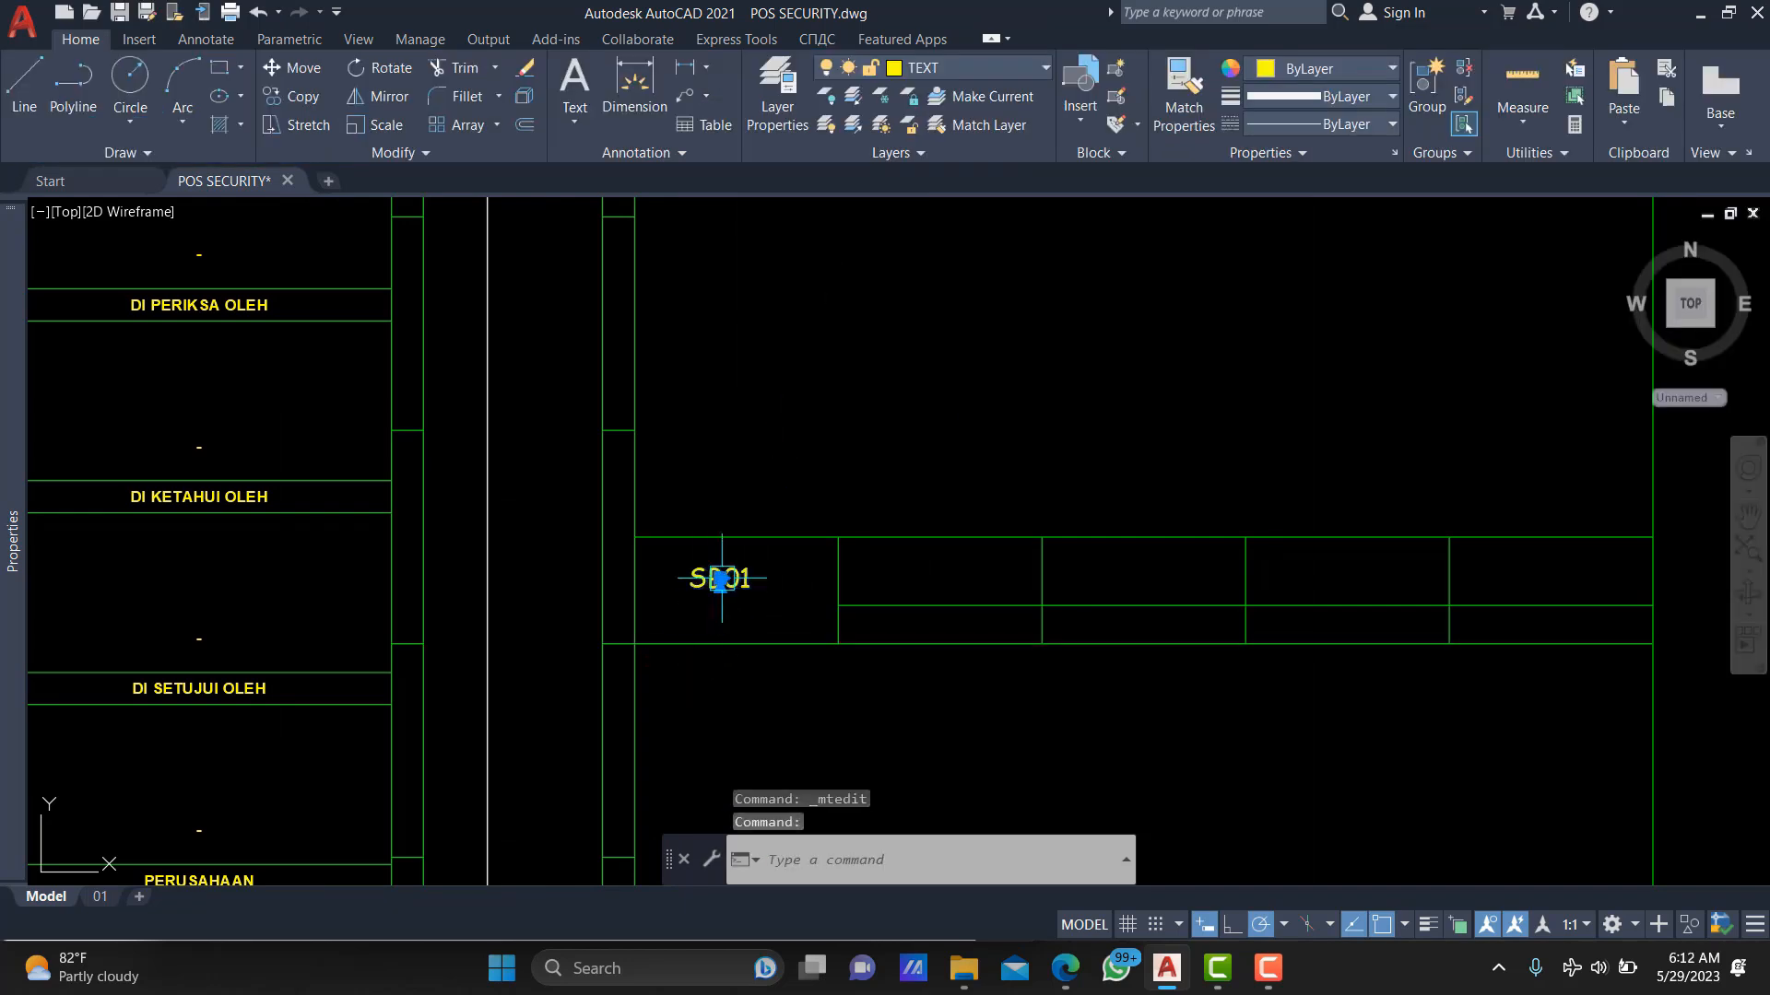
{"action": "left_click", "coordinate": [722, 578]}
{"action": "type", "text": "M2P"}
{"action": "scroll", "coordinate": [857, 544], "scroll_direction": "up", "scroll_amount": 2}
{"action": "key", "text": "Return"}
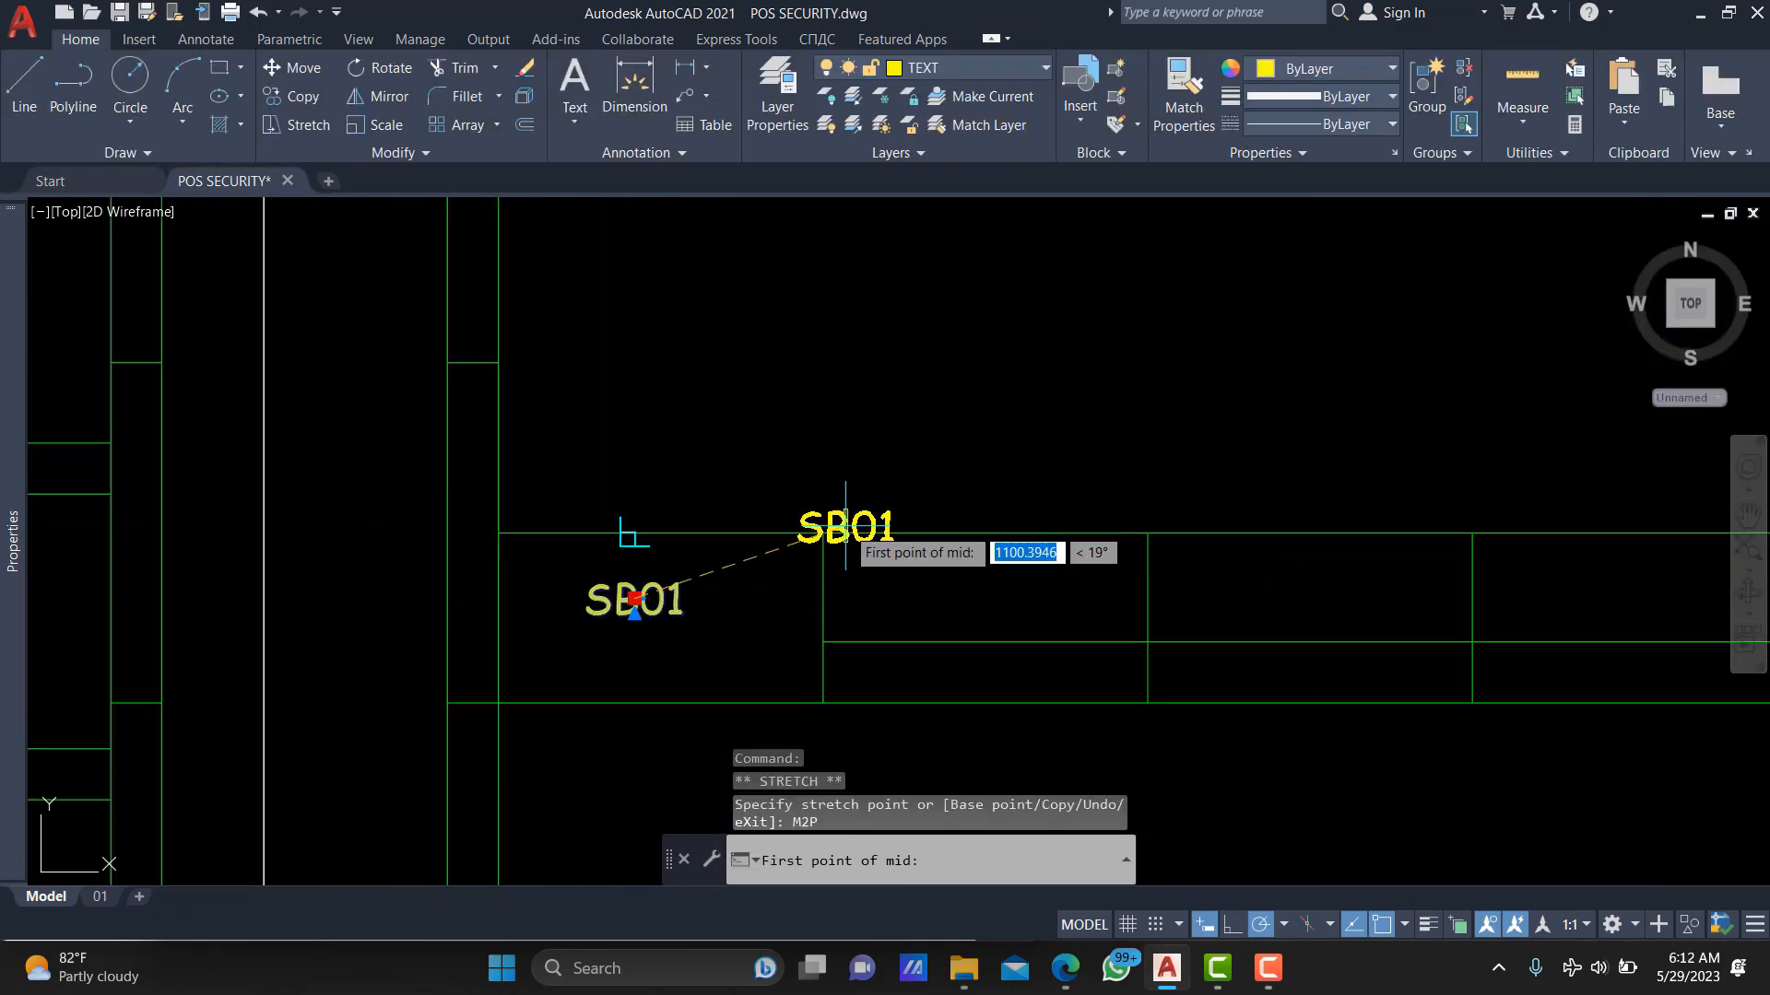
{"action": "left_click", "coordinate": [823, 532]}
{"action": "left_click", "coordinate": [502, 710]}
{"action": "scroll", "coordinate": [937, 473], "scroll_direction": "down", "scroll_amount": 2}
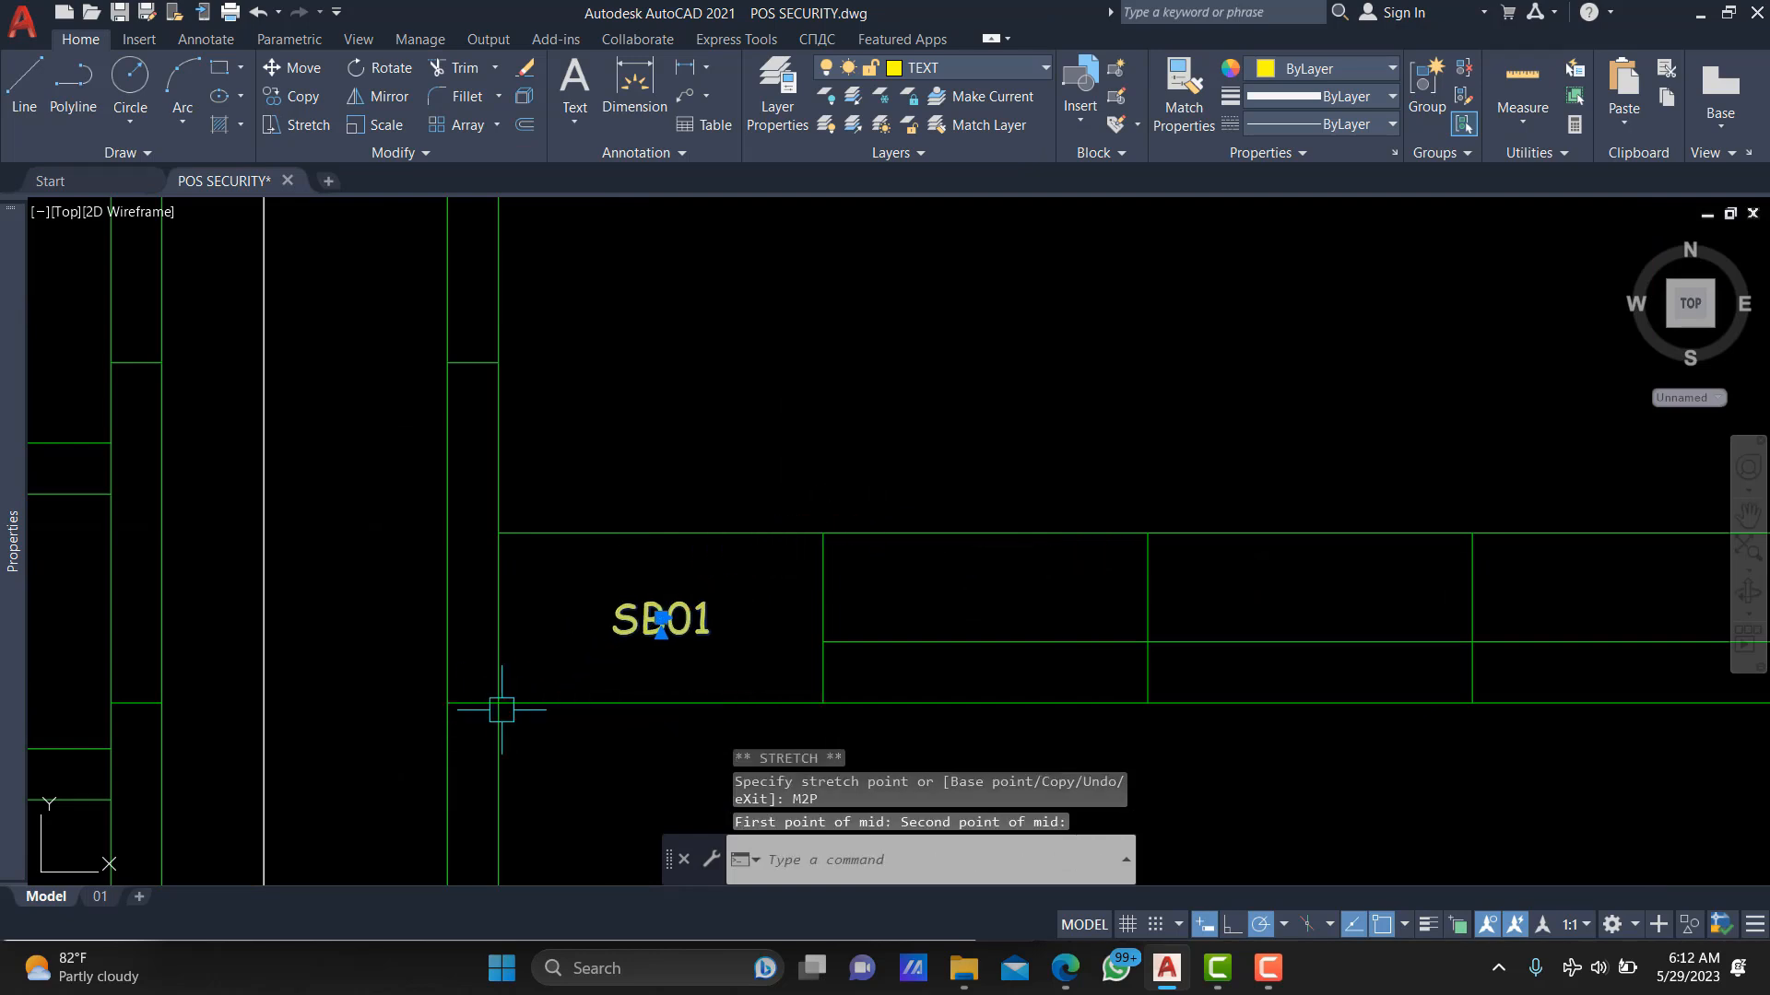
Add the lines "SLOOF" and "BETON" below SB01 in the first cell's label.
{"action": "scroll", "coordinate": [820, 567], "scroll_direction": "up", "scroll_amount": 4}
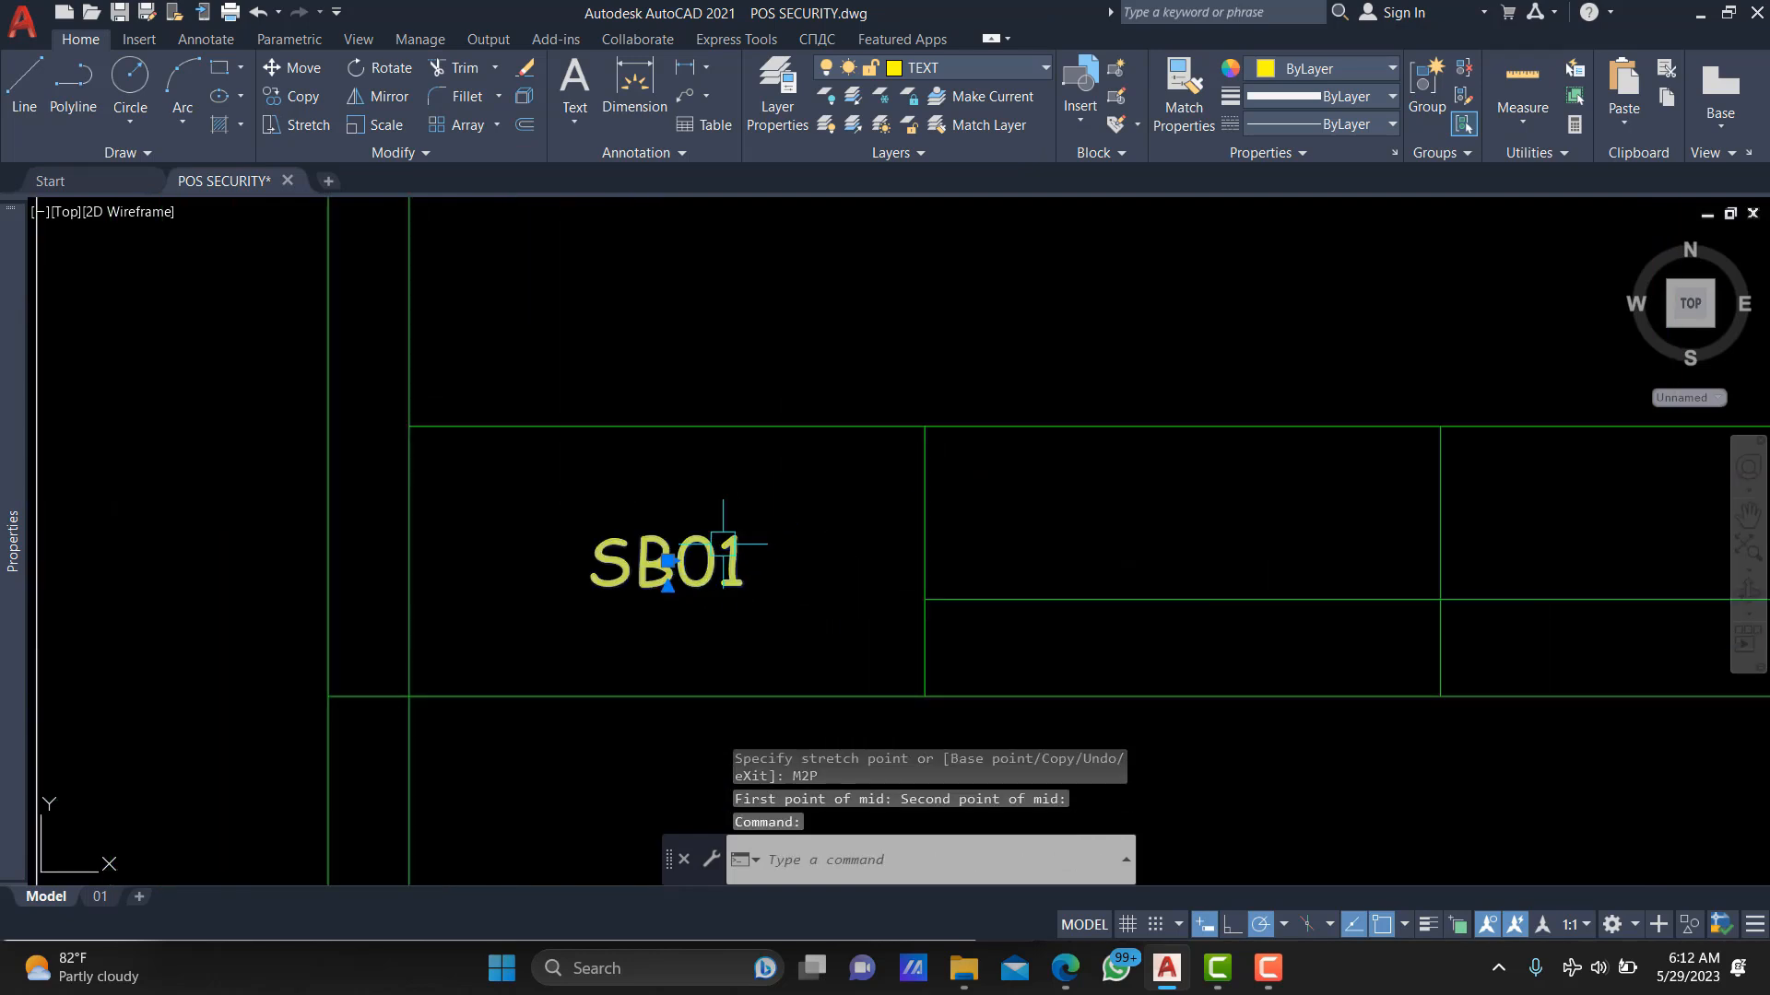
{"action": "scroll", "coordinate": [728, 553], "scroll_direction": "up", "scroll_amount": 2}
{"action": "double_click", "coordinate": [736, 568]}
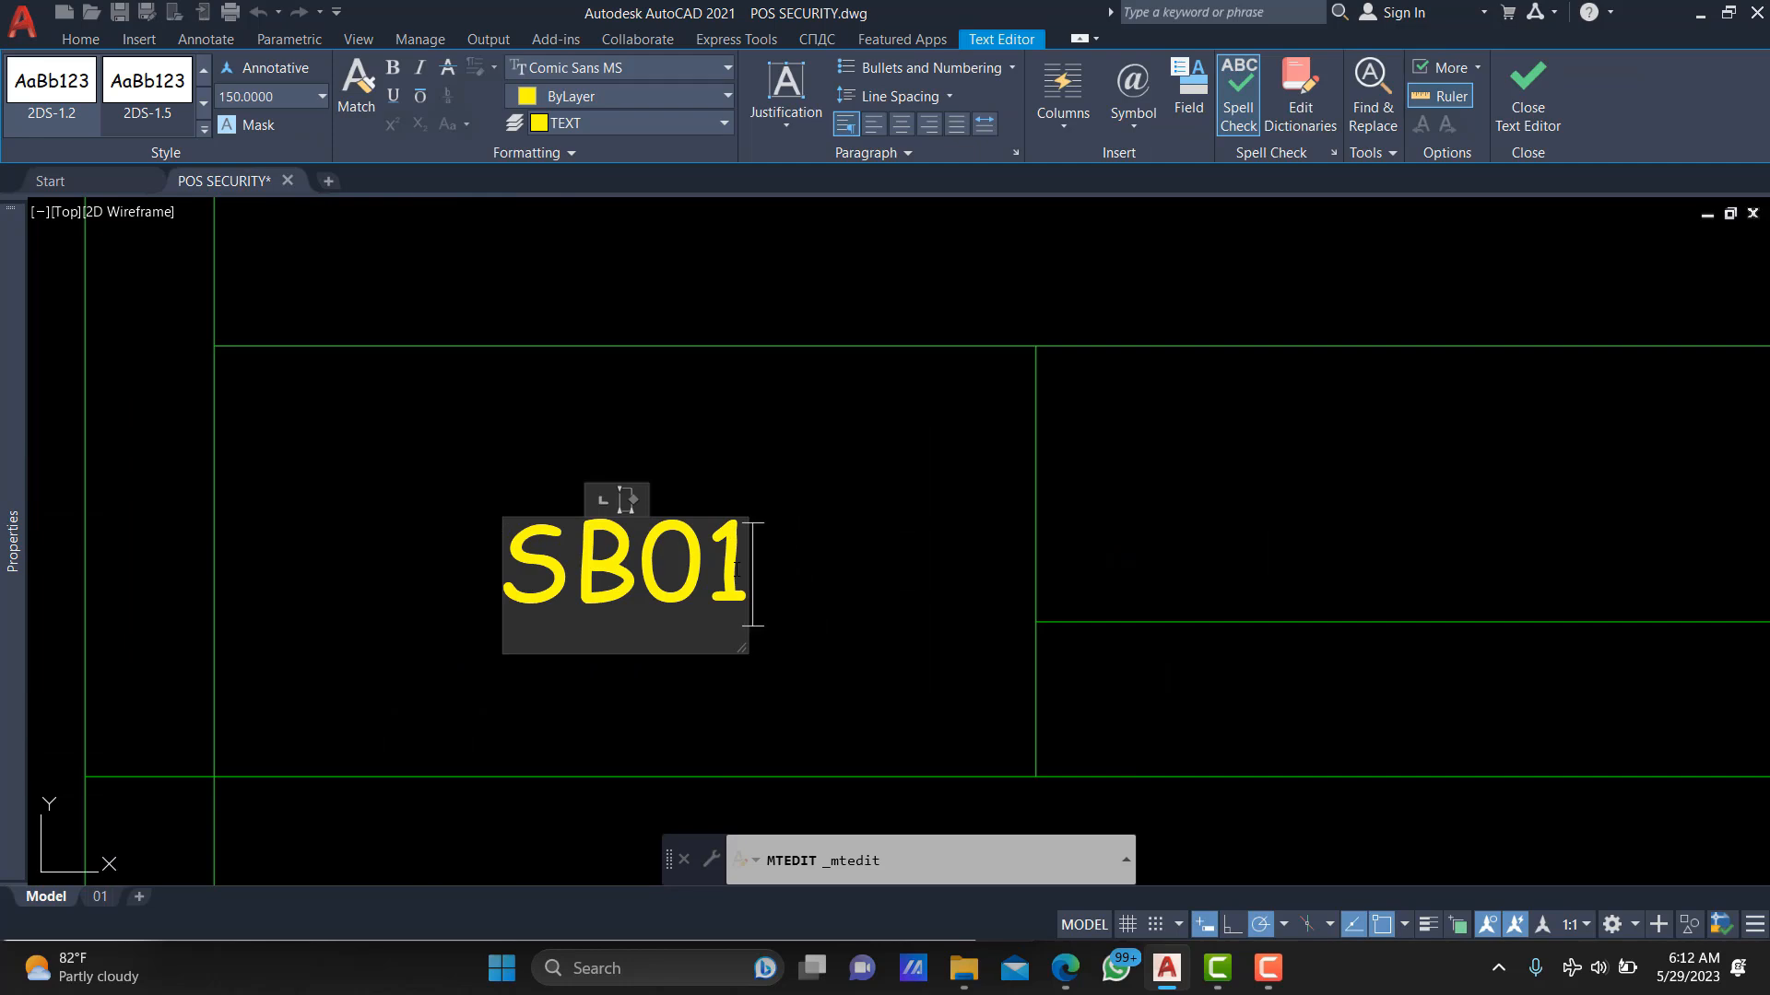
{"action": "key", "text": "Return"}
{"action": "type", "text": "S"}
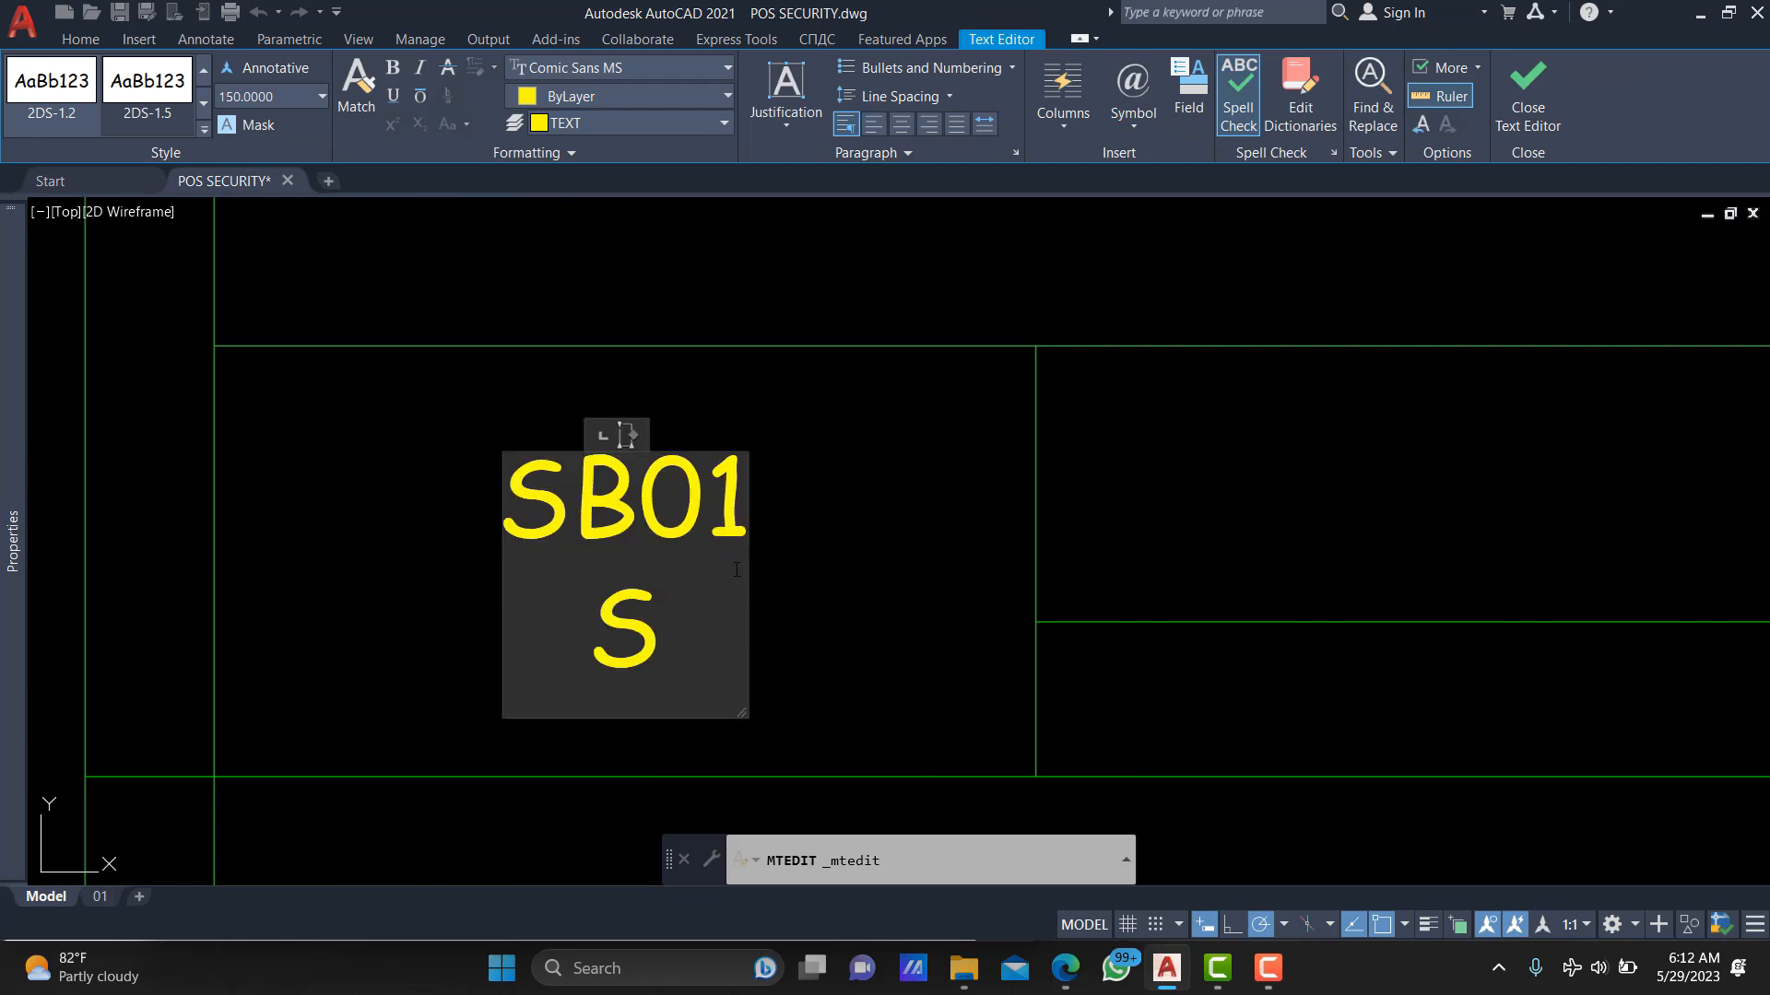
{"action": "type", "text": "LOOF"}
{"action": "key", "text": "Return"}
{"action": "type", "text": "BET"}
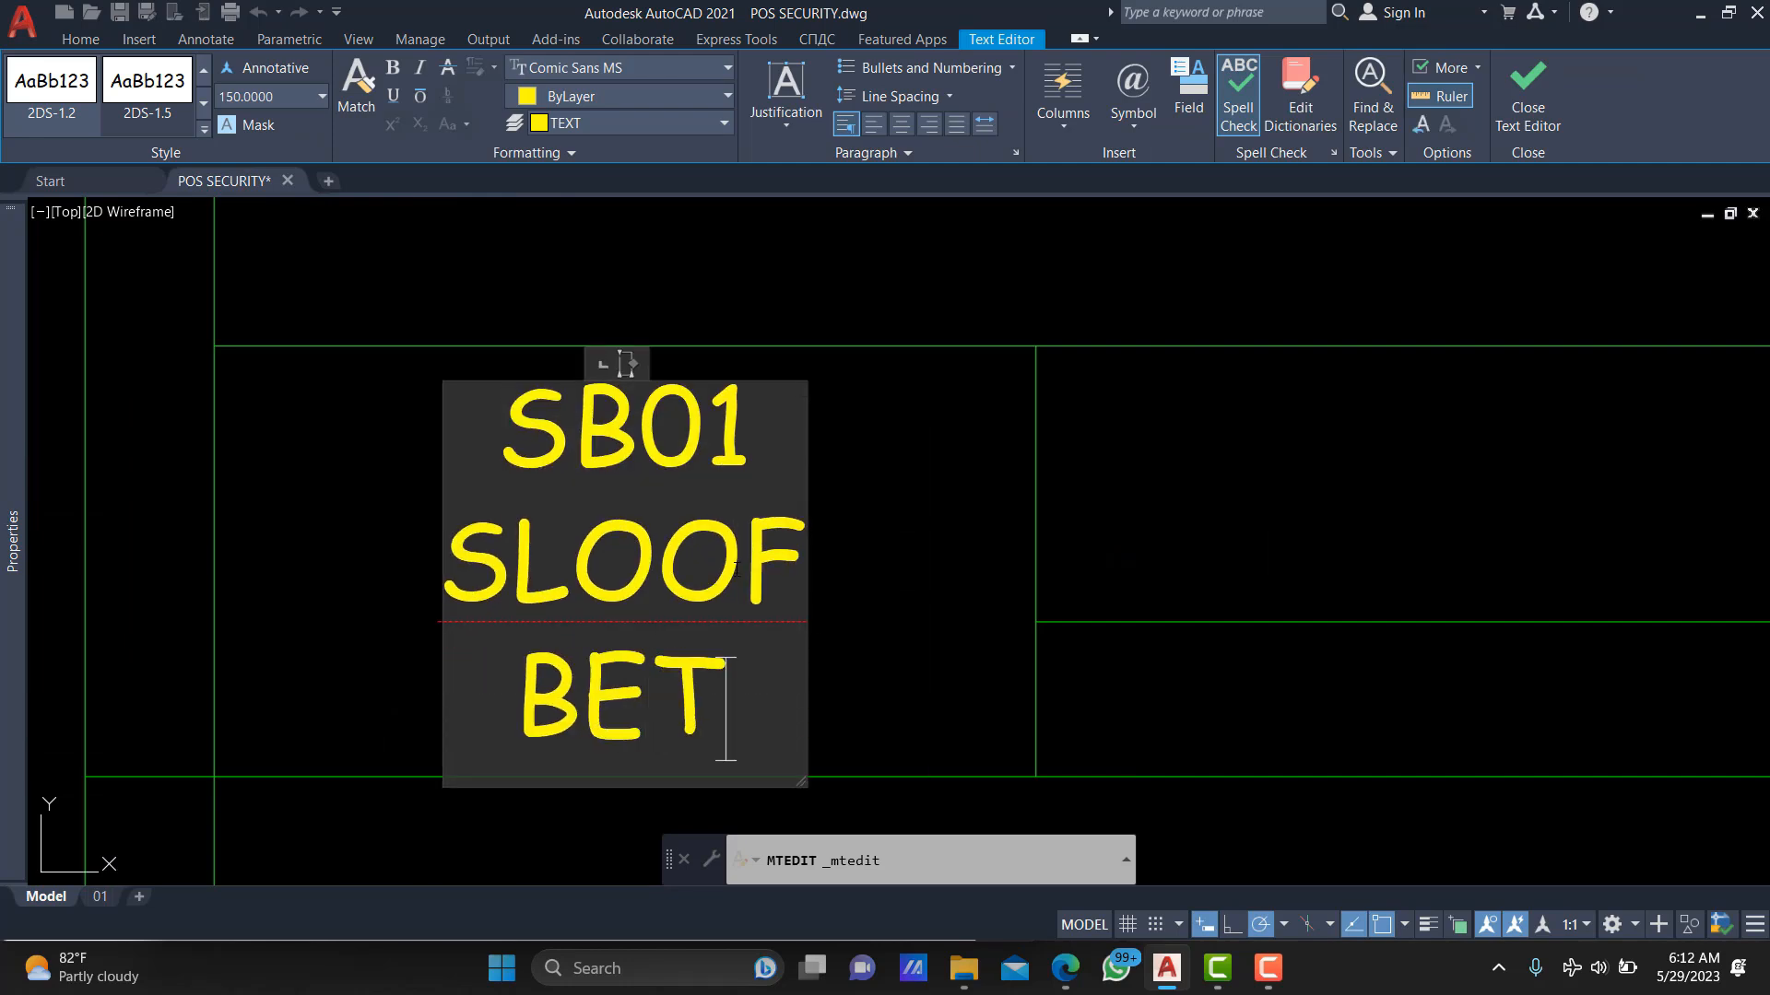
{"action": "type", "text": "ON"}
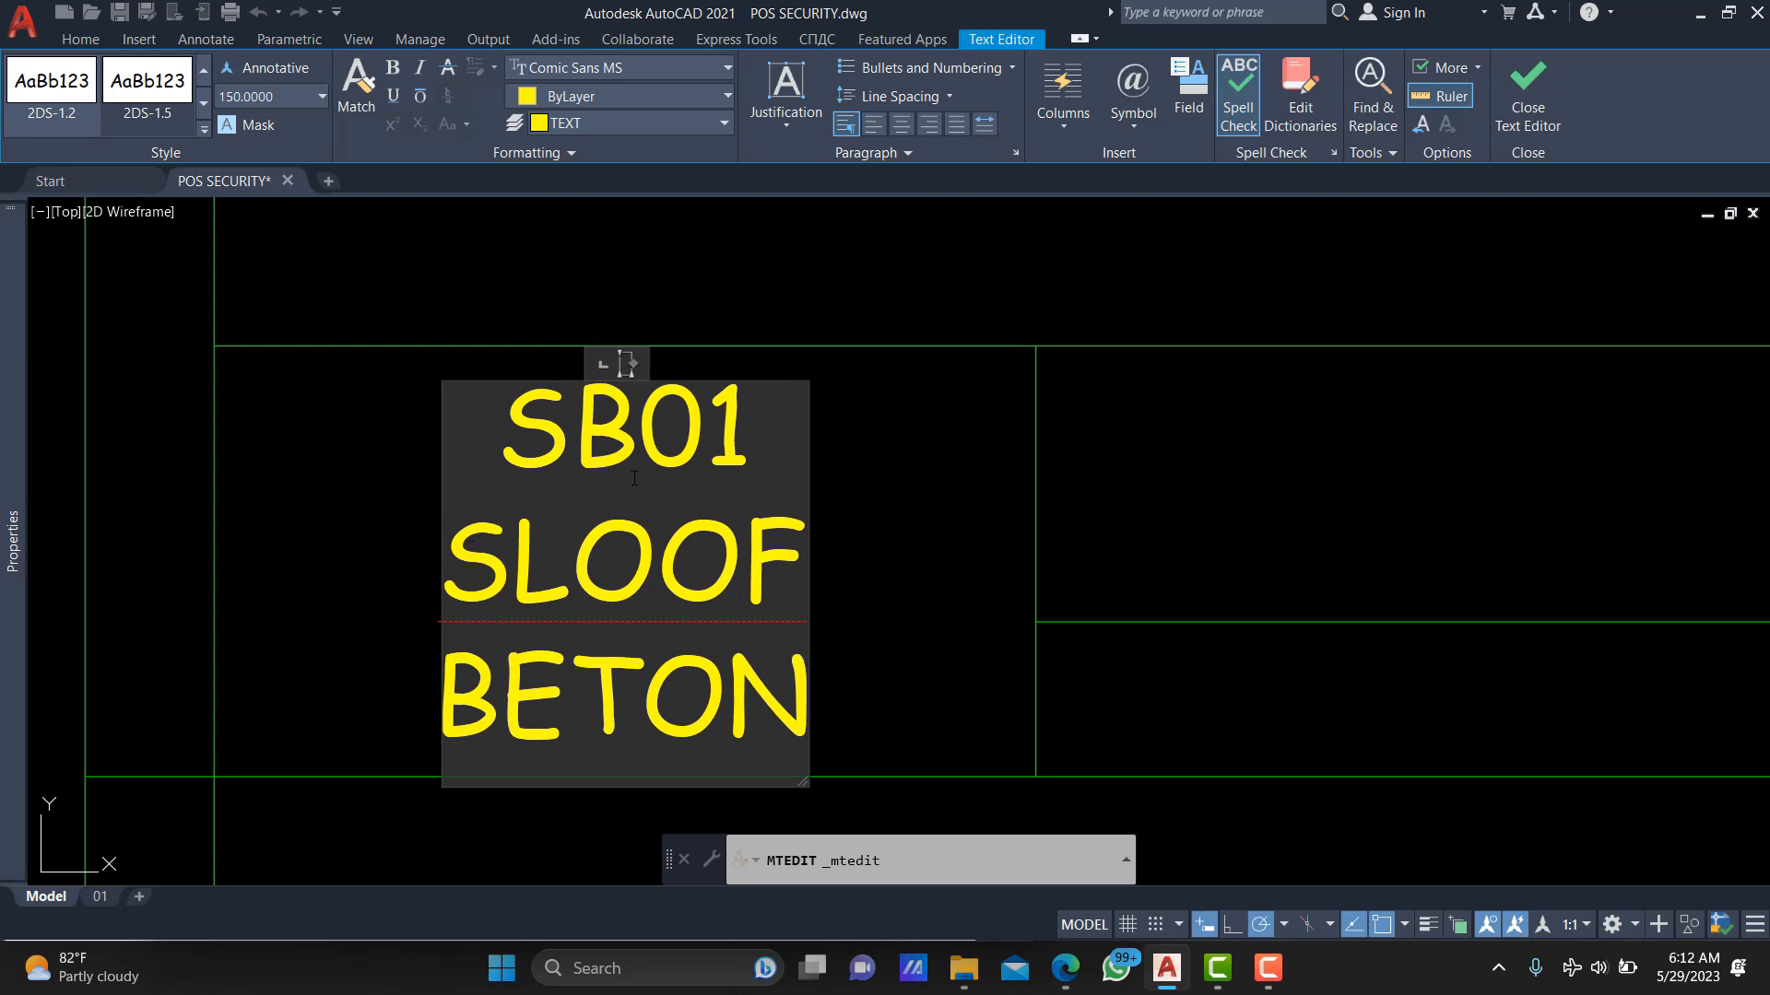
Remove SB01 from the label's first line and enter it as the last line under BETON.
{"action": "left_click_drag", "start_coordinate": [742, 441], "coordinate": [479, 426]}
{"action": "key", "text": "Delete"}
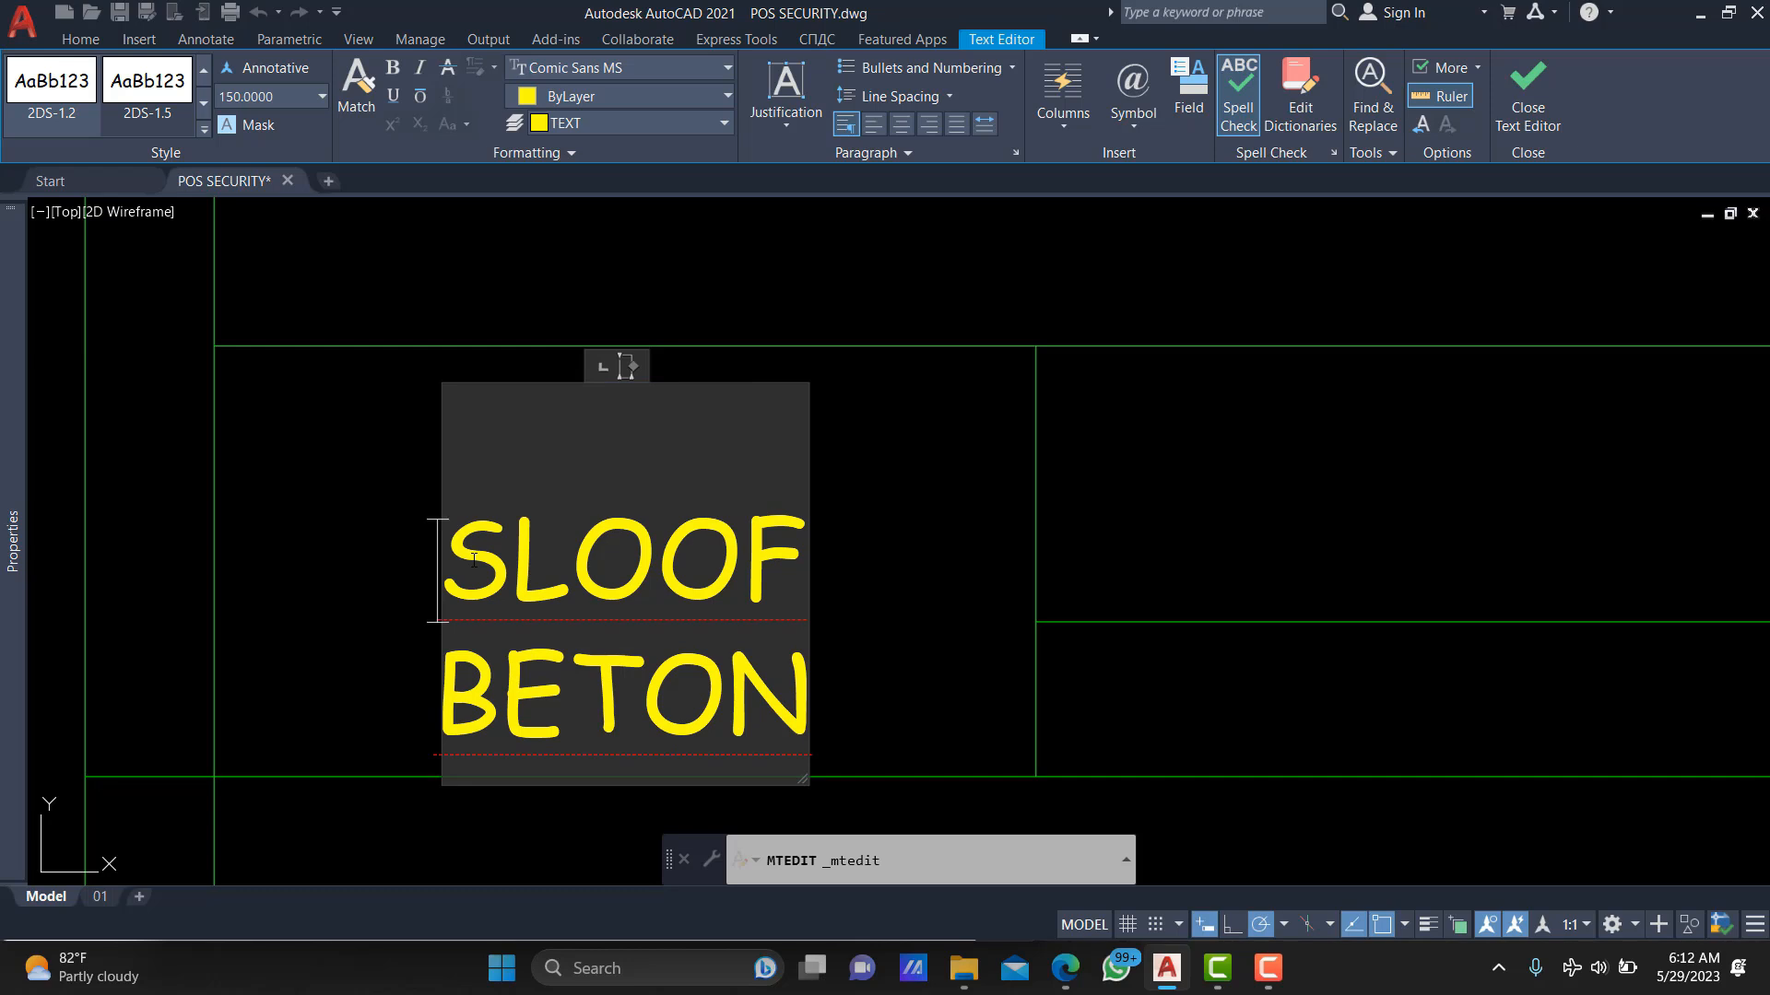
{"action": "key", "text": "BackSpace"}
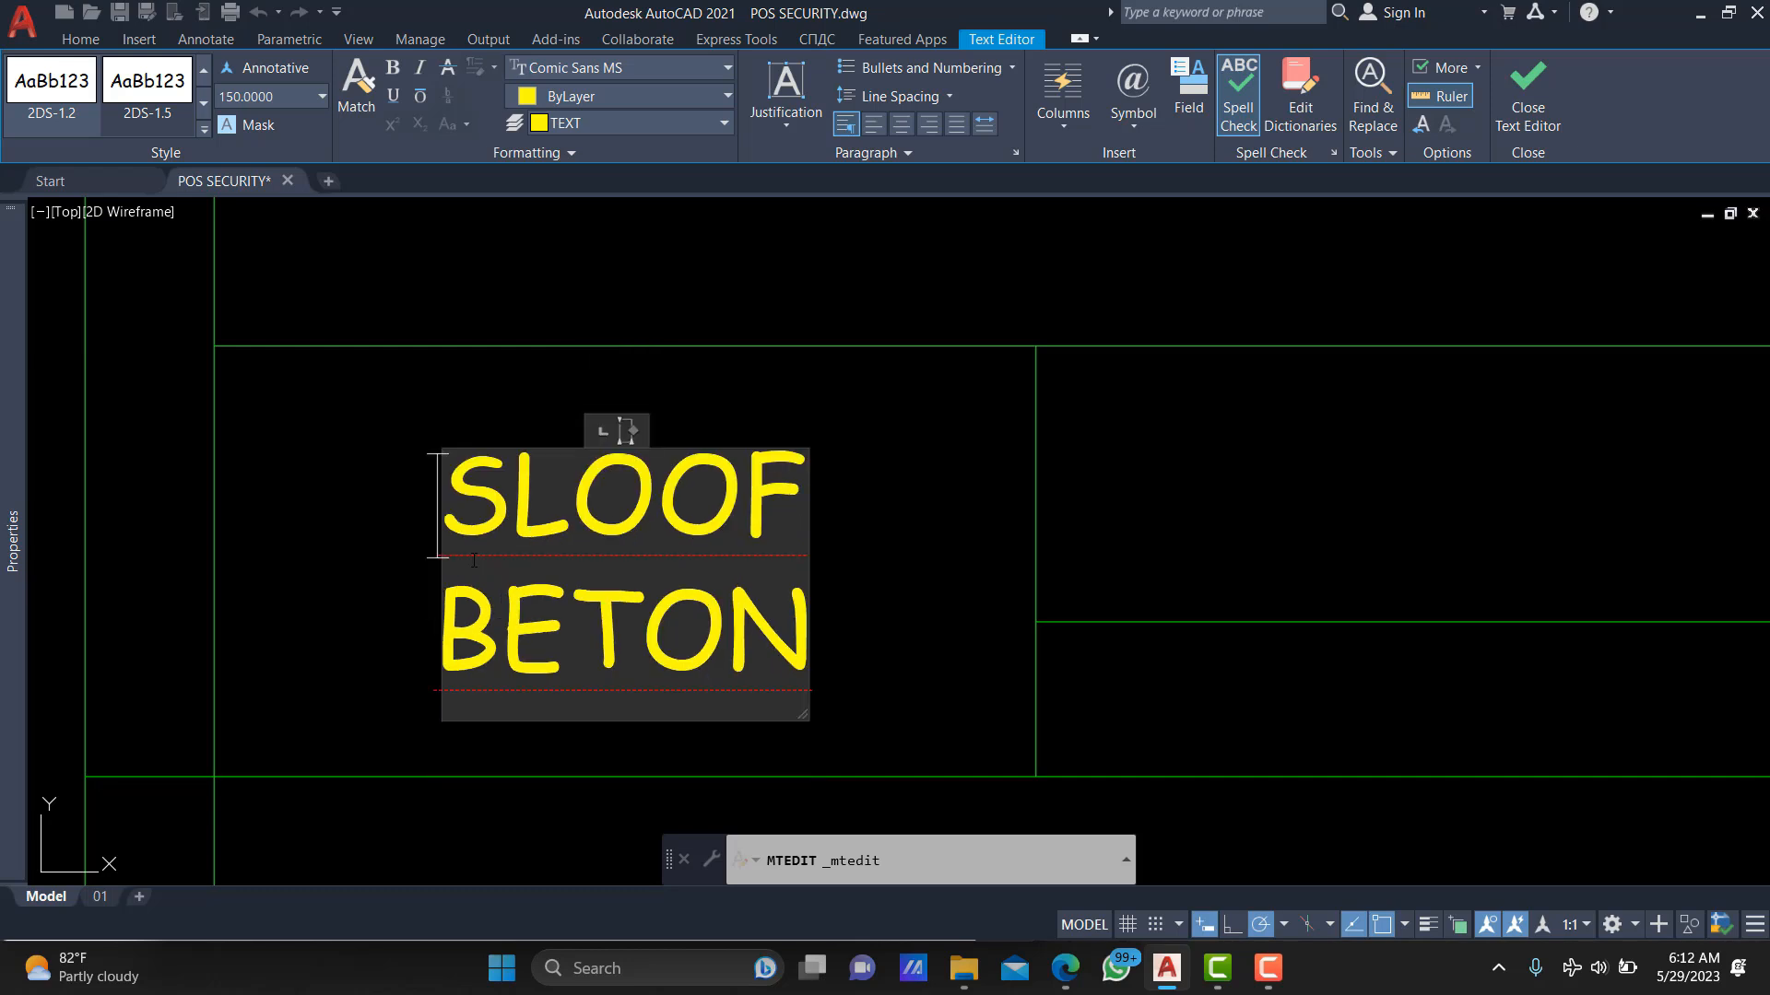
{"action": "left_click", "coordinate": [802, 607]}
{"action": "key", "text": "Return"}
{"action": "type", "text": "SB01"}
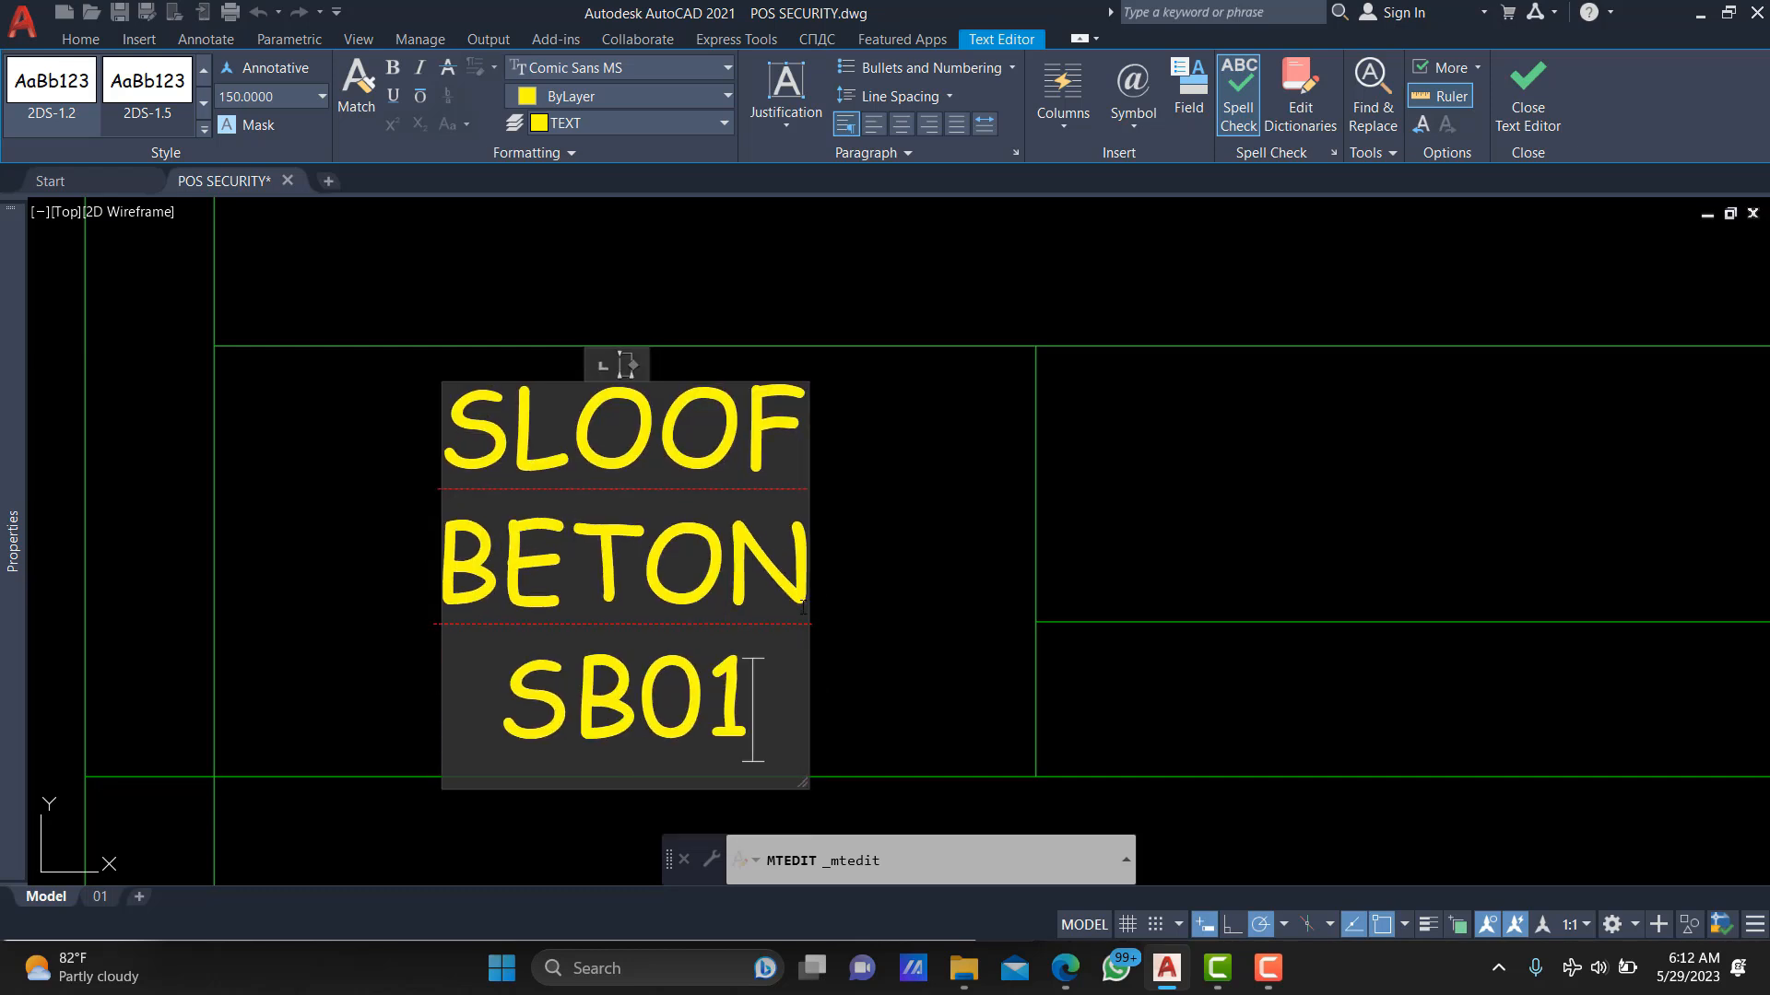
Set the SLOOF BETON text height to 100 and widen the text frame so both words fit on one line.
{"action": "left_click_drag", "start_coordinate": [784, 573], "coordinate": [433, 442]}
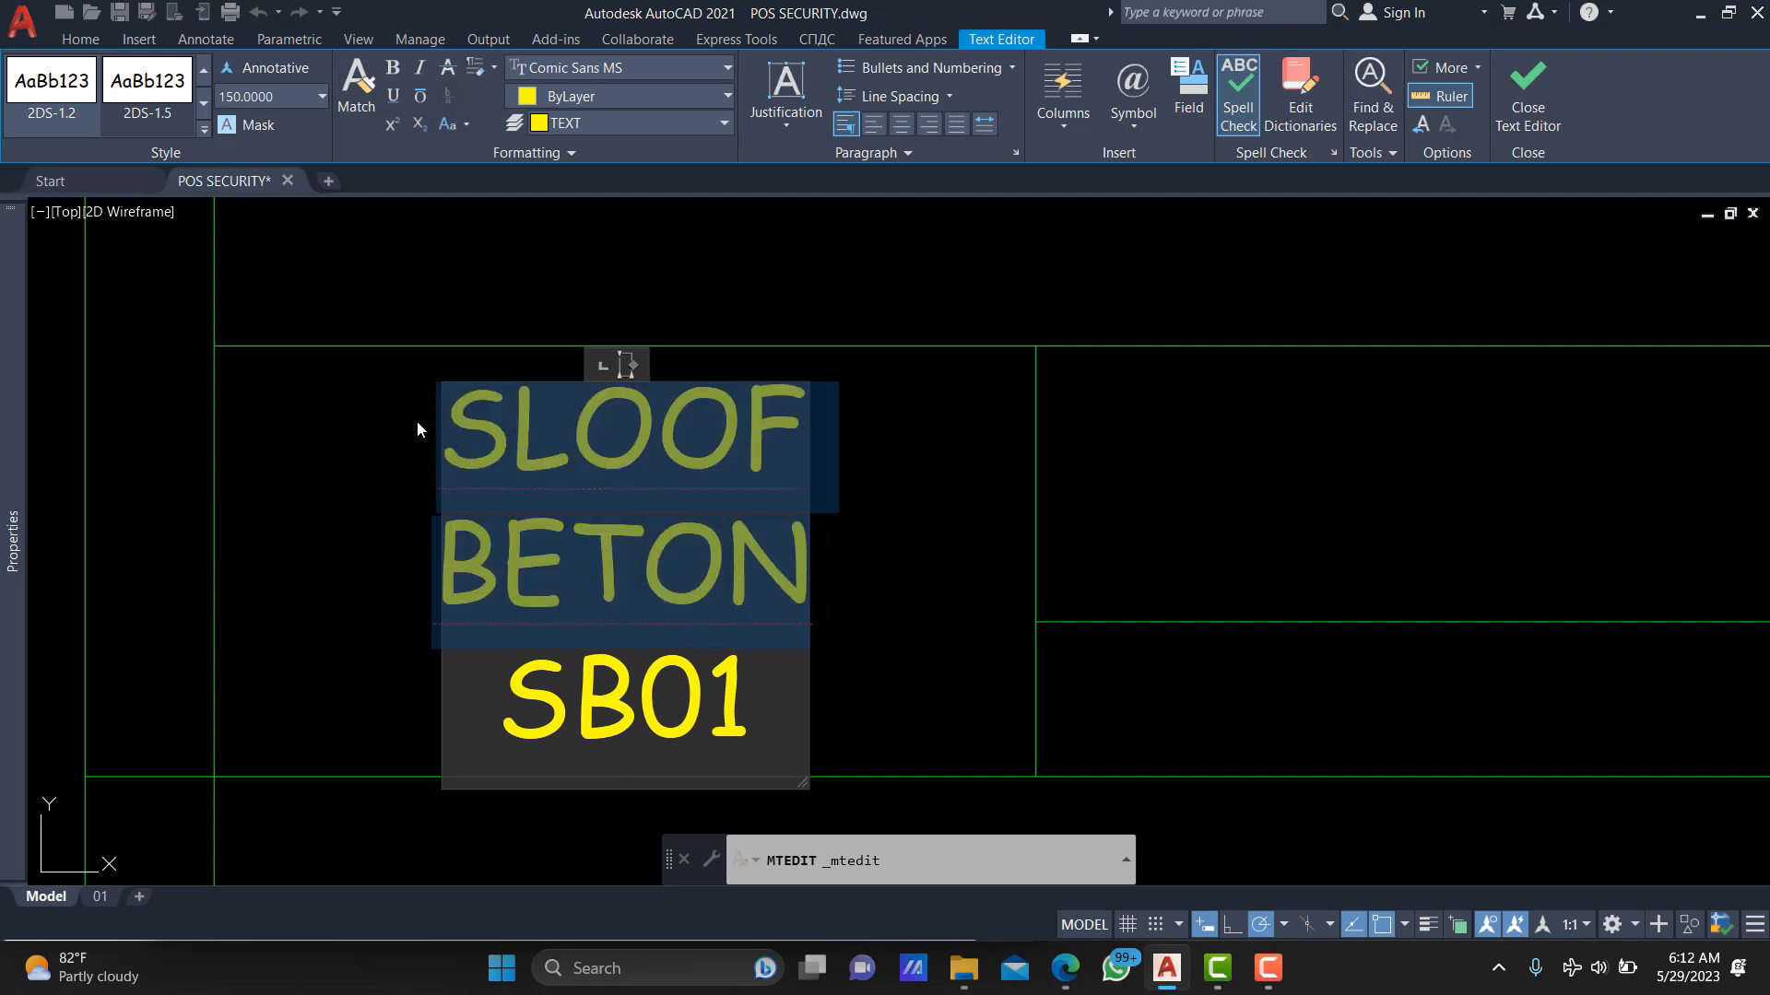
{"action": "left_click", "coordinate": [280, 102]}
{"action": "type", "text": "125"}
{"action": "key", "text": "Return"}
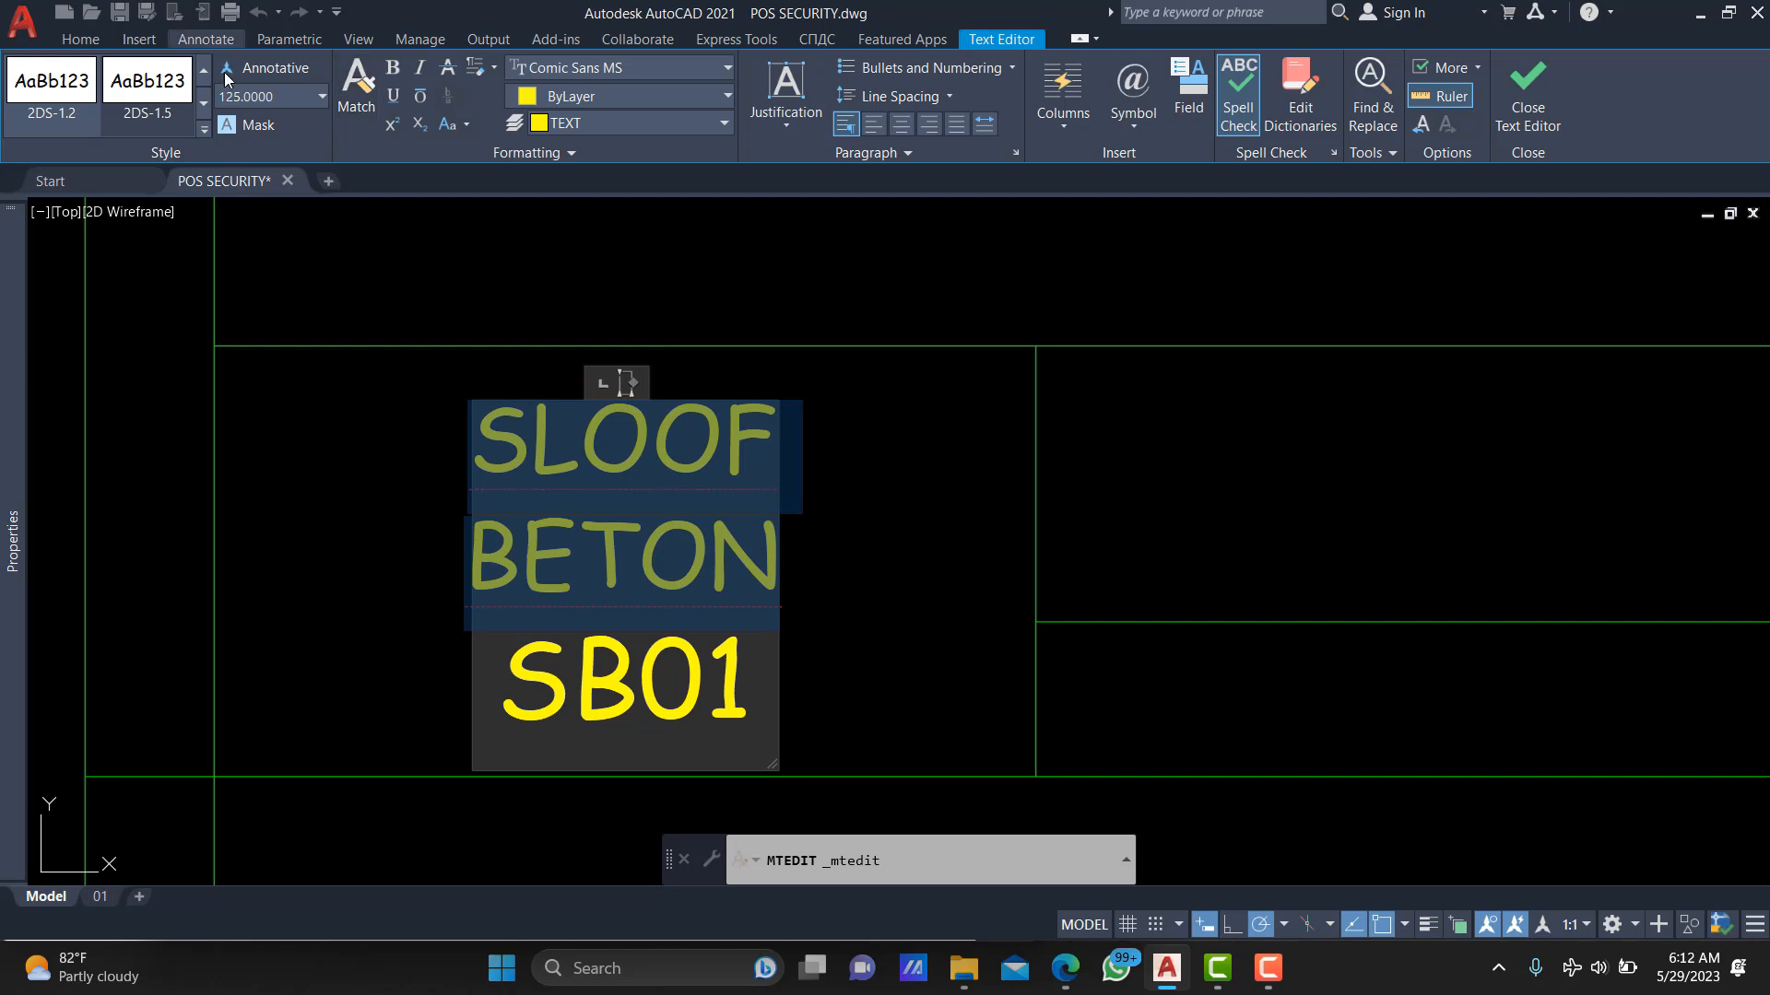
{"action": "key", "text": "Return"}
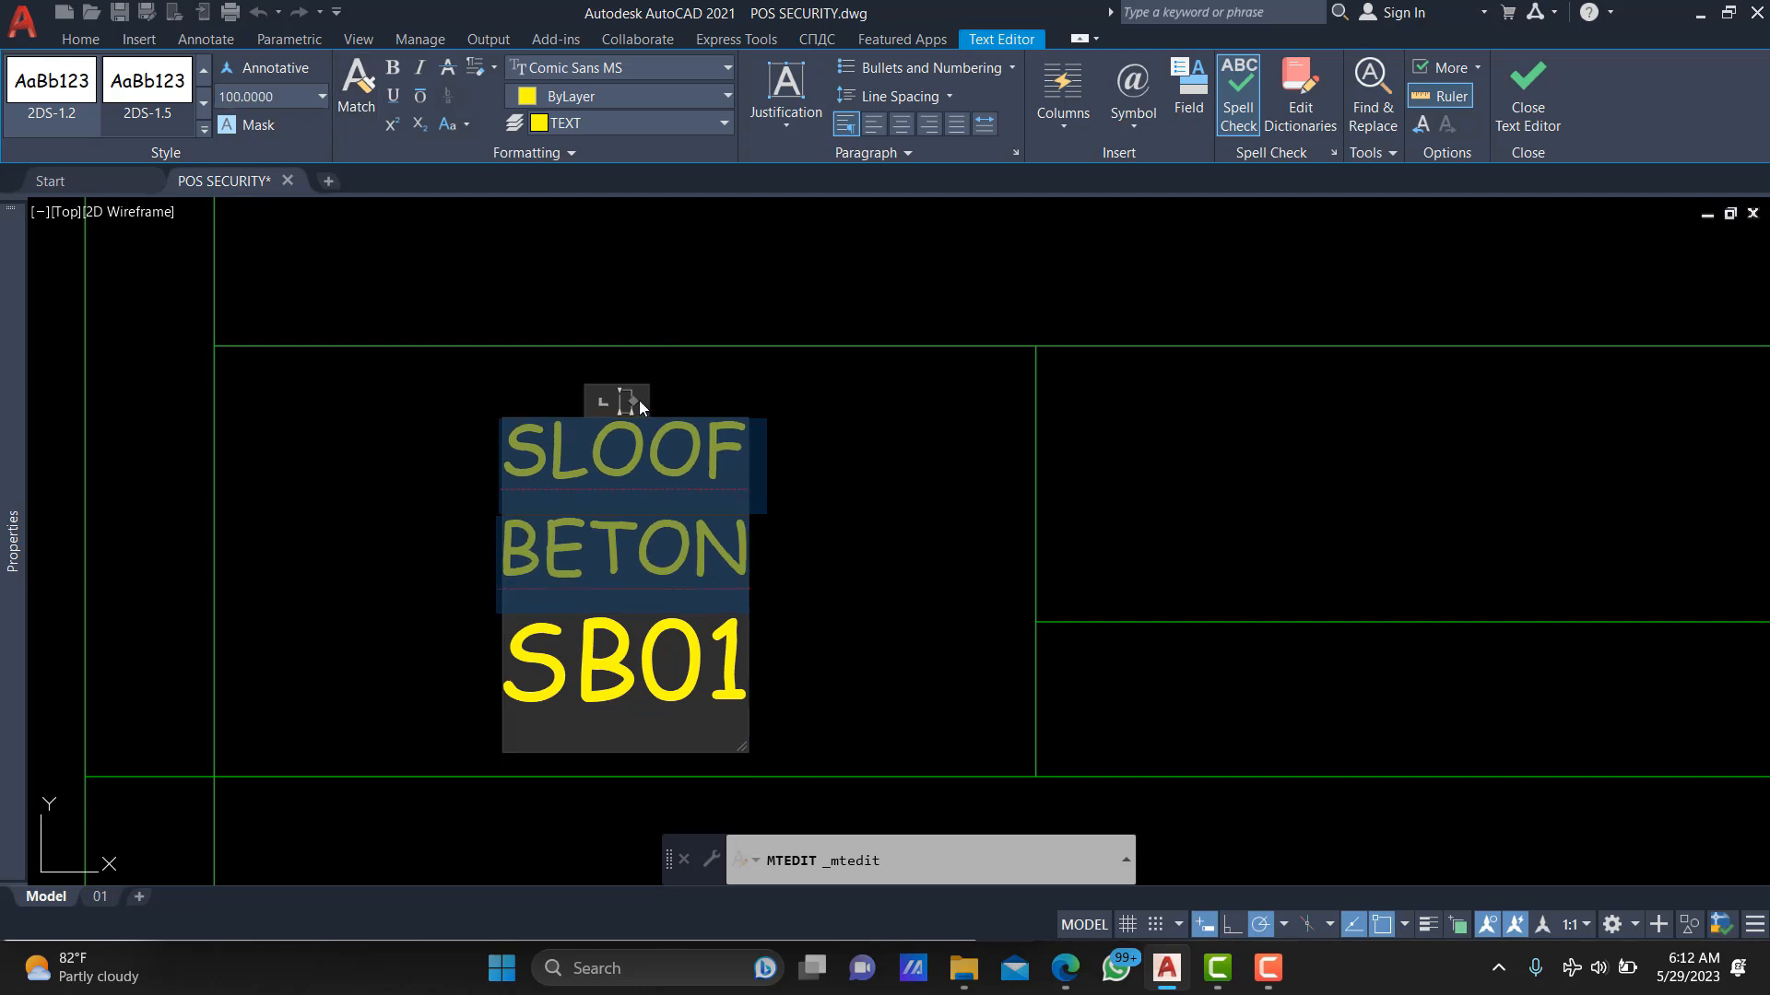
{"action": "left_click_drag", "start_coordinate": [640, 402], "coordinate": [1065, 382]}
{"action": "scroll", "coordinate": [830, 355], "scroll_direction": "down", "scroll_amount": 2}
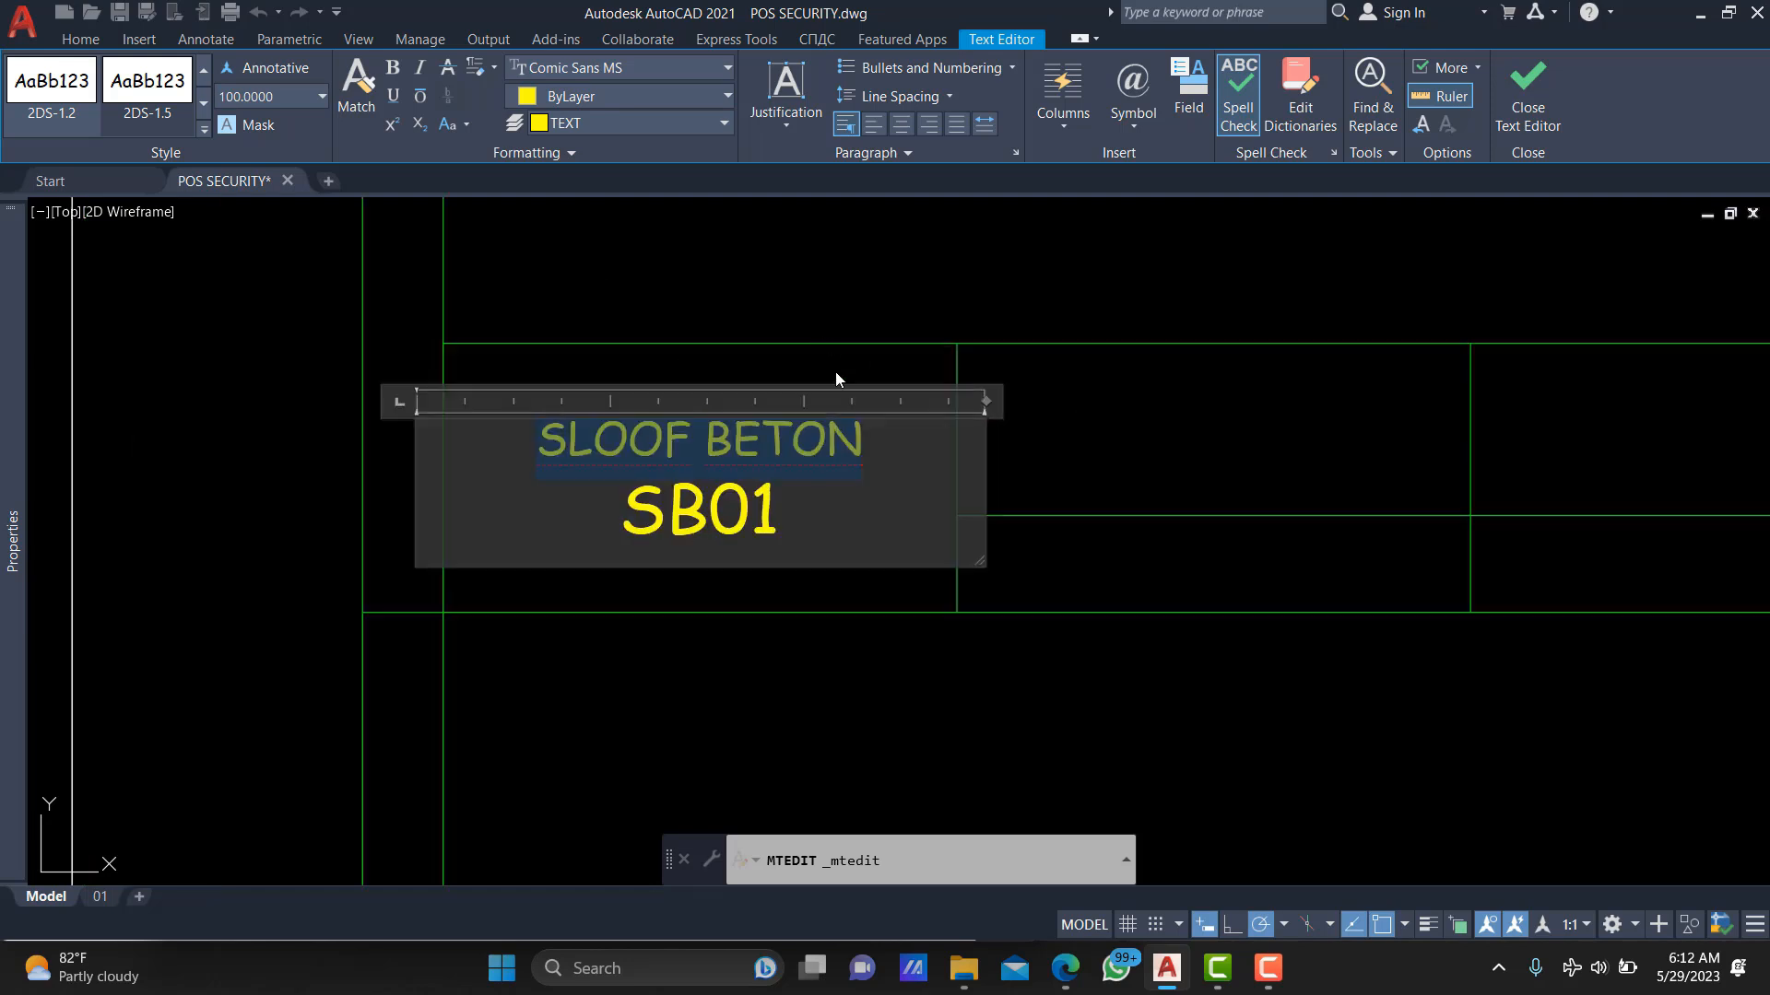
{"action": "left_click", "coordinate": [837, 350]}
Copy the SLOOF BETON SB01 label twice into the empty area above the table.
{"action": "scroll", "coordinate": [837, 349], "scroll_direction": "down", "scroll_amount": 2}
{"action": "middle_click_drag", "start_coordinate": [820, 386], "coordinate": [769, 456]}
{"action": "scroll", "coordinate": [769, 455], "scroll_direction": "down", "scroll_amount": 2}
{"action": "left_click", "coordinate": [573, 491]}
{"action": "type", "text": "co"}
{"action": "key", "text": "Return"}
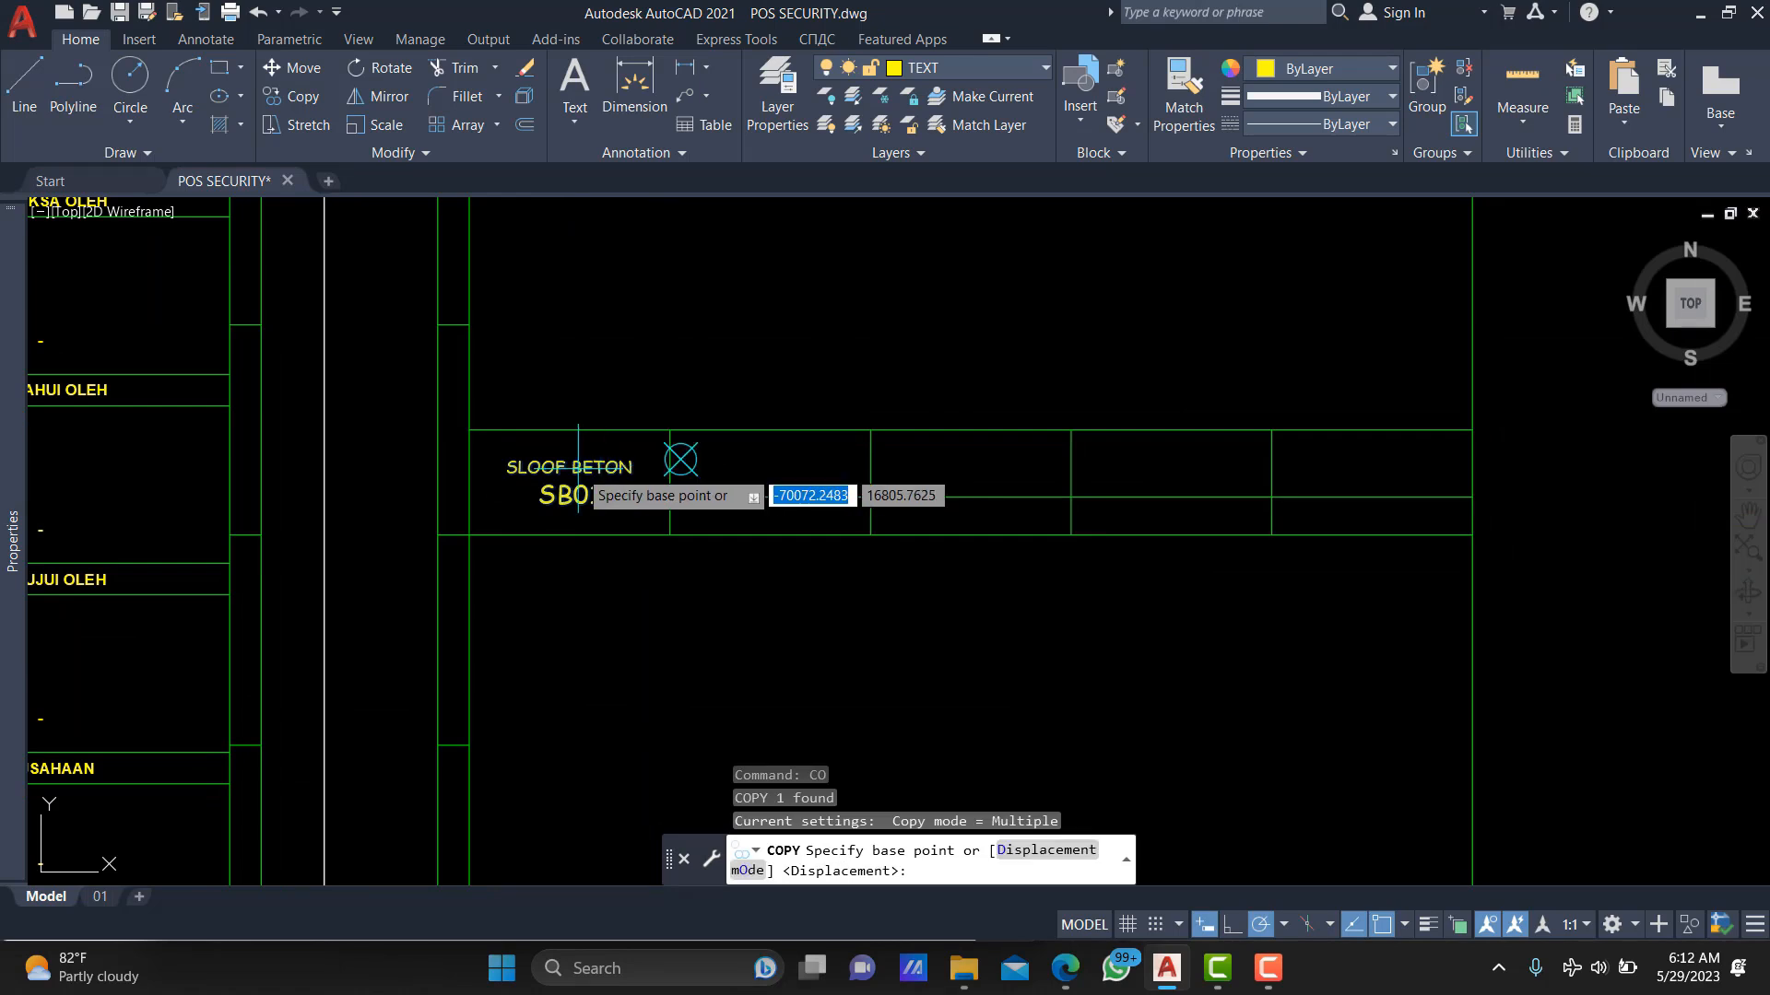
{"action": "left_click", "coordinate": [680, 459]}
{"action": "left_click", "coordinate": [922, 313]}
{"action": "left_click", "coordinate": [1061, 300]}
{"action": "key", "text": "Return"}
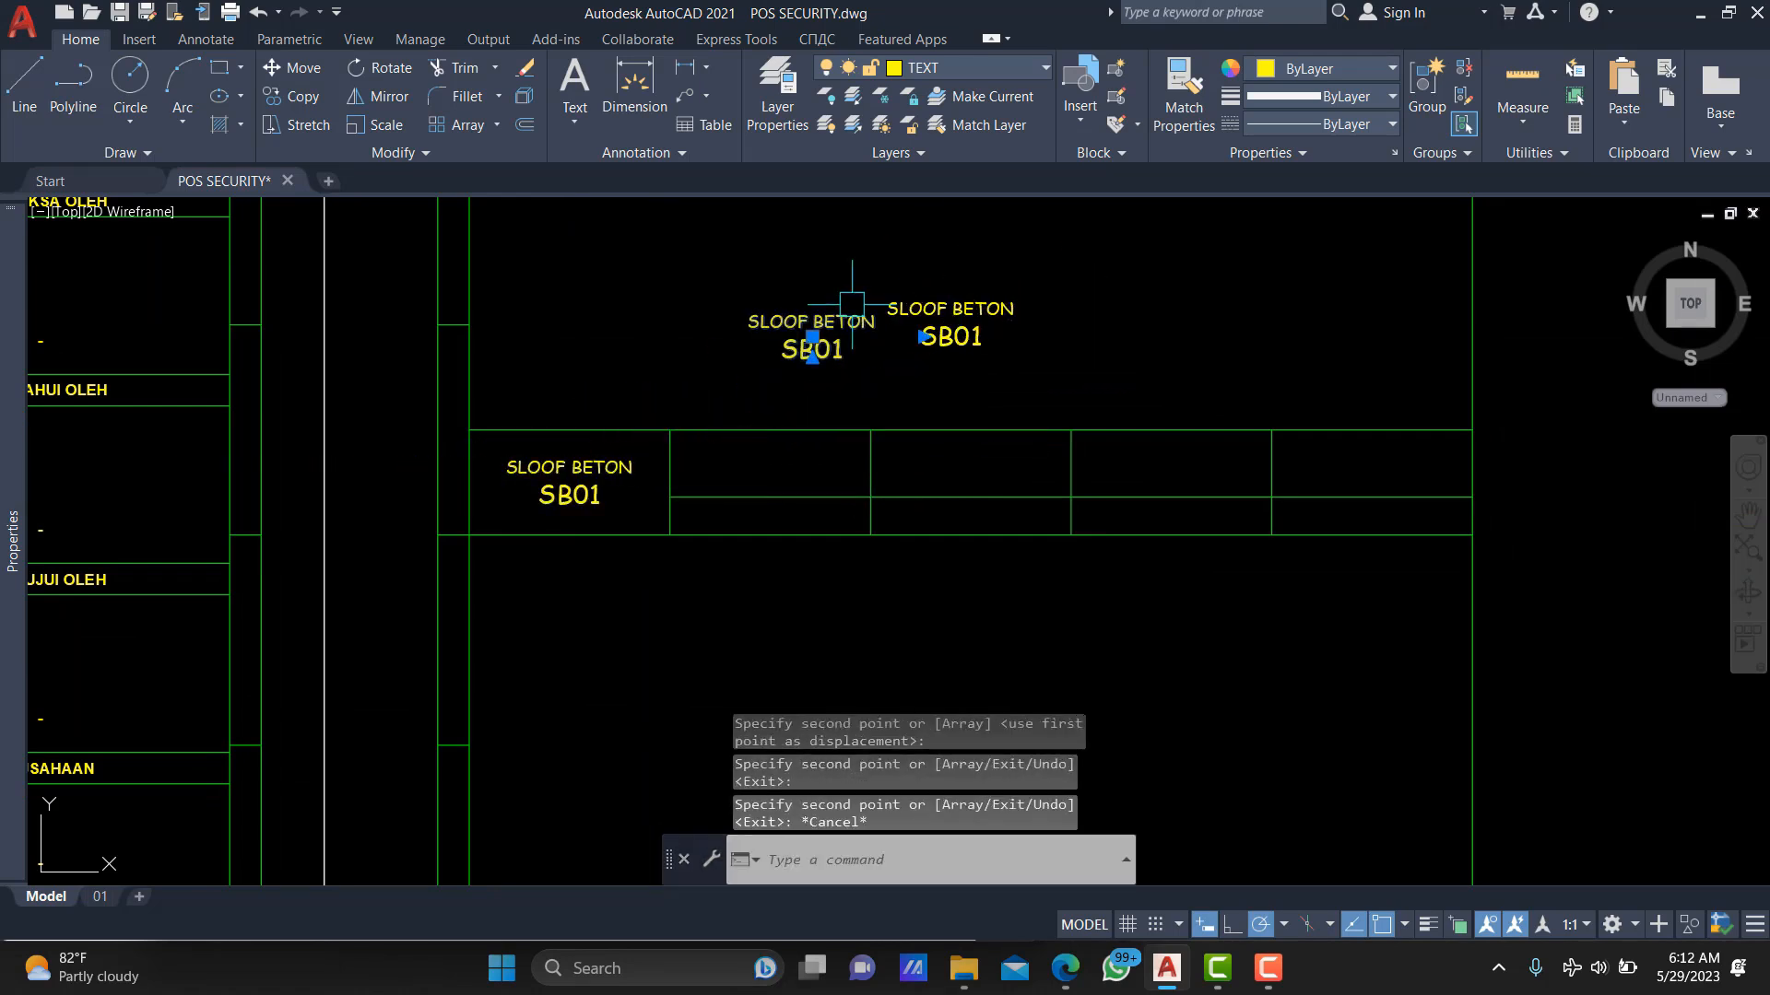
Move the first label copy to the centre of the second column's upper cell, midway between its opposite corners.
{"action": "left_click", "coordinate": [811, 348]}
{"action": "left_click", "coordinate": [811, 337]}
{"action": "type", "text": "M2"}
{"action": "scroll", "coordinate": [728, 426], "scroll_direction": "up", "scroll_amount": 2}
{"action": "type", "text": "P"}
{"action": "key", "text": "Return"}
{"action": "left_click", "coordinate": [670, 430]}
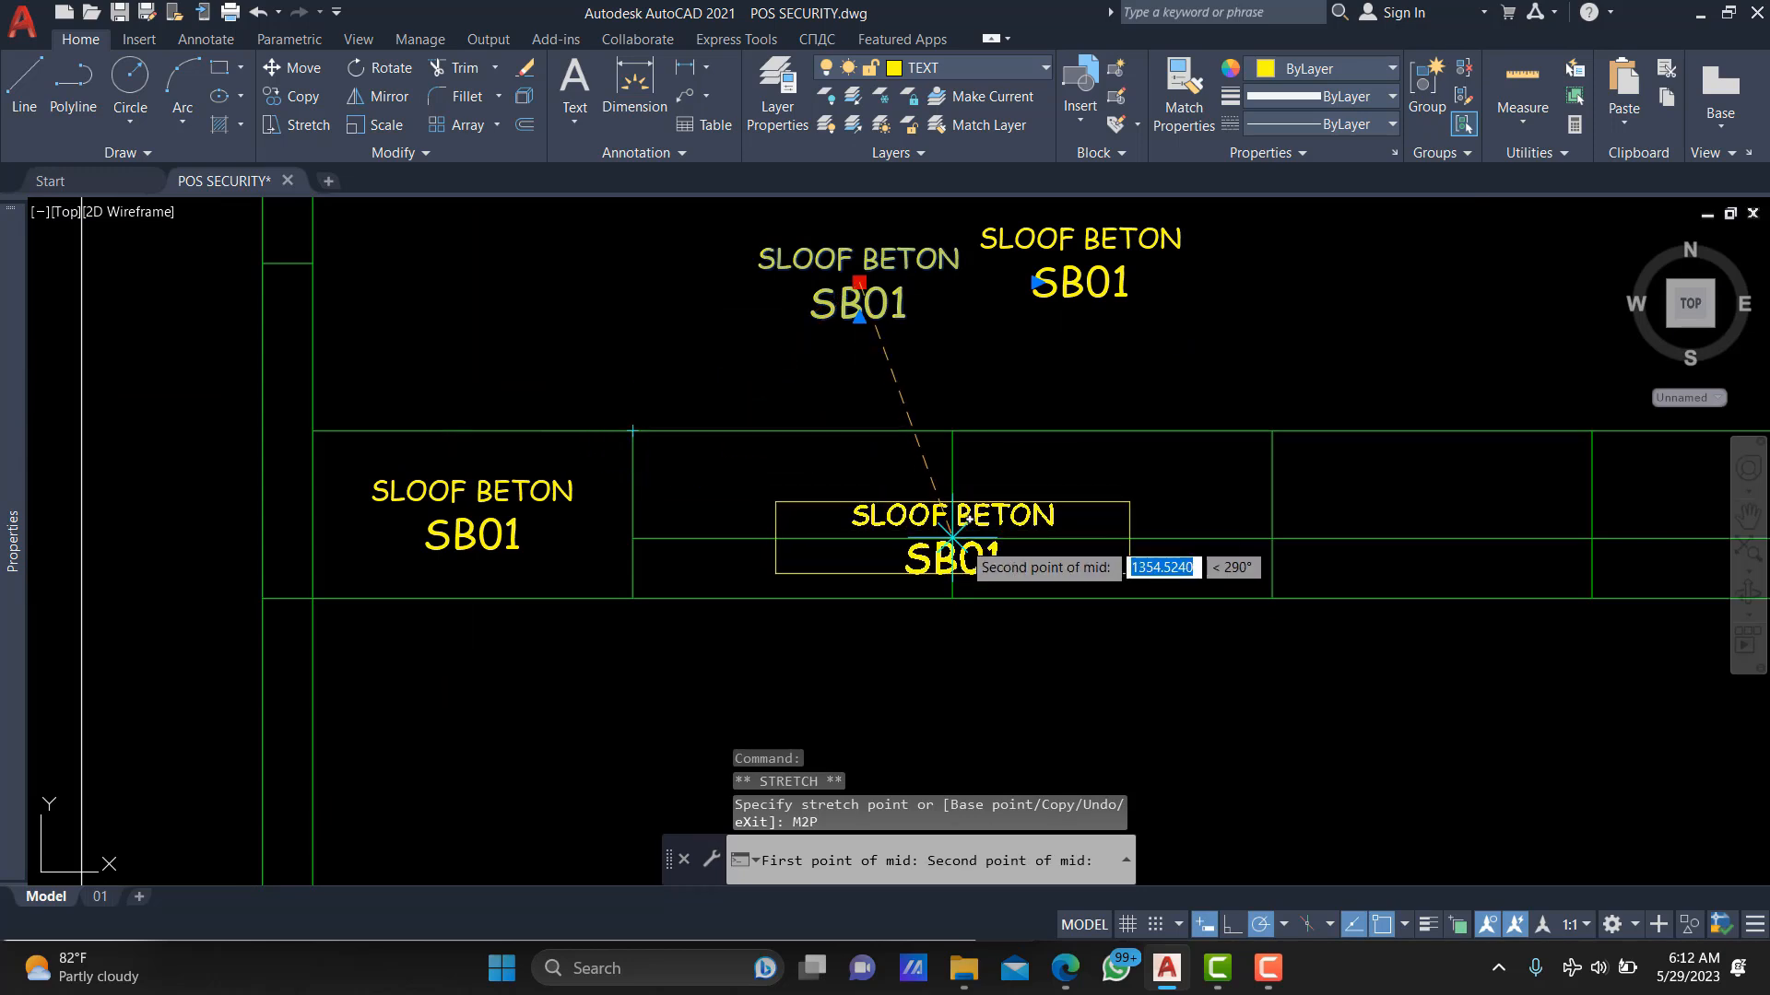
{"action": "left_click", "coordinate": [951, 539]}
Erase the spare SLOOF BETON SB01 copy above the table.
{"action": "key", "text": "Escape"}
{"action": "type", "text": "E"}
{"action": "key", "text": "Return"}
Replace the label copy in the second column's upper cell with TULANGAN and MOMEN POSIF on two lines.
{"action": "left_click", "coordinate": [812, 505]}
{"action": "double_click", "coordinate": [793, 498]}
{"action": "key", "text": "Delete"}
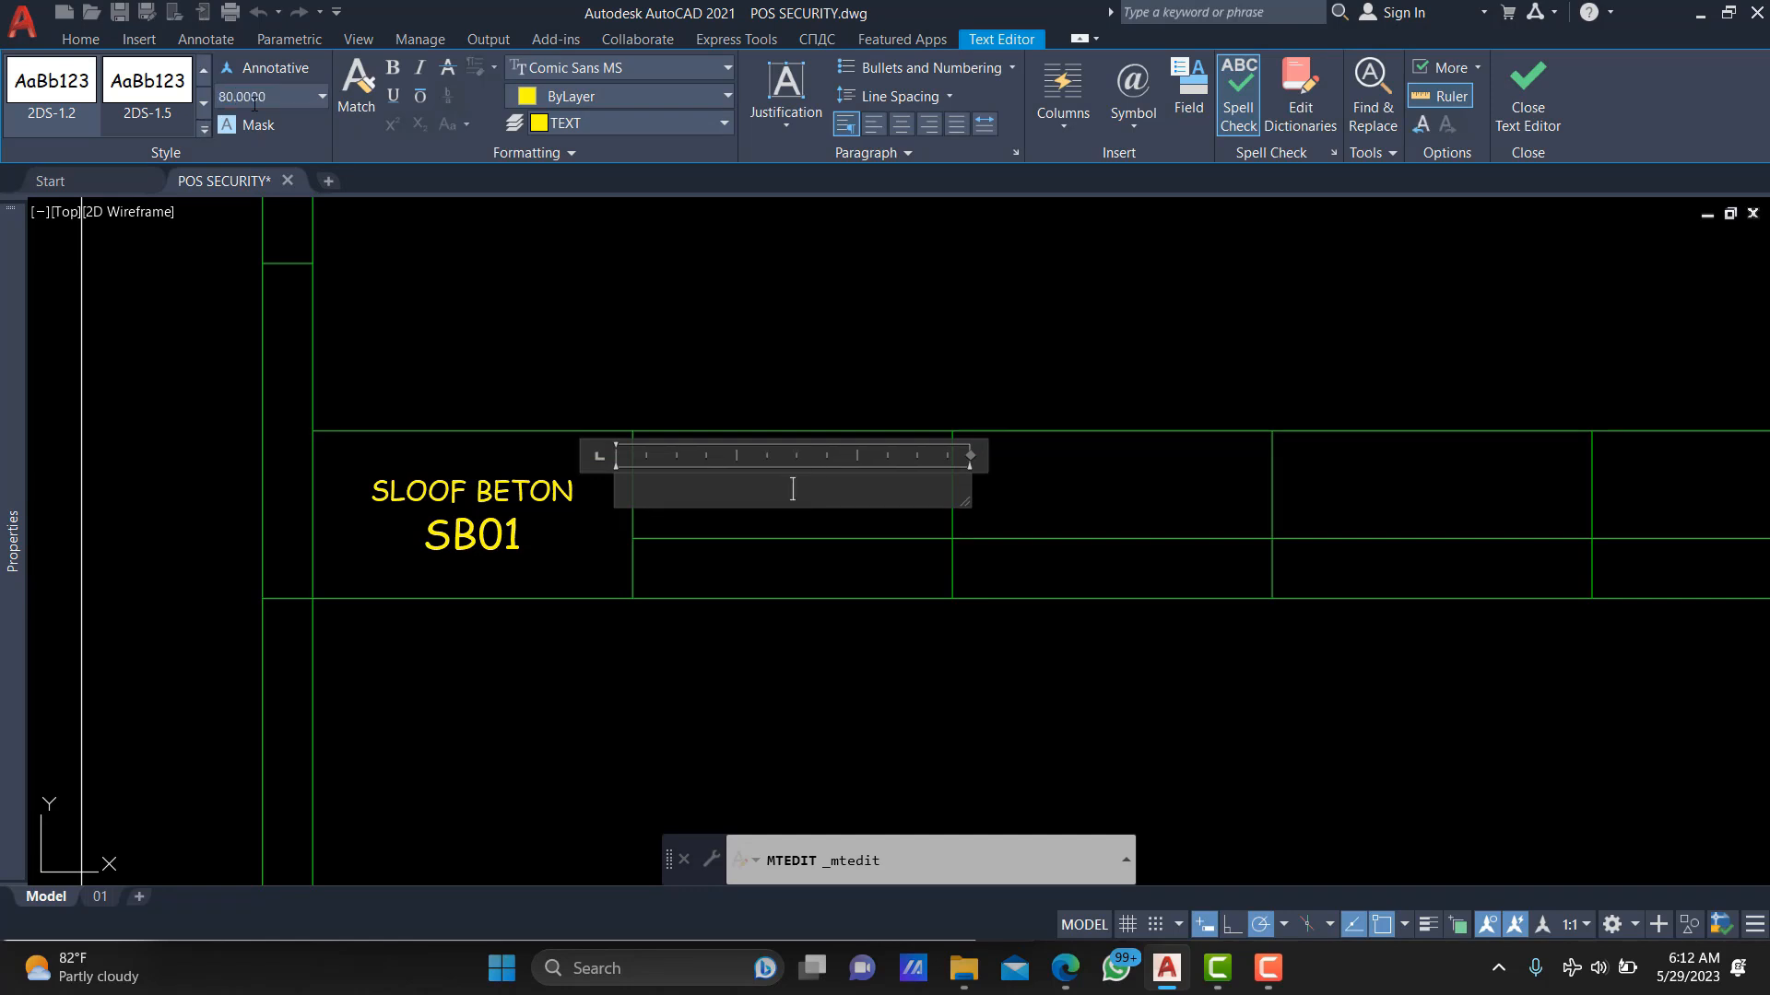
{"action": "type", "text": "TULANGAN"}
{"action": "key", "text": "Return"}
{"action": "type", "text": "MOMEN POSIF"}
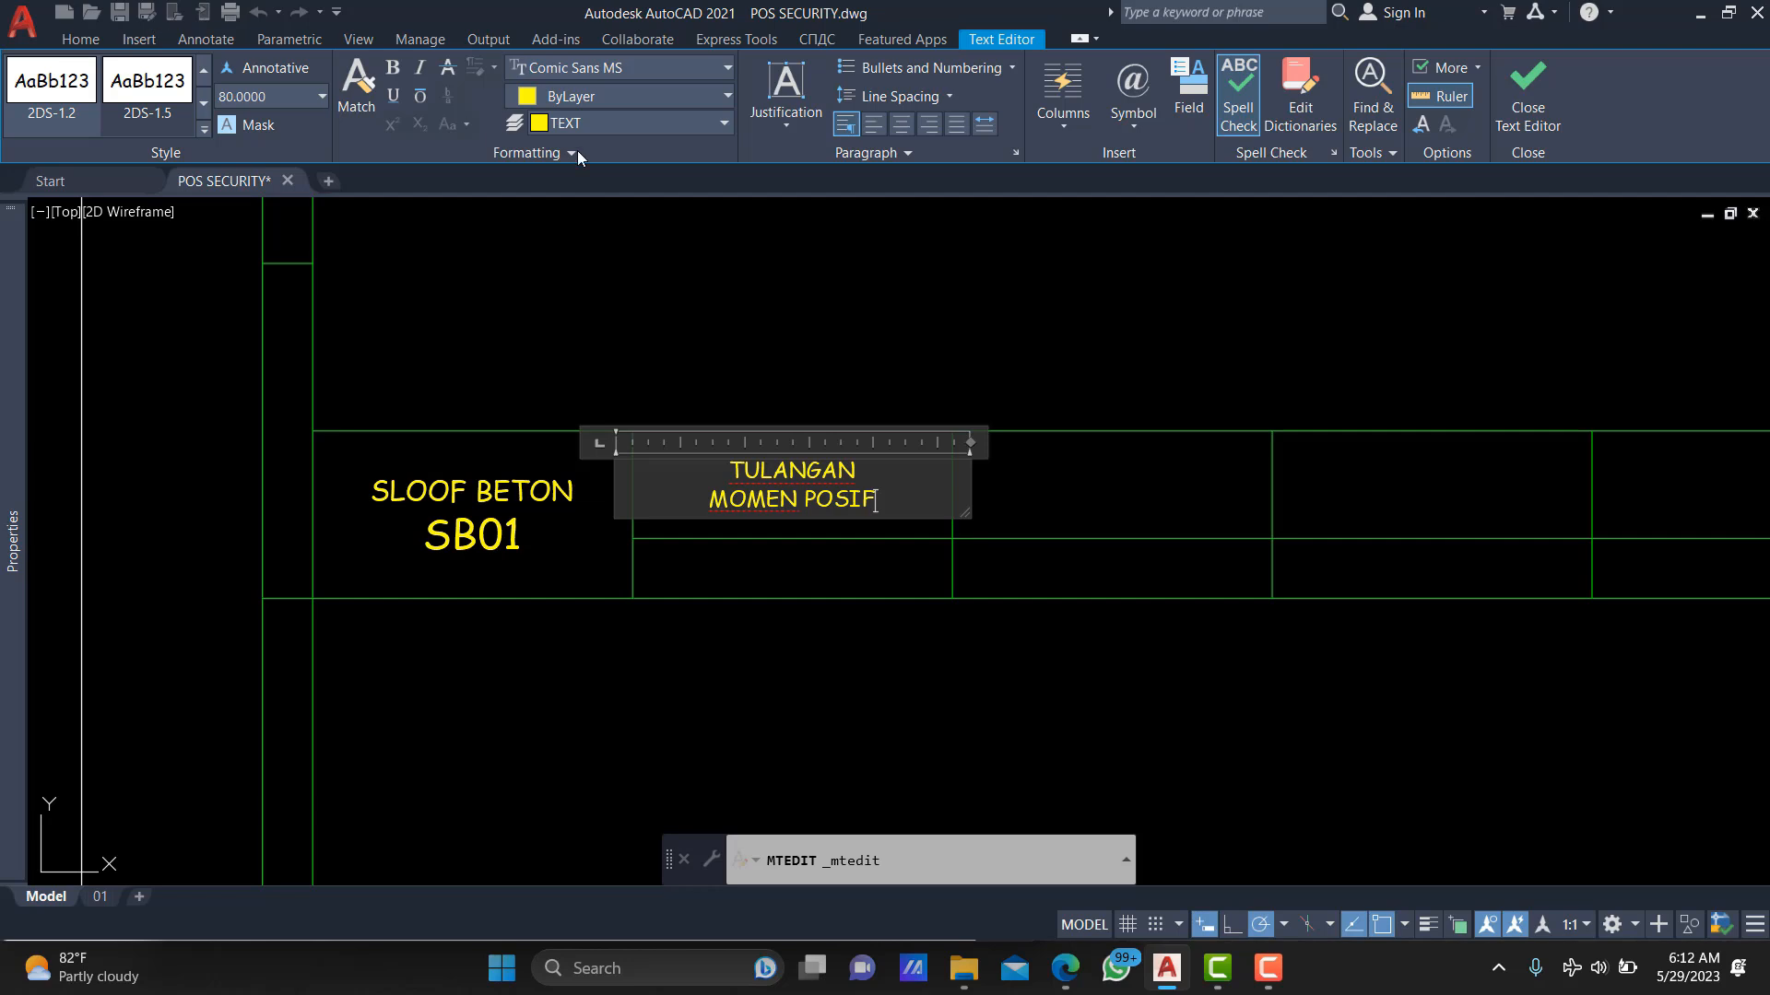
{"action": "left_click", "coordinate": [1003, 399]}
Copy the TULANGAN MOMEN POSIF heading as a 4-item array so each column to the right gets one.
{"action": "left_click", "coordinate": [852, 456]}
{"action": "type", "text": "co"}
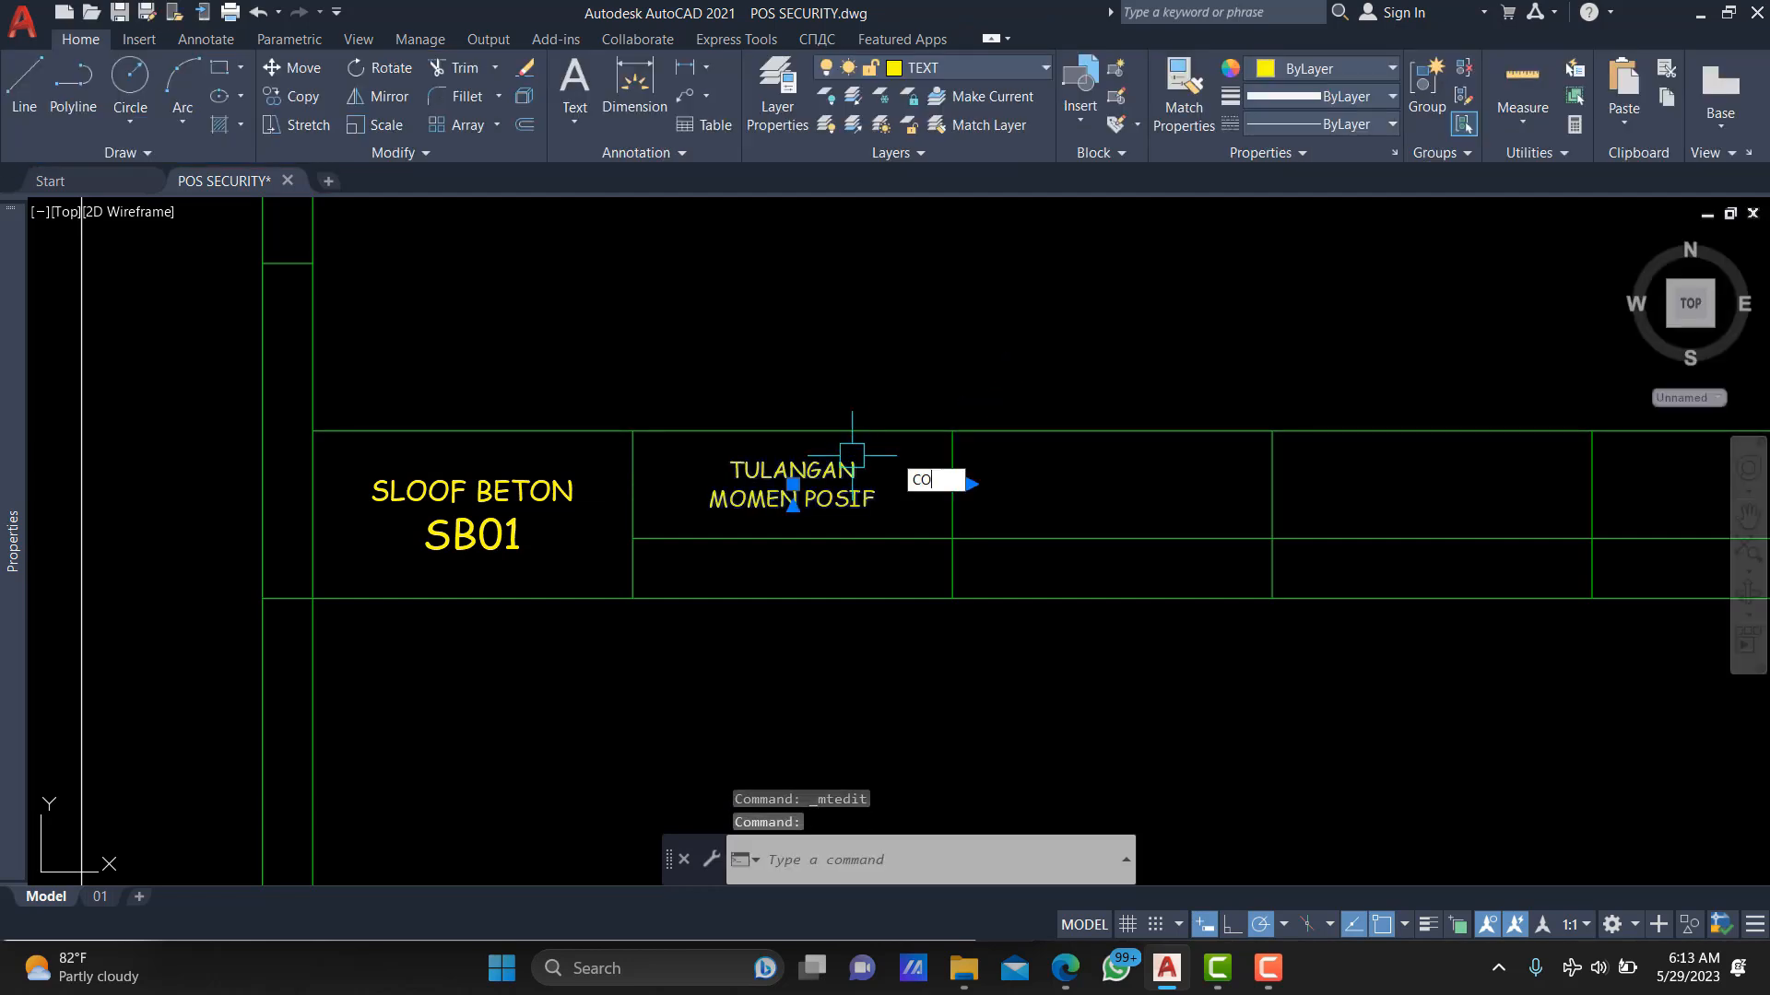
{"action": "key", "text": "Return"}
{"action": "left_click", "coordinate": [958, 406]}
{"action": "type", "text": "ar"}
{"action": "key", "text": "Return"}
{"action": "type", "text": "4"}
{"action": "key", "text": "Return"}
{"action": "left_click", "coordinate": [1272, 428]}
{"action": "middle_click_drag", "start_coordinate": [1271, 419], "coordinate": [757, 392]}
{"action": "key", "text": "Escape"}
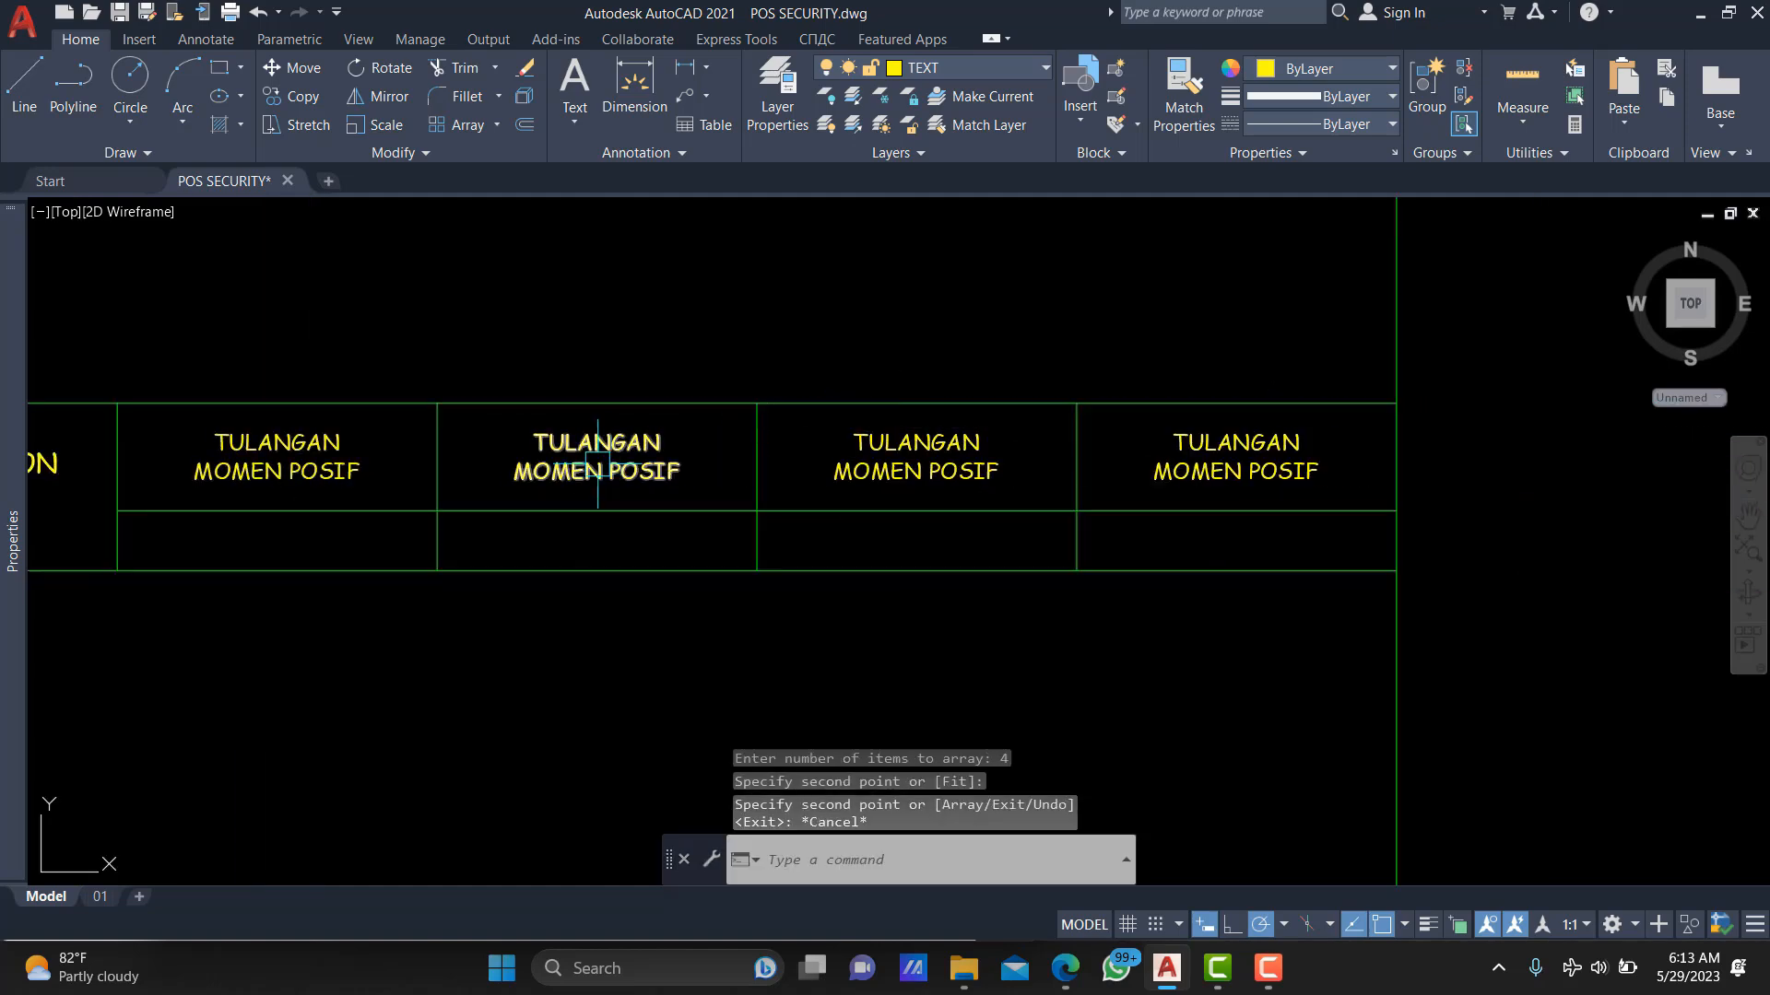
Change the second line of the heading in the third column to MOMEN NEGATIF.
{"action": "double_click", "coordinate": [609, 465]}
{"action": "key", "text": "BackSpace"}
{"action": "key", "text": "BackSpace"}
{"action": "key", "text": "BackSpace"}
{"action": "key", "text": "BackSpace"}
{"action": "key", "text": "BackSpace"}
{"action": "key", "text": "BackSpace"}
{"action": "type", "text": "B"}
{"action": "key", "text": "BackSpace"}
{"action": "key", "text": "BackSpace"}
{"action": "type", "text": "NEGA"}
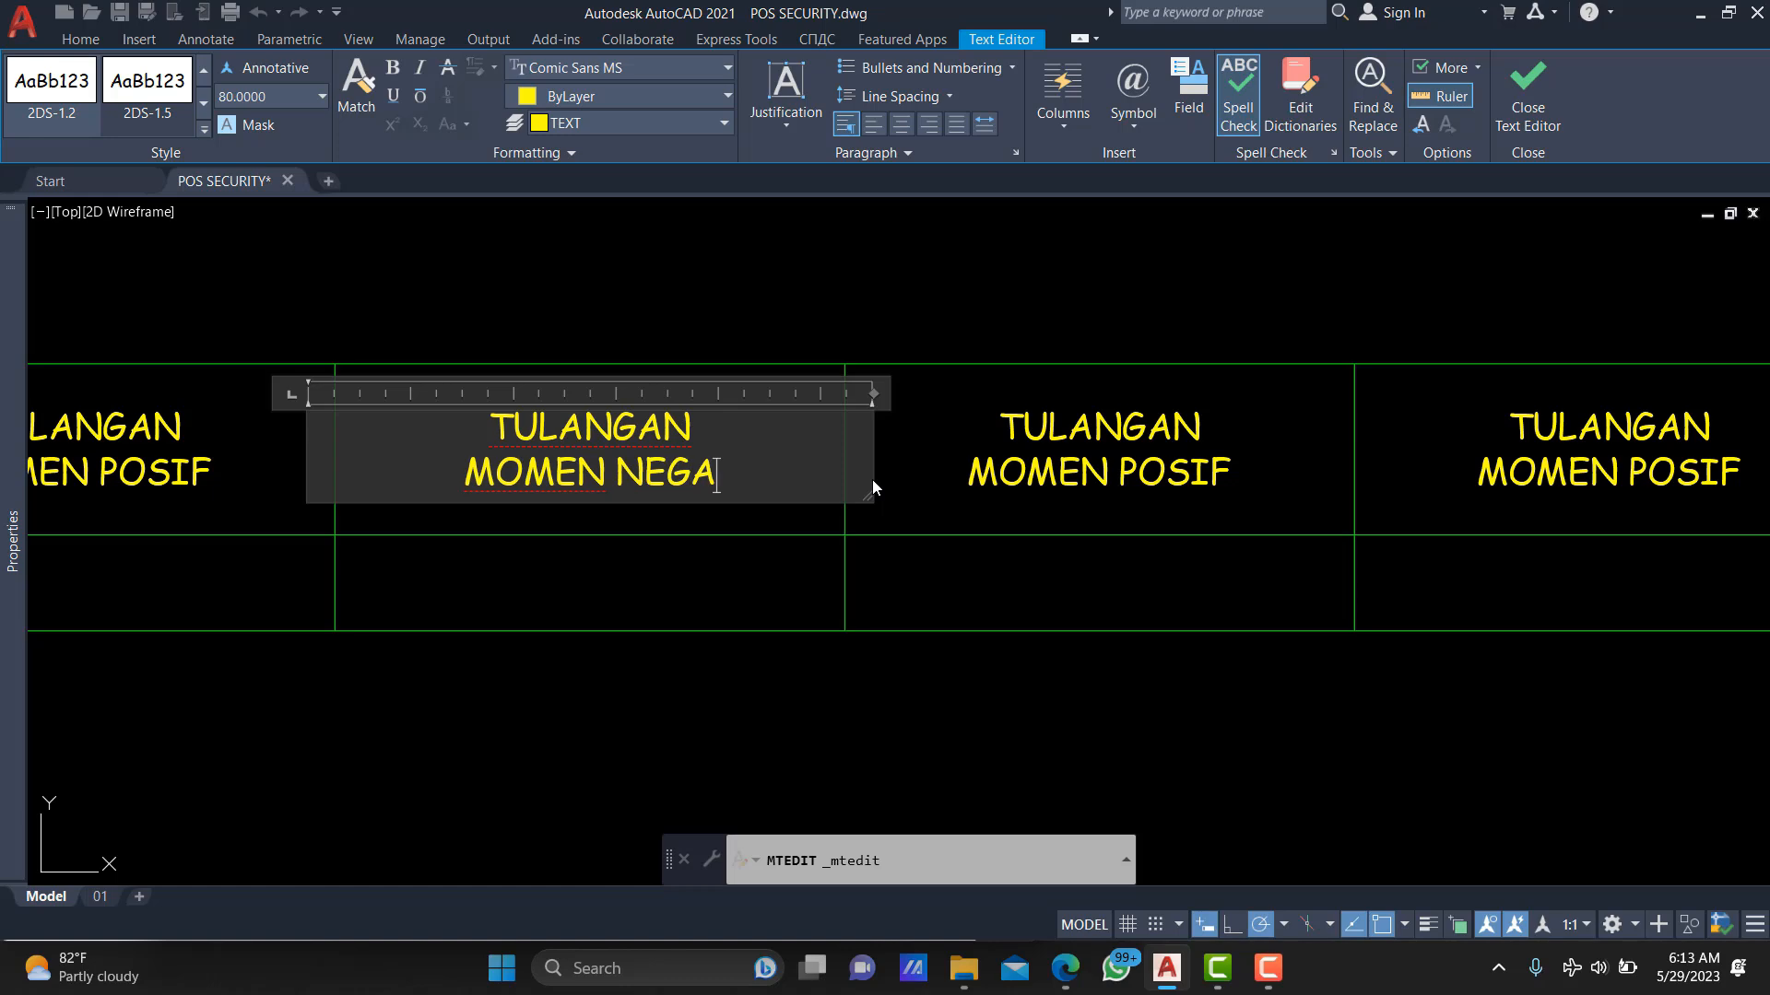
{"action": "type", "text": "TIF"}
{"action": "left_click", "coordinate": [1287, 474]}
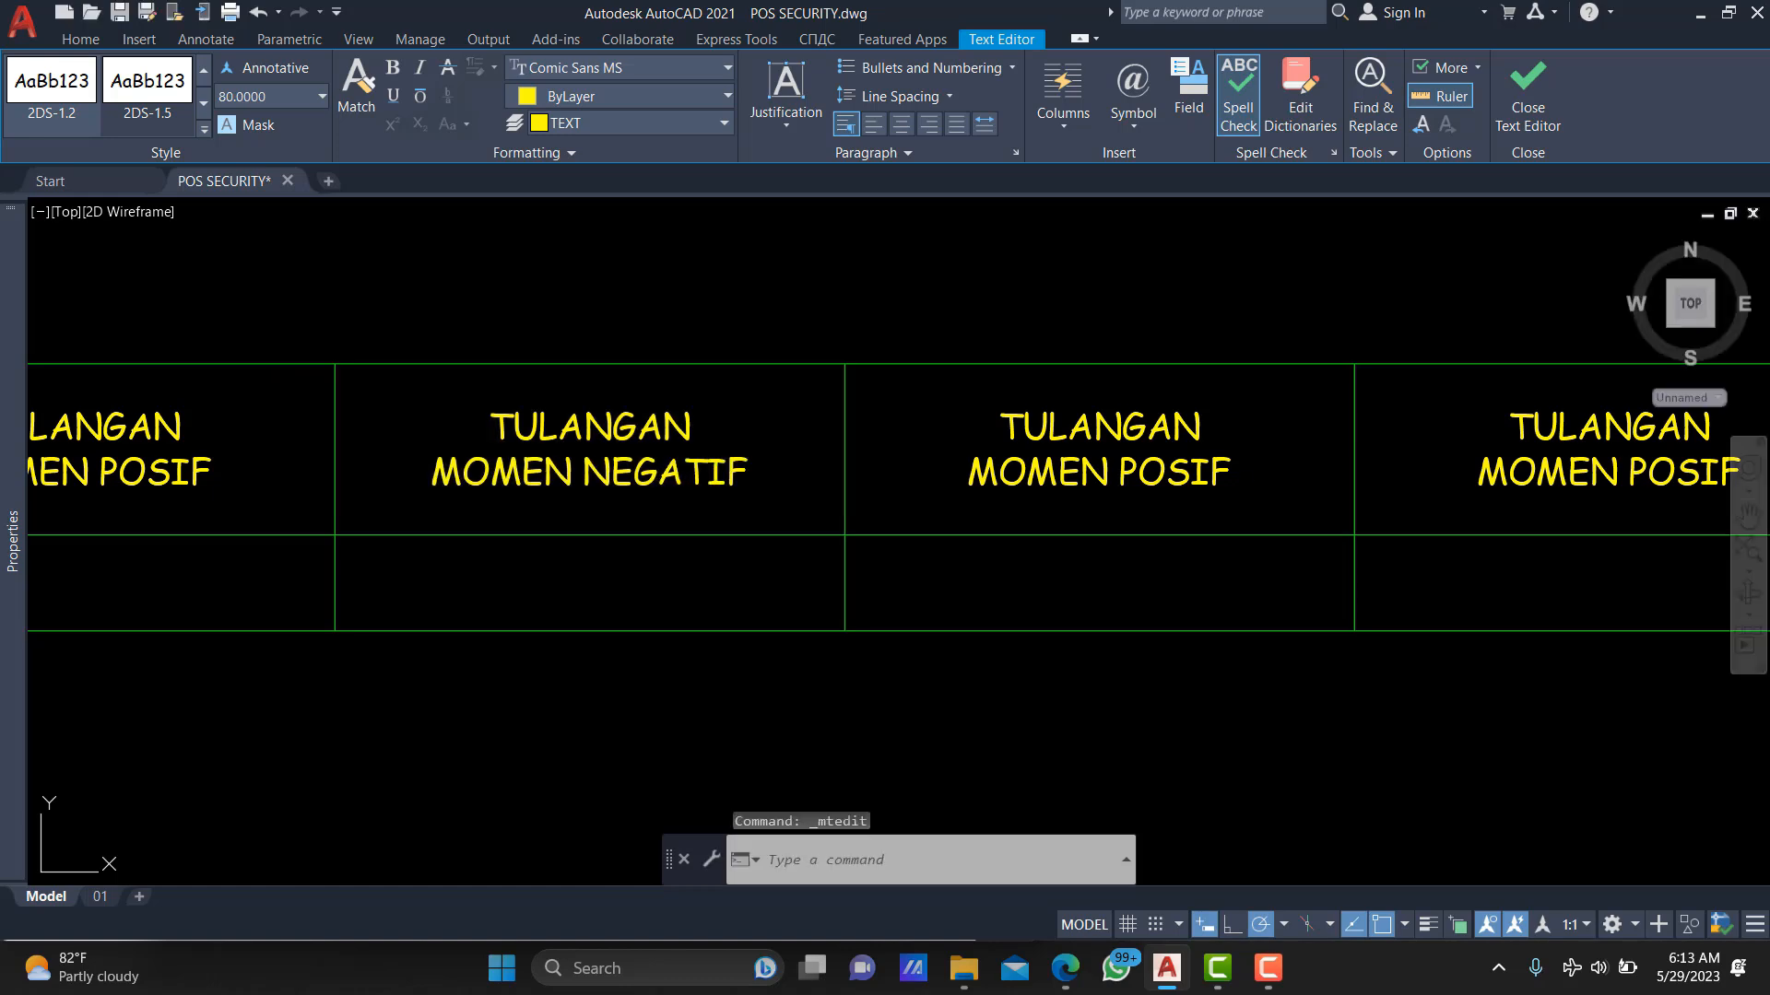
Replace the heading in the fourth column with PEMBESIAN and TUMPUAN on two lines.
{"action": "middle_click_drag", "start_coordinate": [1287, 474], "coordinate": [1056, 501]}
{"action": "left_click", "coordinate": [833, 484]}
{"action": "double_click", "coordinate": [833, 484]}
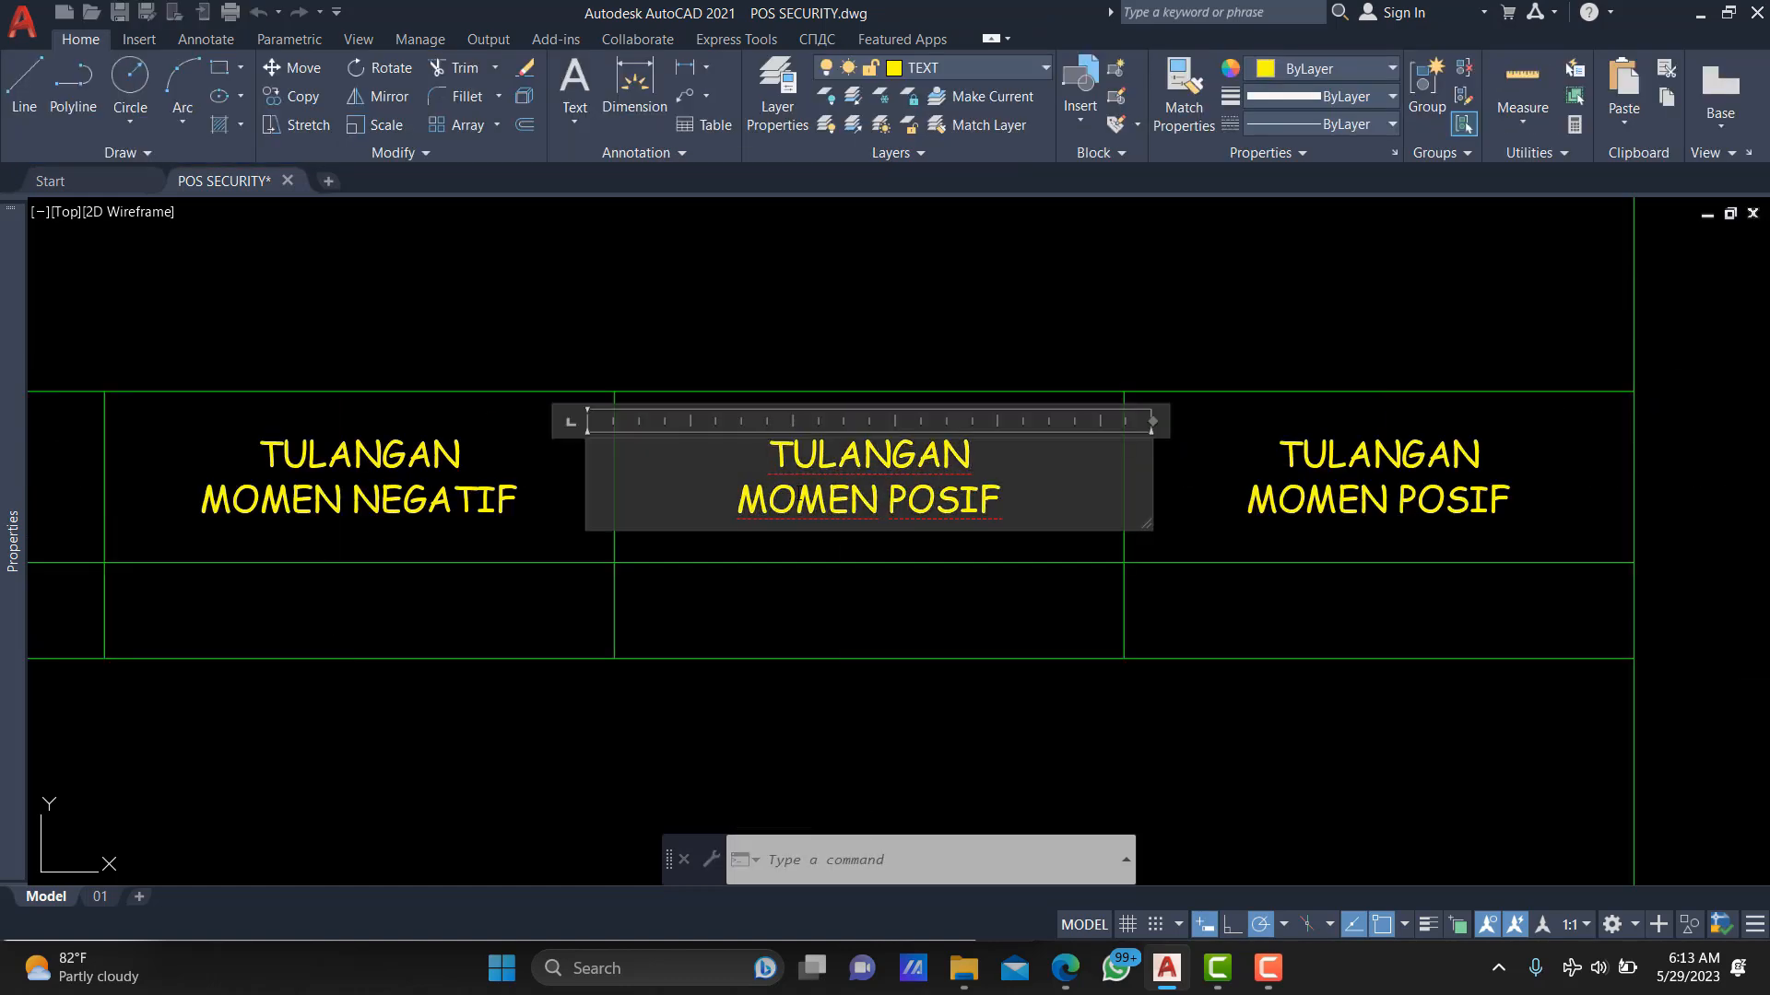
{"action": "triple_click", "coordinate": [833, 499]}
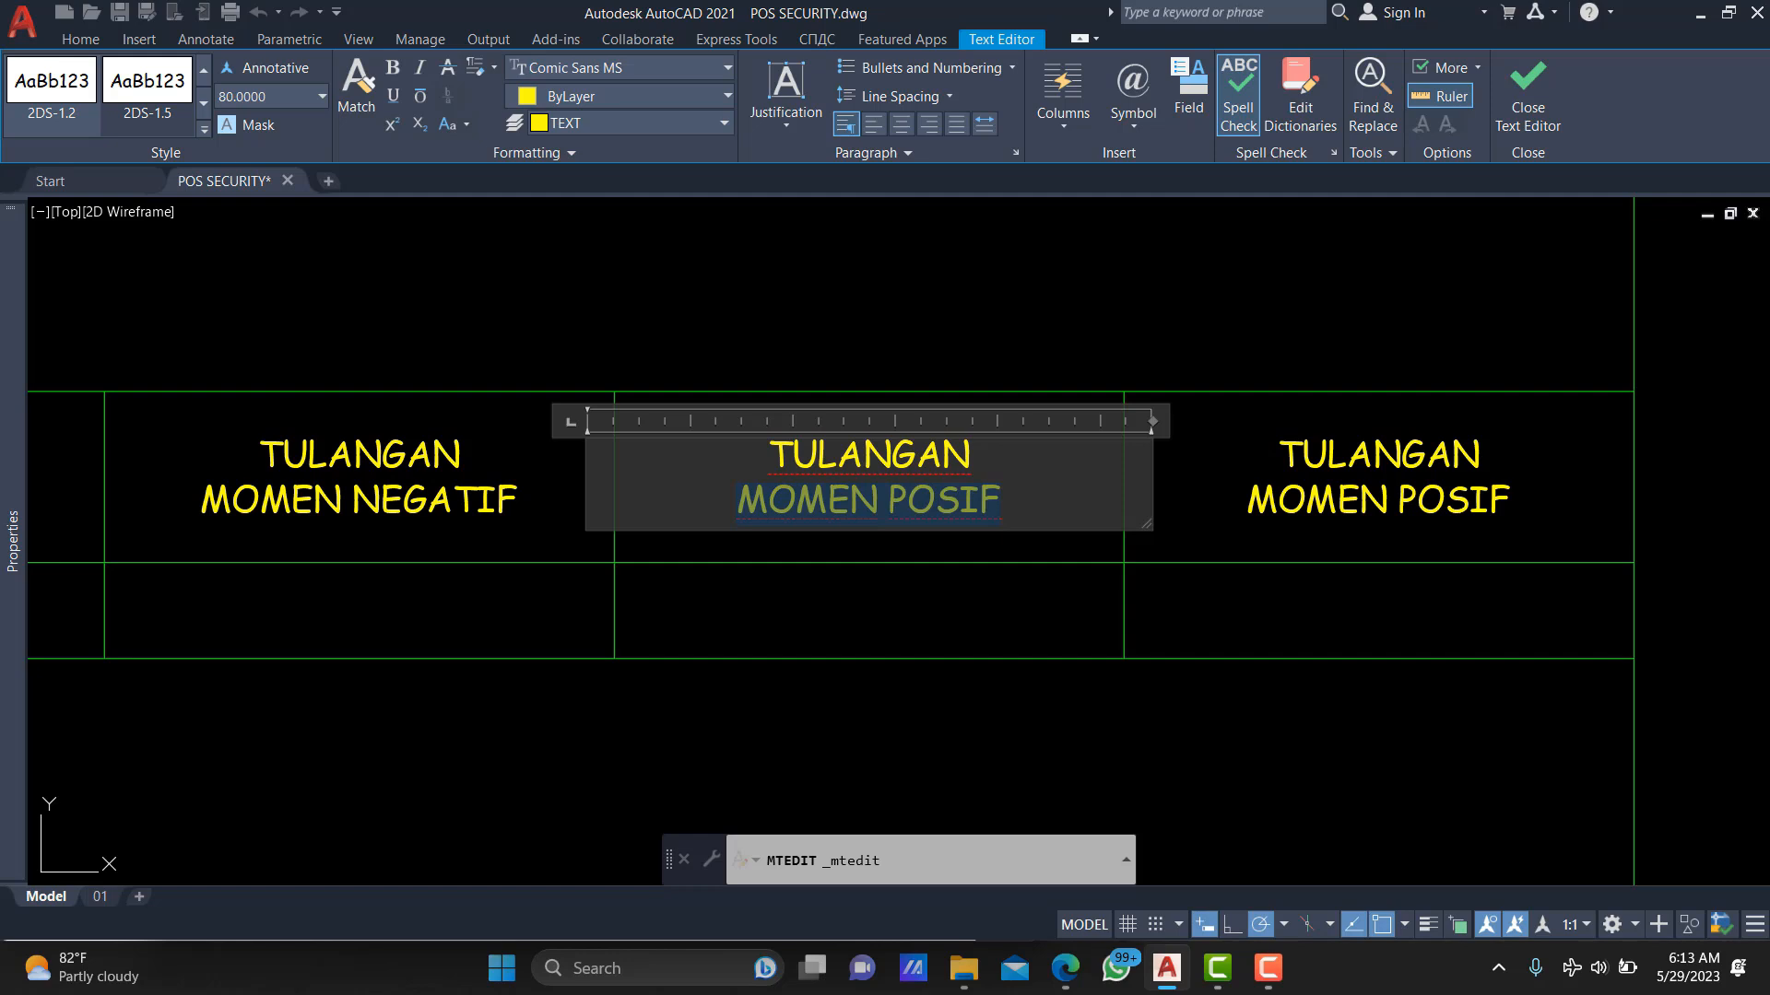
{"action": "key", "text": "BackSpace"}
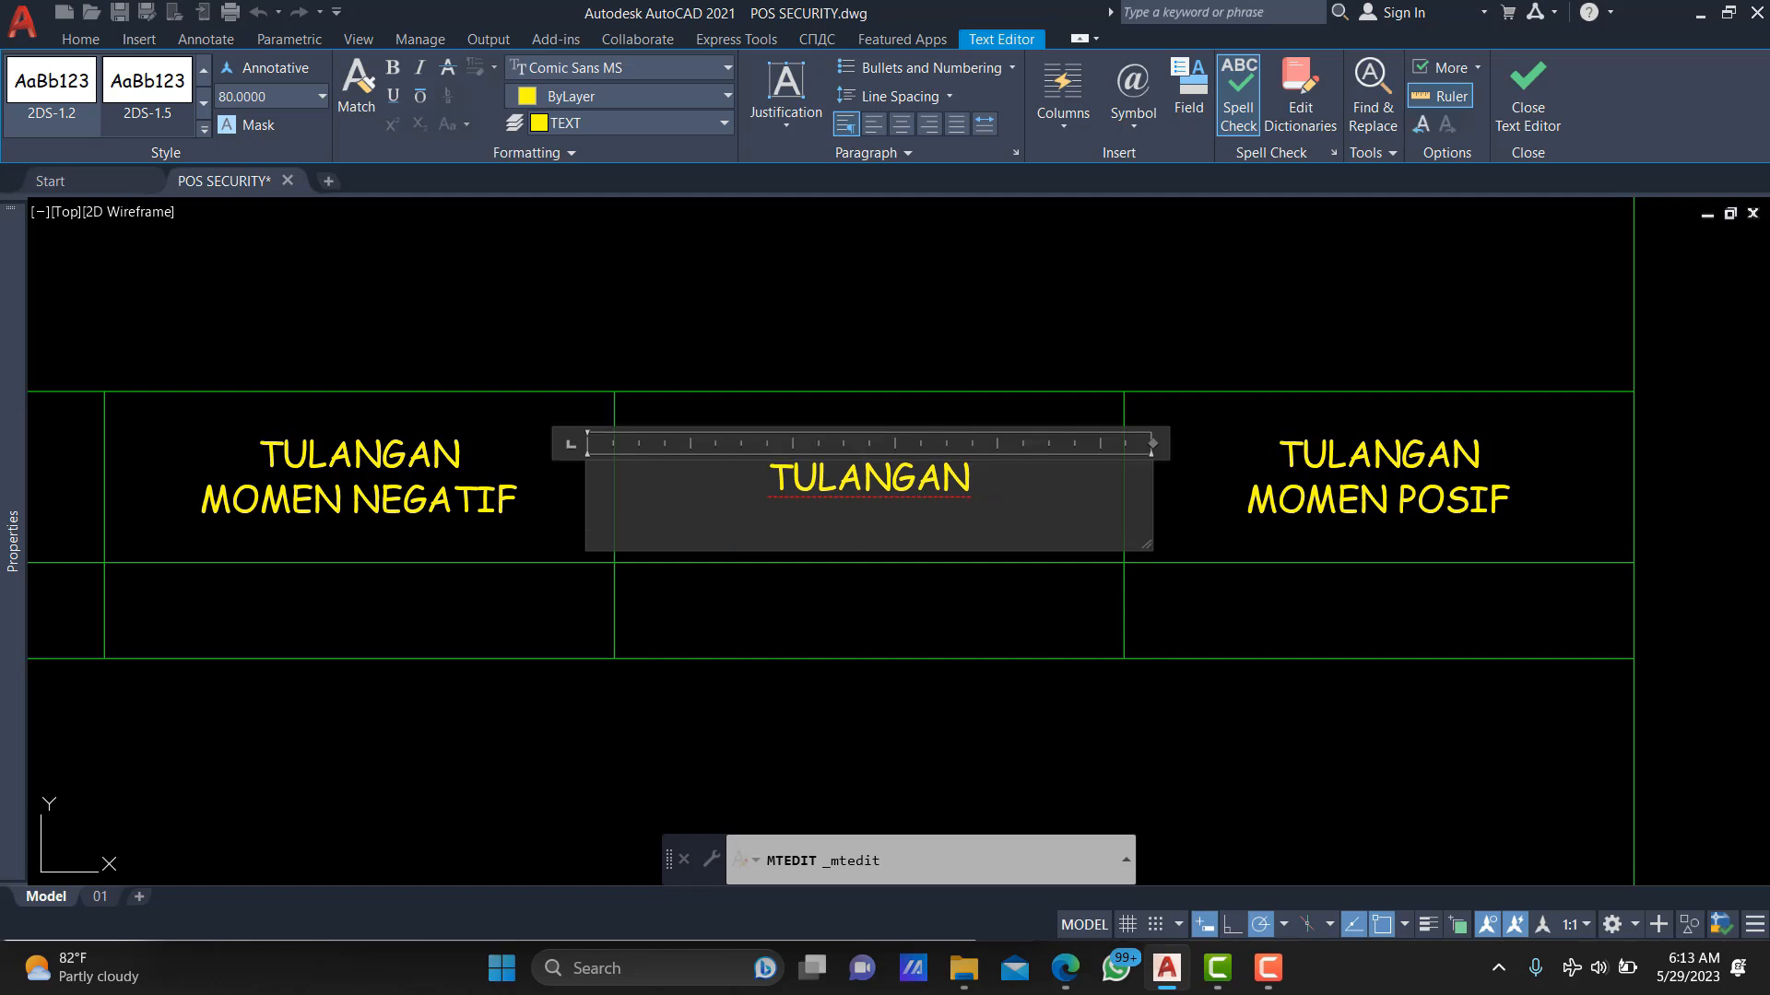
{"action": "type", "text": "TU"}
{"action": "key", "text": "BackSpace"}
{"action": "key", "text": "BackSpace"}
{"action": "type", "text": "PEMBESIAN"}
{"action": "key", "text": "Return"}
{"action": "type", "text": "TUMPUAN"}
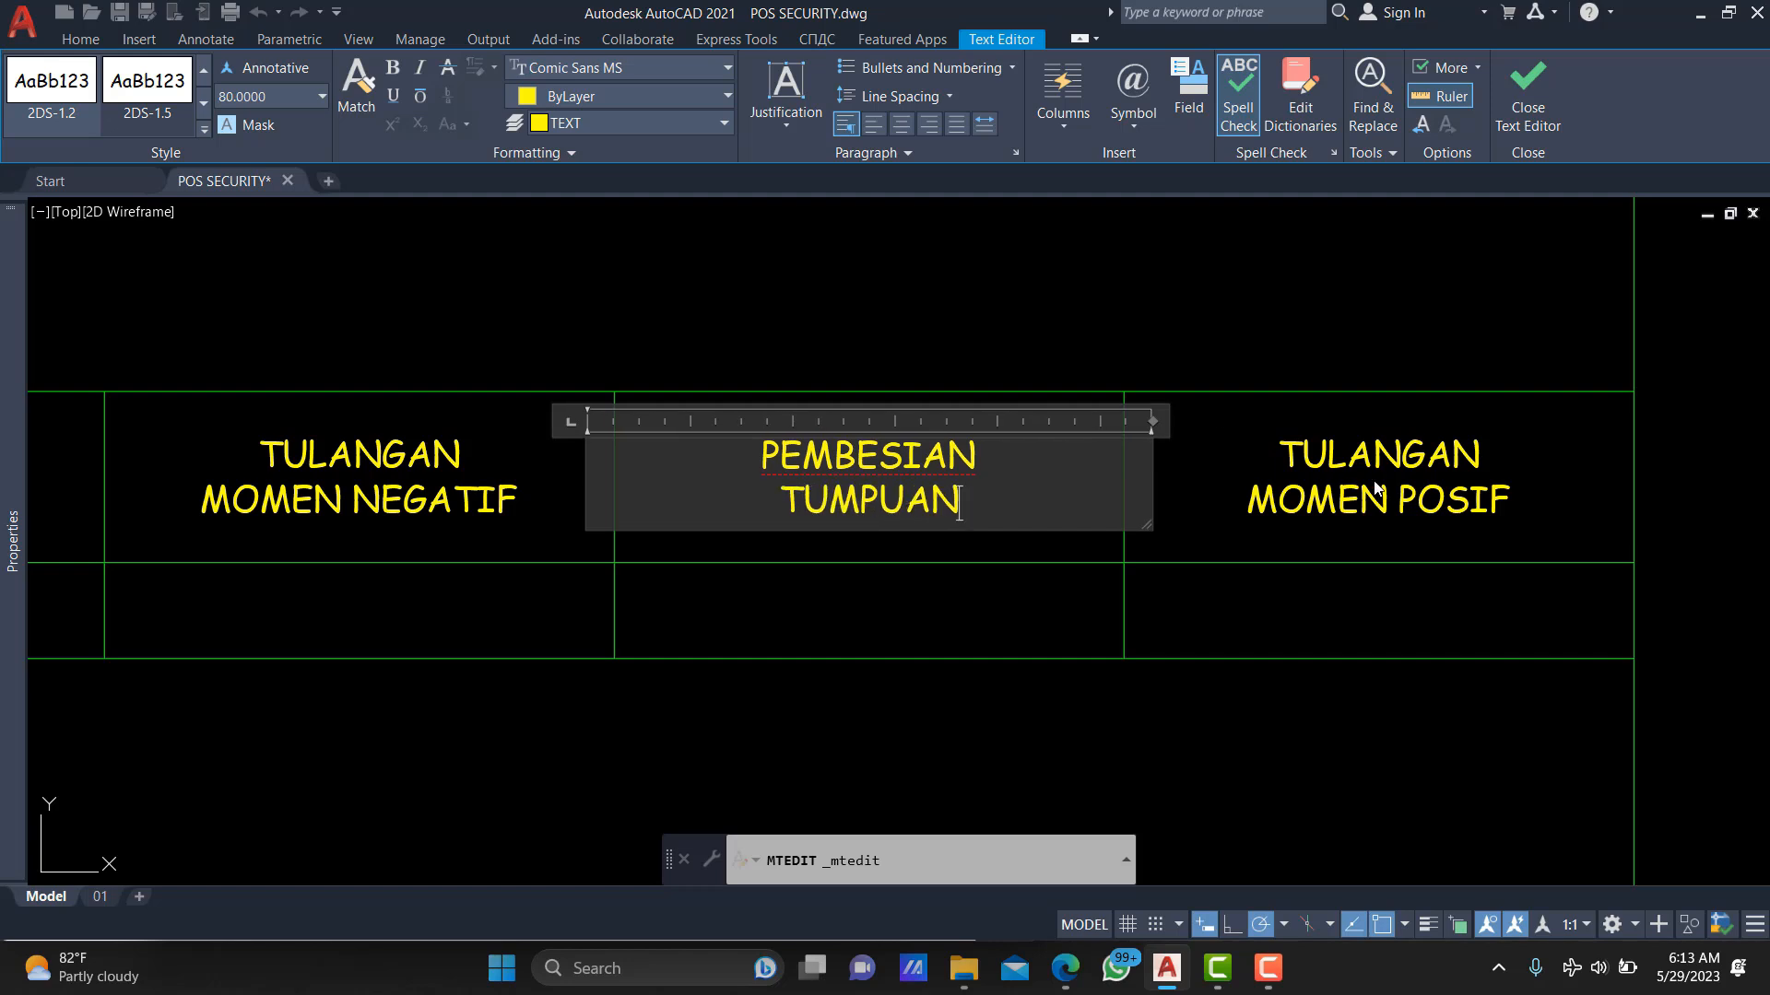
{"action": "left_click", "coordinate": [1355, 489]}
Replace the heading in the last column with PEMBESIAN and LAPANGAN on two lines.
{"action": "left_click", "coordinate": [1359, 490]}
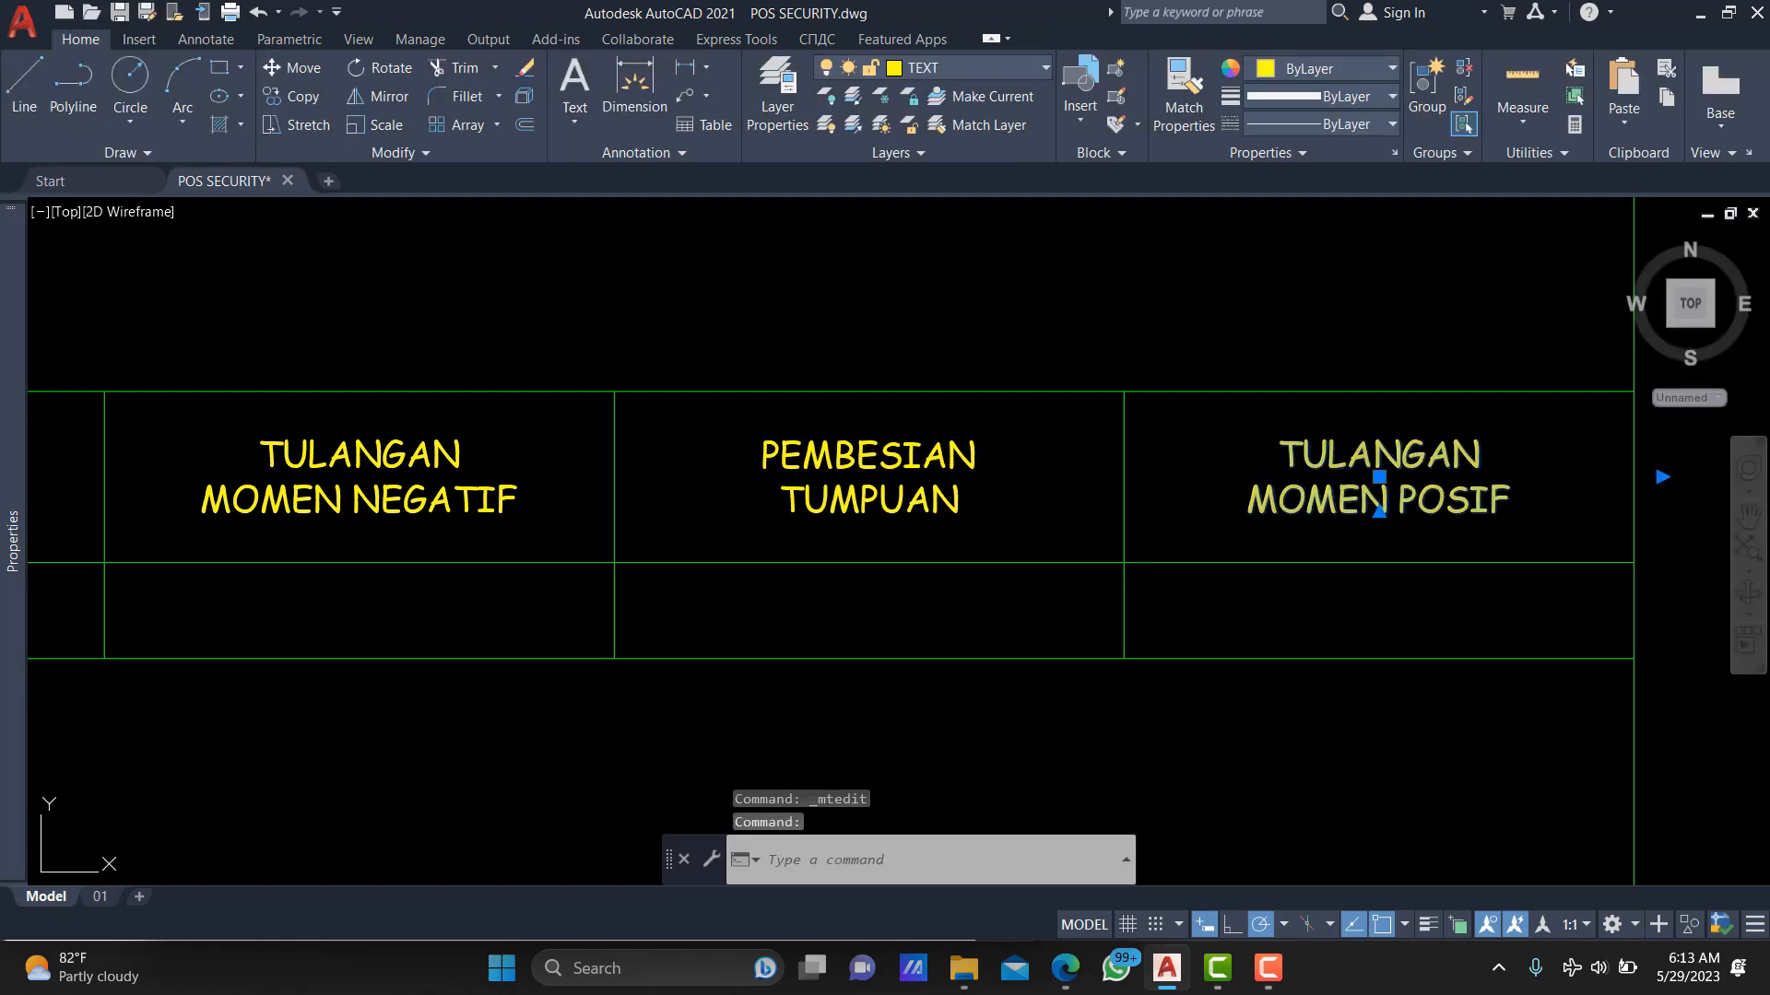
{"action": "double_click", "coordinate": [1382, 498]}
{"action": "type", "text": "PEMBESIAN L"}
{"action": "key", "text": "BackSpace"}
{"action": "key", "text": "BackSpace"}
{"action": "key", "text": "Return"}
{"action": "type", "text": "LAPANGAN"}
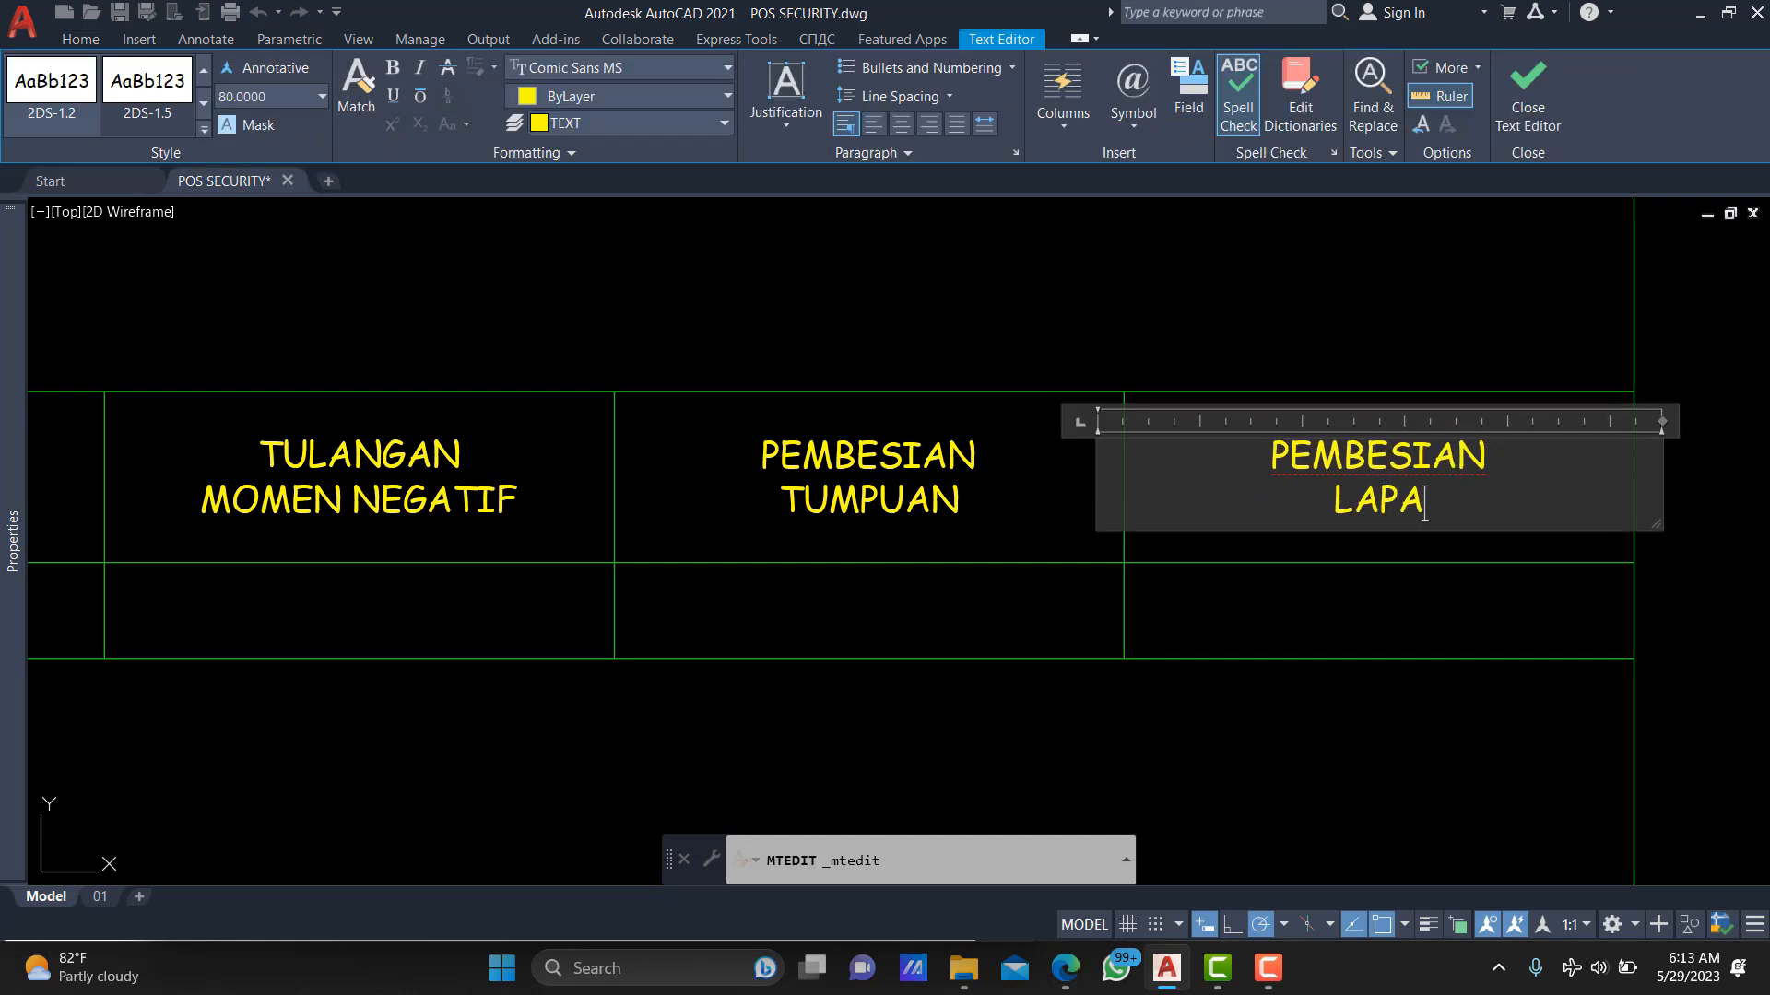
{"action": "left_click", "coordinate": [851, 346]}
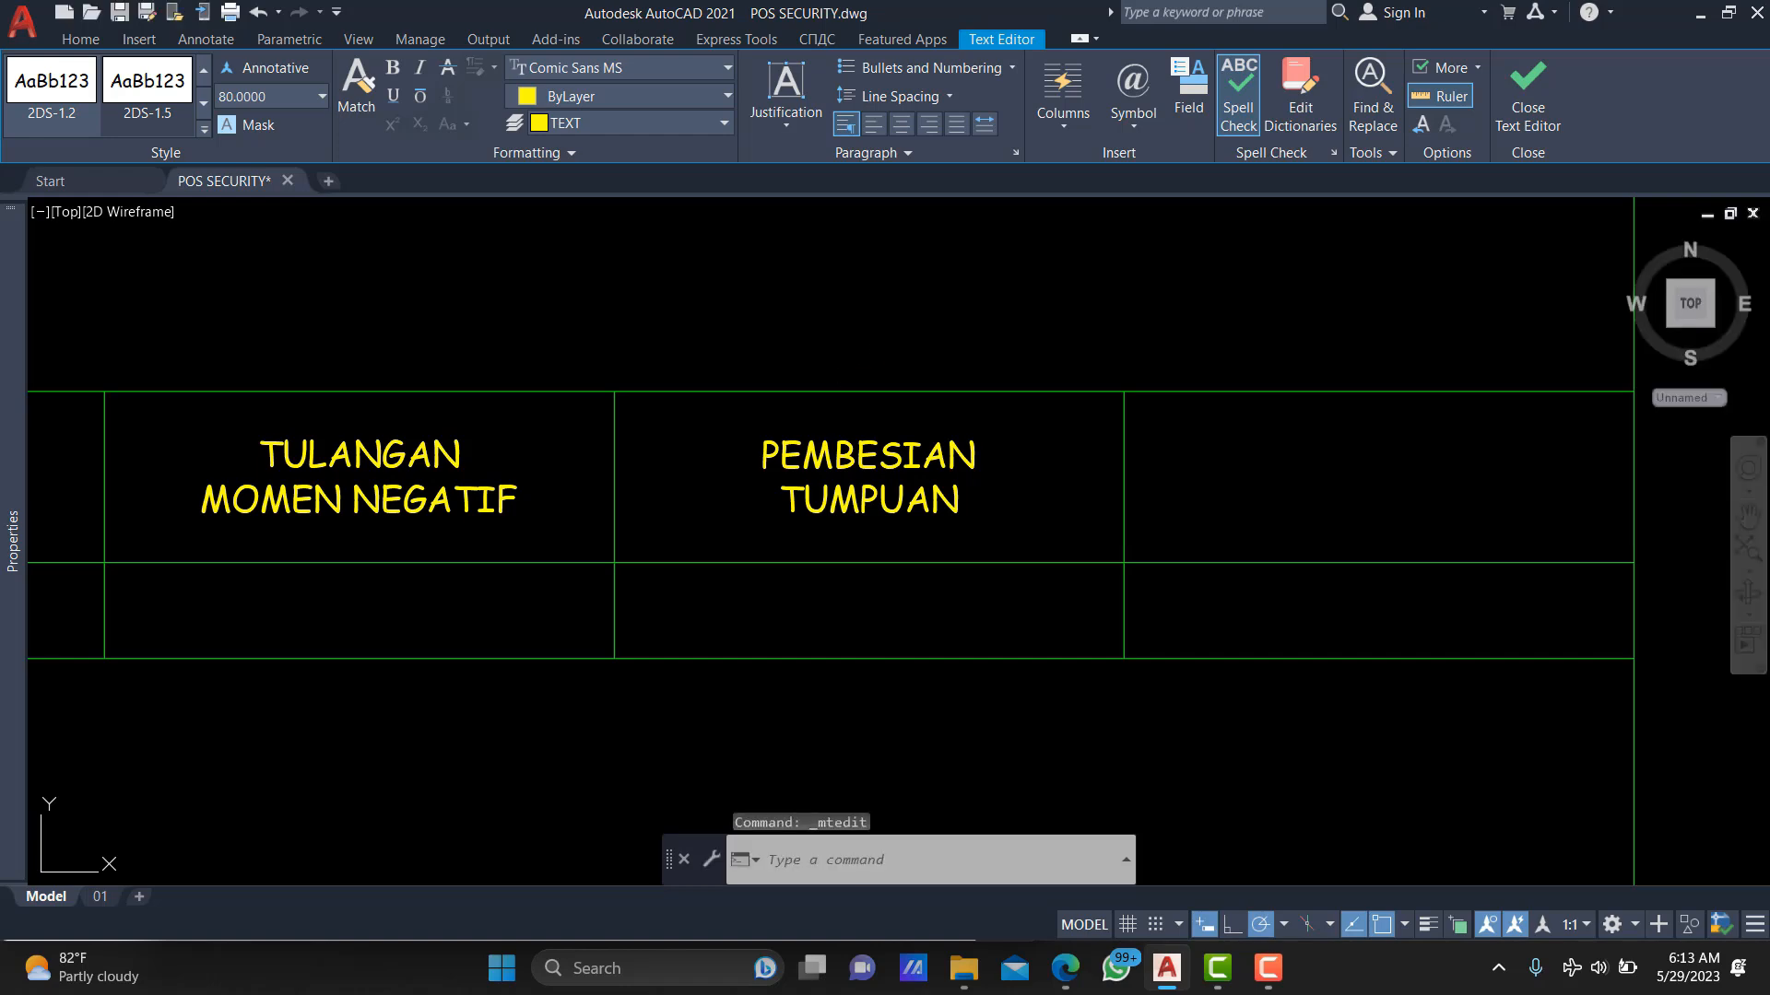
Regenerate the drawing and extend the first line of the TUMPUAN heading to PEMBESIAN BEGEL.
{"action": "scroll", "coordinate": [908, 324], "scroll_direction": "down", "scroll_amount": 1}
{"action": "middle_click_drag", "start_coordinate": [1038, 462], "coordinate": [1359, 498]}
{"action": "type", "text": "re"}
{"action": "key", "text": "Return"}
{"action": "left_click", "coordinate": [1213, 466]}
{"action": "left_click", "coordinate": [1191, 485]}
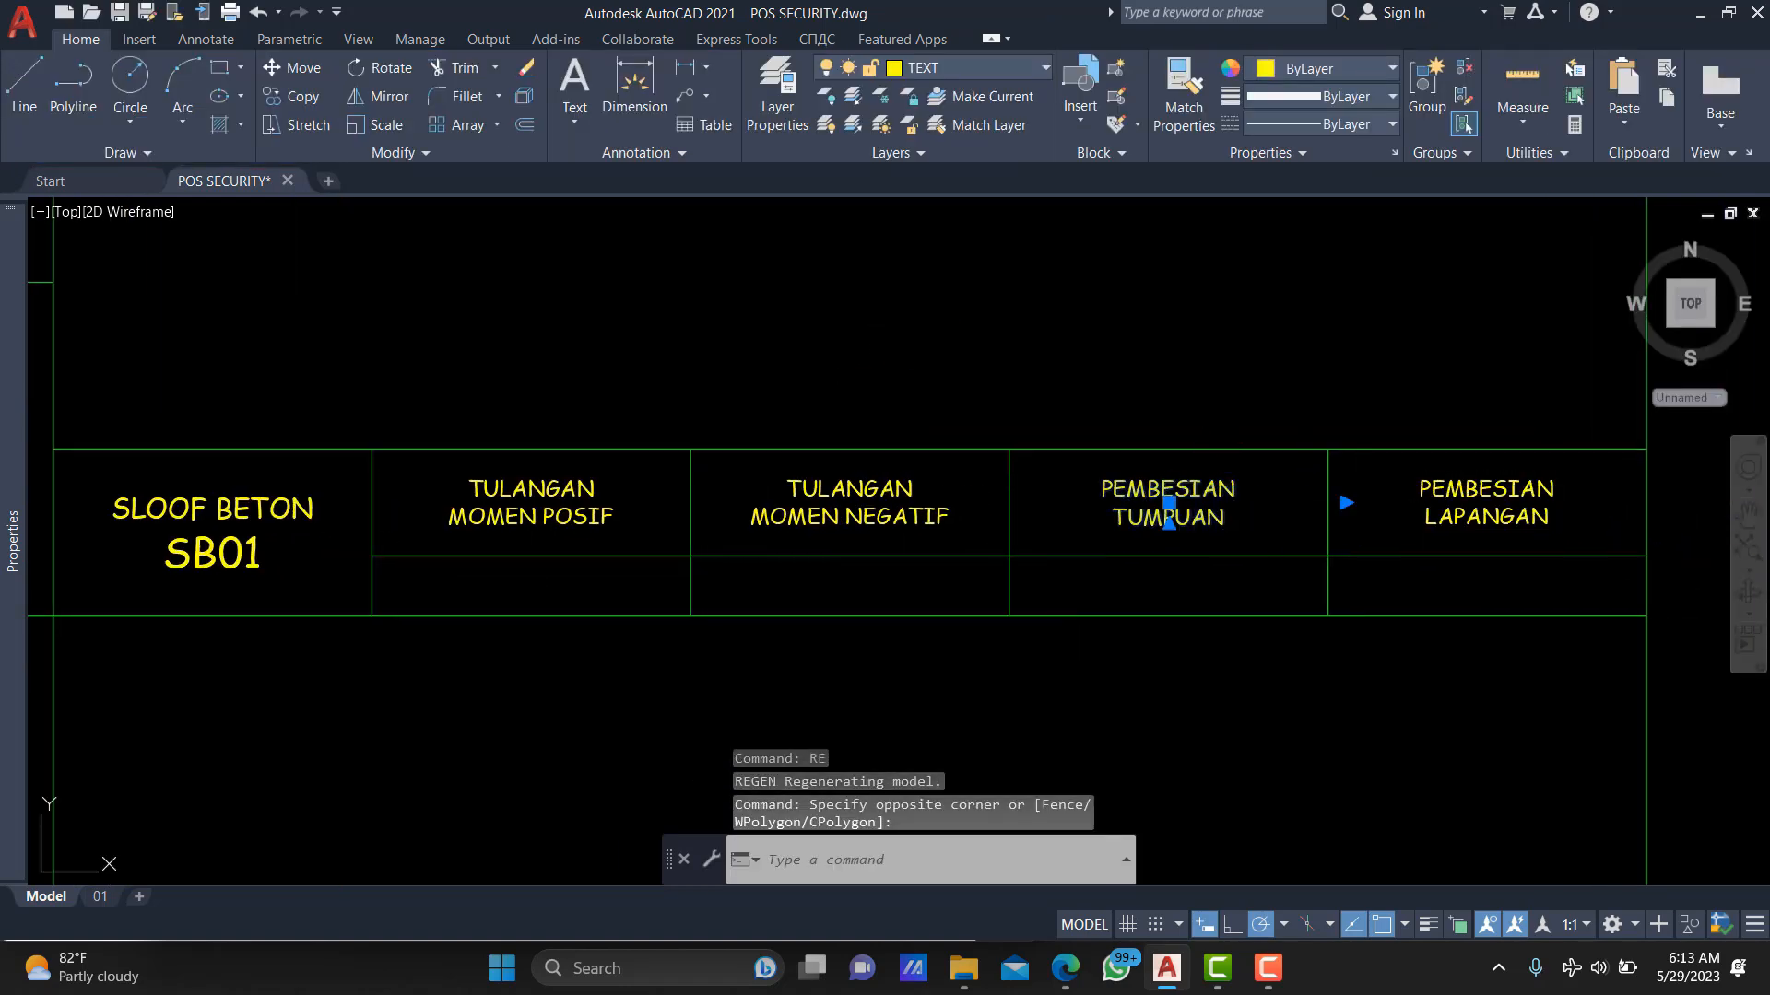
{"action": "double_click", "coordinate": [1235, 488]}
{"action": "scroll", "coordinate": [1235, 487], "scroll_direction": "up", "scroll_amount": 2}
{"action": "type", "text": "BEGU"}
{"action": "key", "text": "BackSpace"}
{"action": "type", "text": "EL"}
{"action": "left_click", "coordinate": [1406, 383]}
Extend the first line of the LAPANGAN heading to PEMBESIAN BEGEL.
{"action": "middle_click_drag", "start_coordinate": [1323, 535], "coordinate": [819, 541]}
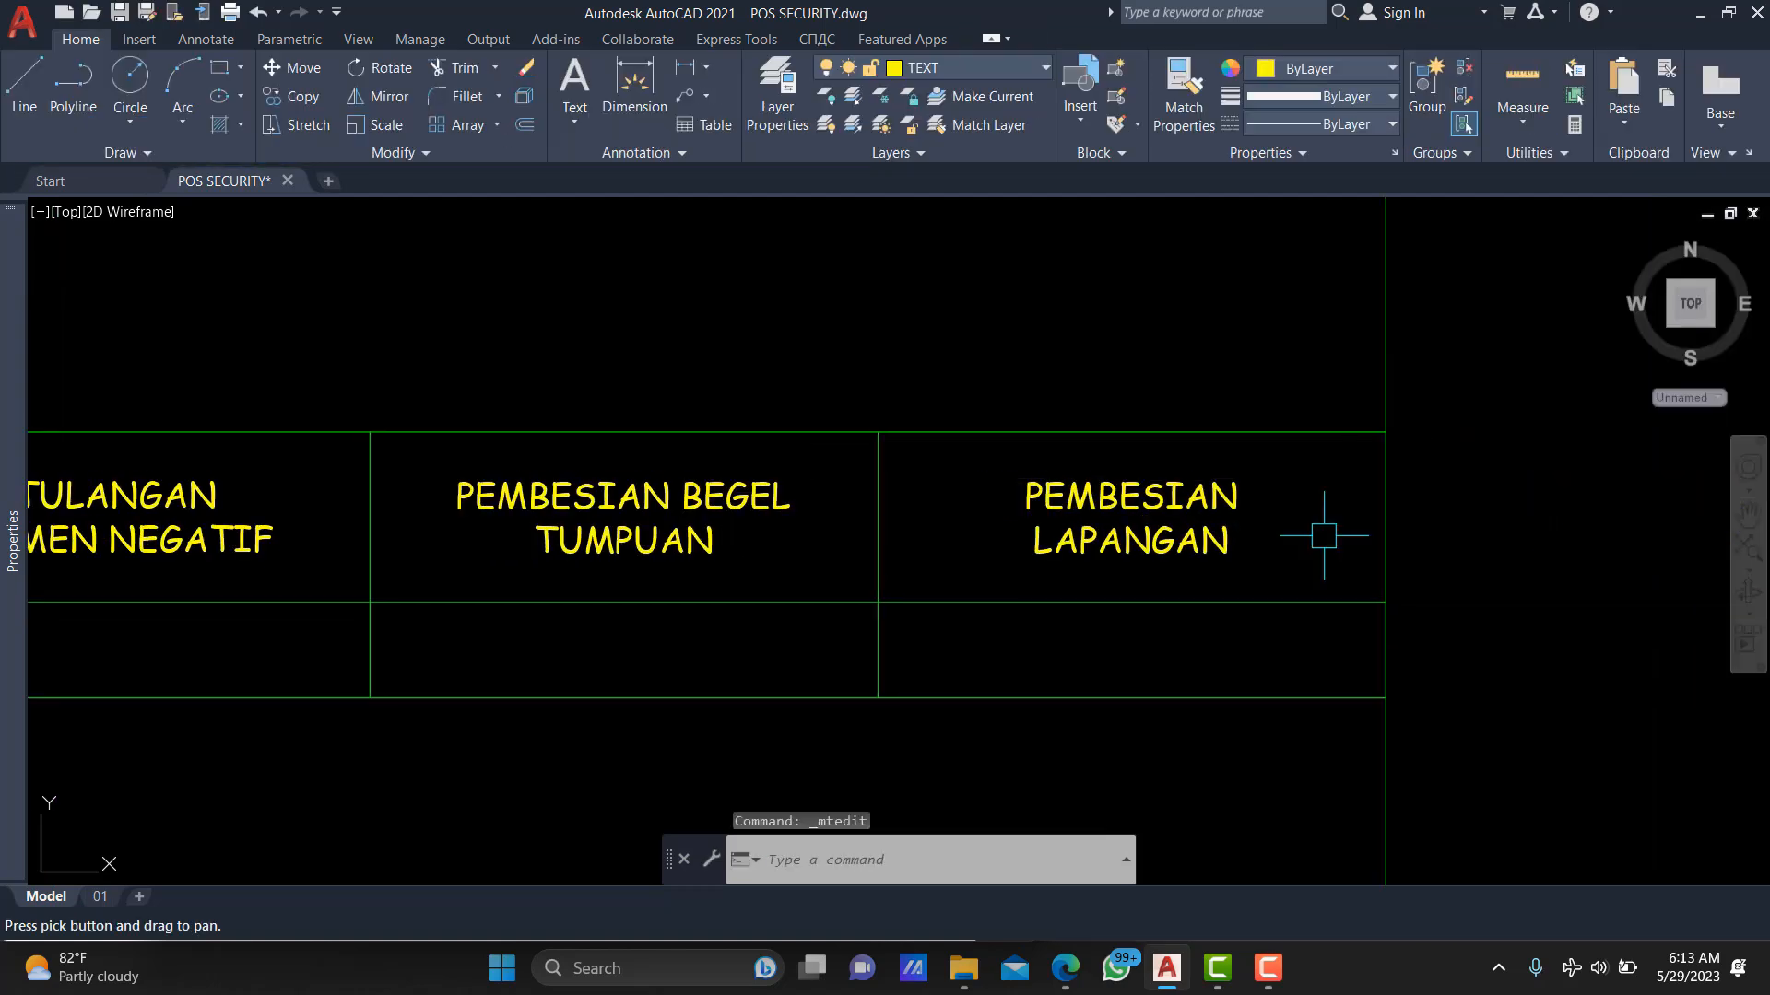
{"action": "left_click", "coordinate": [1216, 540]}
{"action": "double_click", "coordinate": [1025, 498]}
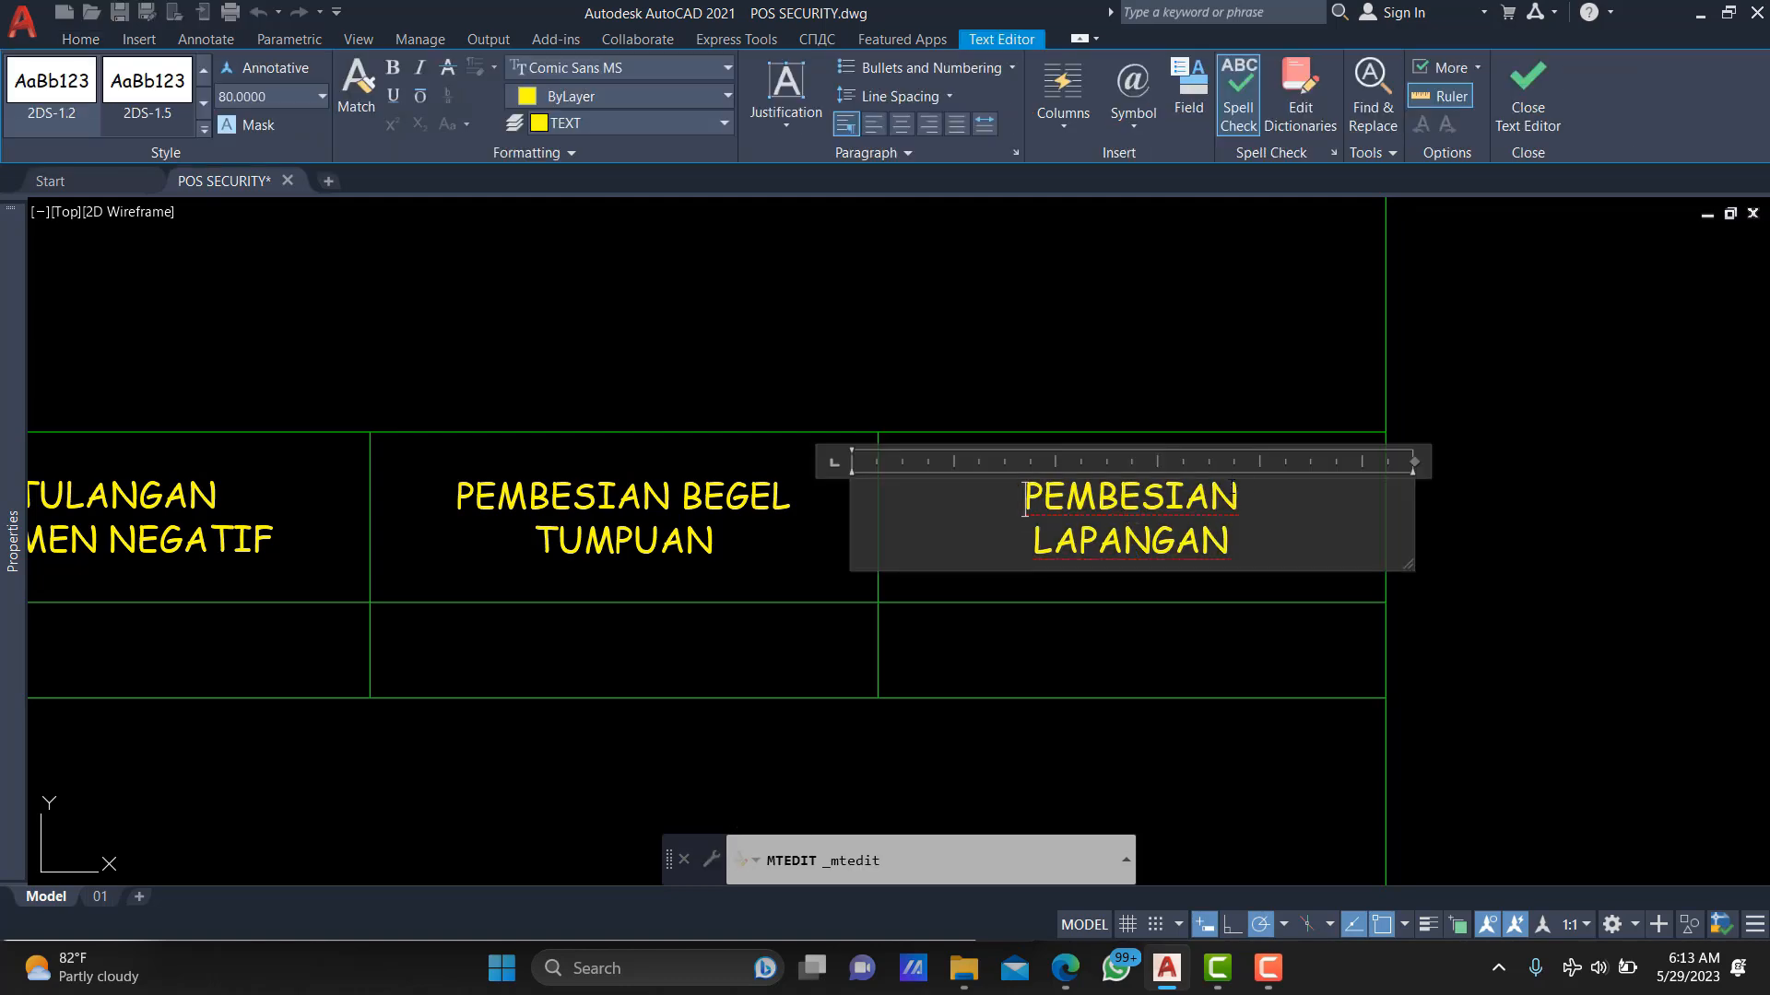
{"action": "type", "text": "BEGEL"}
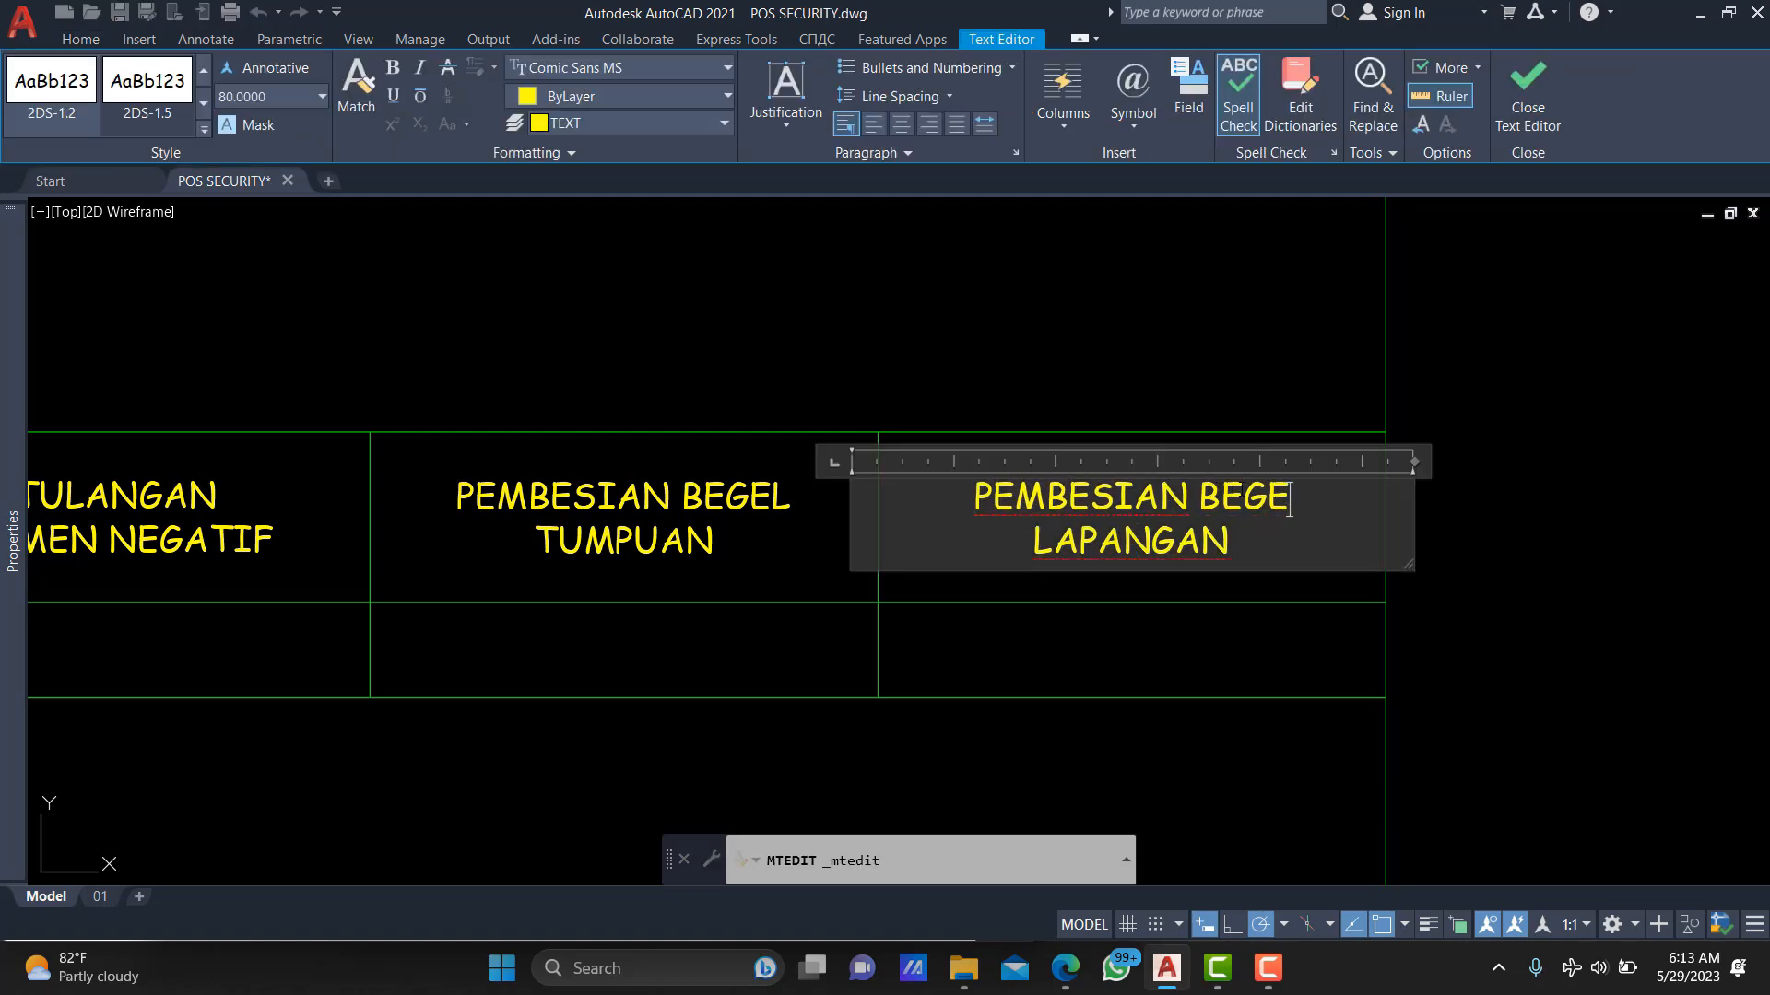
{"action": "left_click", "coordinate": [988, 377]}
Copy all four column headings into the lower row, from the middle of the upper cells to the middle of the lower cells.
{"action": "scroll", "coordinate": [1298, 443], "scroll_direction": "down", "scroll_amount": 4}
{"action": "middle_click_drag", "start_coordinate": [849, 466], "coordinate": [1405, 476]}
{"action": "middle_click_drag", "start_coordinate": [1284, 497], "coordinate": [1004, 466]}
{"action": "left_click", "coordinate": [956, 444]}
{"action": "left_click", "coordinate": [1132, 446]}
{"action": "left_click", "coordinate": [1268, 444]}
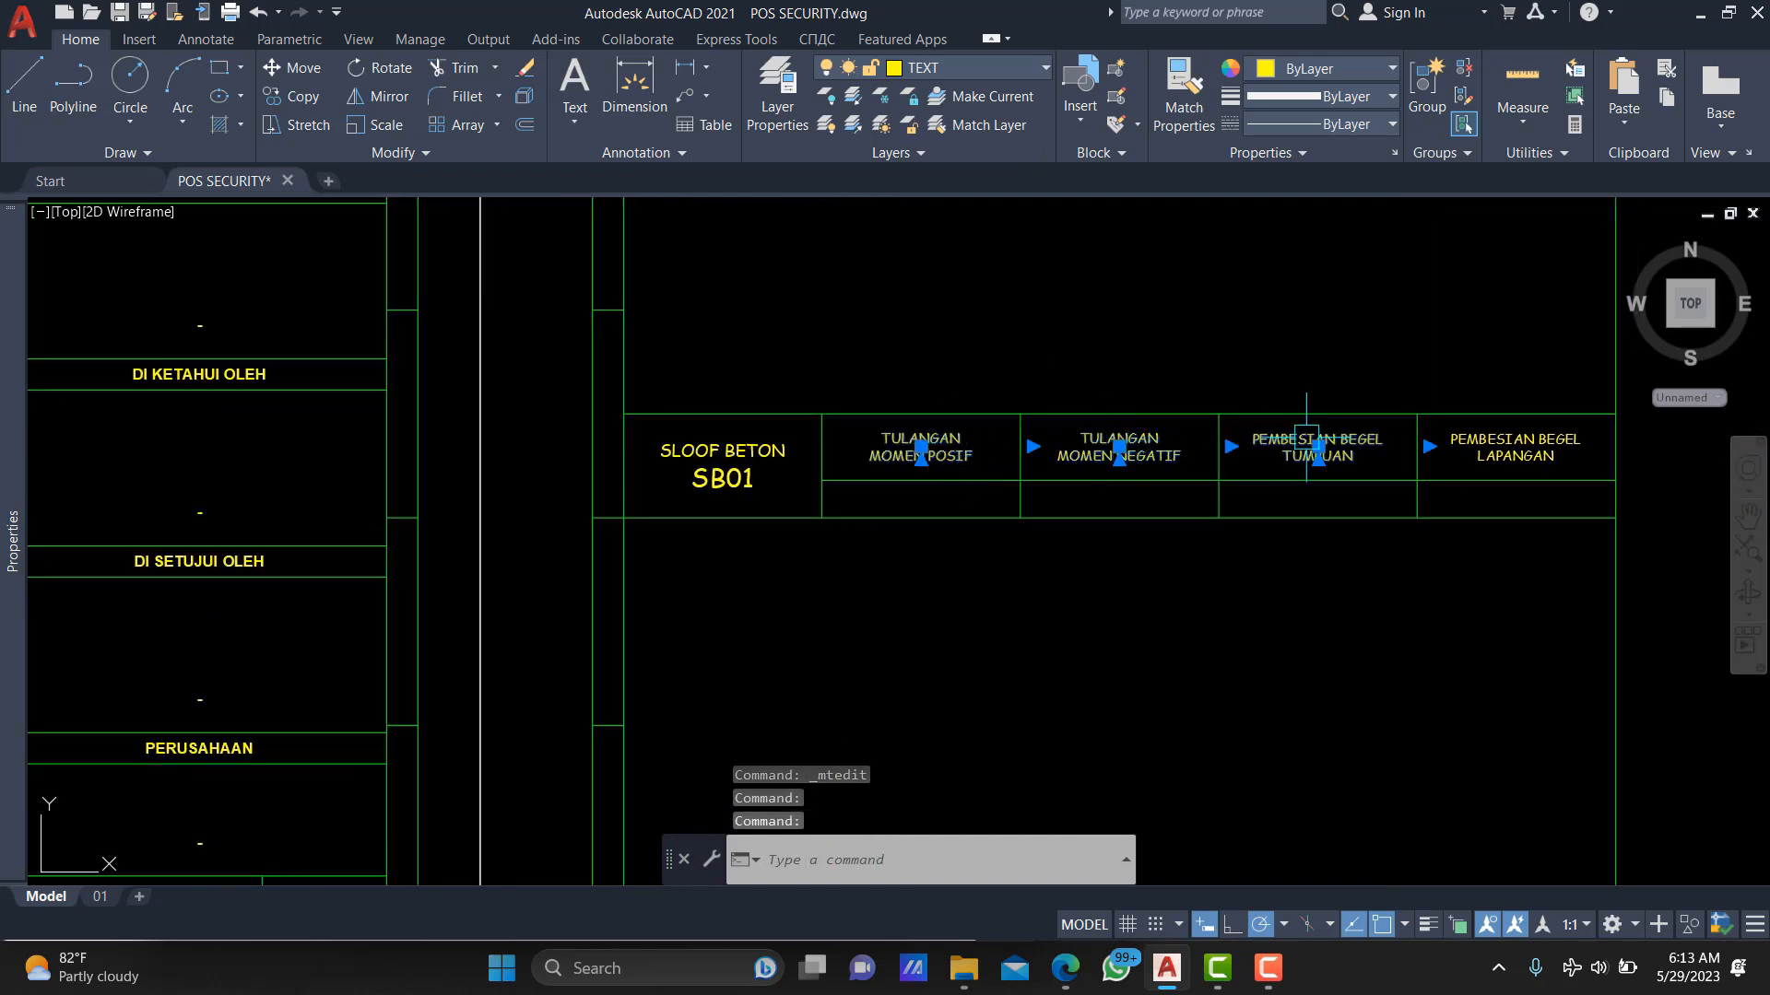
{"action": "left_click", "coordinate": [1477, 460]}
{"action": "type", "text": "c"}
{"action": "middle_click_drag", "start_coordinate": [1481, 441], "coordinate": [1446, 433]}
{"action": "type", "text": "o"}
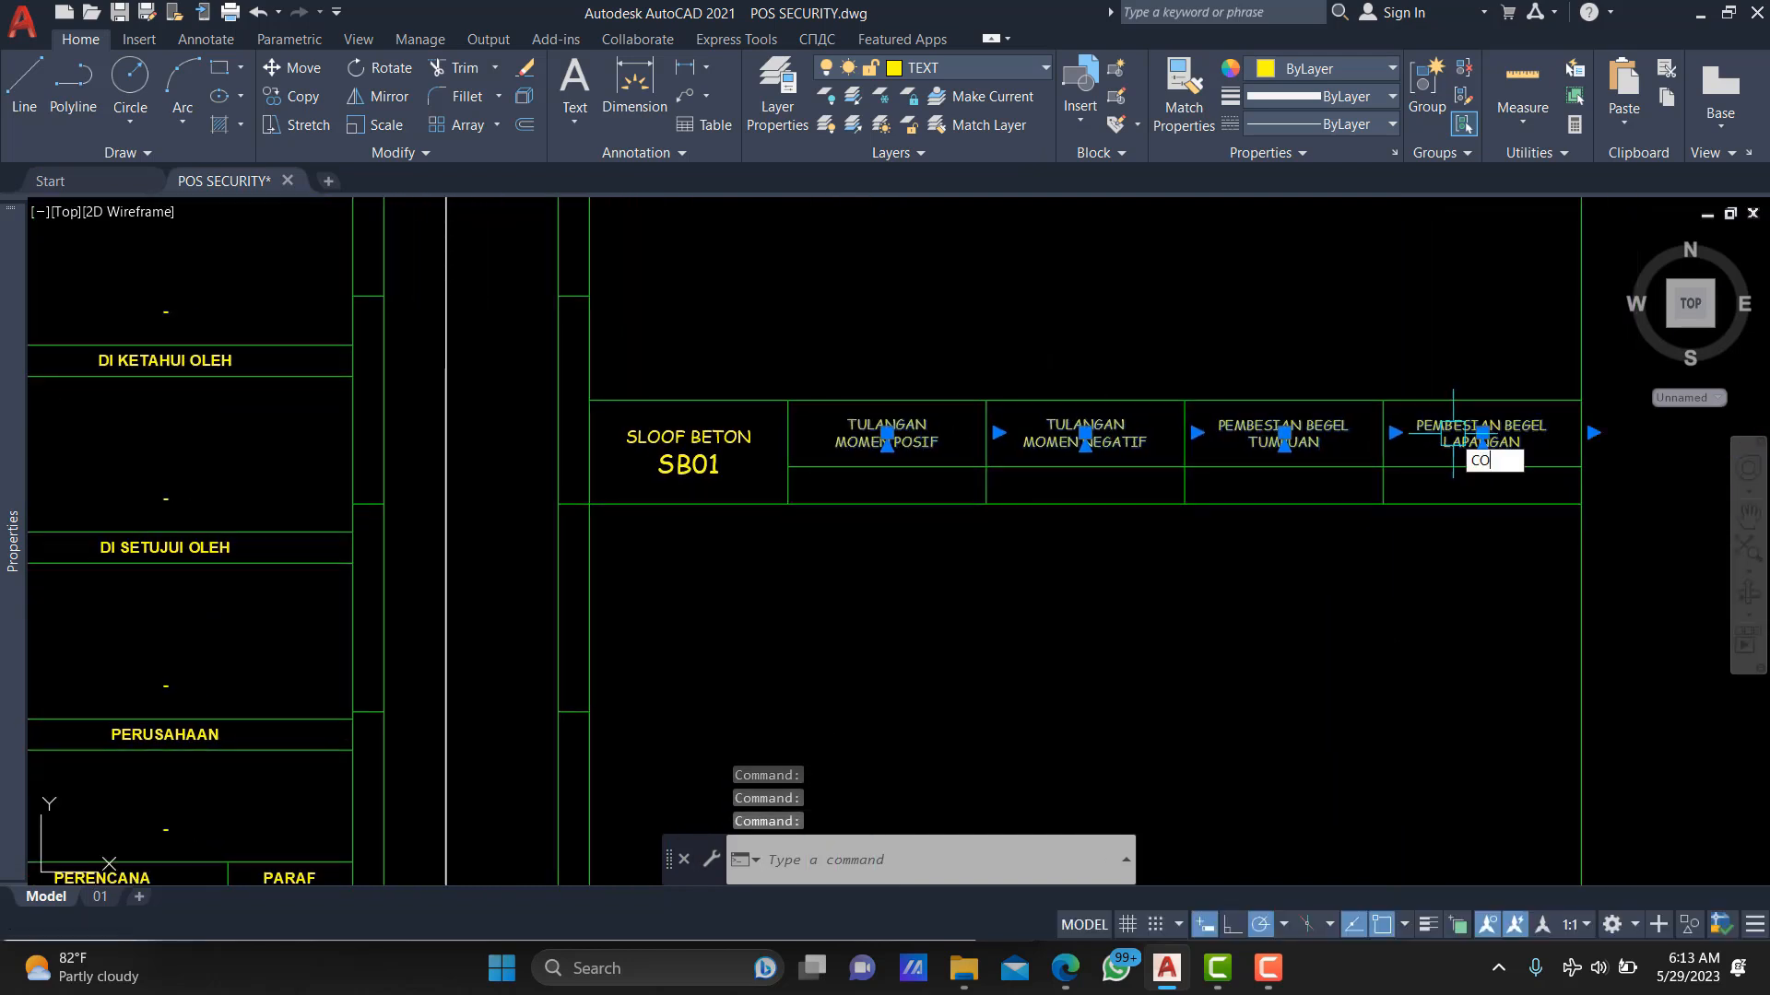
{"action": "key", "text": "Return"}
{"action": "scroll", "coordinate": [1438, 433], "scroll_direction": "up", "scroll_amount": 4}
{"action": "type", "text": "m2p"}
{"action": "key", "text": "Return"}
{"action": "left_click", "coordinate": [1370, 368]}
{"action": "left_click", "coordinate": [1371, 538]}
{"action": "type", "text": "m2p"}
{"action": "key", "text": "Return"}
{"action": "left_click", "coordinate": [1370, 537]}
{"action": "left_click", "coordinate": [1370, 537]}
{"action": "scroll", "coordinate": [1371, 537], "scroll_direction": "down", "scroll_amount": 4}
{"action": "key", "text": "Escape"}
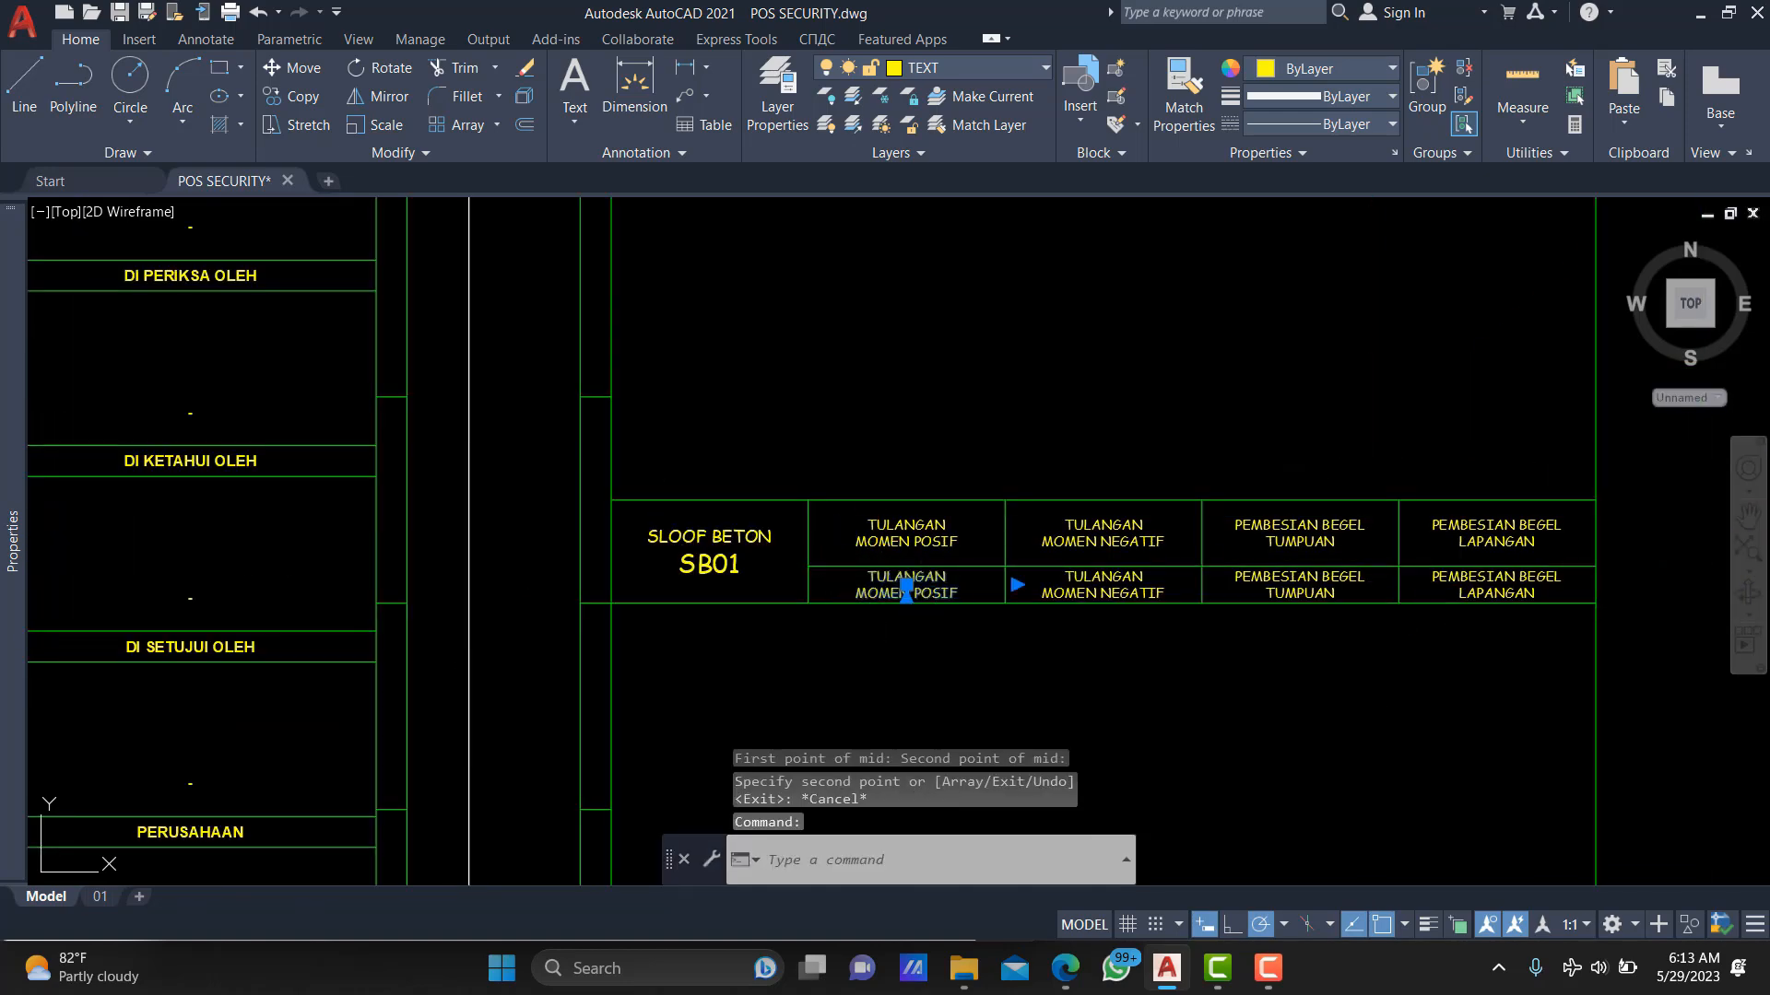
Replace the copied text in the lower cell under TULANGAN MOMEN POSIF with XXX at text height 50.
{"action": "double_click", "coordinate": [906, 588]}
{"action": "type", "text": "XX"}
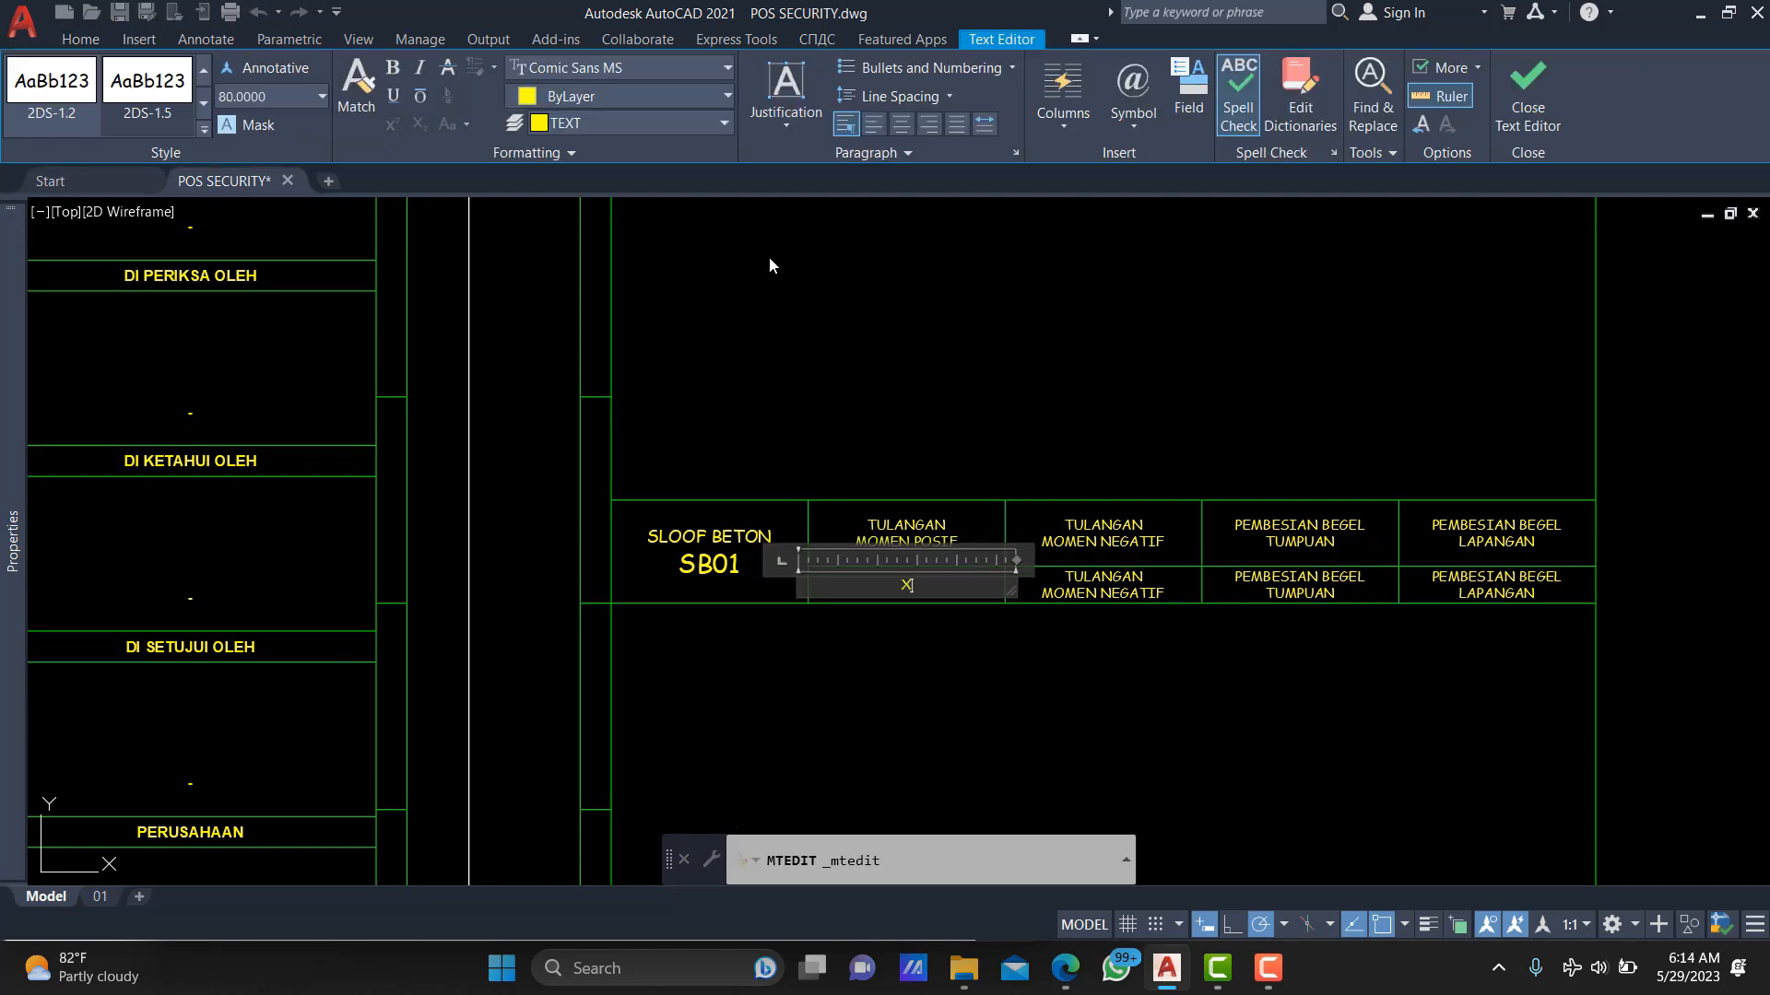
{"action": "left_click", "coordinate": [291, 96]}
{"action": "type", "text": "50"}
{"action": "key", "text": "Return"}
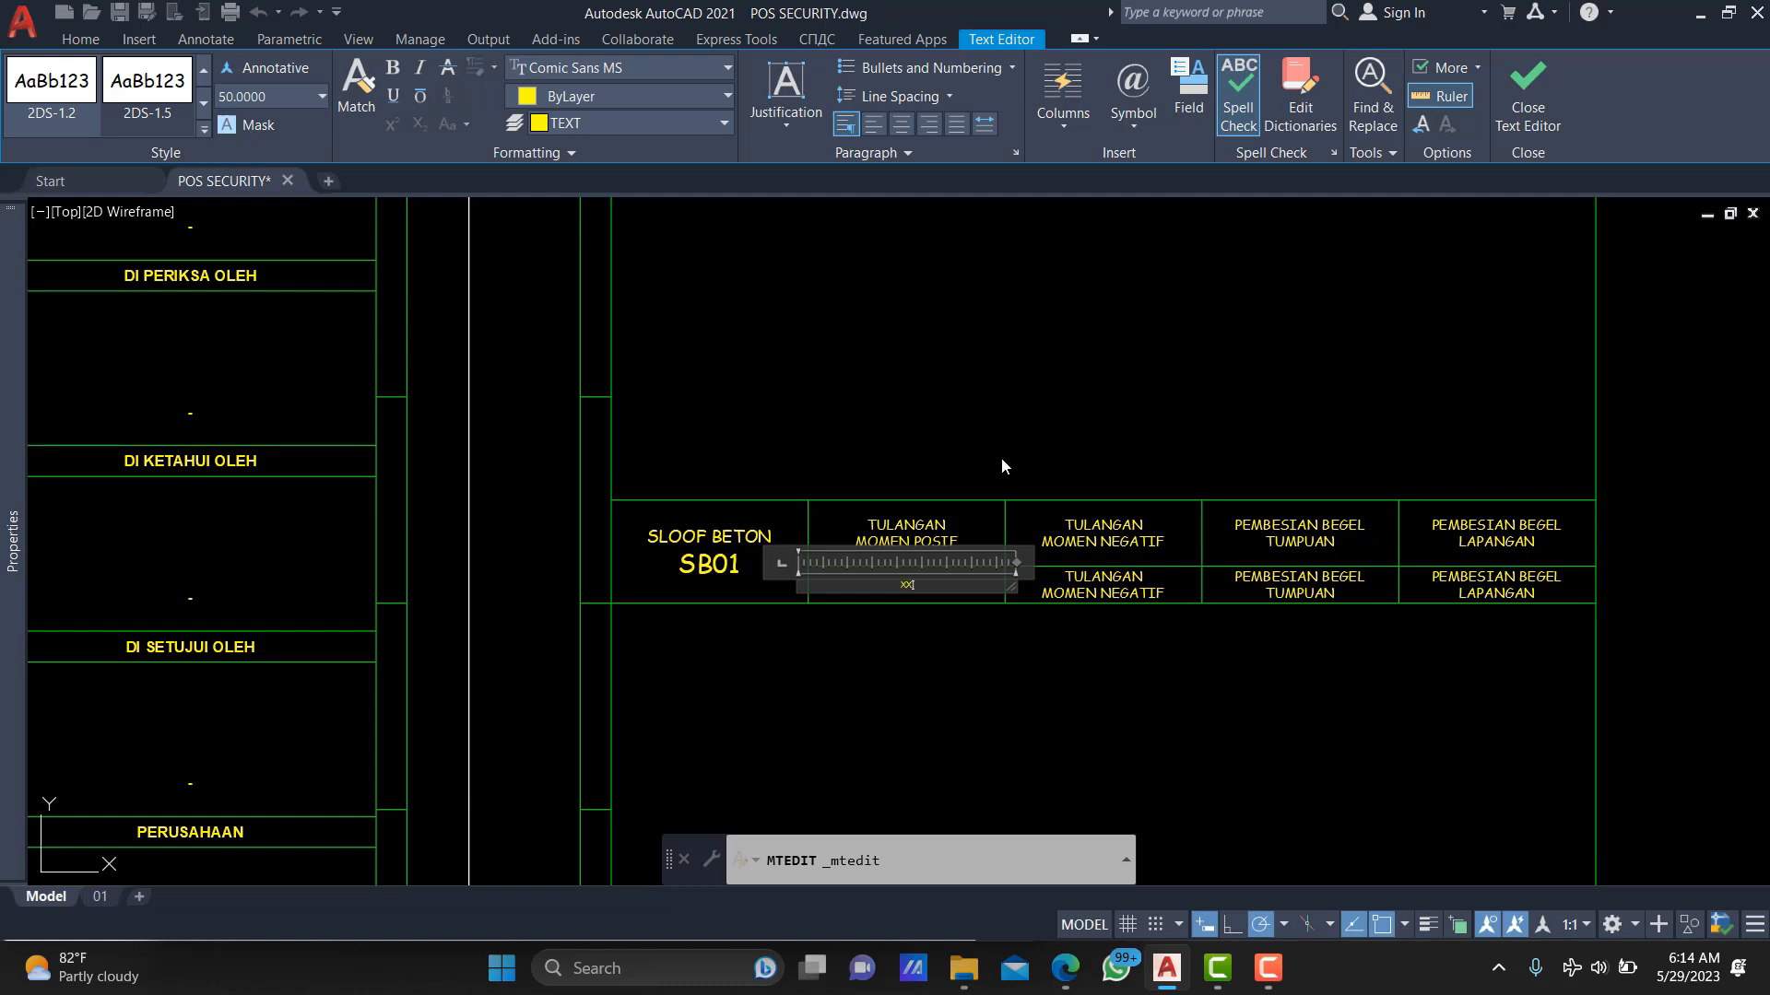
{"action": "left_click", "coordinate": [967, 446]}
Erase the three remaining heading copies from the lower row.
{"action": "scroll", "coordinate": [1082, 636], "scroll_direction": "up", "scroll_amount": 3}
{"action": "left_click", "coordinate": [821, 415]}
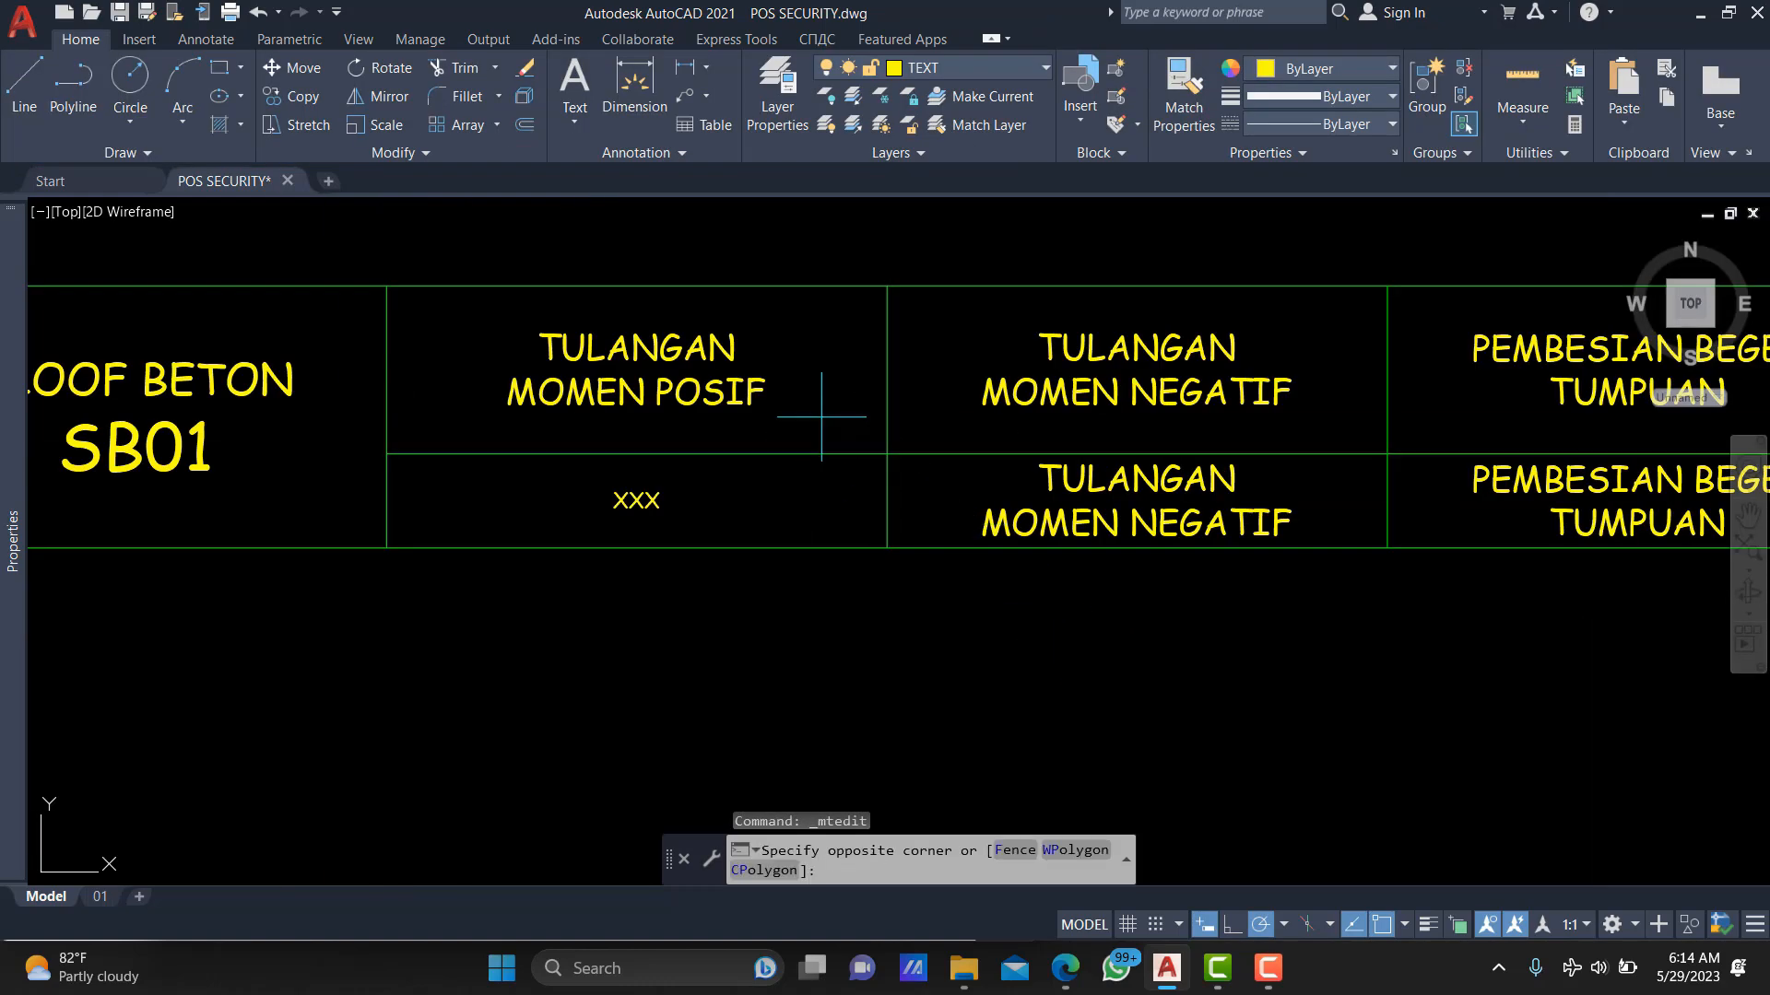
{"action": "scroll", "coordinate": [947, 482], "scroll_direction": "down", "scroll_amount": 2}
{"action": "middle_click_drag", "start_coordinate": [1683, 601], "coordinate": [1173, 527]}
{"action": "left_click", "coordinate": [1429, 553]}
{"action": "type", "text": "E"}
{"action": "key", "text": "Return"}
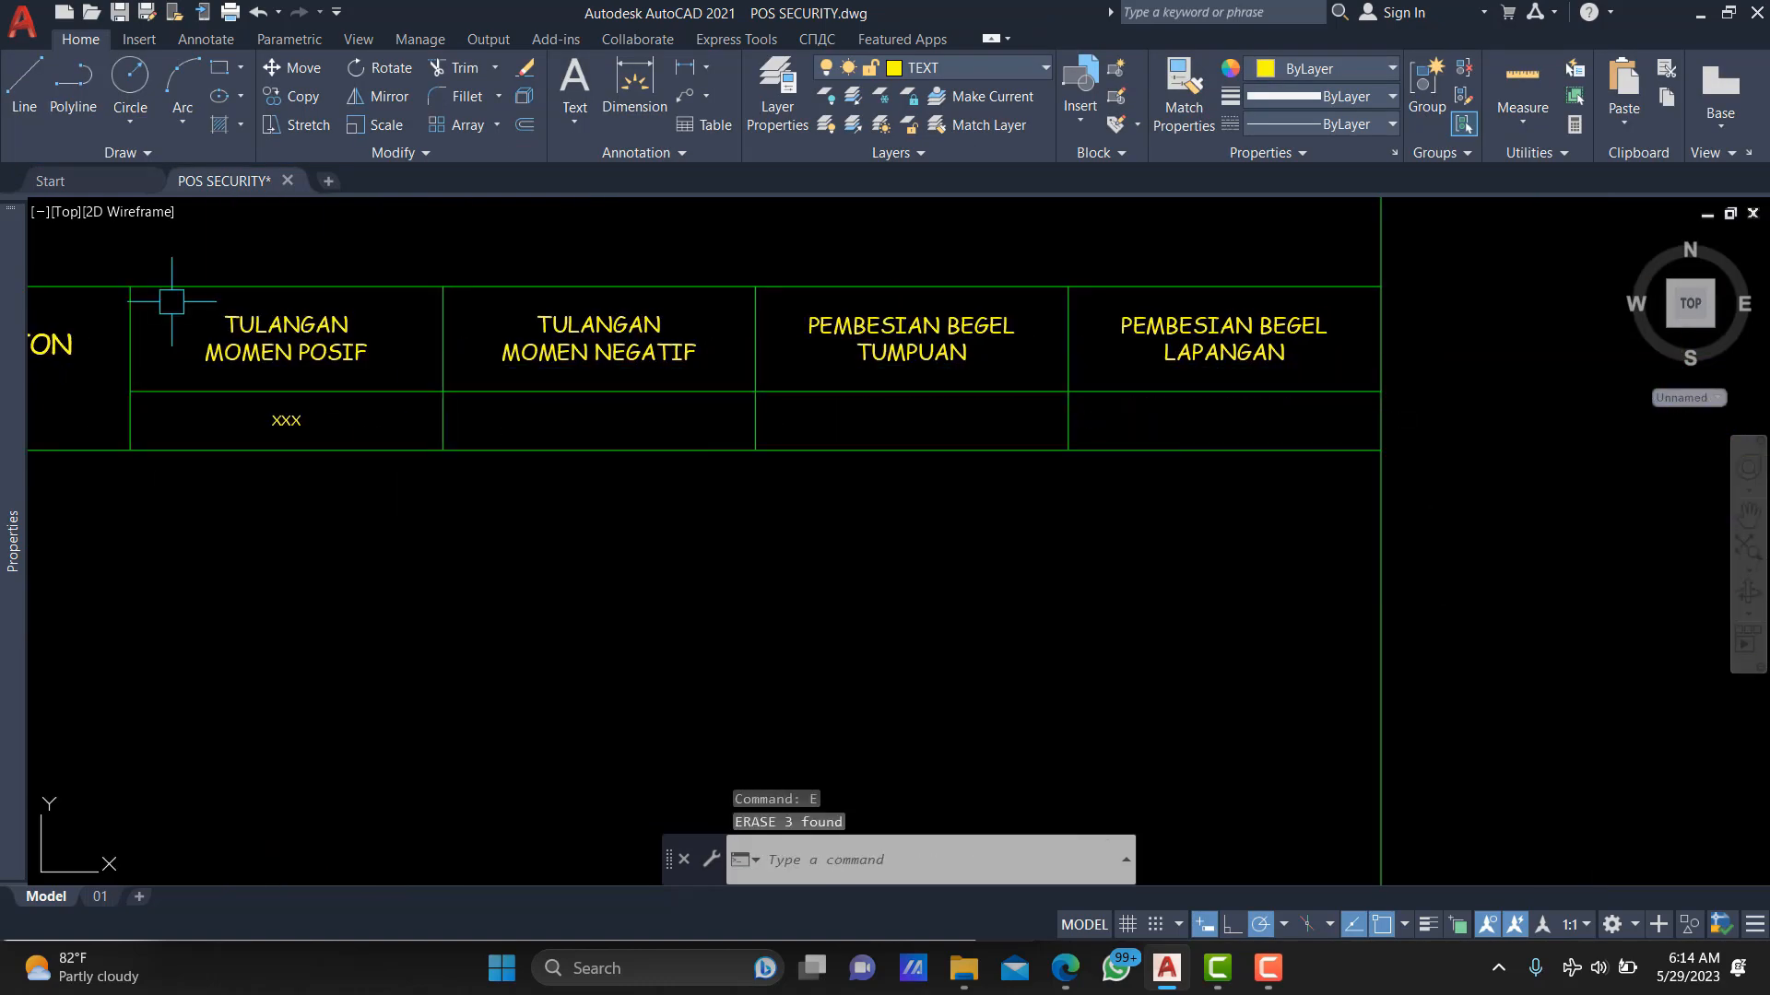
Copy the XXX placeholder as a 4-item array across the lower cells of the table.
{"action": "left_click", "coordinate": [306, 417]}
{"action": "type", "text": "CO"}
{"action": "key", "text": "Return"}
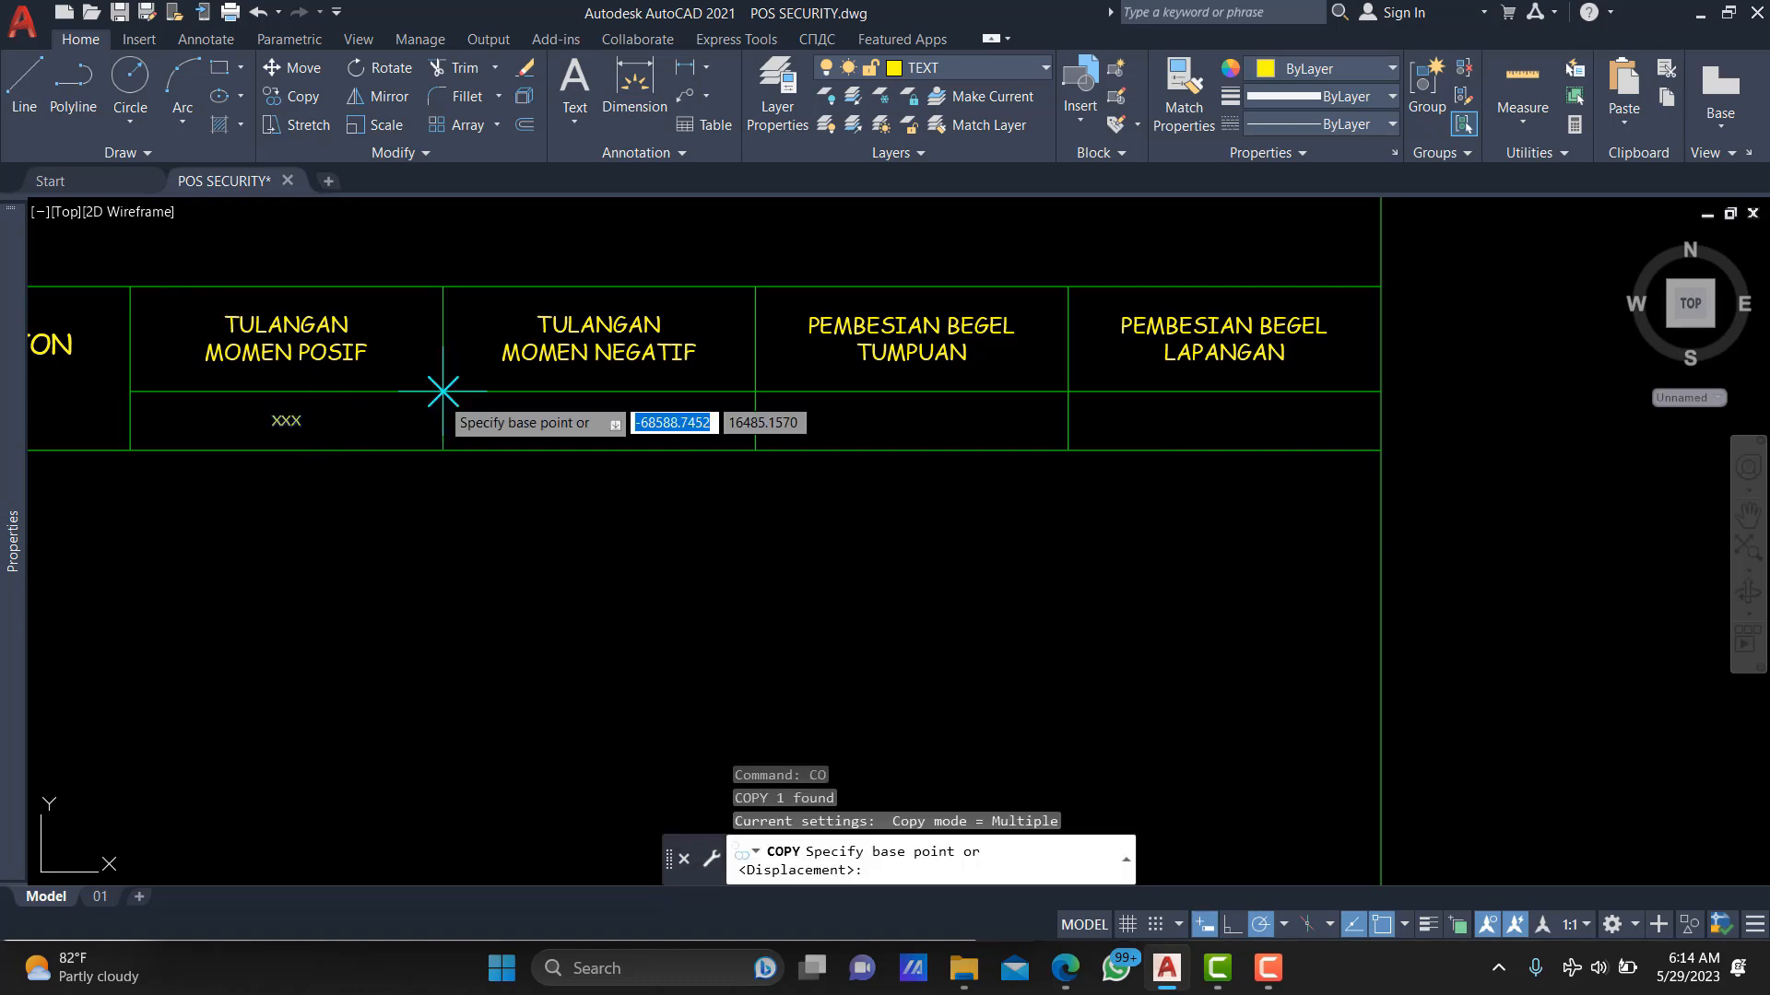
{"action": "left_click", "coordinate": [445, 391]}
{"action": "type", "text": "AR"}
{"action": "key", "text": "Return"}
{"action": "type", "text": "4"}
{"action": "key", "text": "Return"}
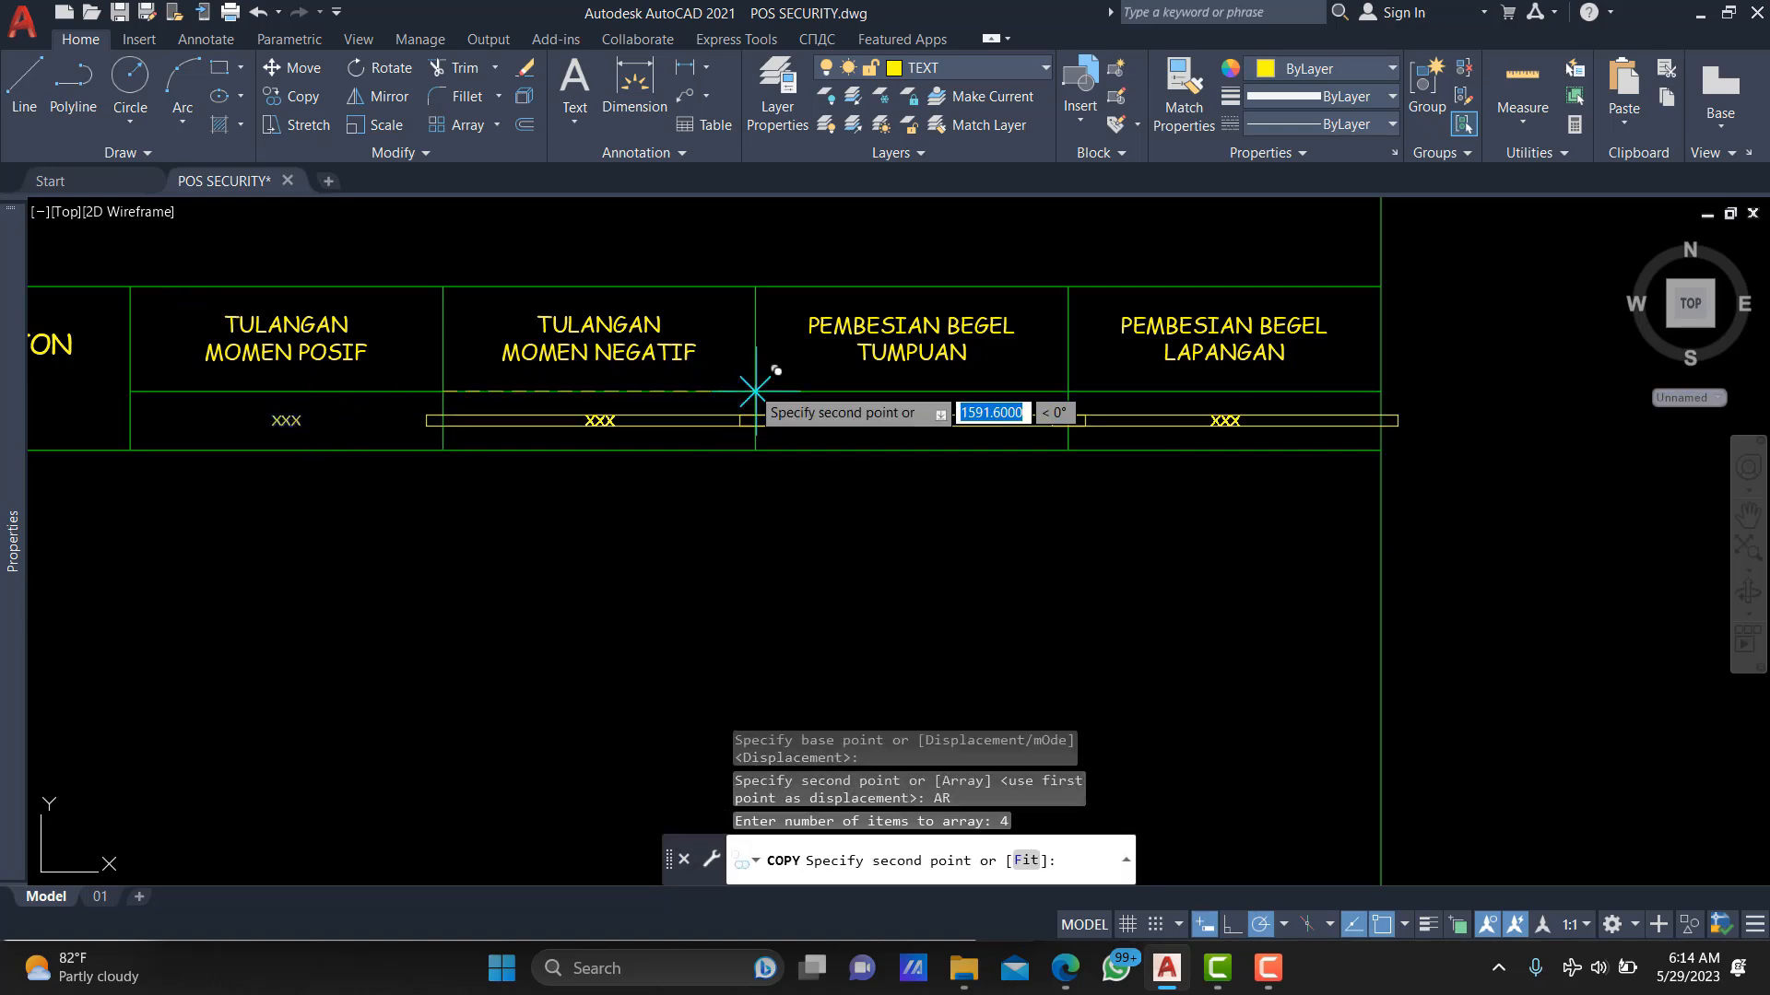
{"action": "key", "text": "Escape"}
Make SECTION the current layer.
{"action": "scroll", "coordinate": [1097, 415], "scroll_direction": "down", "scroll_amount": 3}
{"action": "mouse_move", "coordinate": [1097, 415]}
{"action": "middle_mouse_down"}
{"action": "mouse_move", "coordinate": [1134, 437]}
{"action": "mouse_move", "coordinate": [1061, 603]}
{"action": "middle_mouse_up"}
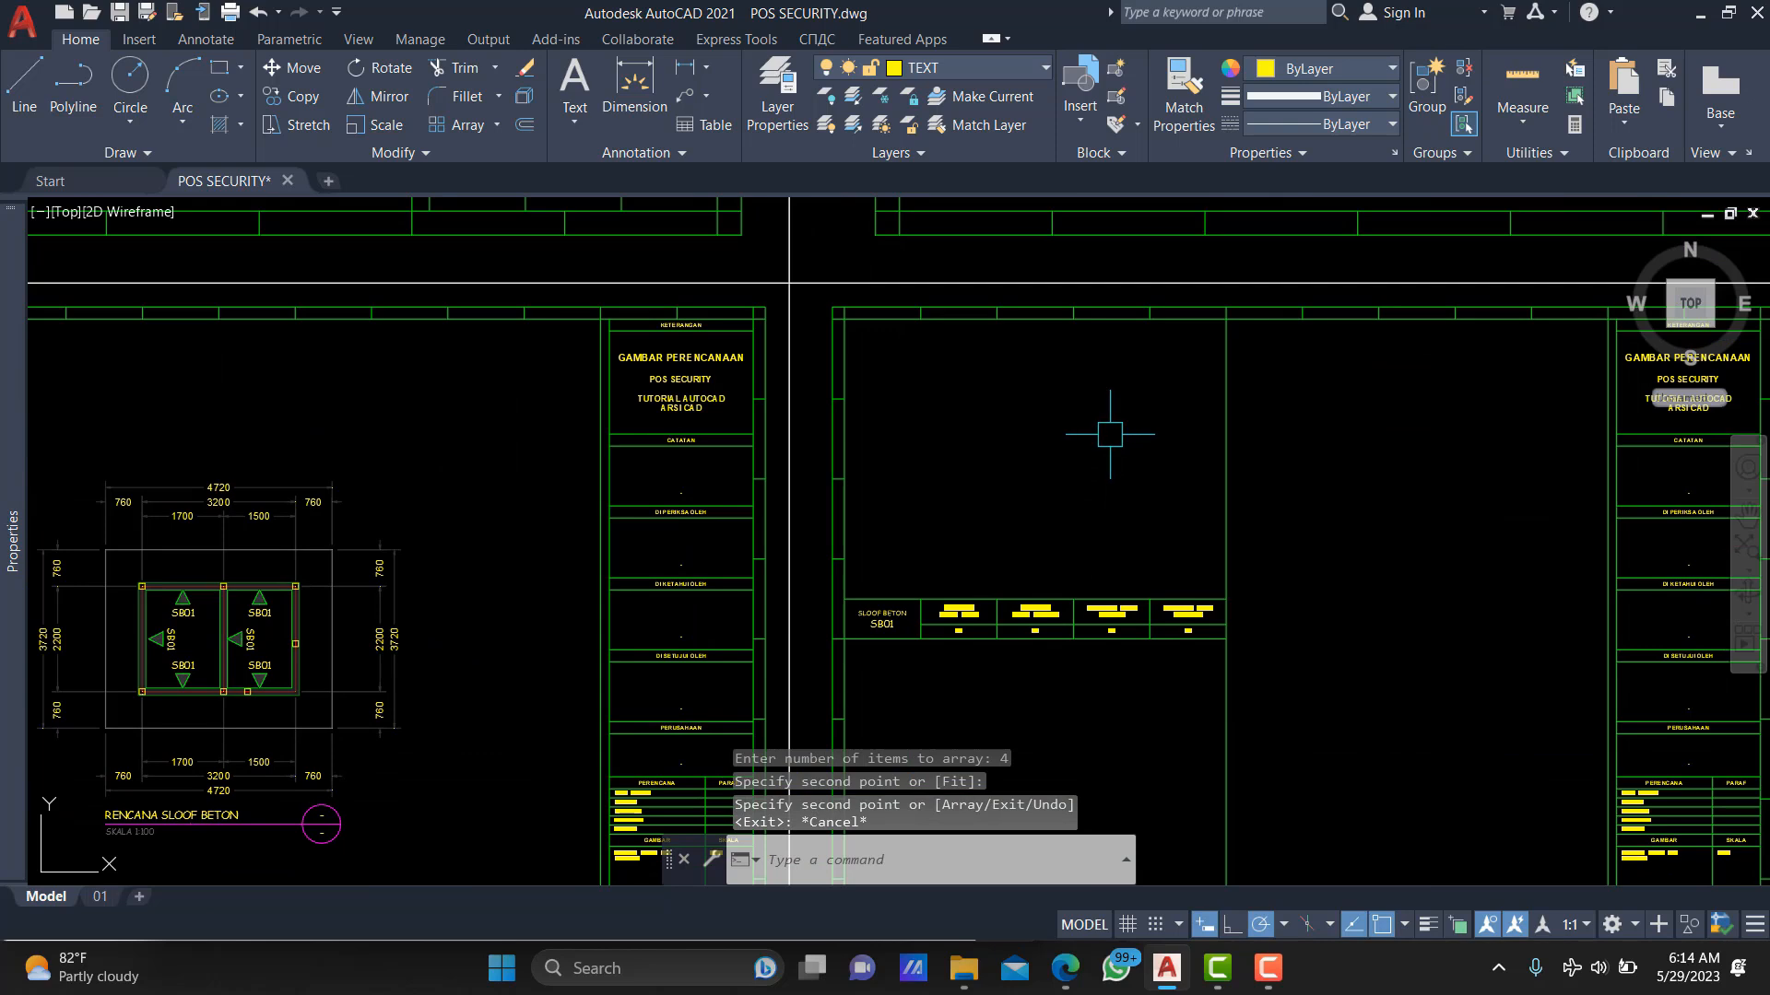
{"action": "left_click", "coordinate": [960, 68]}
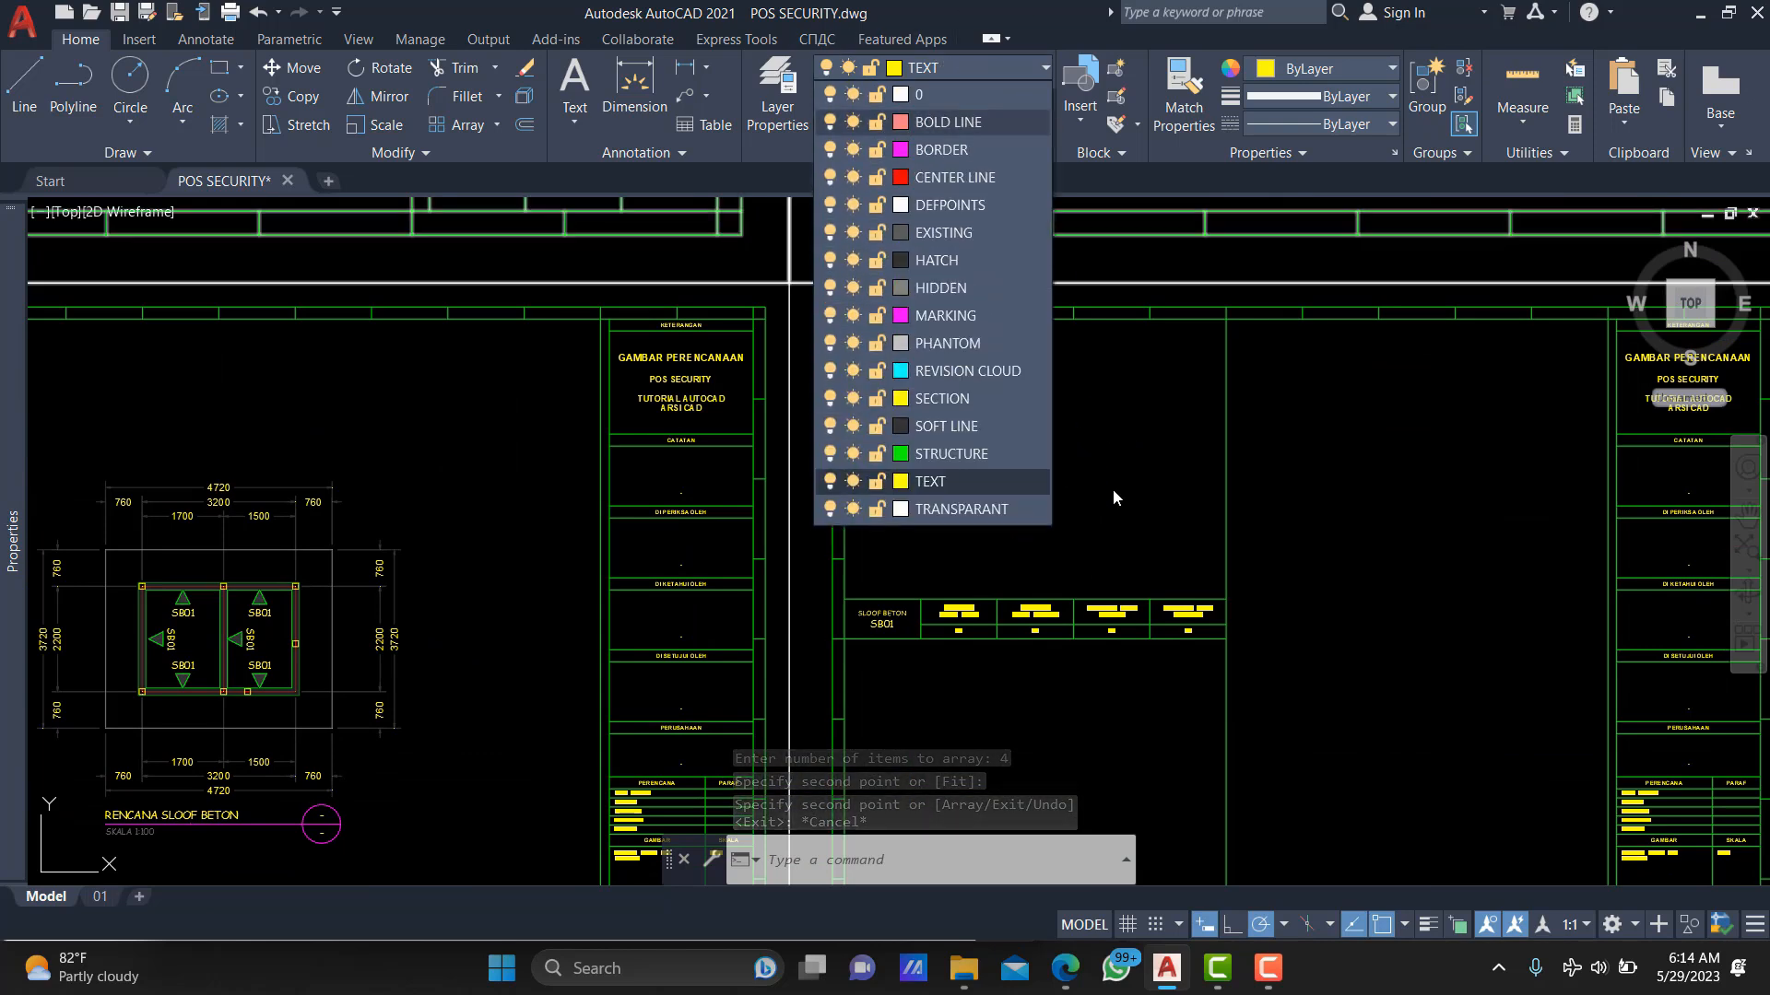
{"action": "left_click", "coordinate": [986, 400]}
Check the sloof size on the foundation detail and draw a 150 by 250 rectangle in the empty area above the SB01 table.
{"action": "scroll", "coordinate": [922, 415], "scroll_direction": "down", "scroll_amount": 5}
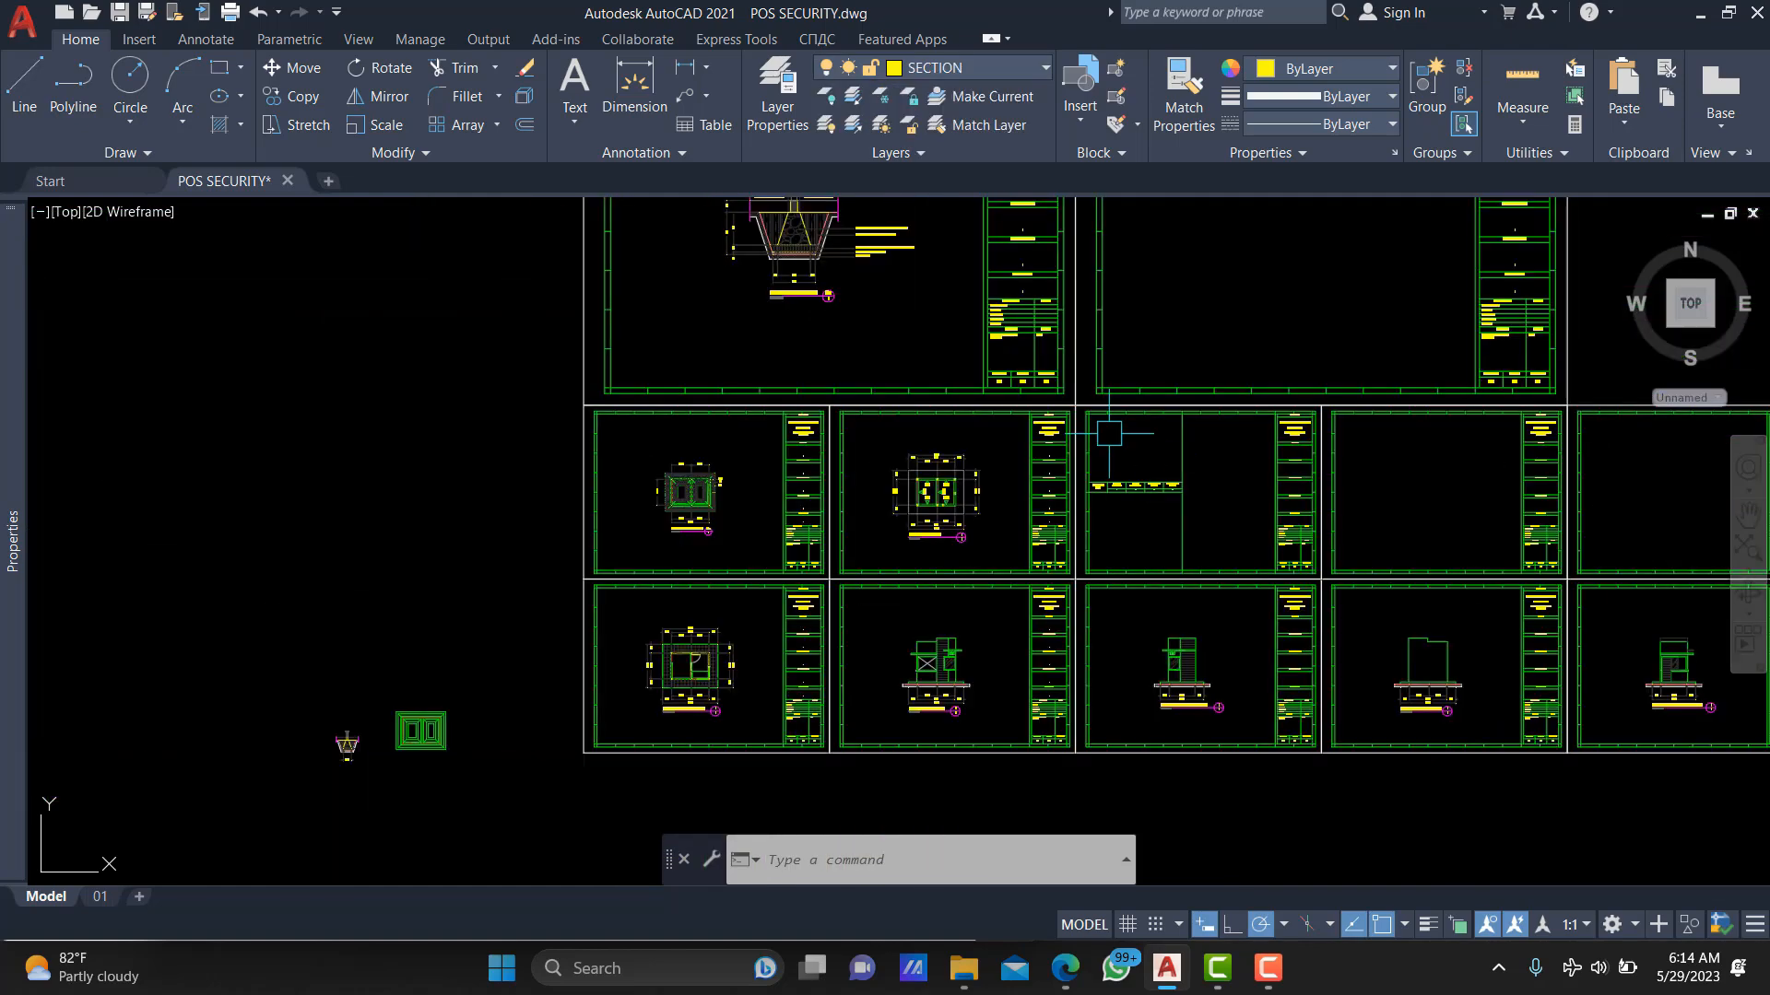
{"action": "scroll", "coordinate": [895, 307], "scroll_direction": "up", "scroll_amount": 6}
{"action": "scroll", "coordinate": [842, 379], "scroll_direction": "up", "scroll_amount": 2}
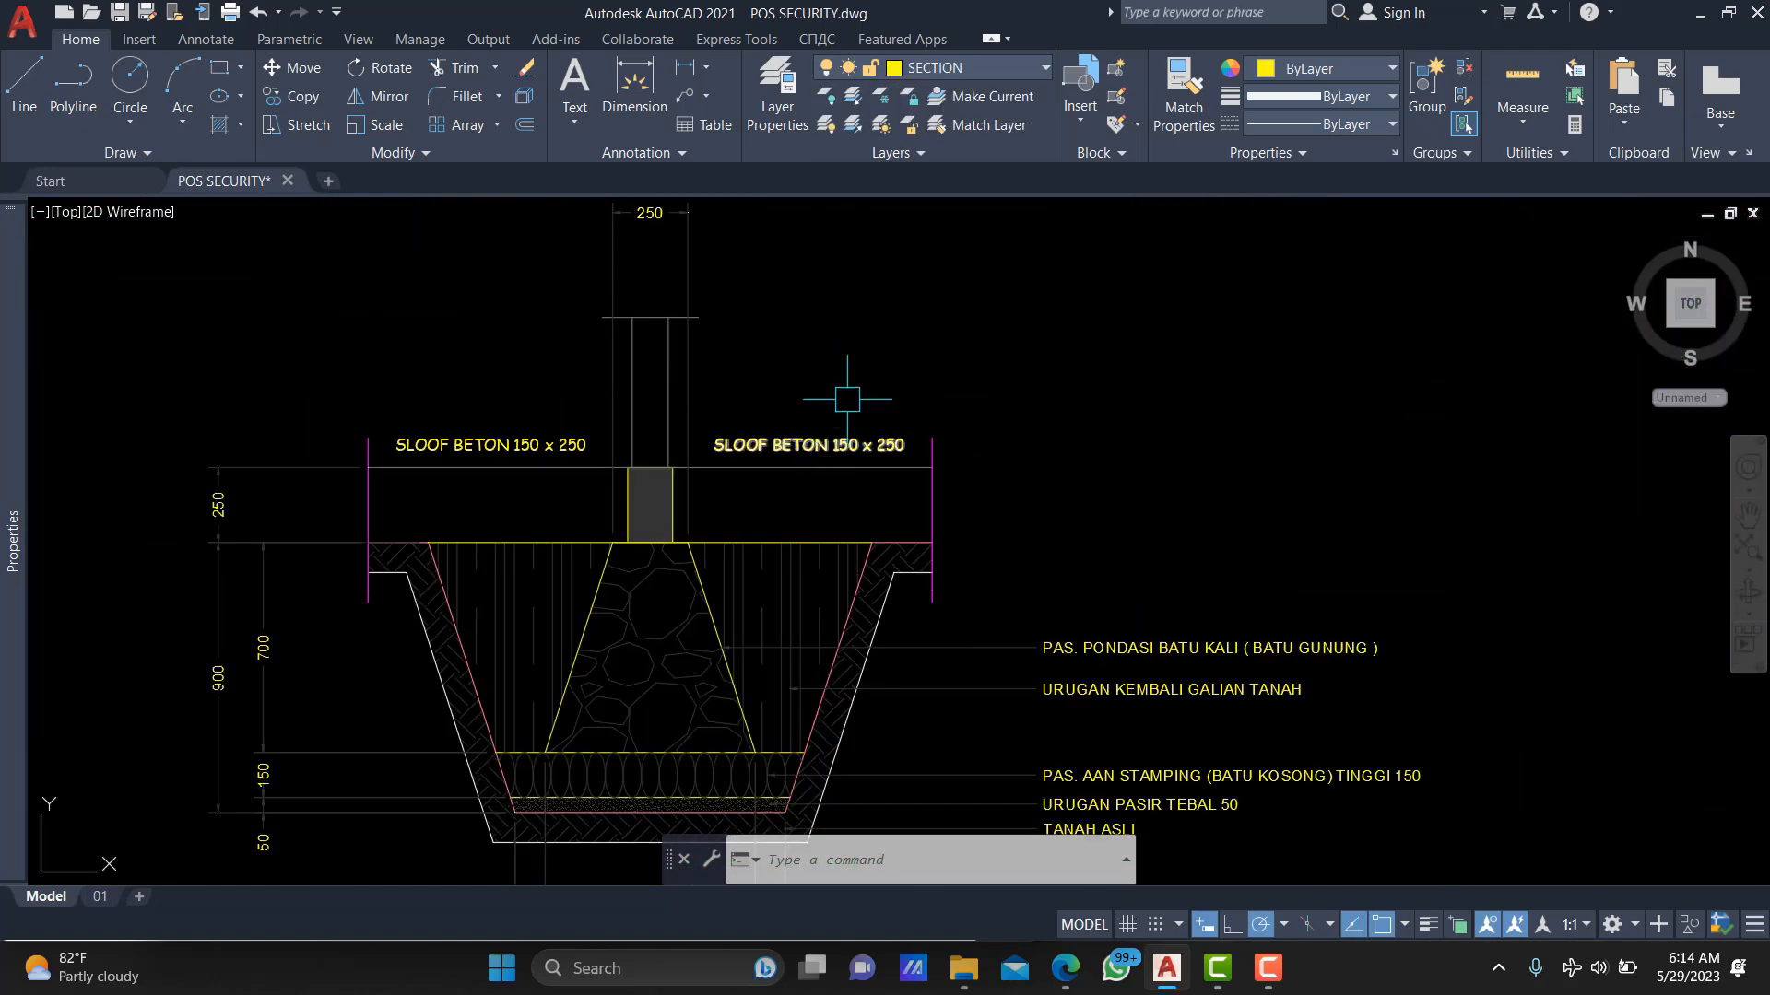
{"action": "scroll", "coordinate": [834, 392], "scroll_direction": "down", "scroll_amount": 10}
{"action": "type", "text": "RE"}
{"action": "key", "text": "Return"}
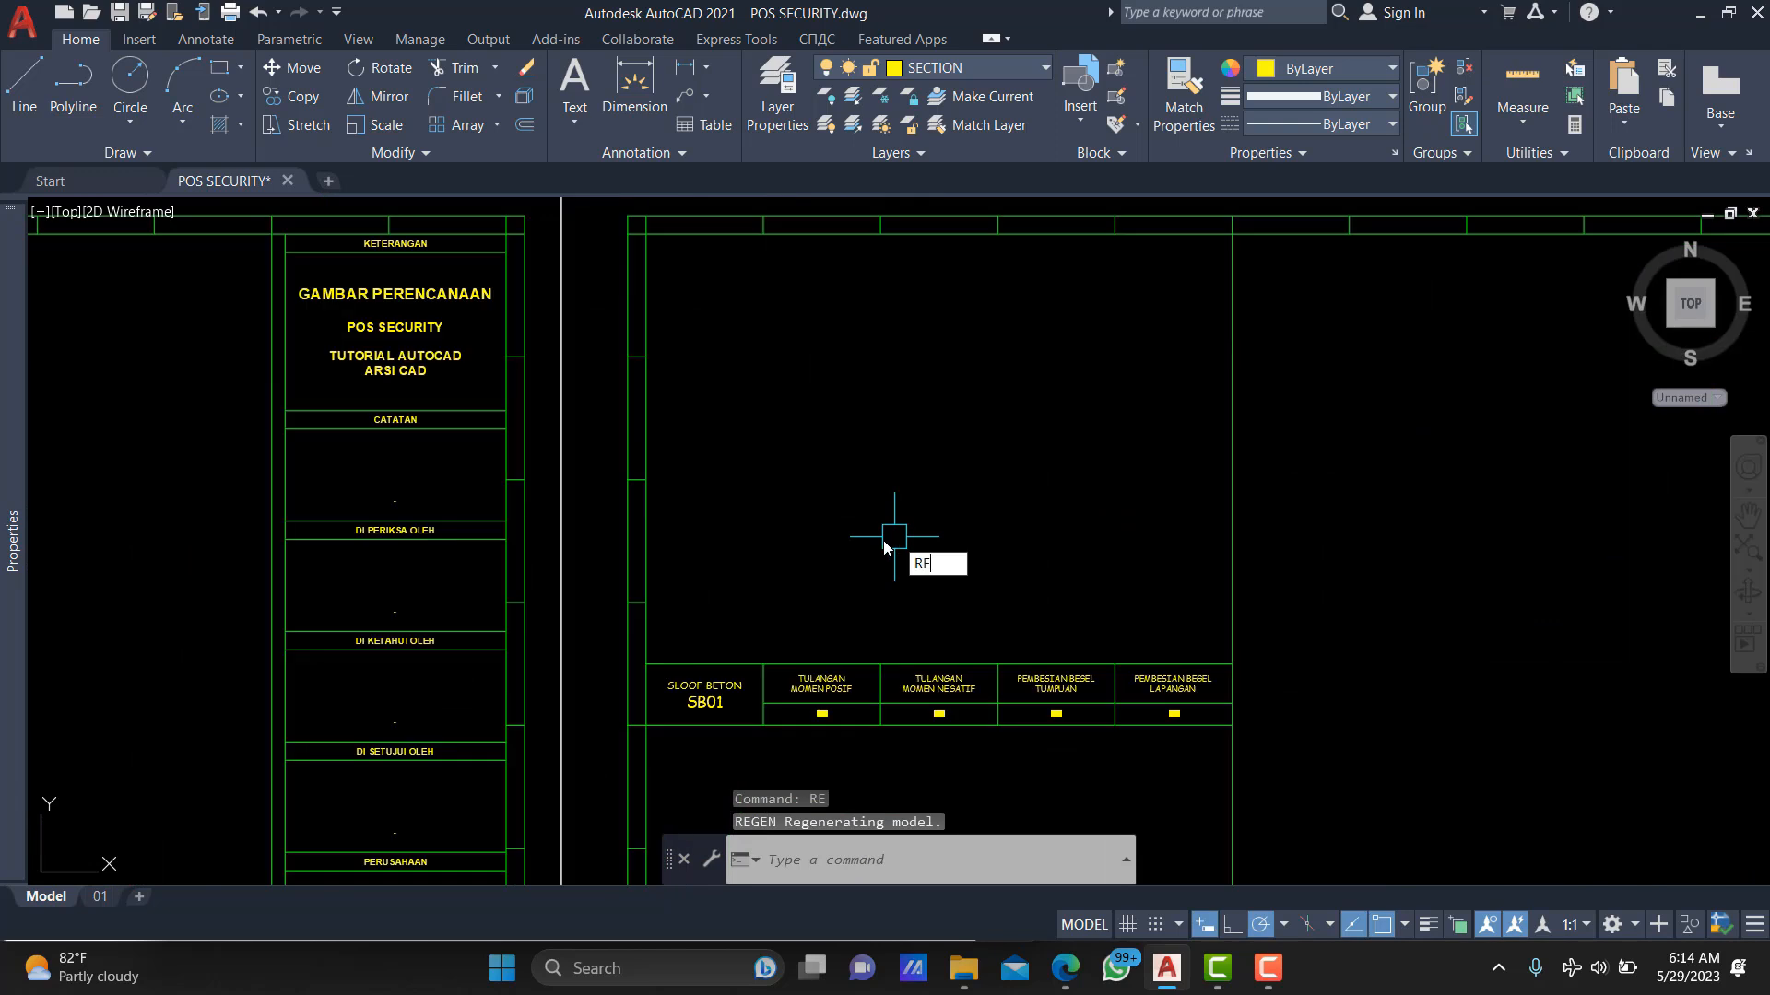
{"action": "type", "text": "rec"}
{"action": "key", "text": "Return"}
{"action": "left_click", "coordinate": [844, 510]}
{"action": "type", "text": "1"}
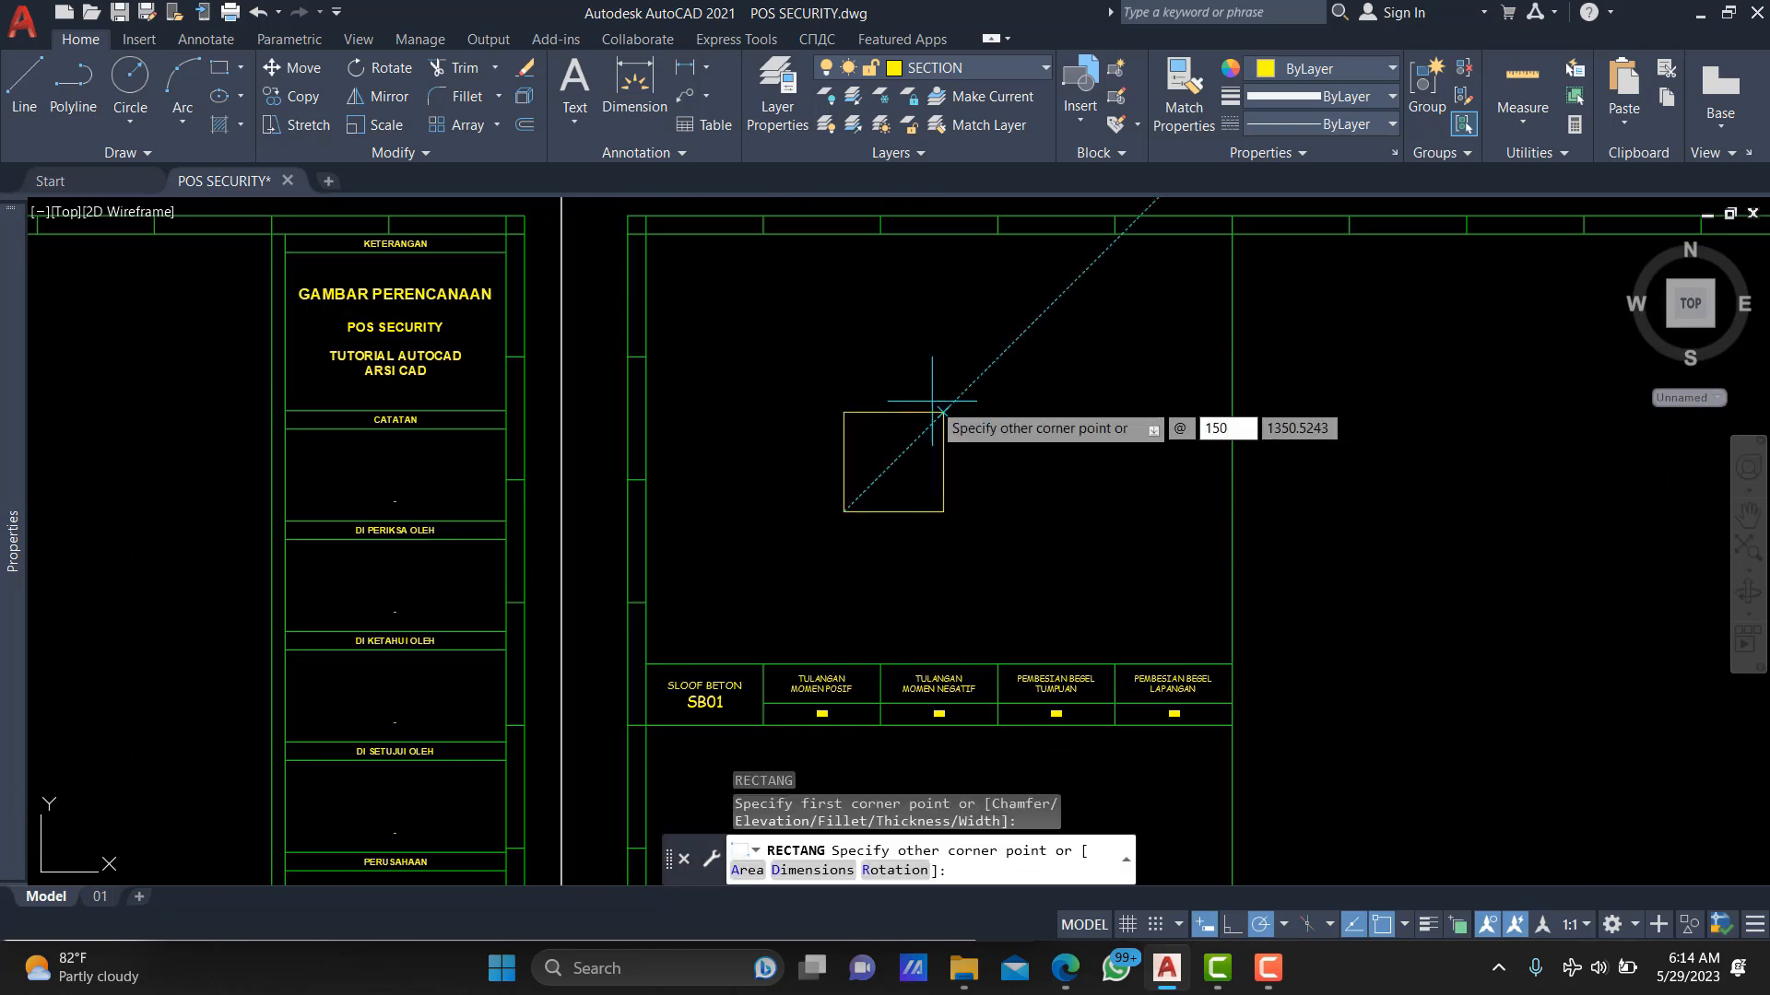
{"action": "type", "text": "50"}
{"action": "key", "text": "Tab"}
{"action": "type", "text": "25"}
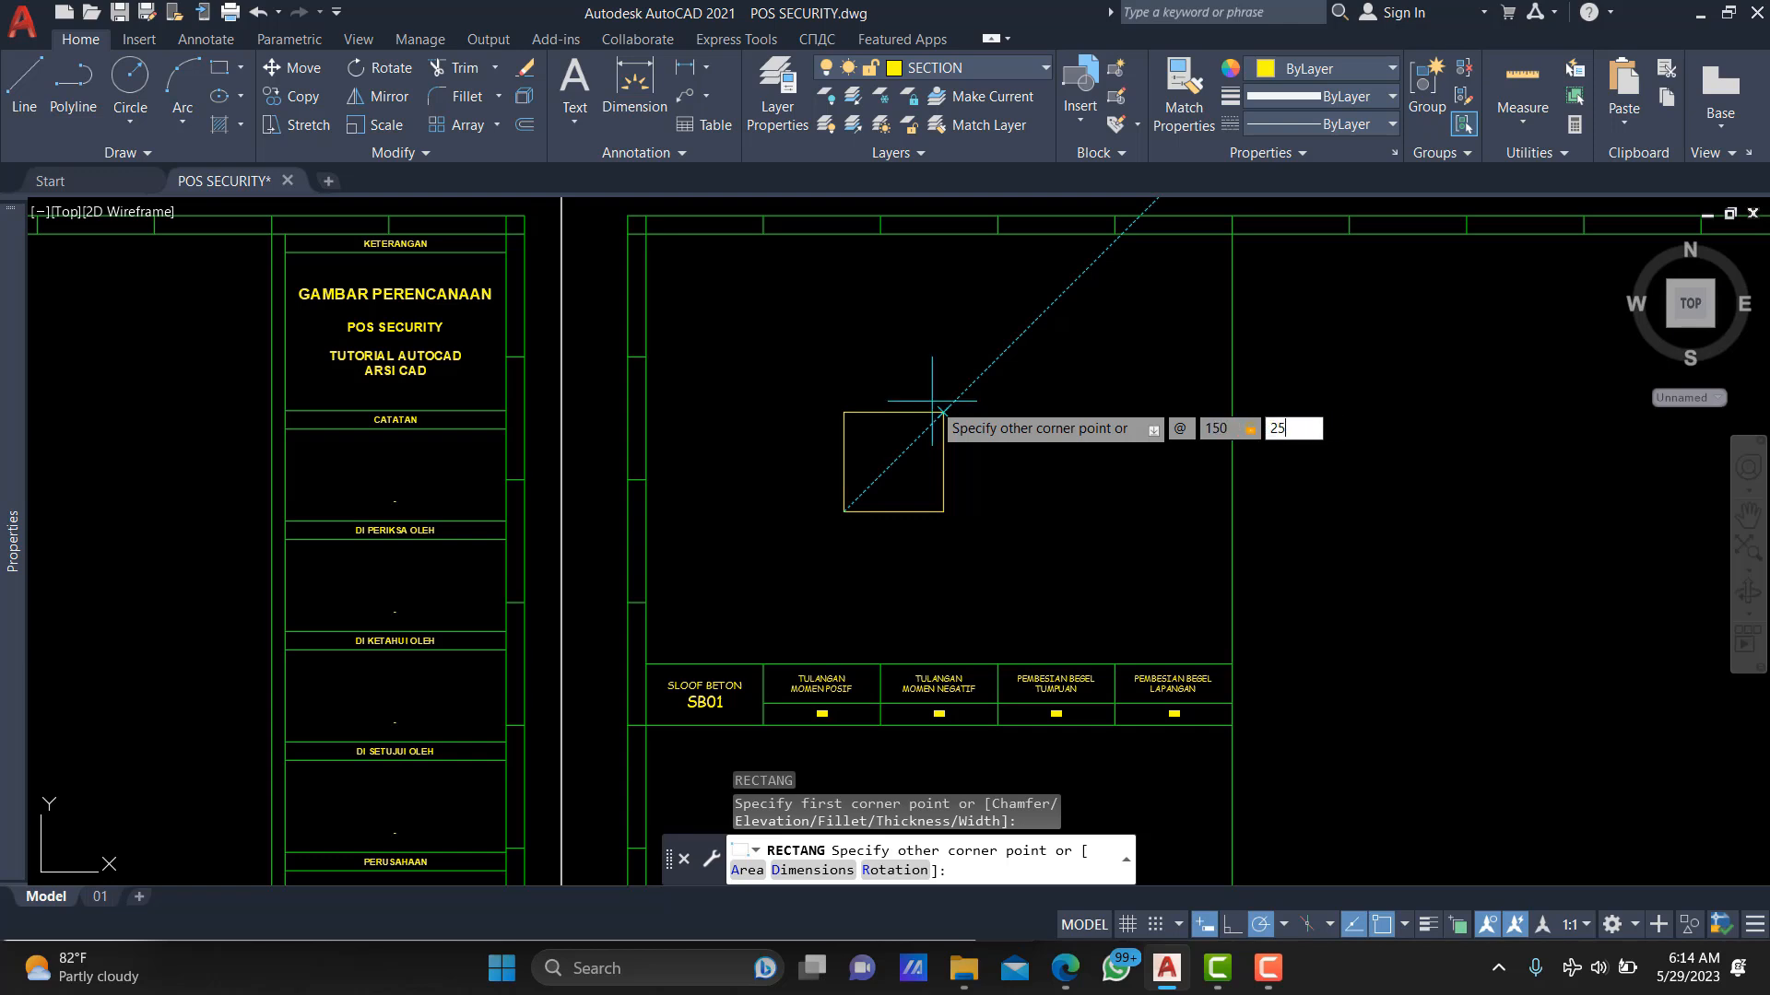
{"action": "type", "text": "0"}
{"action": "key", "text": "Return"}
{"action": "scroll", "coordinate": [906, 531], "scroll_direction": "up", "scroll_amount": 3}
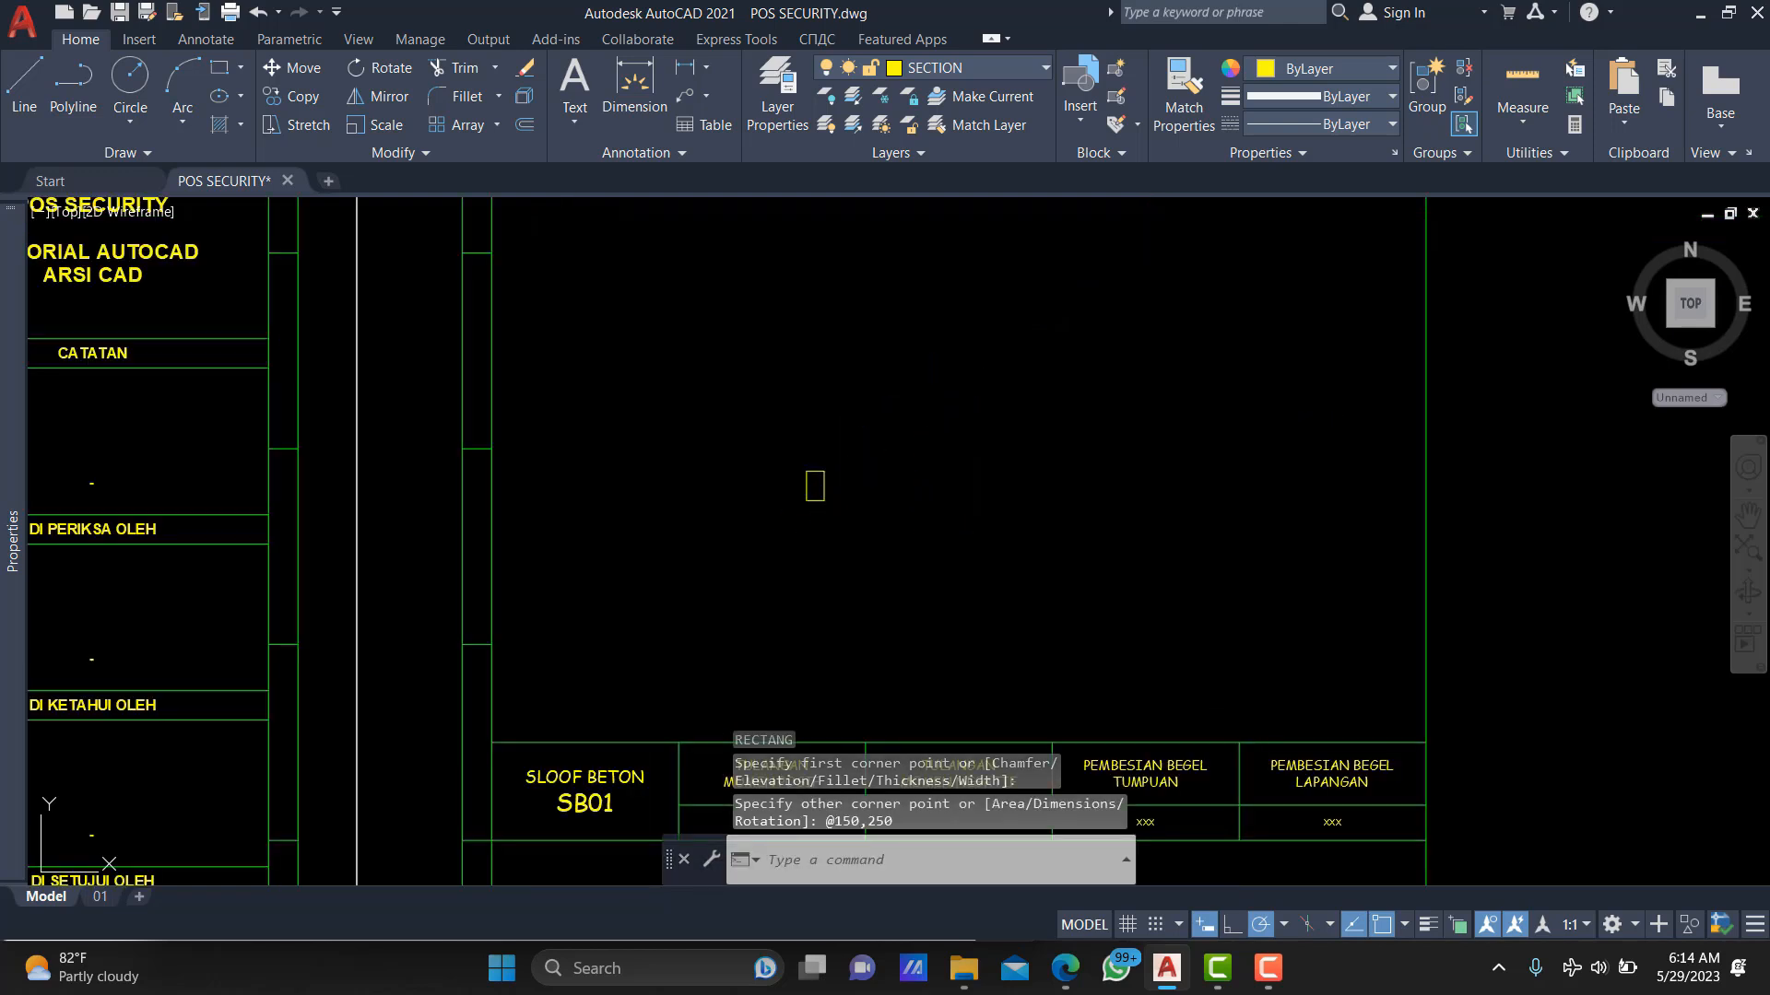
{"action": "left_click", "coordinate": [897, 425]}
{"action": "left_click", "coordinate": [750, 563]}
{"action": "scroll", "coordinate": [747, 490], "scroll_direction": "up", "scroll_amount": 3}
{"action": "key", "text": "Escape"}
{"action": "type", "text": "o"}
{"action": "key", "text": "Return"}
{"action": "scroll", "coordinate": [840, 396], "scroll_direction": "up", "scroll_amount": 3}
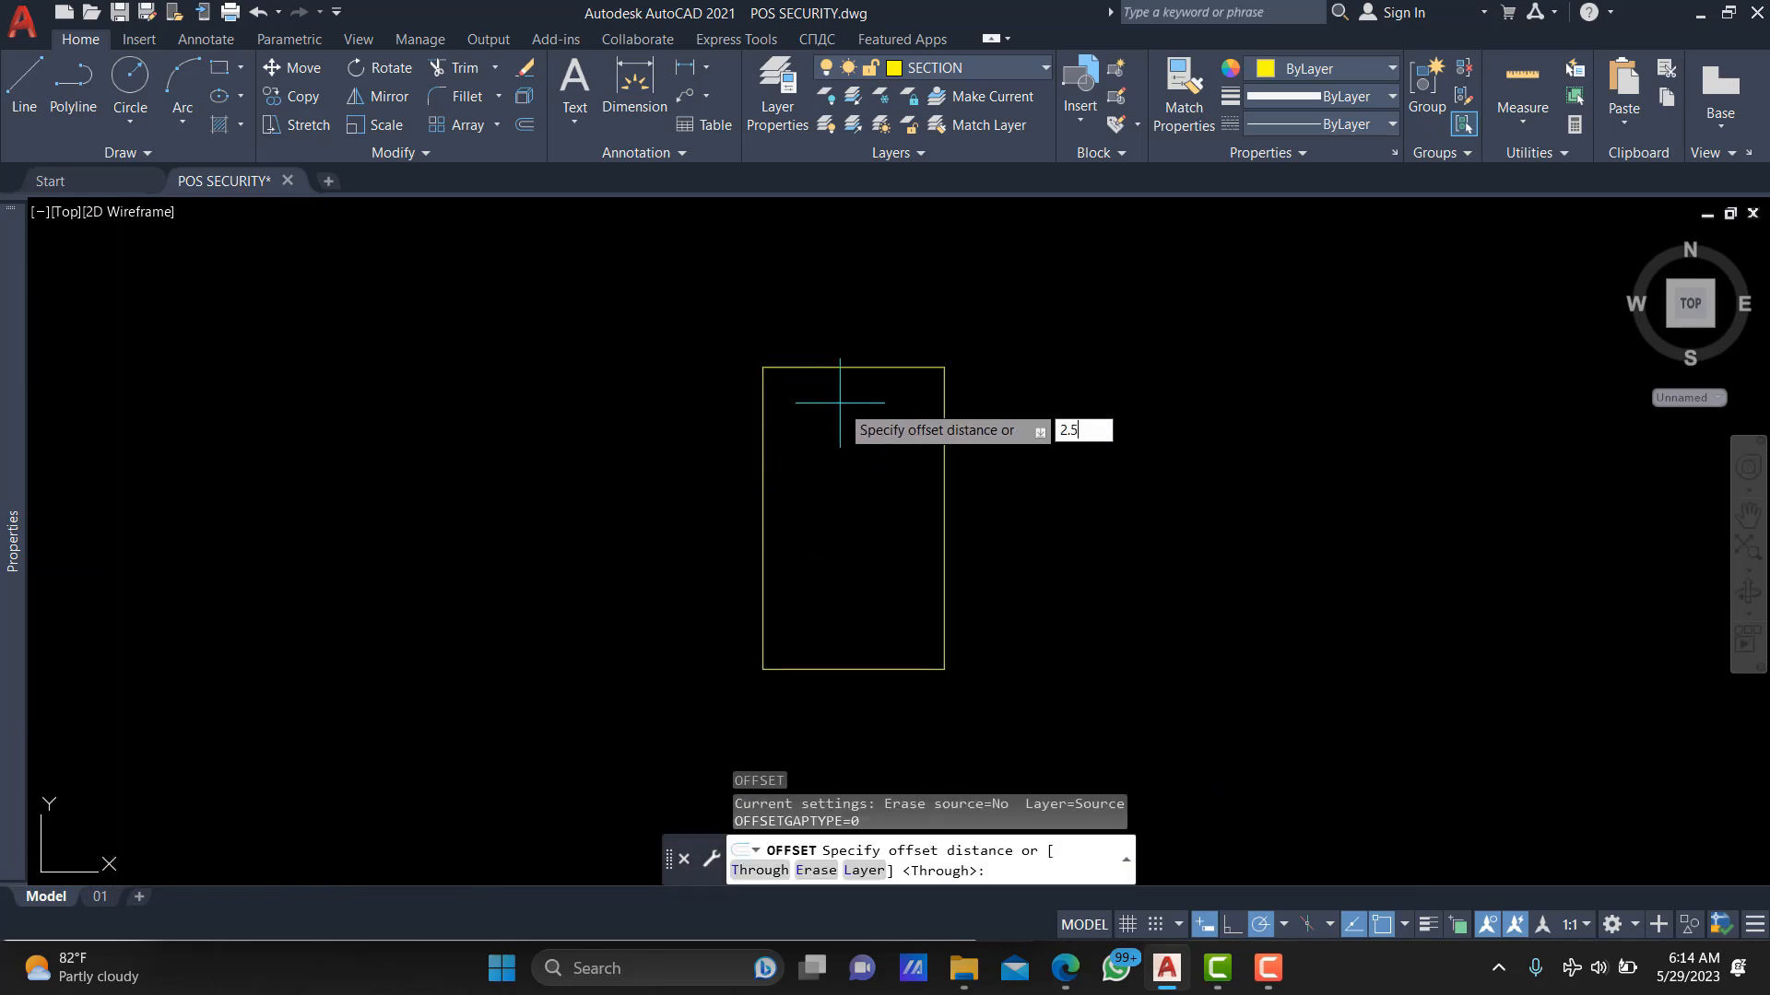
{"action": "key", "text": "Return"}
{"action": "left_click", "coordinate": [844, 368]}
{"action": "left_click", "coordinate": [850, 389]}
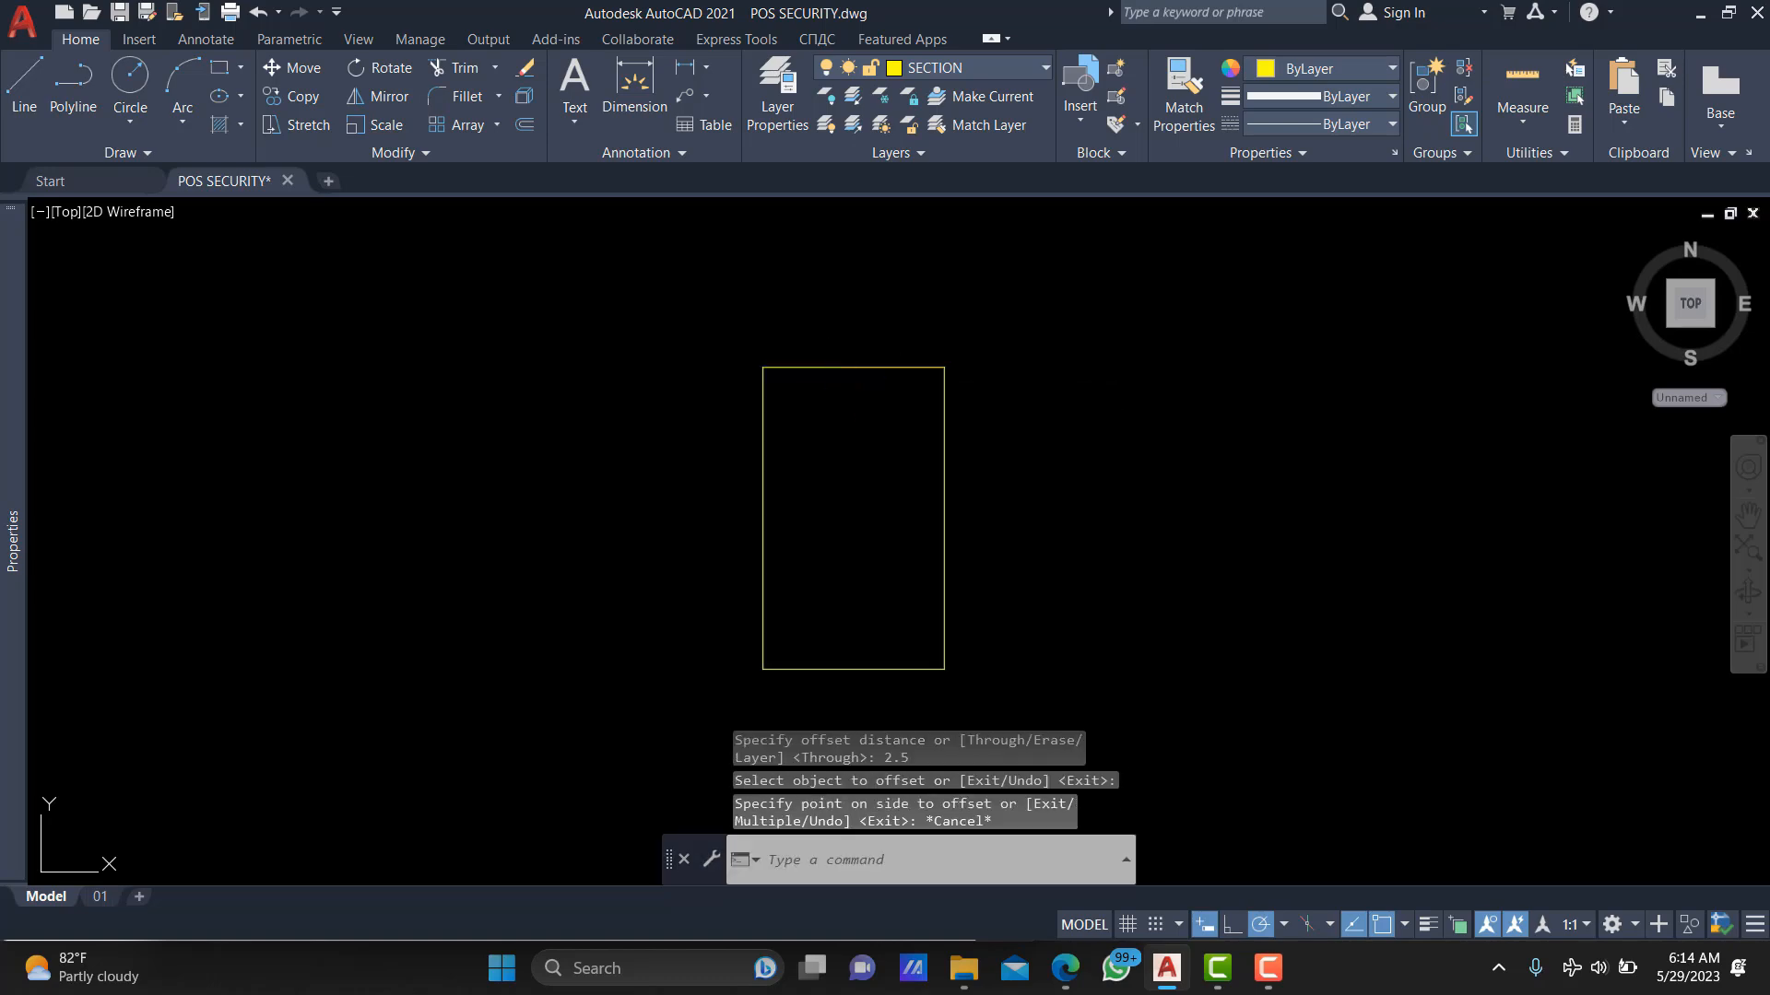
{"action": "key", "text": "F1"}
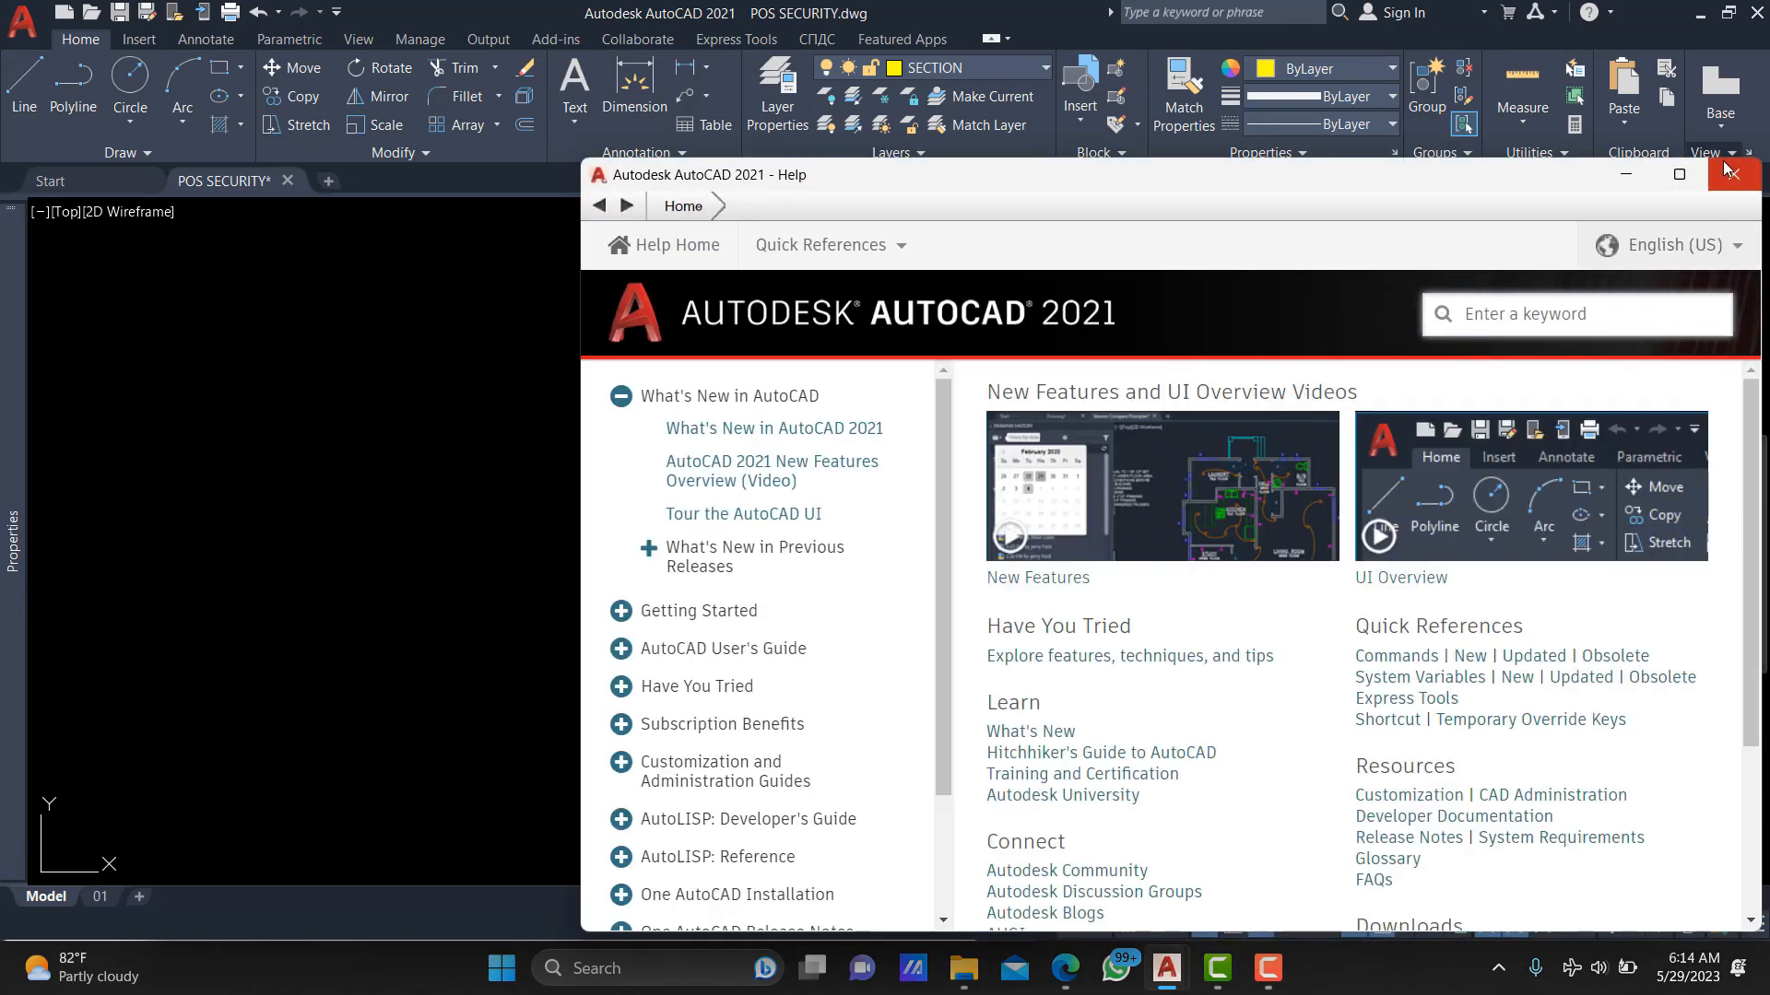
{"action": "left_click", "coordinate": [1733, 175]}
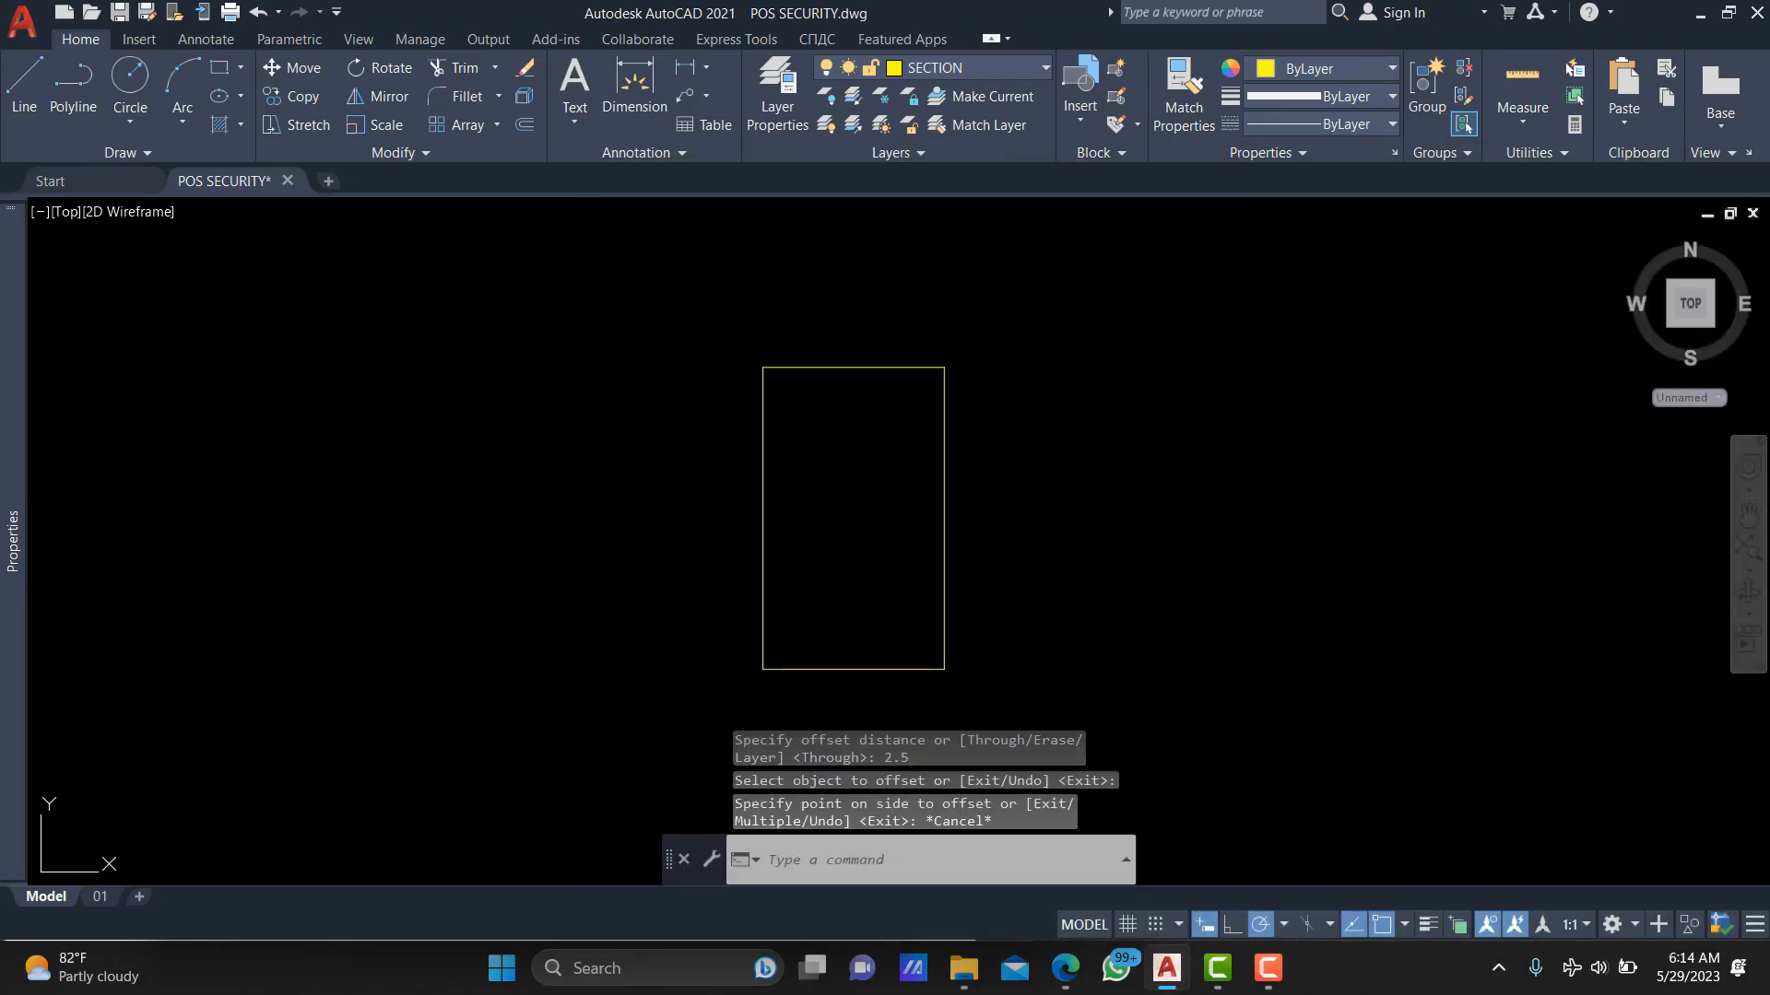
{"action": "key", "text": "Escape"}
{"action": "key", "text": "Escape"}
Offset the 150 by 250 sloof rectangle inward by 25.
{"action": "type", "text": "O"}
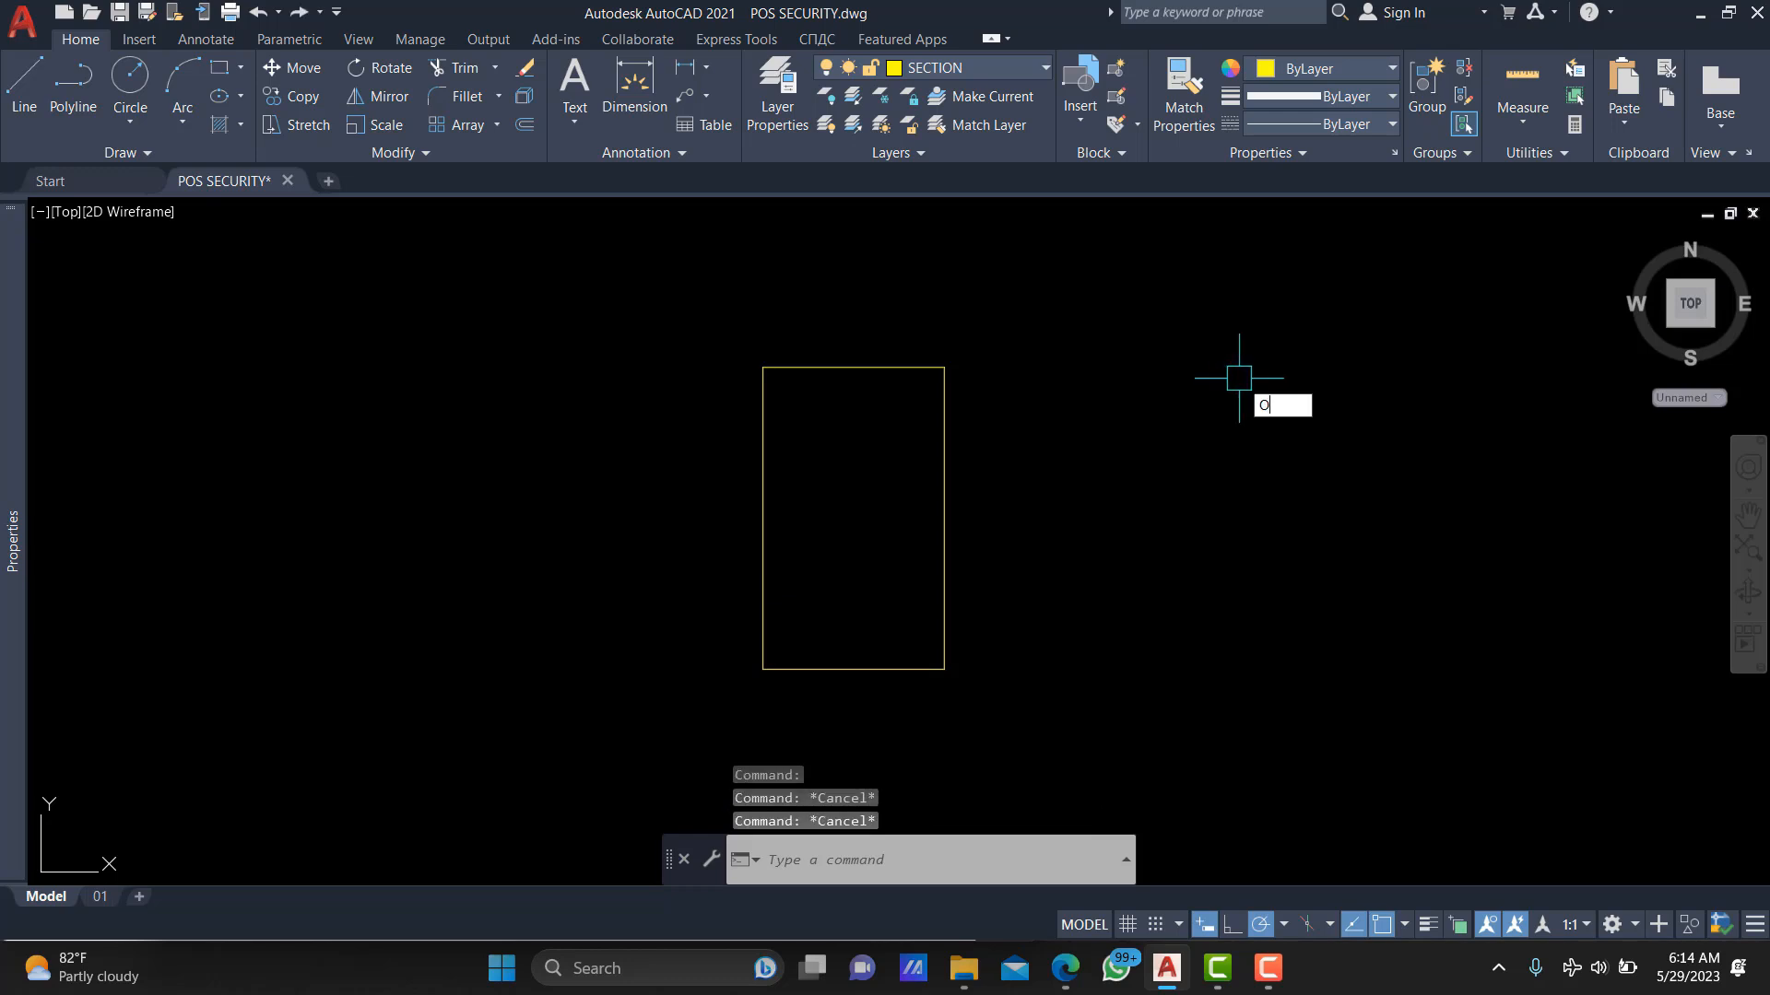
{"action": "key", "text": "Return"}
{"action": "type", "text": "25"}
{"action": "key", "text": "Return"}
{"action": "left_click", "coordinate": [838, 368]}
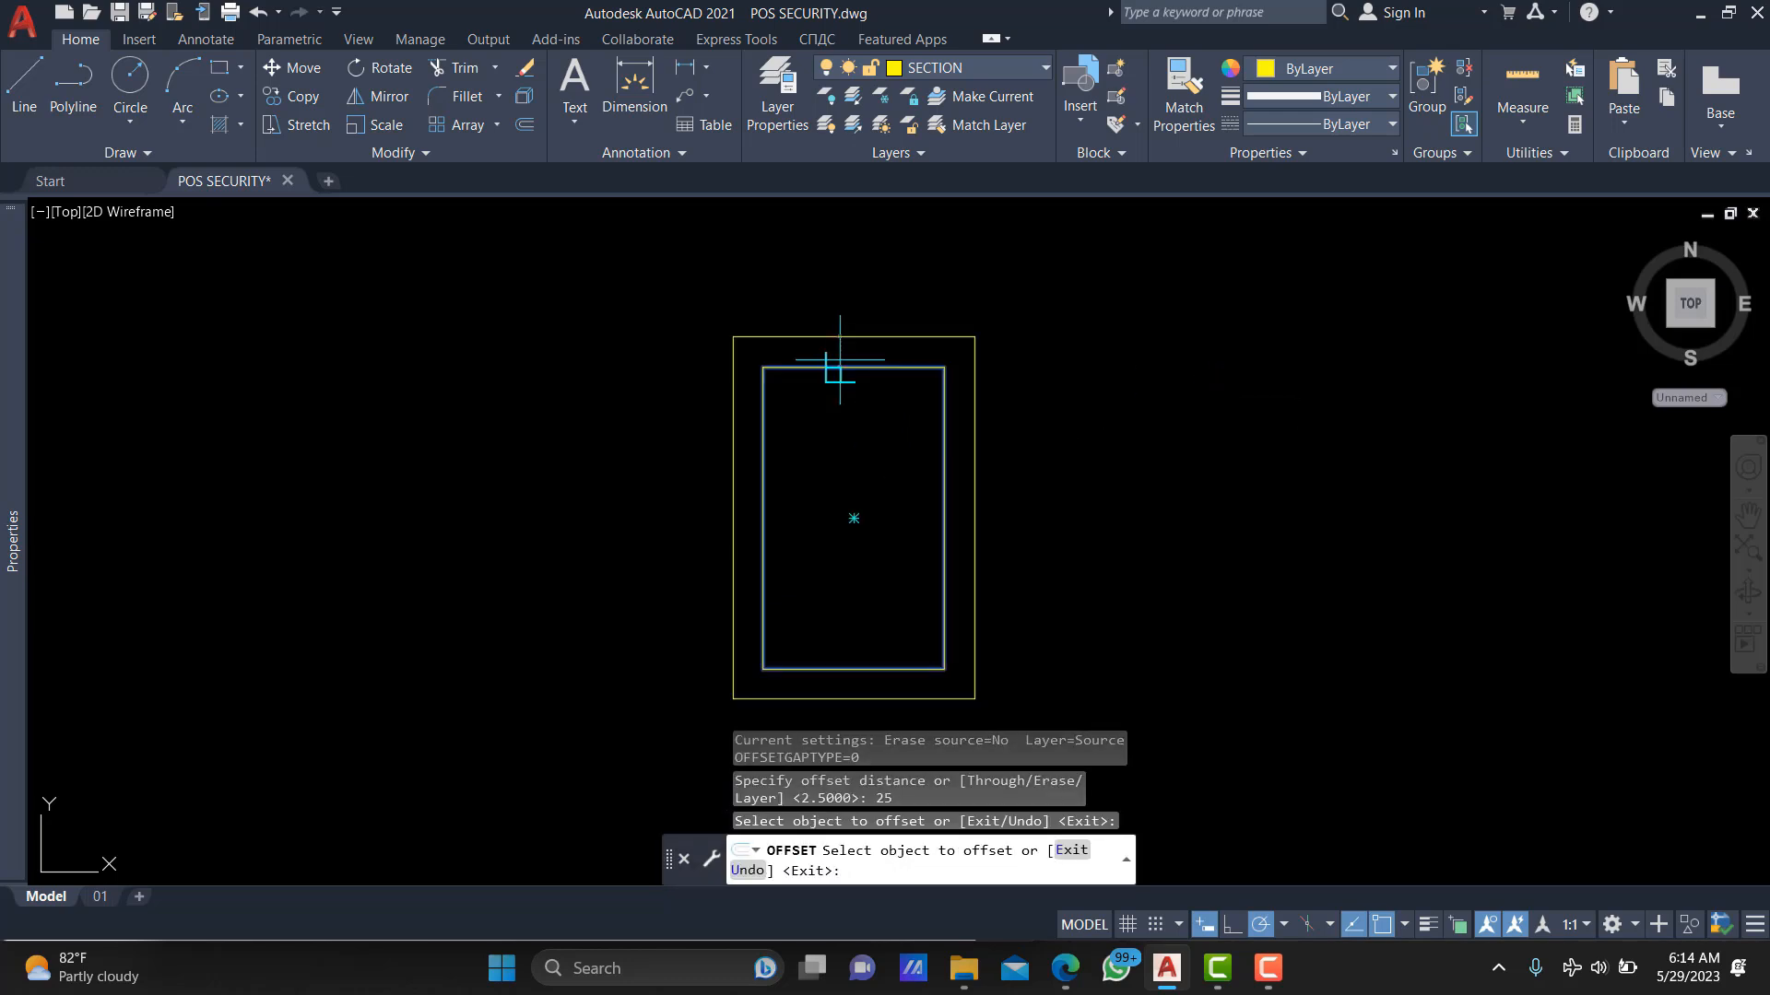
{"action": "left_click", "coordinate": [812, 450]}
{"action": "key", "text": "Escape"}
Offset the inner rectangle inward by a further 8 for the stirrup's bar thickness.
{"action": "scroll", "coordinate": [765, 448], "scroll_direction": "up", "scroll_amount": 4}
{"action": "type", "text": "o"}
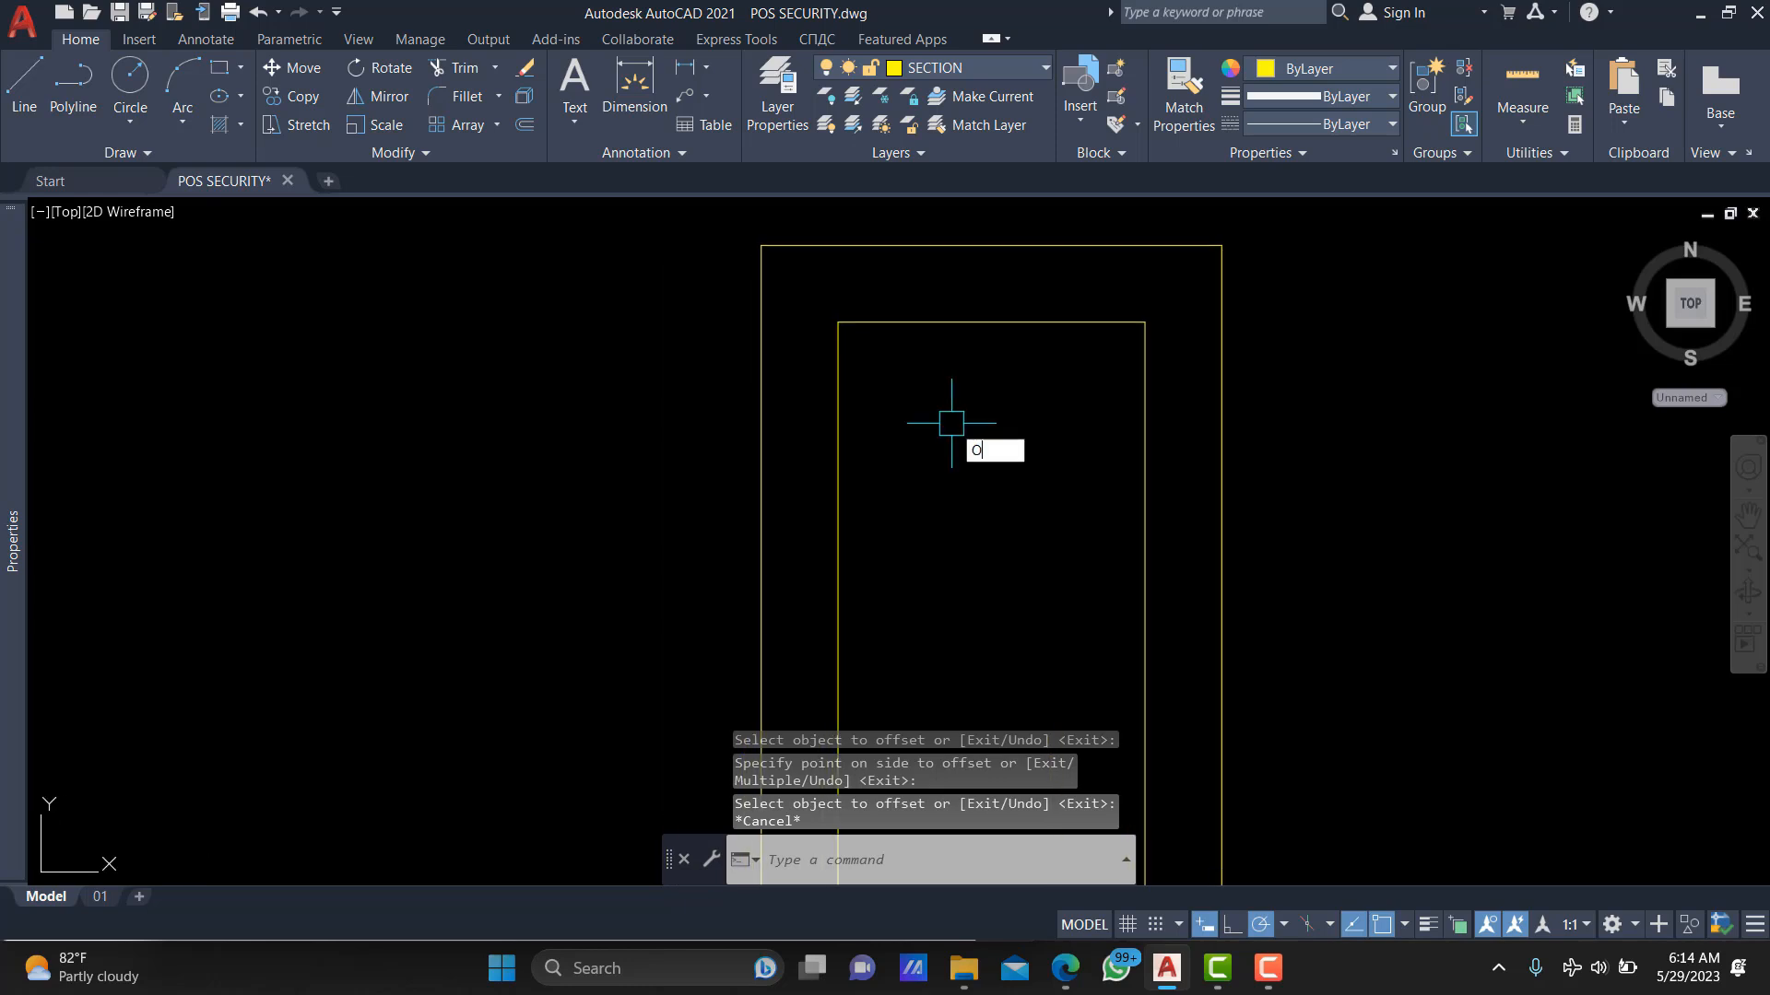
{"action": "key", "text": "Return"}
{"action": "type", "text": "8"}
{"action": "key", "text": "Return"}
{"action": "left_click", "coordinate": [960, 321]}
{"action": "scroll", "coordinate": [957, 353], "scroll_direction": "up", "scroll_amount": 2}
{"action": "left_click", "coordinate": [942, 350]}
{"action": "key", "text": "Escape"}
{"action": "scroll", "coordinate": [932, 544], "scroll_direction": "down", "scroll_amount": 5}
{"action": "scroll", "coordinate": [932, 553], "scroll_direction": "up", "scroll_amount": 4}
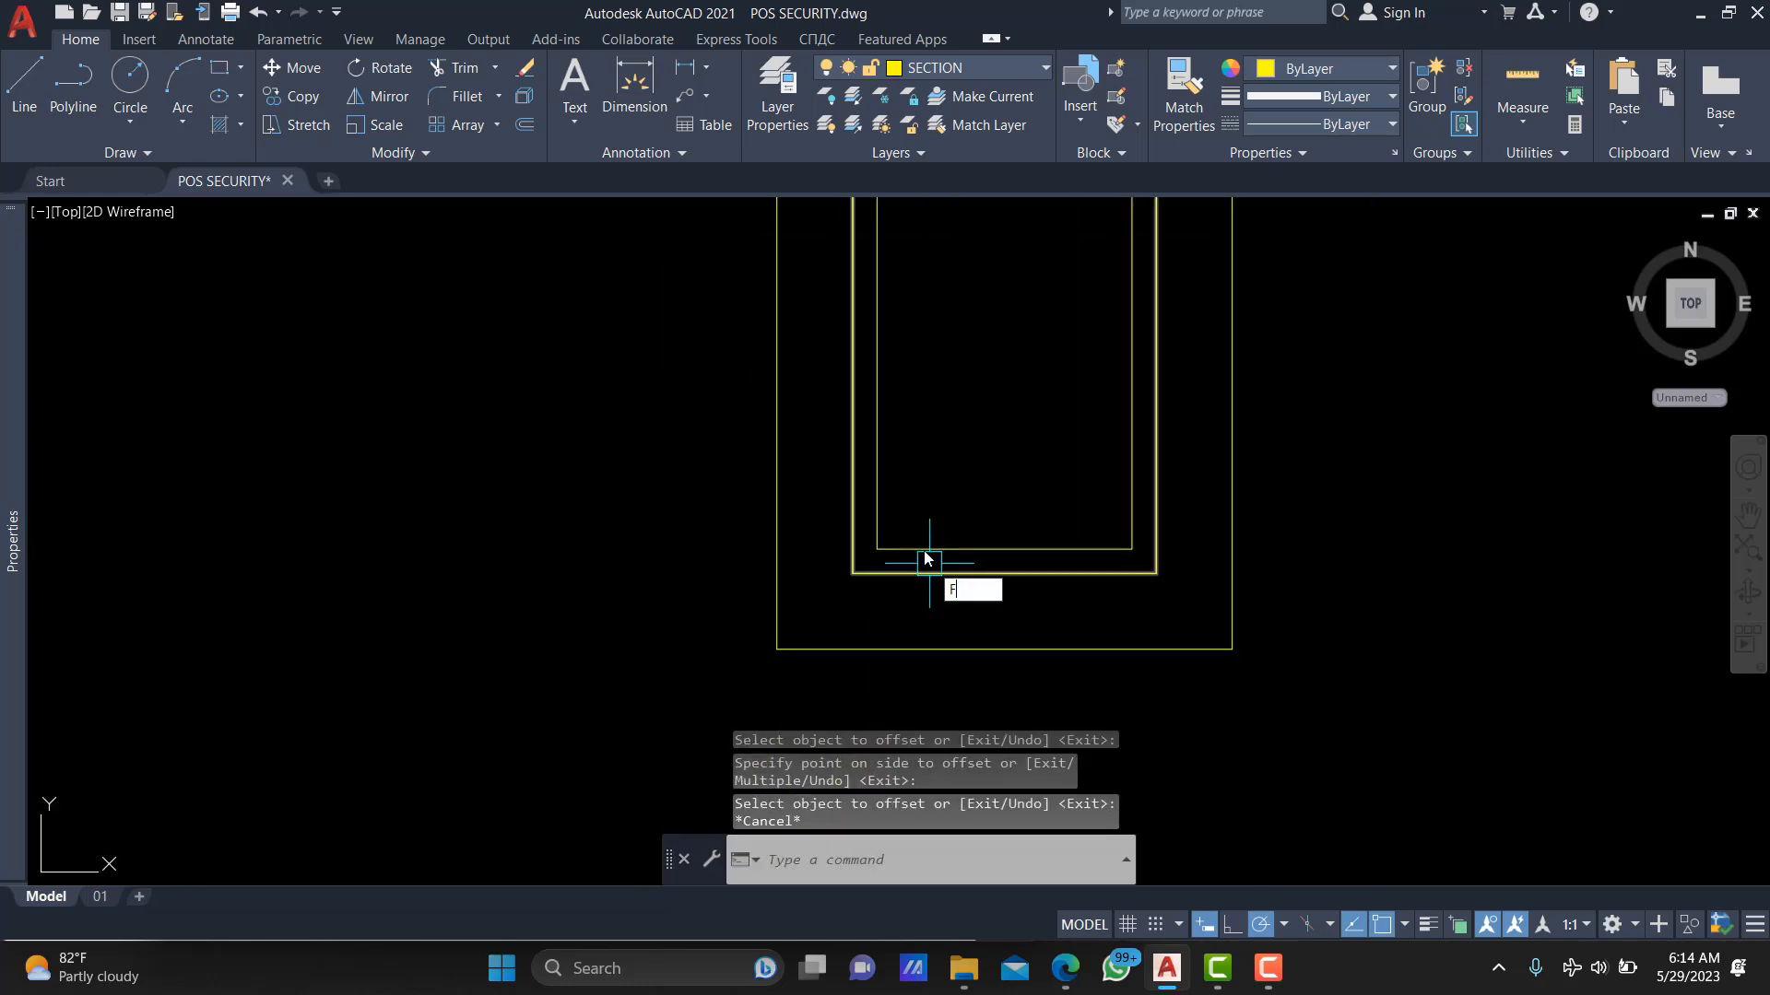
{"action": "type", "text": "f"}
{"action": "key", "text": "Return"}
{"action": "scroll", "coordinate": [932, 533], "scroll_direction": "down", "scroll_amount": 3}
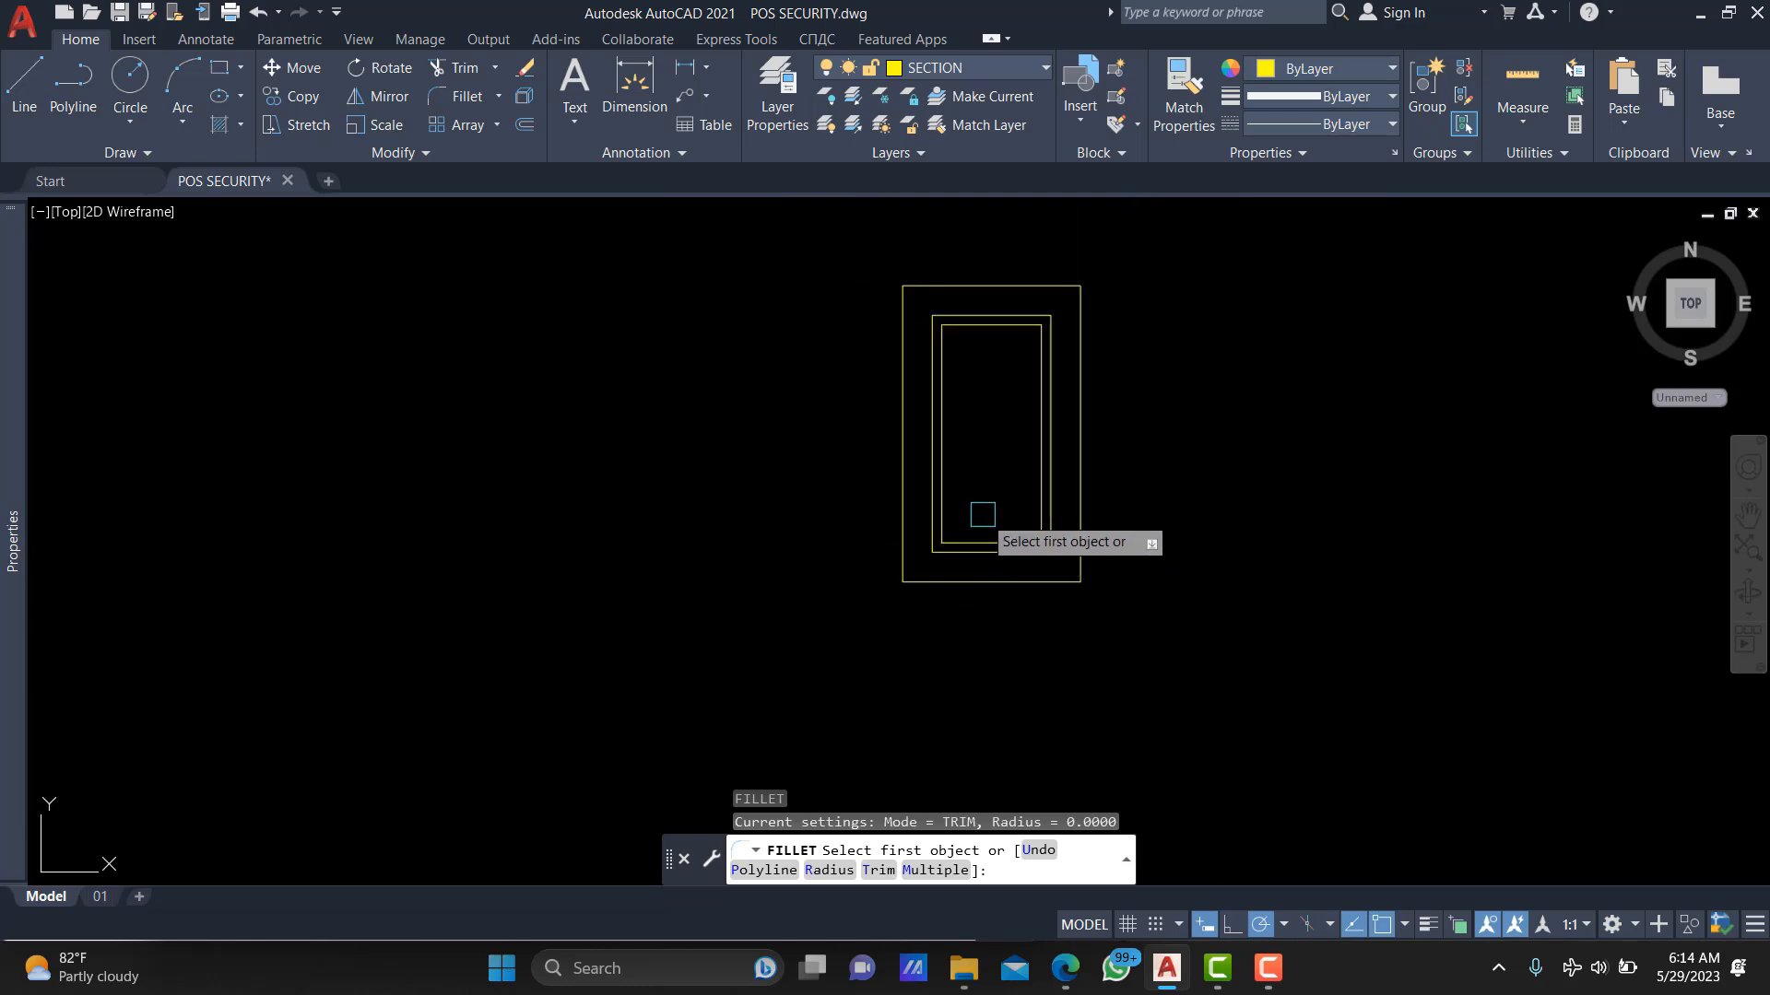
{"action": "key", "text": "Escape"}
Fillet the innermost rectangle's lower-left corner with a radius of 5.
{"action": "type", "text": "f"}
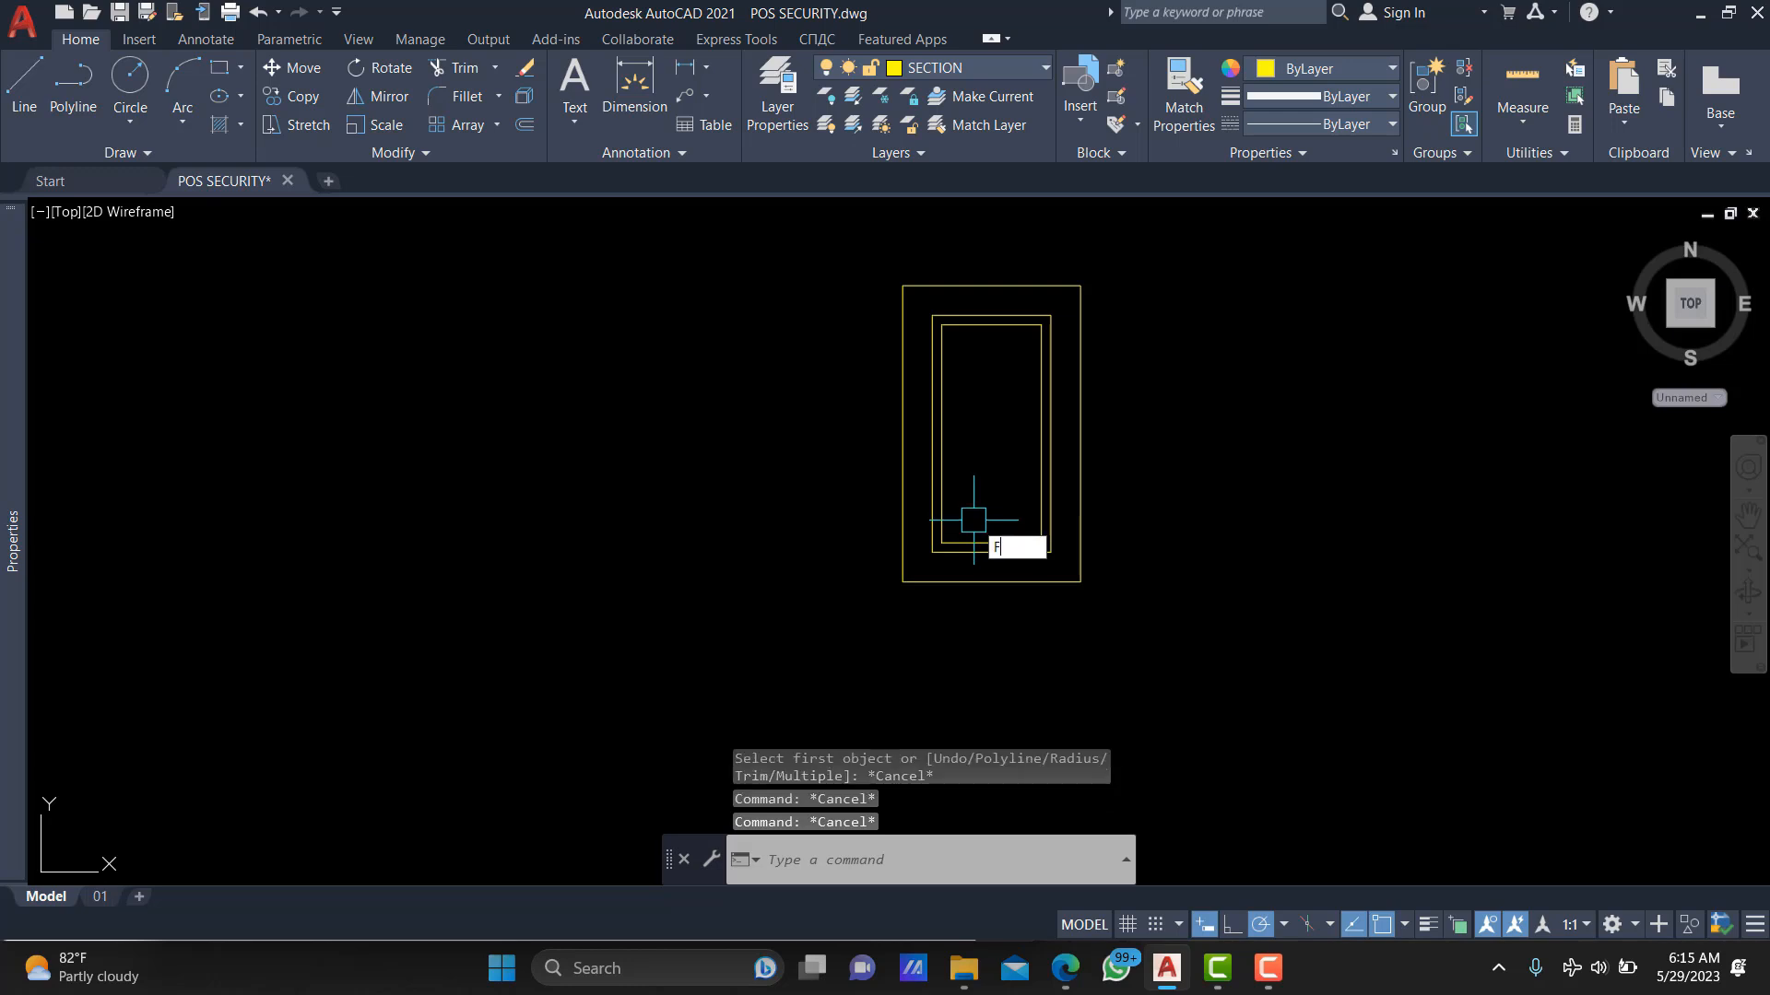
{"action": "key", "text": "Return"}
{"action": "type", "text": "r"}
{"action": "key", "text": "Return"}
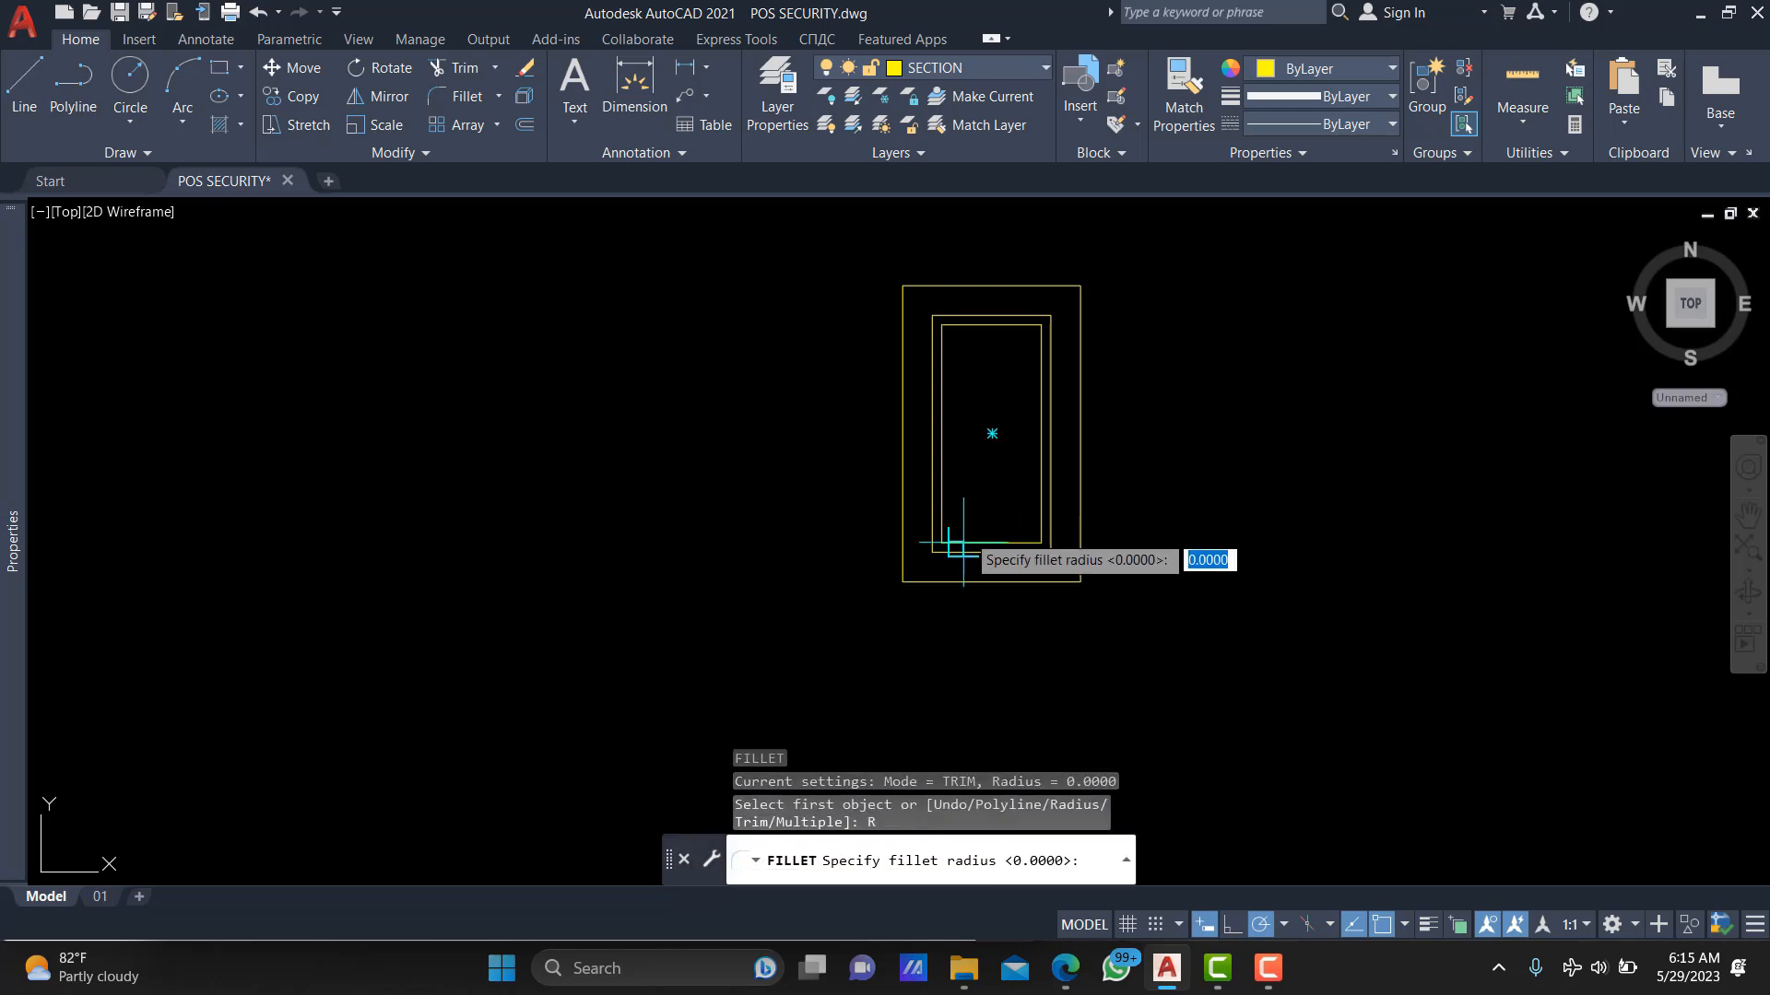
{"action": "scroll", "coordinate": [964, 540], "scroll_direction": "up", "scroll_amount": 2}
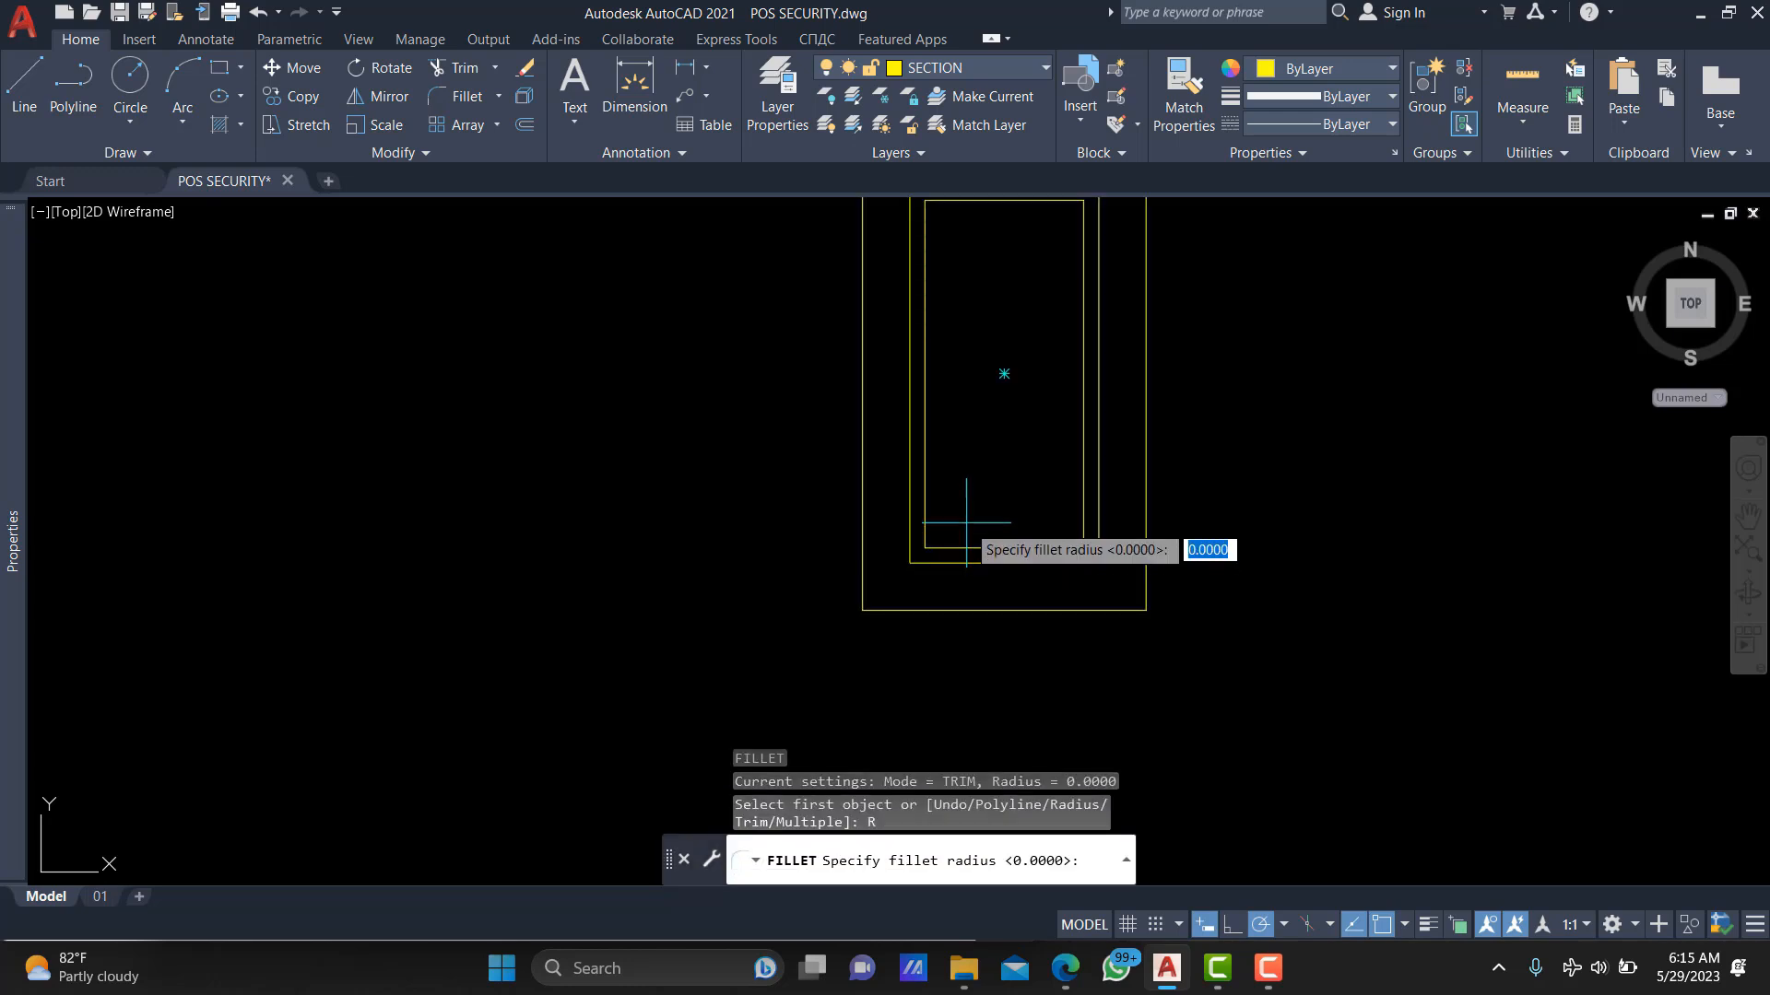
{"action": "scroll", "coordinate": [942, 539], "scroll_direction": "up", "scroll_amount": 2}
{"action": "type", "text": "5"}
{"action": "scroll", "coordinate": [938, 541], "scroll_direction": "up", "scroll_amount": 2}
{"action": "key", "text": "Return"}
{"action": "left_click", "coordinate": [950, 556]}
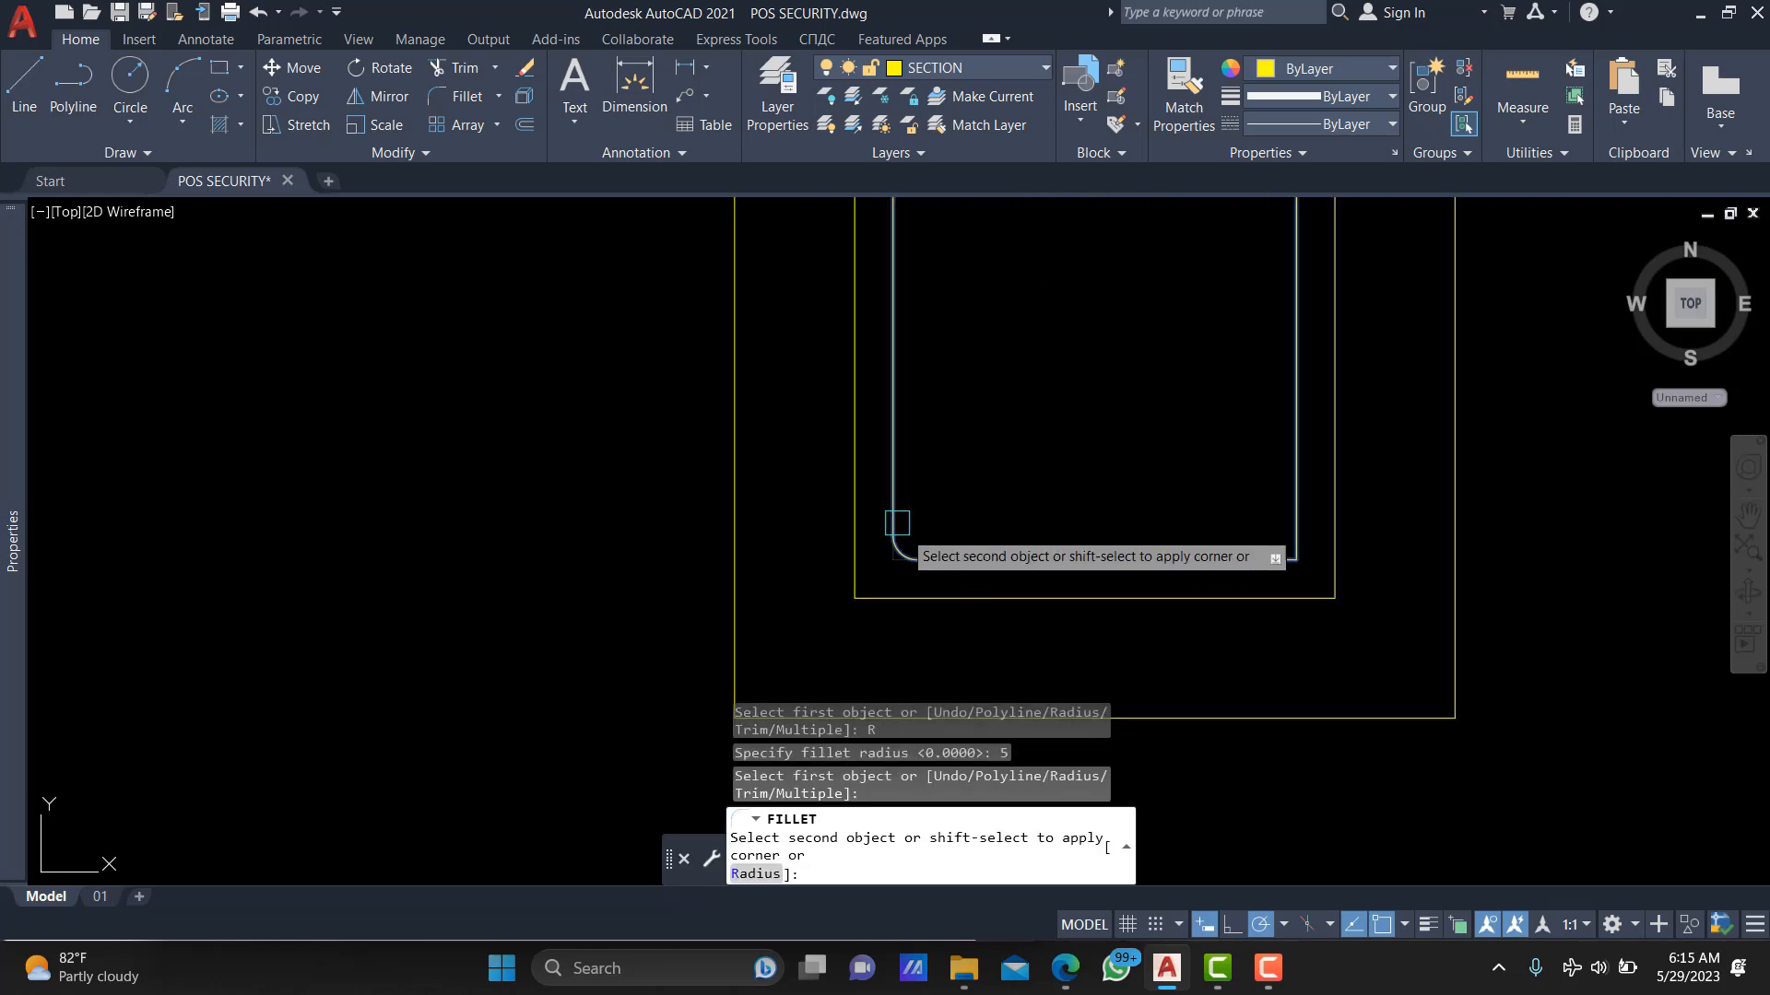
{"action": "left_click", "coordinate": [893, 485]}
Erase the middle rectangle, leaving the sloof outline and the innermost rectangle.
{"action": "left_click", "coordinate": [975, 598]}
{"action": "type", "text": "e"}
{"action": "key", "text": "Return"}
Fillet the three remaining corners of the inner rectangle with the same radius of 5.
{"action": "type", "text": "f"}
{"action": "key", "text": "Return"}
{"action": "left_click", "coordinate": [1245, 559]}
{"action": "left_click", "coordinate": [1296, 502]}
{"action": "scroll", "coordinate": [1272, 454], "scroll_direction": "down", "scroll_amount": 3}
{"action": "key", "text": "Return"}
{"action": "left_click", "coordinate": [1276, 341]}
{"action": "middle_click_drag", "start_coordinate": [1276, 341], "coordinate": [1284, 561]}
{"action": "left_click", "coordinate": [1260, 409]}
{"action": "key", "text": "Return"}
{"action": "left_click", "coordinate": [1197, 409]}
{"action": "left_click", "coordinate": [1123, 521]}
Offset the rounded inner rectangle outward by 8 to form the stirrup's outer edge.
{"action": "middle_click_drag", "start_coordinate": [1122, 658], "coordinate": [1122, 418]}
{"action": "scroll", "coordinate": [1108, 504], "scroll_direction": "up", "scroll_amount": 3}
{"action": "left_click", "coordinate": [1111, 514]}
{"action": "type", "text": "o"}
{"action": "key", "text": "Return"}
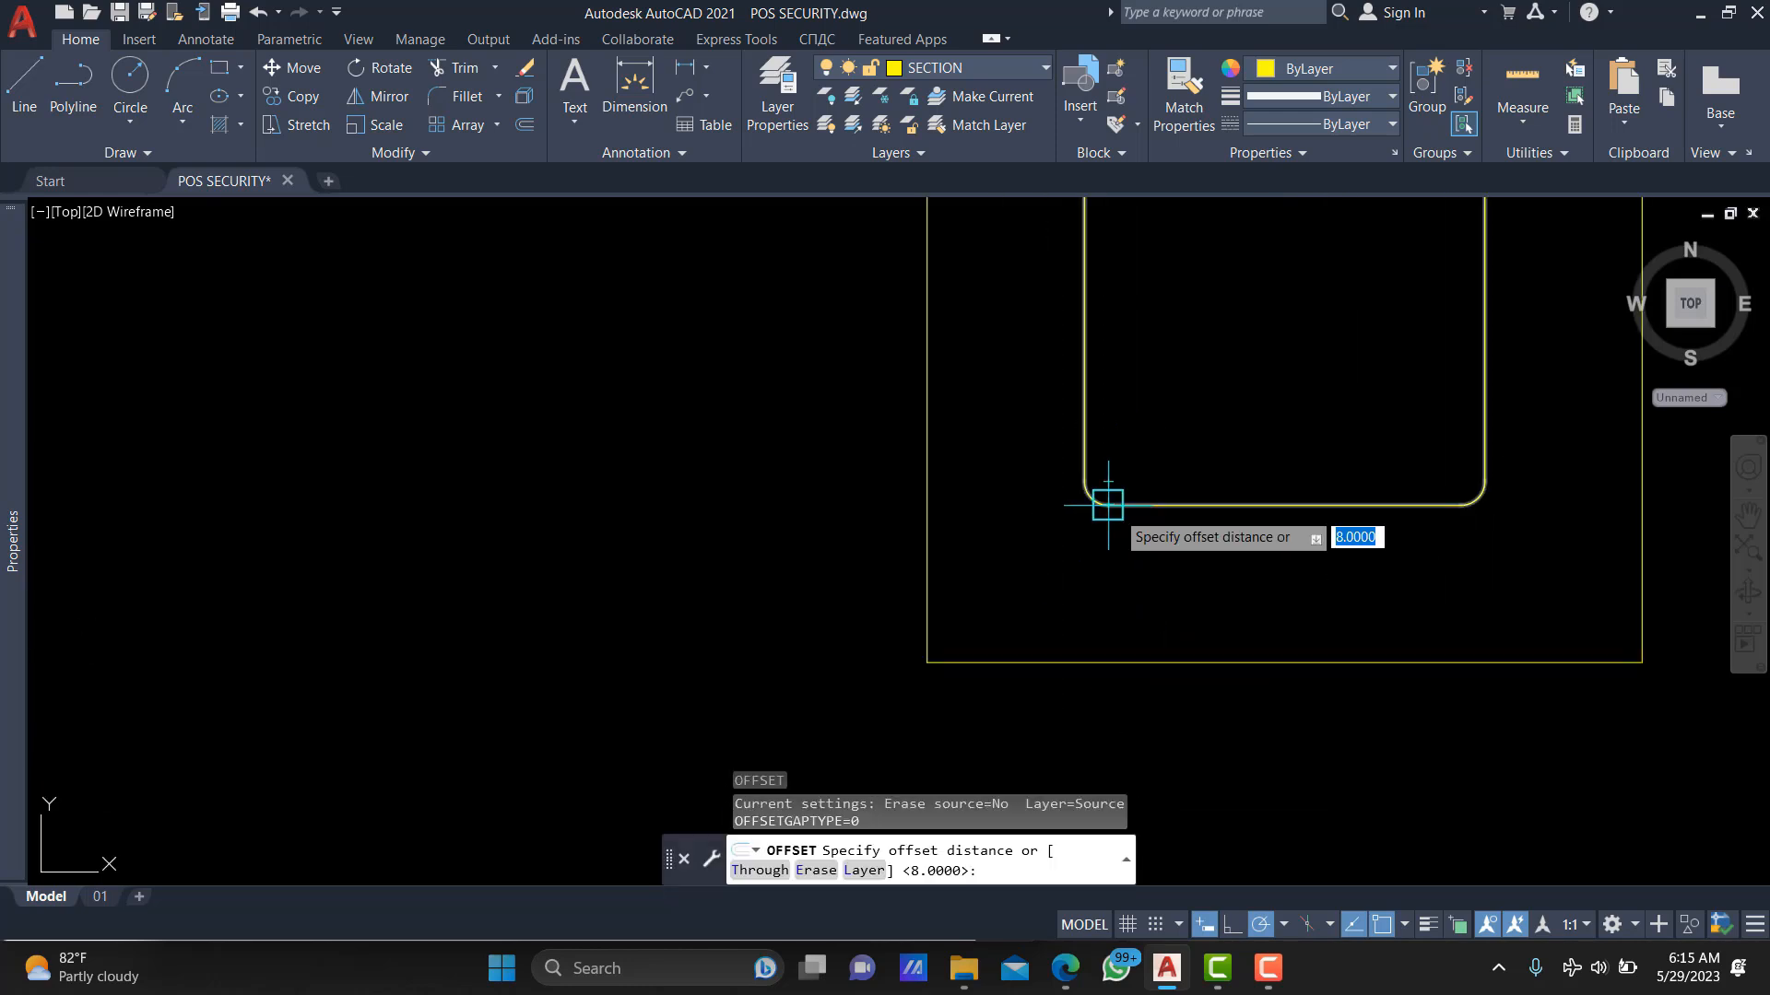
{"action": "key", "text": "Return"}
{"action": "left_click", "coordinate": [1118, 505]}
{"action": "left_click", "coordinate": [1125, 557]}
{"action": "key", "text": "Escape"}
Try to rotate a copy of both stirrup outlines to 45° about the lower-left fillet centre.
{"action": "left_click", "coordinate": [1203, 452]}
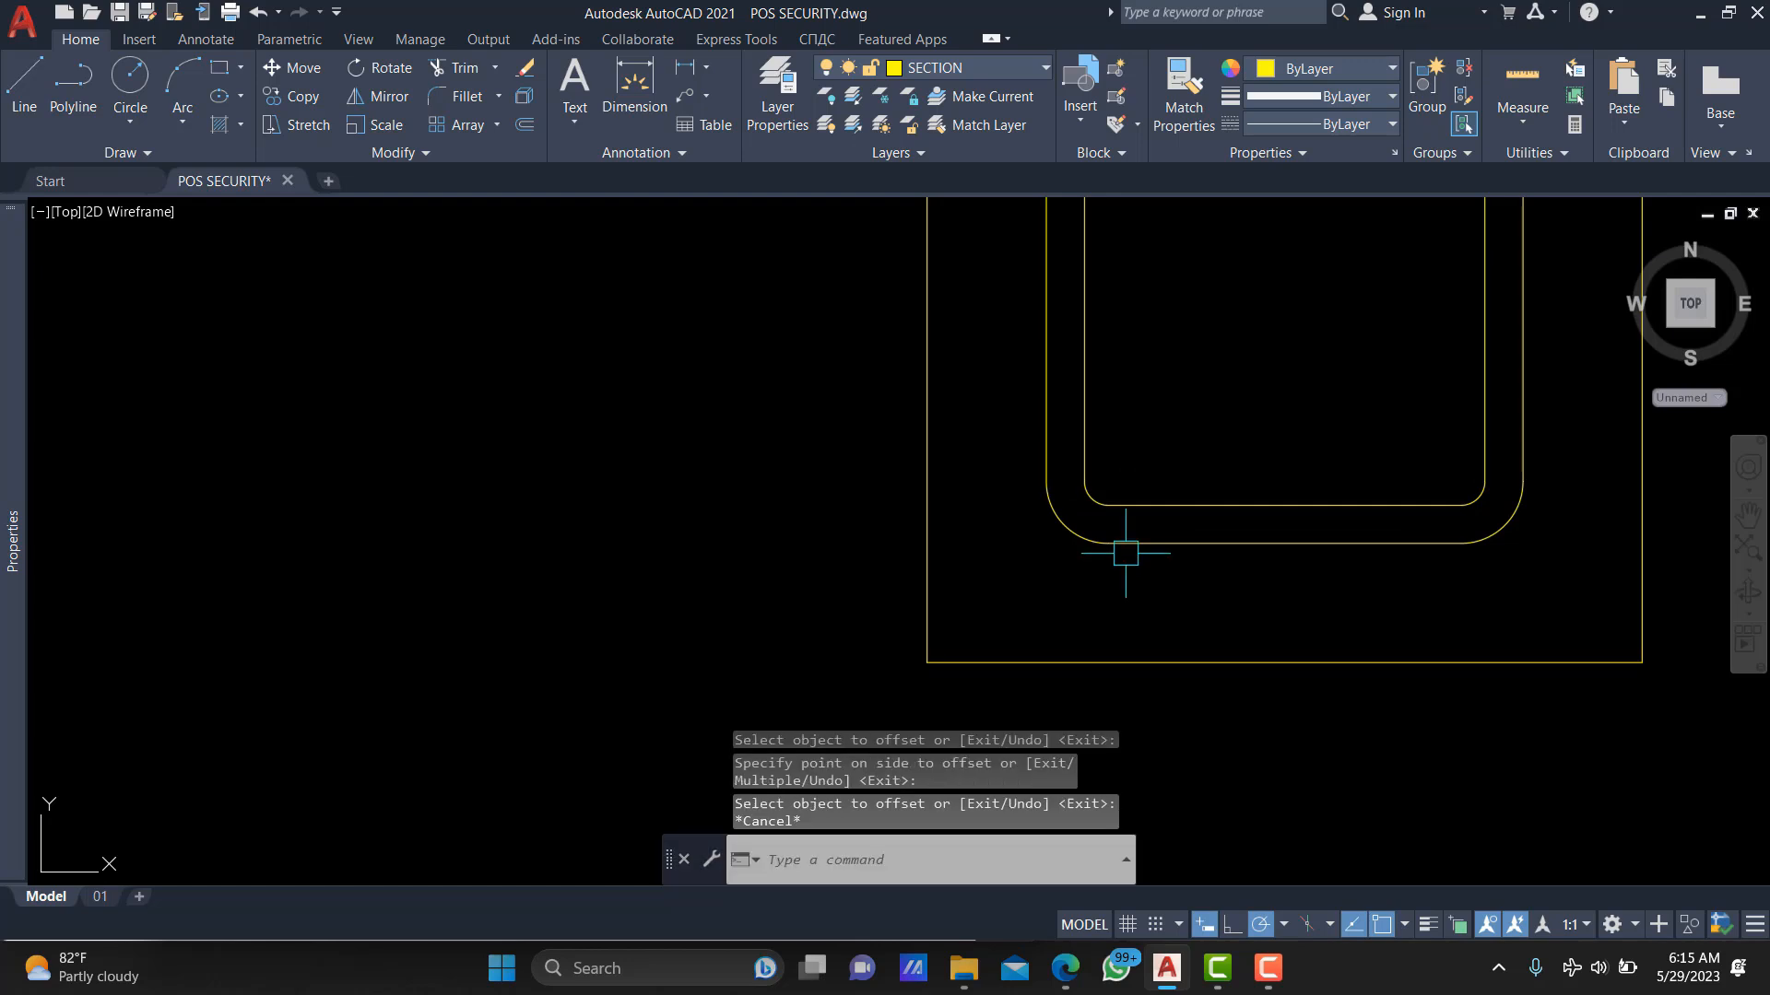
{"action": "left_click", "coordinate": [1116, 643]}
{"action": "type", "text": "R"}
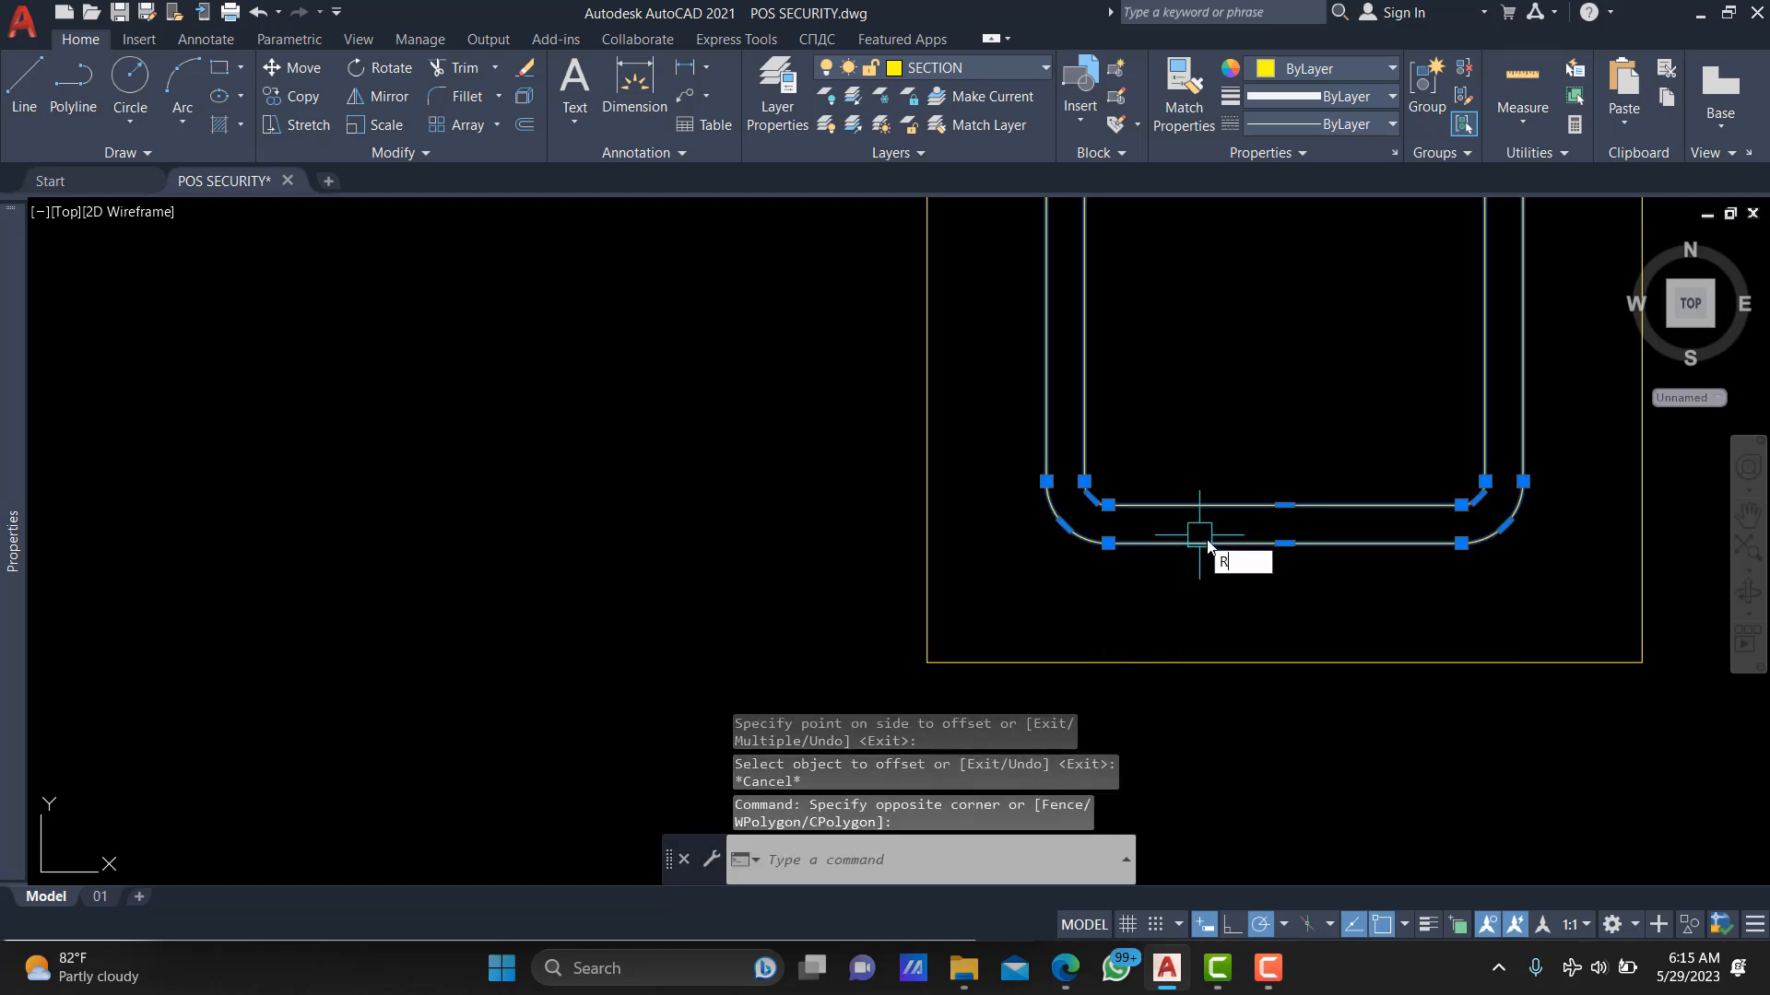
{"action": "type", "text": "o"}
{"action": "key", "text": "Return"}
{"action": "scroll", "coordinate": [1152, 534], "scroll_direction": "up", "scroll_amount": 2}
{"action": "left_click", "coordinate": [1050, 581]}
{"action": "type", "text": "C"}
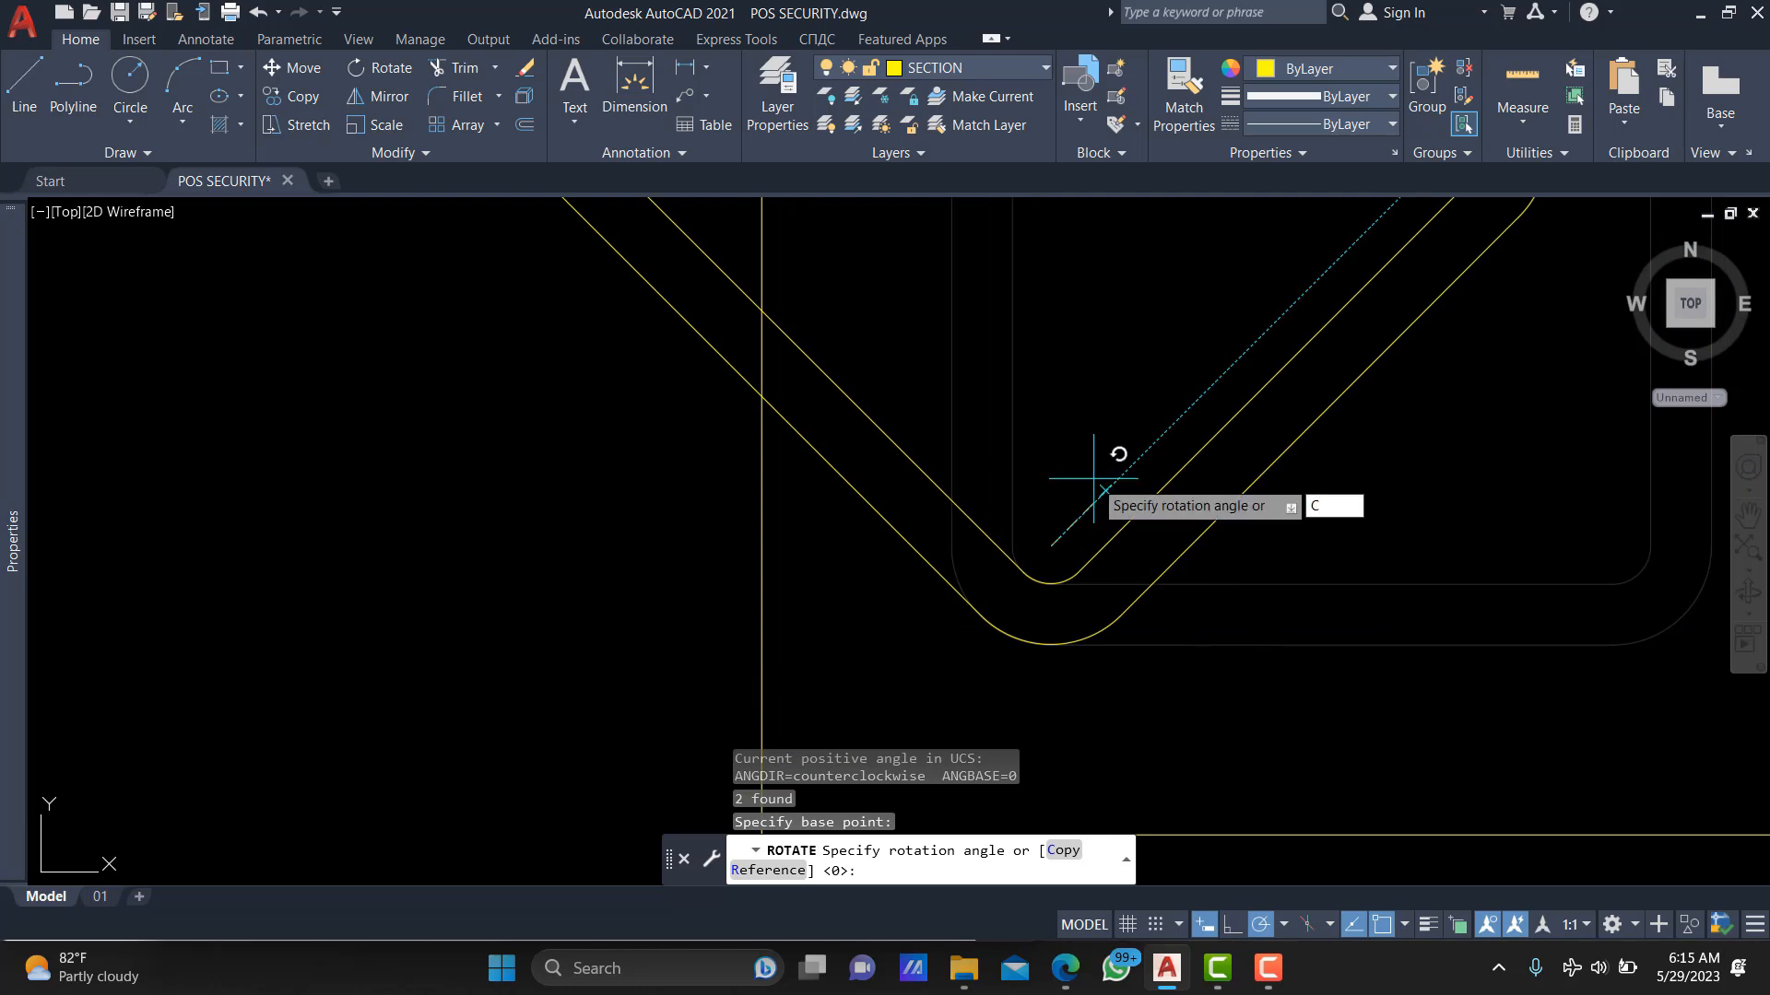
{"action": "key", "text": "Return"}
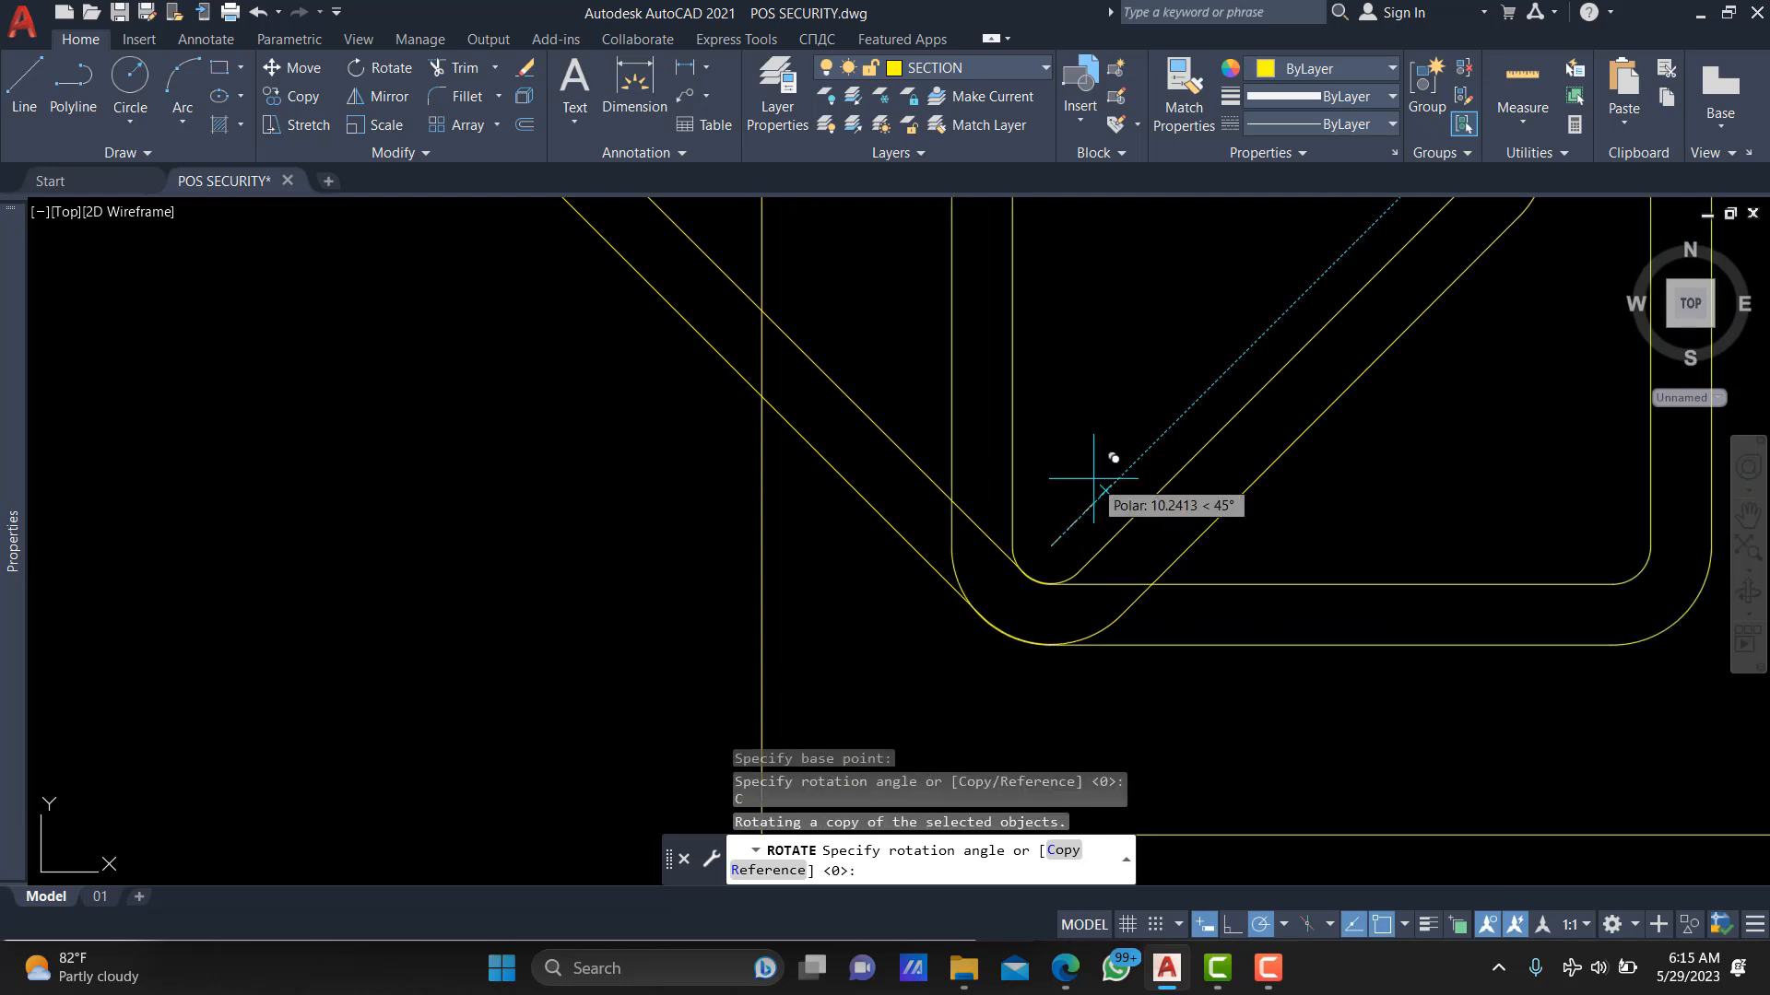
{"action": "left_click", "coordinate": [1093, 475]}
Select both stirrup outlines and rotate a copy of them by 45° about the centre of the lower-left corner arc.
{"action": "left_click", "coordinate": [1279, 487]}
{"action": "left_click", "coordinate": [1183, 634]}
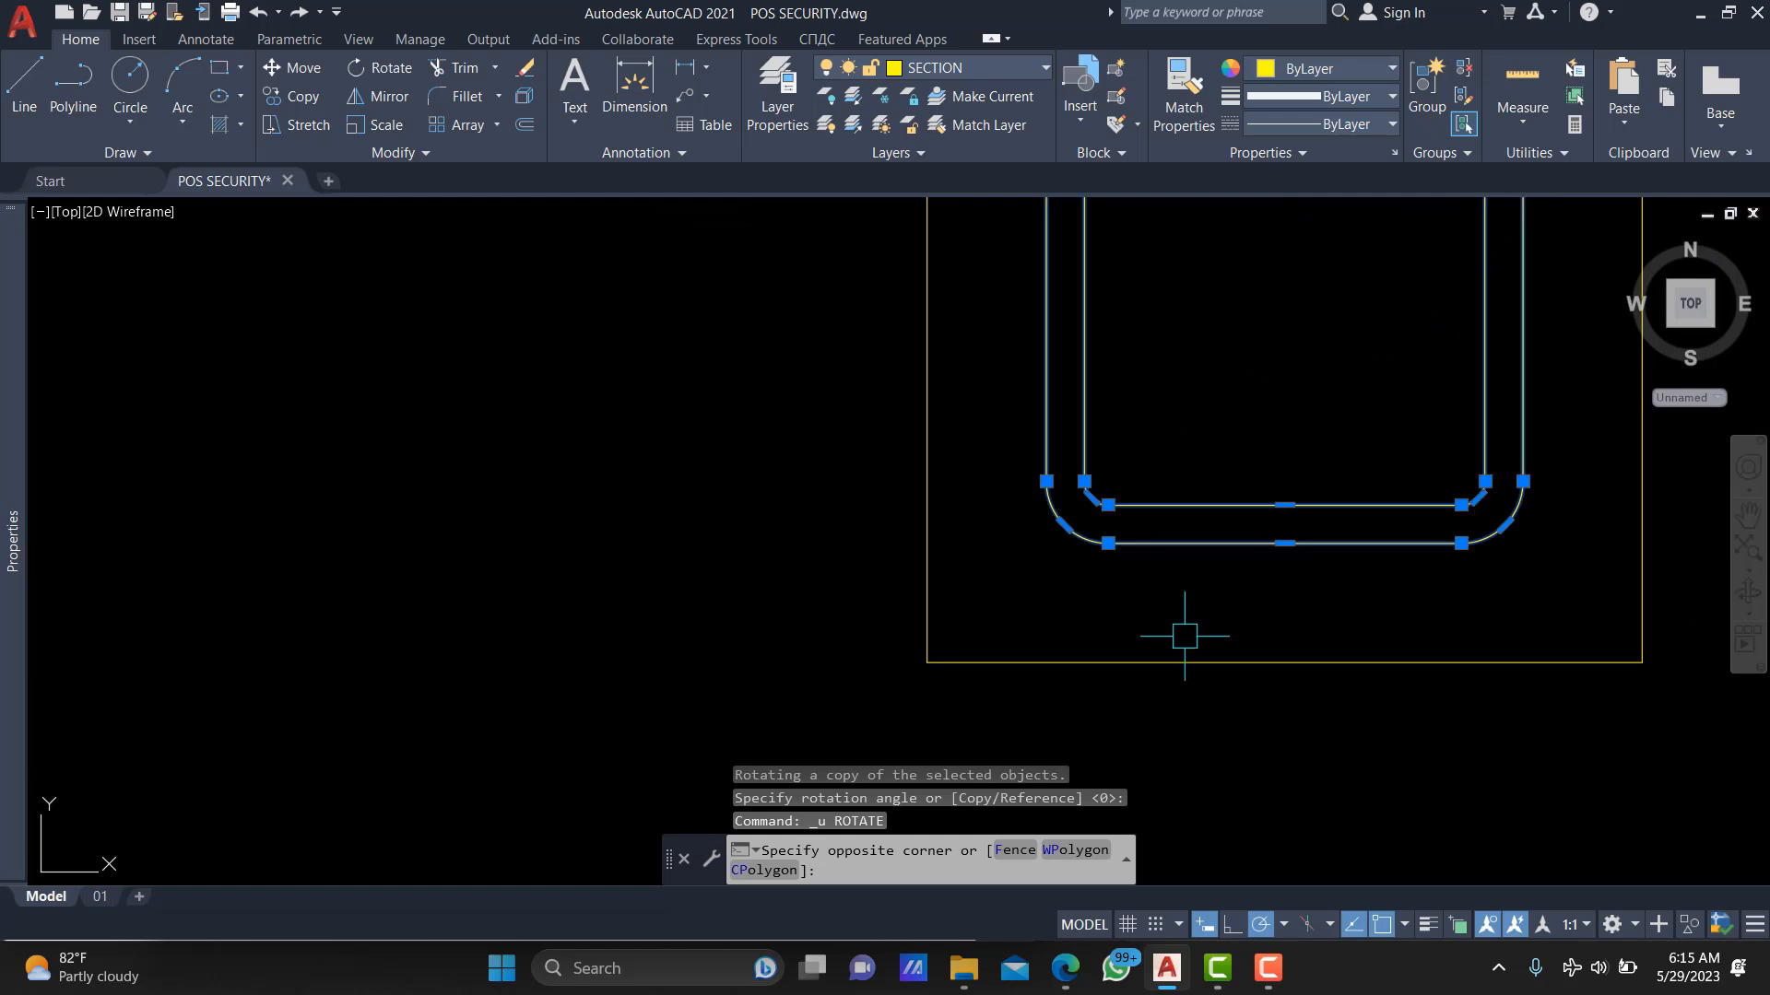
{"action": "type", "text": "ro"}
{"action": "key", "text": "Return"}
{"action": "scroll", "coordinate": [1140, 502], "scroll_direction": "up", "scroll_amount": 4}
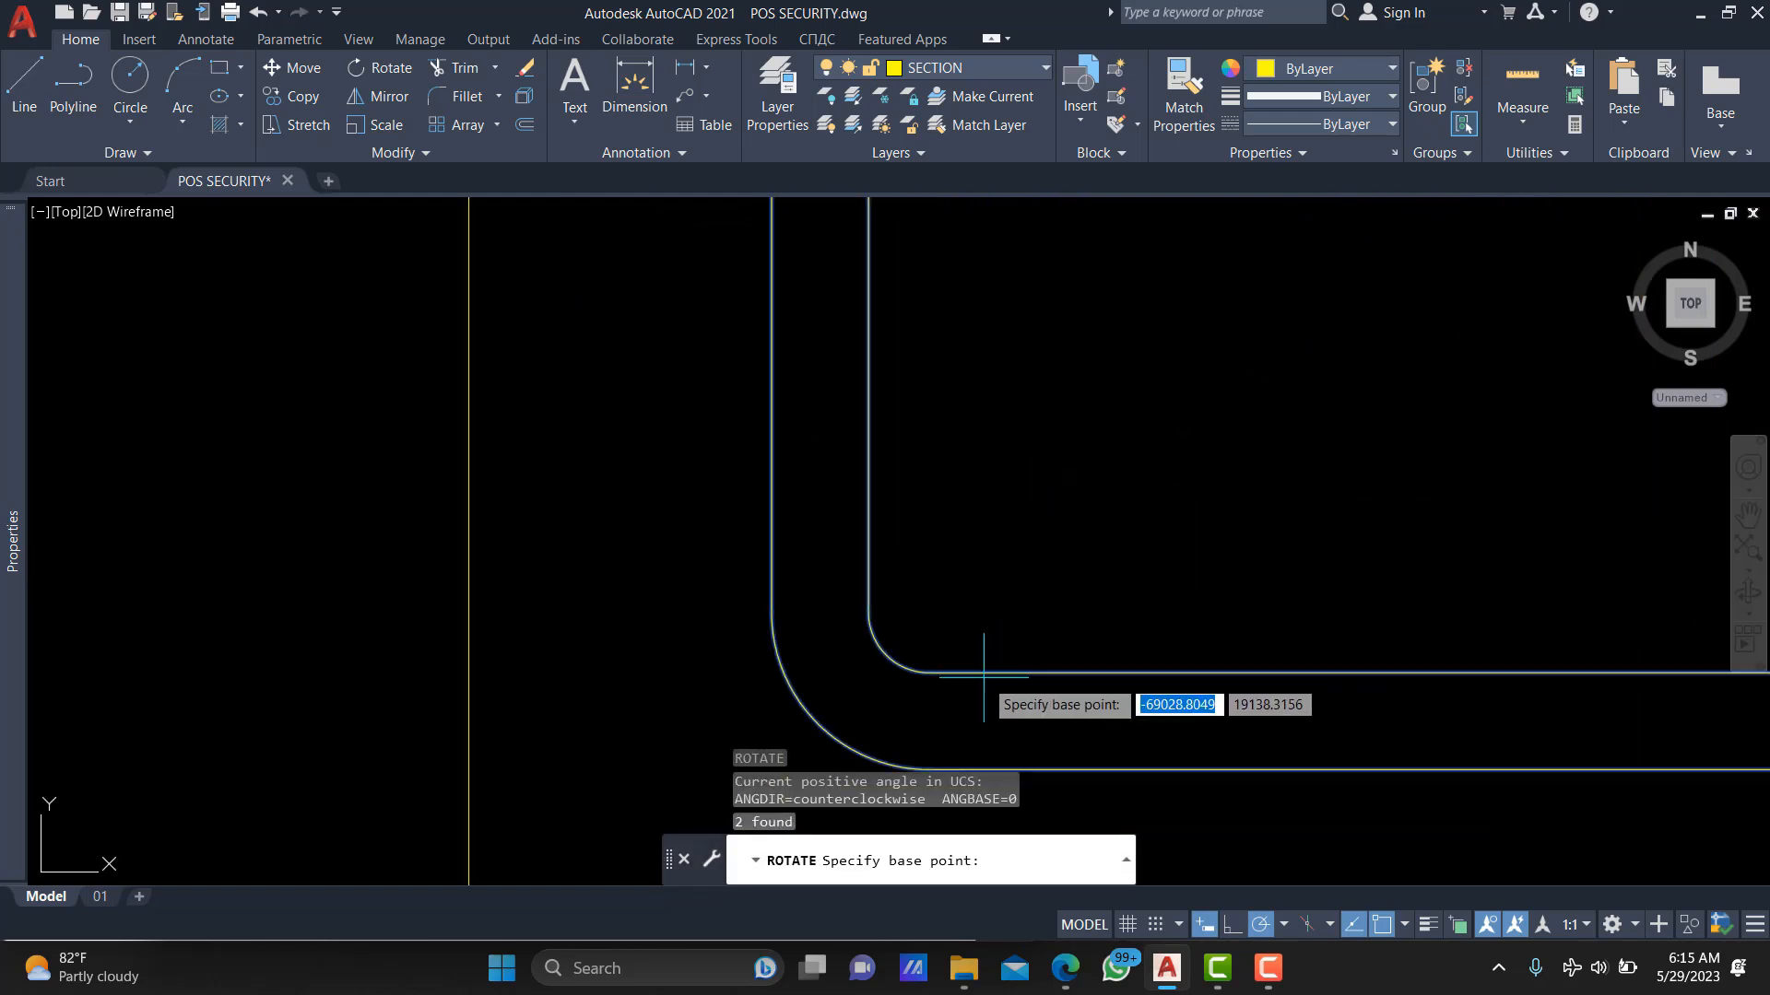
{"action": "left_click", "coordinate": [929, 611]}
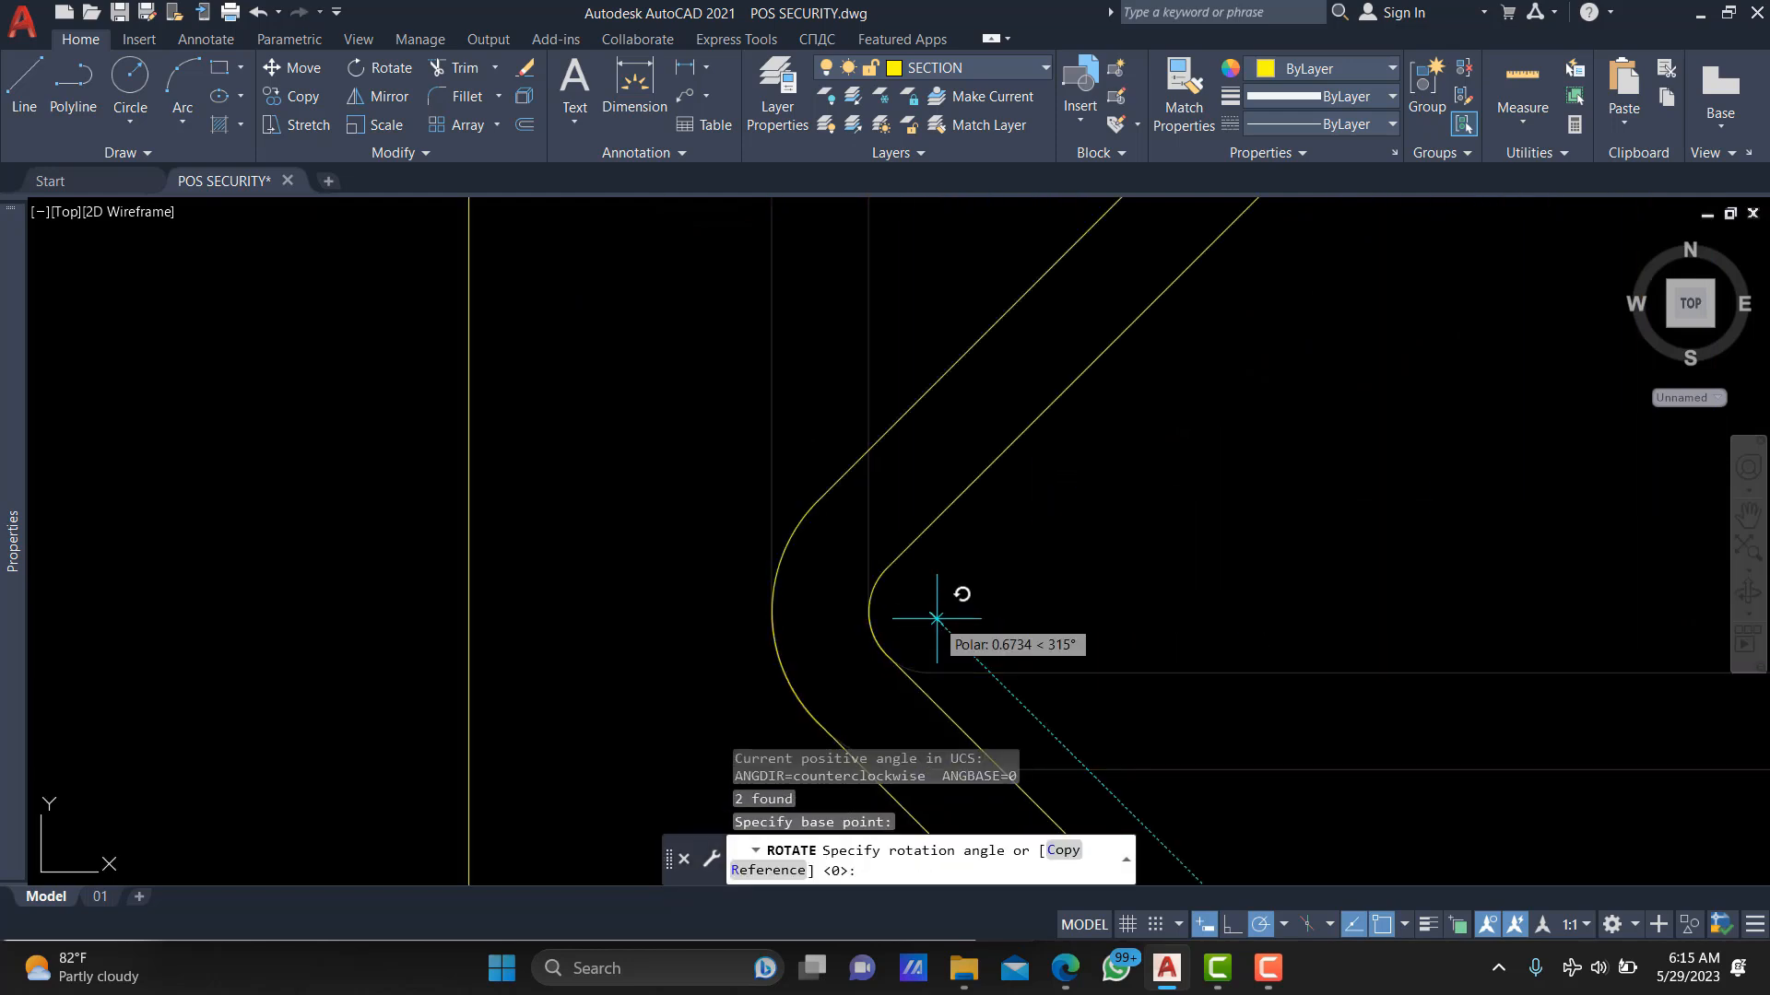
{"action": "scroll", "coordinate": [933, 613], "scroll_direction": "down", "scroll_amount": 2}
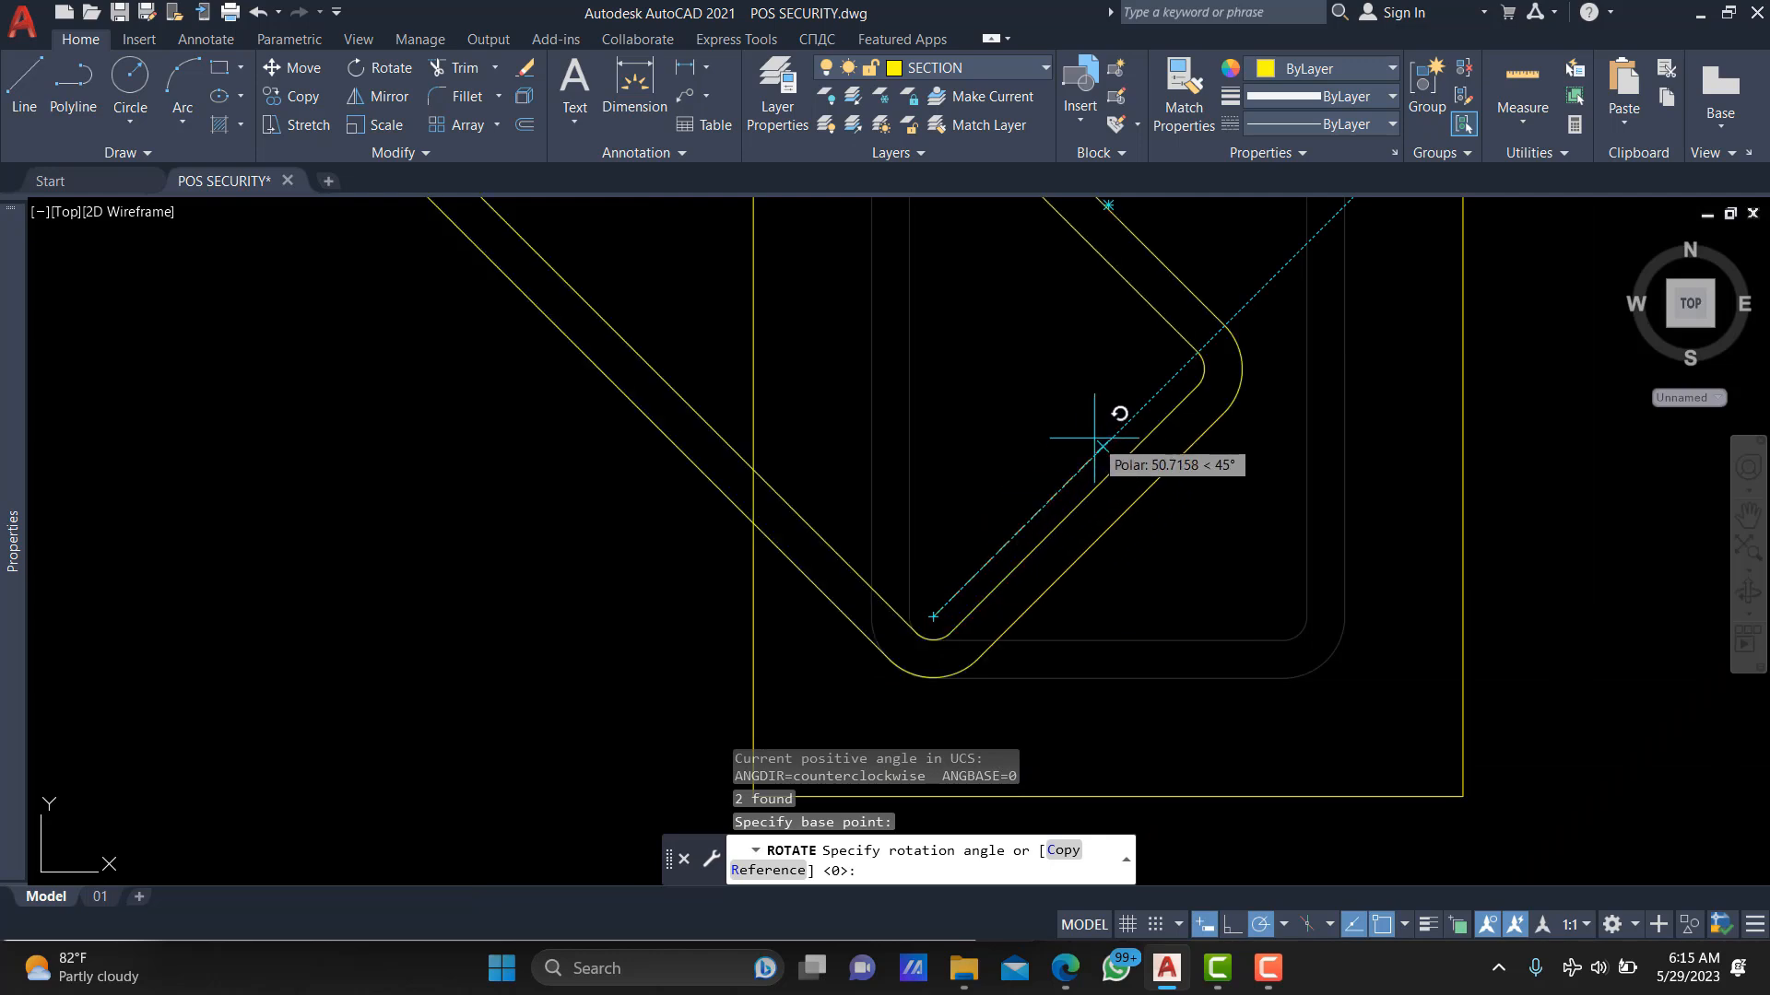
{"action": "type", "text": "c"}
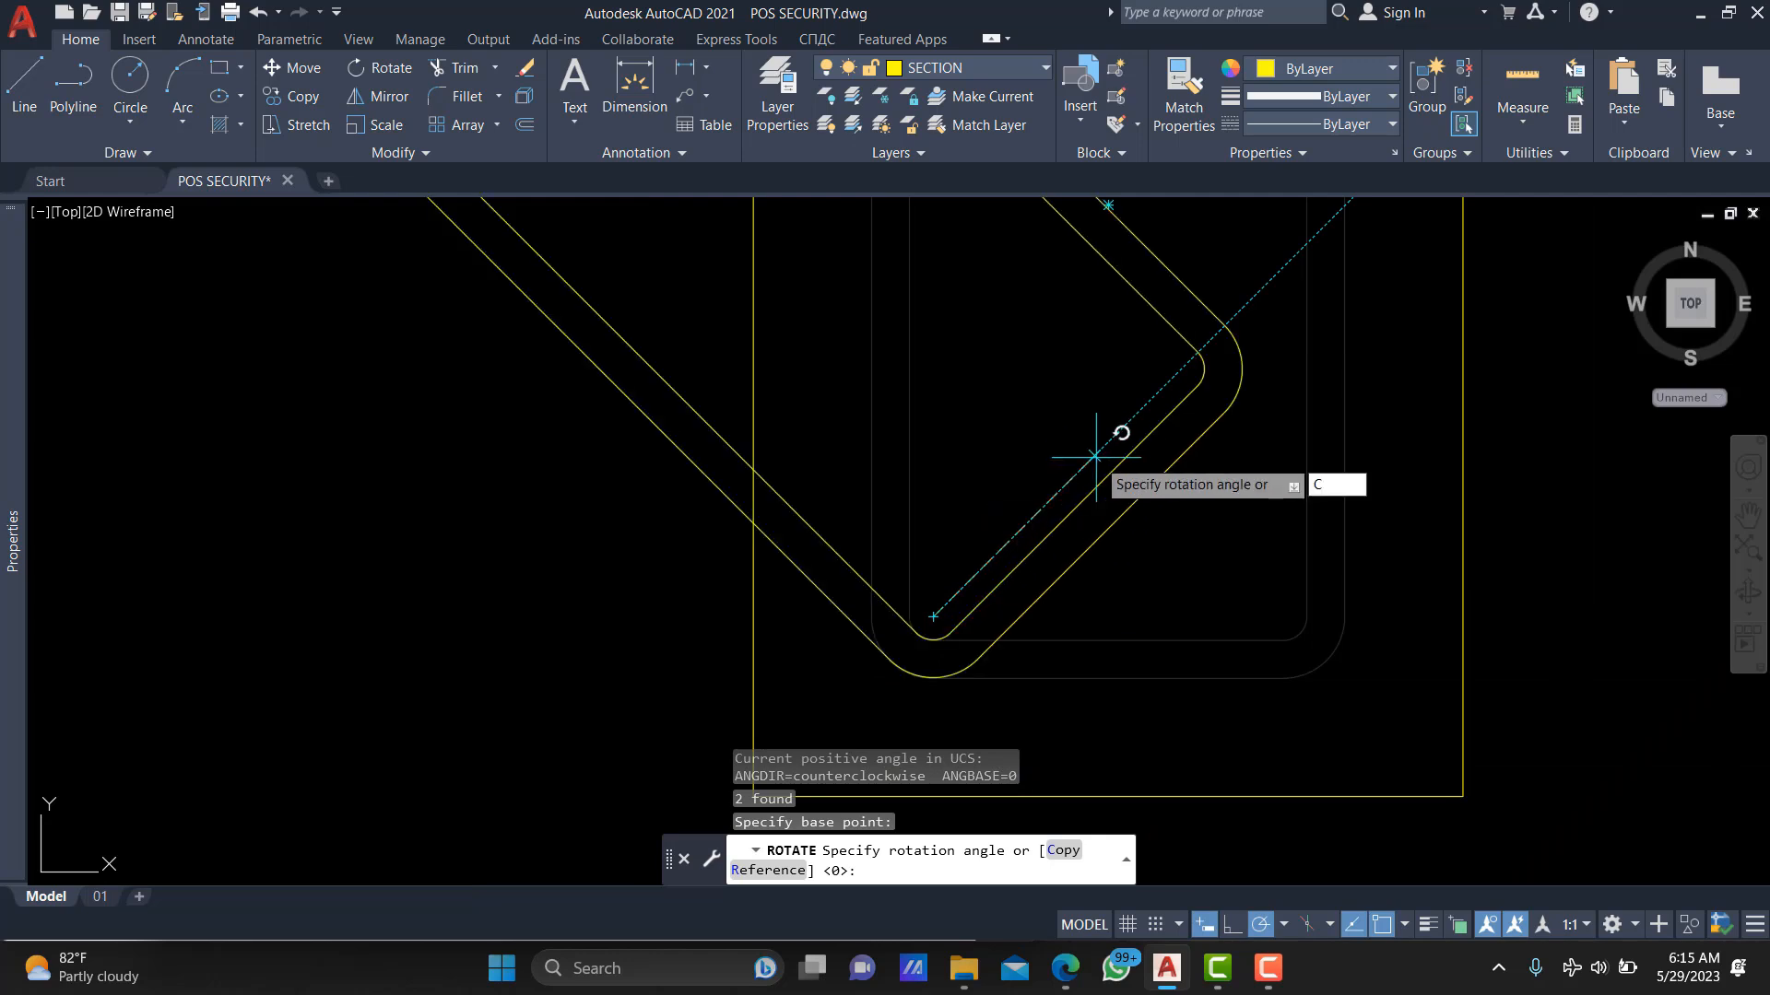
{"action": "key", "text": "Return"}
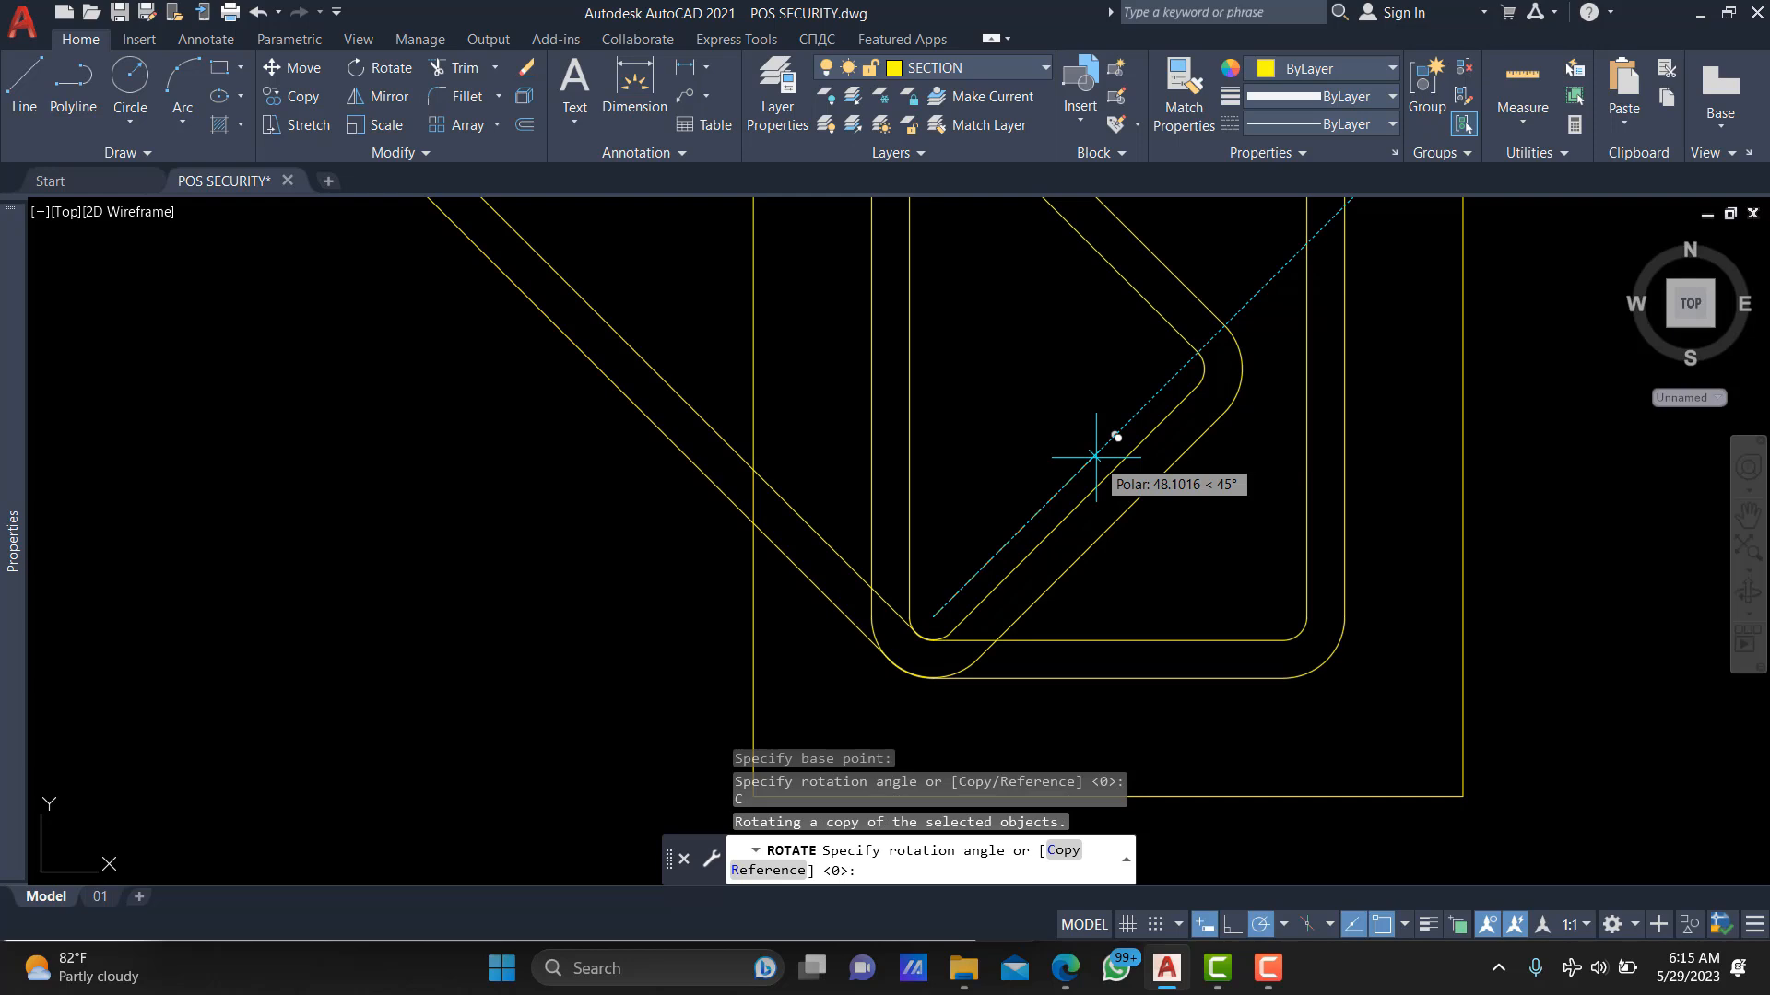
{"action": "left_click", "coordinate": [1095, 456]}
Mirror the two rotated outlines across the 45° line through the lower-left corner, keeping the originals.
{"action": "left_click", "coordinate": [1098, 600]}
{"action": "left_click", "coordinate": [1047, 489]}
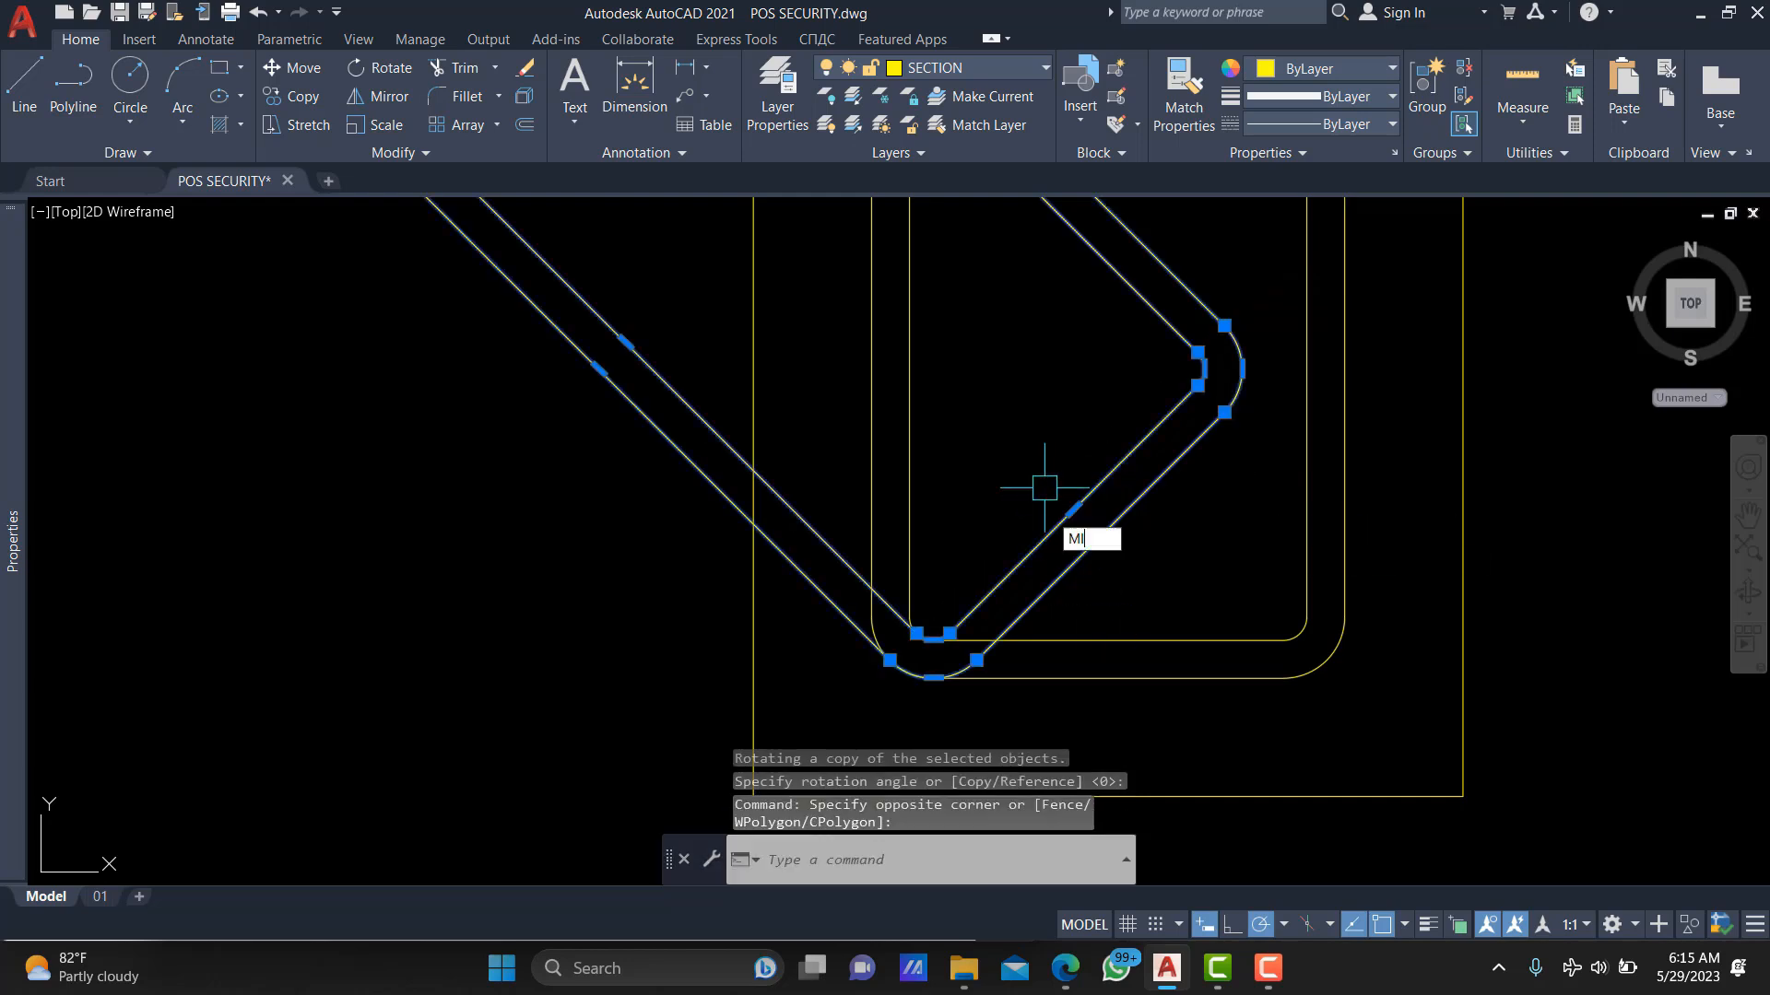
{"action": "type", "text": "mi"}
{"action": "key", "text": "Return"}
{"action": "left_click", "coordinate": [937, 634]}
{"action": "left_click", "coordinate": [1031, 501]}
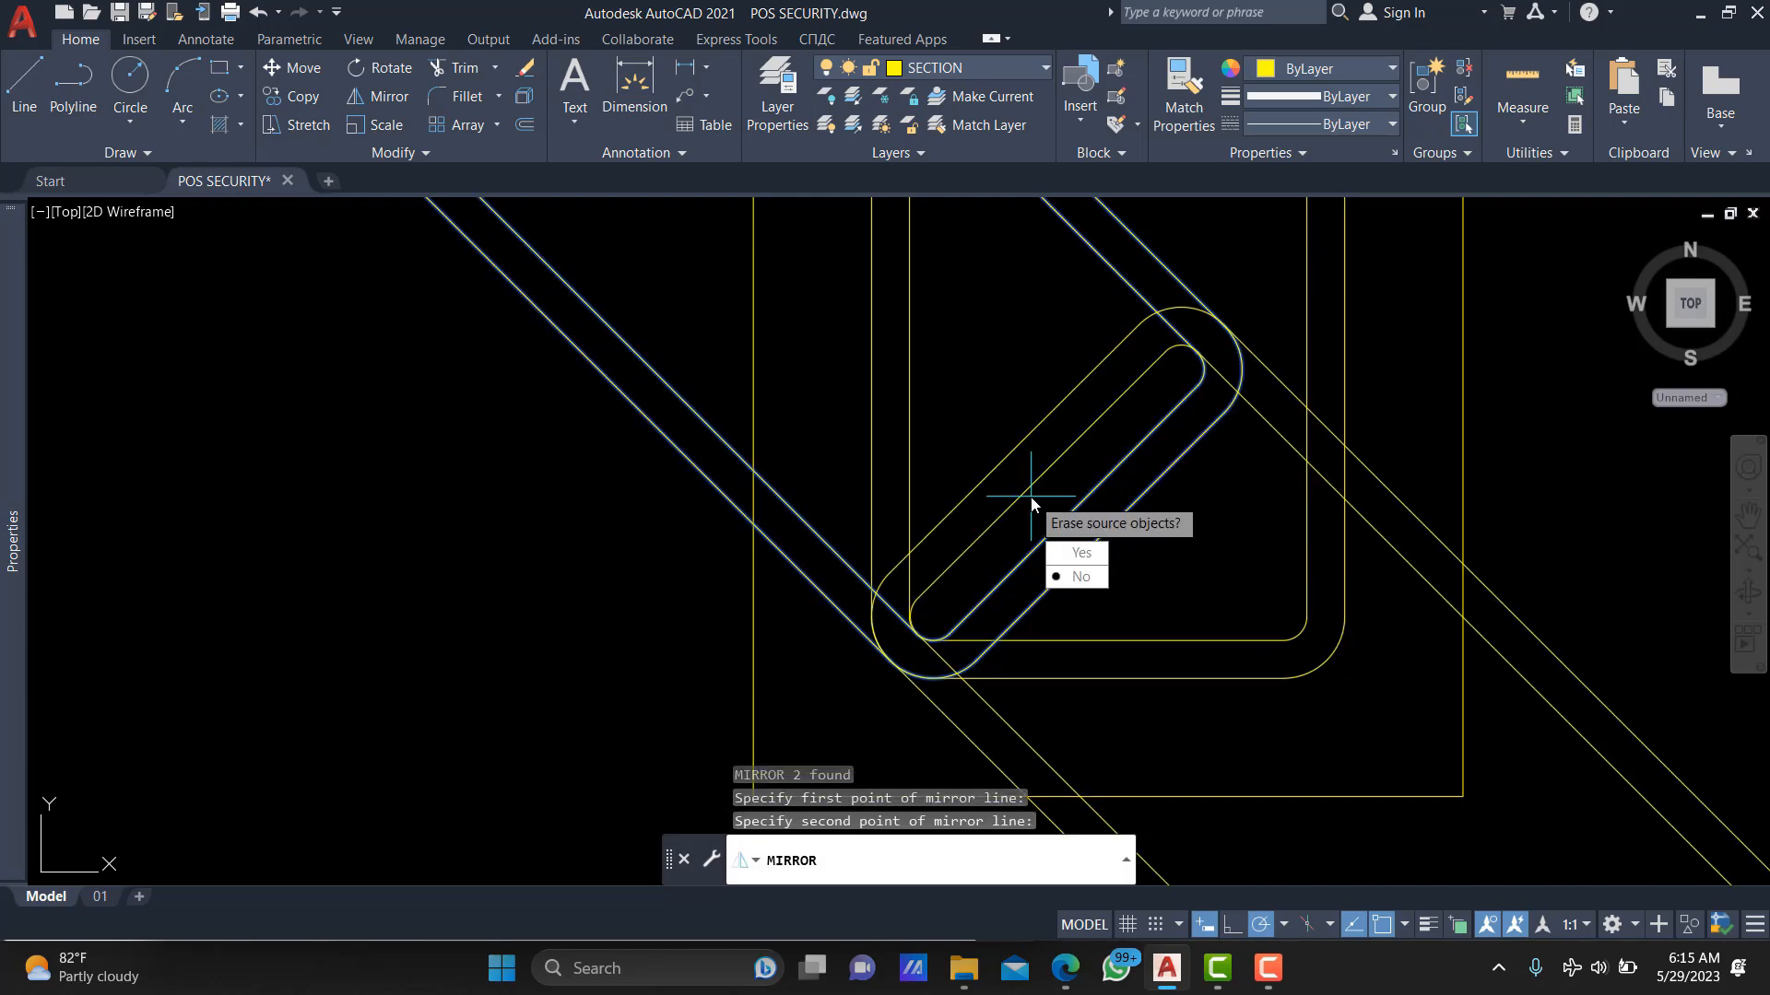
{"action": "key", "text": "Return"}
Draw a 24-long line at 45° from the lower-left arc centre and continue it perpendicularly across the hook's outer edges.
{"action": "type", "text": "l"}
{"action": "key", "text": "Return"}
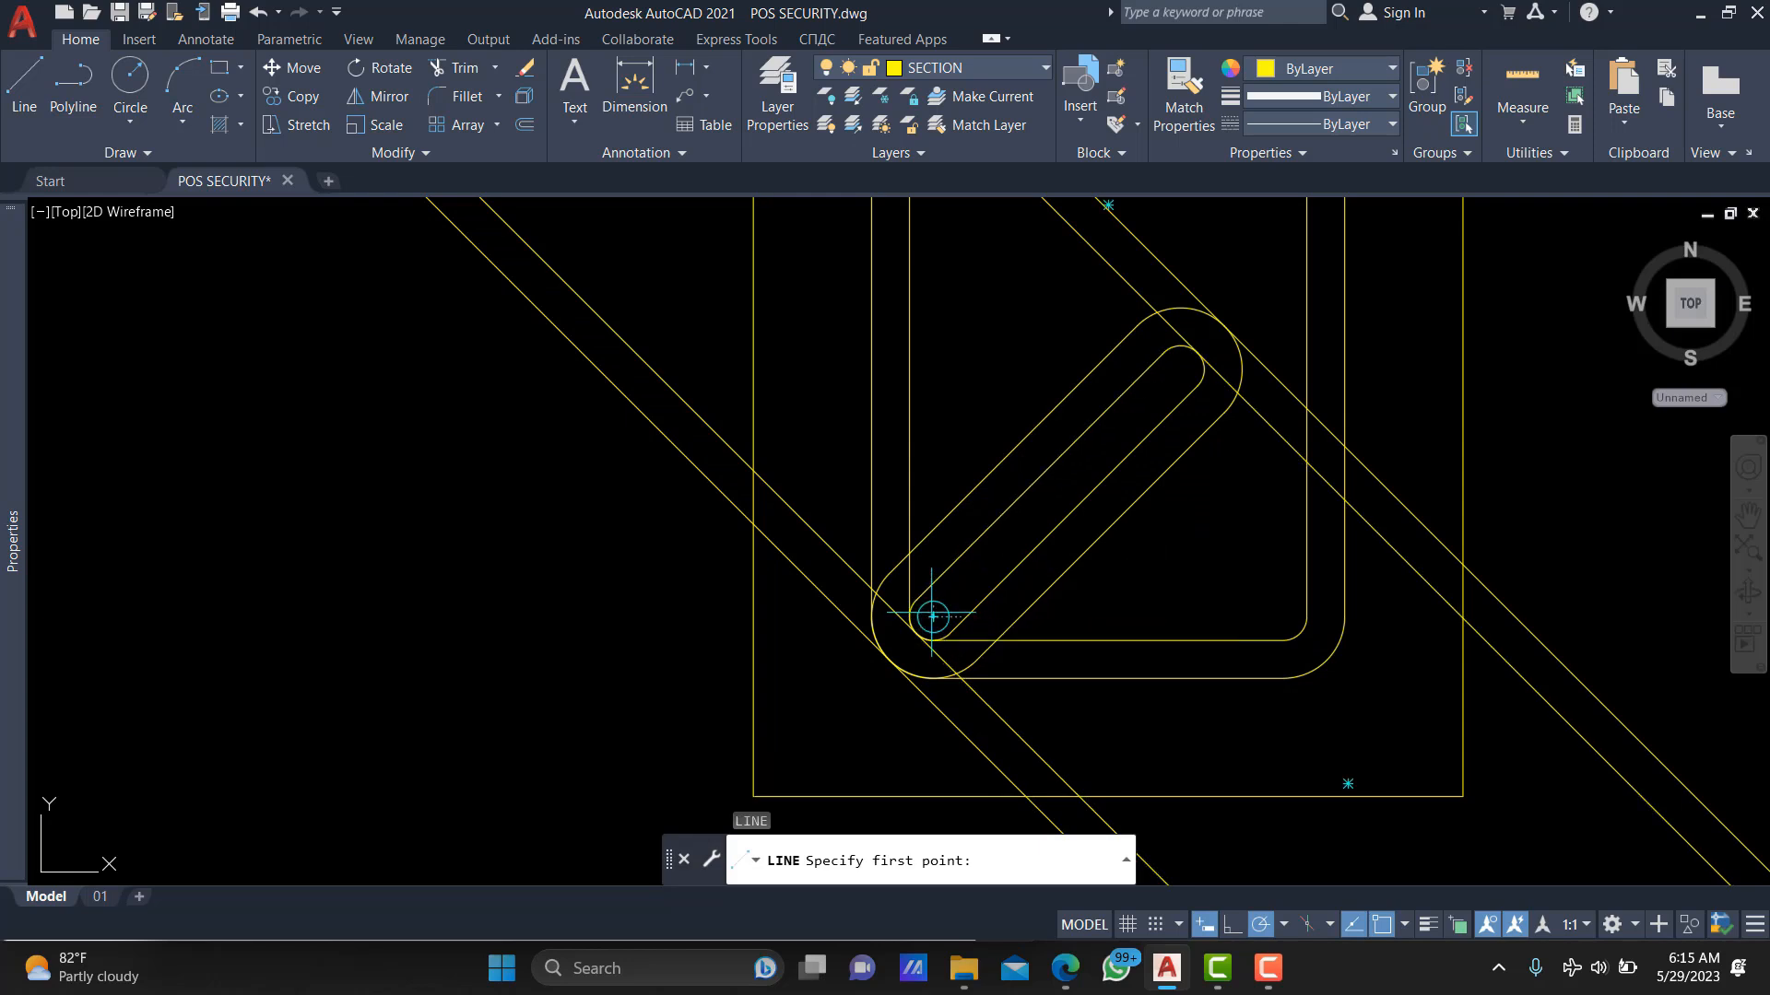
{"action": "left_click", "coordinate": [934, 616]}
{"action": "scroll", "coordinate": [1026, 493], "scroll_direction": "up", "scroll_amount": 2}
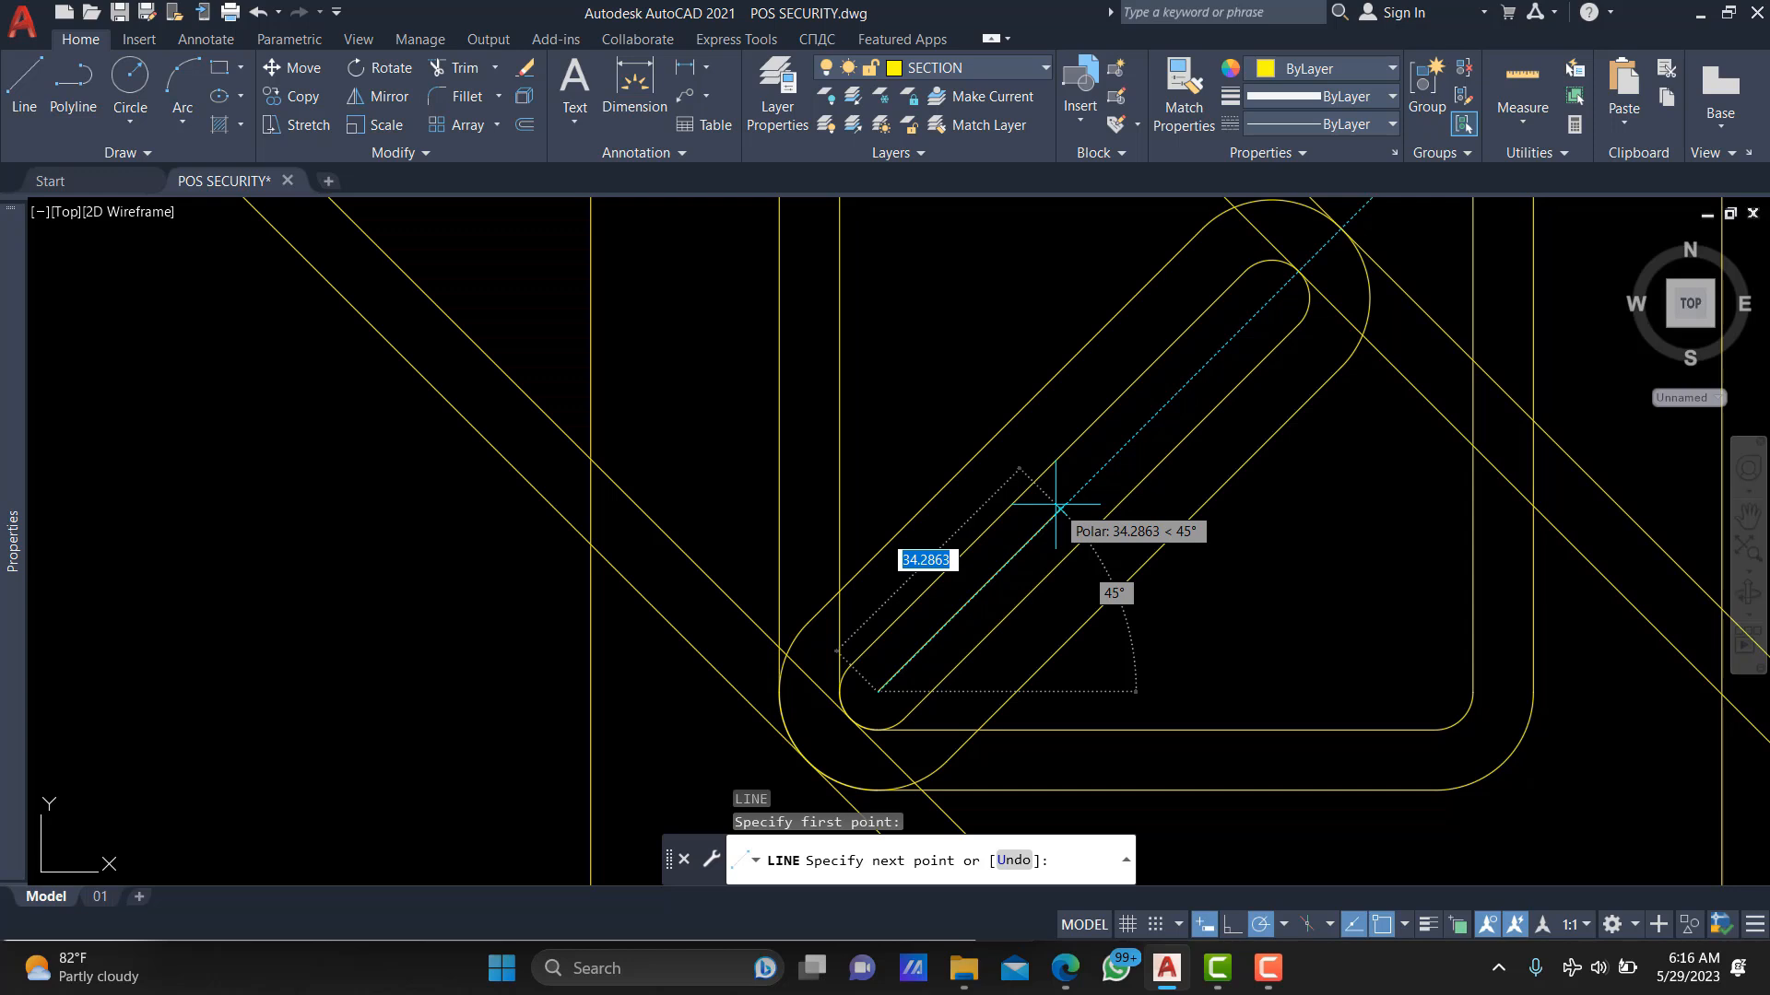
{"action": "type", "text": "24"}
{"action": "key", "text": "Return"}
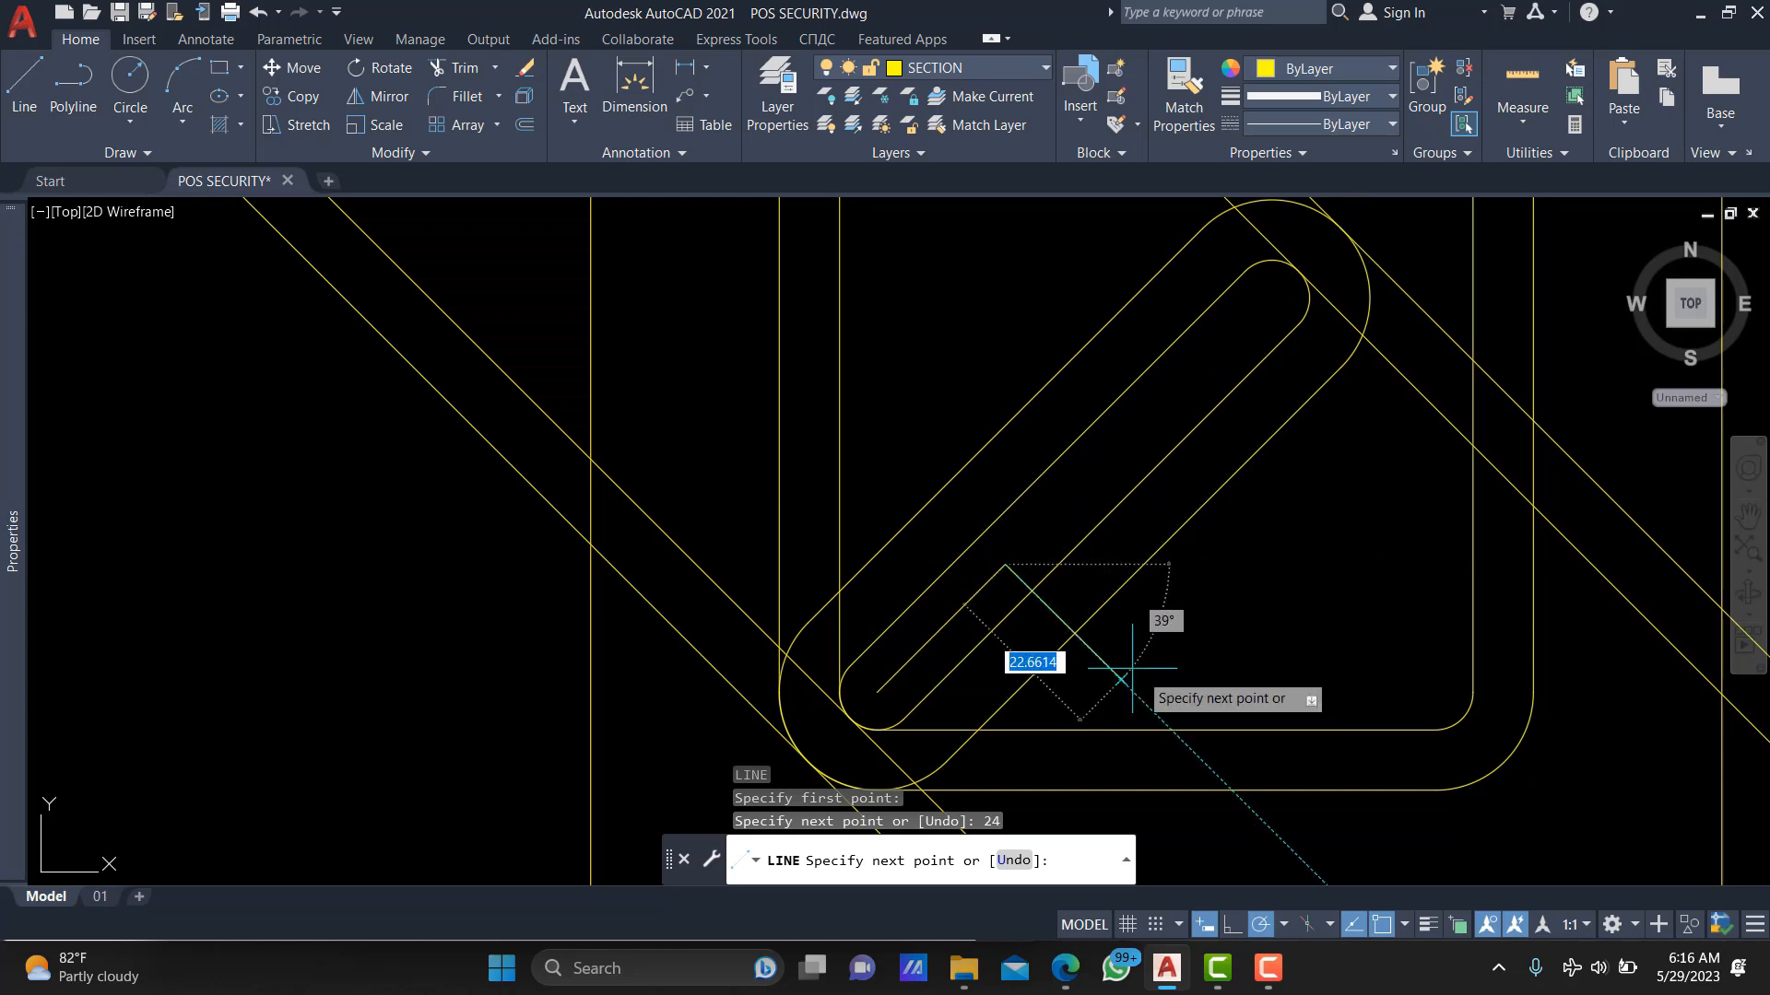
{"action": "left_click", "coordinate": [1069, 632]}
{"action": "left_click", "coordinate": [934, 497]}
{"action": "key", "text": "Escape"}
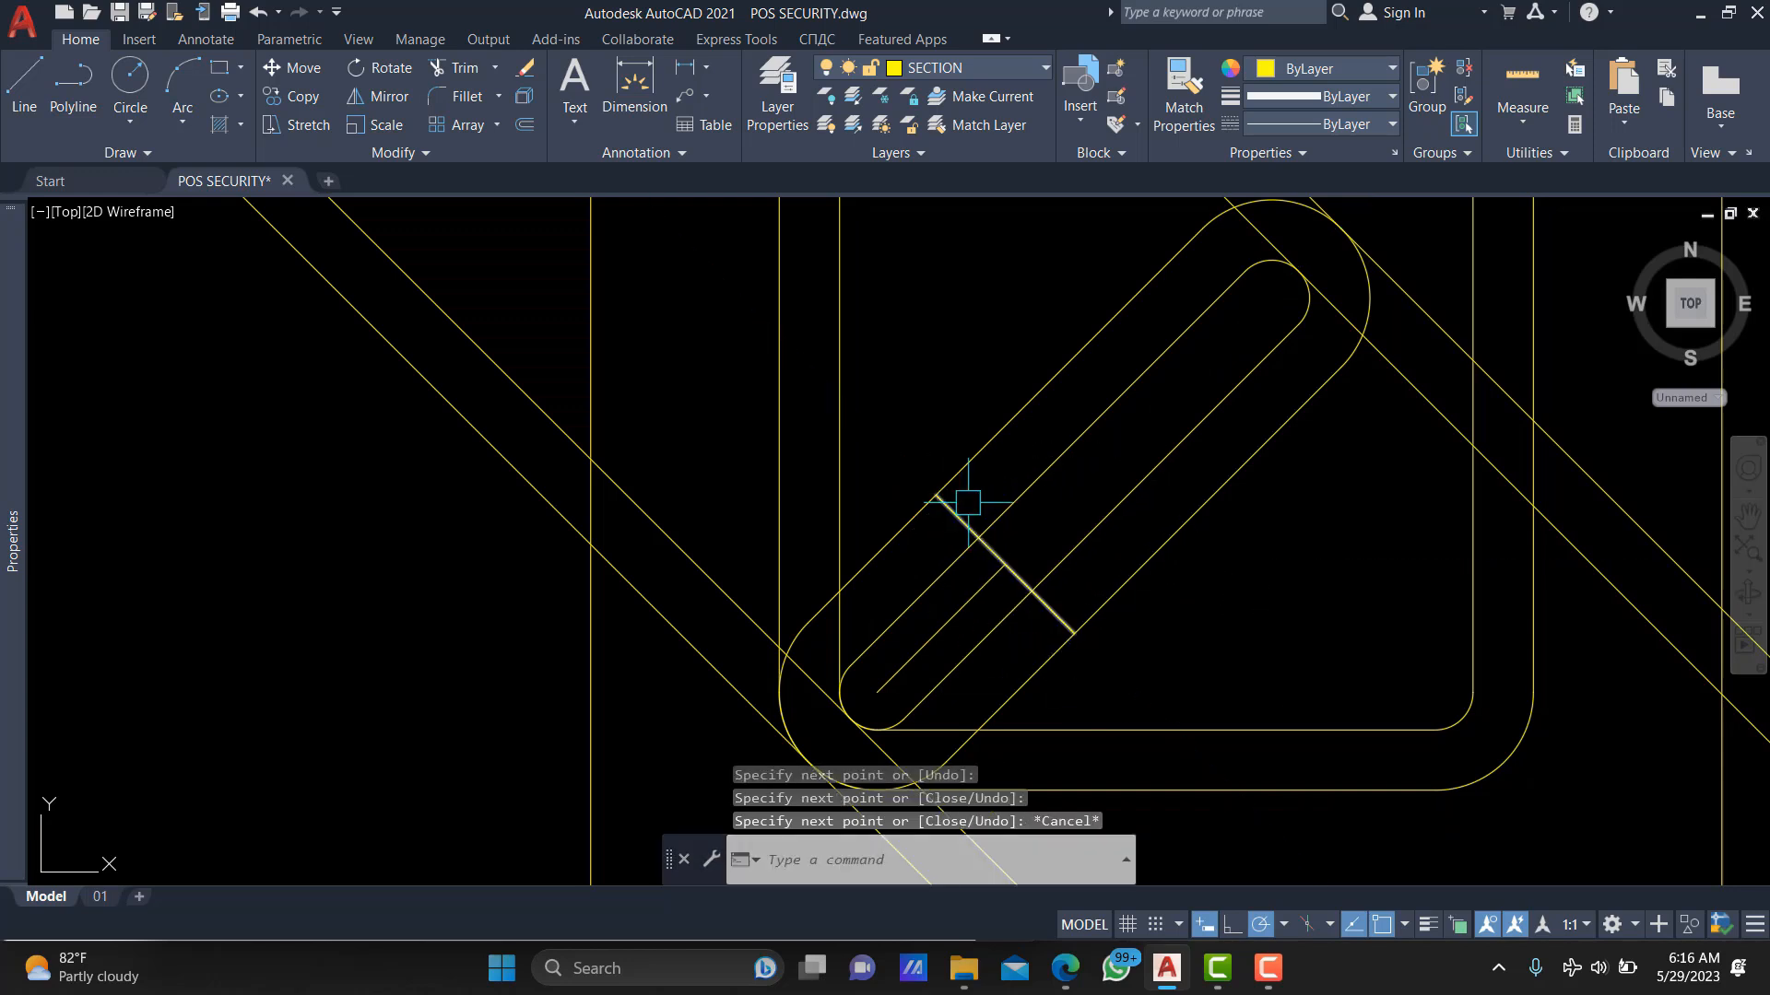
Try to trim the slanted hook lines using the perpendicular end line as the cutting edge.
{"action": "type", "text": "tr"}
{"action": "key", "text": "Return"}
{"action": "left_click", "coordinate": [960, 515]}
{"action": "key", "text": "Return"}
{"action": "left_click", "coordinate": [974, 399]}
{"action": "left_click", "coordinate": [1220, 629]}
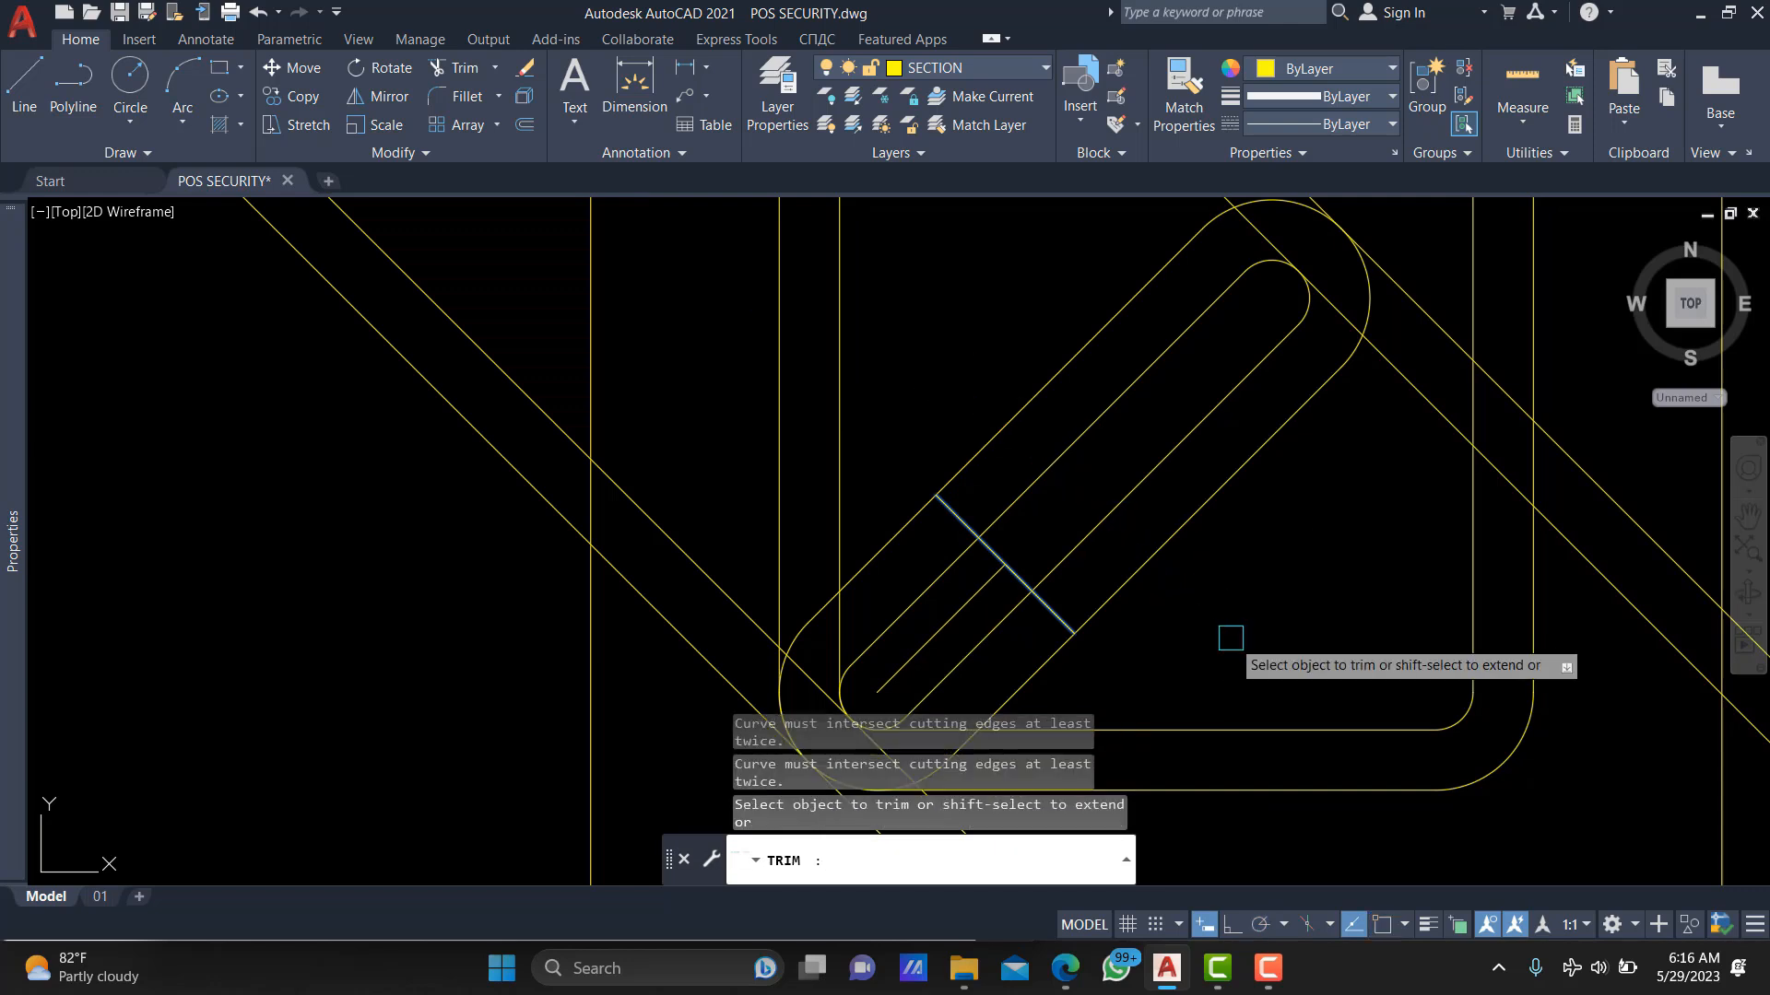
{"action": "key", "text": "Return"}
Trim the four slanted hook lines where they extend beyond the perpendicular end line.
{"action": "key", "text": "Return"}
{"action": "left_click", "coordinate": [1113, 593]}
{"action": "left_click", "coordinate": [1076, 548]}
{"action": "left_click", "coordinate": [1032, 483]}
{"action": "left_click", "coordinate": [1001, 431]}
{"action": "key", "text": "Escape"}
{"action": "type", "text": "o"}
{"action": "key", "text": "Return"}
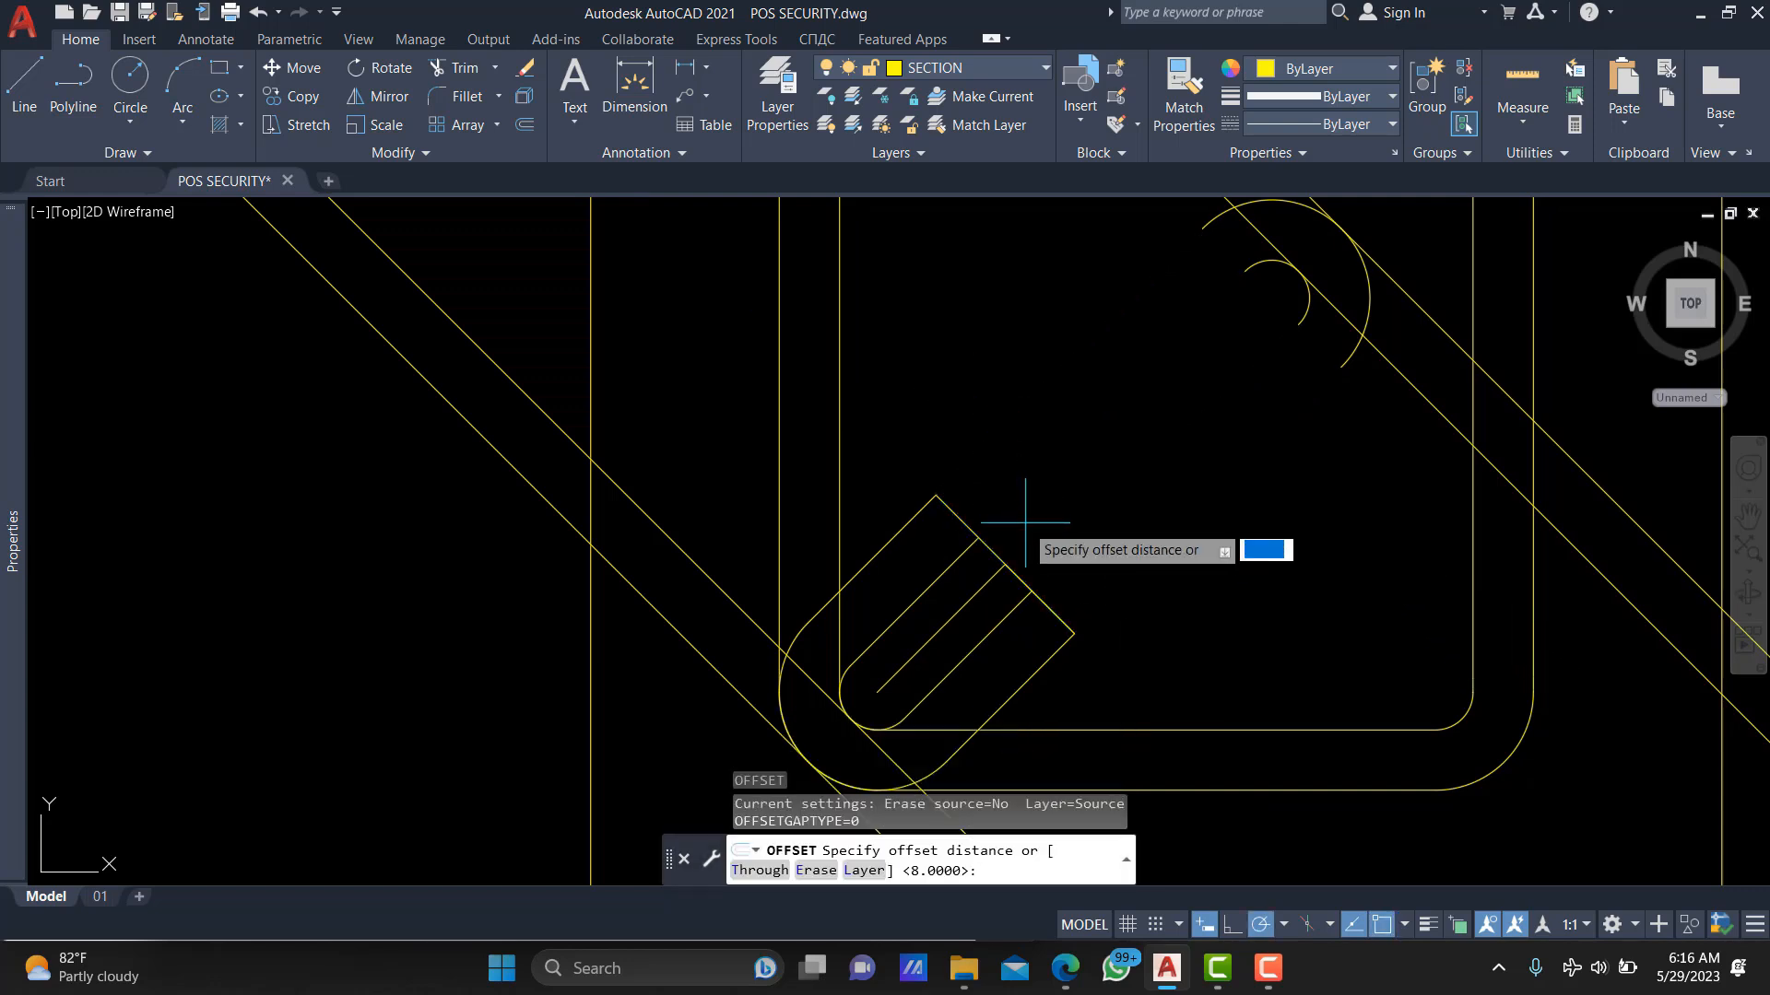
{"action": "key", "text": "Return"}
{"action": "scroll", "coordinate": [1021, 523], "scroll_direction": "up", "scroll_amount": 2}
{"action": "left_click", "coordinate": [971, 615]}
{"action": "scroll", "coordinate": [1080, 504], "scroll_direction": "down", "scroll_amount": 3}
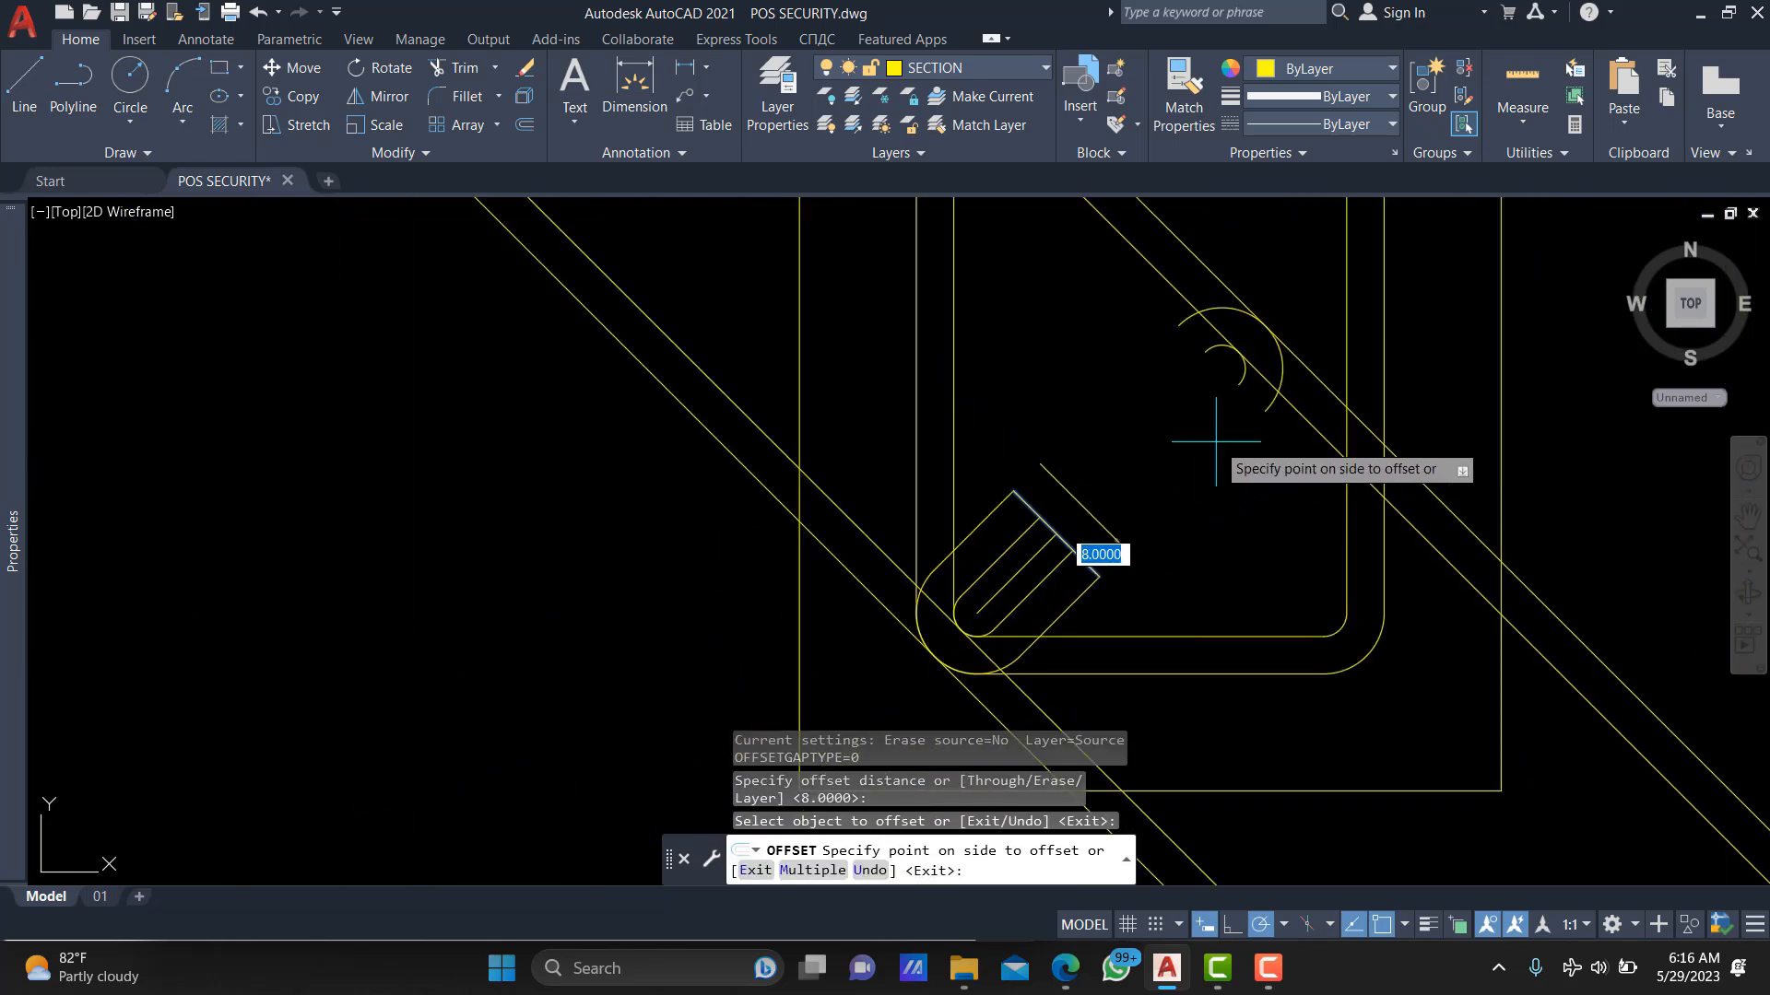
{"action": "scroll", "coordinate": [1074, 545], "scroll_direction": "up", "scroll_amount": 4}
{"action": "key", "text": "Escape"}
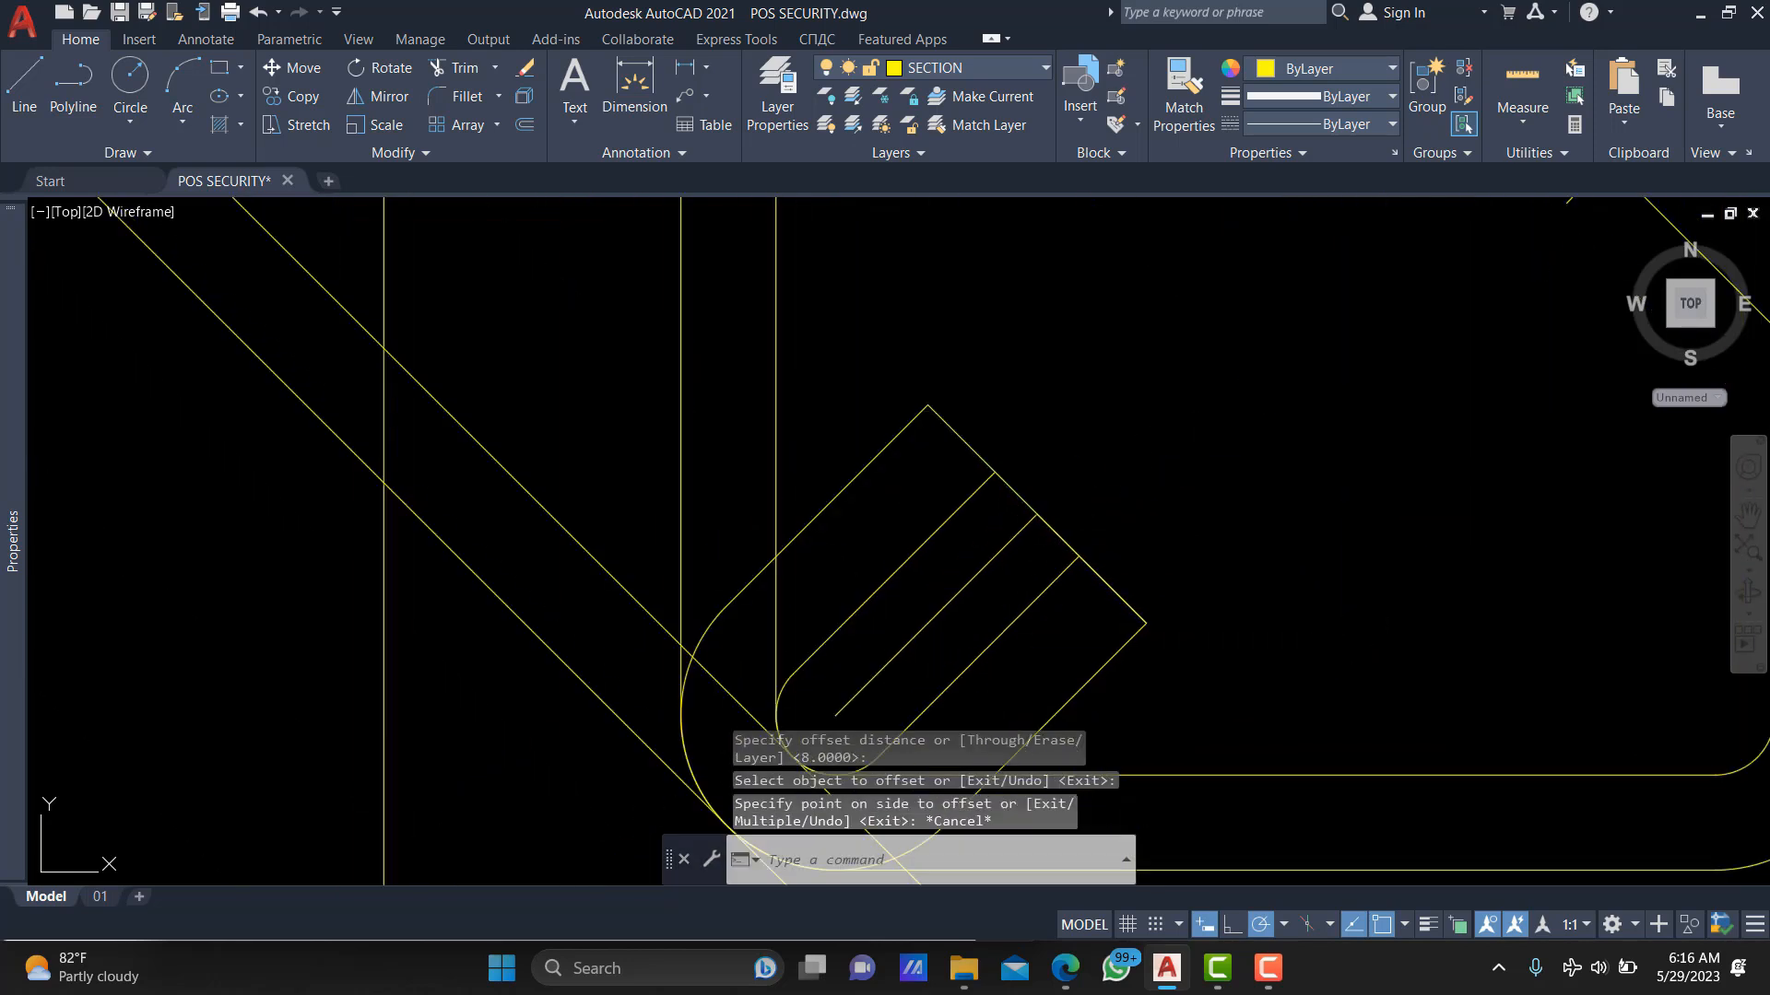
Trim away the perpendicular end line between the two hook prongs on both sides of the centre line.
{"action": "key", "text": "Return"}
{"action": "left_click", "coordinate": [1086, 498]}
{"action": "left_click", "coordinate": [996, 583]}
{"action": "left_click", "coordinate": [1054, 458]}
{"action": "left_click", "coordinate": [982, 548]}
{"action": "key", "text": "Escape"}
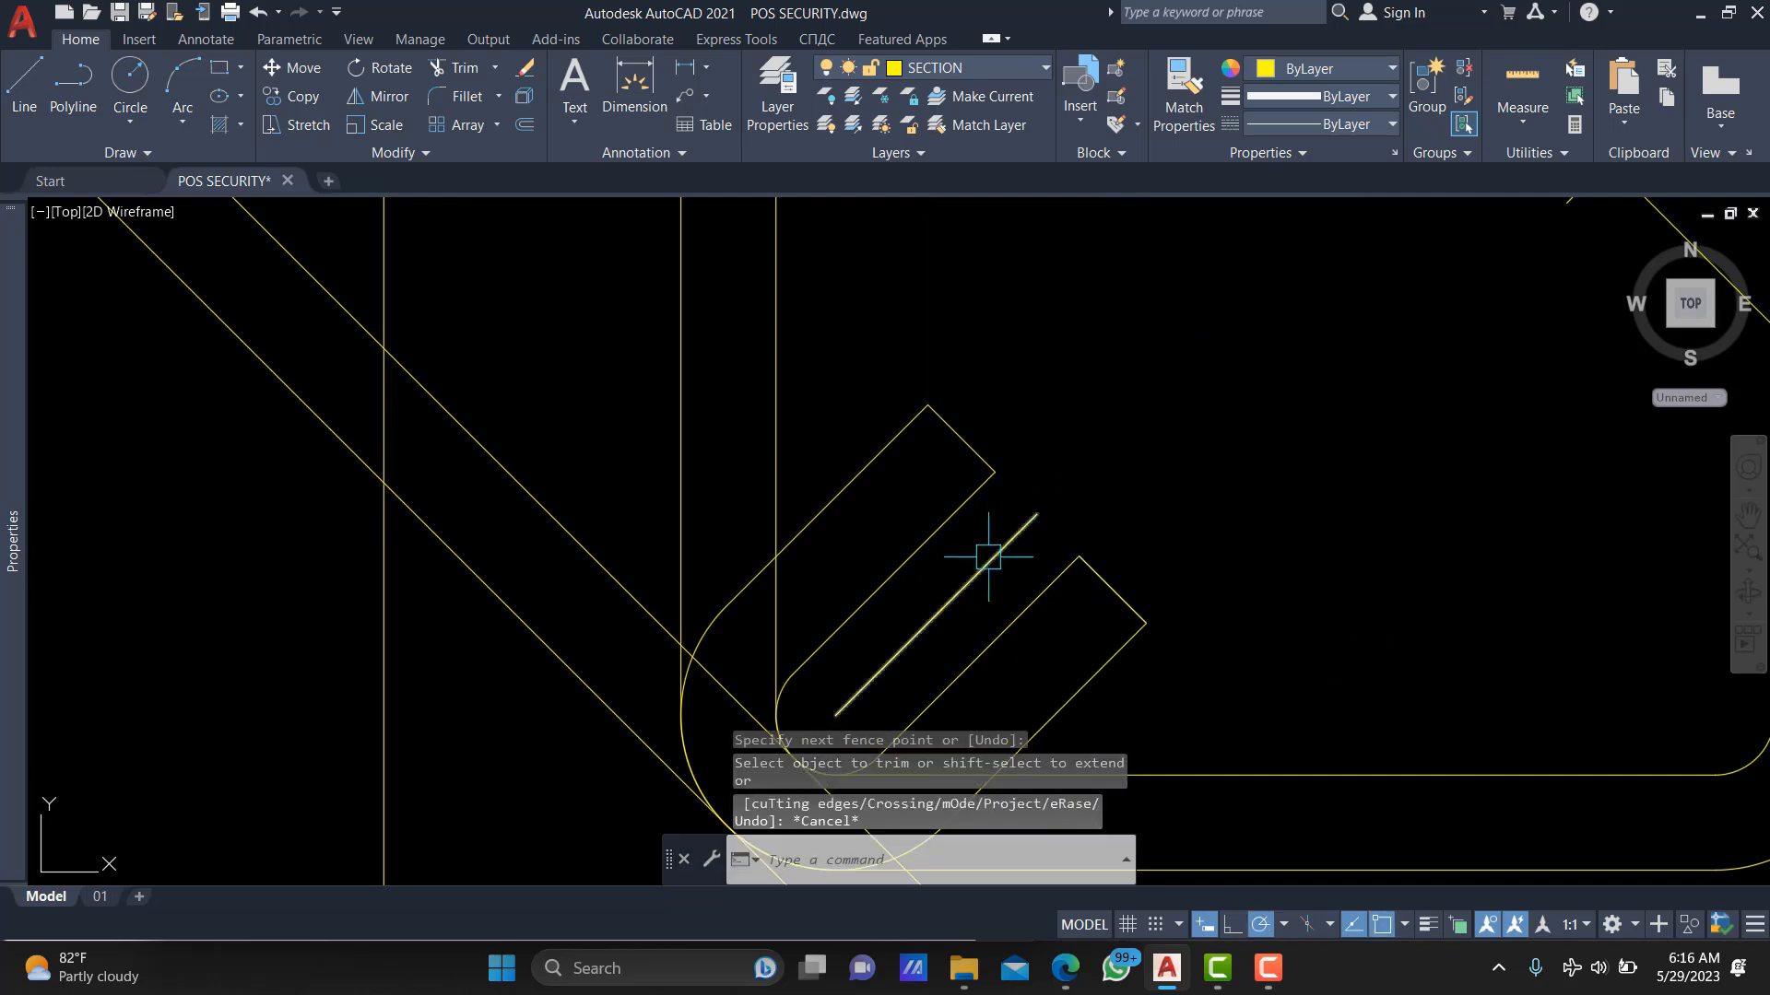
Erase the 45° centre line between the hook prongs and the leftover diagonal outlines crossing the section.
{"action": "left_click", "coordinate": [988, 560]}
{"action": "scroll", "coordinate": [1010, 500], "scroll_direction": "down", "scroll_amount": 3}
{"action": "type", "text": "E"}
{"action": "key", "text": "Return"}
{"action": "left_click", "coordinate": [1284, 257]}
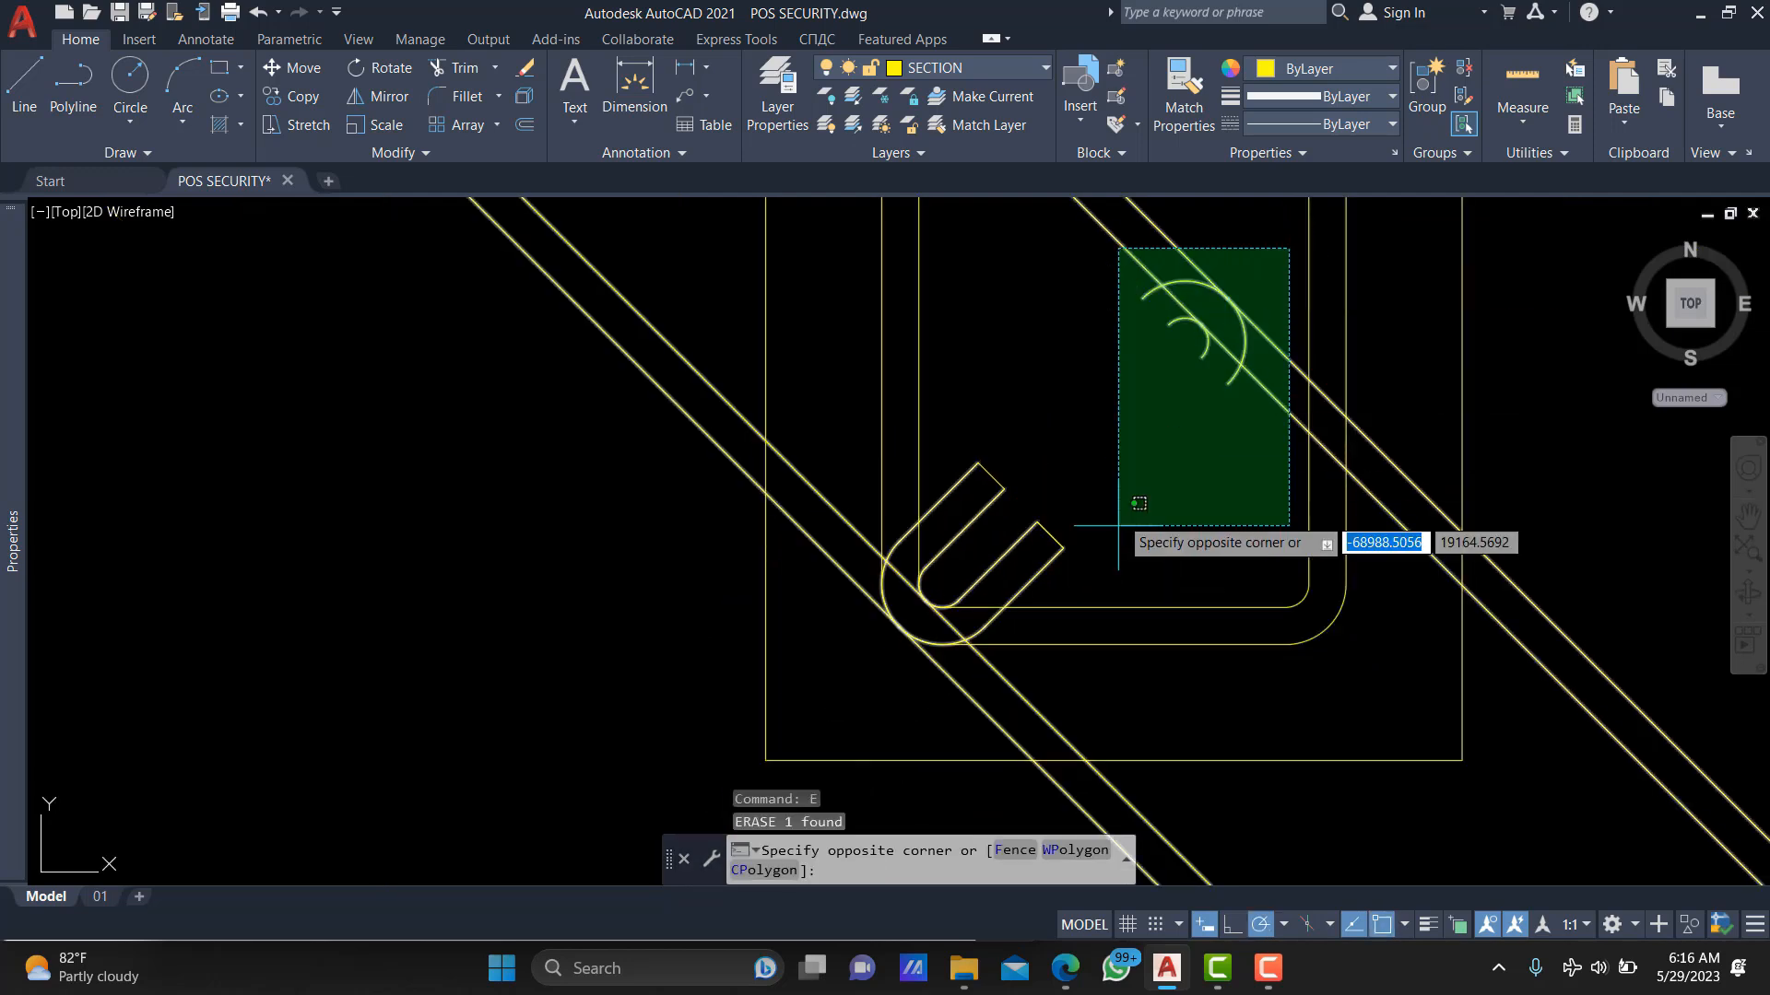
{"action": "key", "text": "Escape"}
Trim the overlapping stirrup and hook lines around the lower-left bend.
{"action": "scroll", "coordinate": [1010, 622], "scroll_direction": "up", "scroll_amount": 4}
{"action": "type", "text": "TR"}
{"action": "key", "text": "Return"}
{"action": "left_click", "coordinate": [1041, 631]}
{"action": "left_click", "coordinate": [922, 600]}
{"action": "left_click", "coordinate": [751, 491]}
{"action": "left_click", "coordinate": [812, 406]}
{"action": "scroll", "coordinate": [812, 406], "scroll_direction": "down", "scroll_amount": 2}
{"action": "left_click", "coordinate": [1025, 635]}
{"action": "left_click", "coordinate": [725, 632]}
{"action": "left_click", "coordinate": [693, 312]}
{"action": "left_click", "coordinate": [701, 578]}
{"action": "key", "text": "Return"}
{"action": "key", "text": "Return"}
{"action": "scroll", "coordinate": [844, 556], "scroll_direction": "up", "scroll_amount": 2}
{"action": "left_click", "coordinate": [844, 555]}
{"action": "scroll", "coordinate": [846, 581], "scroll_direction": "up", "scroll_amount": 2}
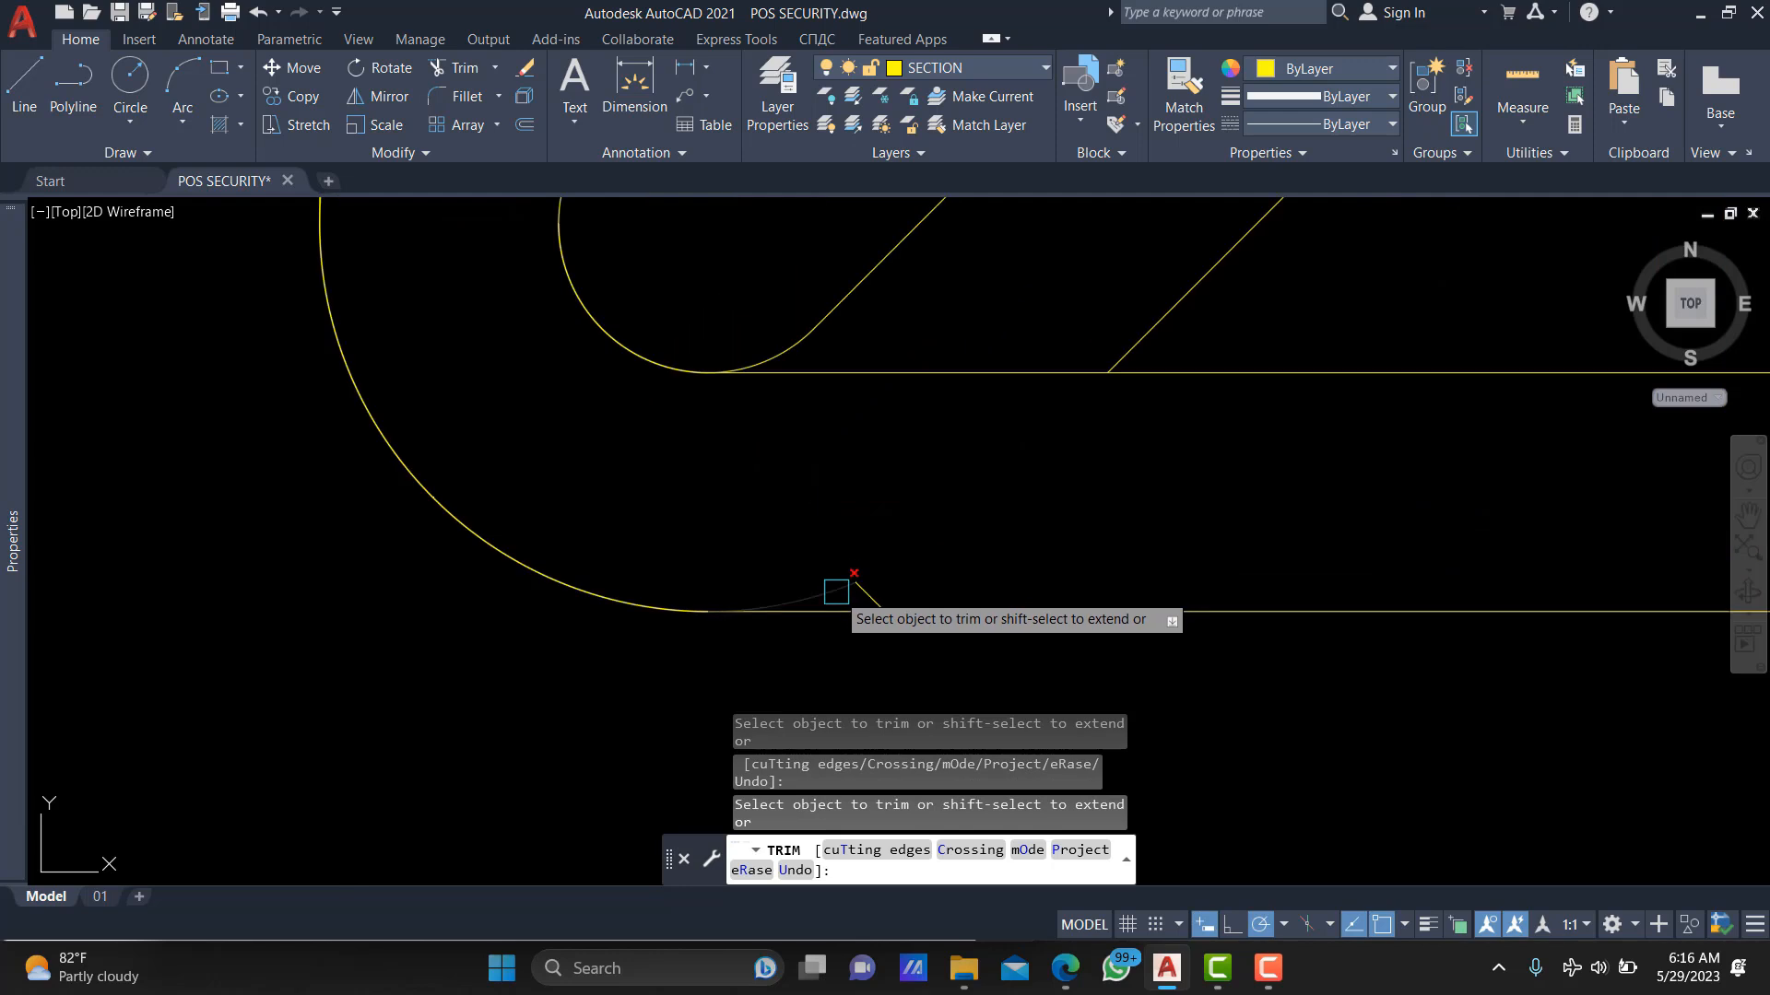
{"action": "key", "text": "Escape"}
Erase the leftover line and arc fragments around the hook and inside the stirrup.
{"action": "left_click", "coordinate": [756, 494]}
{"action": "scroll", "coordinate": [1030, 612], "scroll_direction": "down", "scroll_amount": 3}
{"action": "left_click", "coordinate": [1075, 648]}
{"action": "type", "text": "e"}
{"action": "key", "text": "Return"}
{"action": "scroll", "coordinate": [856, 450], "scroll_direction": "up", "scroll_amount": 2}
{"action": "left_click", "coordinate": [743, 477]}
{"action": "left_click", "coordinate": [936, 599]}
{"action": "scroll", "coordinate": [937, 599], "scroll_direction": "down", "scroll_amount": 3}
{"action": "left_click", "coordinate": [1020, 245]}
{"action": "left_click", "coordinate": [968, 394]}
{"action": "type", "text": "e"}
{"action": "key", "text": "Return"}
{"action": "left_click", "coordinate": [1021, 340]}
{"action": "left_click", "coordinate": [948, 482]}
{"action": "type", "text": "e"}
{"action": "key", "text": "Return"}
{"action": "scroll", "coordinate": [855, 540], "scroll_direction": "up", "scroll_amount": 3}
Draw radius 5 rebar circles at the centres of the stirrup's two lower inner corner arcs.
{"action": "type", "text": "c"}
{"action": "key", "text": "Return"}
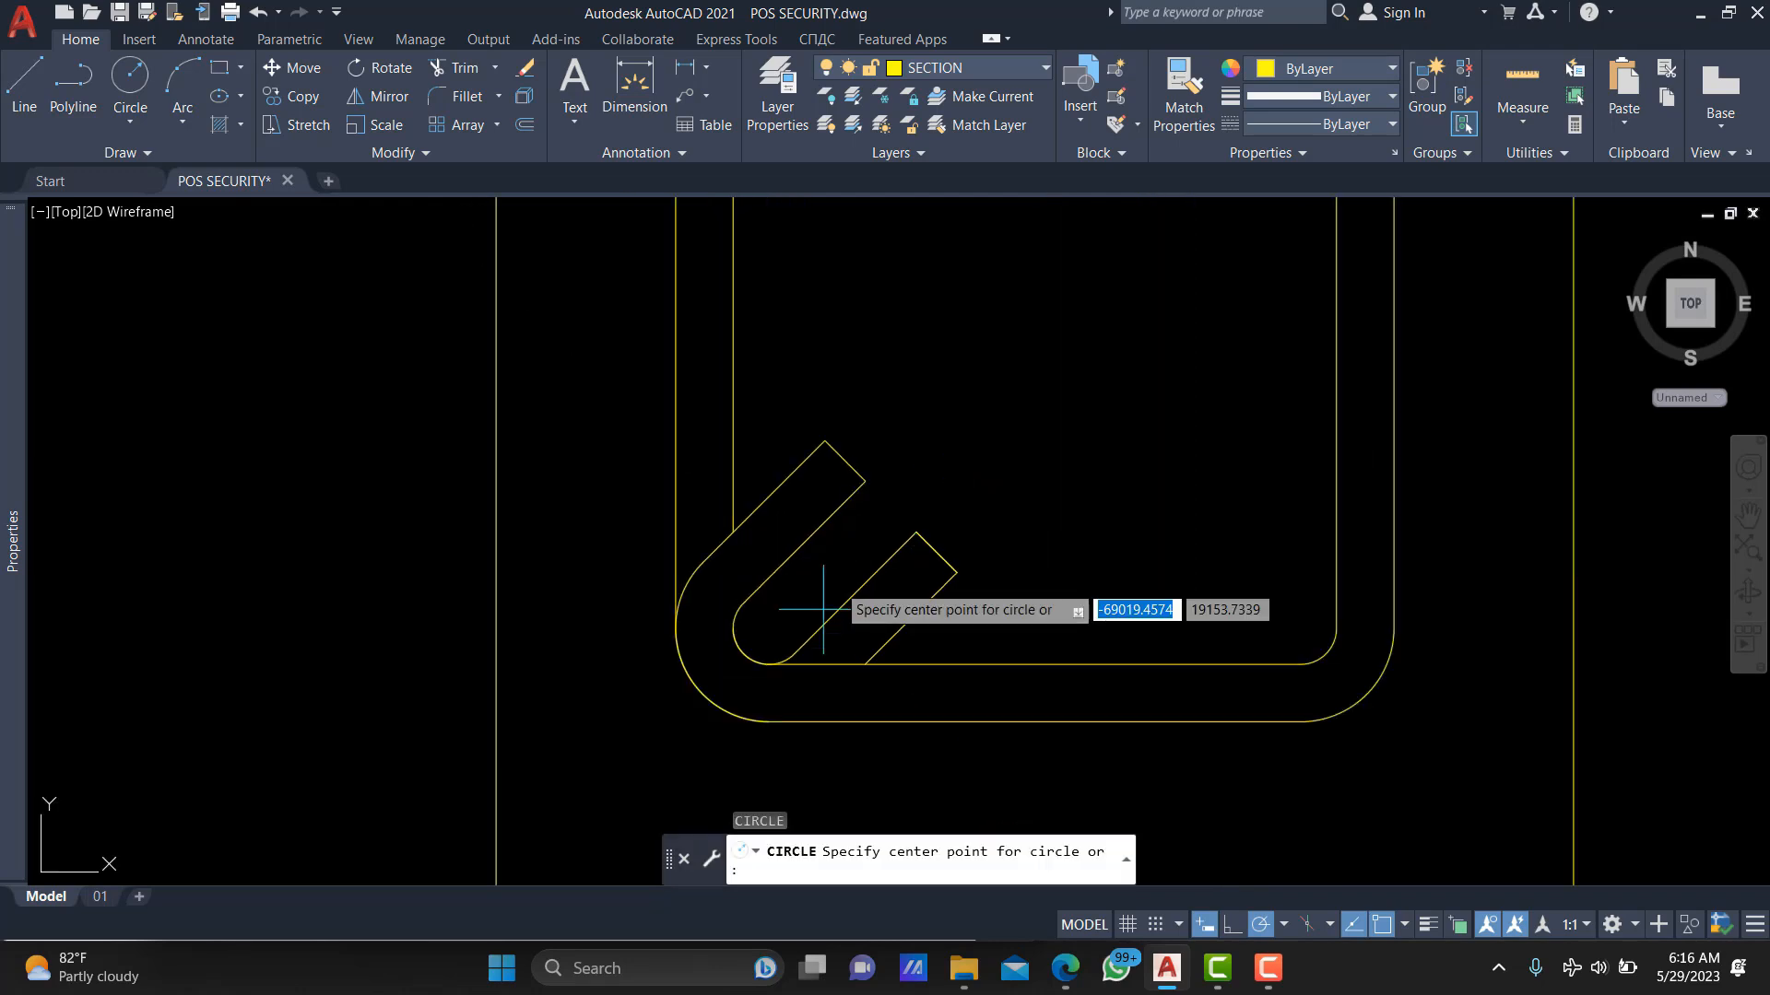
{"action": "scroll", "coordinate": [753, 708], "scroll_direction": "up", "scroll_amount": 6}
{"action": "left_click", "coordinate": [798, 419]}
{"action": "left_click", "coordinate": [798, 563]}
{"action": "scroll", "coordinate": [931, 498], "scroll_direction": "down", "scroll_amount": 5}
{"action": "scroll", "coordinate": [842, 494], "scroll_direction": "up", "scroll_amount": 5}
{"action": "type", "text": "c"}
{"action": "key", "text": "Return"}
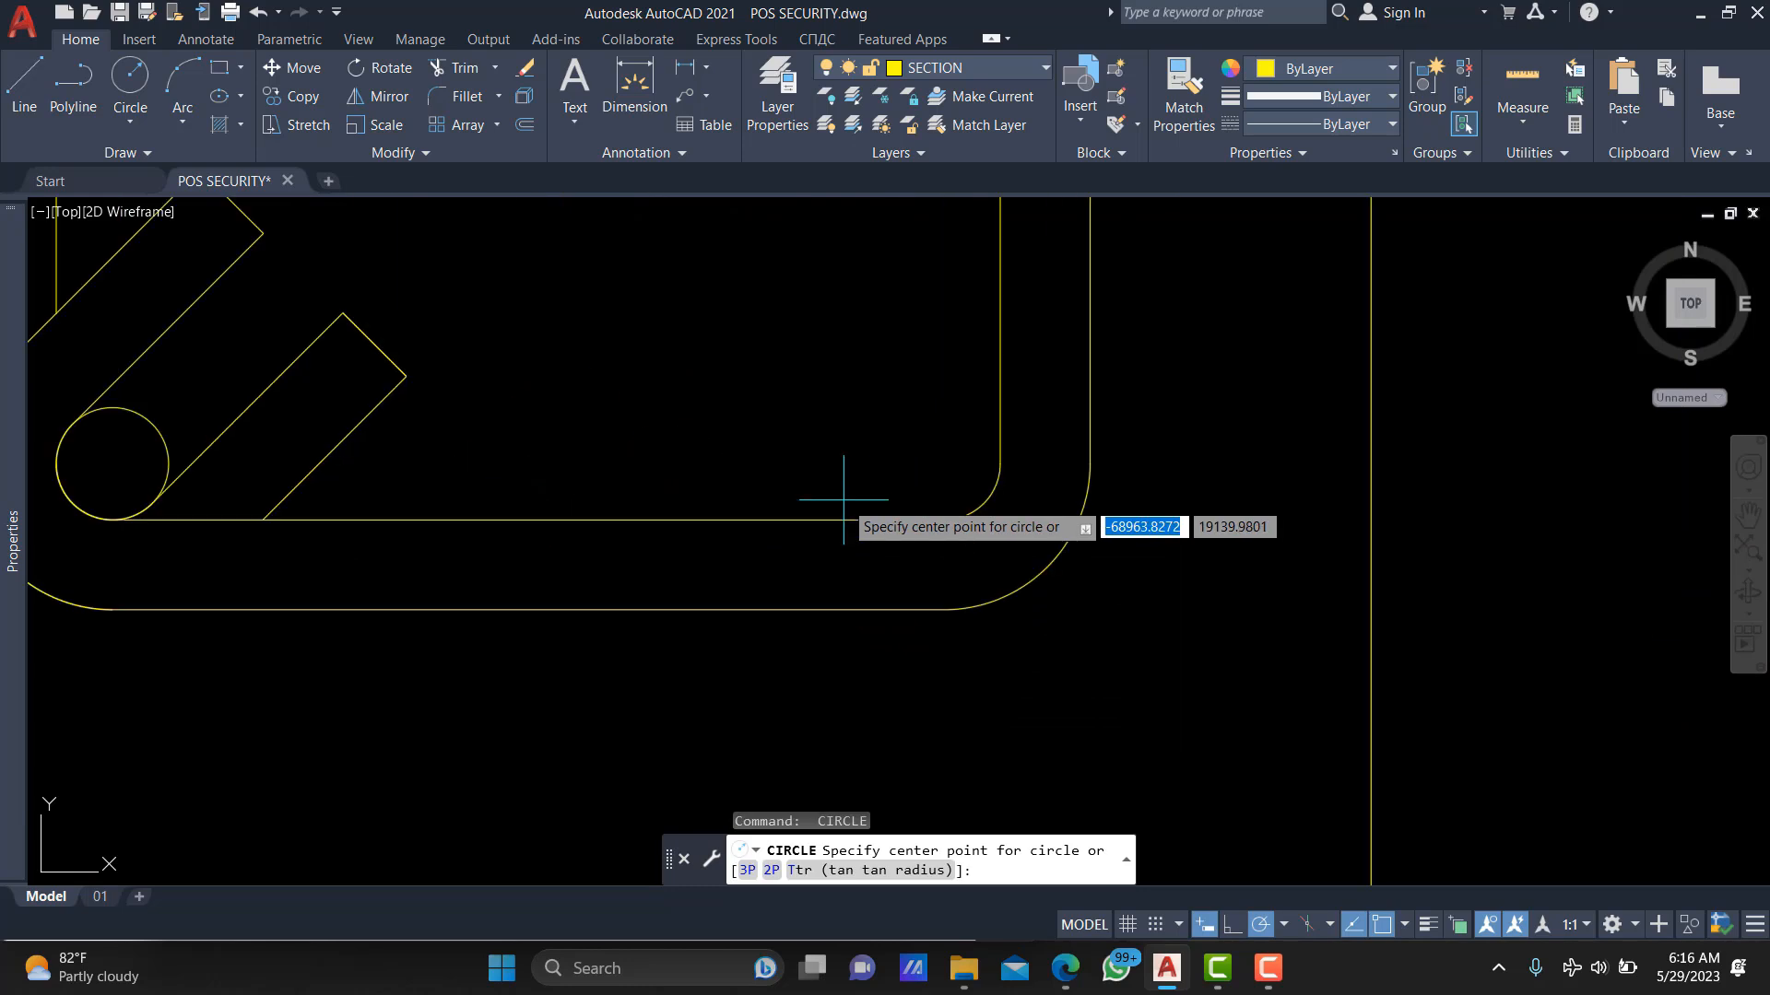
{"action": "left_click", "coordinate": [943, 508]}
{"action": "left_click", "coordinate": [936, 513]}
{"action": "scroll", "coordinate": [936, 513], "scroll_direction": "down", "scroll_amount": 5}
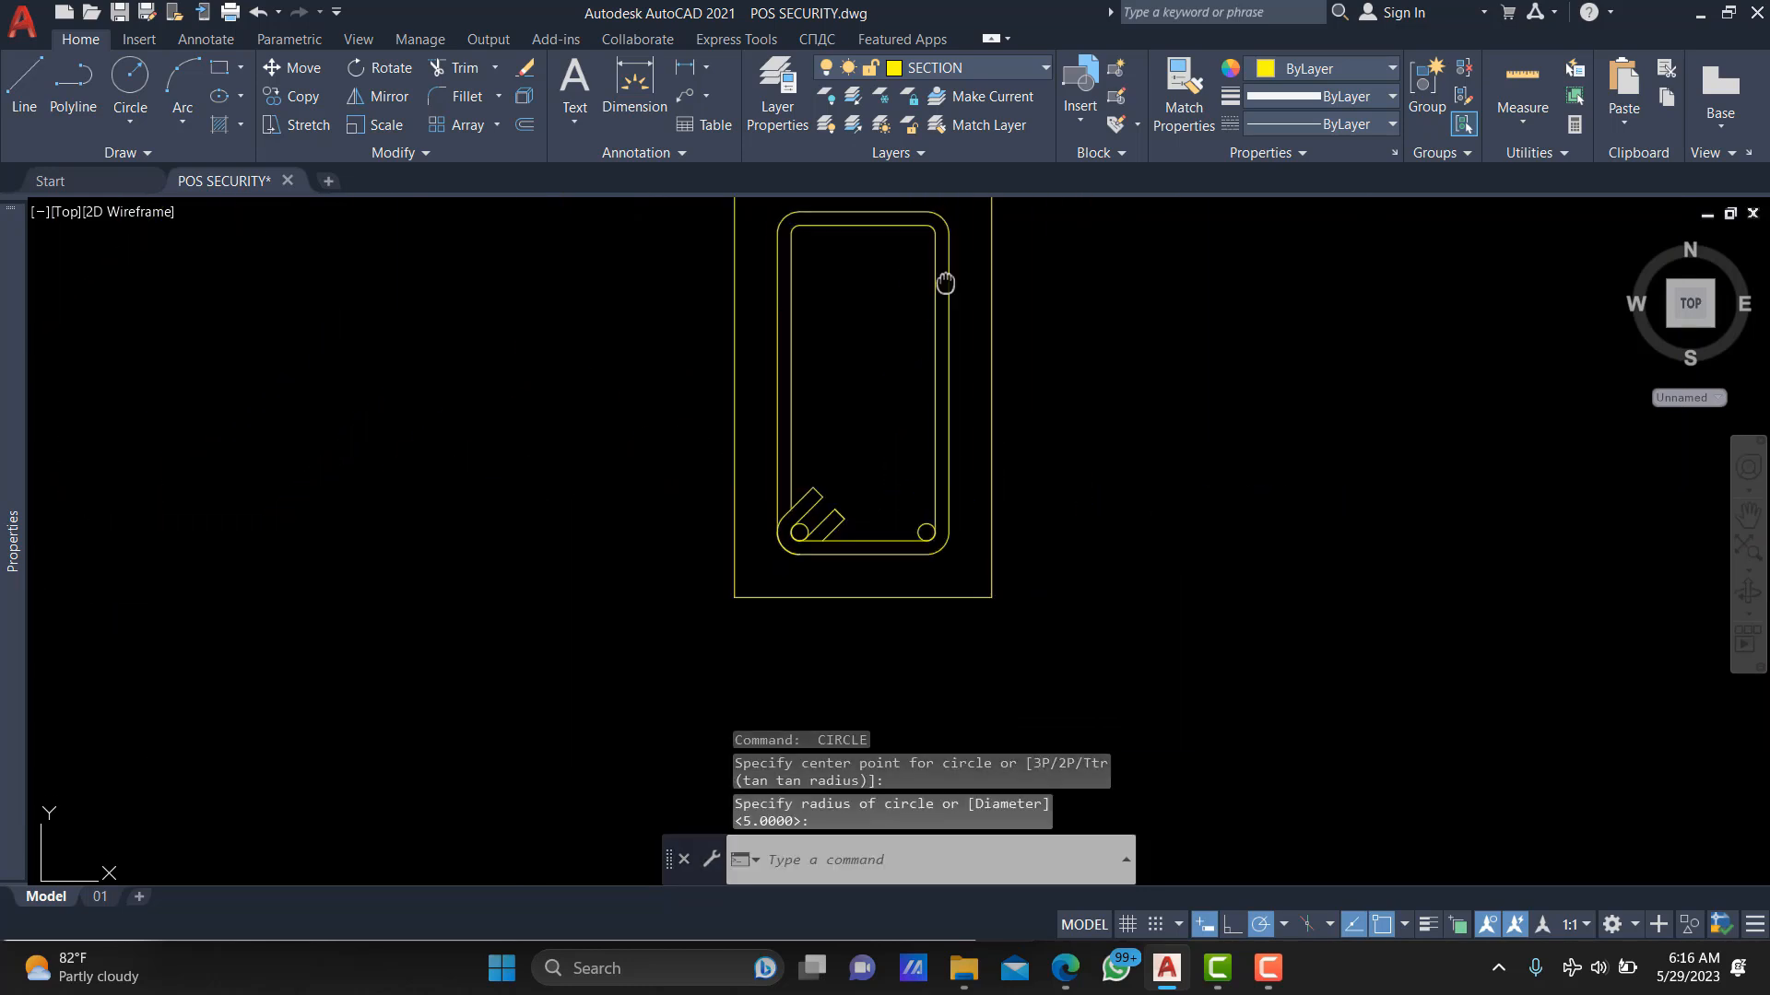
Draw radius 5 rebar circles at the centres of the stirrup's two upper inner corner arcs.
{"action": "type", "text": "c"}
{"action": "key", "text": "Return"}
{"action": "scroll", "coordinate": [939, 487], "scroll_direction": "up", "scroll_amount": 5}
{"action": "left_click", "coordinate": [895, 470]}
{"action": "left_click", "coordinate": [895, 436]}
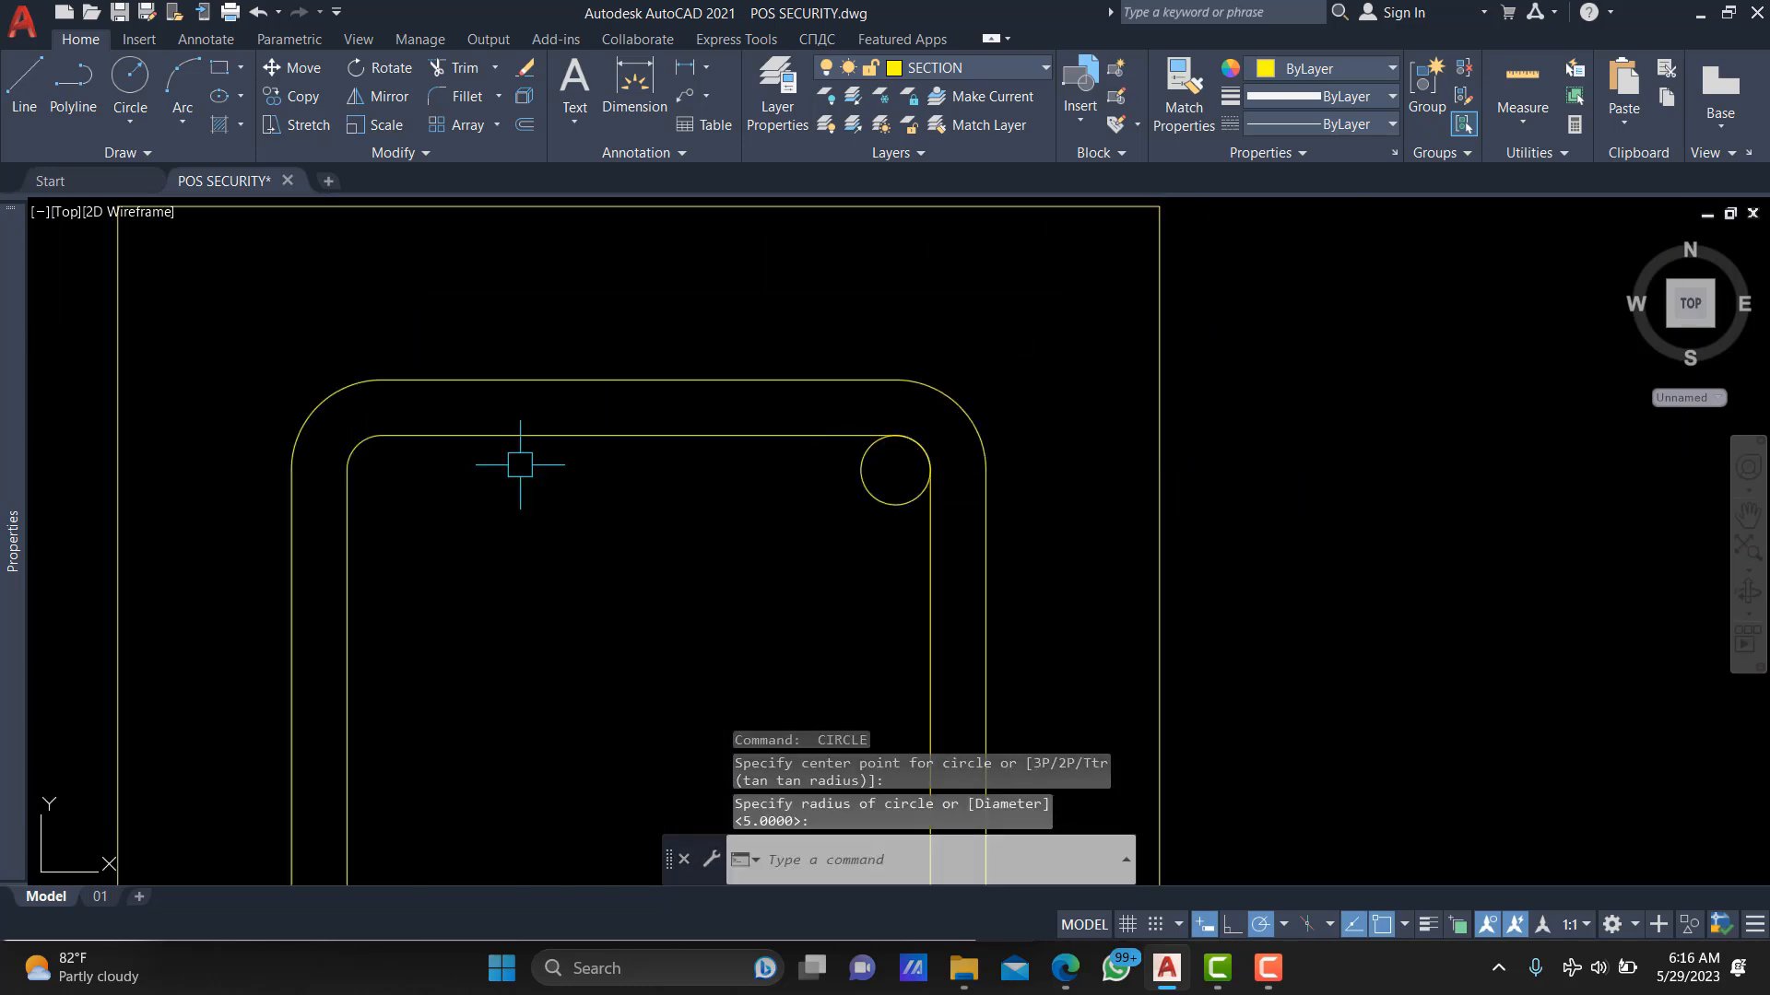
{"action": "type", "text": "c"}
{"action": "key", "text": "Return"}
{"action": "left_click", "coordinate": [382, 470]}
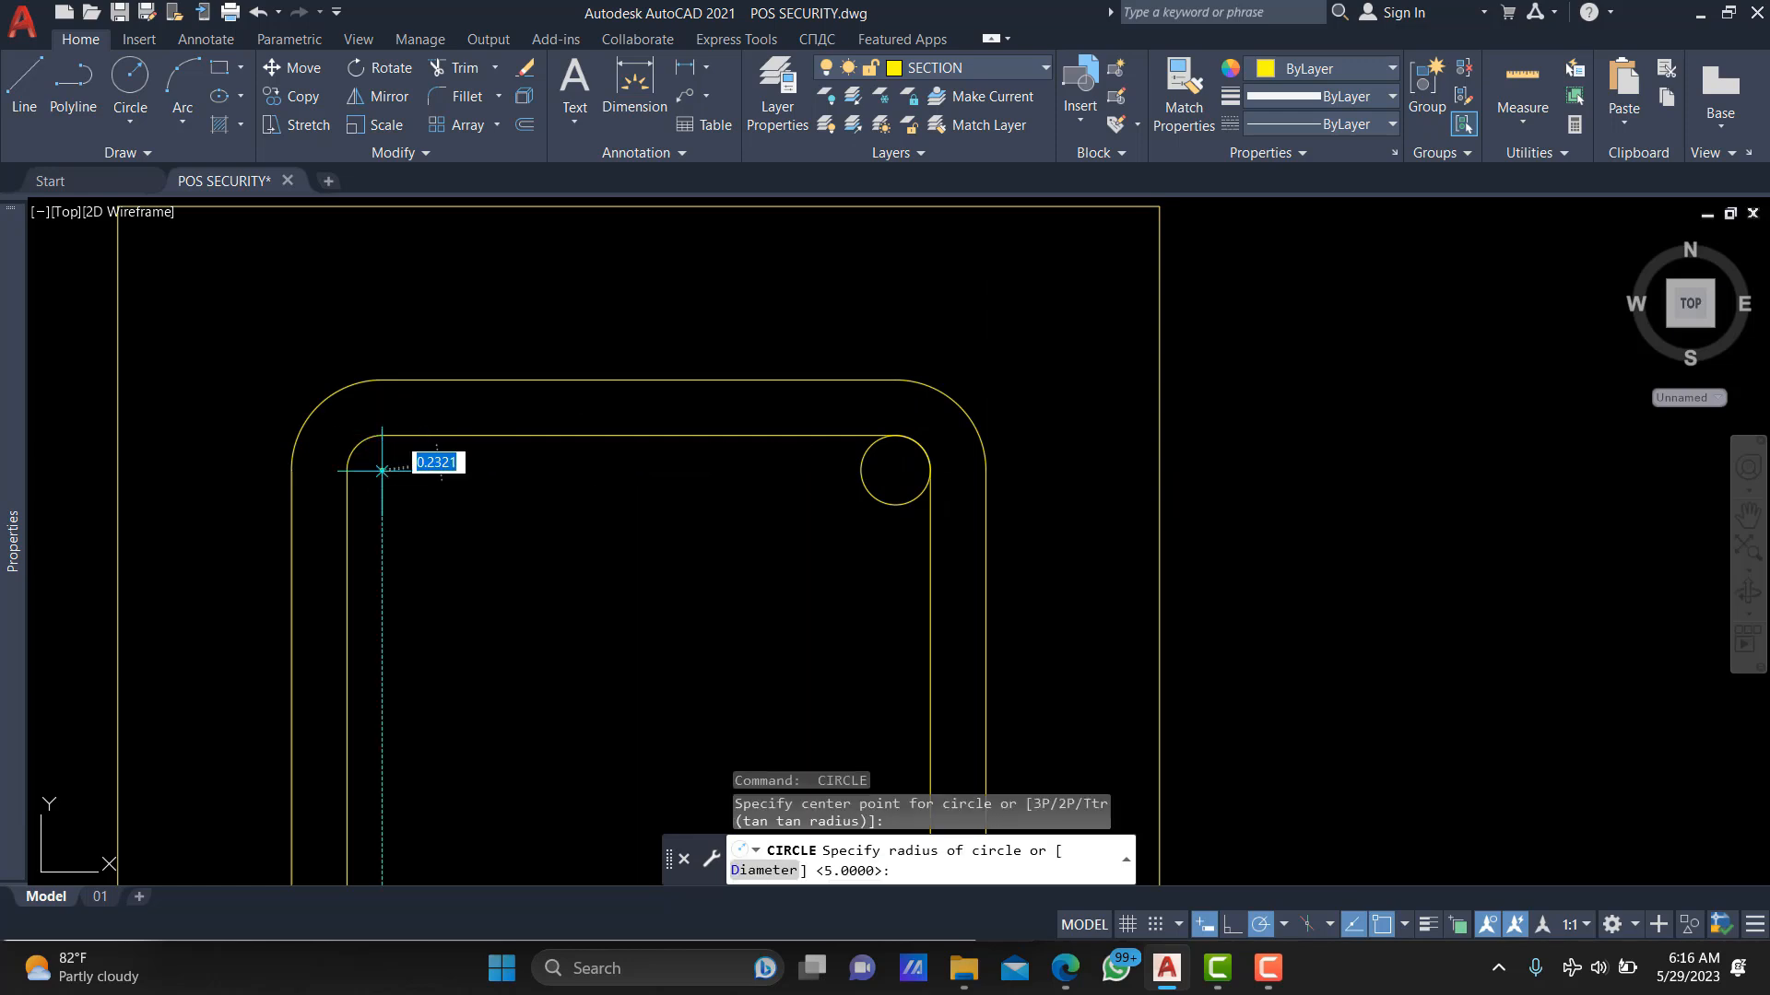
{"action": "left_click", "coordinate": [381, 436]}
Move the stirrup outlines and hook lines to the STRUCTURE layer, leaving the rebar circles and outer rectangle on their layer.
{"action": "scroll", "coordinate": [904, 295], "scroll_direction": "down", "scroll_amount": 5}
{"action": "scroll", "coordinate": [1035, 308], "scroll_direction": "up", "scroll_amount": 4}
{"action": "left_click", "coordinate": [1076, 333]}
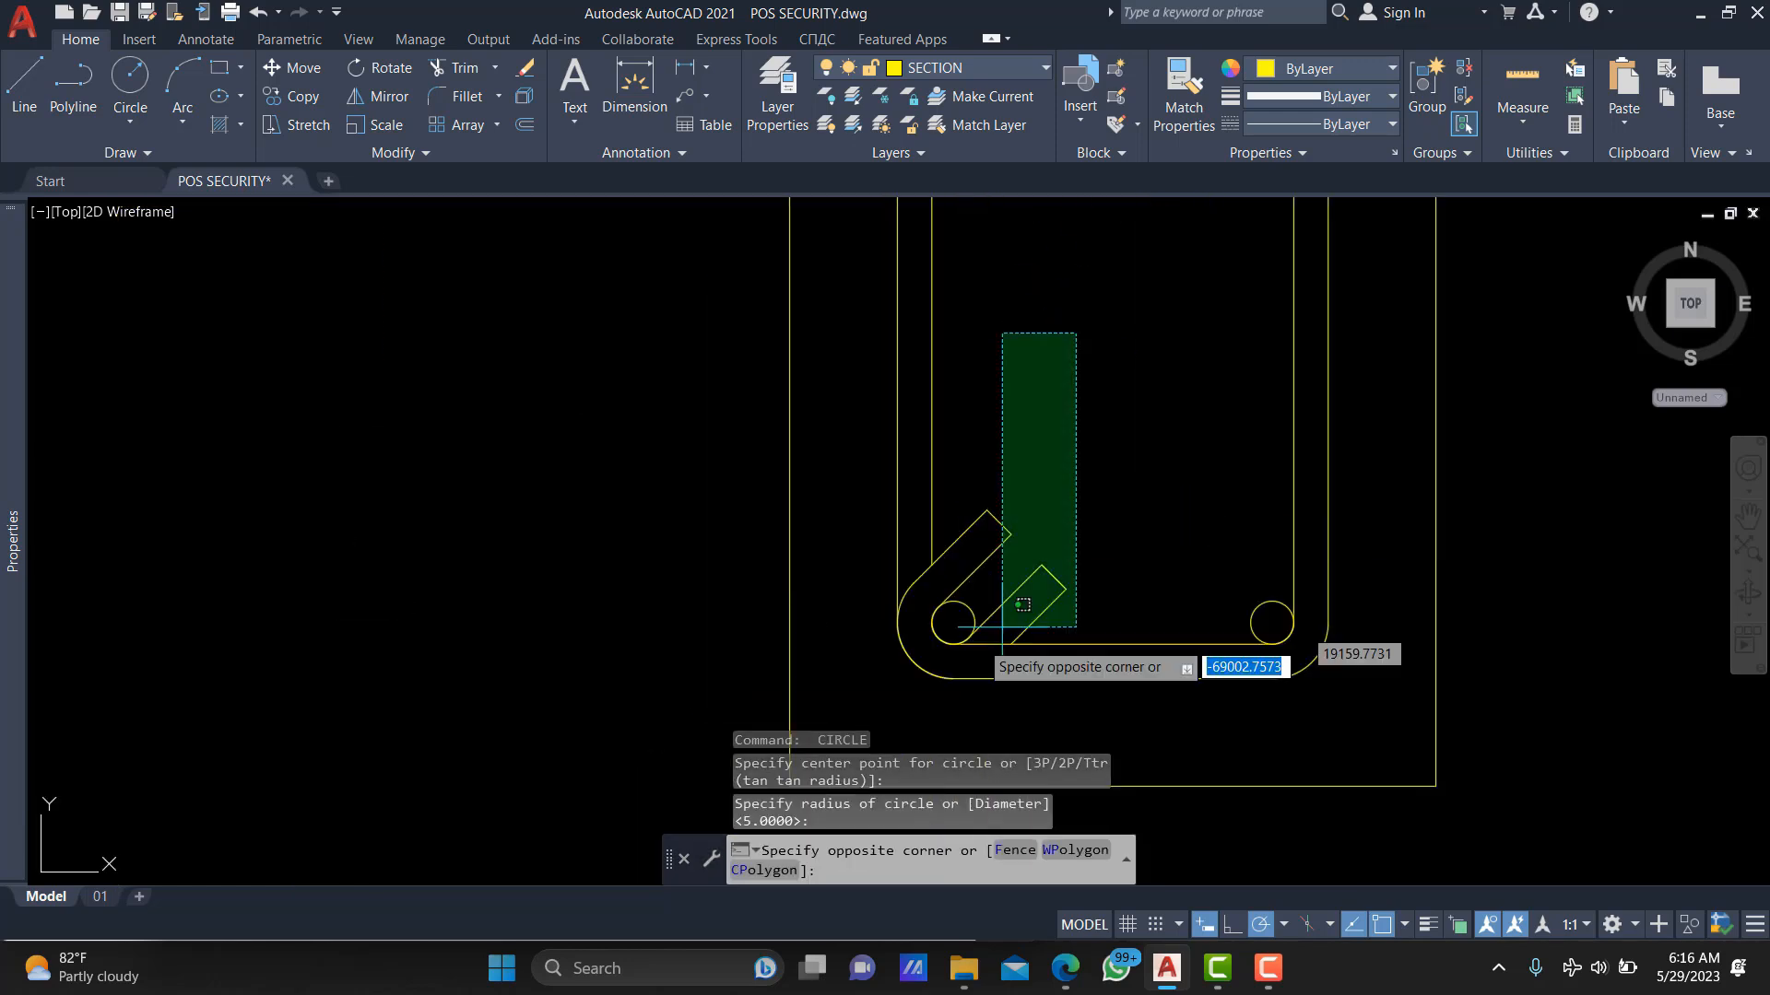
{"action": "left_click", "coordinate": [915, 542]}
{"action": "scroll", "coordinate": [1160, 551], "scroll_direction": "down", "scroll_amount": 2}
{"action": "left_click", "coordinate": [1153, 508]}
{"action": "left_click", "coordinate": [1036, 604]}
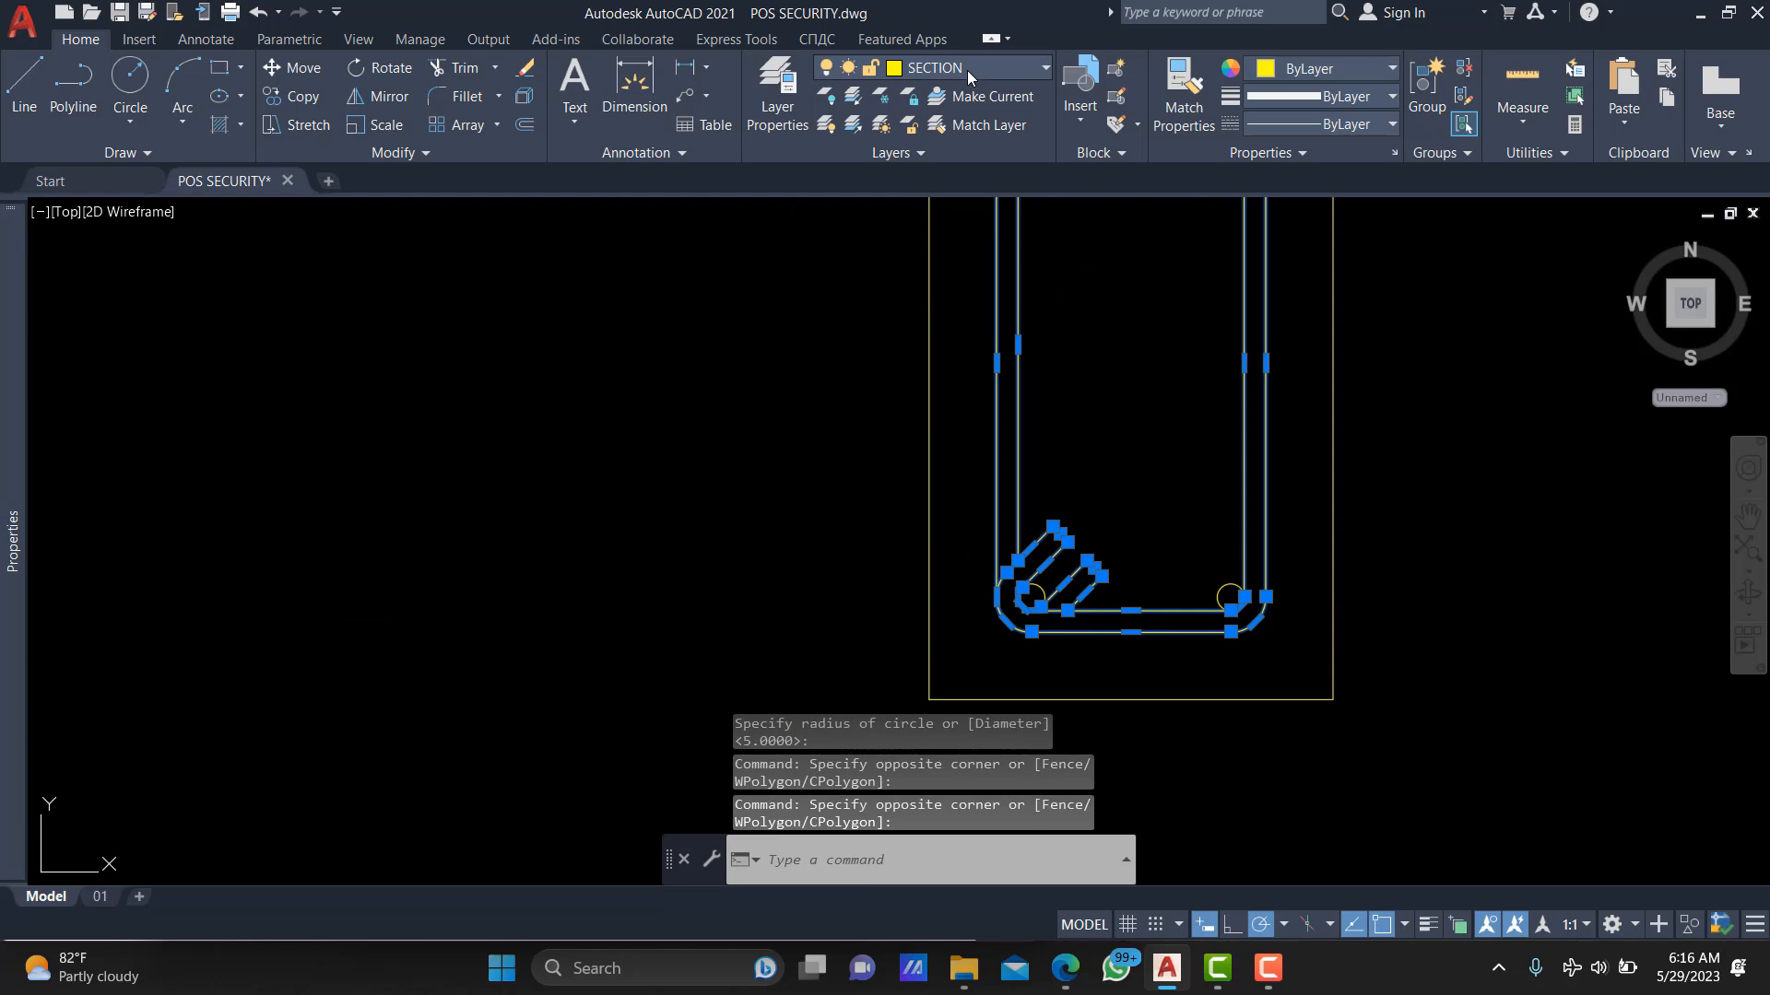
{"action": "left_click", "coordinate": [969, 69]}
{"action": "left_click", "coordinate": [953, 456]}
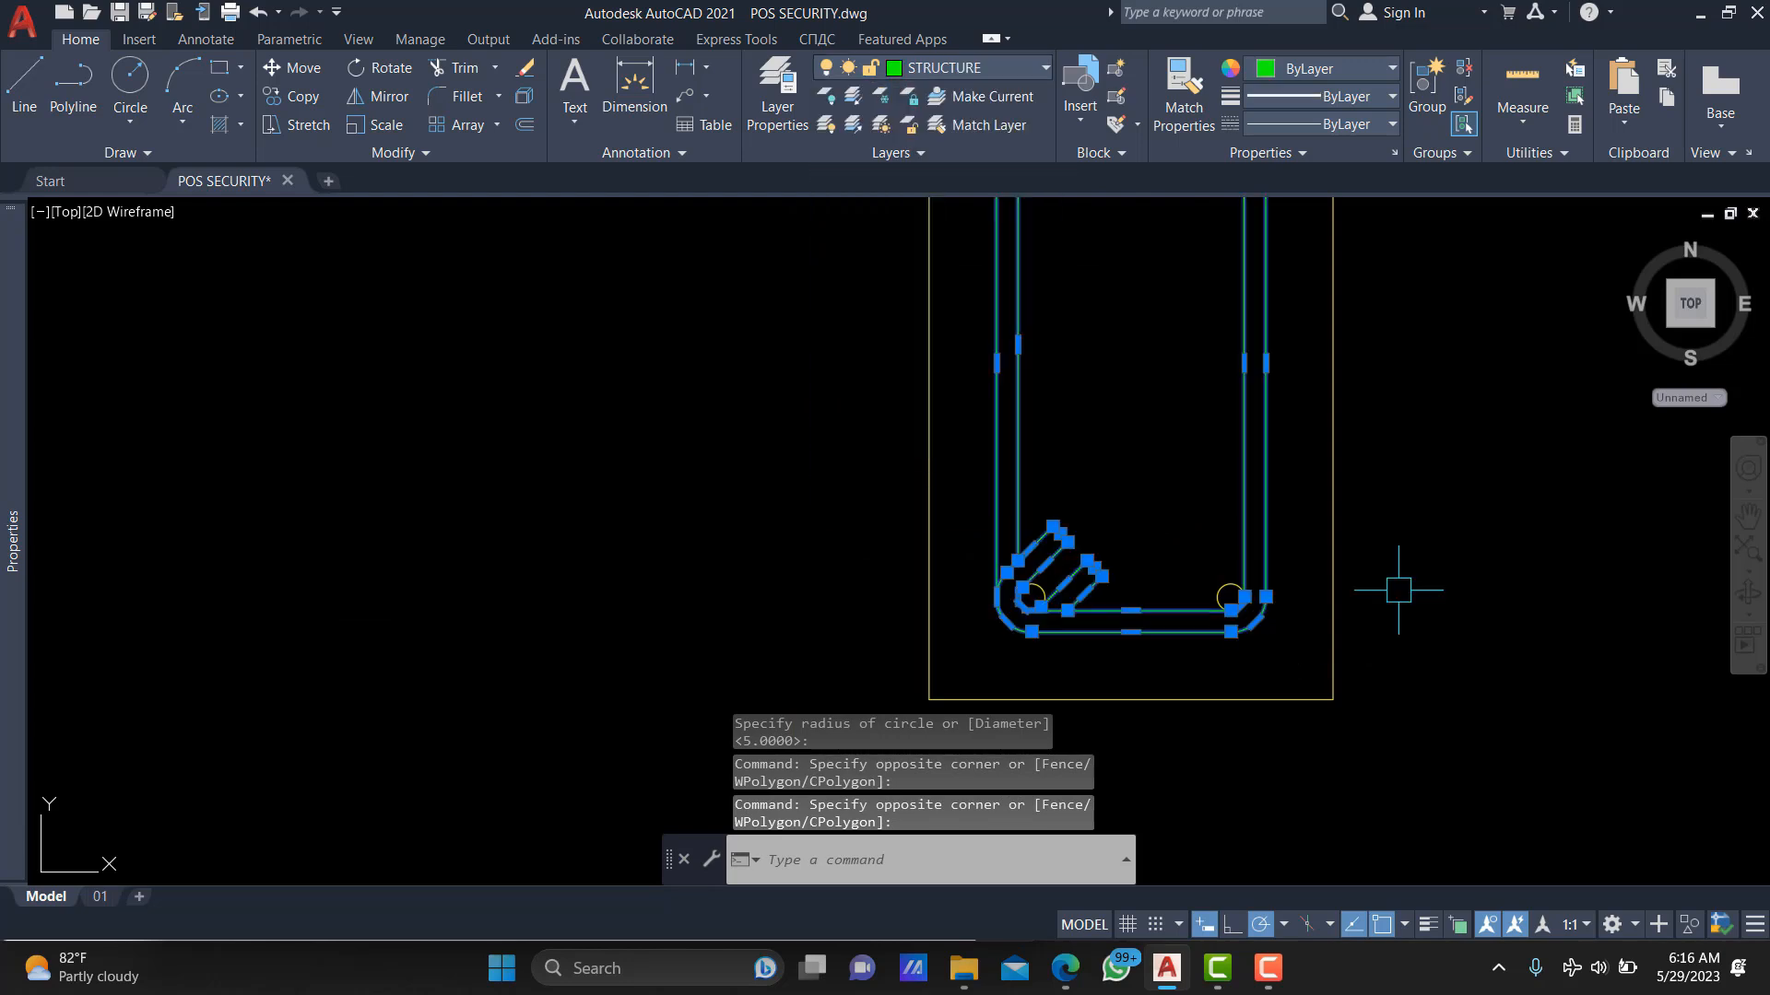
{"action": "key", "text": "Escape"}
{"action": "scroll", "coordinate": [1142, 474], "scroll_direction": "down", "scroll_amount": 5}
{"action": "key", "text": "Escape"}
Copy the two upper rebar circles to mid-height, using M2P to find the midpoint between the upper and lower right circle centres.
{"action": "scroll", "coordinate": [978, 380], "scroll_direction": "up", "scroll_amount": 5}
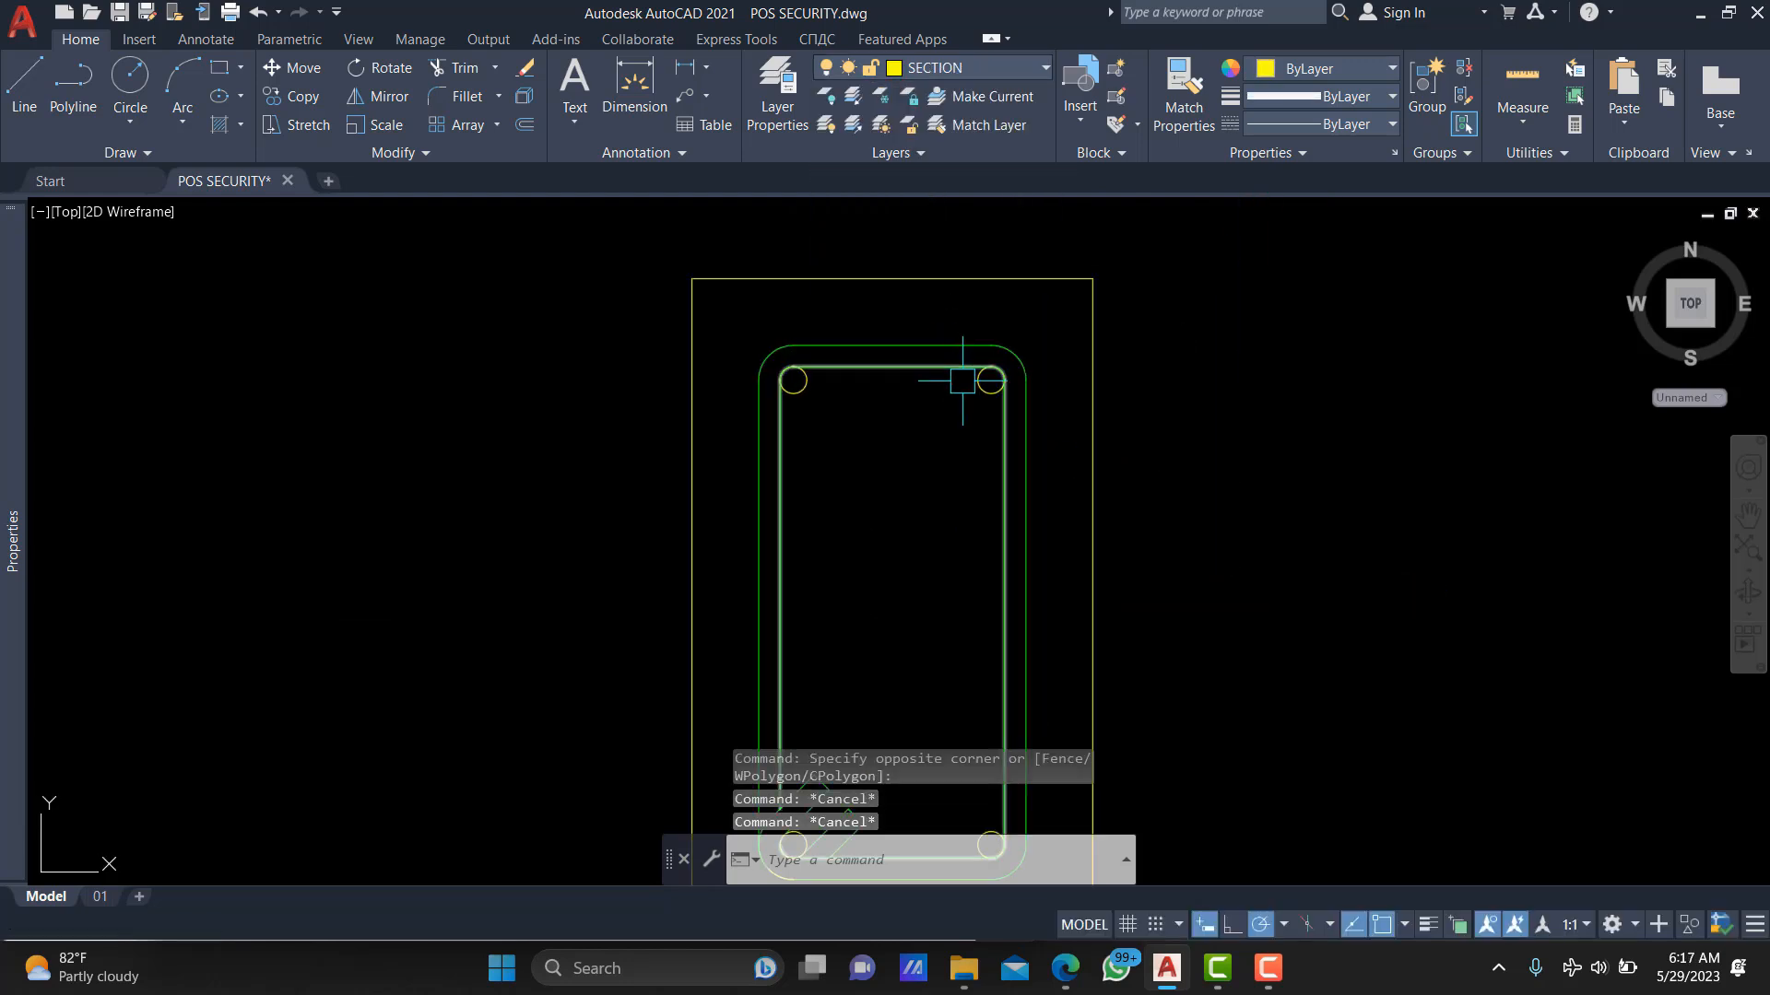
{"action": "left_click", "coordinate": [978, 380]}
{"action": "scroll", "coordinate": [979, 387], "scroll_direction": "down", "scroll_amount": 4}
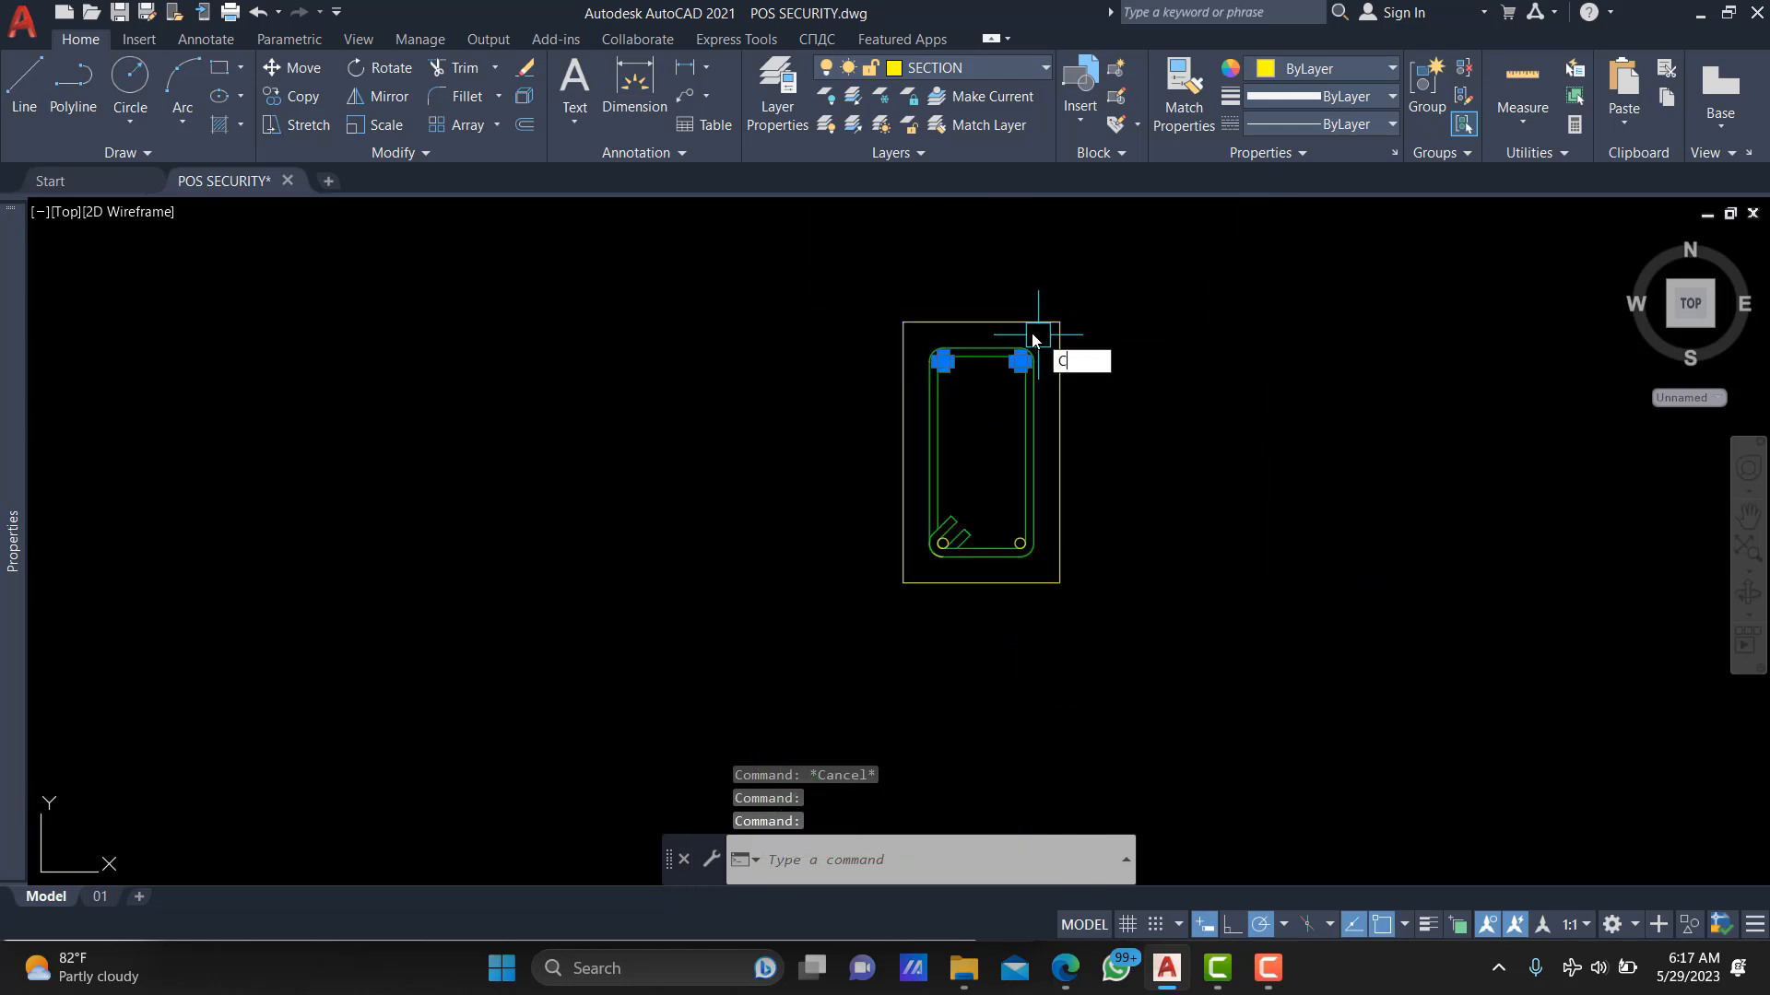
{"action": "type", "text": "co"}
{"action": "key", "text": "Return"}
{"action": "scroll", "coordinate": [996, 383], "scroll_direction": "up", "scroll_amount": 5}
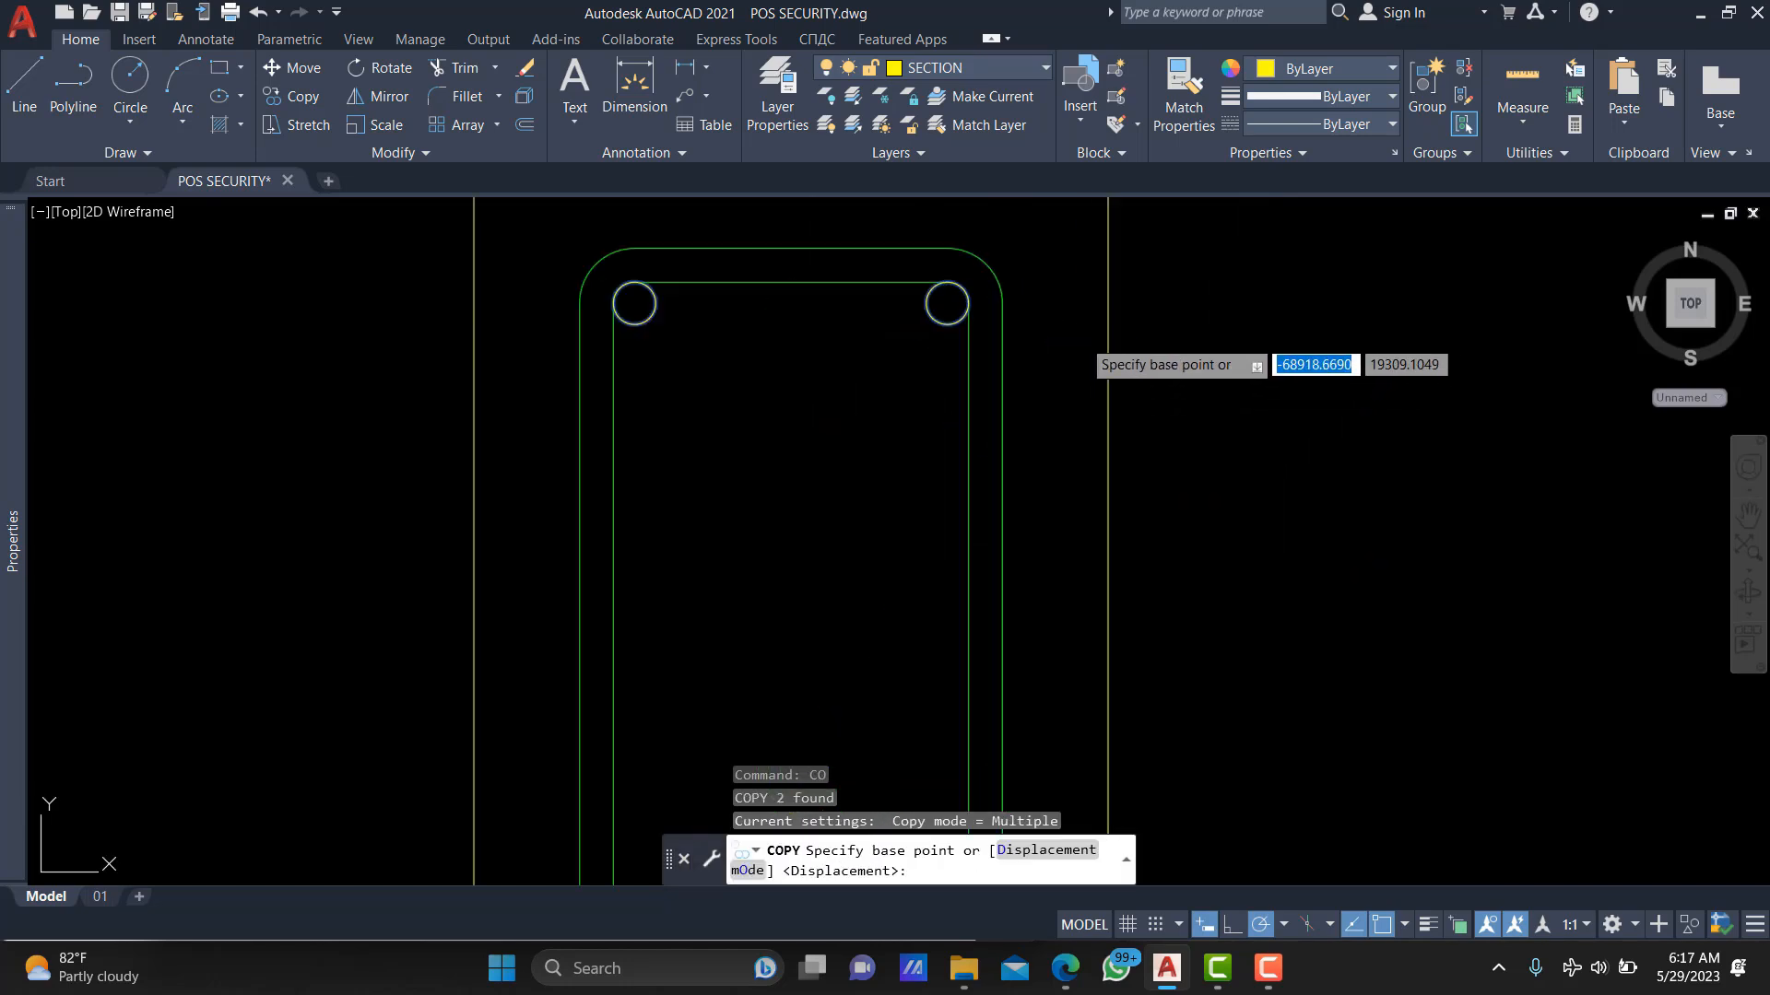
{"action": "scroll", "coordinate": [942, 323], "scroll_direction": "down", "scroll_amount": 5}
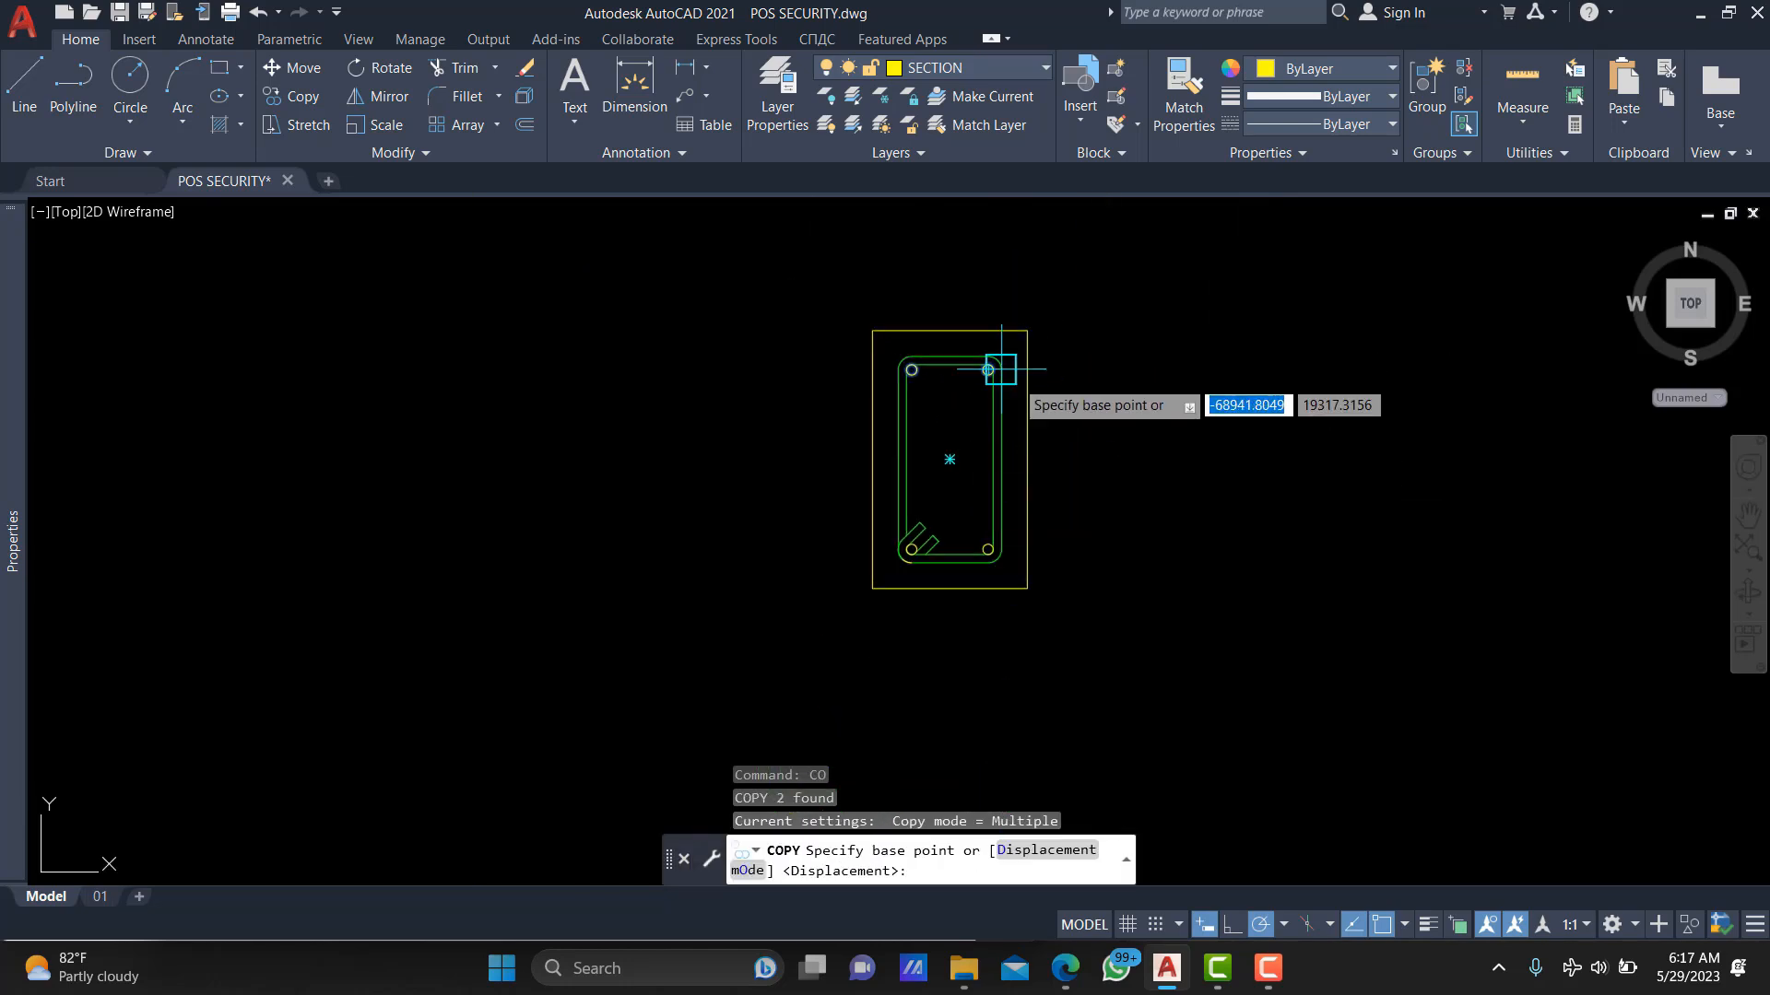
{"action": "scroll", "coordinate": [972, 415], "scroll_direction": "up", "scroll_amount": 3}
{"action": "scroll", "coordinate": [977, 396], "scroll_direction": "down", "scroll_amount": 3}
{"action": "scroll", "coordinate": [971, 360], "scroll_direction": "up", "scroll_amount": 5}
{"action": "scroll", "coordinate": [963, 364], "scroll_direction": "down", "scroll_amount": 3}
{"action": "scroll", "coordinate": [976, 312], "scroll_direction": "up", "scroll_amount": 3}
{"action": "left_click", "coordinate": [977, 332]}
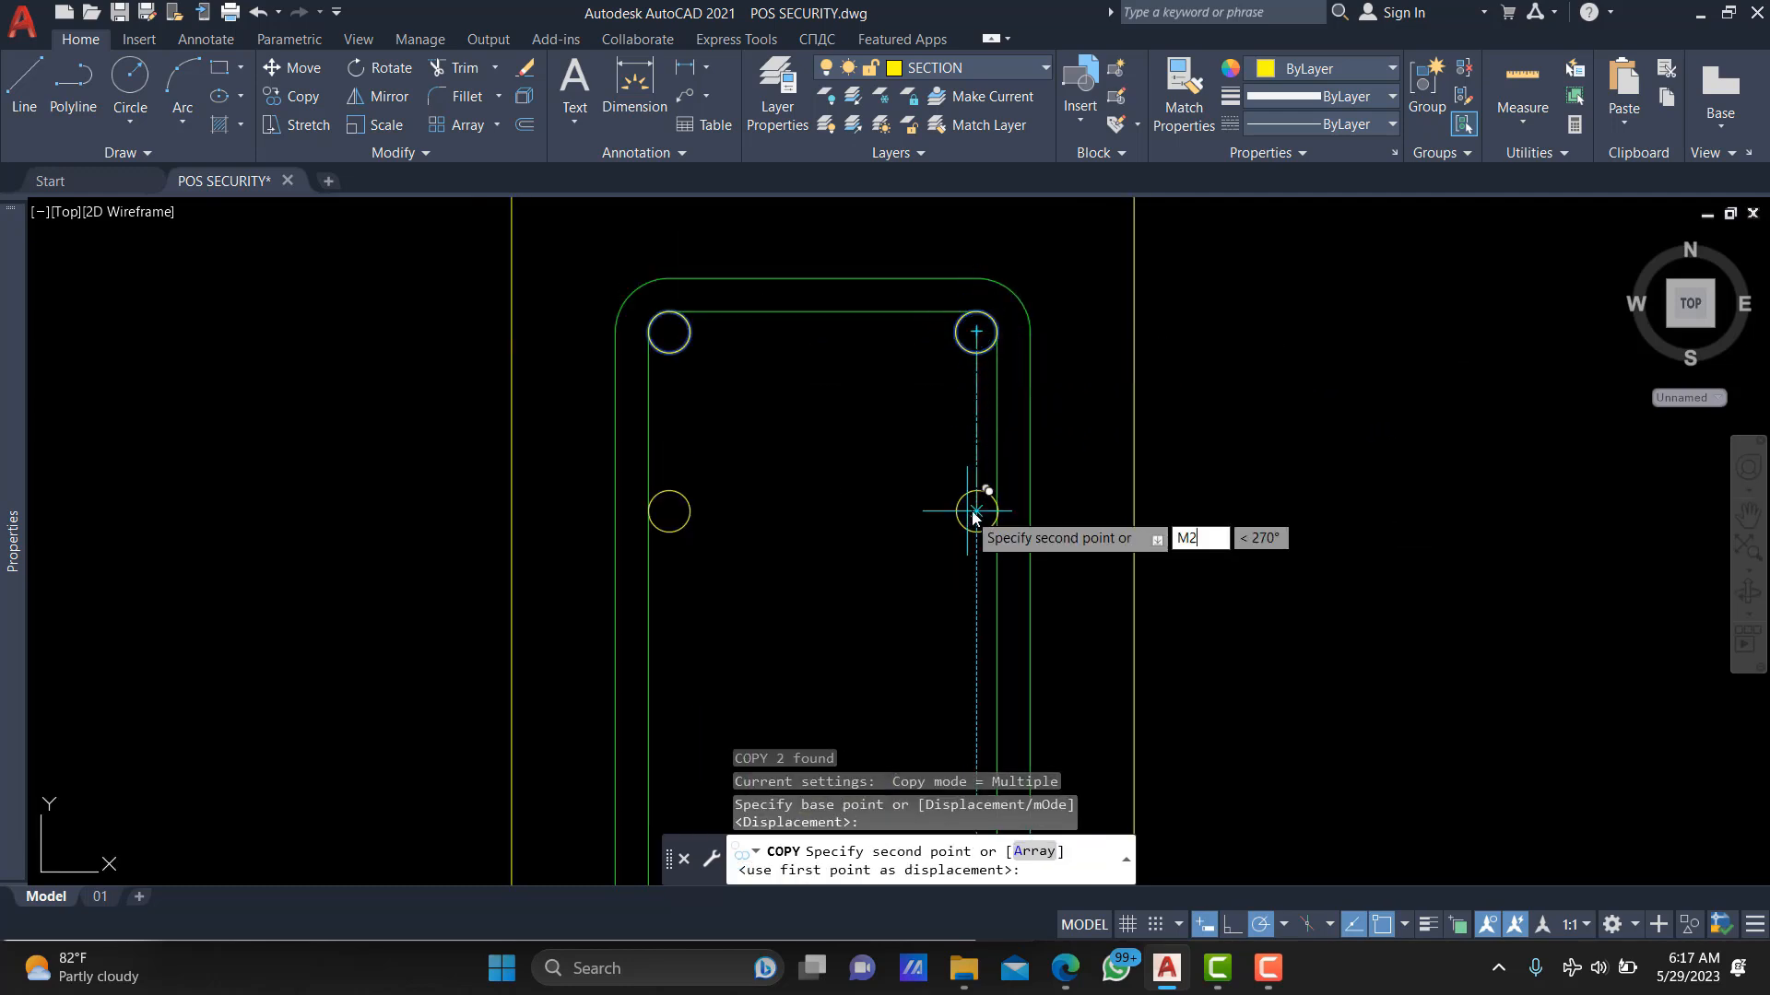
{"action": "key", "text": "Return"}
{"action": "scroll", "coordinate": [982, 498], "scroll_direction": "down", "scroll_amount": 3}
{"action": "scroll", "coordinate": [977, 553], "scroll_direction": "up", "scroll_amount": 5}
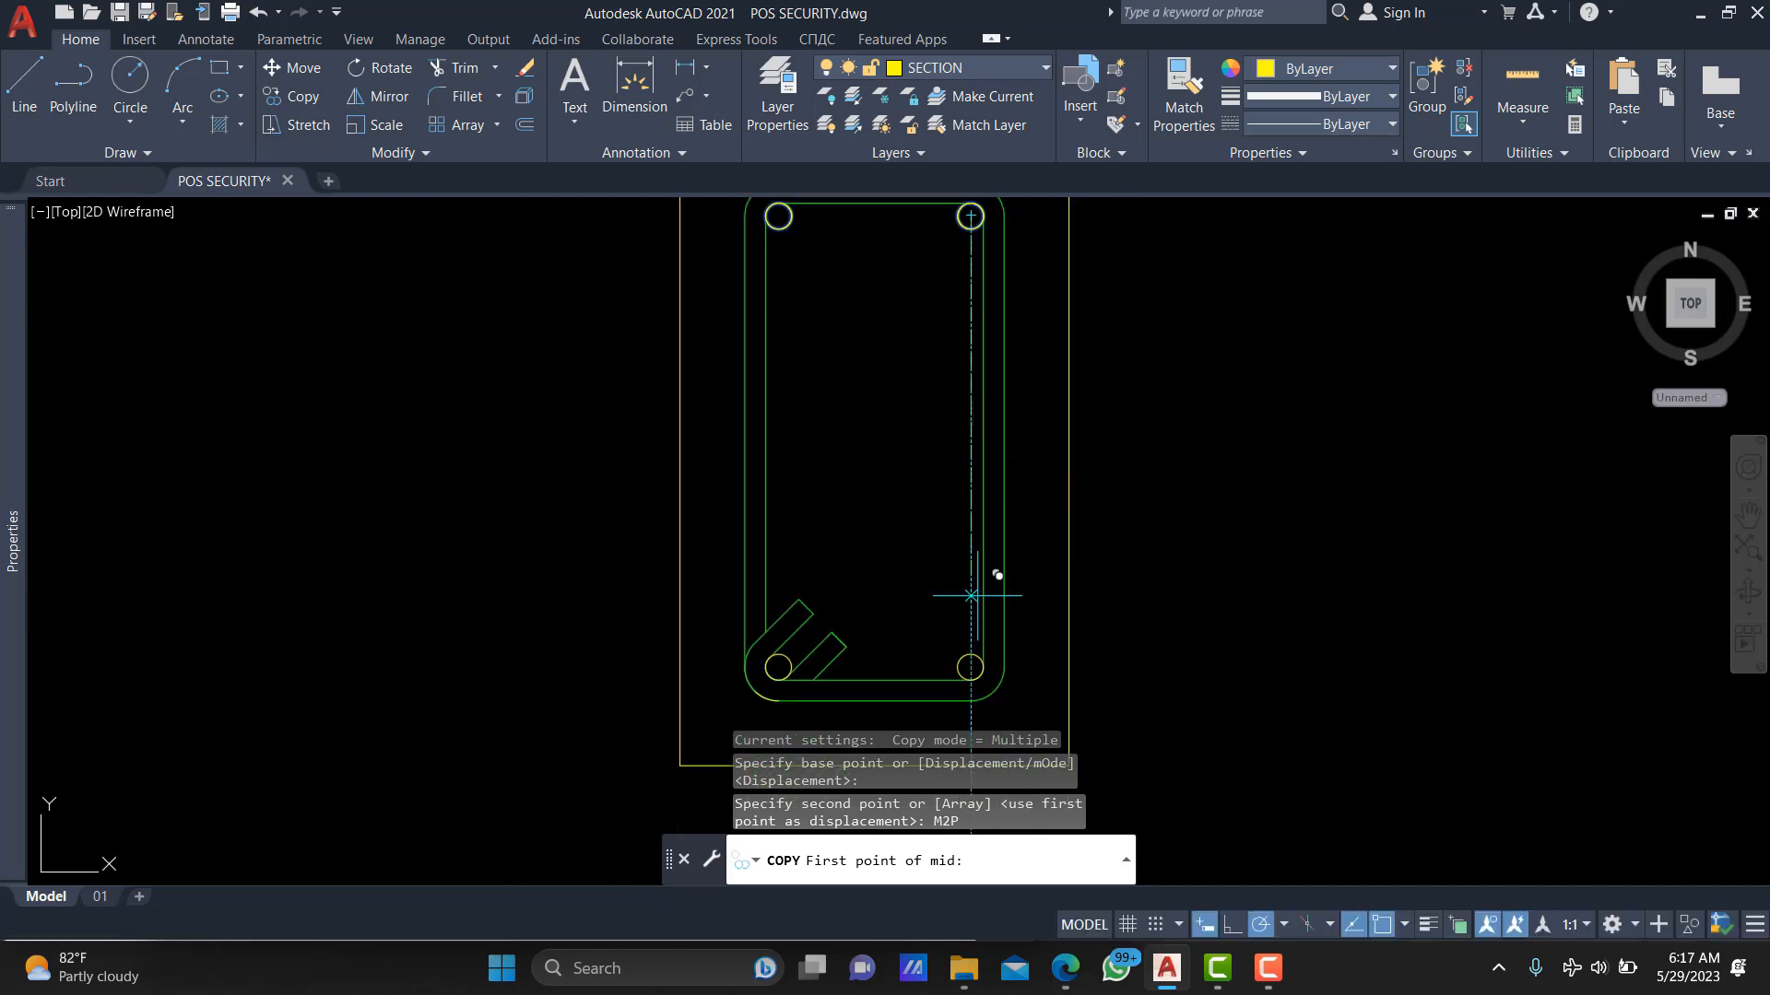
{"action": "left_click", "coordinate": [960, 649]}
{"action": "scroll", "coordinate": [960, 645], "scroll_direction": "down", "scroll_amount": 3}
{"action": "scroll", "coordinate": [960, 329], "scroll_direction": "up", "scroll_amount": 5}
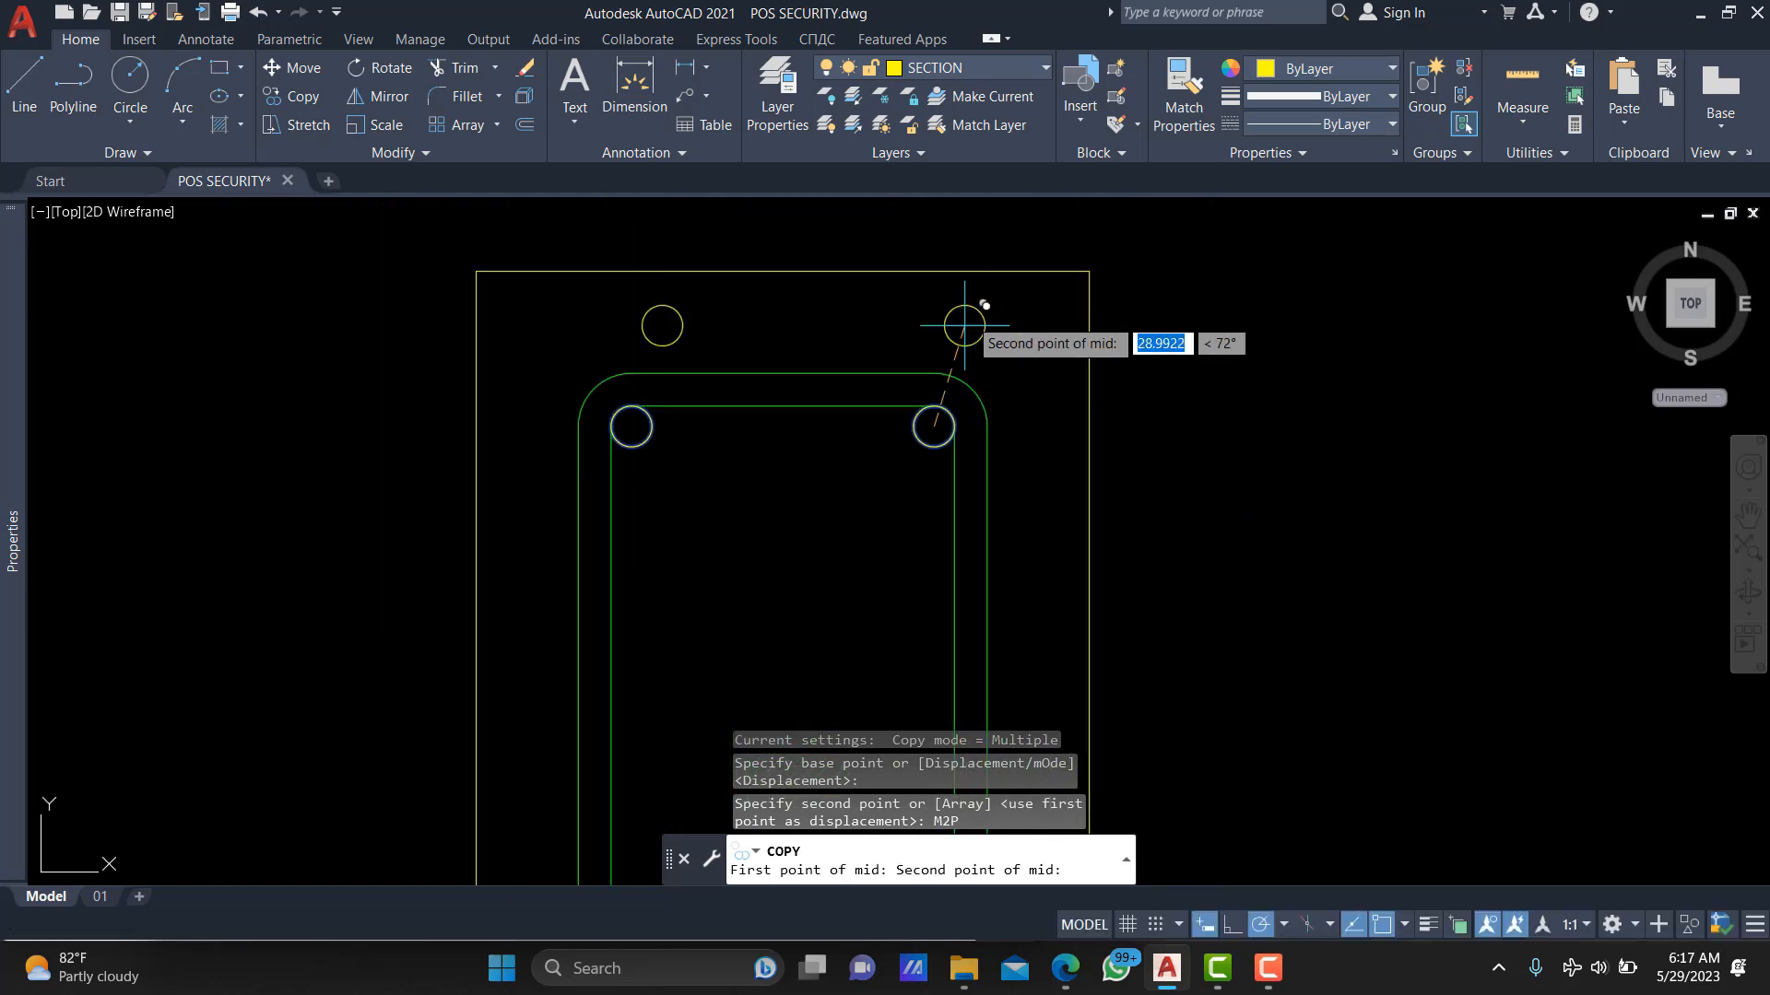
{"action": "left_click", "coordinate": [906, 476]}
{"action": "scroll", "coordinate": [1033, 379], "scroll_direction": "down", "scroll_amount": 3}
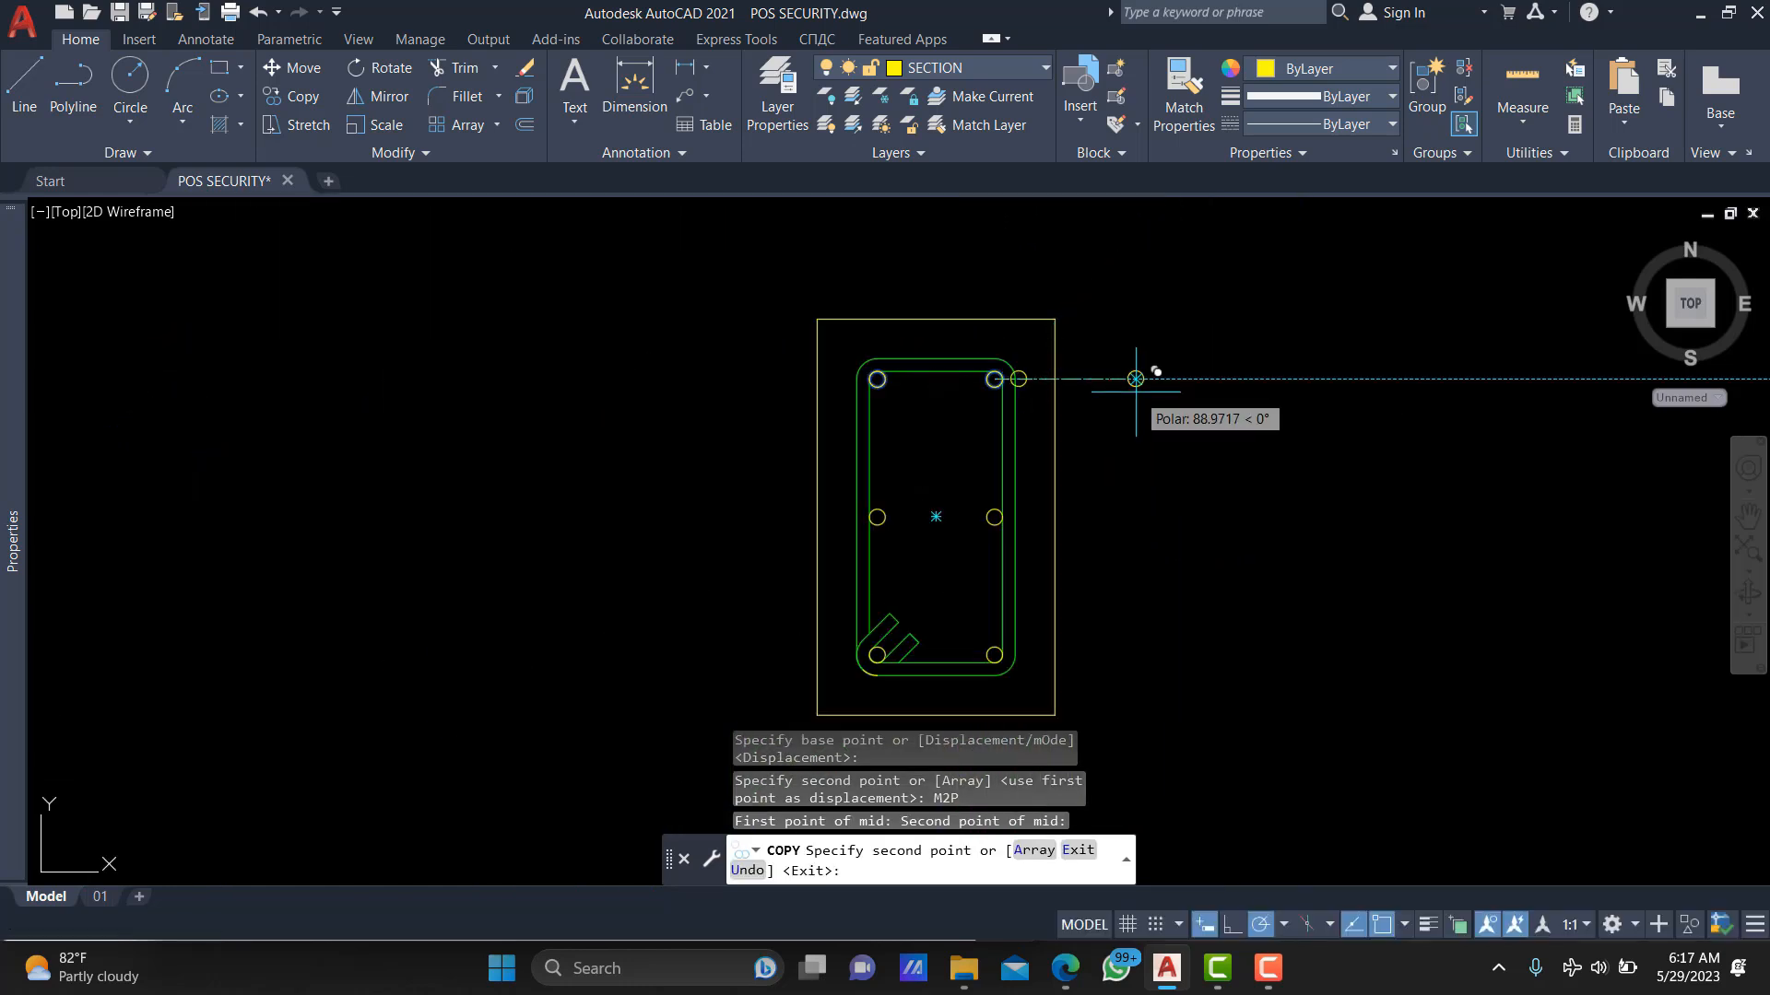
{"action": "scroll", "coordinate": [1189, 525], "scroll_direction": "down", "scroll_amount": 3}
{"action": "key", "text": "Escape"}
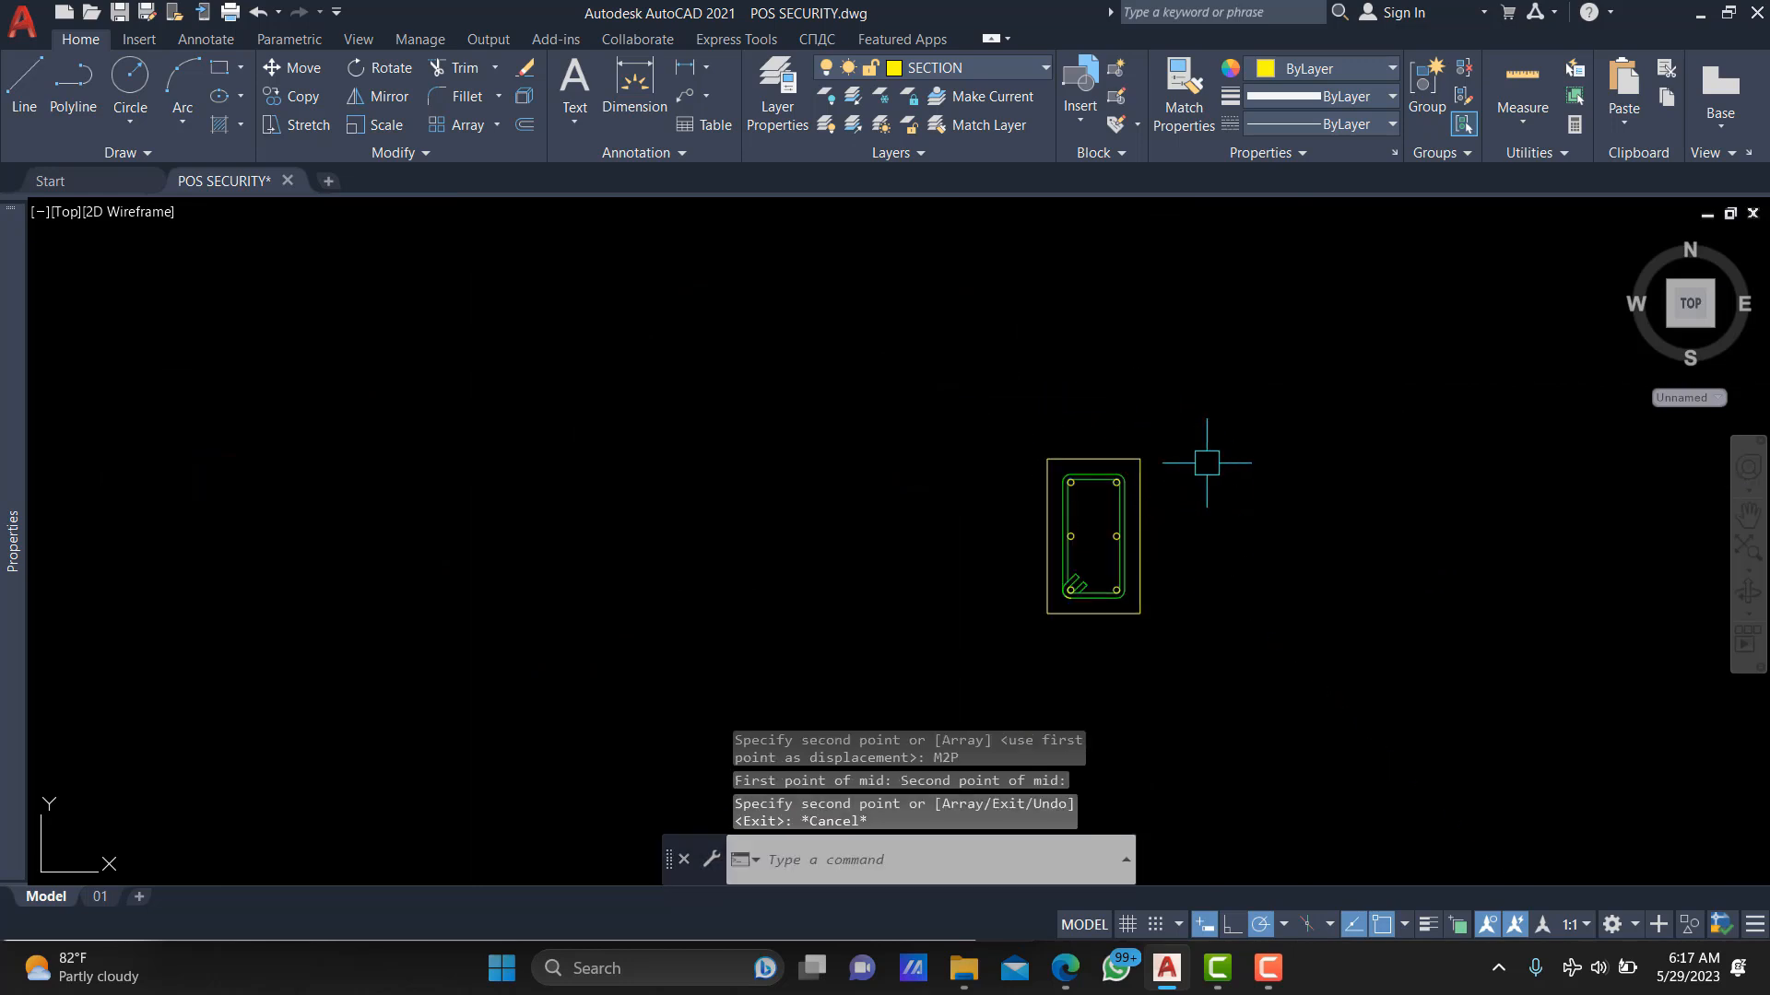
Copy the complete section once to its right and once beside the foundation detail outside the sheets.
{"action": "left_click", "coordinate": [1294, 288]}
{"action": "left_click", "coordinate": [998, 741]}
{"action": "scroll", "coordinate": [844, 576], "scroll_direction": "down", "scroll_amount": 5}
{"action": "type", "text": "CO"}
{"action": "key", "text": "Return"}
{"action": "left_click", "coordinate": [904, 440]}
{"action": "left_click", "coordinate": [1015, 439]}
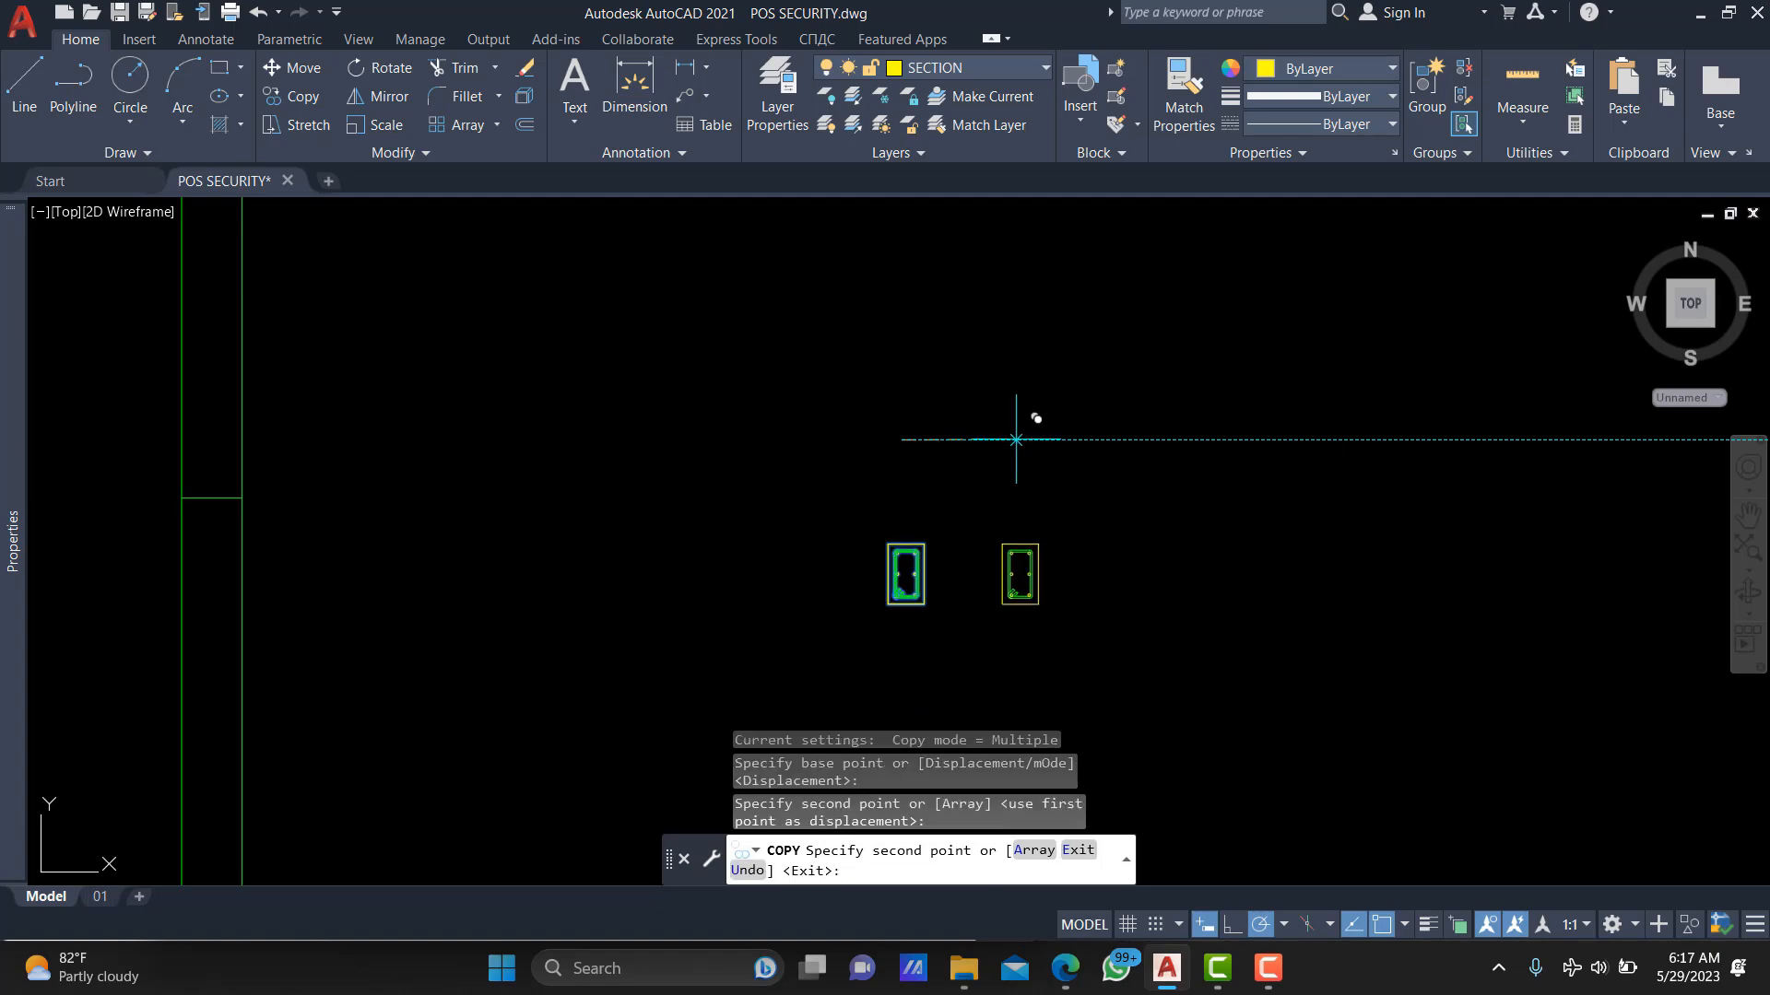
{"action": "scroll", "coordinate": [1035, 411], "scroll_direction": "down", "scroll_amount": 5}
{"action": "middle_click_drag", "start_coordinate": [1115, 427], "coordinate": [777, 428]}
{"action": "scroll", "coordinate": [812, 590], "scroll_direction": "up", "scroll_amount": 8}
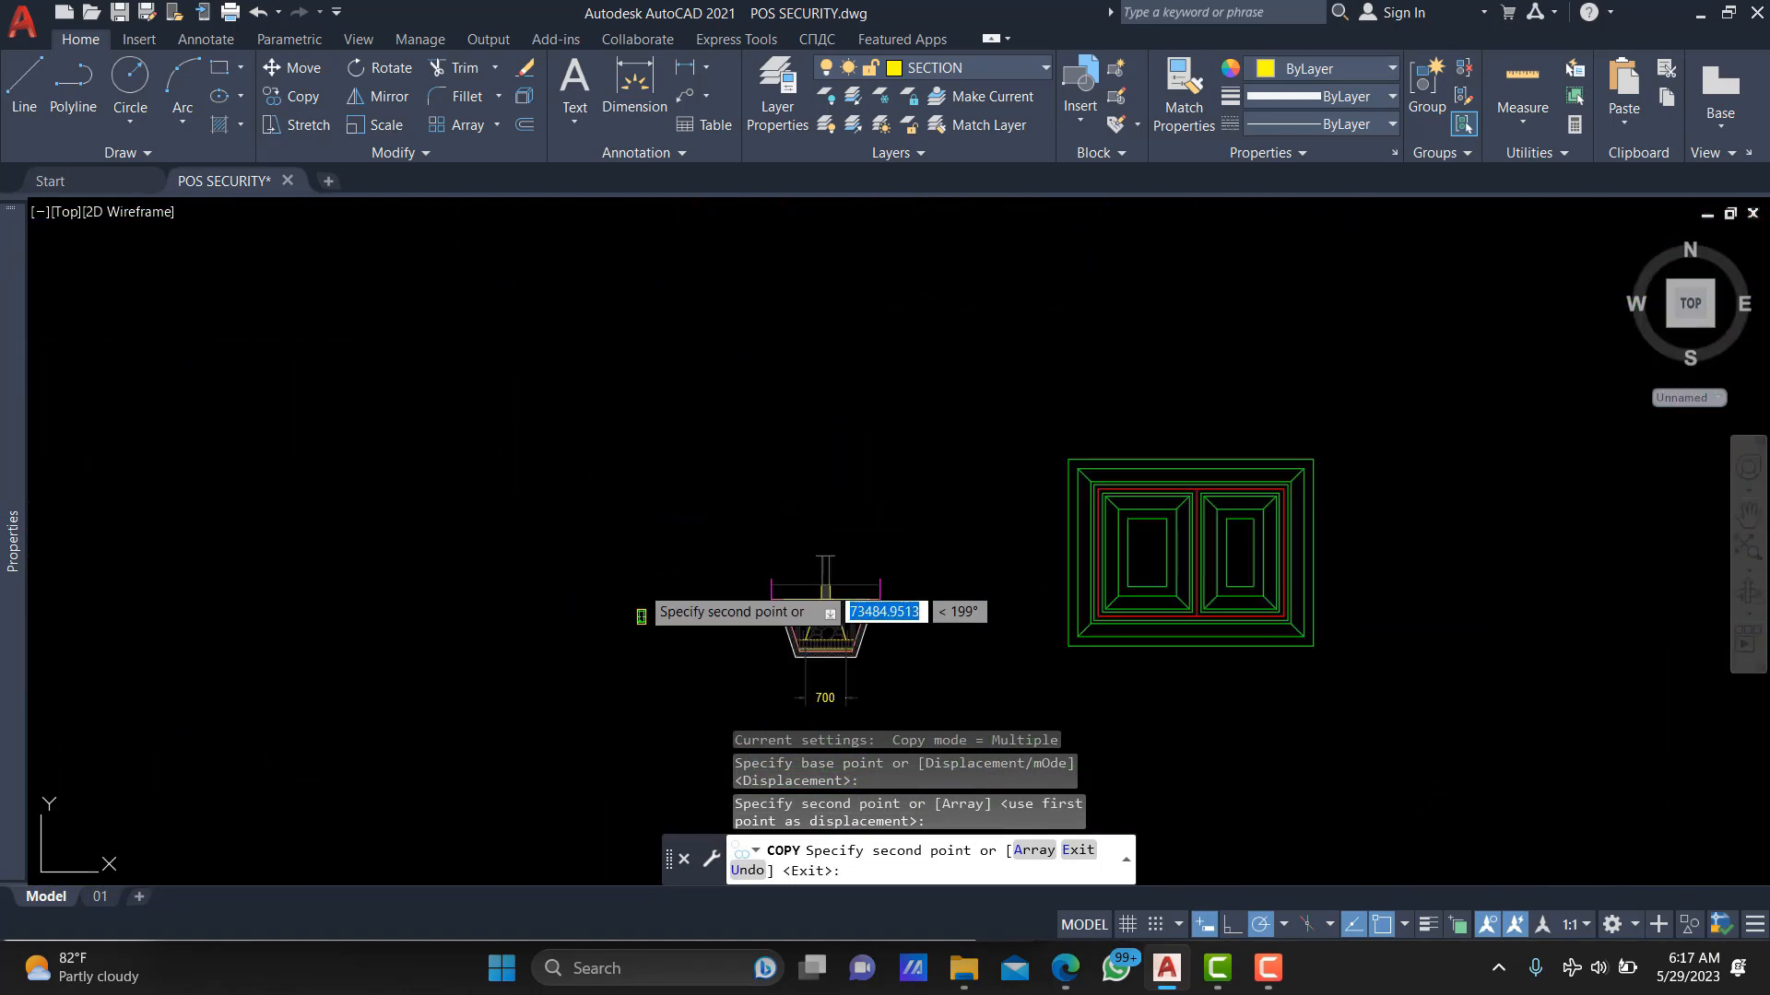
{"action": "scroll", "coordinate": [1042, 531], "scroll_direction": "down", "scroll_amount": 5}
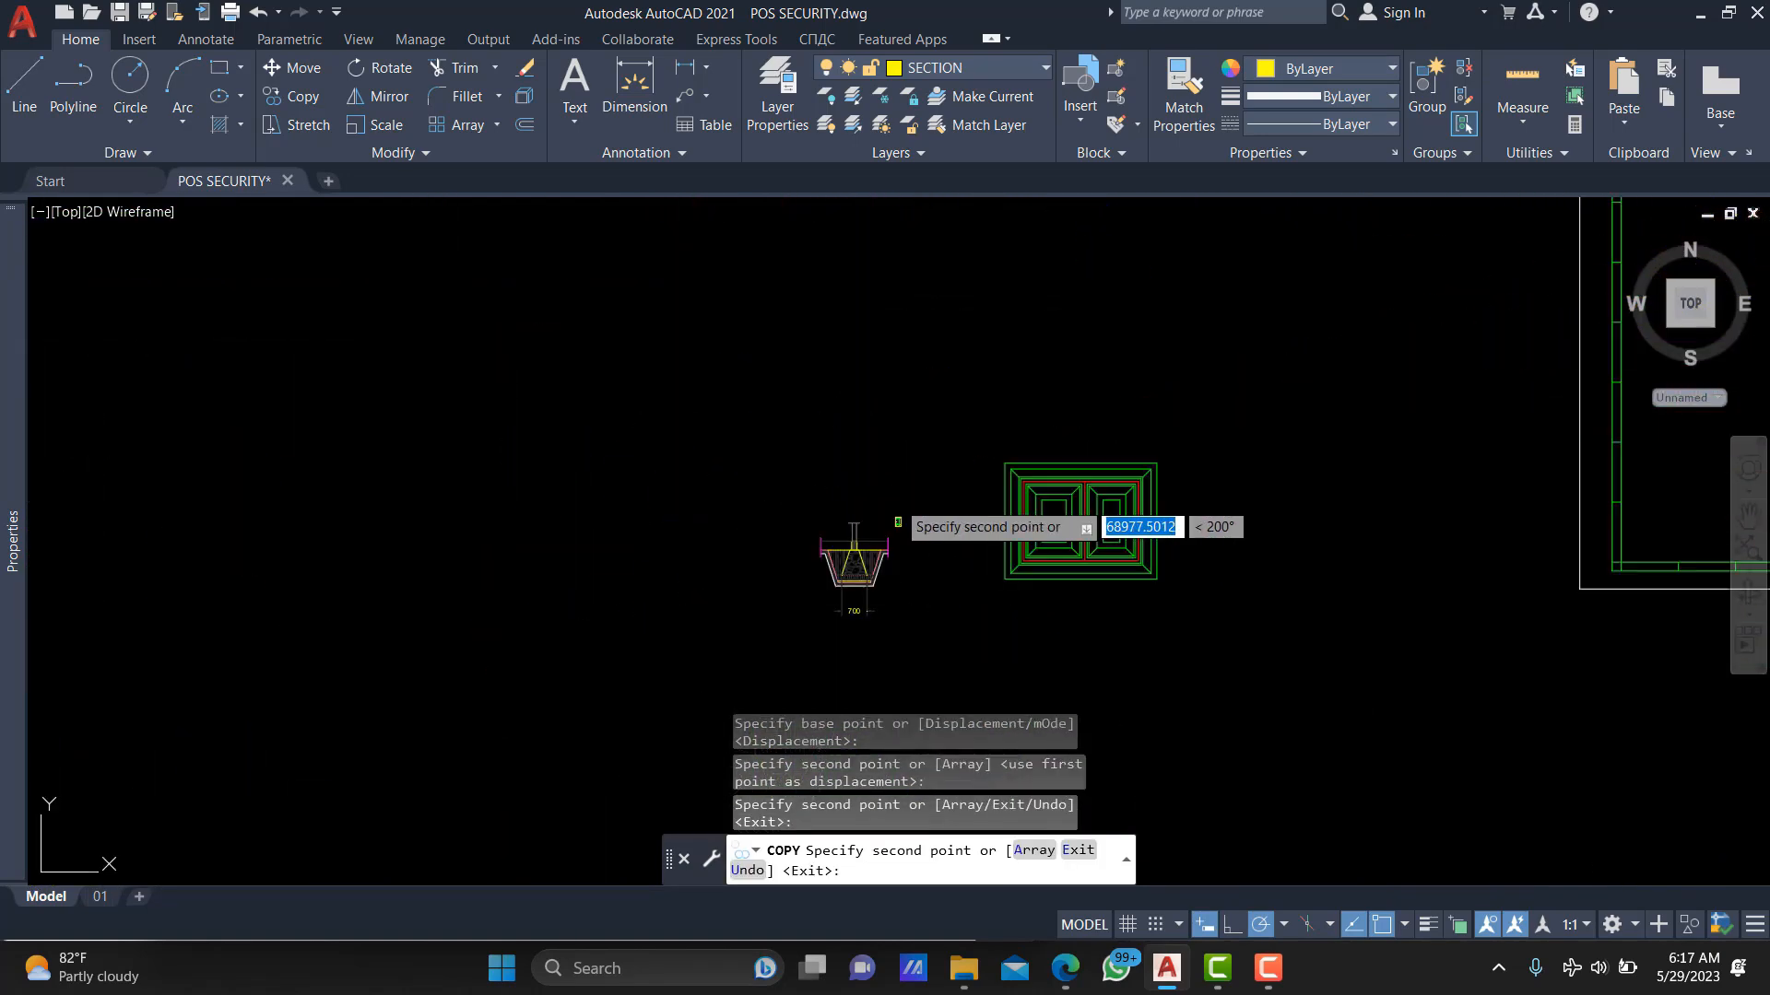
{"action": "key", "text": "Escape"}
Regenerate the drawing and move the two sections together towards the middle of the SB01 detail frame above the table.
{"action": "middle_click_drag", "start_coordinate": [940, 541], "coordinate": [783, 612]}
{"action": "scroll", "coordinate": [783, 612], "scroll_direction": "down", "scroll_amount": 3}
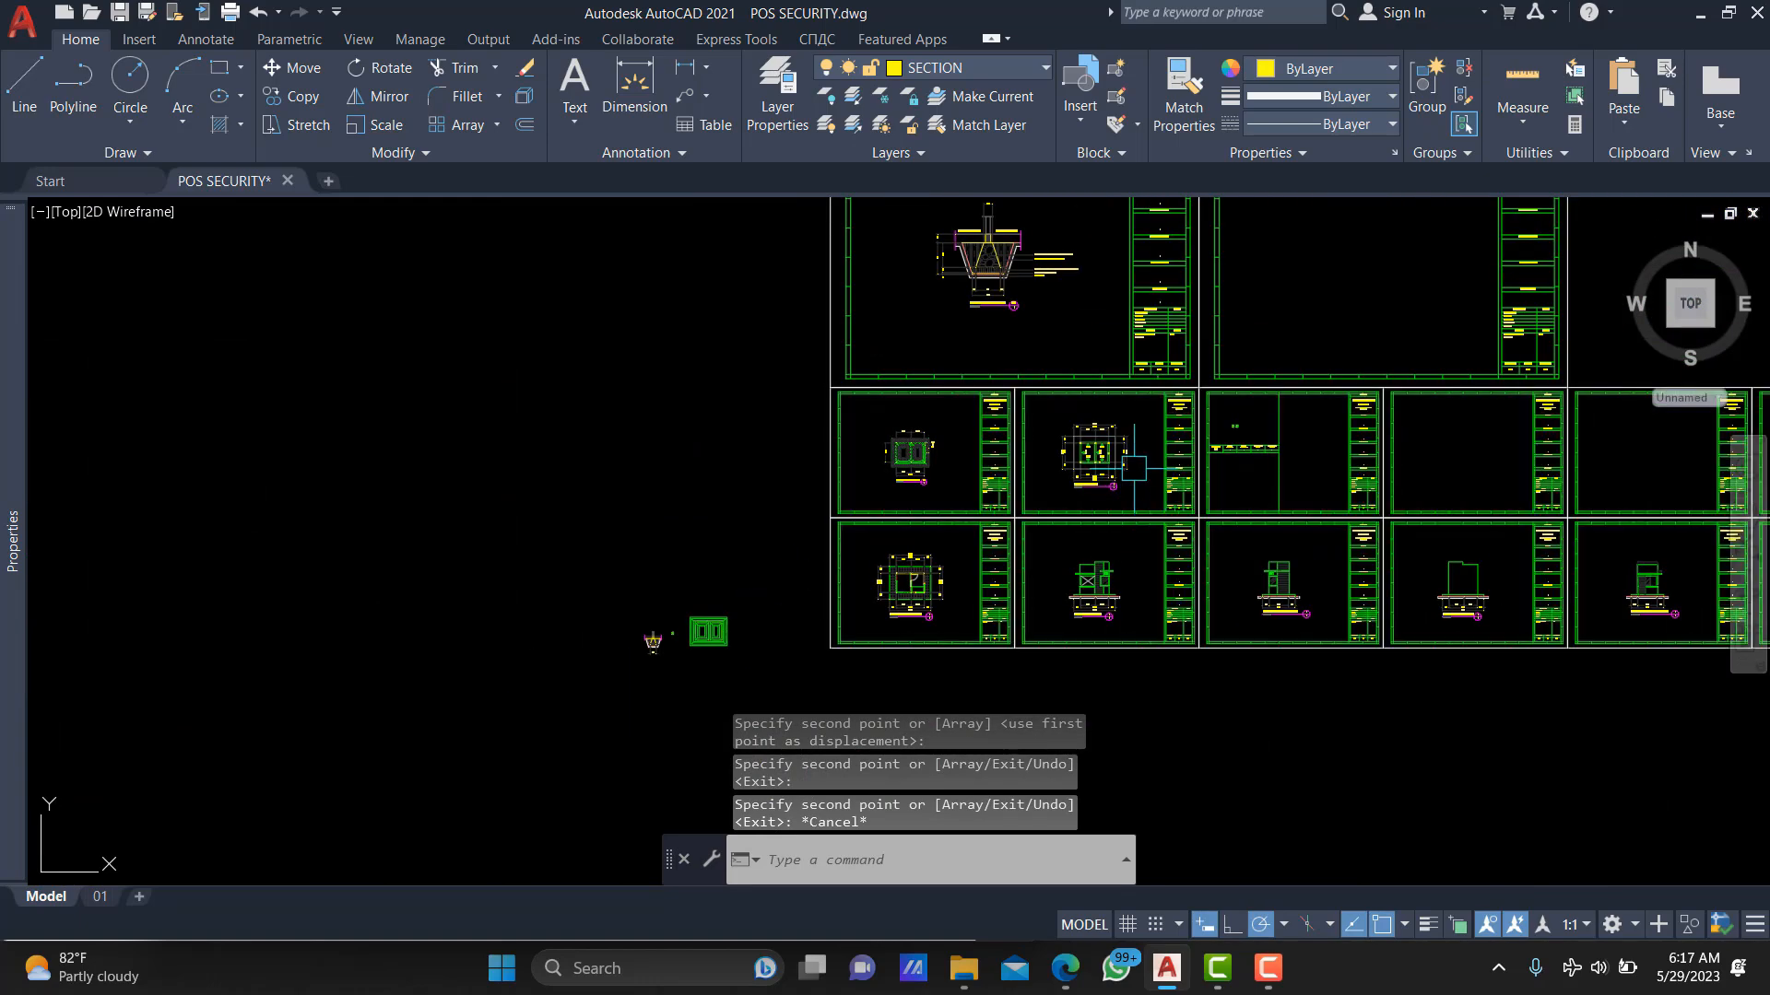
{"action": "middle_click_drag", "start_coordinate": [1297, 450], "coordinate": [1186, 480]}
{"action": "type", "text": "re"}
{"action": "key", "text": "Return"}
{"action": "scroll", "coordinate": [1228, 453], "scroll_direction": "up", "scroll_amount": 4}
{"action": "scroll", "coordinate": [968, 463], "scroll_direction": "up", "scroll_amount": 7}
{"action": "middle_click_drag", "start_coordinate": [940, 415], "coordinate": [990, 545]}
{"action": "left_click", "coordinate": [1213, 442]}
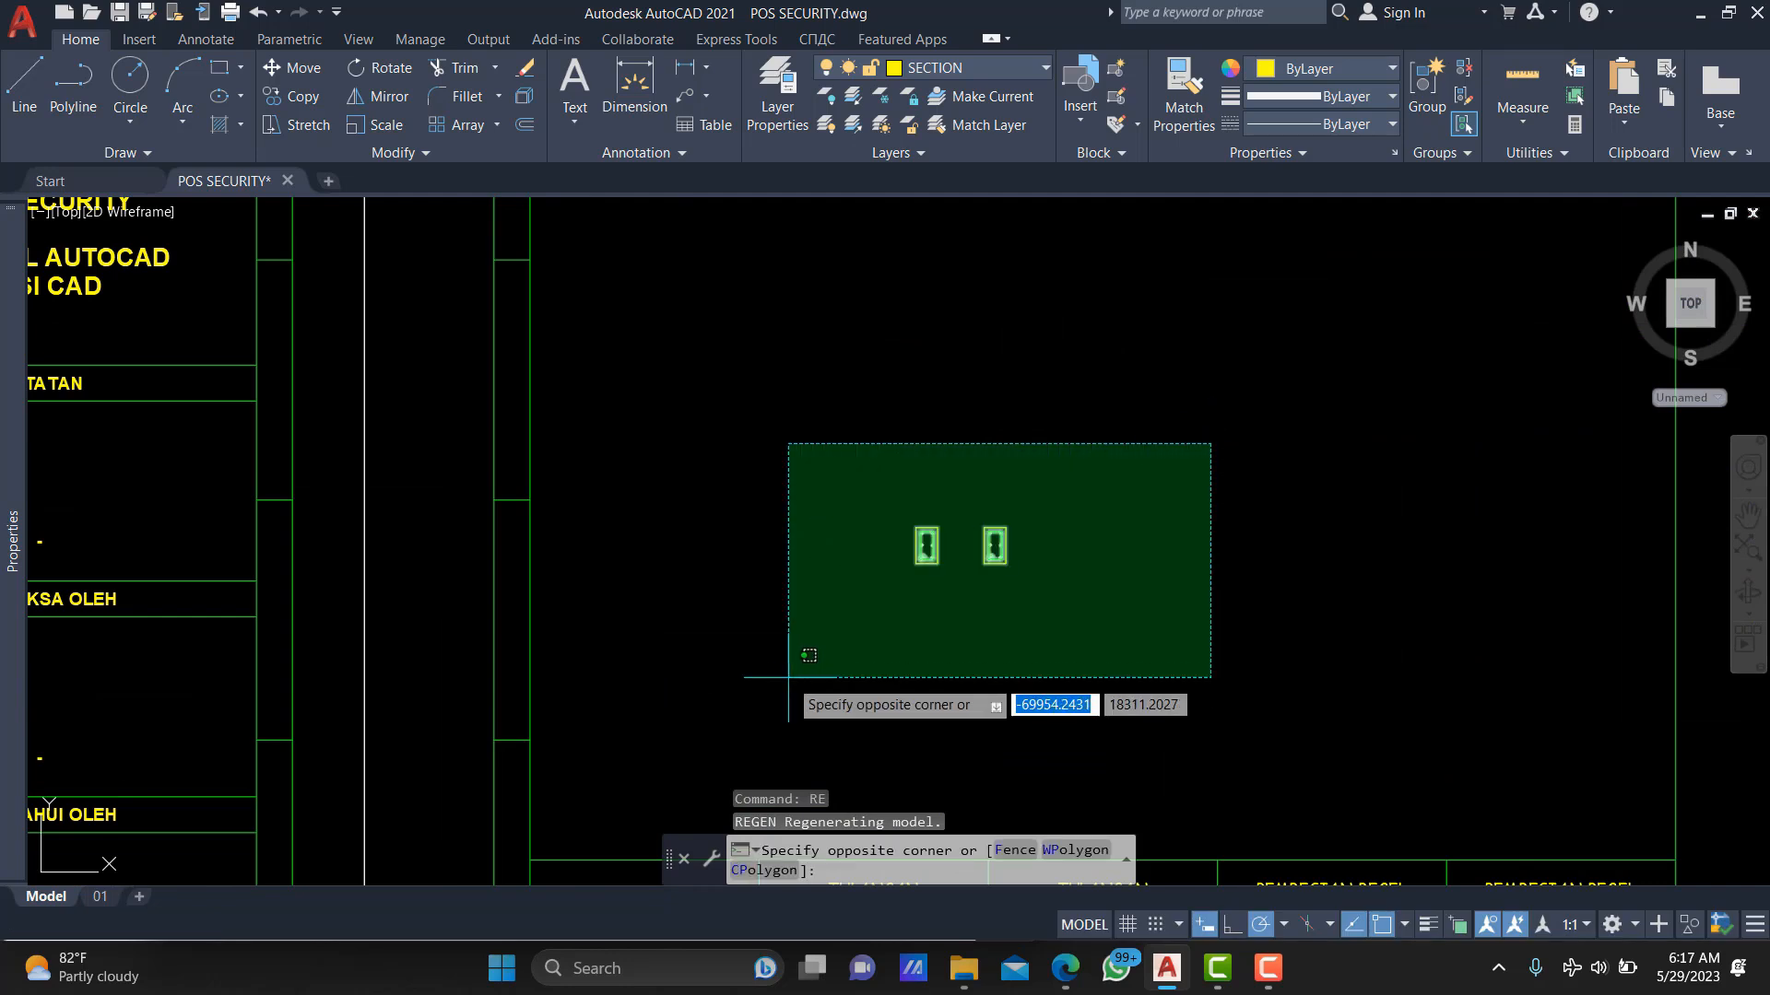
{"action": "left_click", "coordinate": [781, 681]}
{"action": "scroll", "coordinate": [971, 580], "scroll_direction": "down", "scroll_amount": 2}
{"action": "type", "text": "m"}
{"action": "key", "text": "Return"}
{"action": "left_click", "coordinate": [998, 604]}
{"action": "left_click", "coordinate": [1082, 575]}
{"action": "left_click", "coordinate": [1175, 424]}
{"action": "left_click", "coordinate": [926, 635]}
{"action": "left_click", "coordinate": [1167, 437]}
{"action": "left_click", "coordinate": [892, 646]}
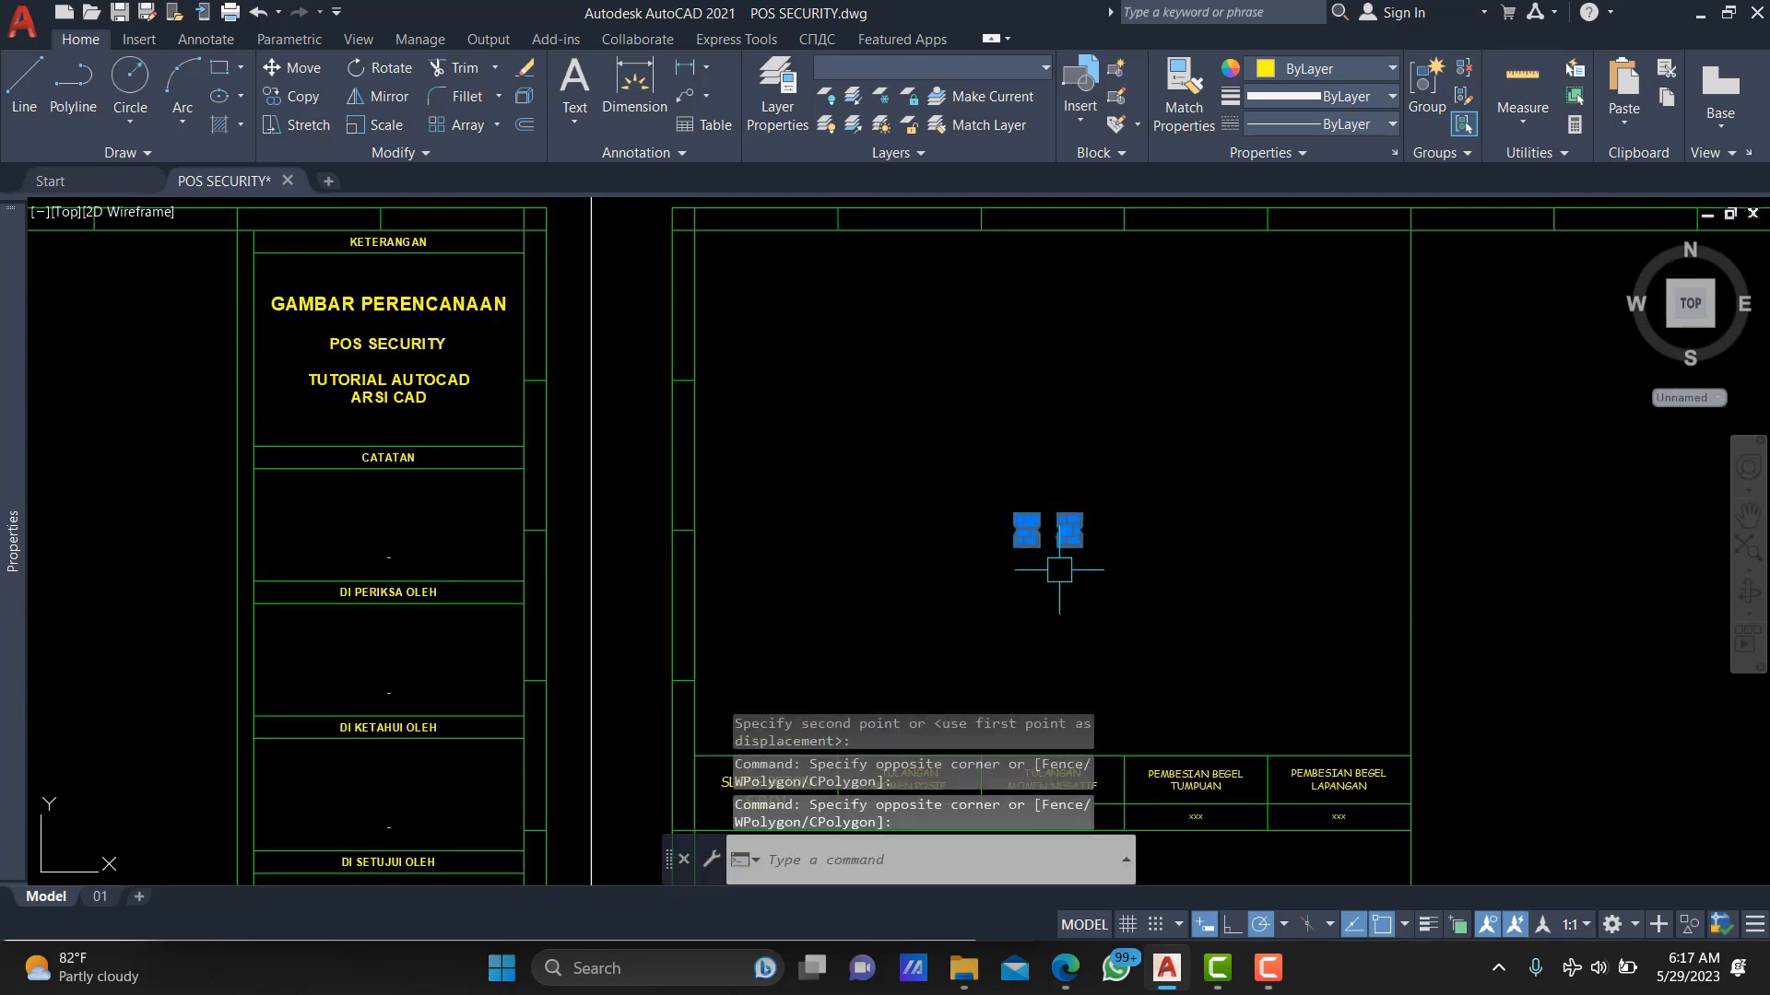
{"action": "key", "text": "Escape"}
Scale both sections by a factor of 4 from the left section's lower-left corner.
{"action": "scroll", "coordinate": [1059, 569], "scroll_direction": "up", "scroll_amount": 4}
{"action": "type", "text": "re"}
{"action": "key", "text": "Return"}
{"action": "left_click", "coordinate": [1400, 345]}
{"action": "left_click", "coordinate": [876, 592]}
{"action": "scroll", "coordinate": [1031, 489], "scroll_direction": "up", "scroll_amount": 4}
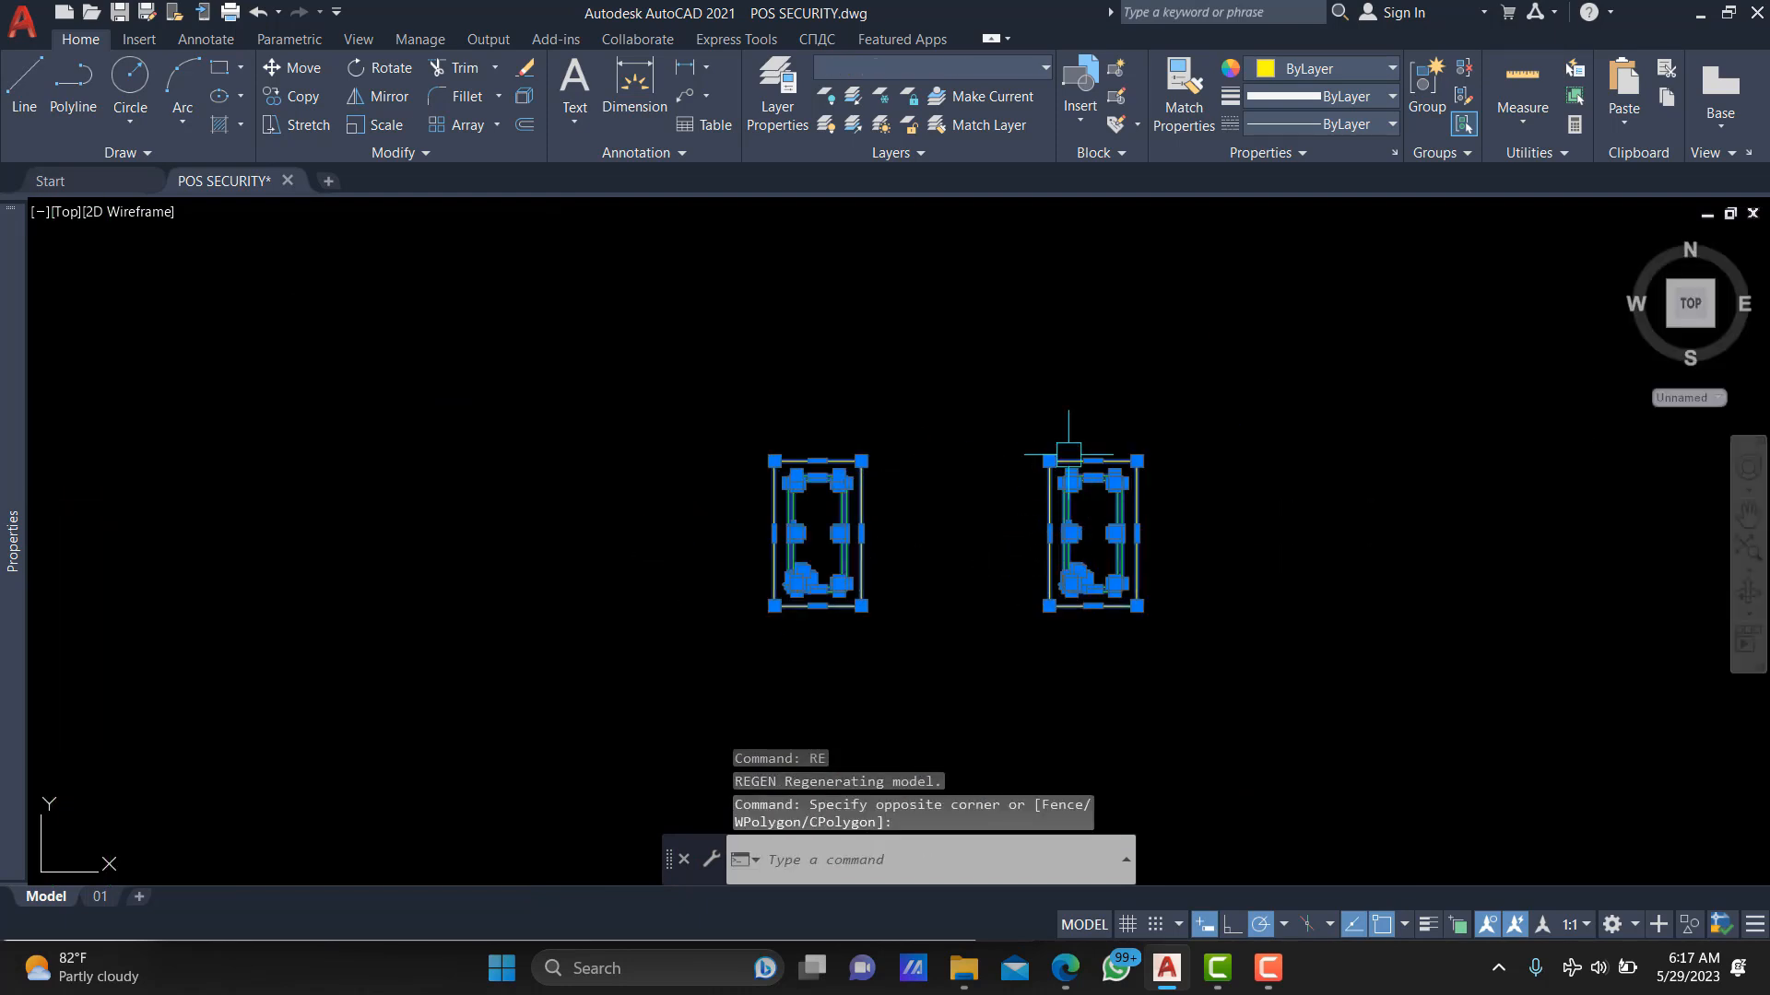
{"action": "scroll", "coordinate": [935, 452], "scroll_direction": "down", "scroll_amount": 4}
{"action": "type", "text": "sc"}
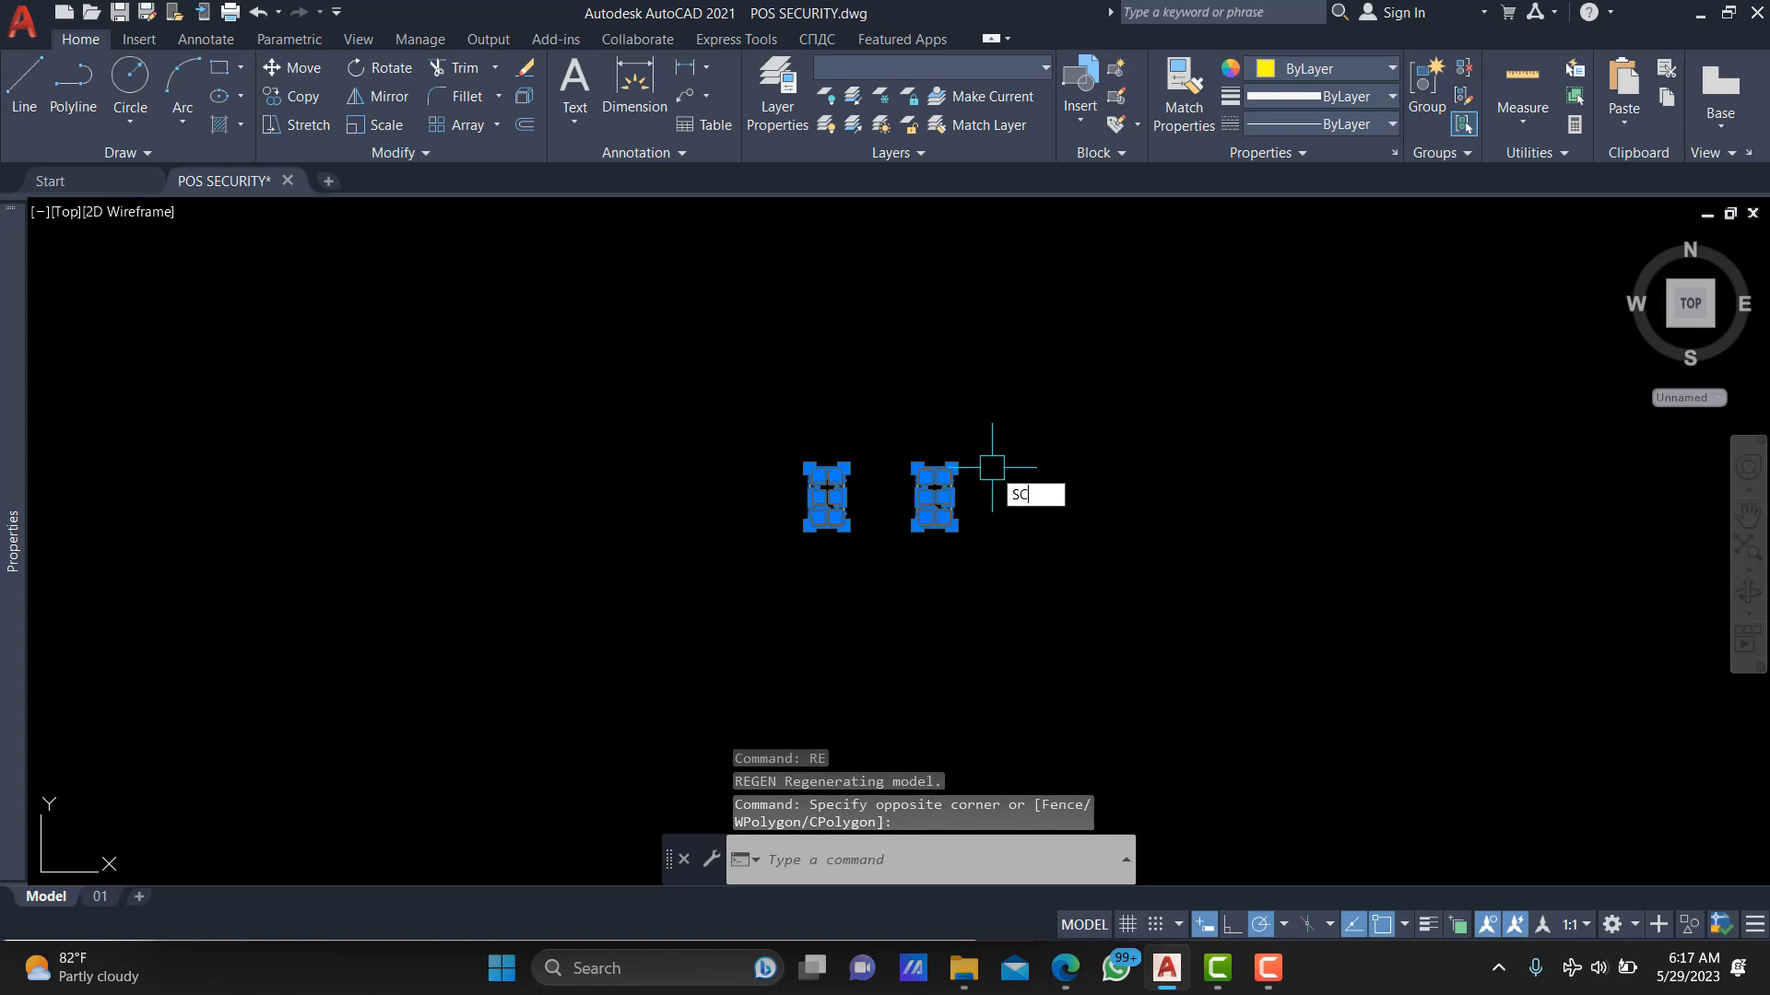
{"action": "key", "text": "Return"}
{"action": "scroll", "coordinate": [922, 479], "scroll_direction": "down", "scroll_amount": 5}
{"action": "scroll", "coordinate": [939, 489], "scroll_direction": "up", "scroll_amount": 3}
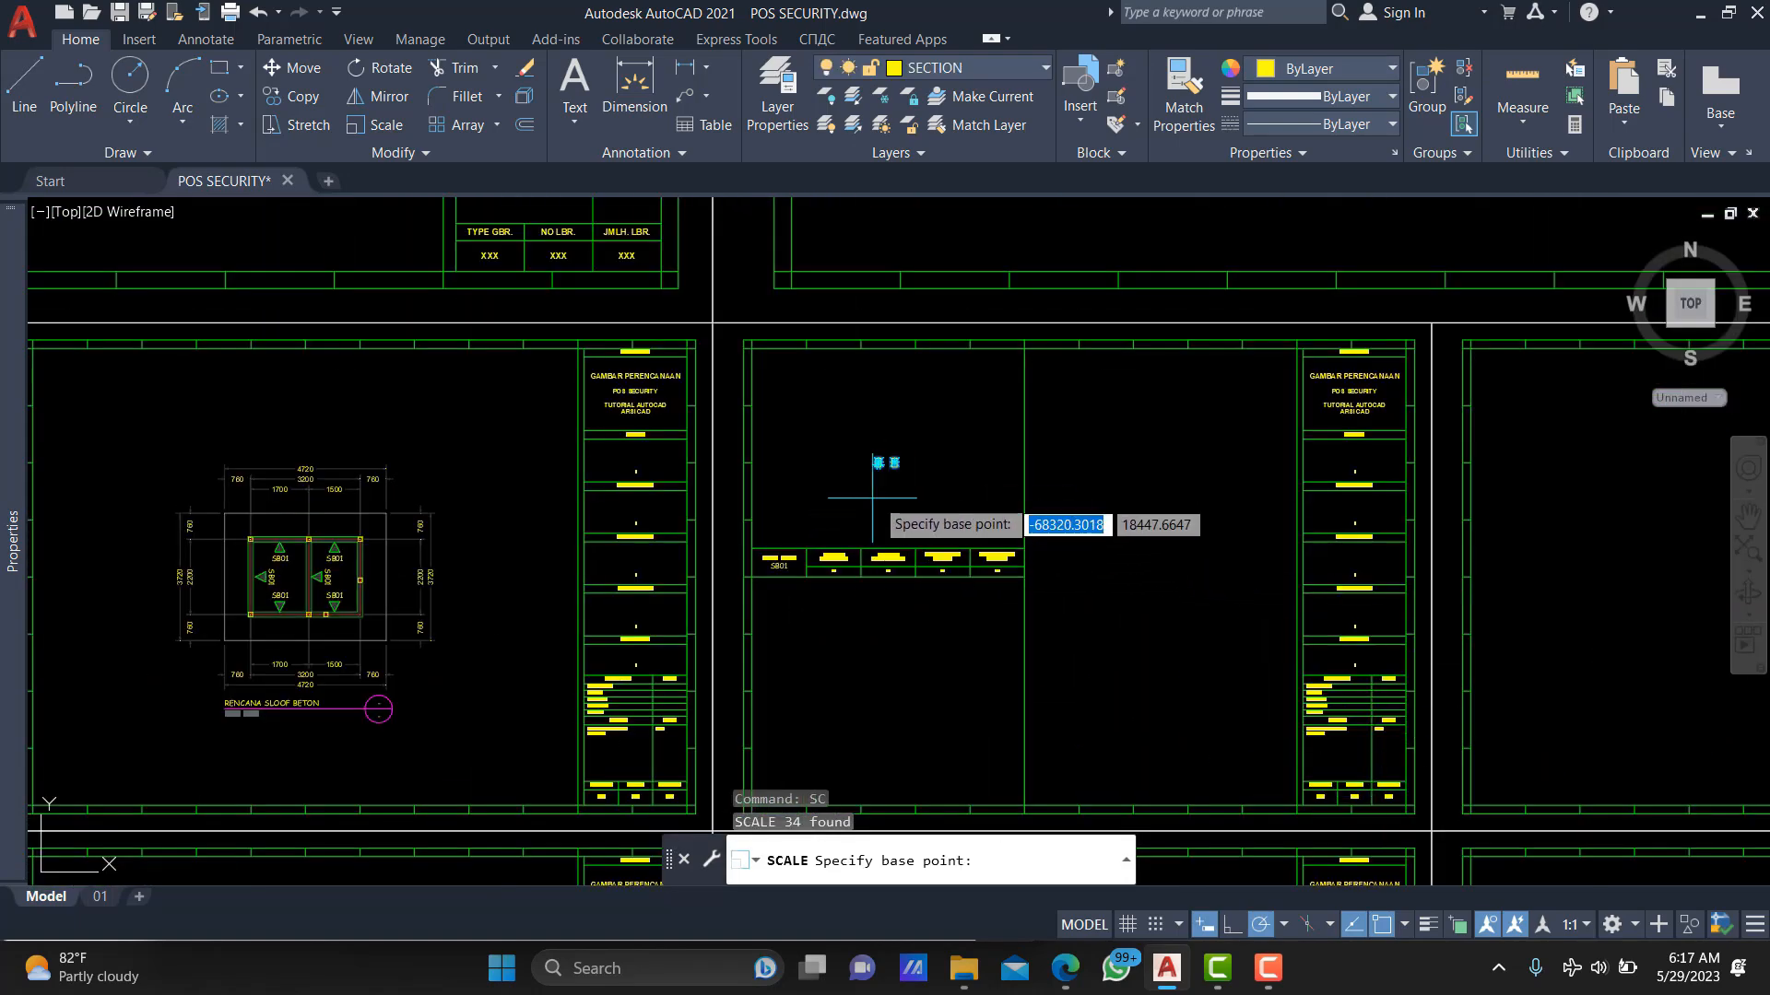
{"action": "scroll", "coordinate": [875, 516], "scroll_direction": "up", "scroll_amount": 6}
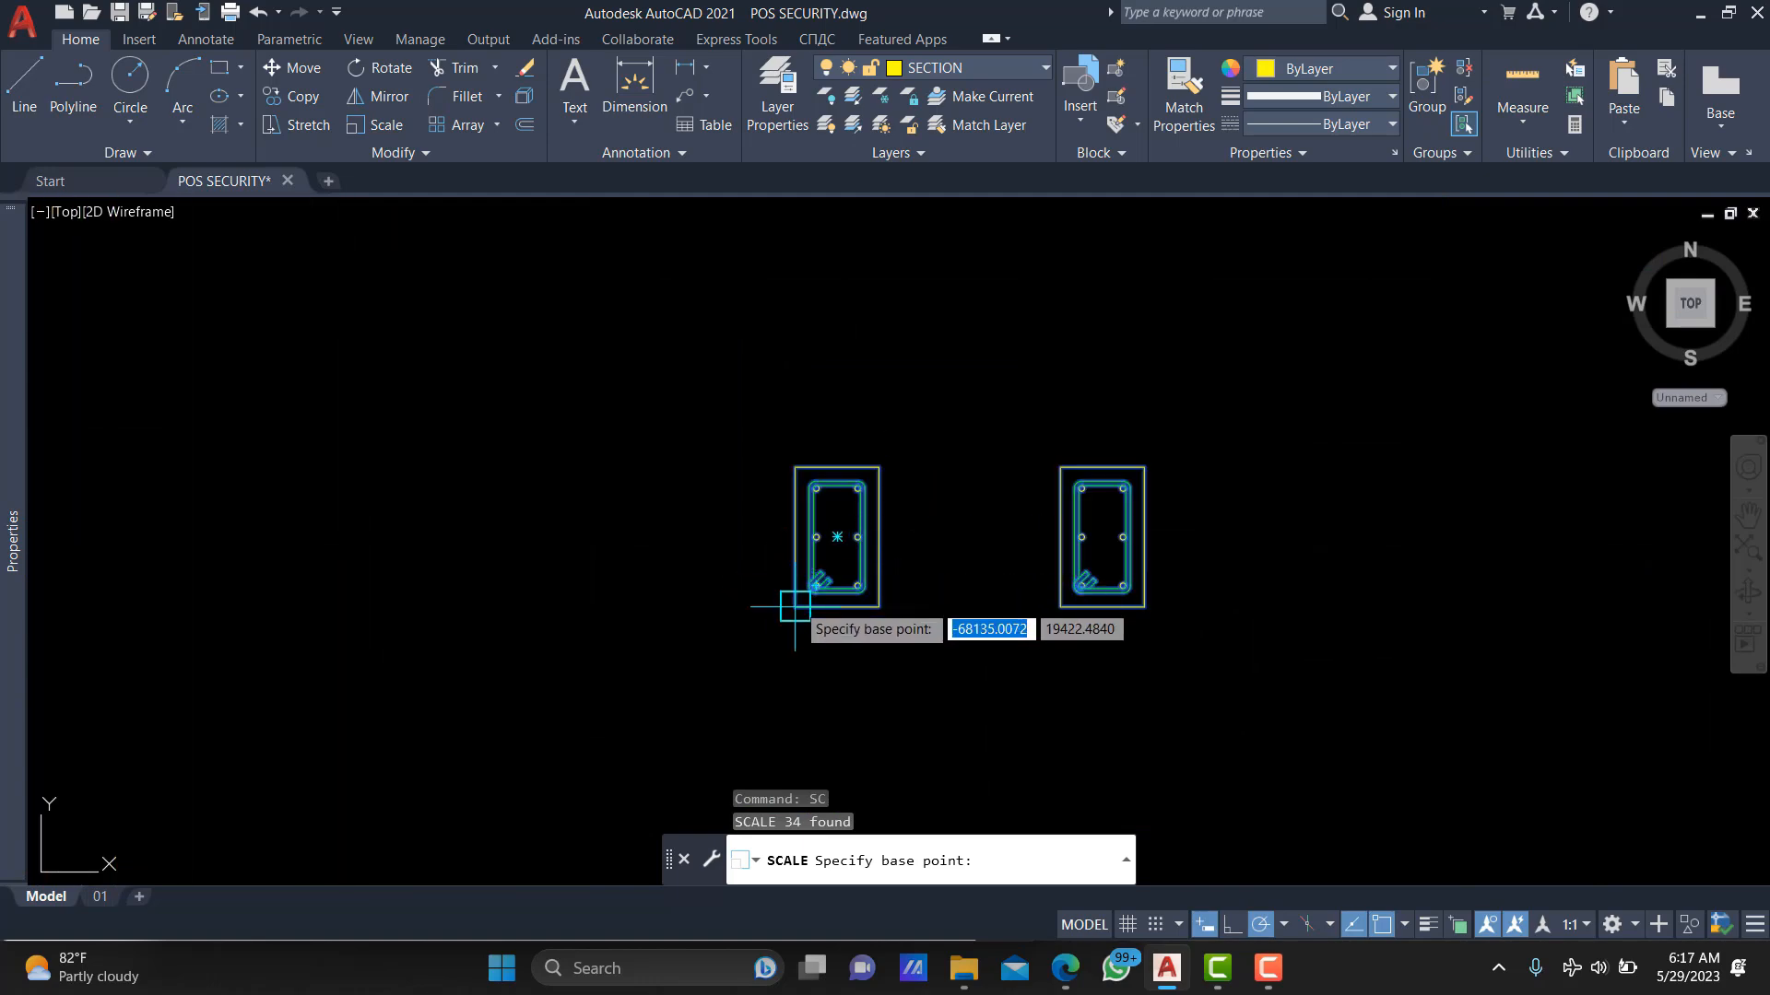
{"action": "left_click", "coordinate": [794, 592]}
{"action": "scroll", "coordinate": [795, 592], "scroll_direction": "down", "scroll_amount": 4}
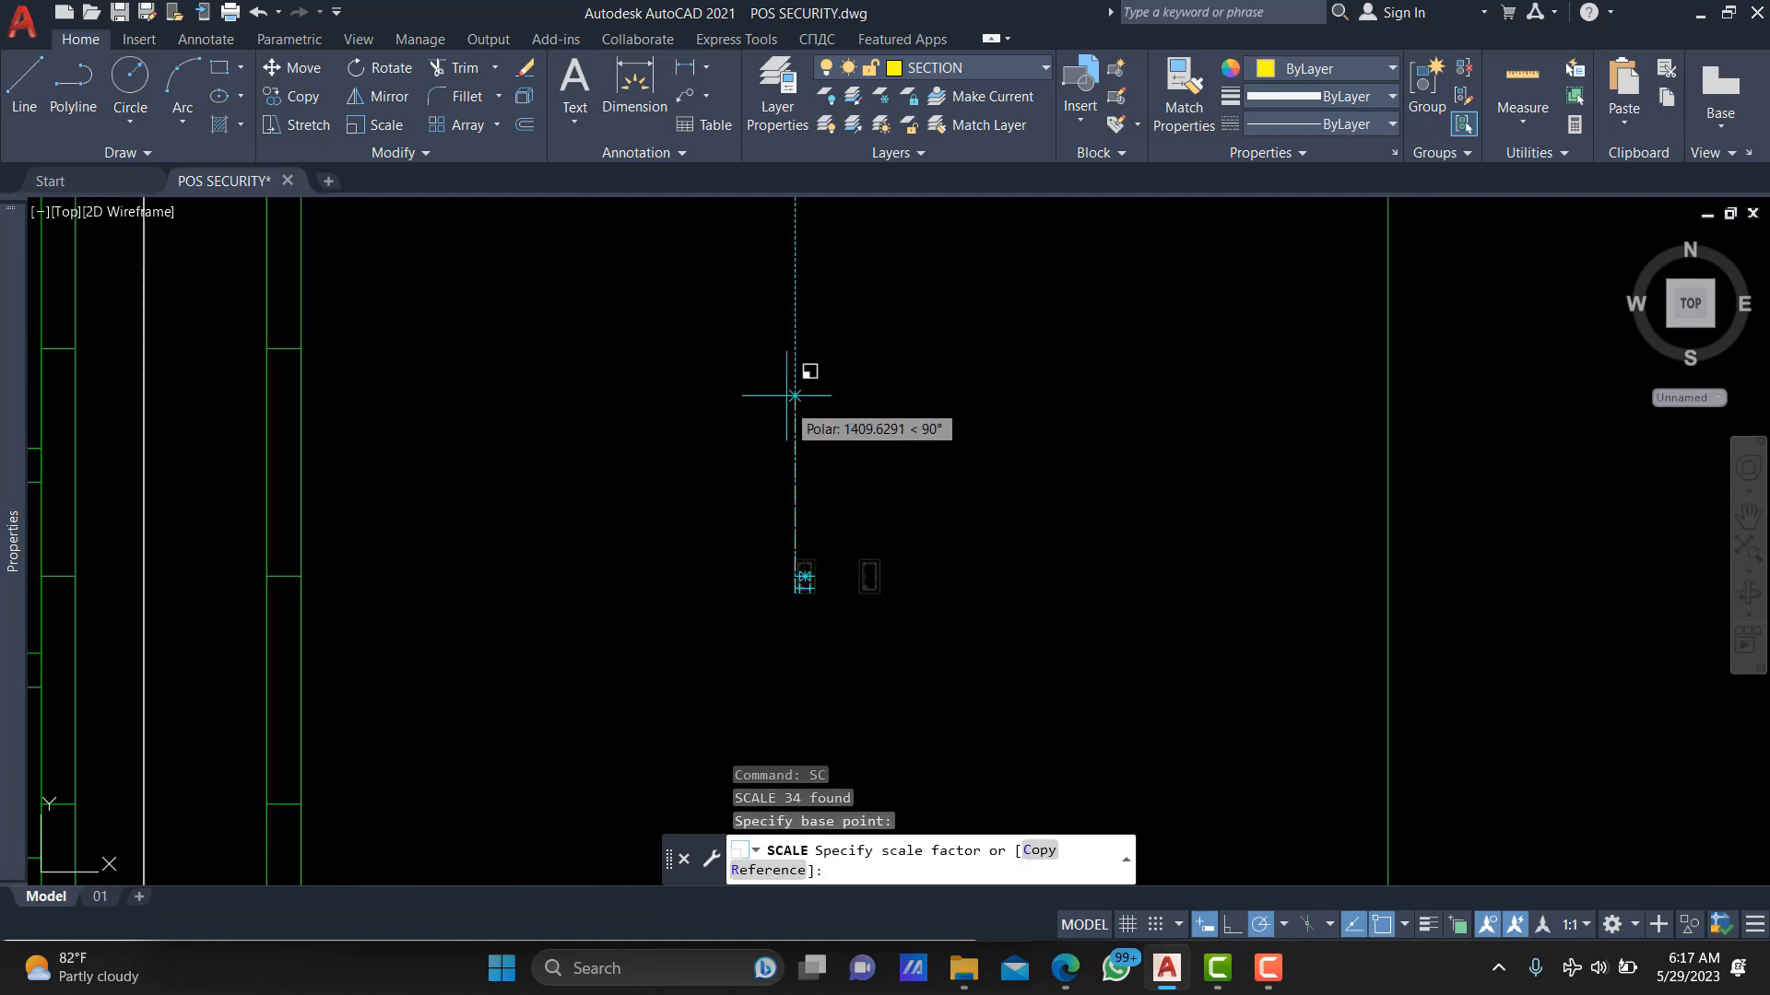
{"action": "scroll", "coordinate": [771, 378], "scroll_direction": "up", "scroll_amount": 2}
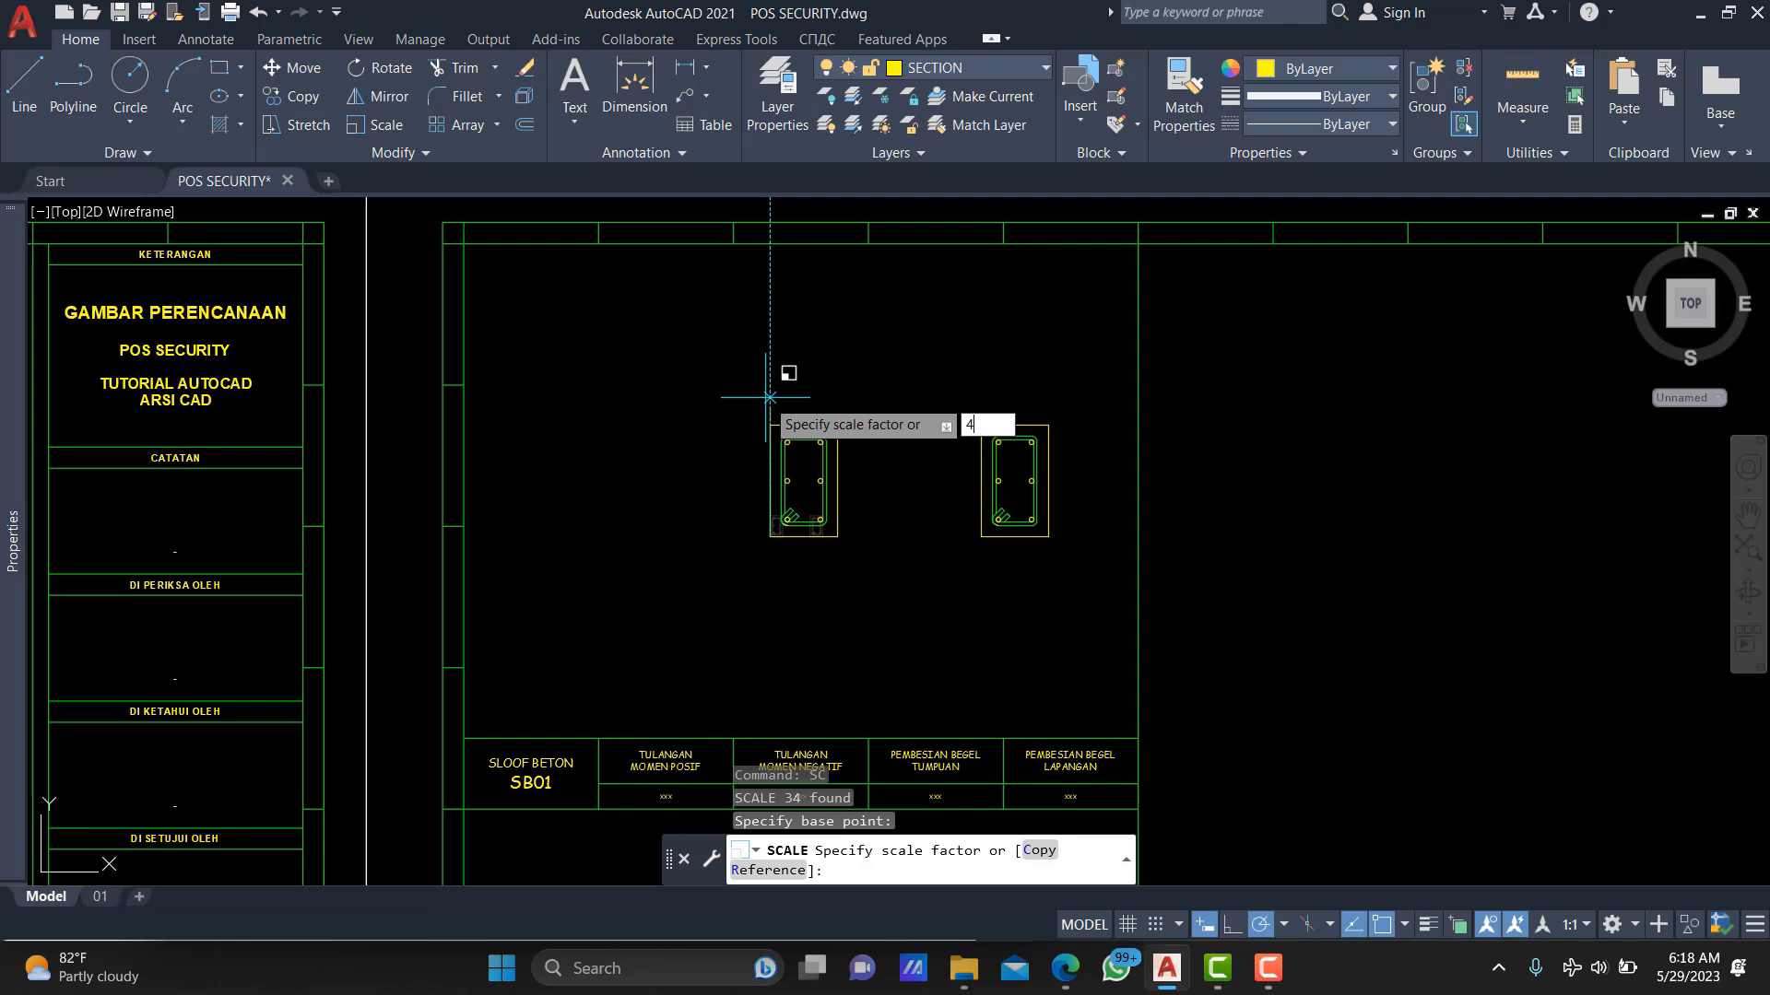
{"action": "key", "text": "Return"}
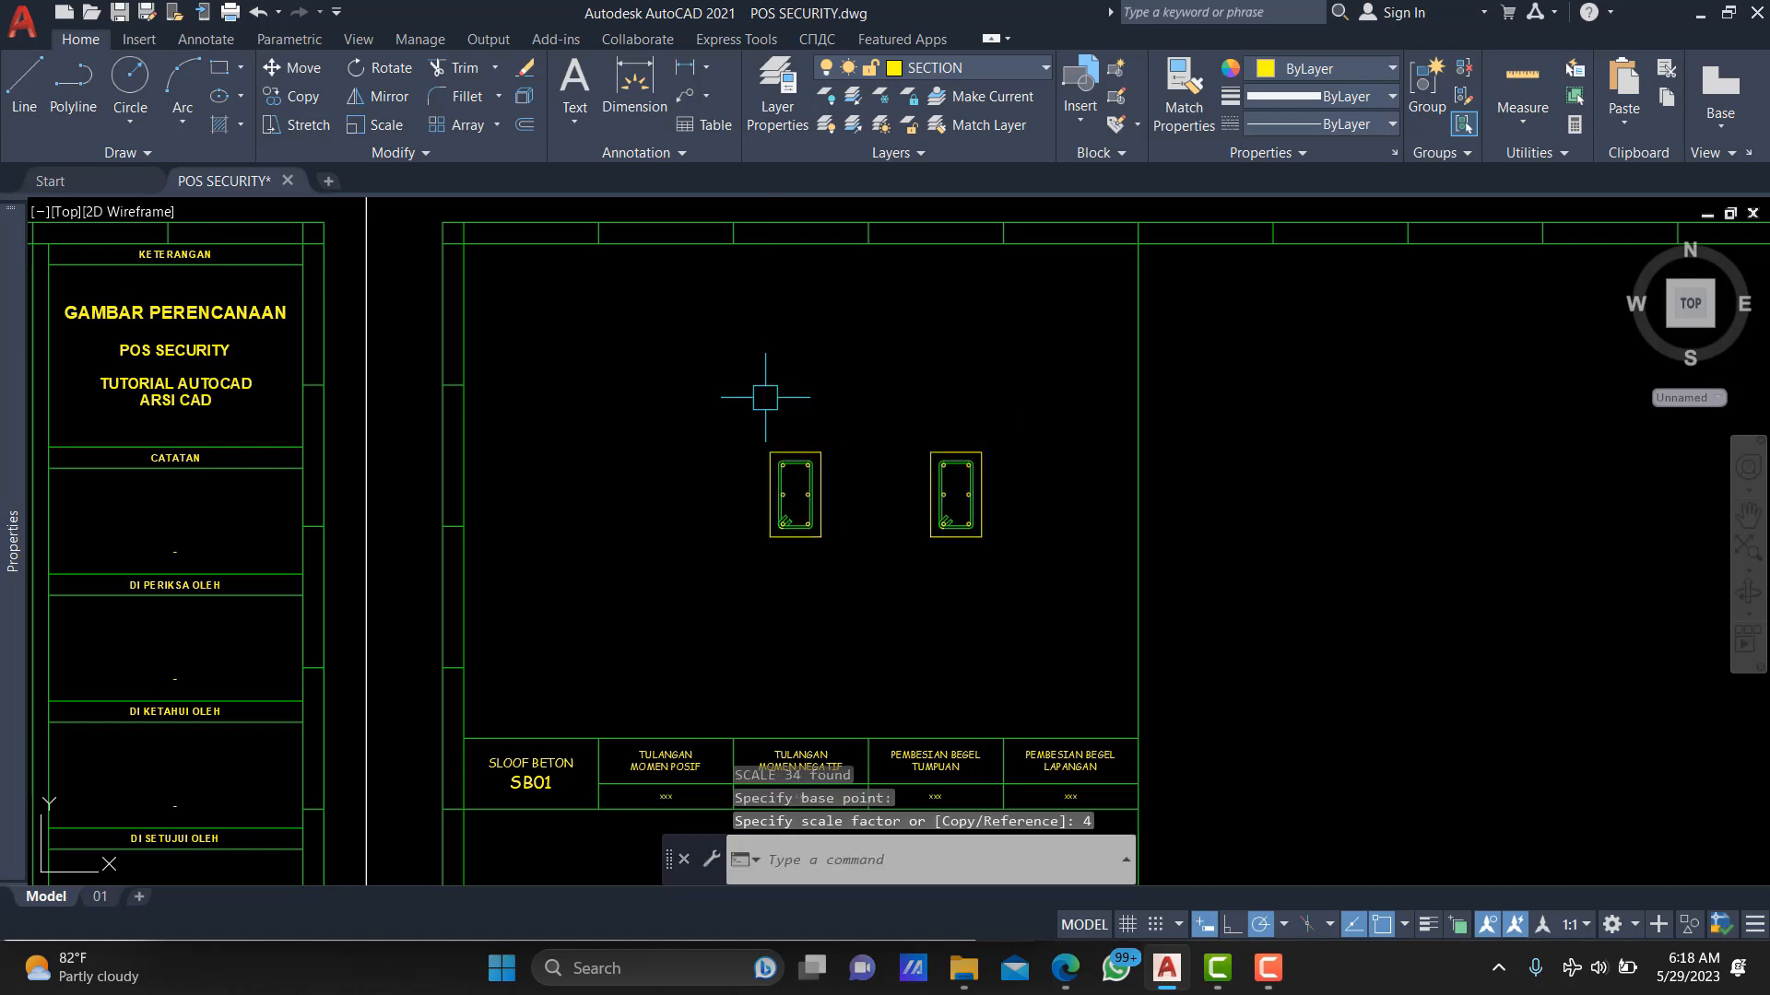
{"action": "scroll", "coordinate": [920, 359], "scroll_direction": "down", "scroll_amount": 3}
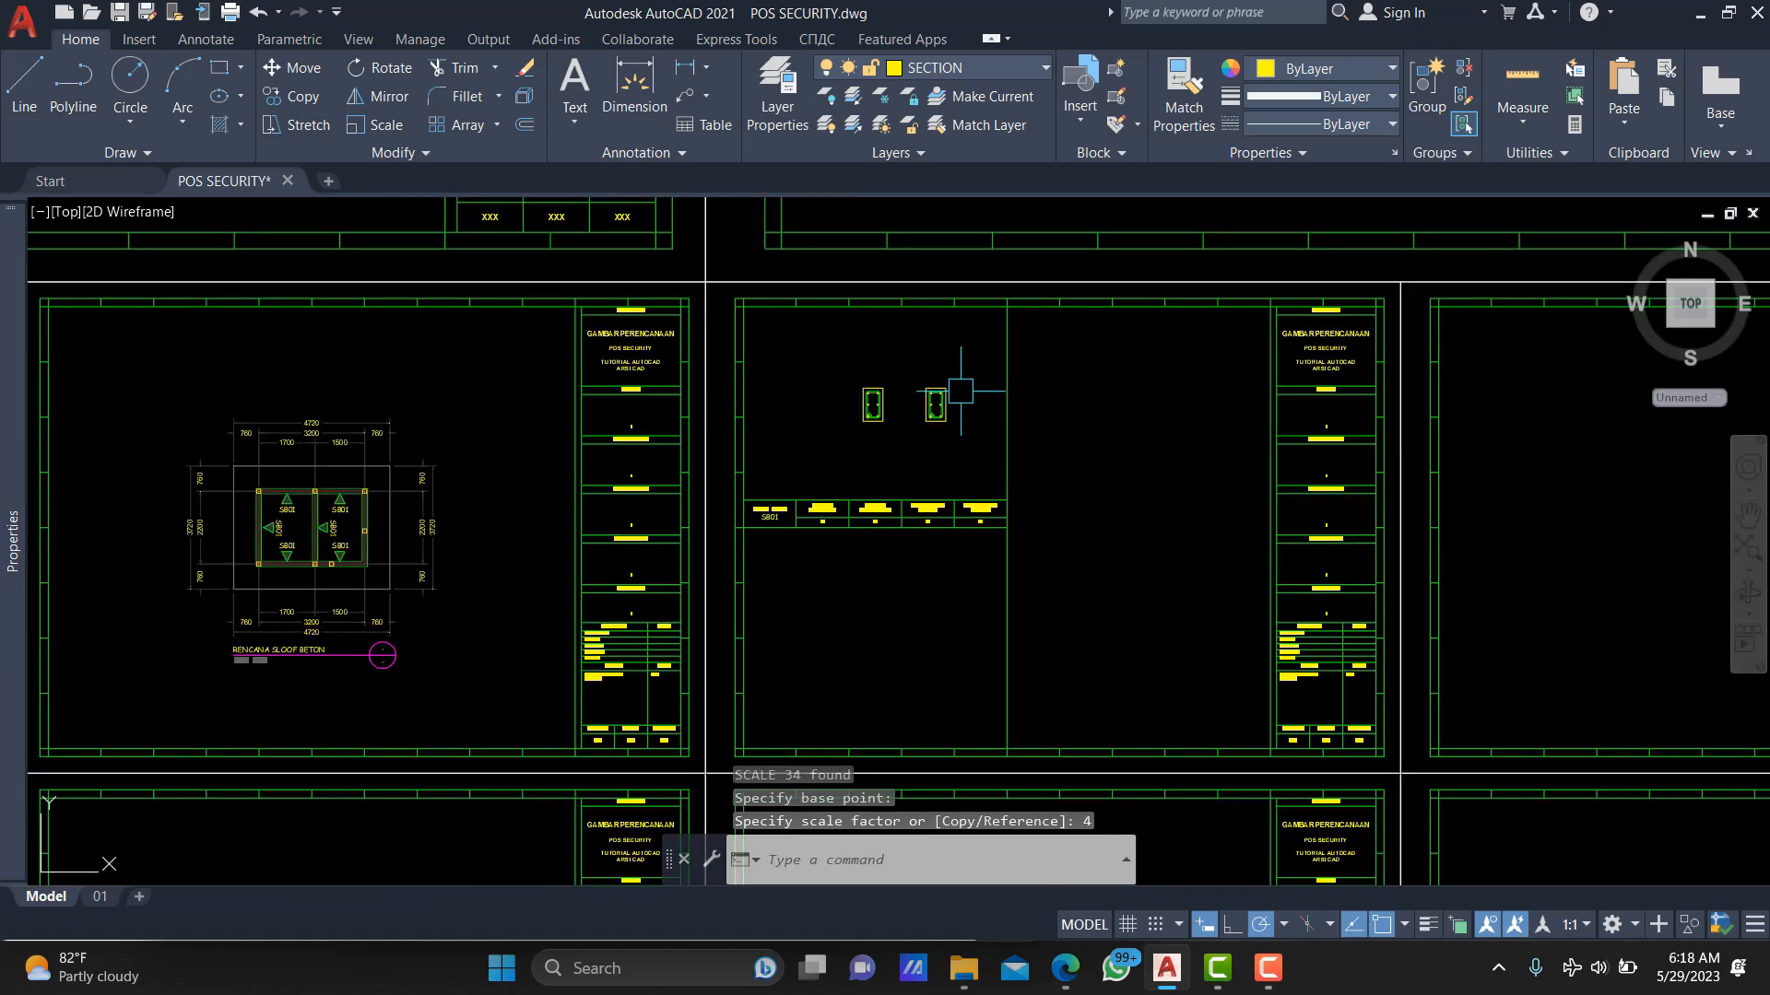
{"action": "scroll", "coordinate": [961, 391], "scroll_direction": "up", "scroll_amount": 2}
{"action": "scroll", "coordinate": [980, 353], "scroll_direction": "up", "scroll_amount": 2}
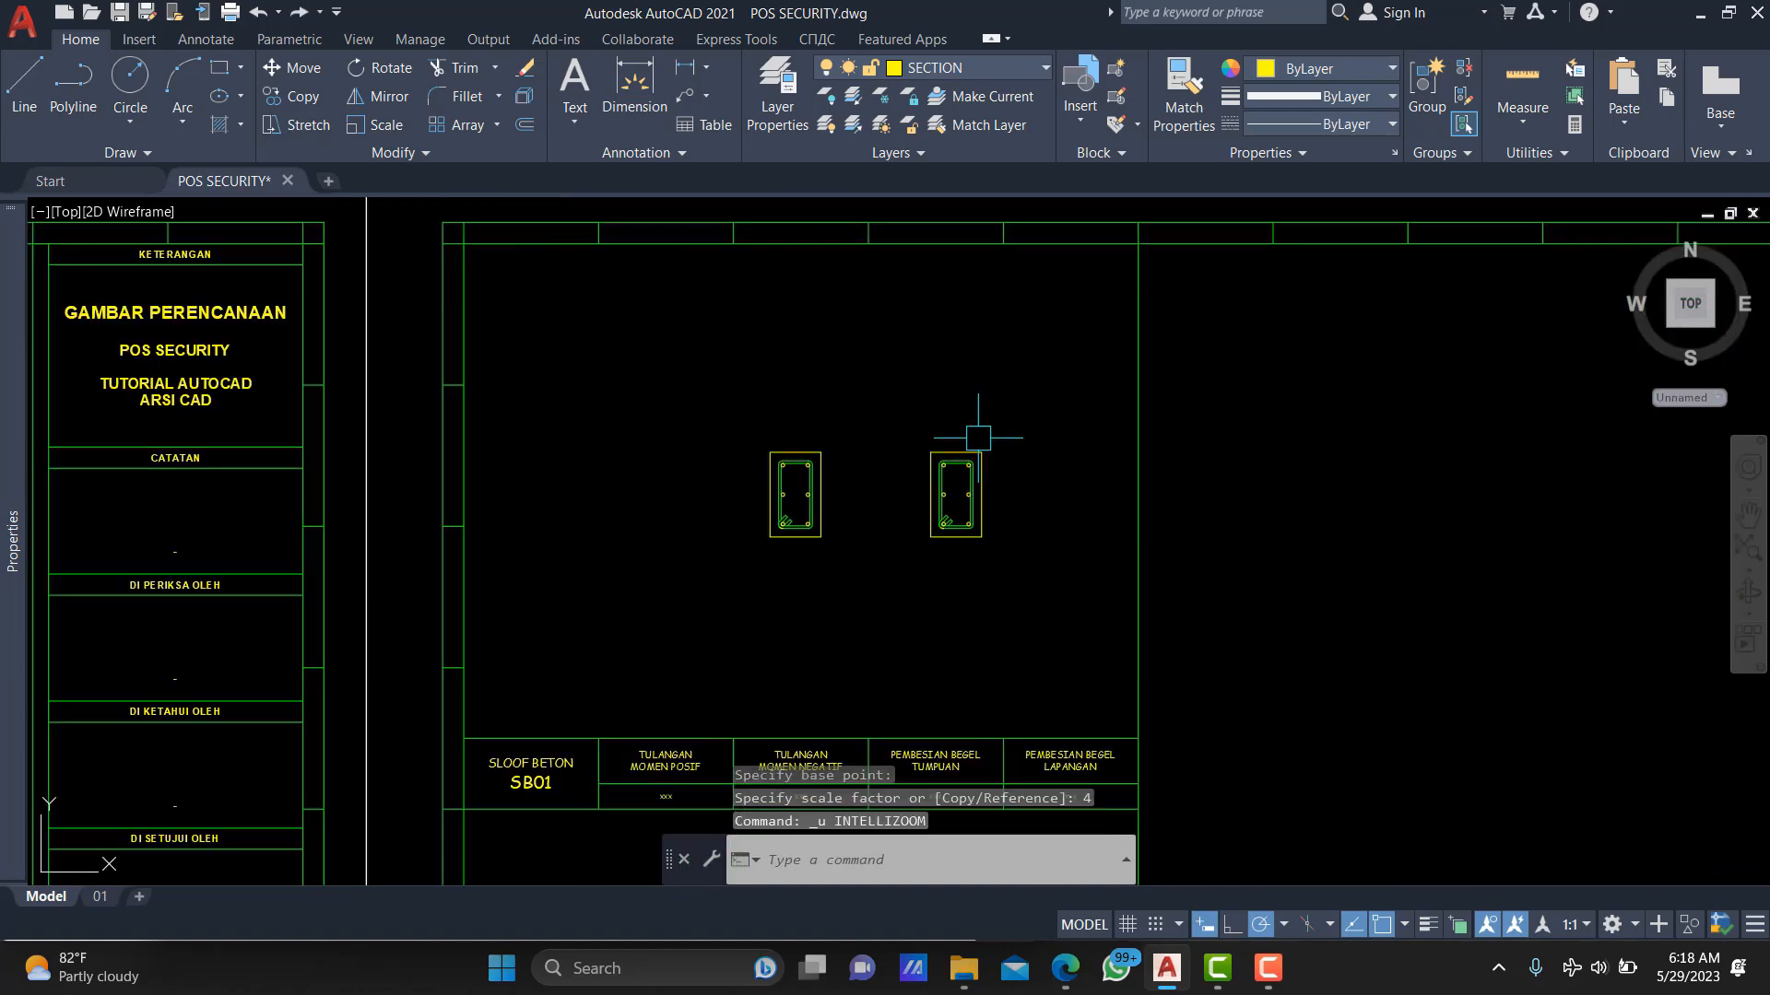
Undo the last scaling and scale both sections by a factor of 5 from the left section's lower-left corner.
{"action": "key", "text": "ctrl+z"}
{"action": "scroll", "coordinate": [845, 524], "scroll_direction": "down", "scroll_amount": 4}
{"action": "scroll", "coordinate": [912, 488], "scroll_direction": "up", "scroll_amount": 1}
{"action": "left_click", "coordinate": [923, 456]}
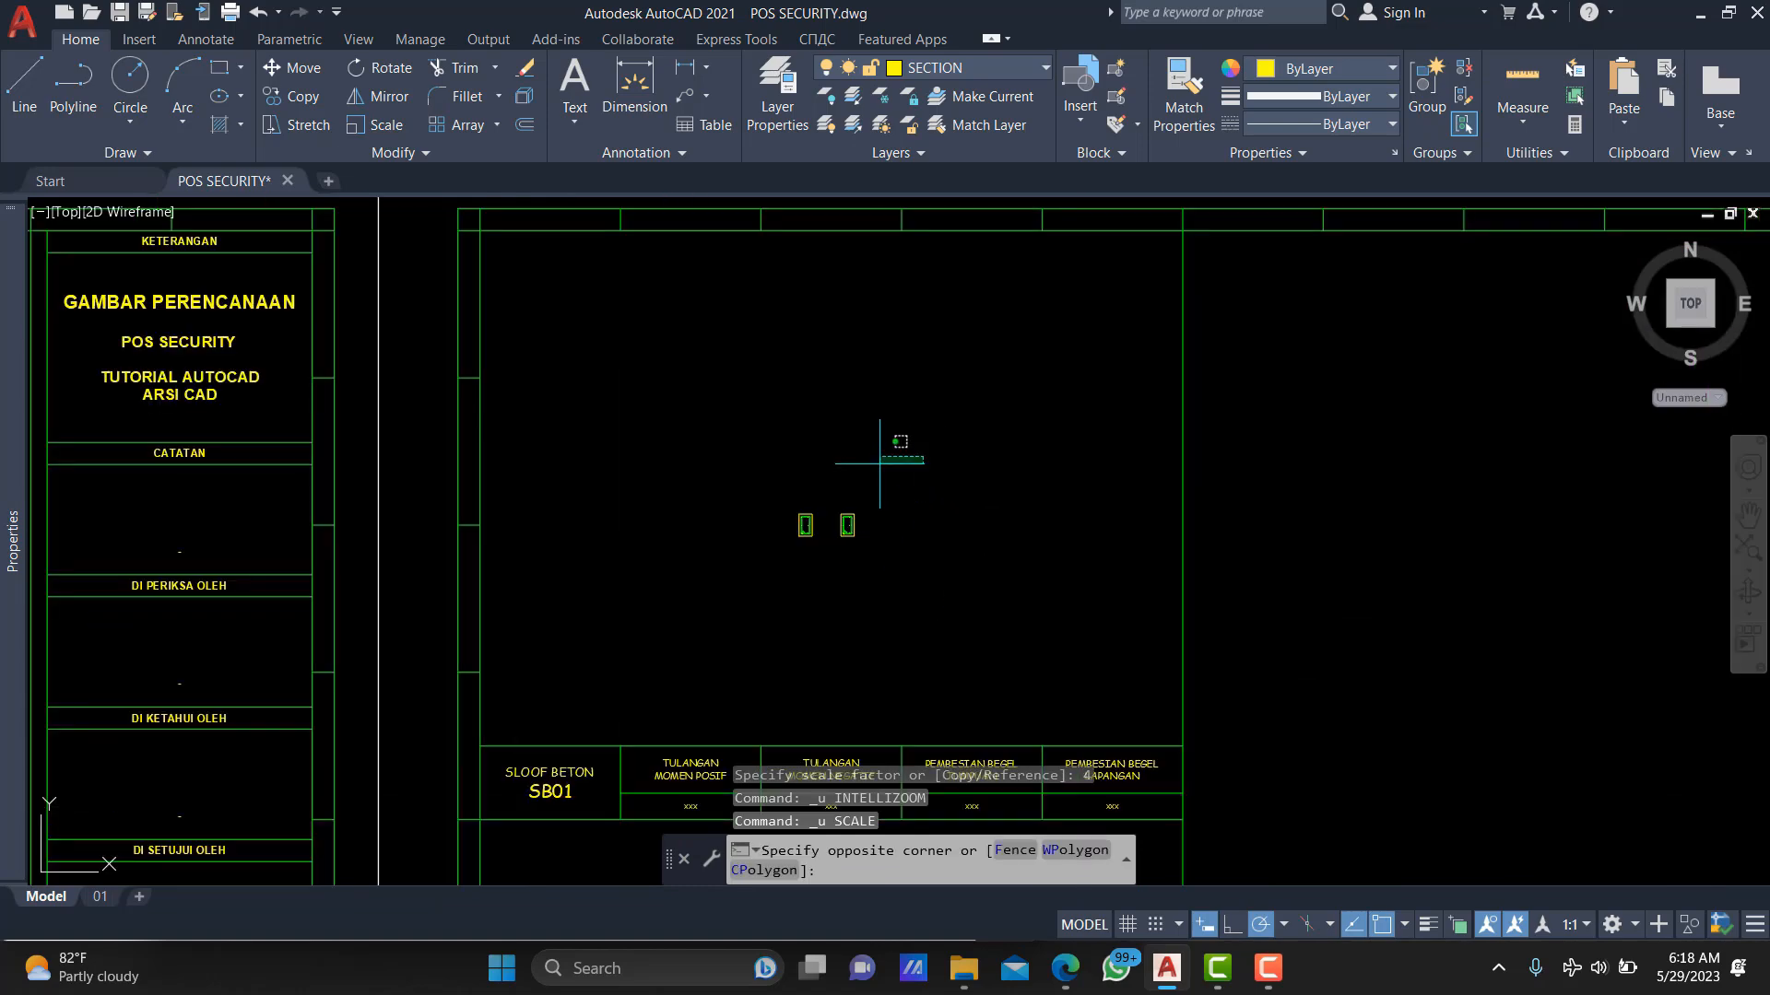
{"action": "left_click", "coordinate": [697, 613]}
{"action": "type", "text": "SC"}
{"action": "key", "text": "Return"}
{"action": "scroll", "coordinate": [792, 572], "scroll_direction": "up", "scroll_amount": 2}
{"action": "left_click", "coordinate": [852, 668]}
{"action": "scroll", "coordinate": [852, 670], "scroll_direction": "down", "scroll_amount": 6}
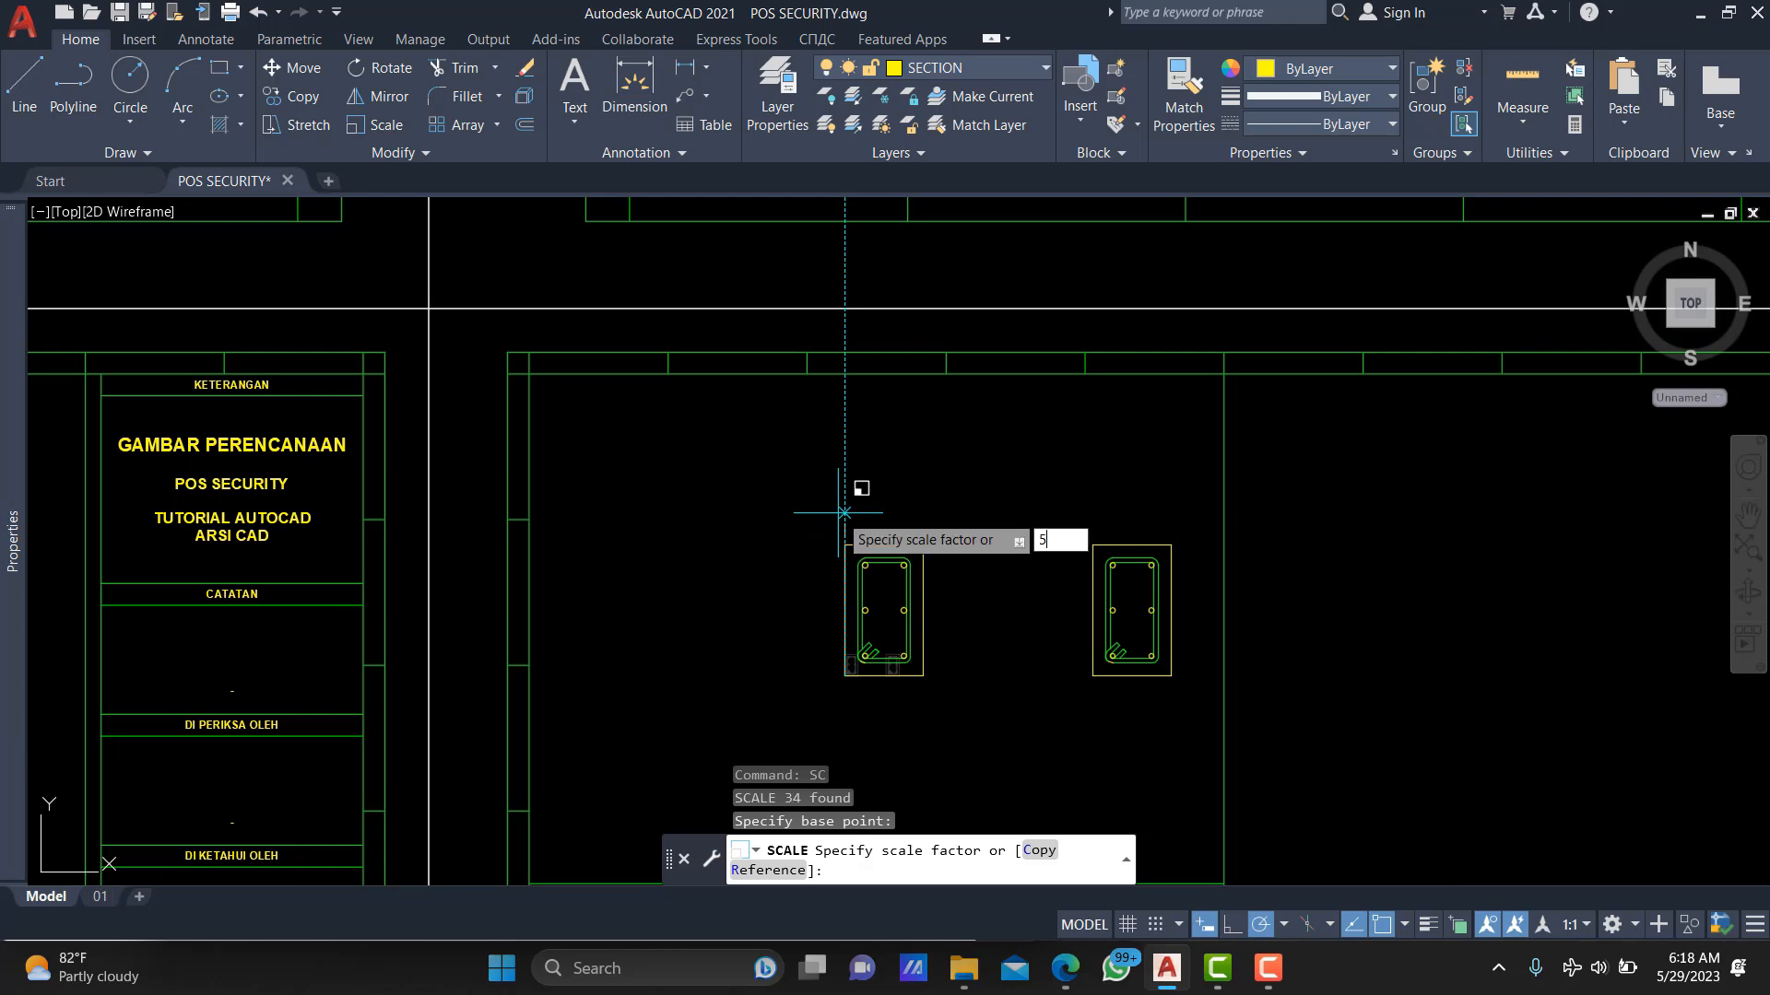
{"action": "key", "text": "Return"}
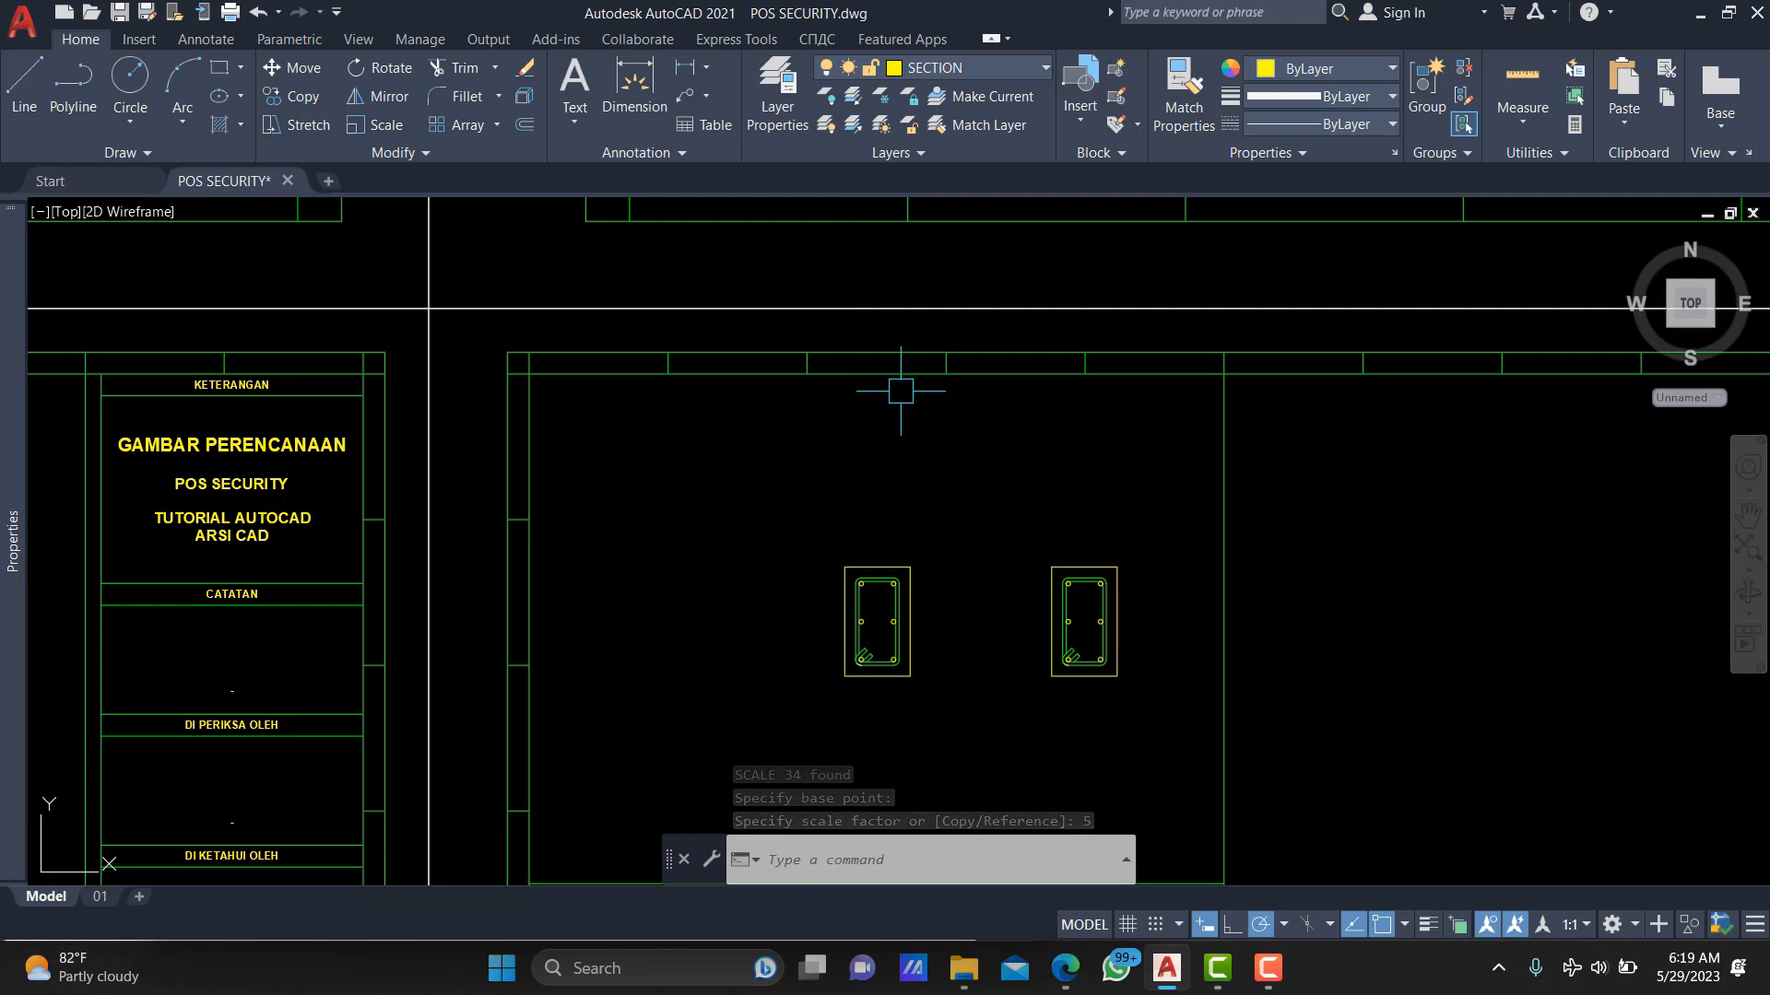
Move both sections to the centre of the frame above the SB01 table, using M2P between opposite corners for the base and destination points.
{"action": "left_click", "coordinate": [742, 514]}
{"action": "left_click", "coordinate": [1299, 865]}
{"action": "middle_click_drag", "start_coordinate": [1177, 679], "coordinate": [1220, 529]}
{"action": "type", "text": "m"}
{"action": "key", "text": "Return"}
{"action": "type", "text": "m2p"}
{"action": "scroll", "coordinate": [850, 402], "scroll_direction": "up", "scroll_amount": 4}
{"action": "key", "text": "Return"}
{"action": "left_click", "coordinate": [941, 441]}
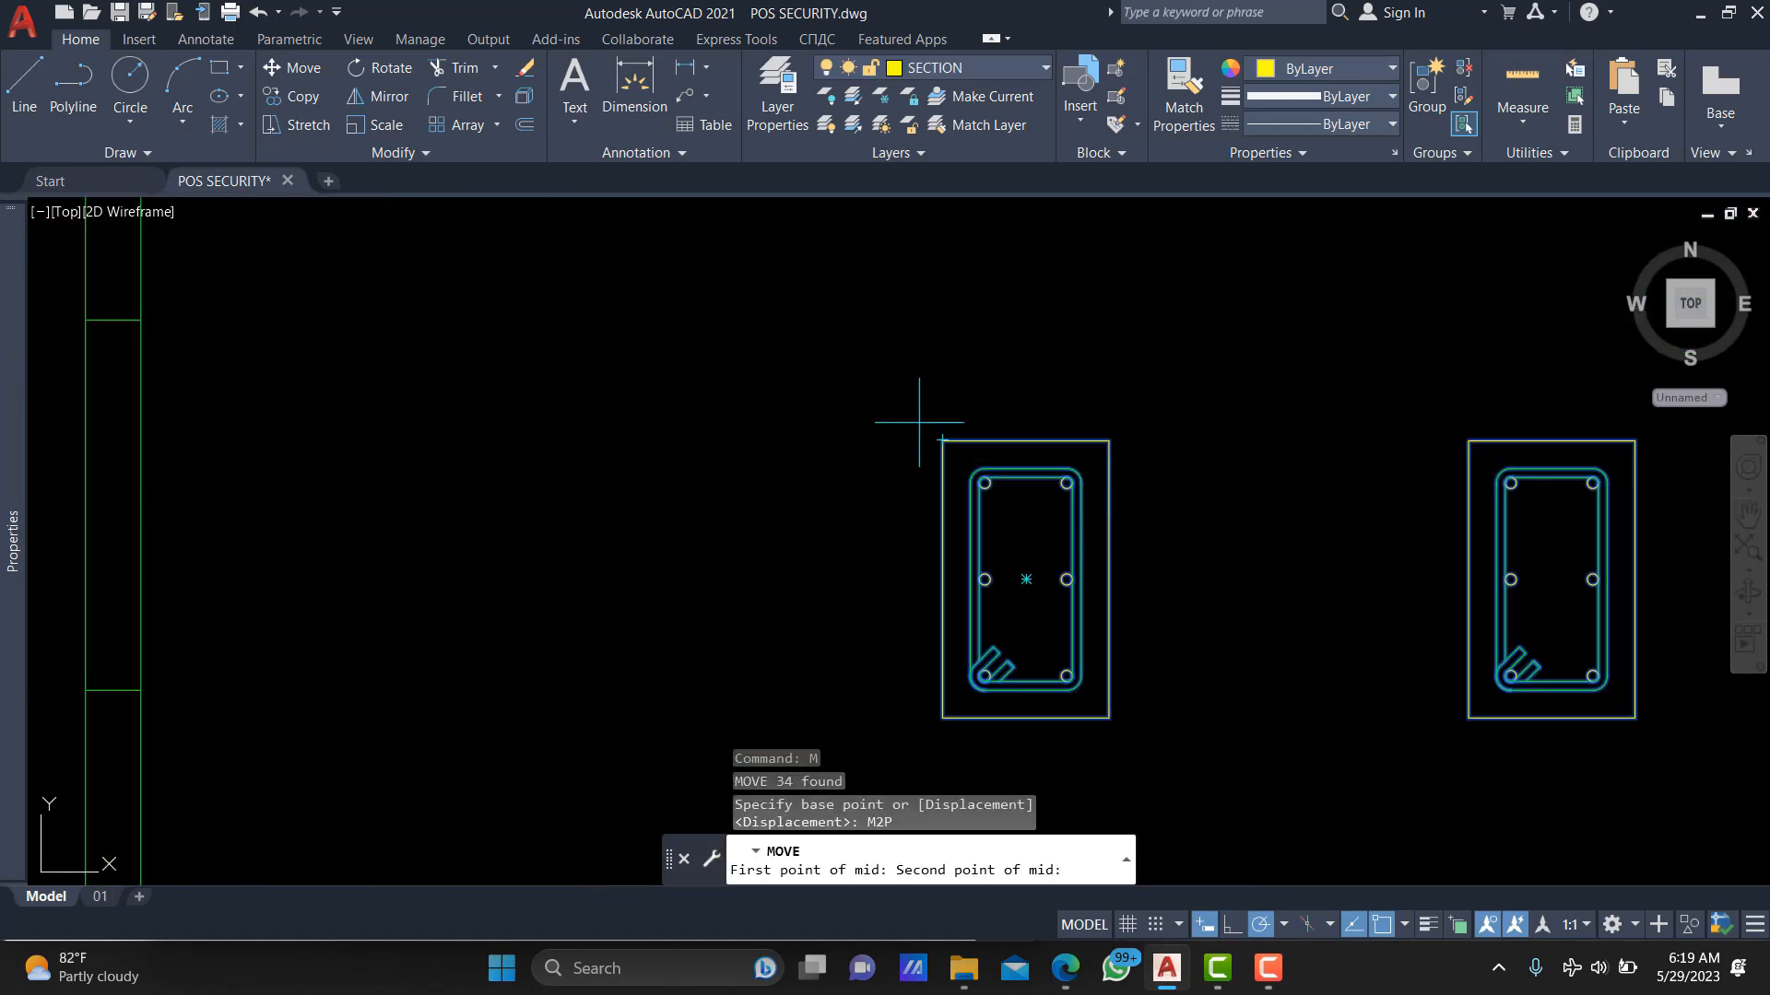
{"action": "scroll", "coordinate": [918, 423], "scroll_direction": "down", "scroll_amount": 4}
{"action": "left_click", "coordinate": [1223, 531]}
{"action": "type", "text": "m2"}
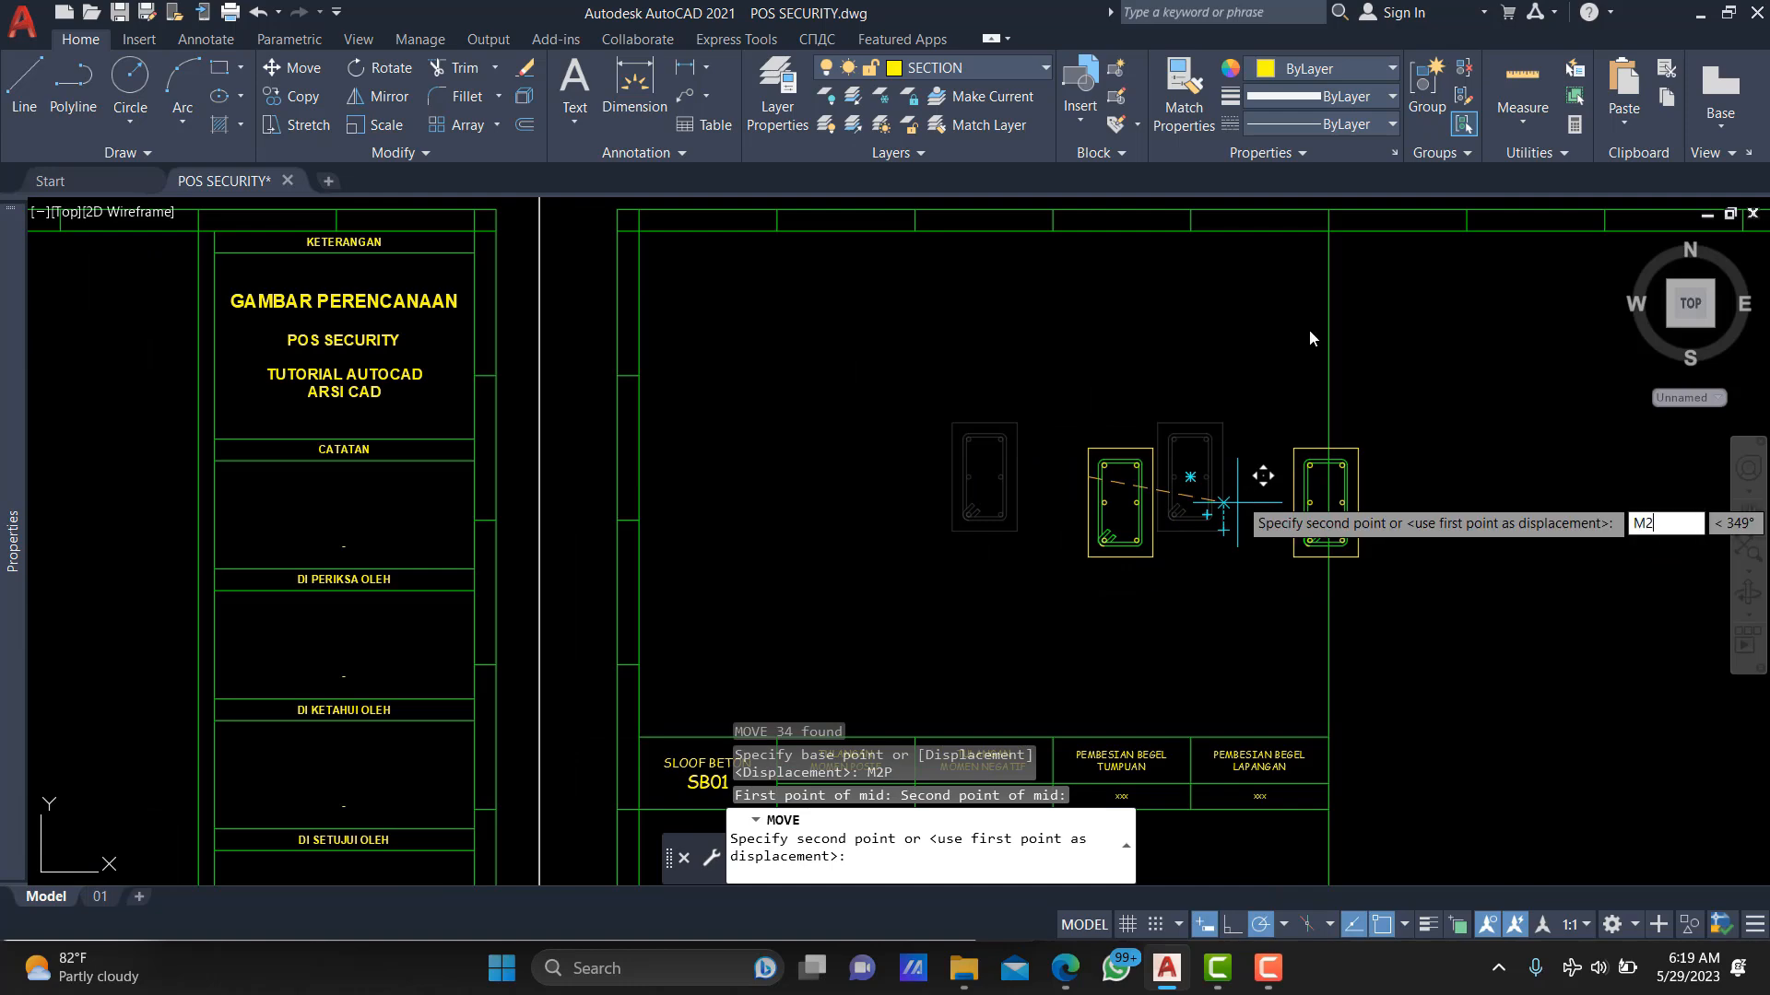
{"action": "type", "text": "p"}
{"action": "key", "text": "Return"}
{"action": "left_click", "coordinate": [1328, 232]}
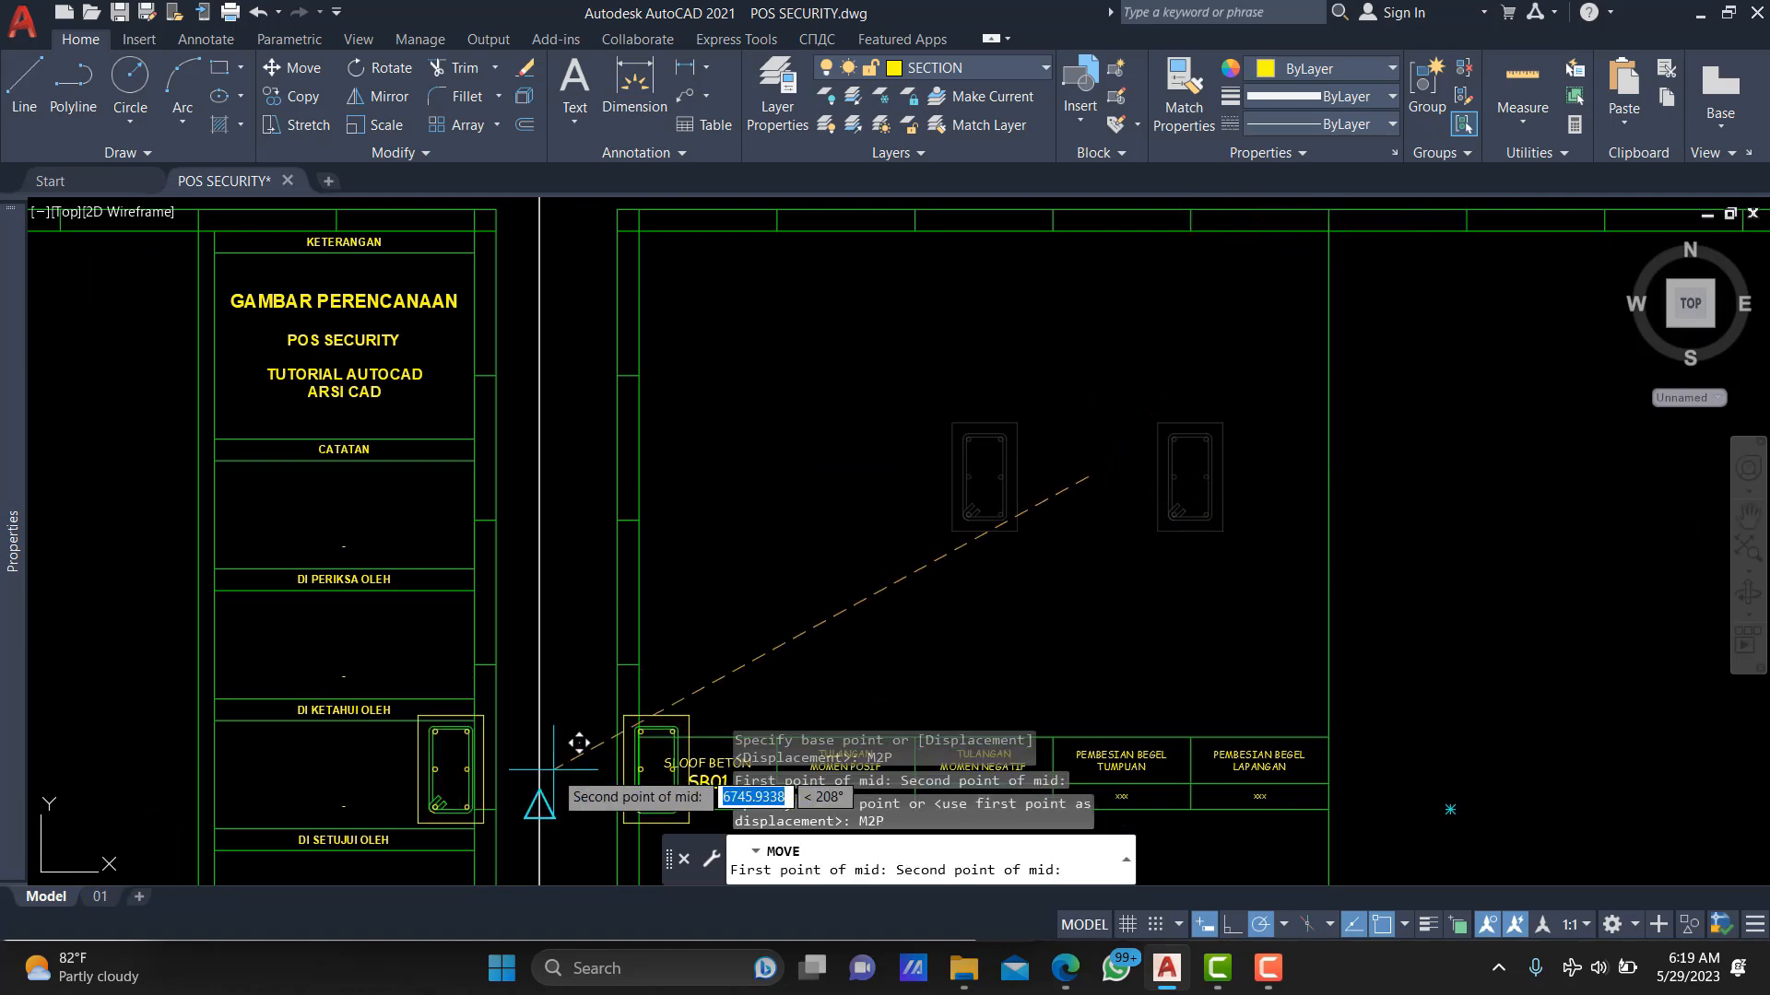
{"action": "scroll", "coordinate": [635, 734], "scroll_direction": "up", "scroll_amount": 4}
{"action": "left_click", "coordinate": [644, 742]}
{"action": "scroll", "coordinate": [650, 737], "scroll_direction": "down", "scroll_amount": 6}
{"action": "middle_click_drag", "start_coordinate": [1017, 555], "coordinate": [1106, 405]}
{"action": "key", "text": "Escape"}
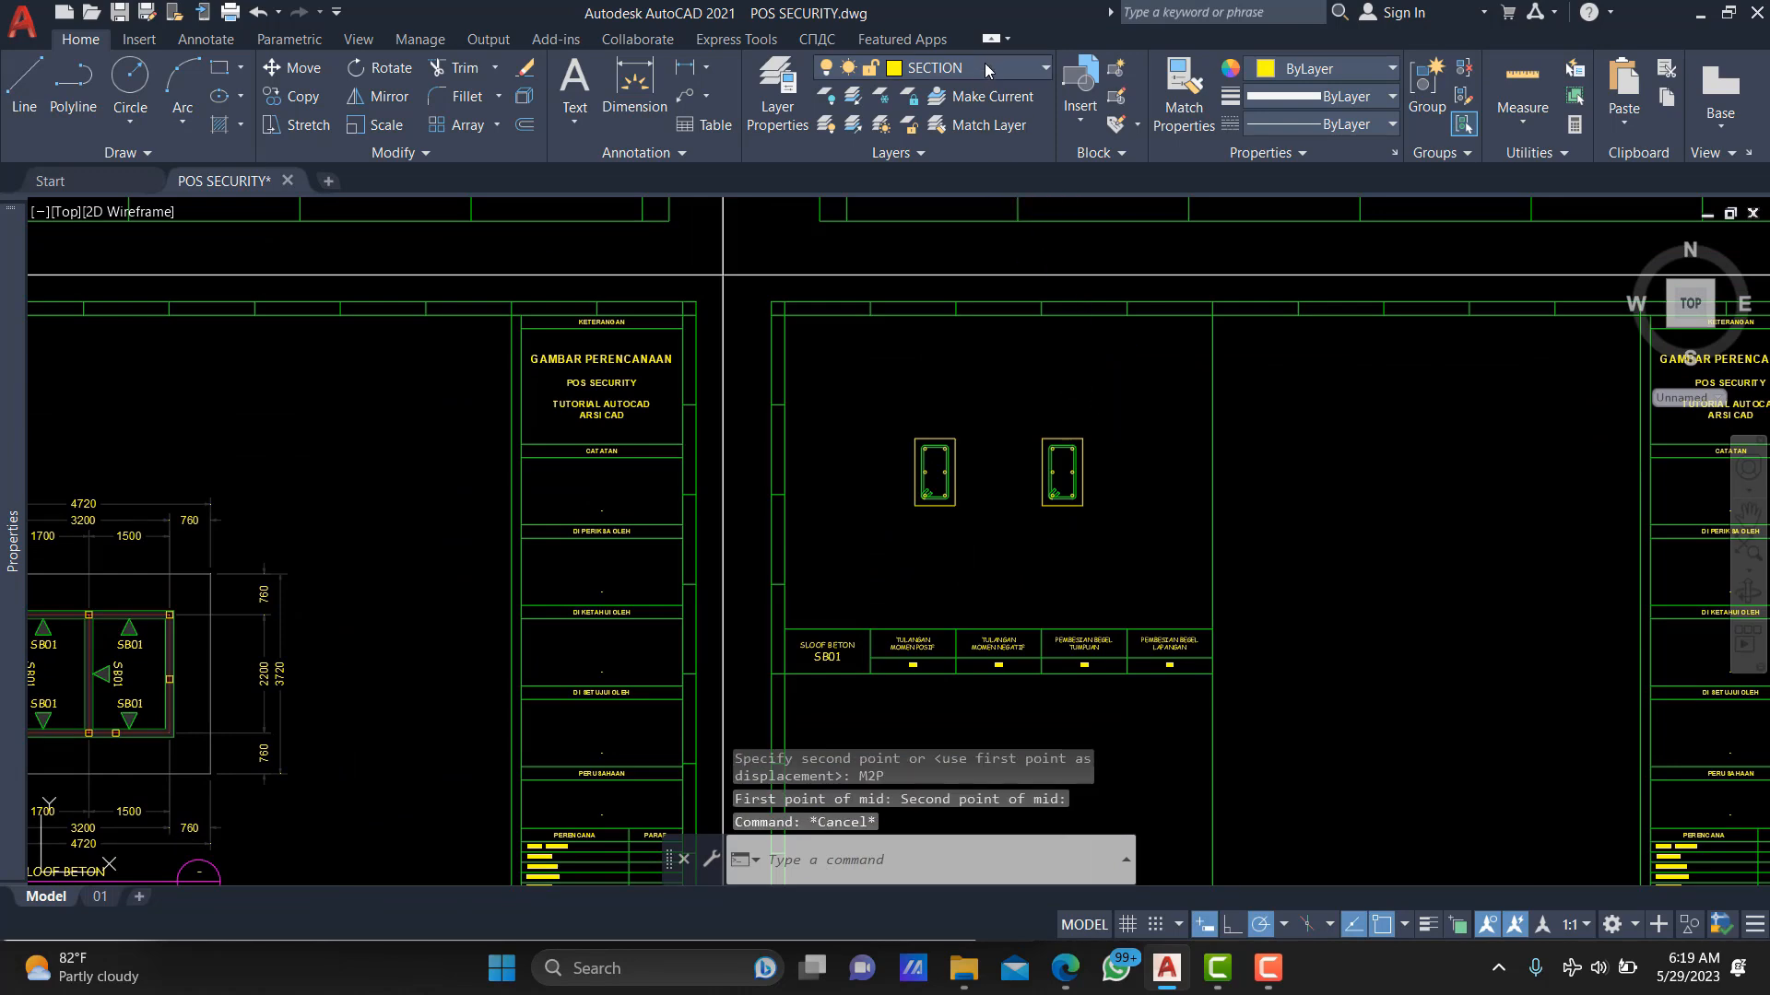
Make TEXT the current layer.
{"action": "left_click", "coordinate": [984, 63]}
{"action": "left_click", "coordinate": [991, 476]}
{"action": "scroll", "coordinate": [1009, 449], "scroll_direction": "up", "scroll_amount": 2}
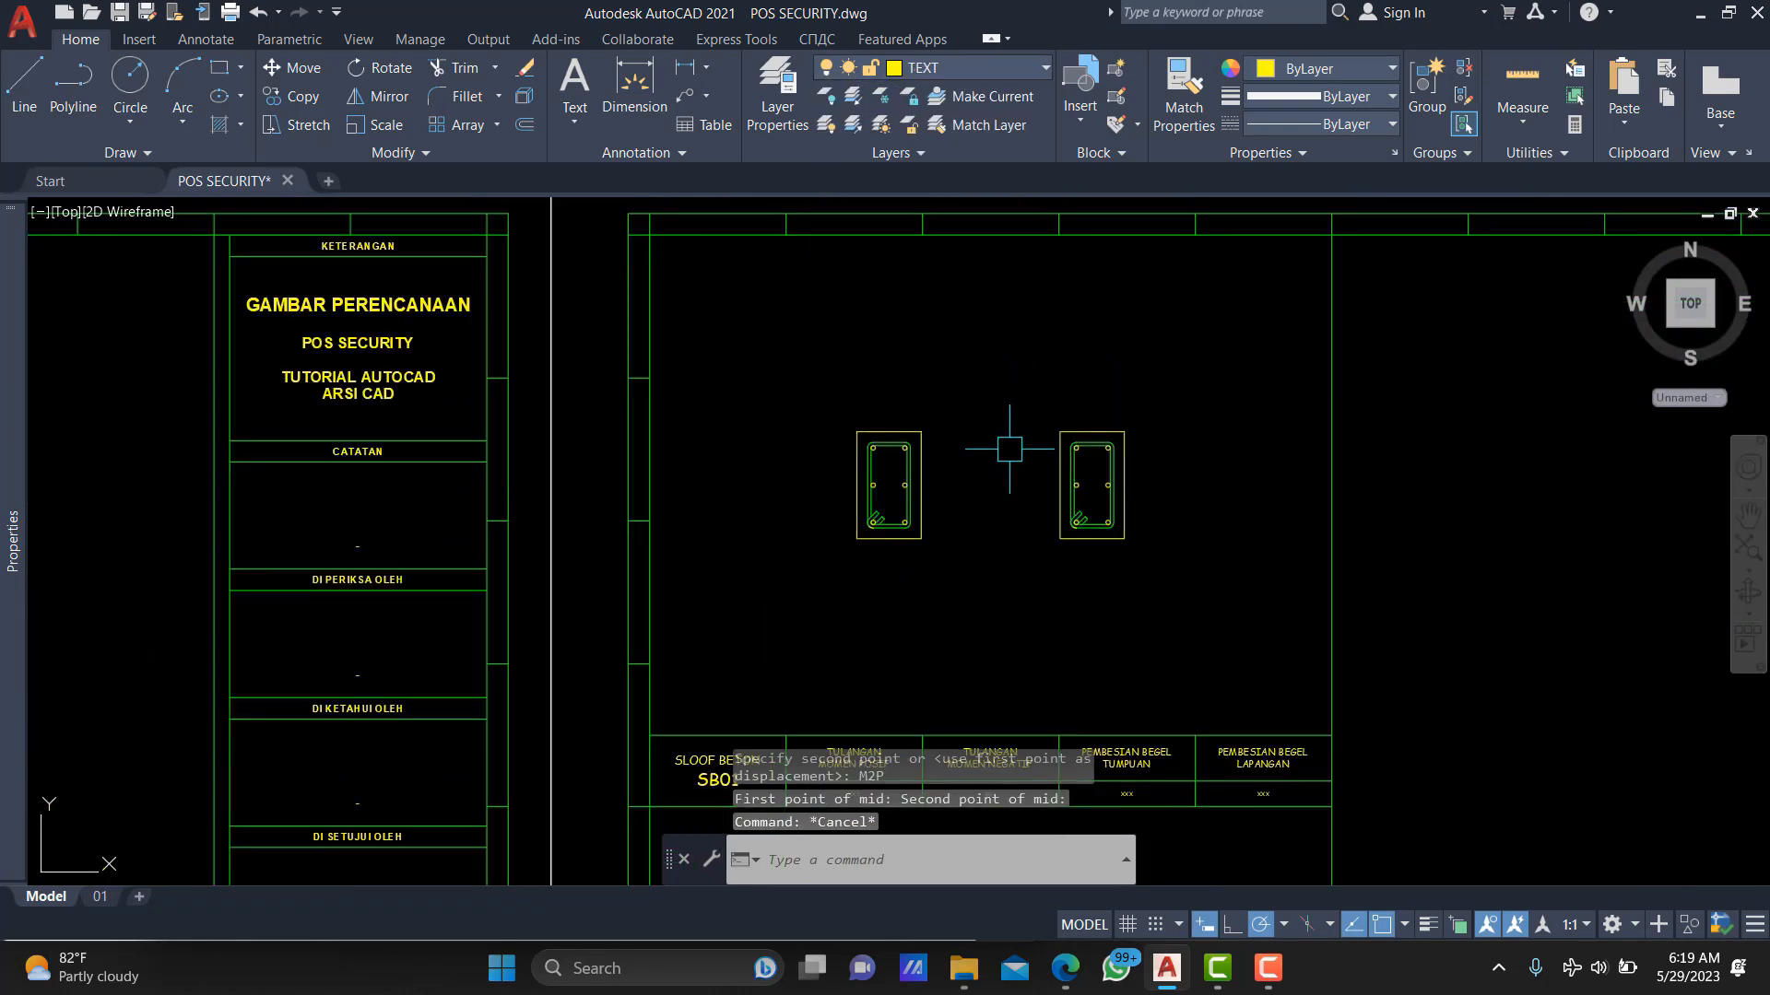
Create dimension style SKALA 20 from SKALA 100 with a measurement scale factor of 0.20 and set it current.
{"action": "type", "text": "D"}
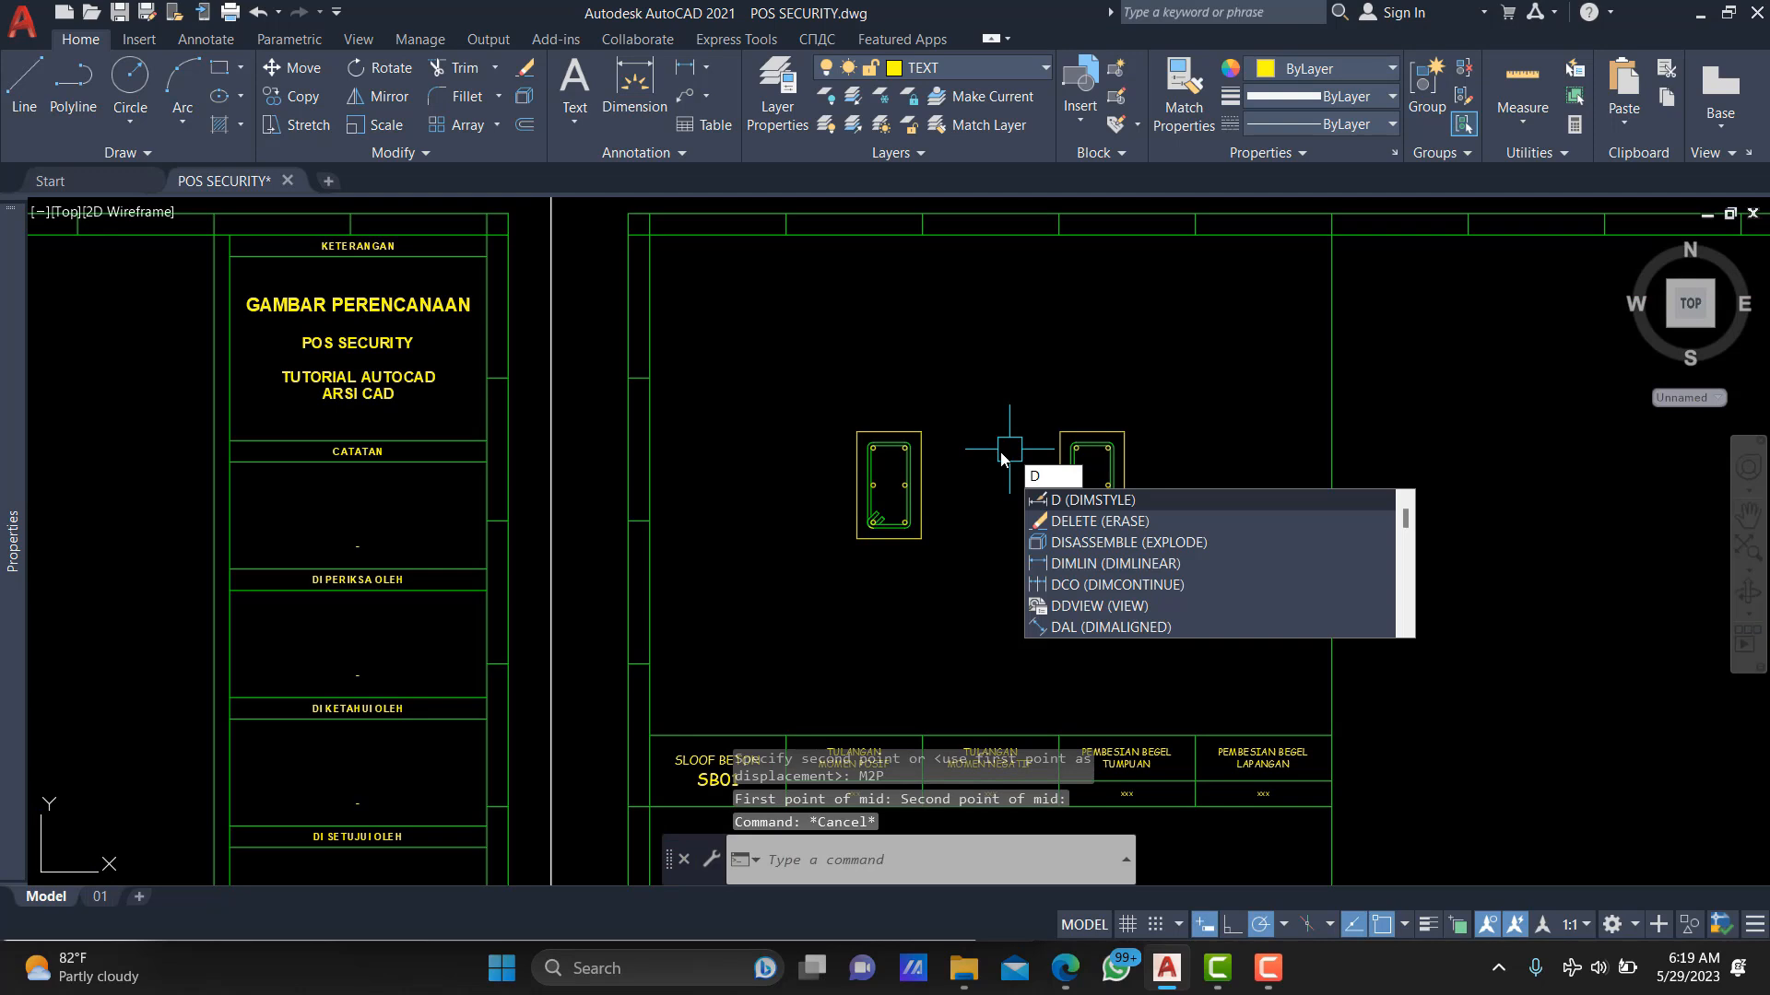
{"action": "key", "text": "Return"}
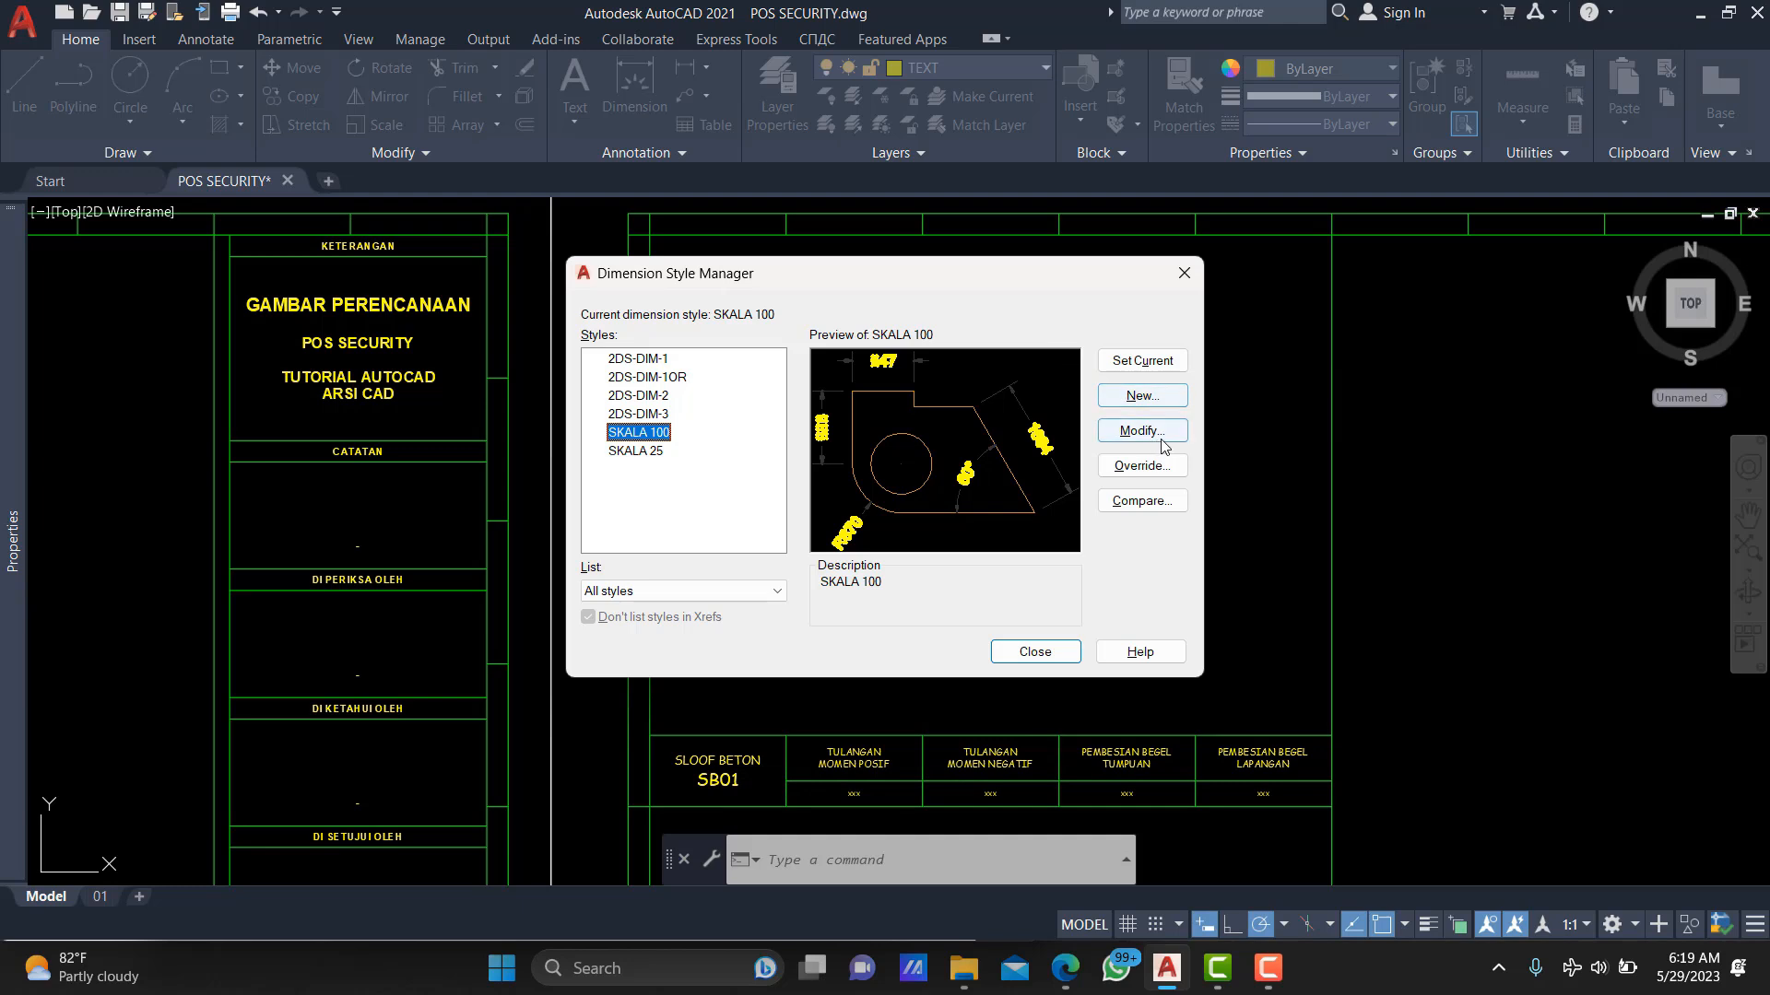
{"action": "left_click", "coordinate": [1141, 396]}
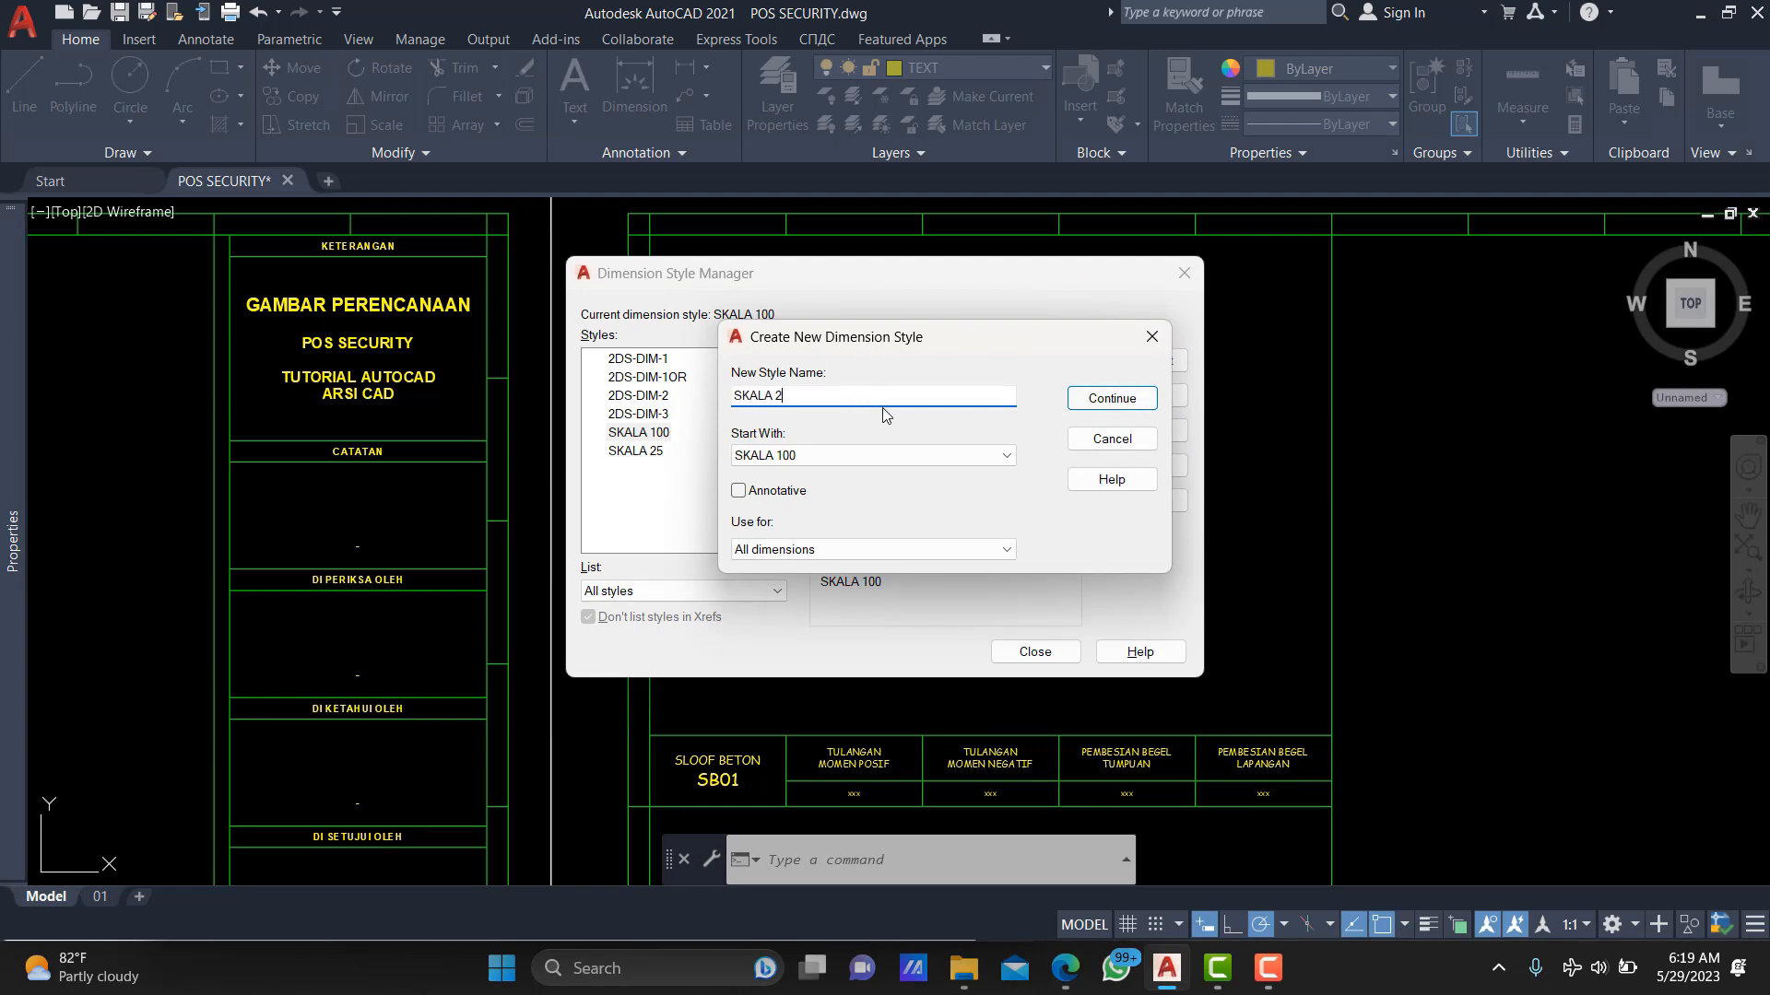
{"action": "left_click", "coordinate": [1113, 400]}
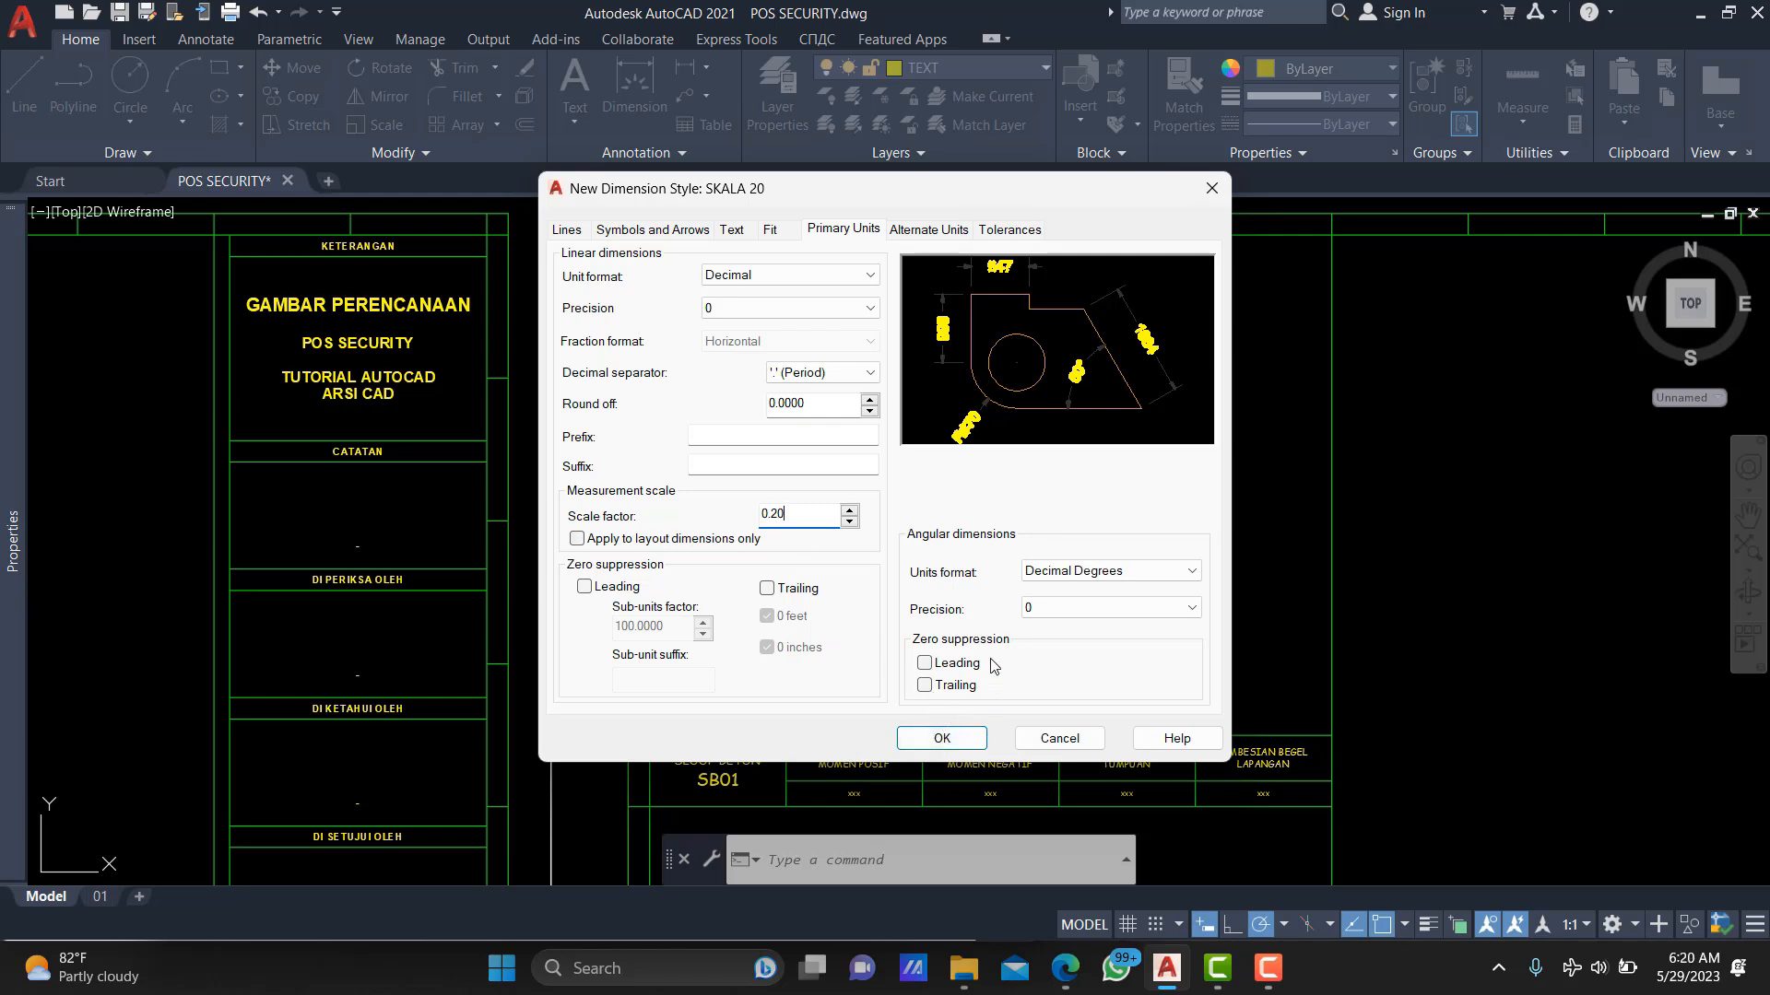
{"action": "left_click", "coordinate": [977, 738]}
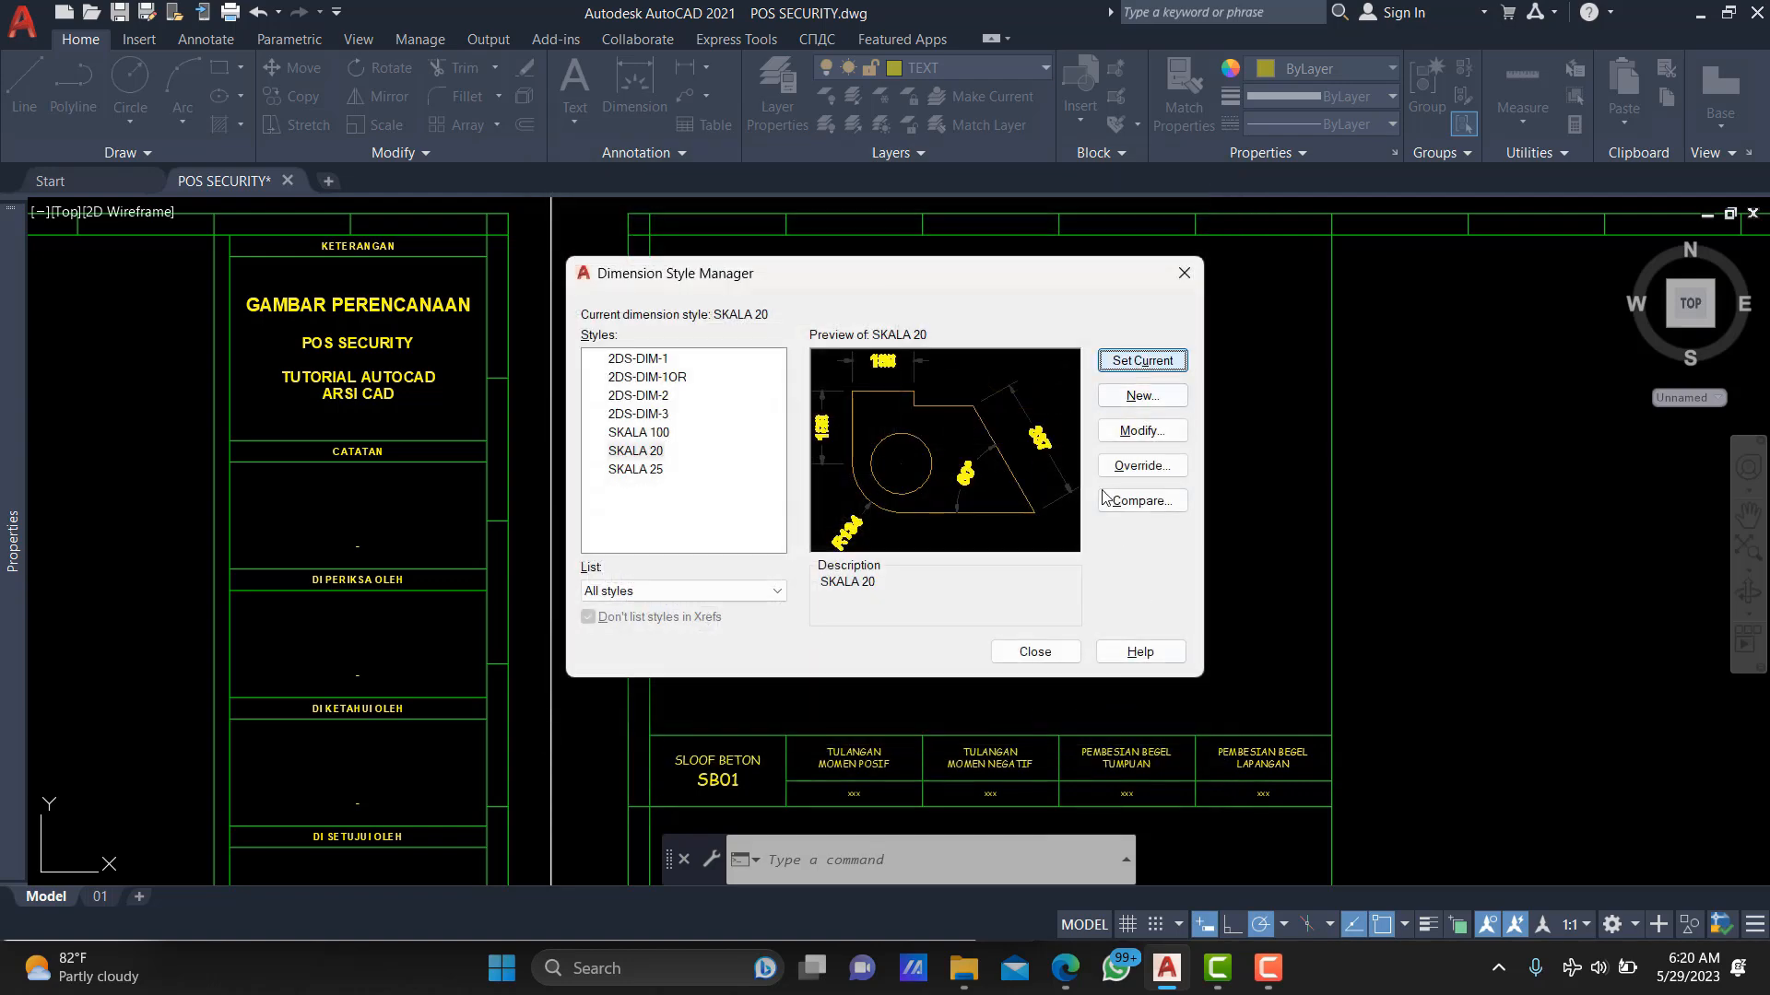
{"action": "left_click", "coordinate": [1051, 648]}
Try to dimension the left section's side cover from the stirrup bend to the lower-left corner with offset 7, and undo it.
{"action": "scroll", "coordinate": [933, 526], "scroll_direction": "up", "scroll_amount": 4}
{"action": "type", "text": "DIMLI"}
{"action": "key", "text": "Return"}
{"action": "scroll", "coordinate": [726, 558], "scroll_direction": "up", "scroll_amount": 2}
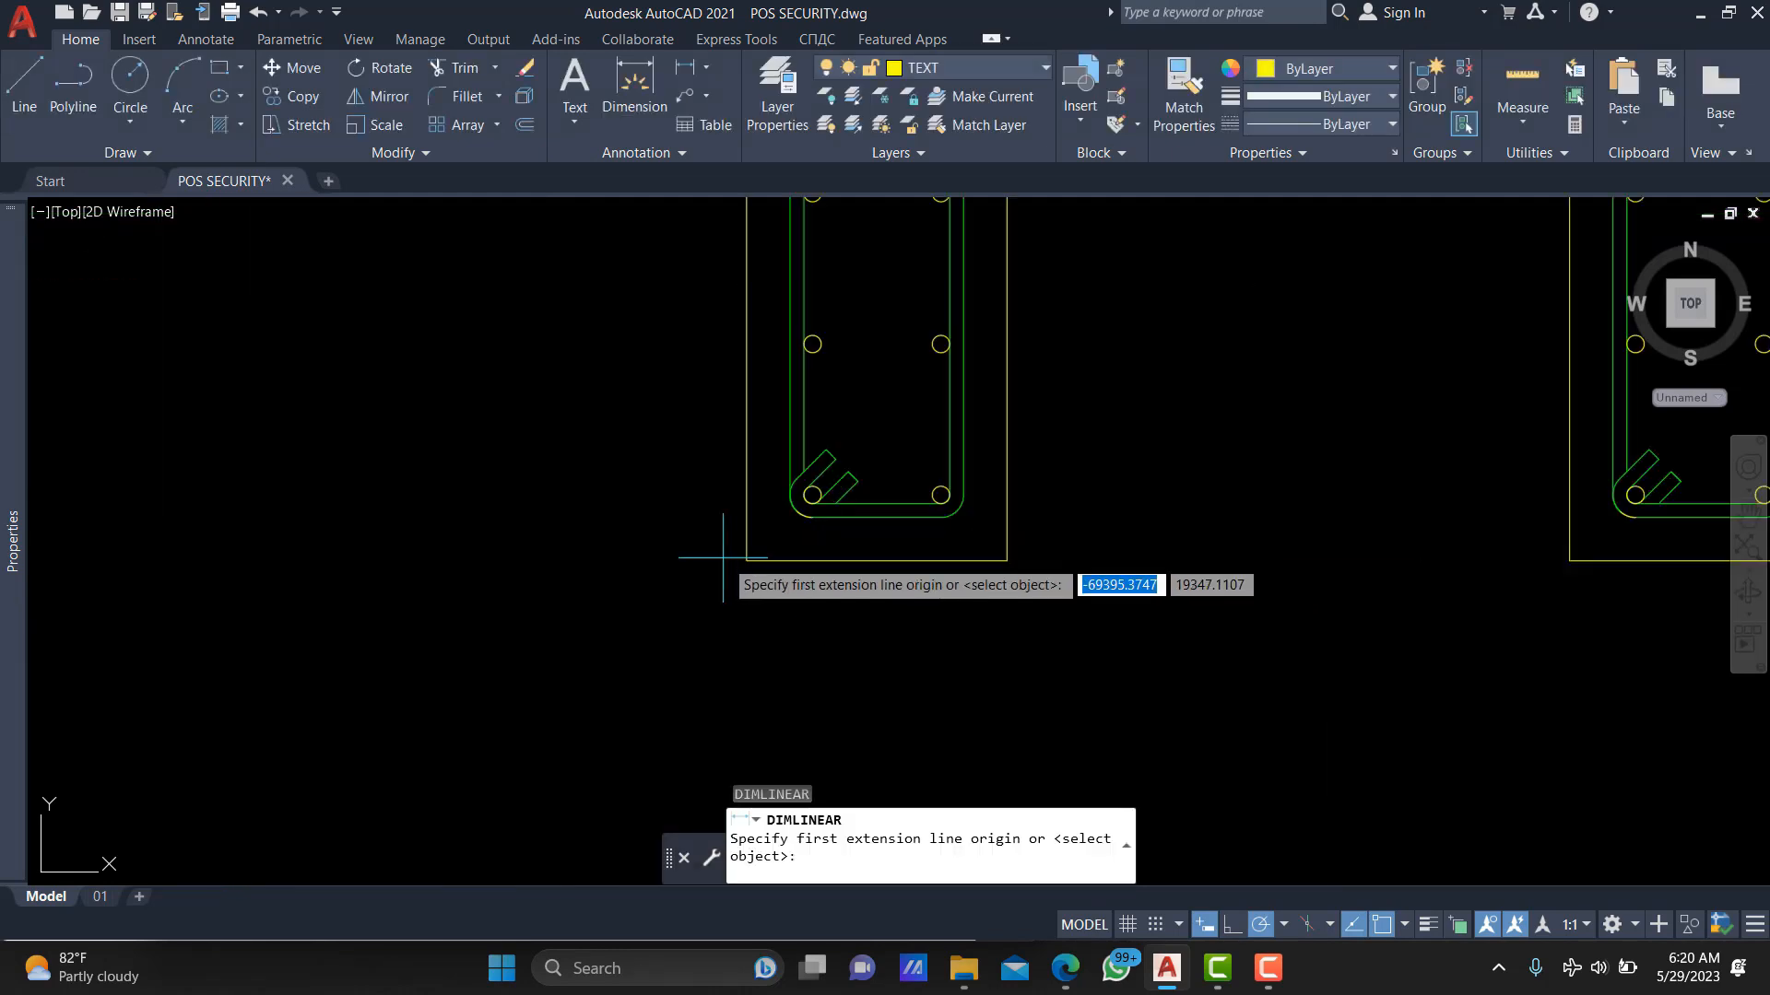
{"action": "scroll", "coordinate": [774, 497], "scroll_direction": "down", "scroll_amount": 2}
{"action": "scroll", "coordinate": [779, 488], "scroll_direction": "up", "scroll_amount": 4}
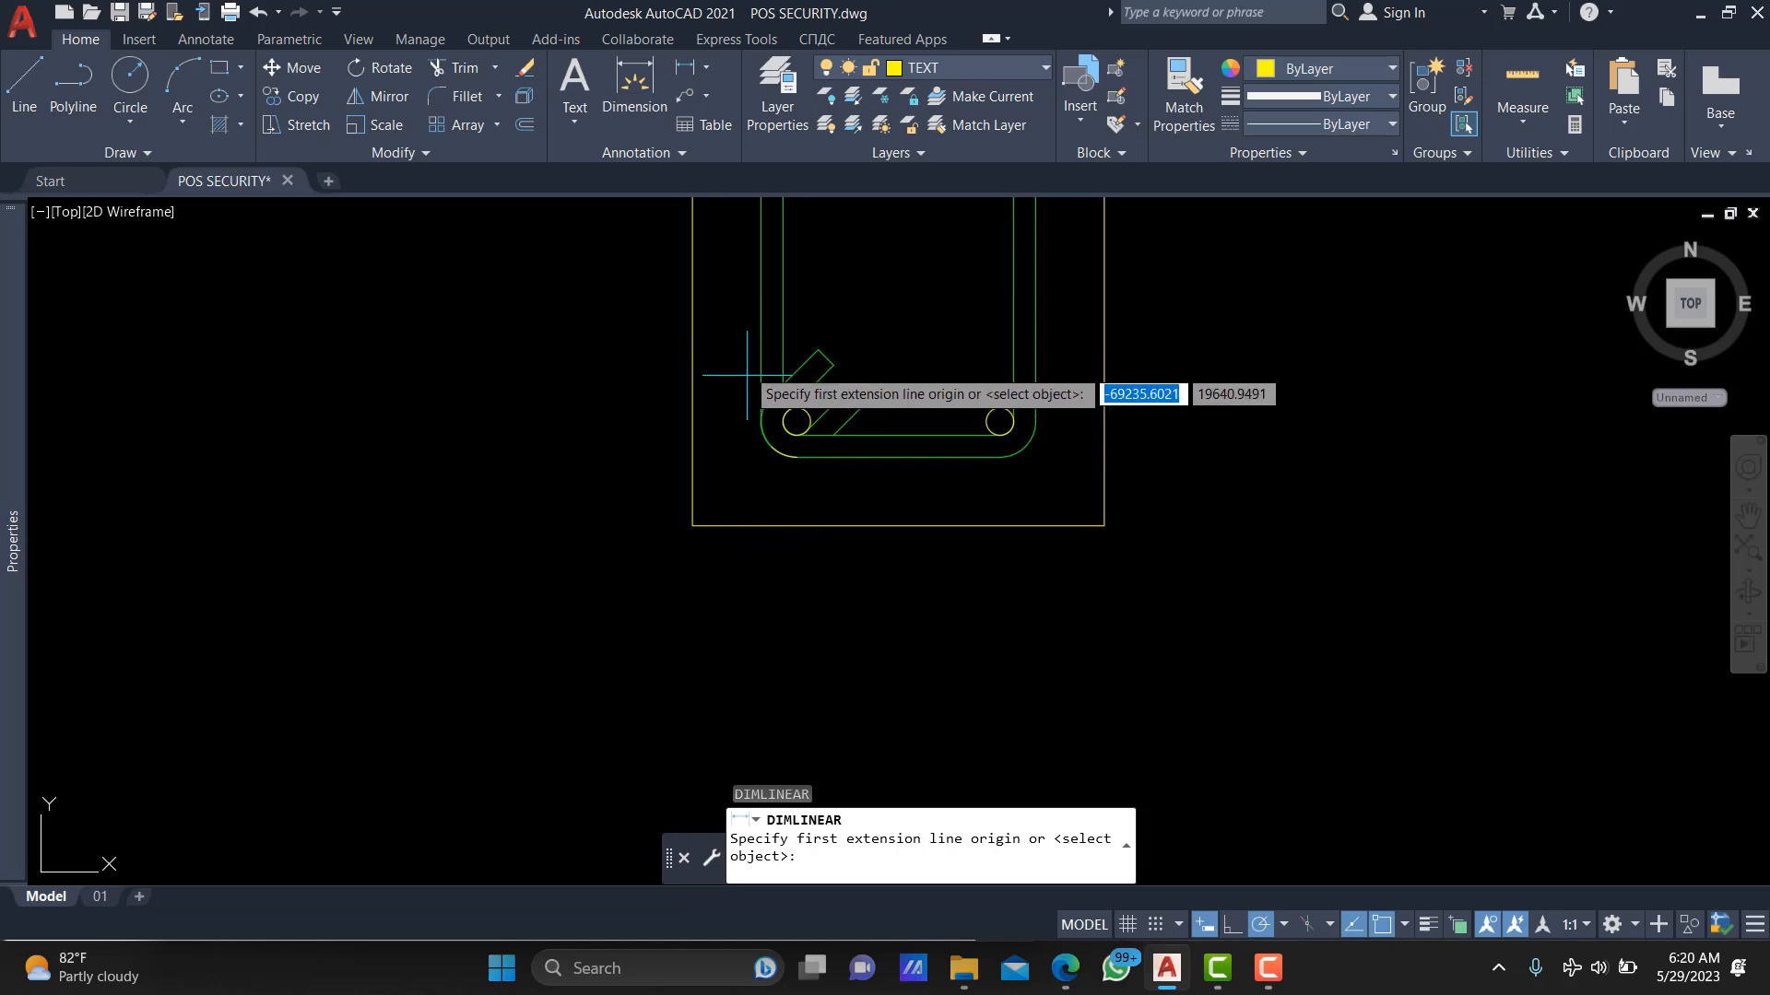
{"action": "left_click", "coordinate": [760, 420]}
{"action": "scroll", "coordinate": [743, 520], "scroll_direction": "up", "scroll_amount": 2}
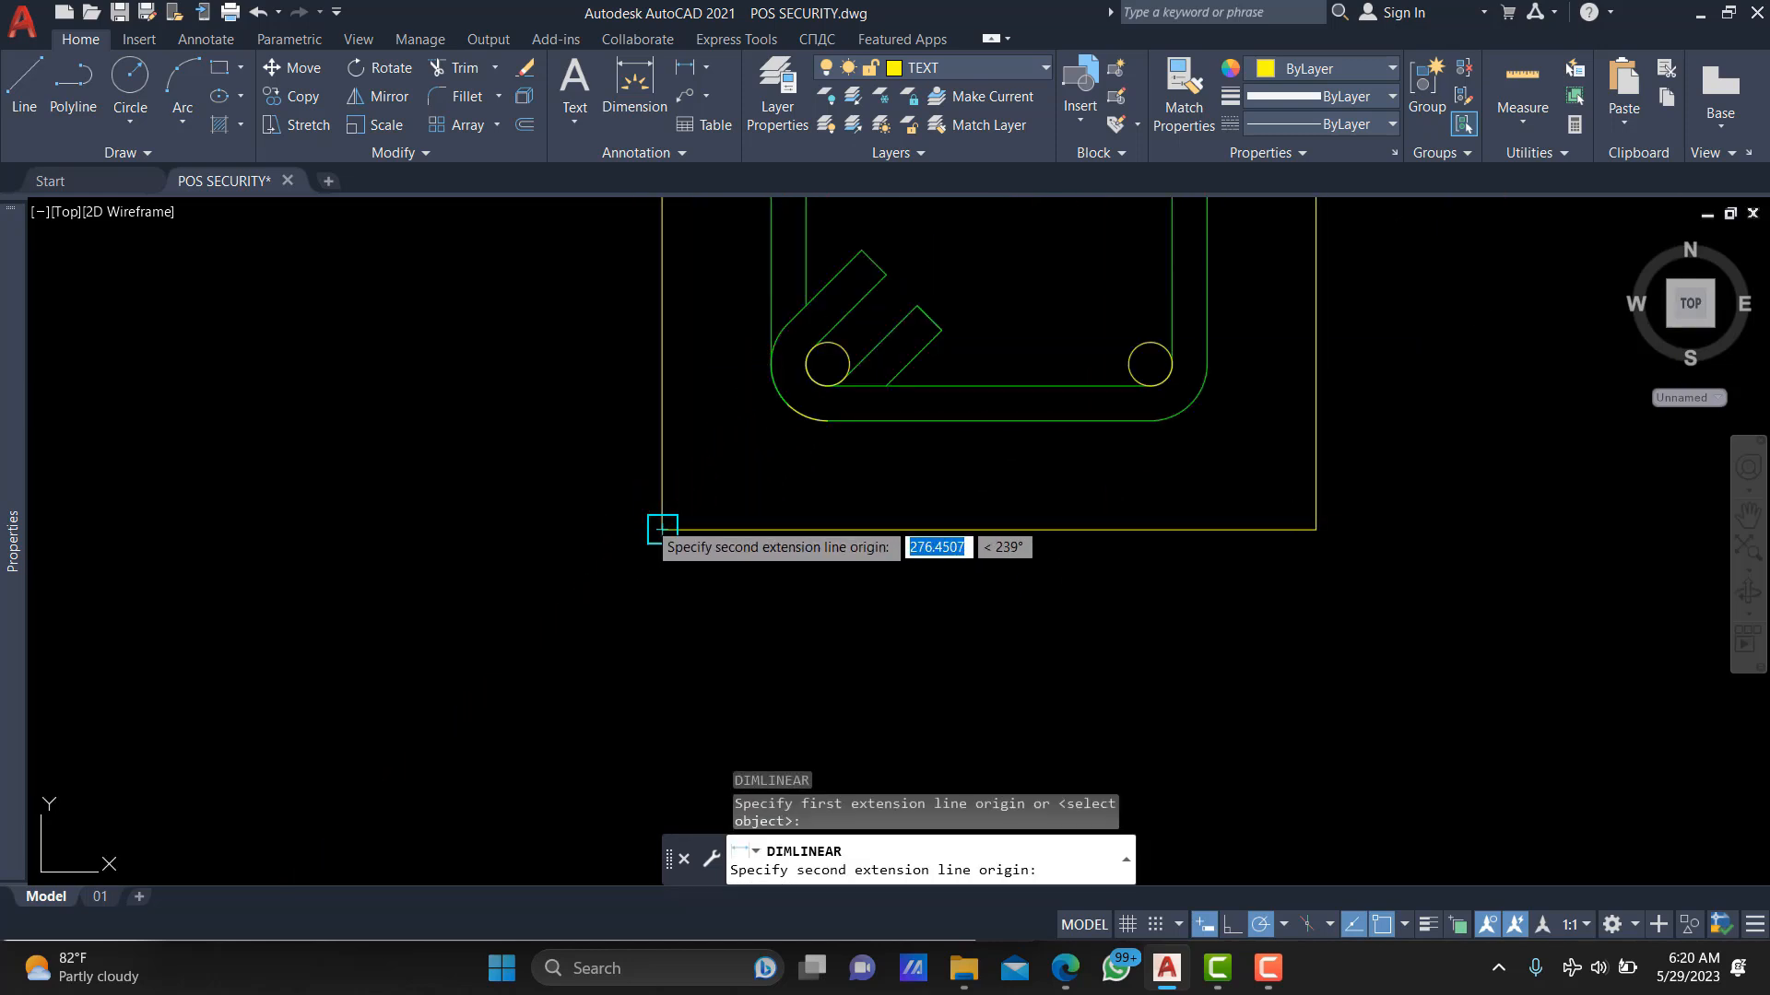
{"action": "left_click", "coordinate": [663, 529]}
{"action": "scroll", "coordinate": [663, 677], "scroll_direction": "down", "scroll_amount": 6}
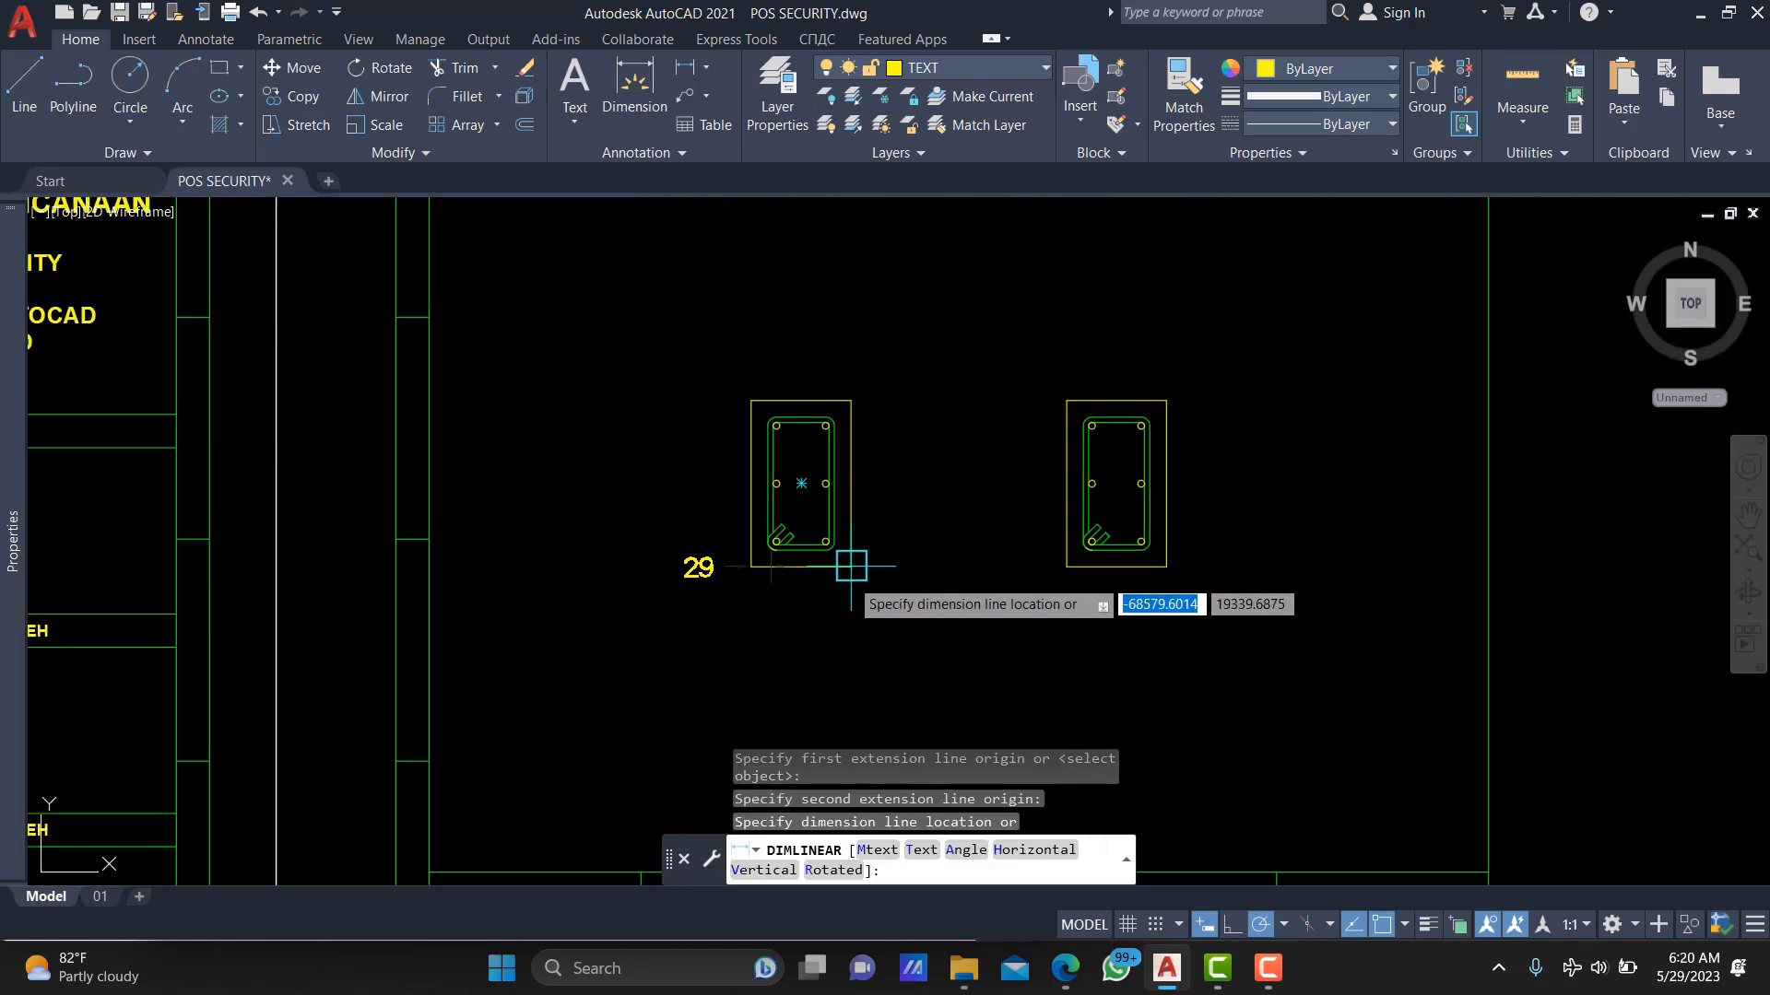
{"action": "type", "text": "7"}
{"action": "key", "text": "Return"}
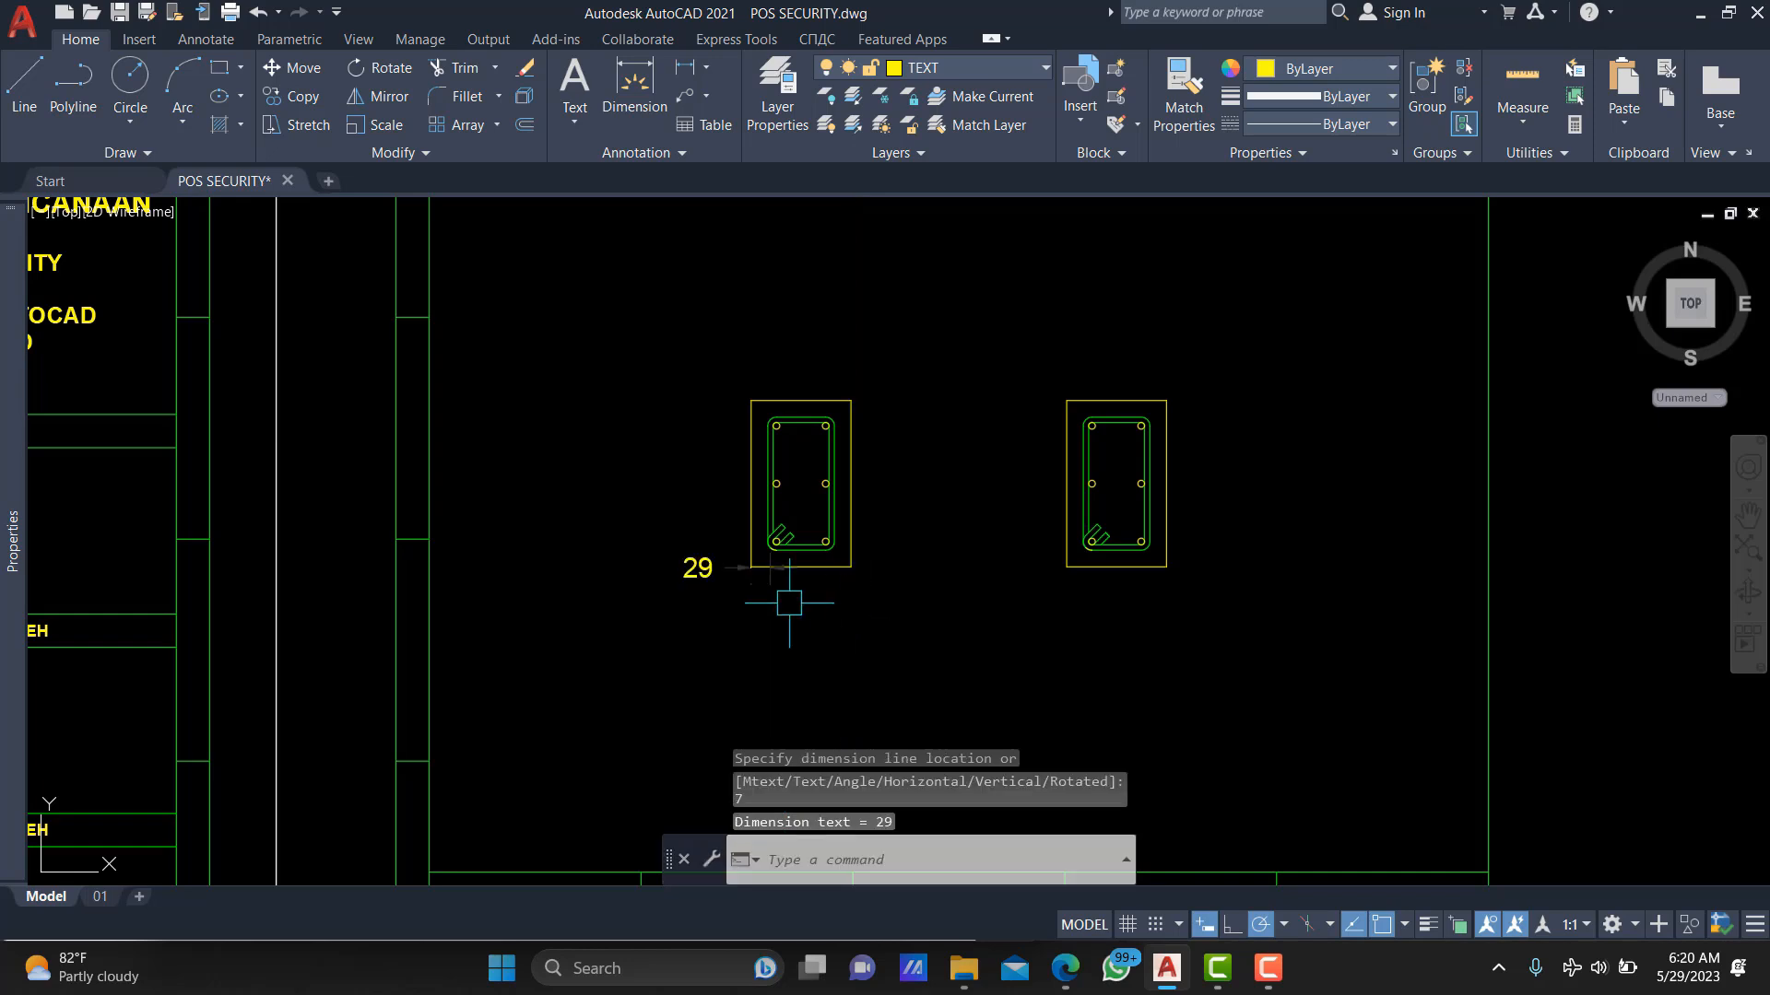
{"action": "scroll", "coordinate": [742, 573], "scroll_direction": "up", "scroll_amount": 4}
{"action": "scroll", "coordinate": [731, 570], "scroll_direction": "down", "scroll_amount": 4}
{"action": "key", "text": "ctrl+z"}
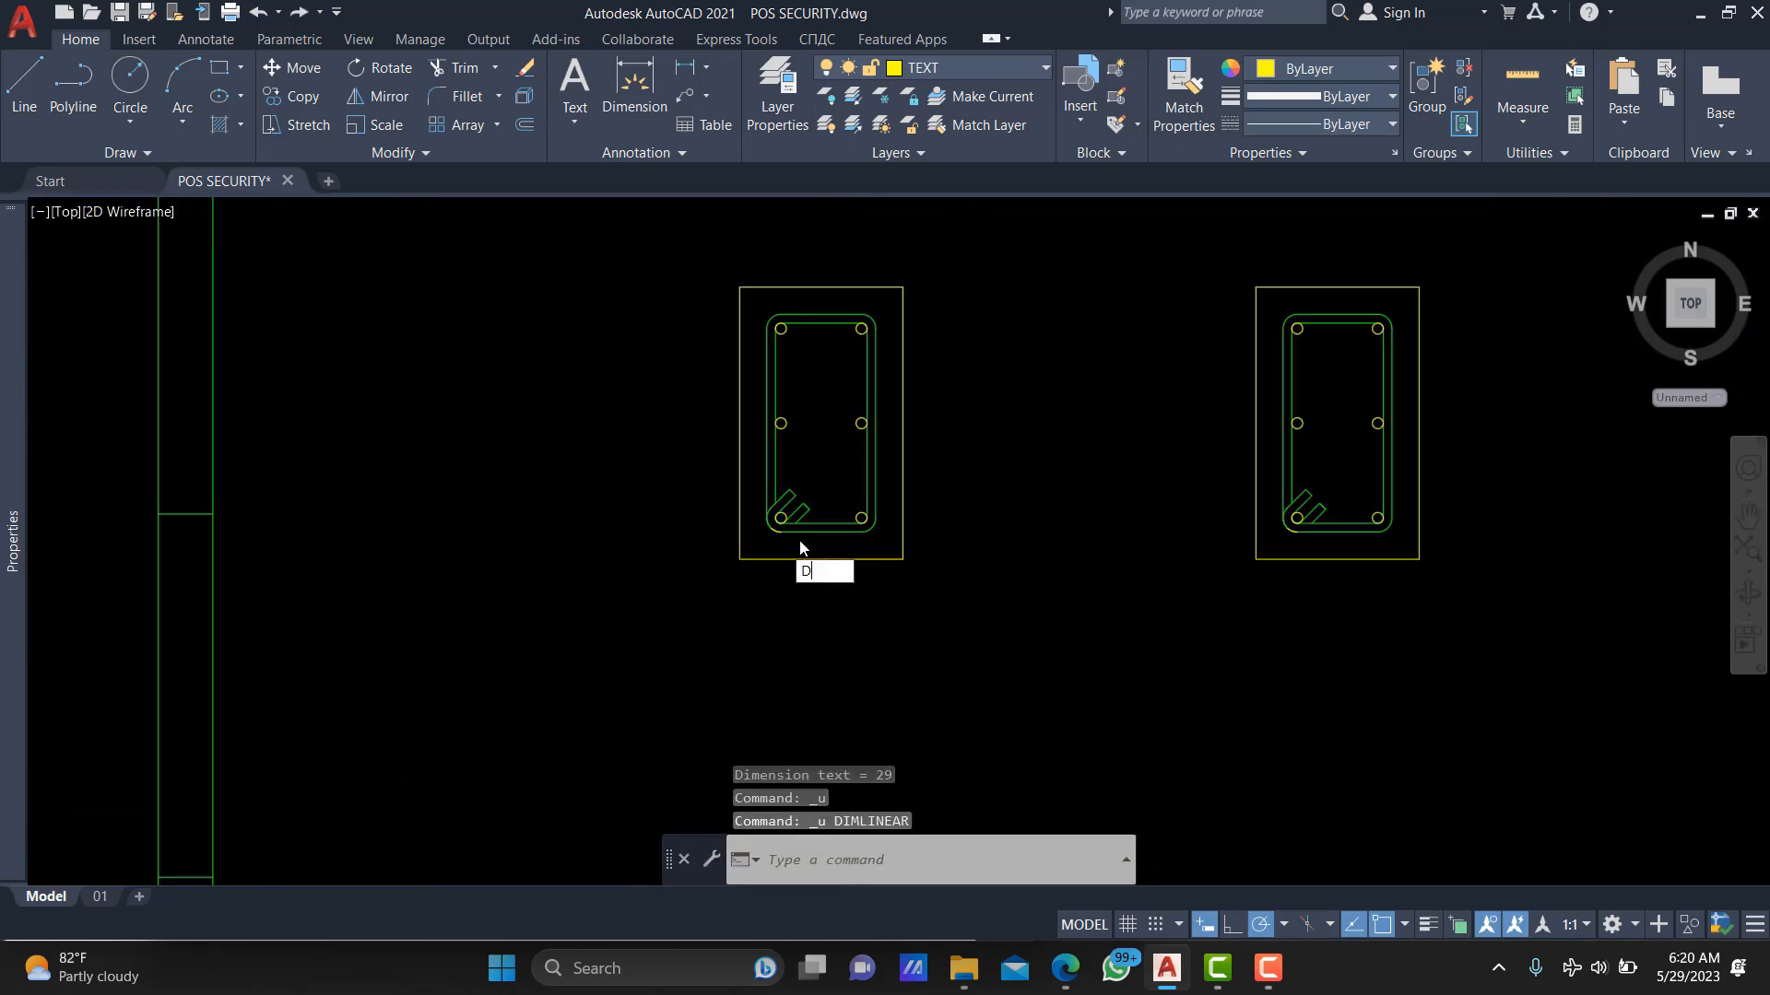
{"action": "scroll", "coordinate": [804, 537], "scroll_direction": "up", "scroll_amount": 2}
{"action": "type", "text": "DLI"}
{"action": "key", "text": "Return"}
{"action": "left_click", "coordinate": [704, 575]}
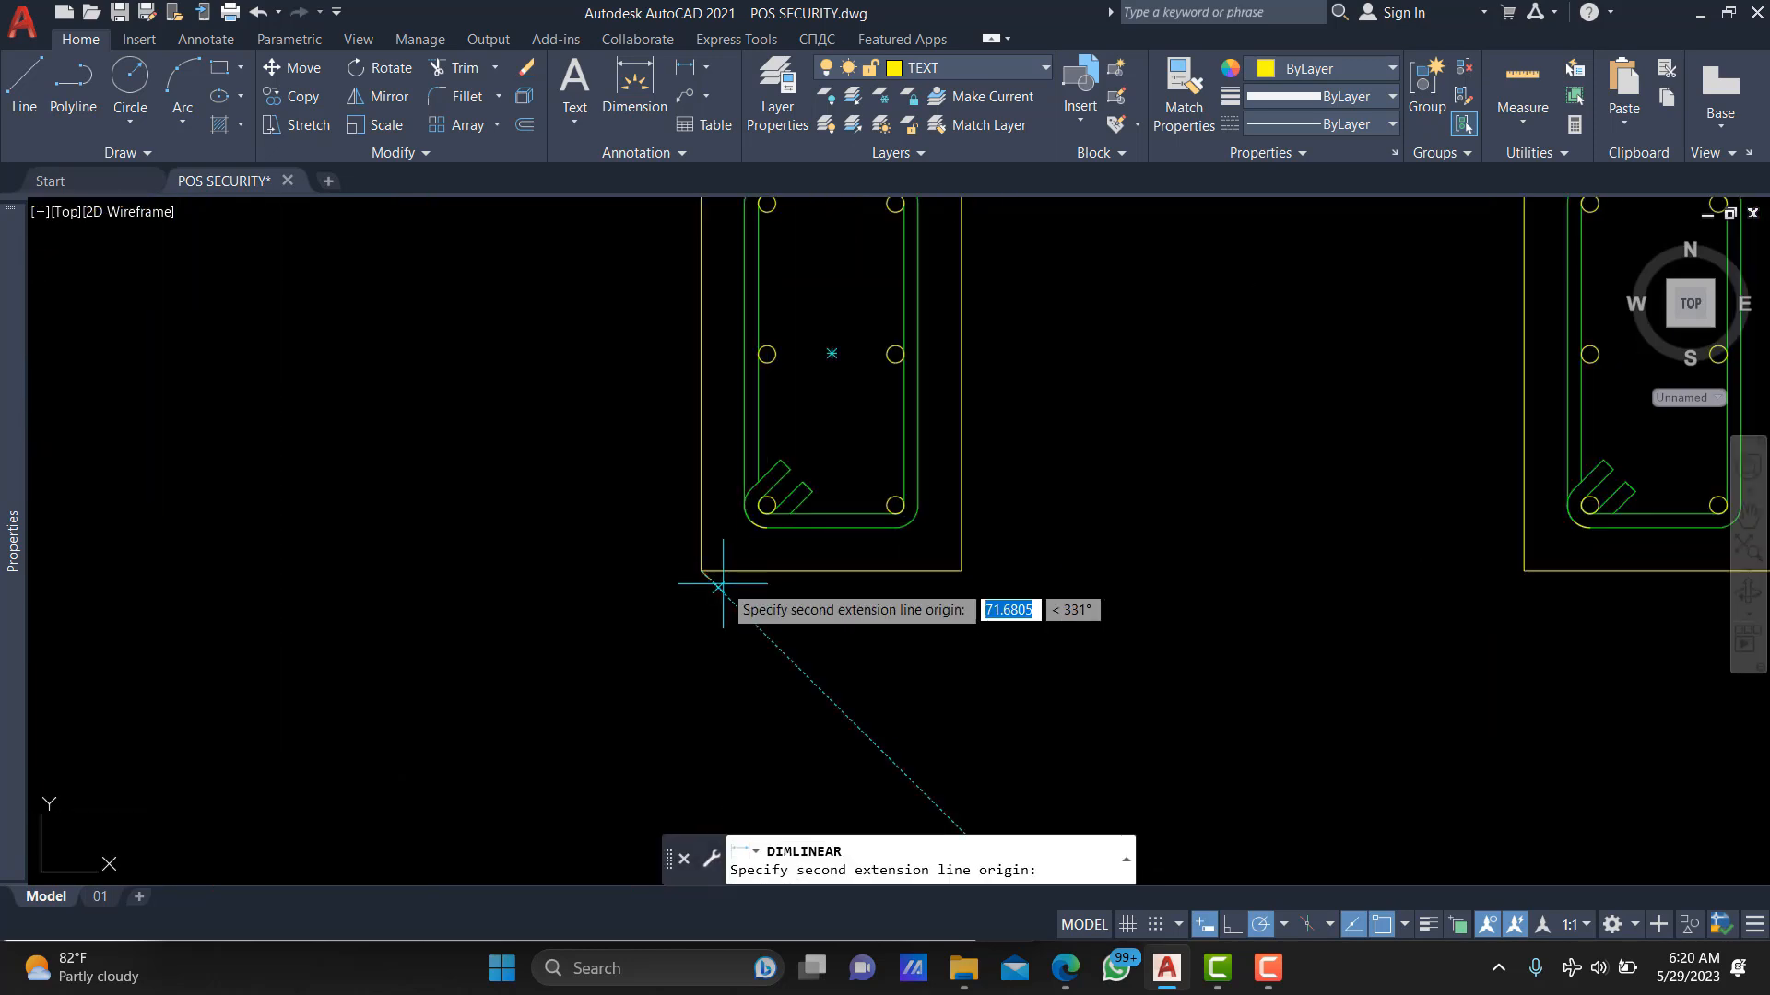
{"action": "left_click", "coordinate": [961, 571]}
{"action": "scroll", "coordinate": [960, 572], "scroll_direction": "down", "scroll_amount": 4}
{"action": "key", "text": "Escape"}
Match the yellow arc at the left stirrup's lower-left bend to the properties of the green hook outline.
{"action": "scroll", "coordinate": [882, 553], "scroll_direction": "up", "scroll_amount": 8}
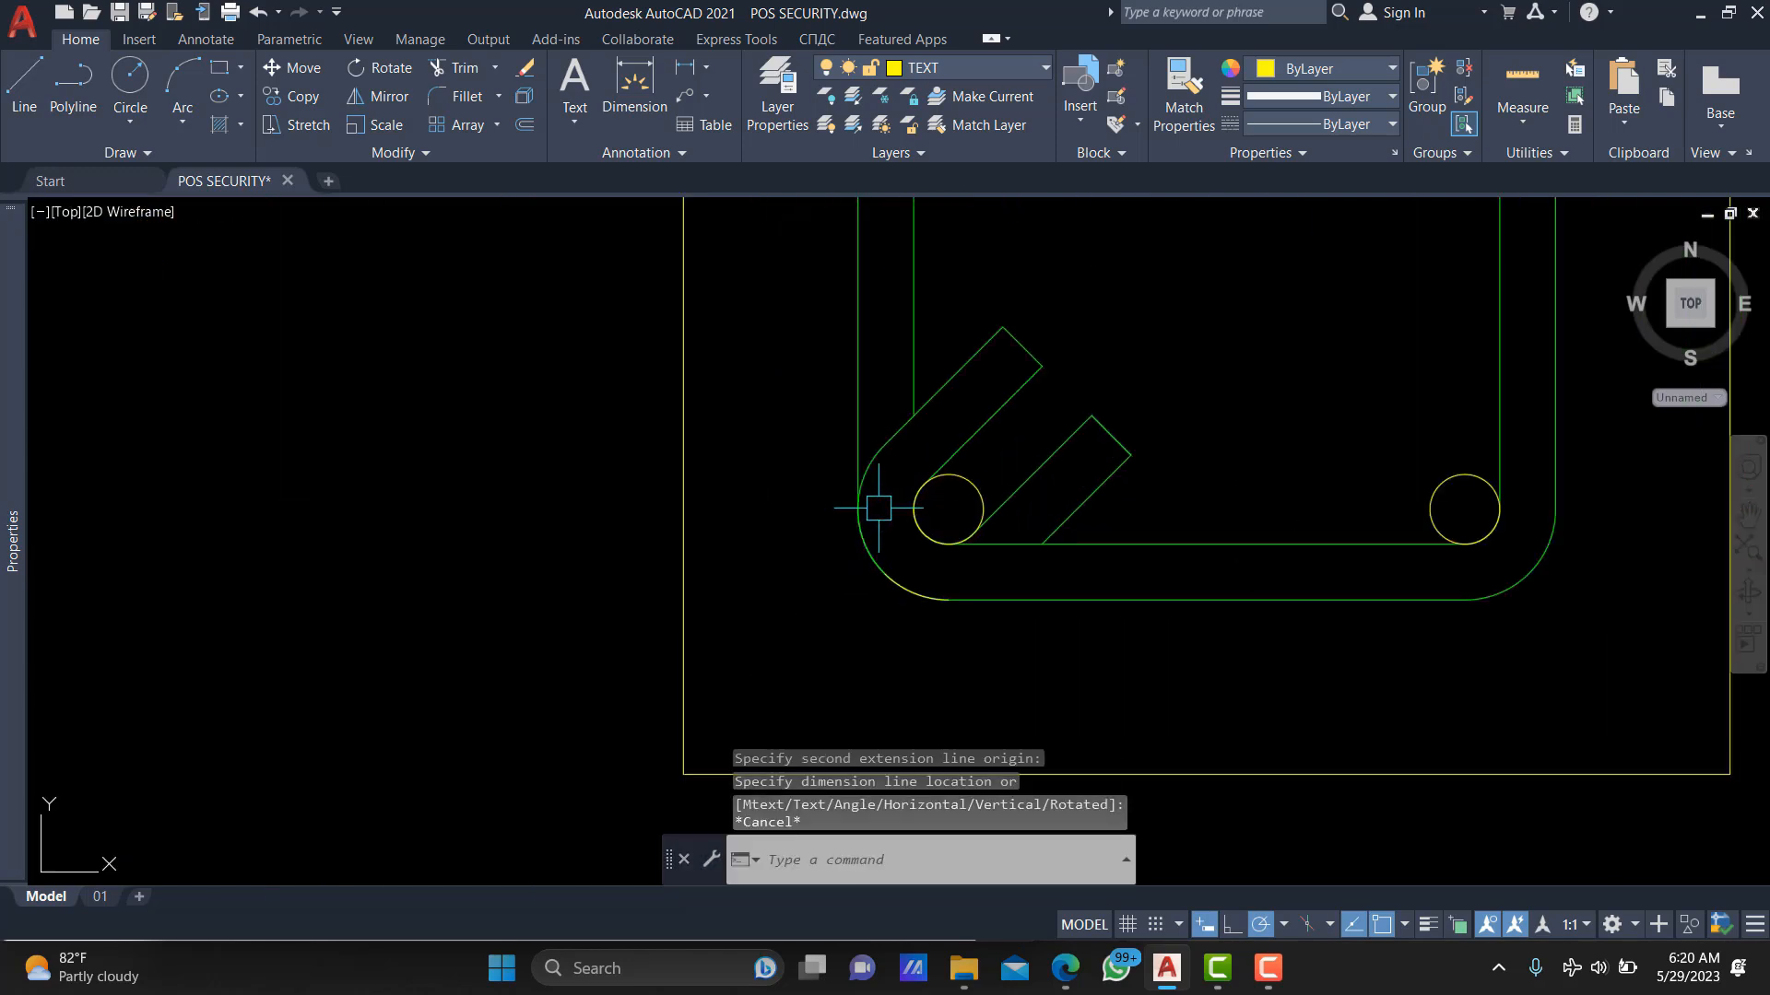
{"action": "type", "text": "MA"}
{"action": "key", "text": "Return"}
{"action": "left_click", "coordinate": [864, 500]}
{"action": "left_click", "coordinate": [897, 578]}
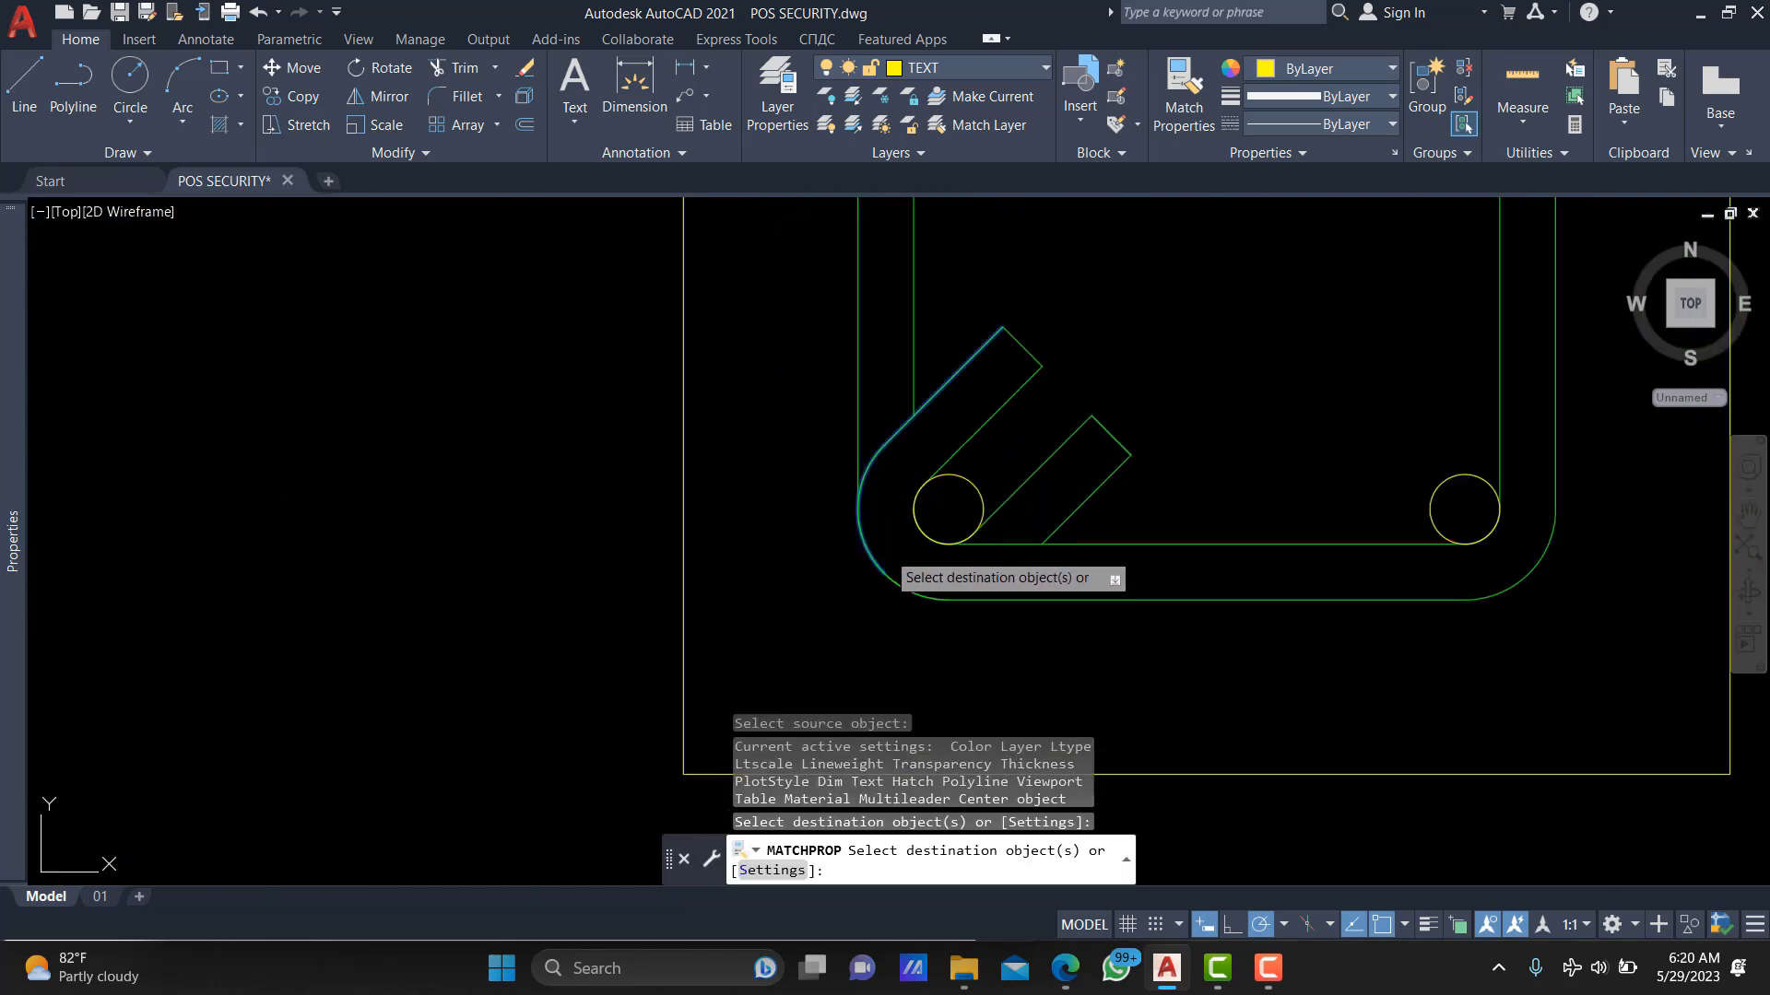
{"action": "key", "text": "Escape"}
Add a horizontal dimension for the left section's left-side cover, placing the dimension line 700 below the bottom edge.
{"action": "type", "text": "DLI"}
{"action": "key", "text": "Return"}
{"action": "left_click", "coordinate": [849, 494]}
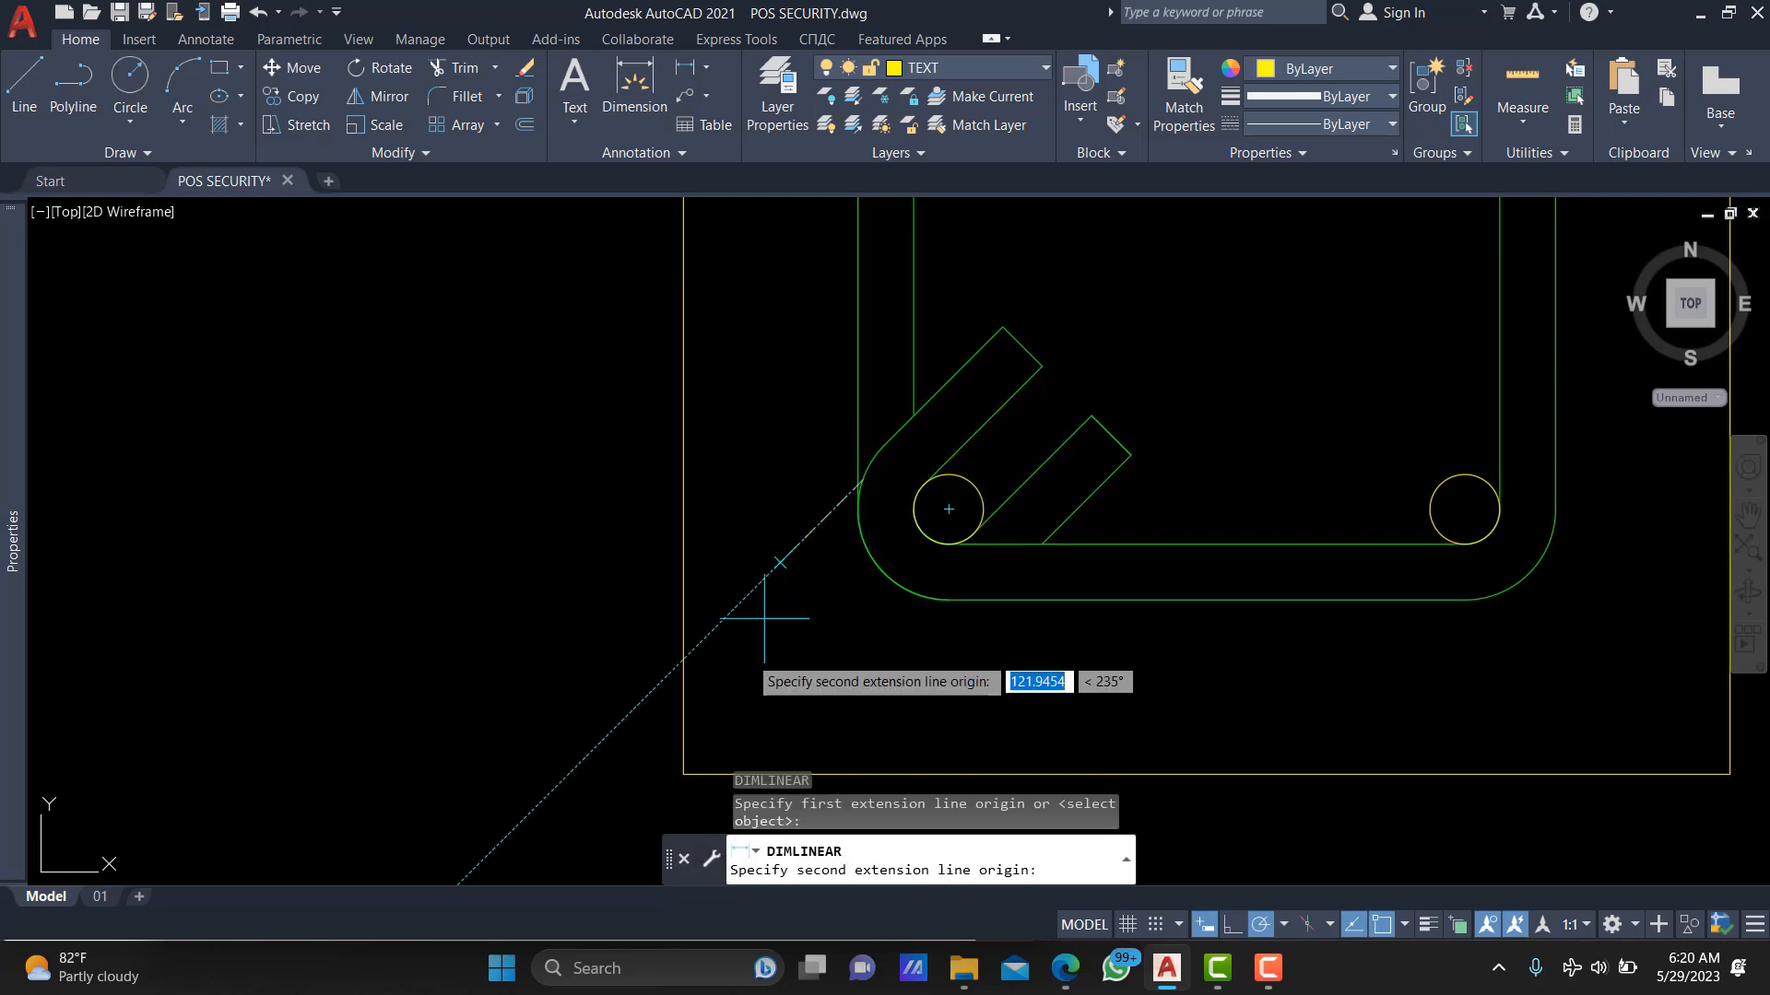
{"action": "left_click", "coordinate": [690, 765]}
{"action": "scroll", "coordinate": [722, 422], "scroll_direction": "down", "scroll_amount": 6}
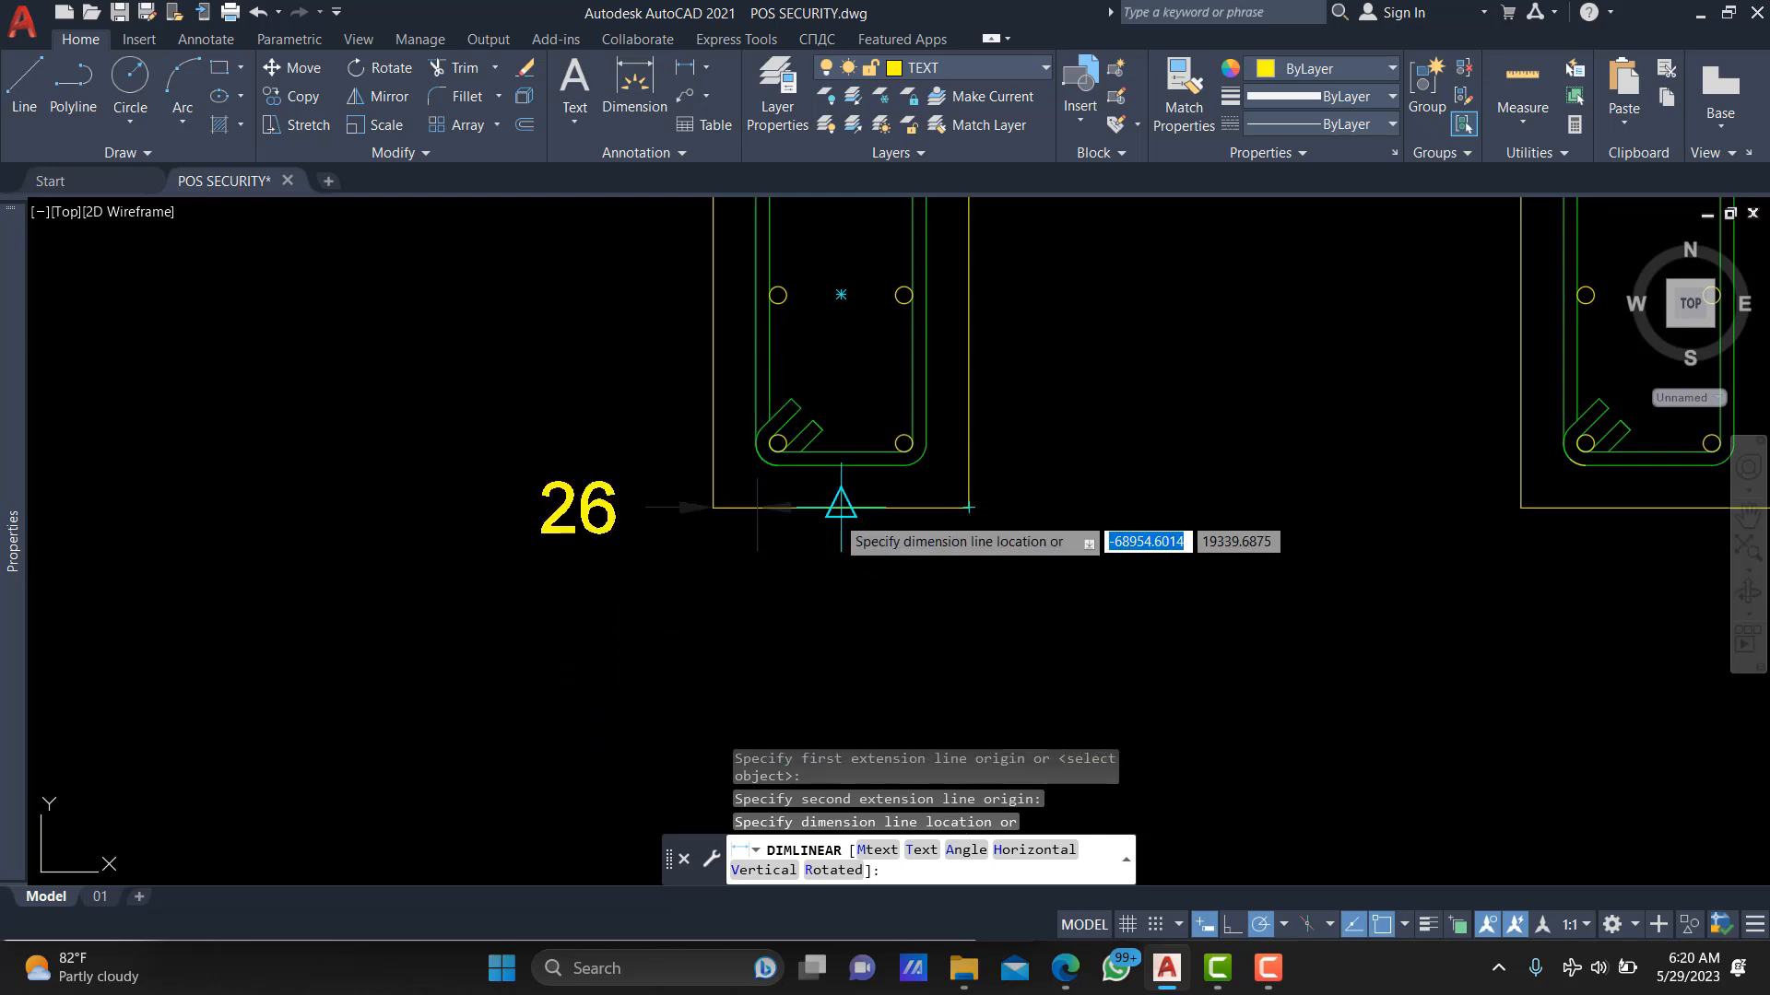
{"action": "type", "text": "700"}
{"action": "key", "text": "Return"}
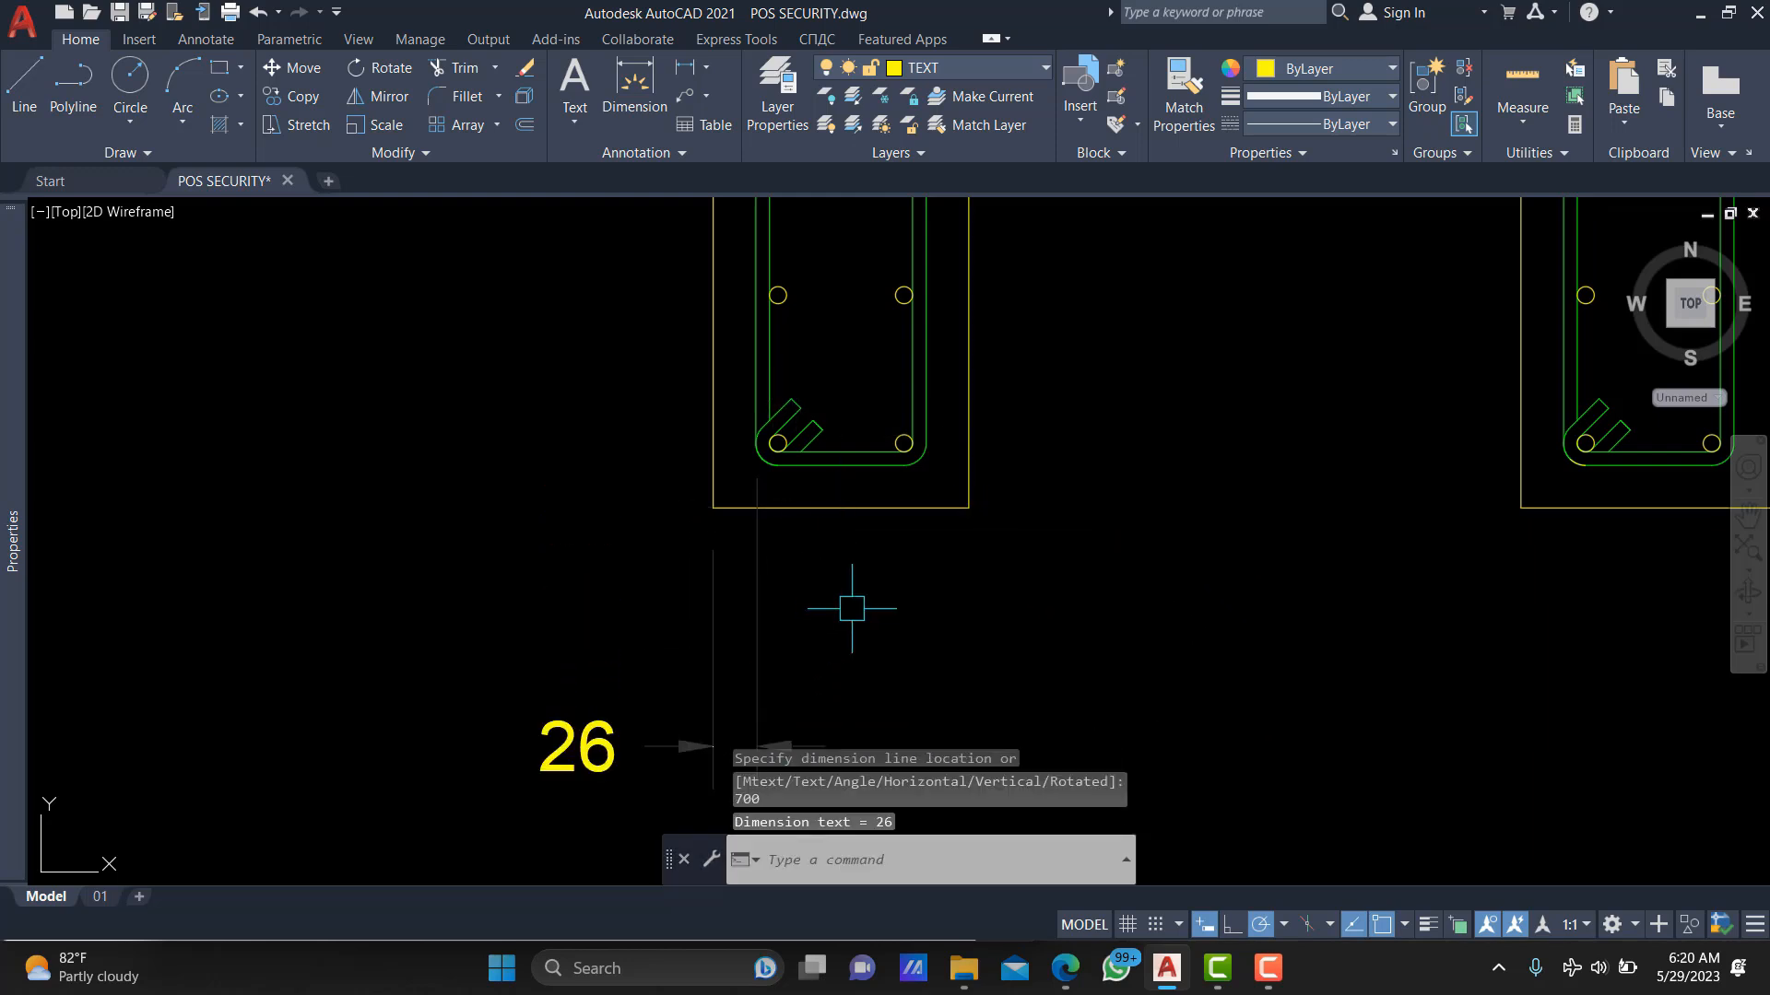
Continue the dimension chain to the stirrup's right outer edge and the section's lower-right corner.
{"action": "middle_click_drag", "start_coordinate": [913, 556], "coordinate": [908, 412]}
{"action": "type", "text": "DCO"}
{"action": "key", "text": "Return"}
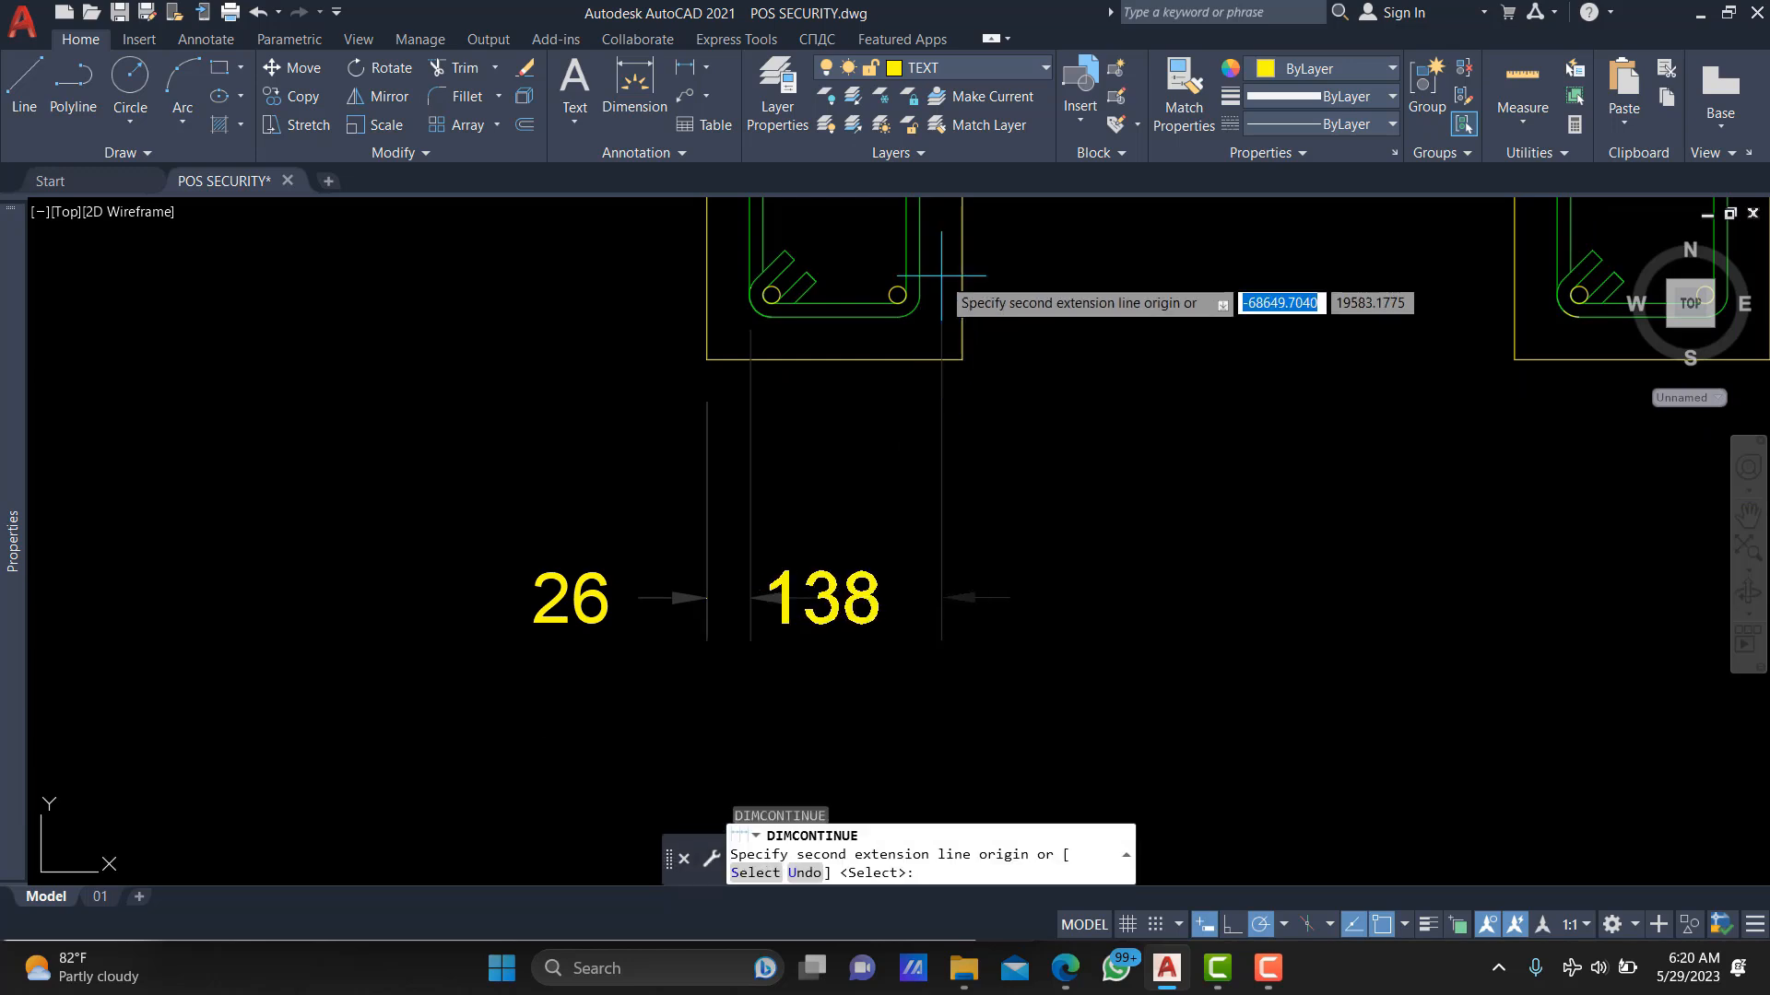
{"action": "left_click", "coordinate": [918, 293]}
{"action": "left_click", "coordinate": [962, 356]}
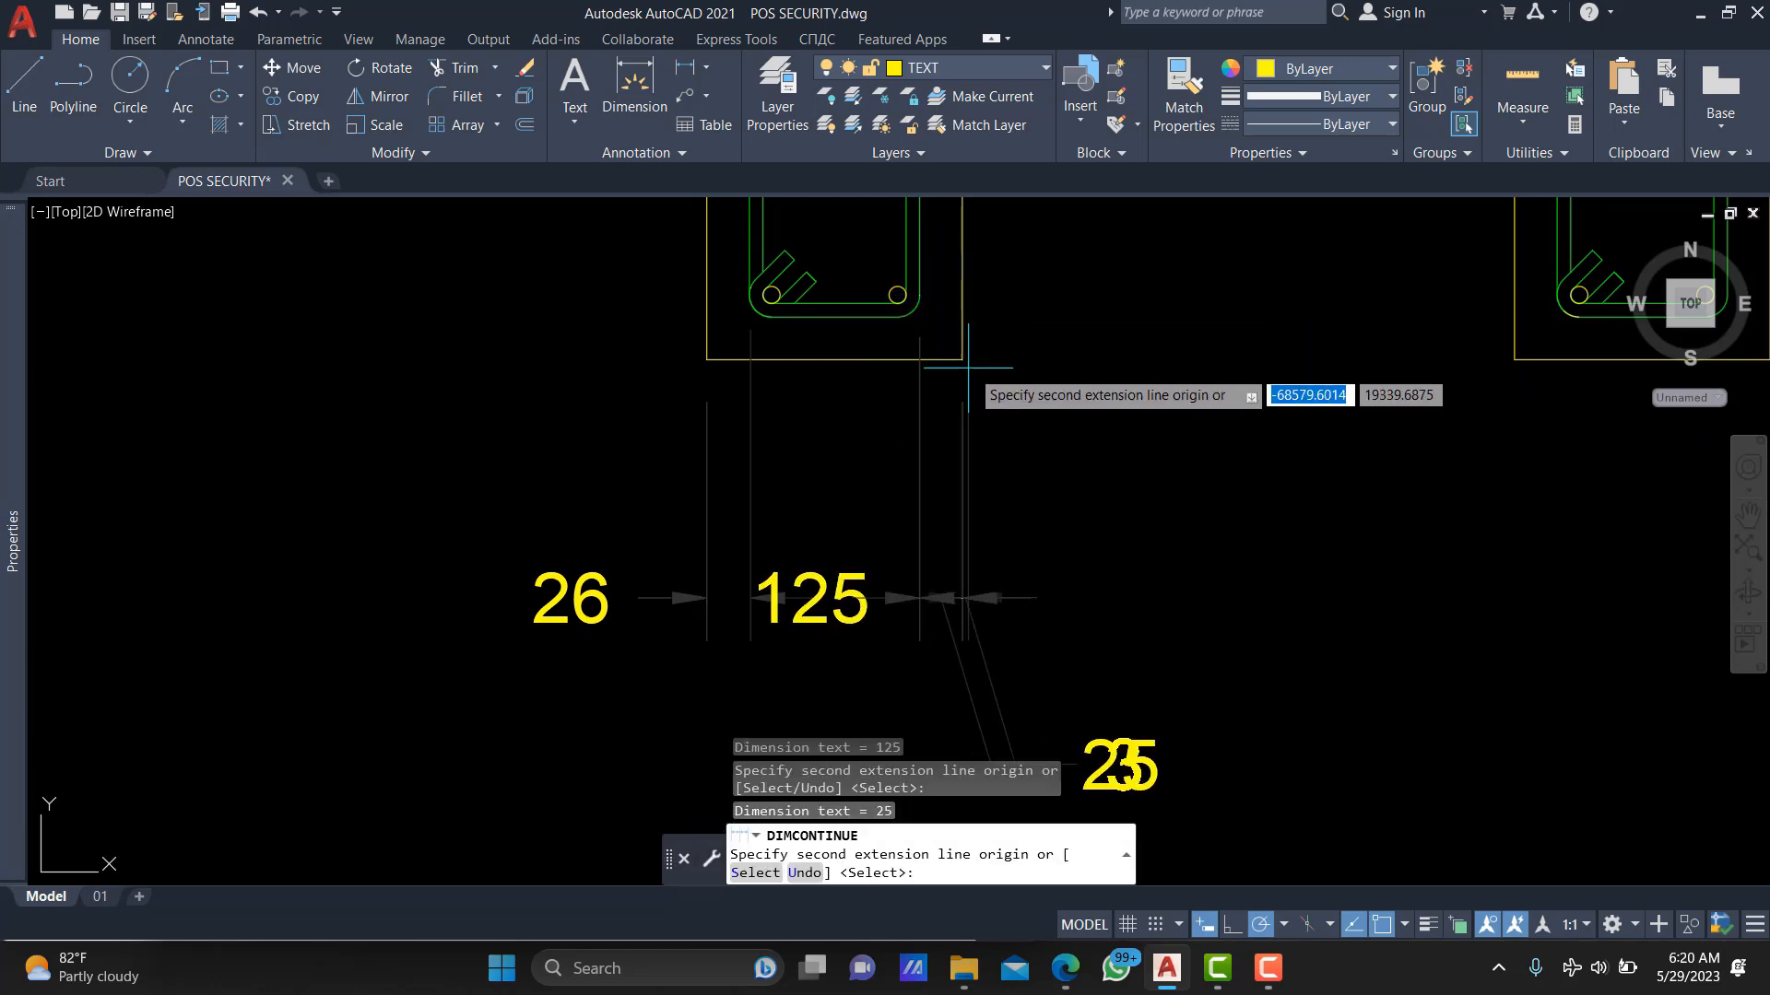
{"action": "key", "text": "Escape"}
Stretch the right cover dimension's text up beside its dimension line, level with the other dimension texts.
{"action": "scroll", "coordinate": [977, 369], "scroll_direction": "down", "scroll_amount": 2}
{"action": "left_click", "coordinate": [997, 604]}
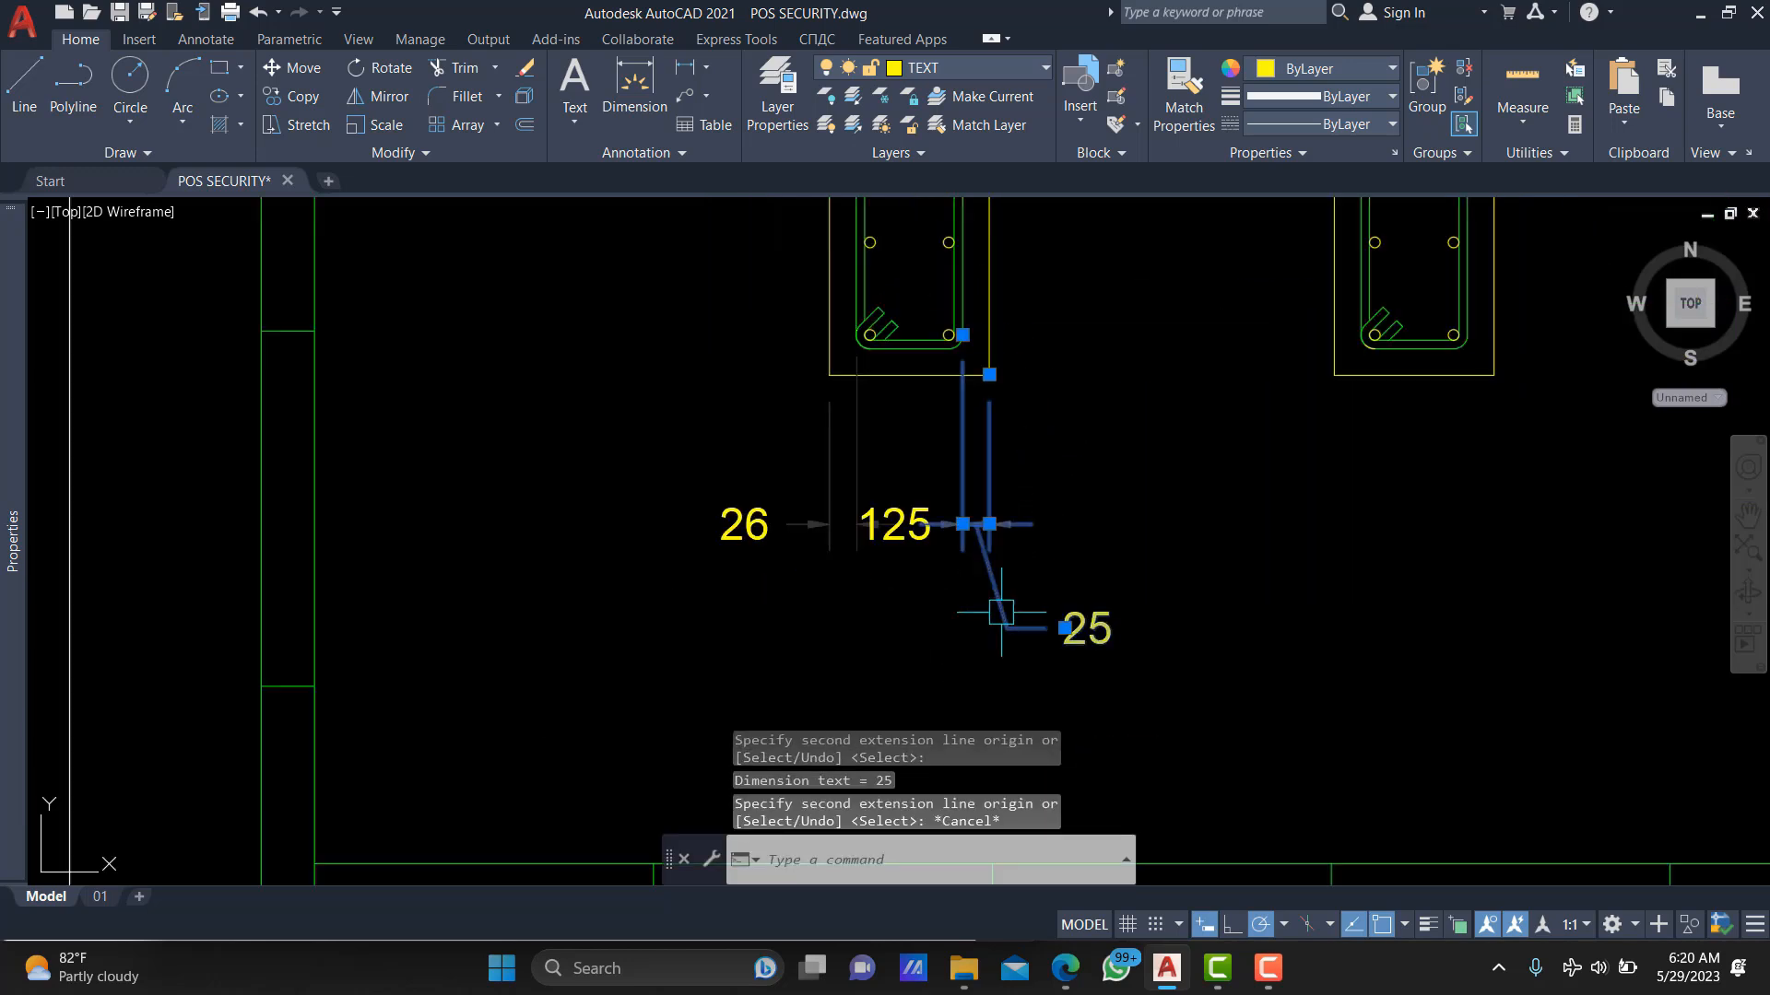
{"action": "left_click", "coordinate": [1064, 628]}
{"action": "scroll", "coordinate": [1060, 511], "scroll_direction": "up", "scroll_amount": 4}
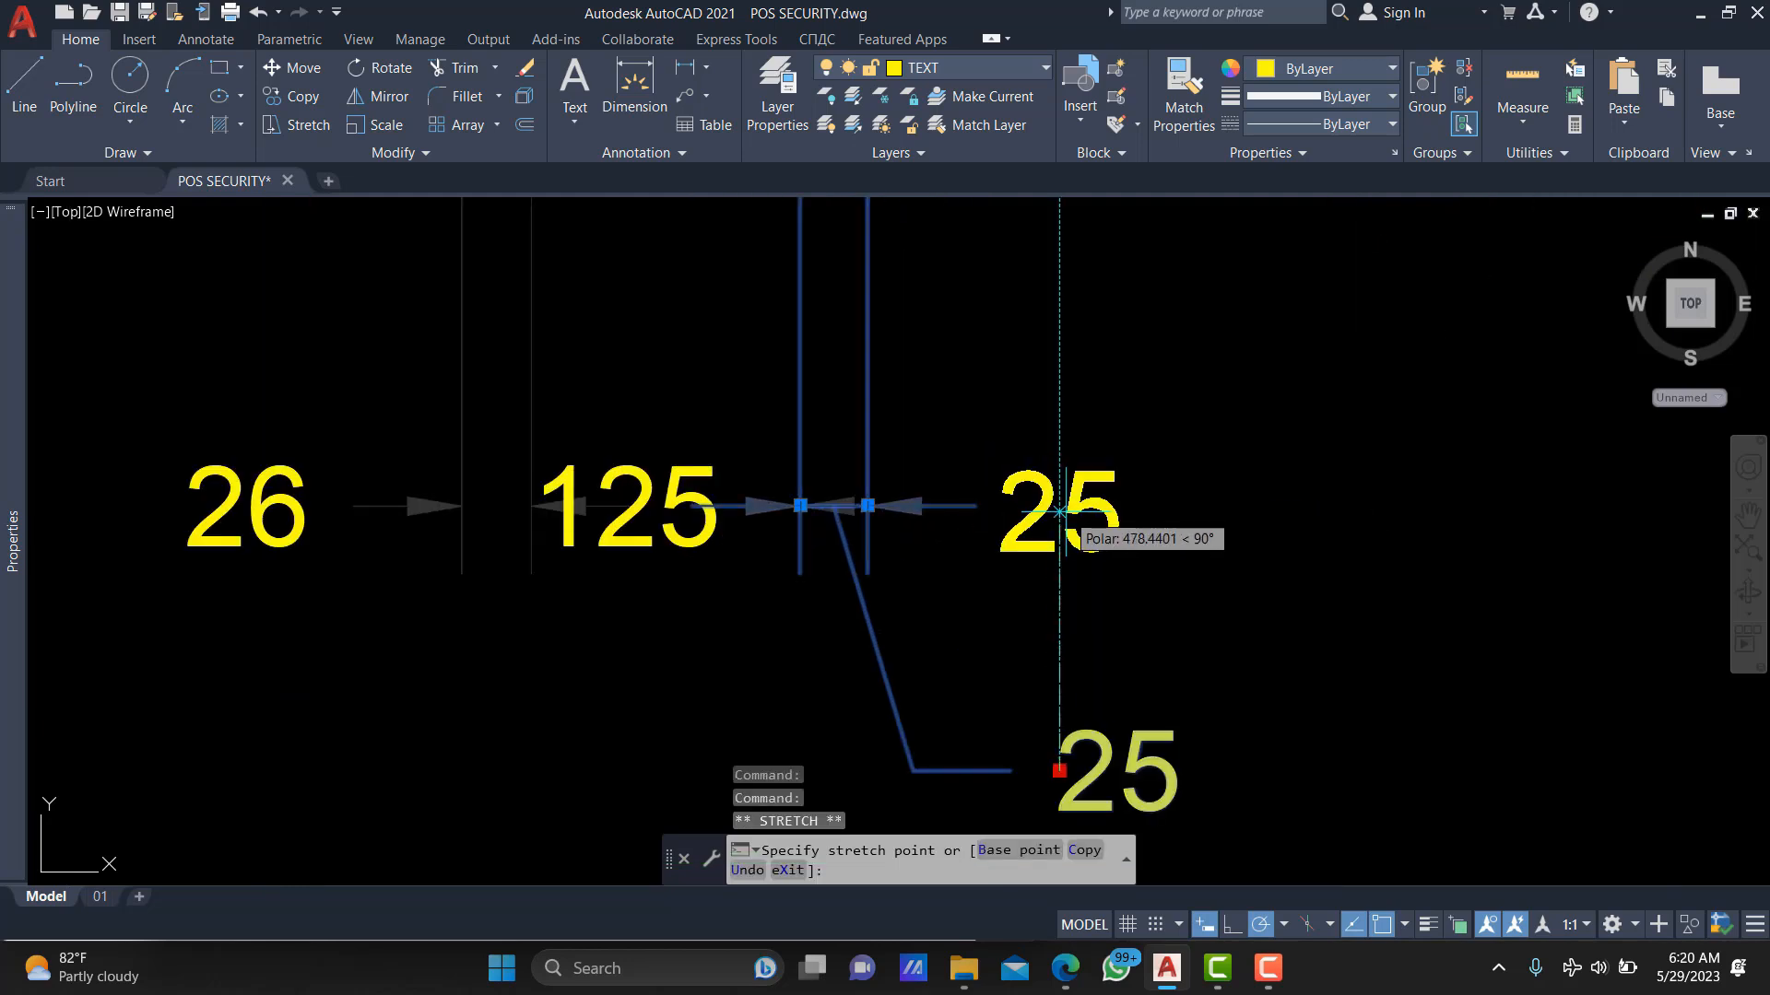
{"action": "right_click", "coordinate": [1073, 529]}
{"action": "key", "text": "Escape"}
{"action": "scroll", "coordinate": [774, 539], "scroll_direction": "down", "scroll_amount": 2}
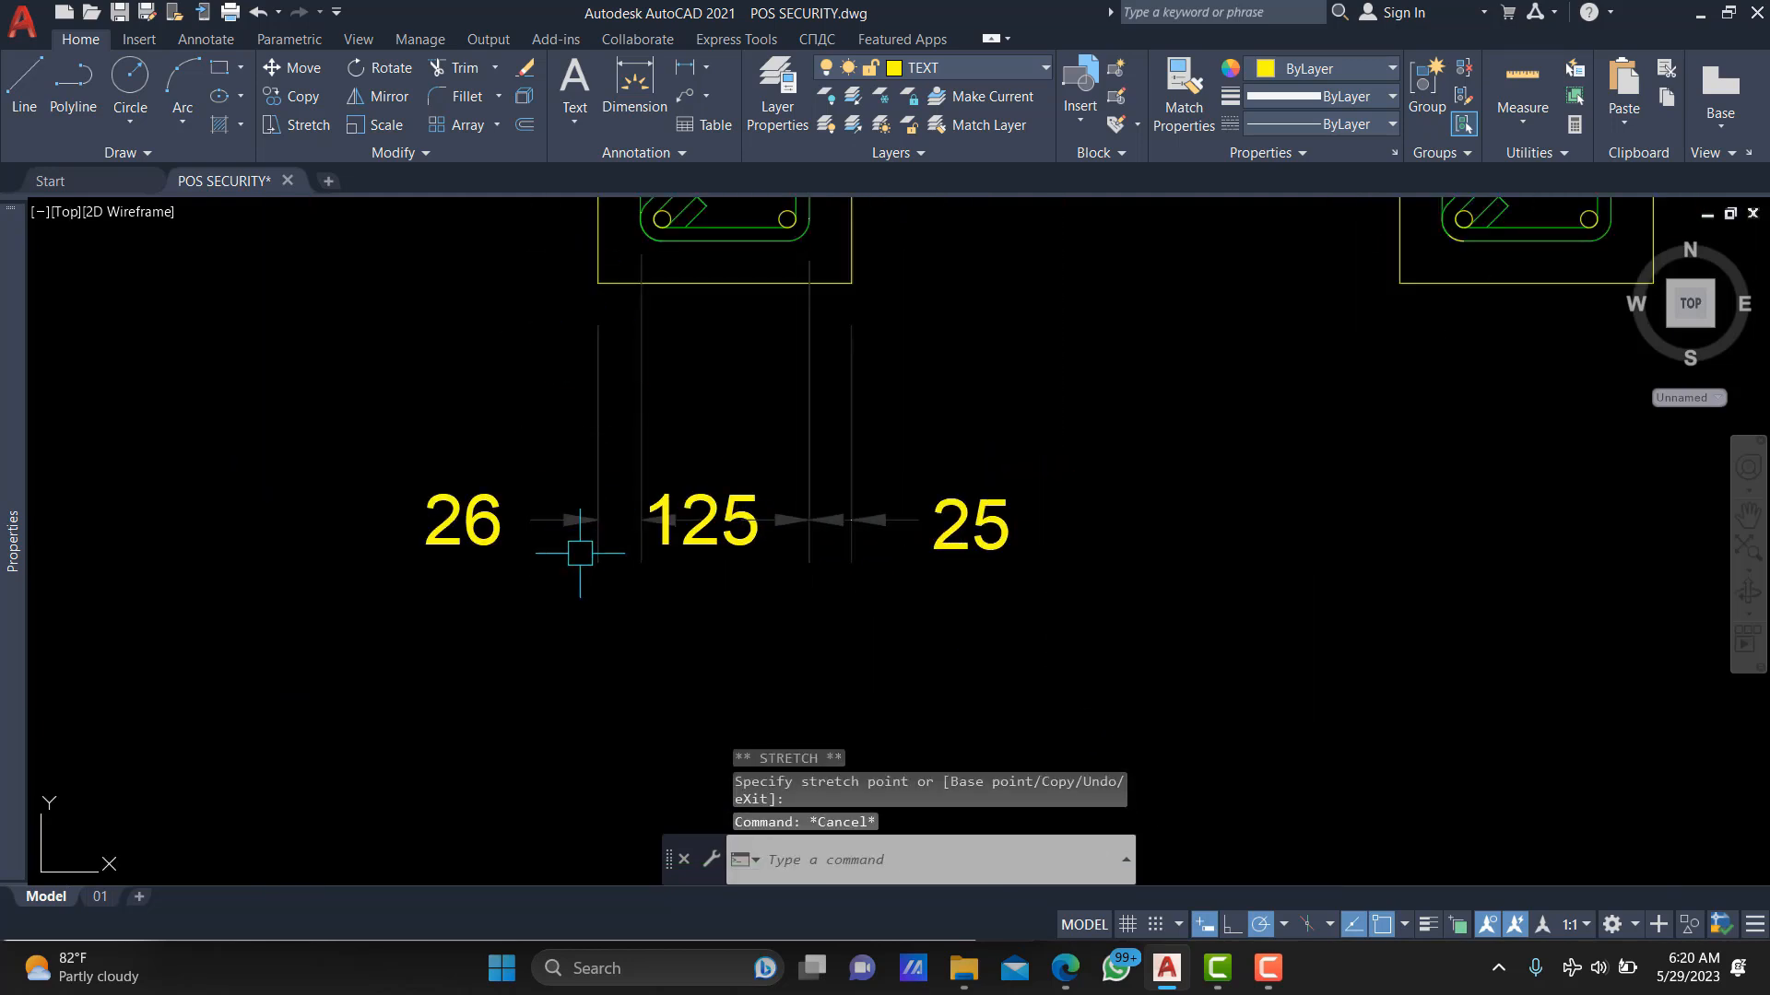
Correct the left cover dimension by stretching its extension line origin onto the stirrup's outer left edge.
{"action": "scroll", "coordinate": [572, 395], "scroll_direction": "up", "scroll_amount": 4}
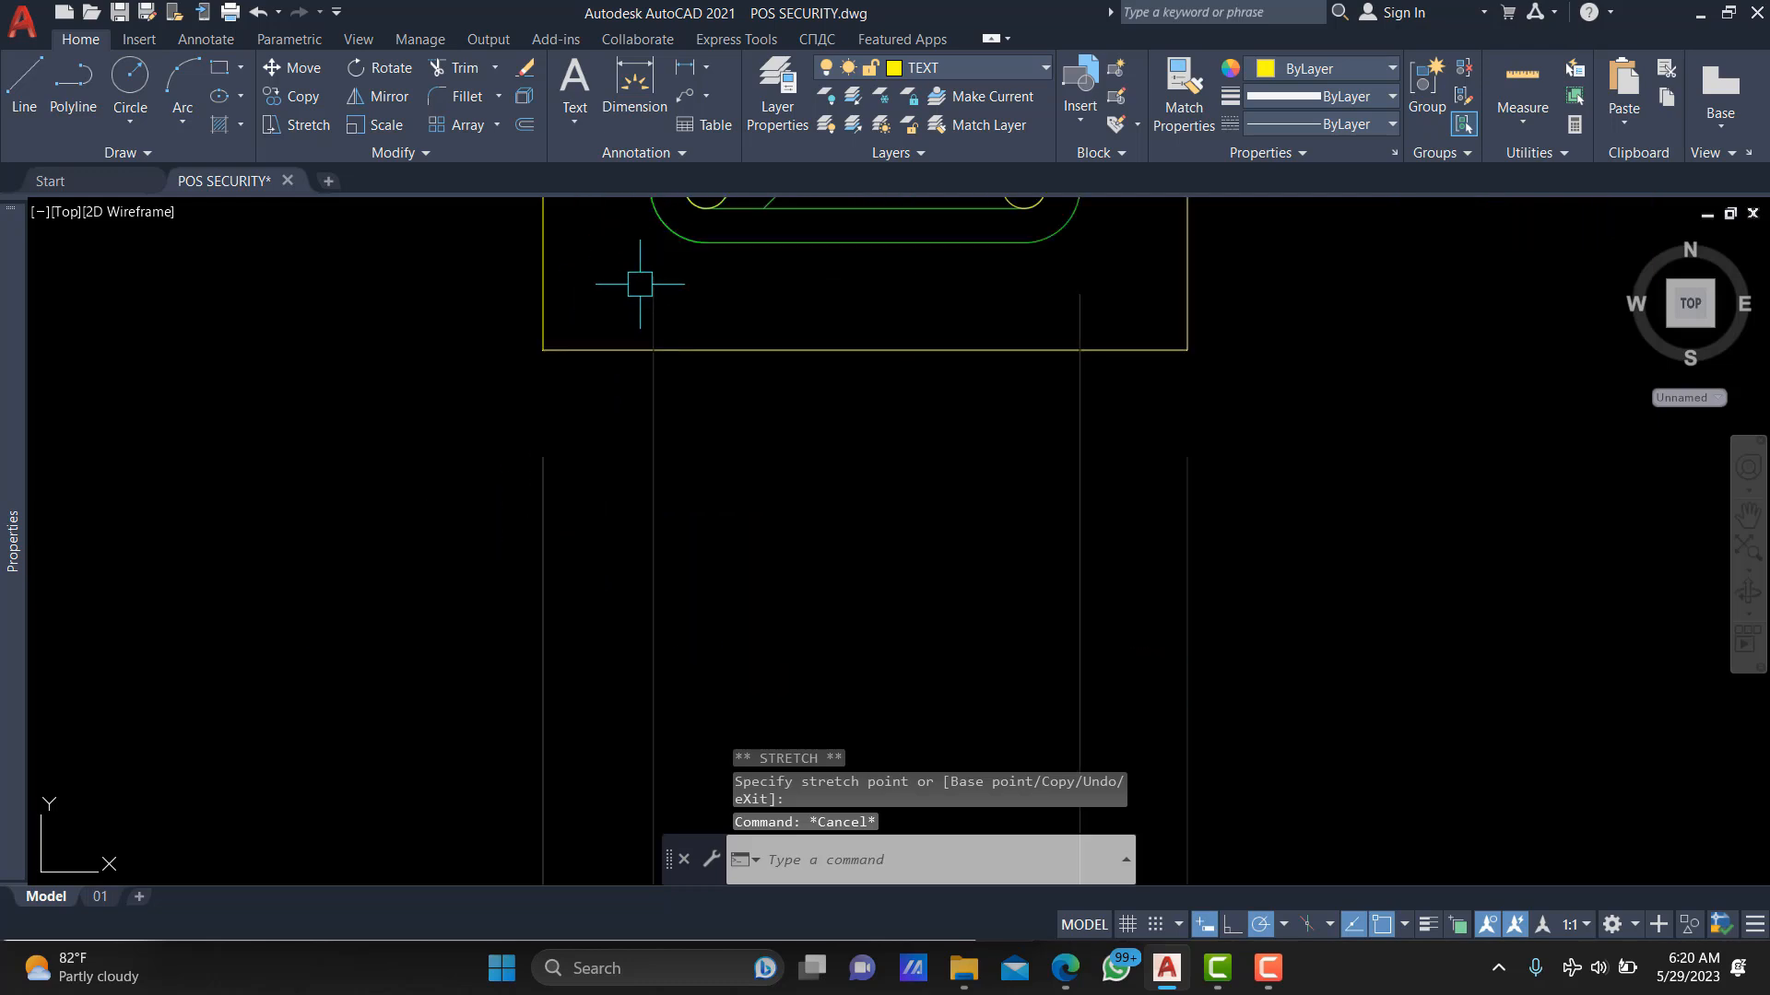
{"action": "left_click", "coordinate": [745, 470]}
{"action": "left_click", "coordinate": [304, 555]}
{"action": "scroll", "coordinate": [691, 395], "scroll_direction": "up", "scroll_amount": 7}
{"action": "scroll", "coordinate": [633, 315], "scroll_direction": "up", "scroll_amount": 2}
{"action": "left_click", "coordinate": [639, 311]}
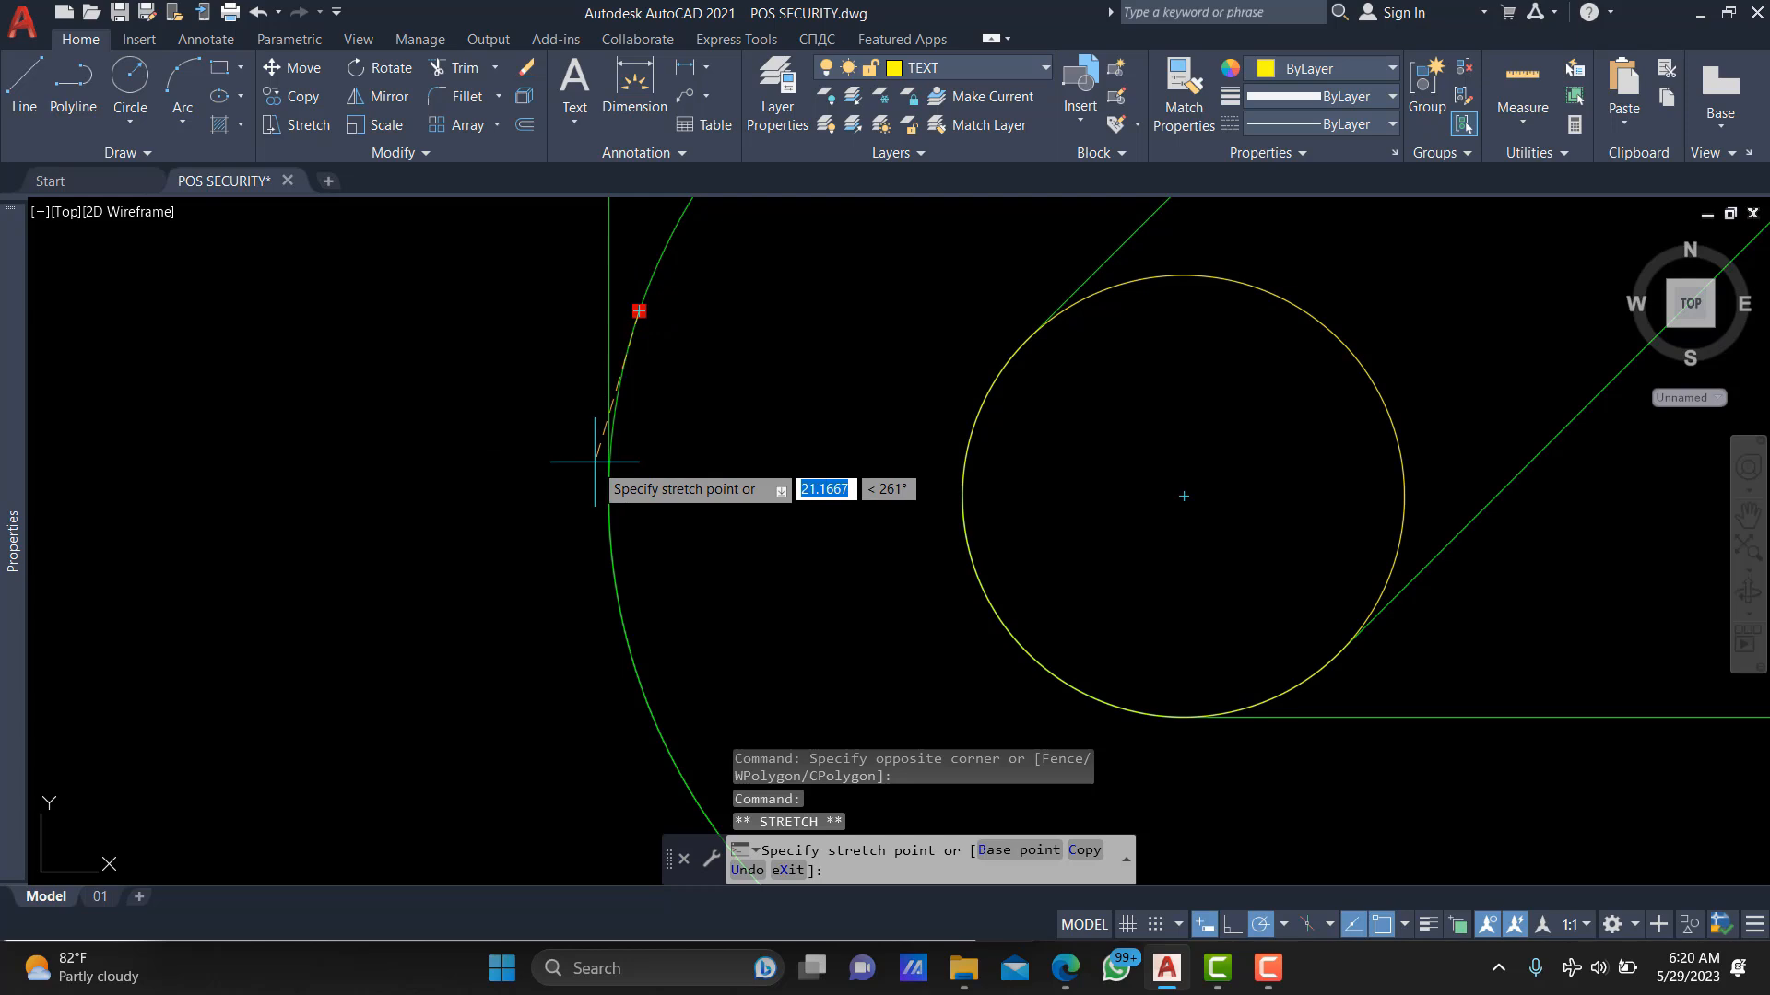
{"action": "left_click", "coordinate": [605, 489]}
{"action": "scroll", "coordinate": [712, 329], "scroll_direction": "down", "scroll_amount": 5}
{"action": "scroll", "coordinate": [712, 329], "scroll_direction": "down", "scroll_amount": 6}
{"action": "key", "text": "Escape"}
Add an overall horizontal dimension between the left section's two bottom corners, placing it on the existing chain's dimension line.
{"action": "type", "text": "DIMLI"}
{"action": "key", "text": "space"}
{"action": "left_click", "coordinate": [850, 361]}
{"action": "scroll", "coordinate": [688, 365], "scroll_direction": "up", "scroll_amount": 2}
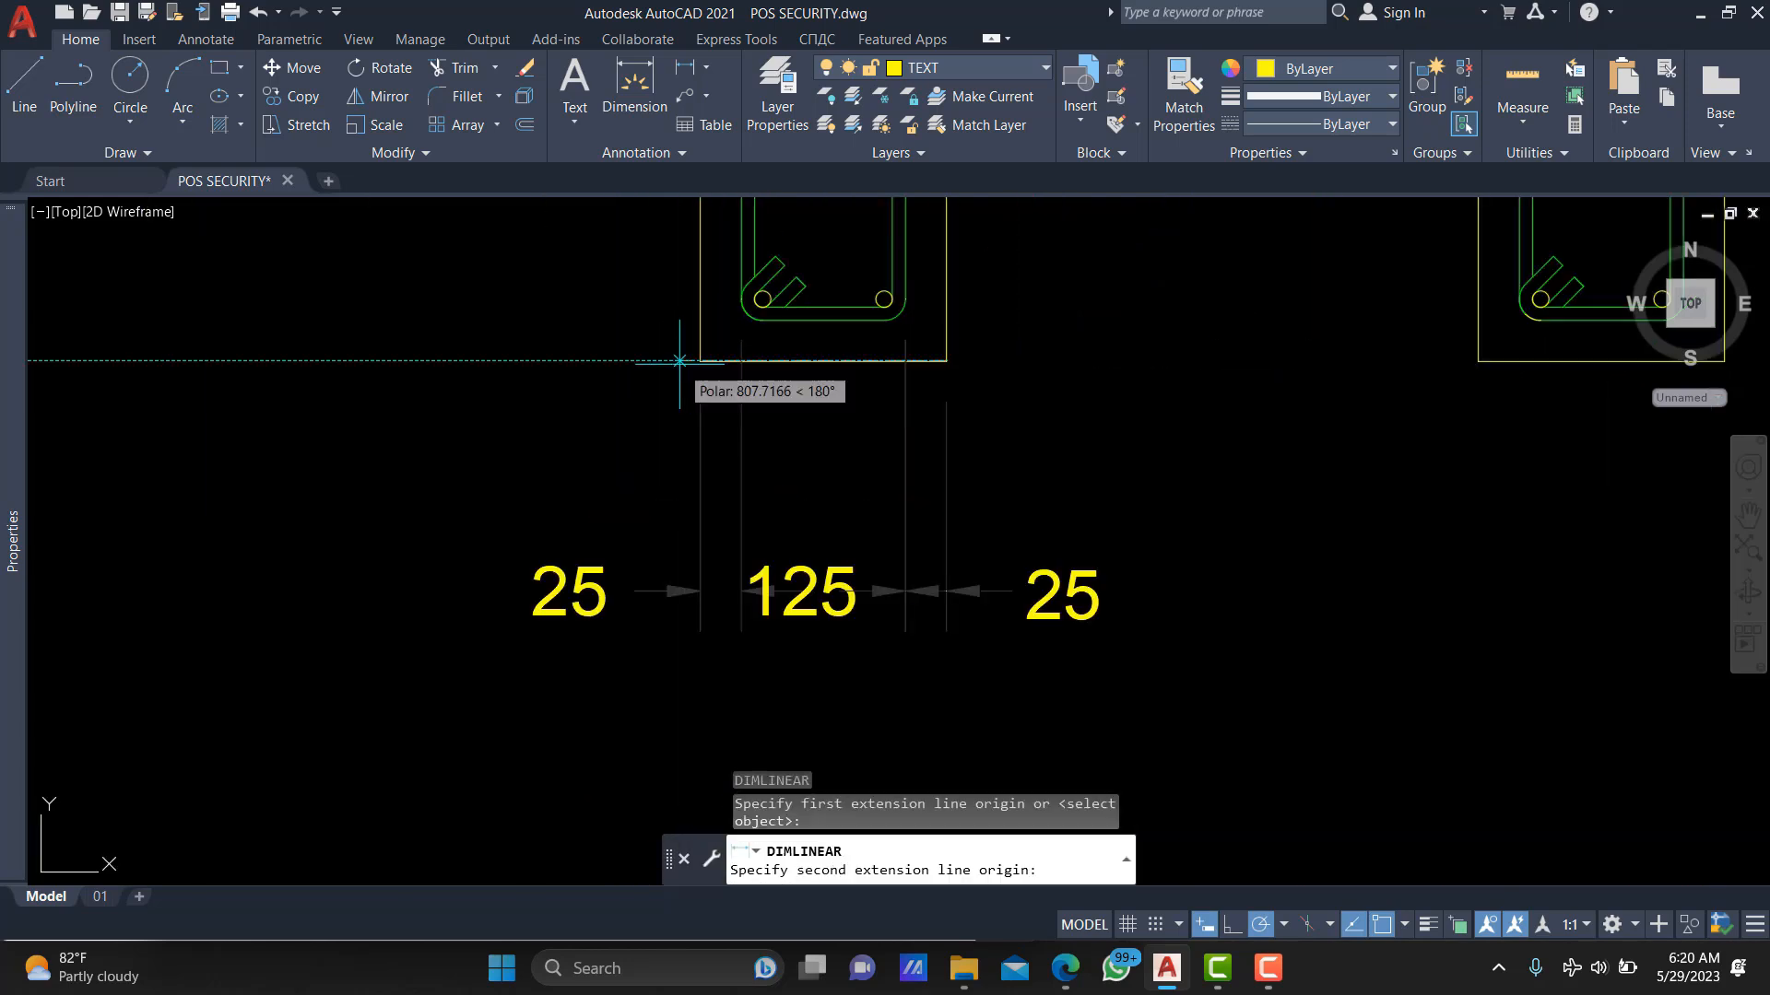
{"action": "left_click", "coordinate": [700, 361]}
{"action": "scroll", "coordinate": [705, 581], "scroll_direction": "up", "scroll_amount": 2}
{"action": "double_click", "coordinate": [707, 583]}
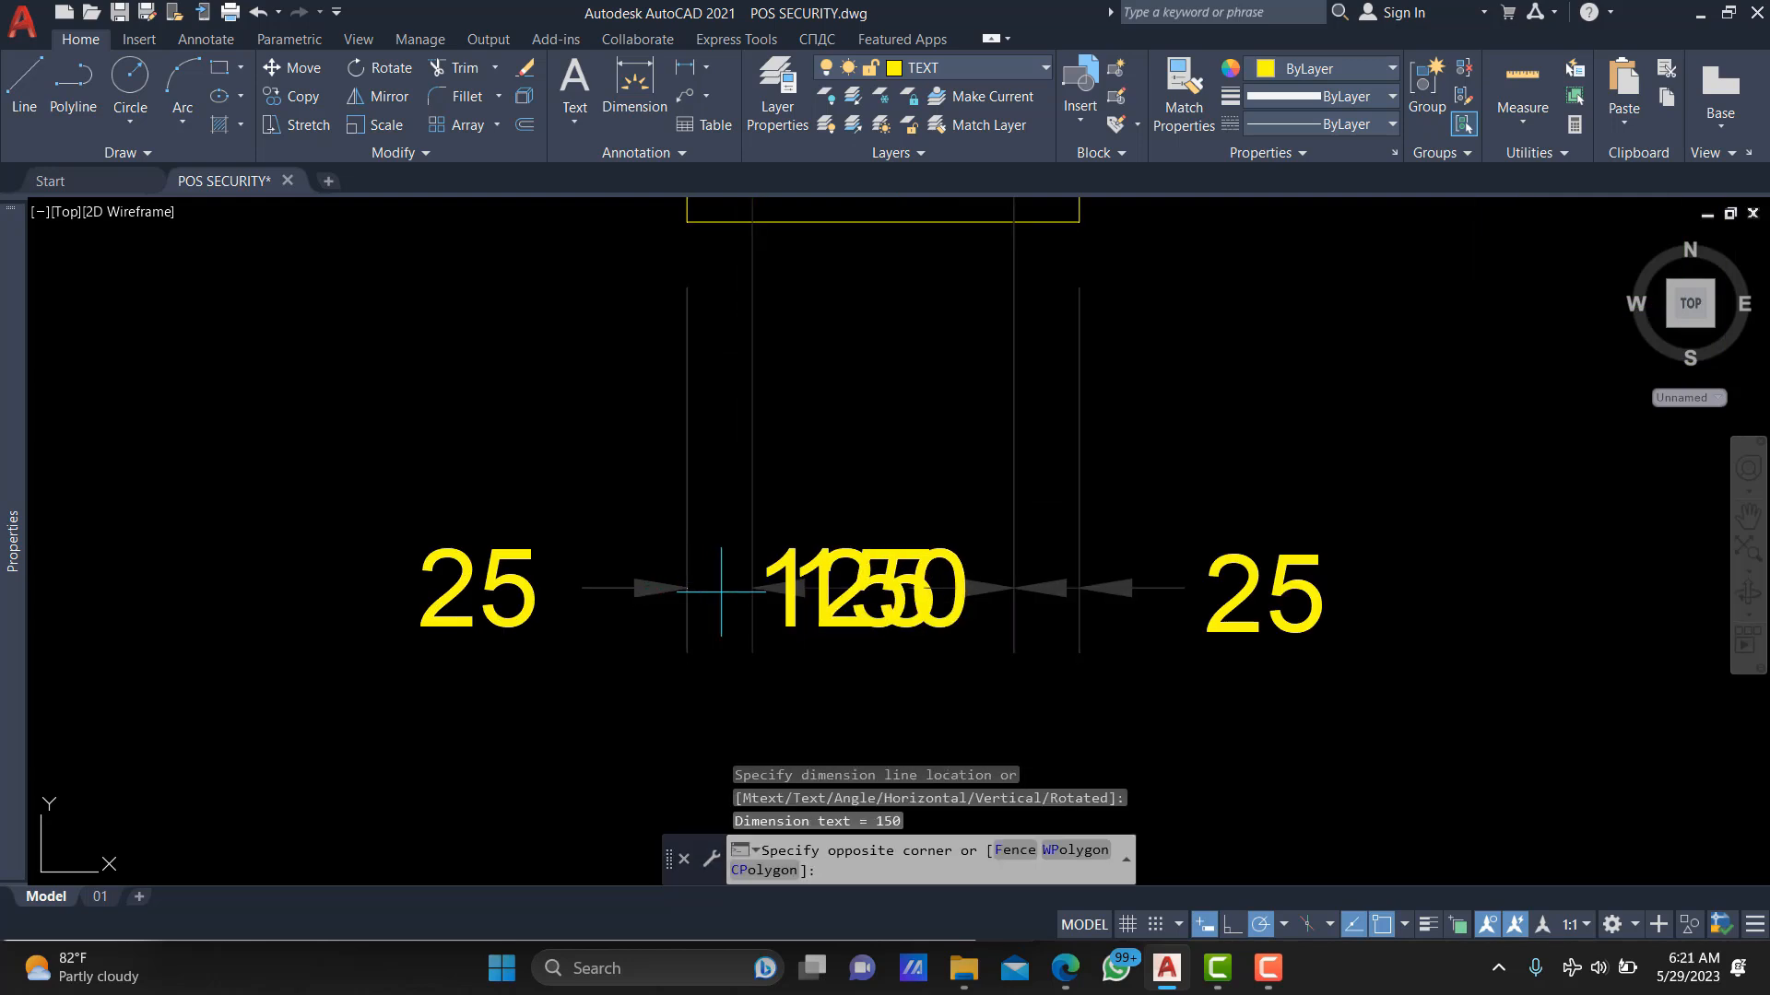
Stretch the overall width dimension's line 300 downward, below the cover and stirrup dimension chain.
{"action": "left_click", "coordinate": [1072, 593]}
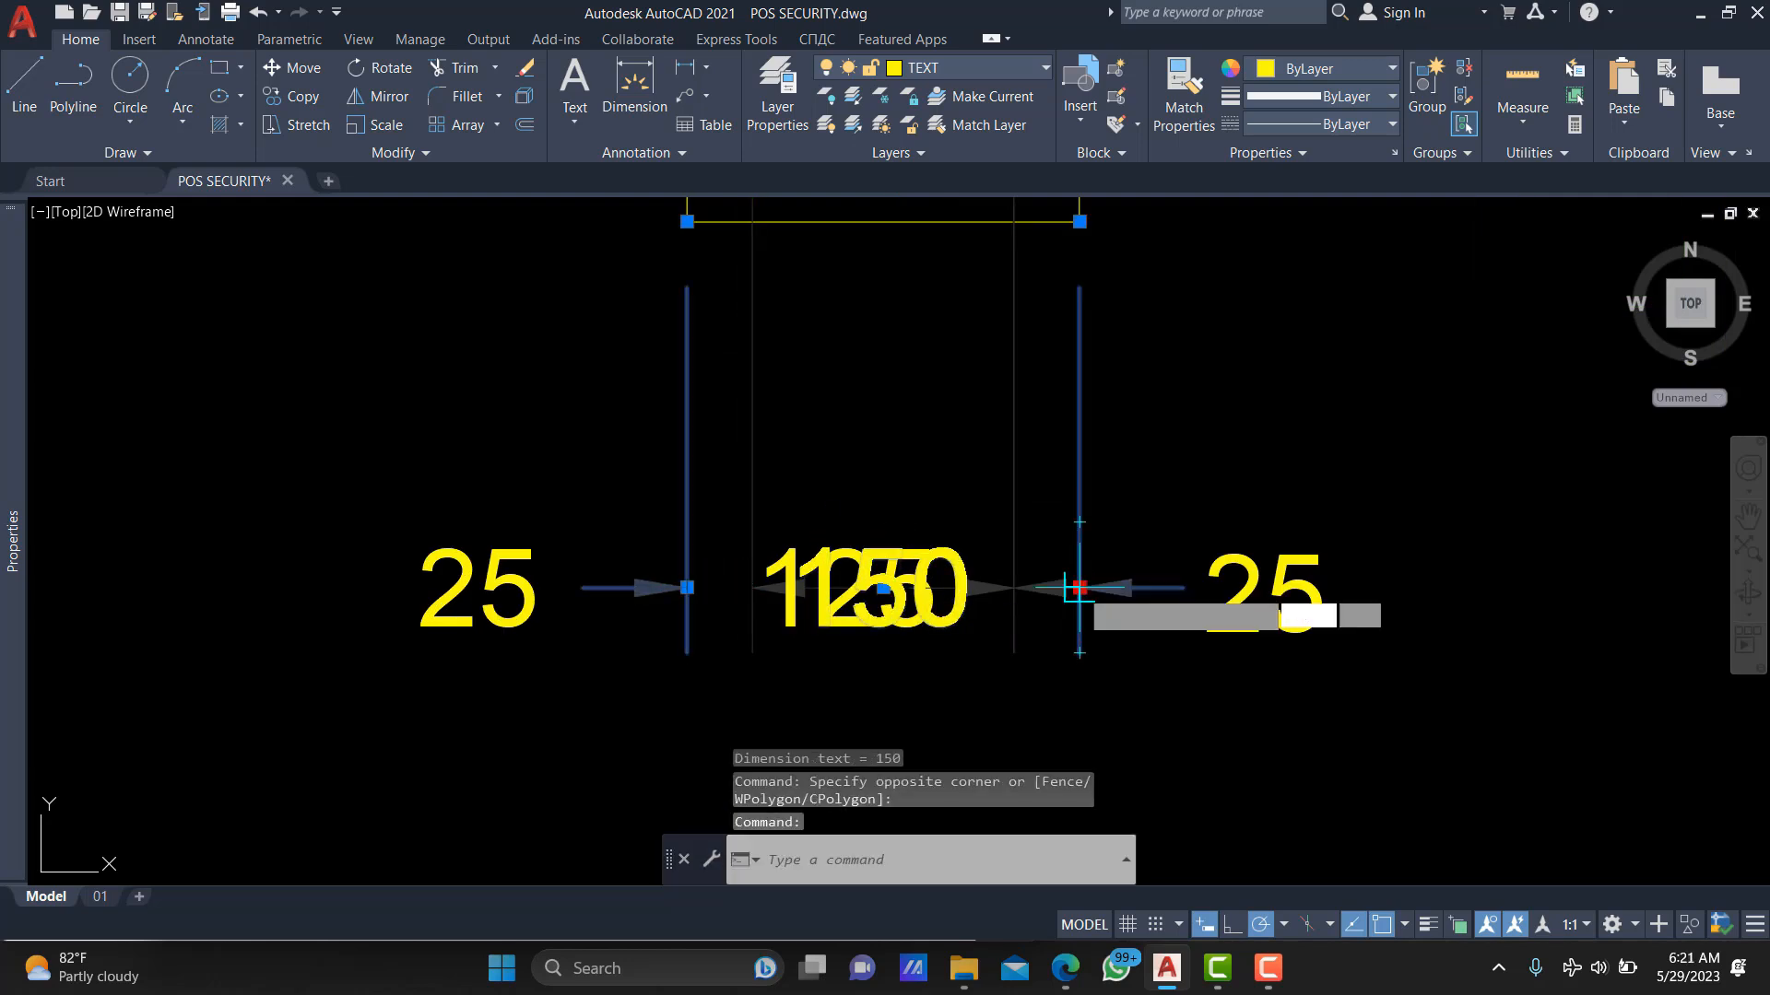
{"action": "left_click", "coordinate": [1079, 587]}
{"action": "type", "text": "39"}
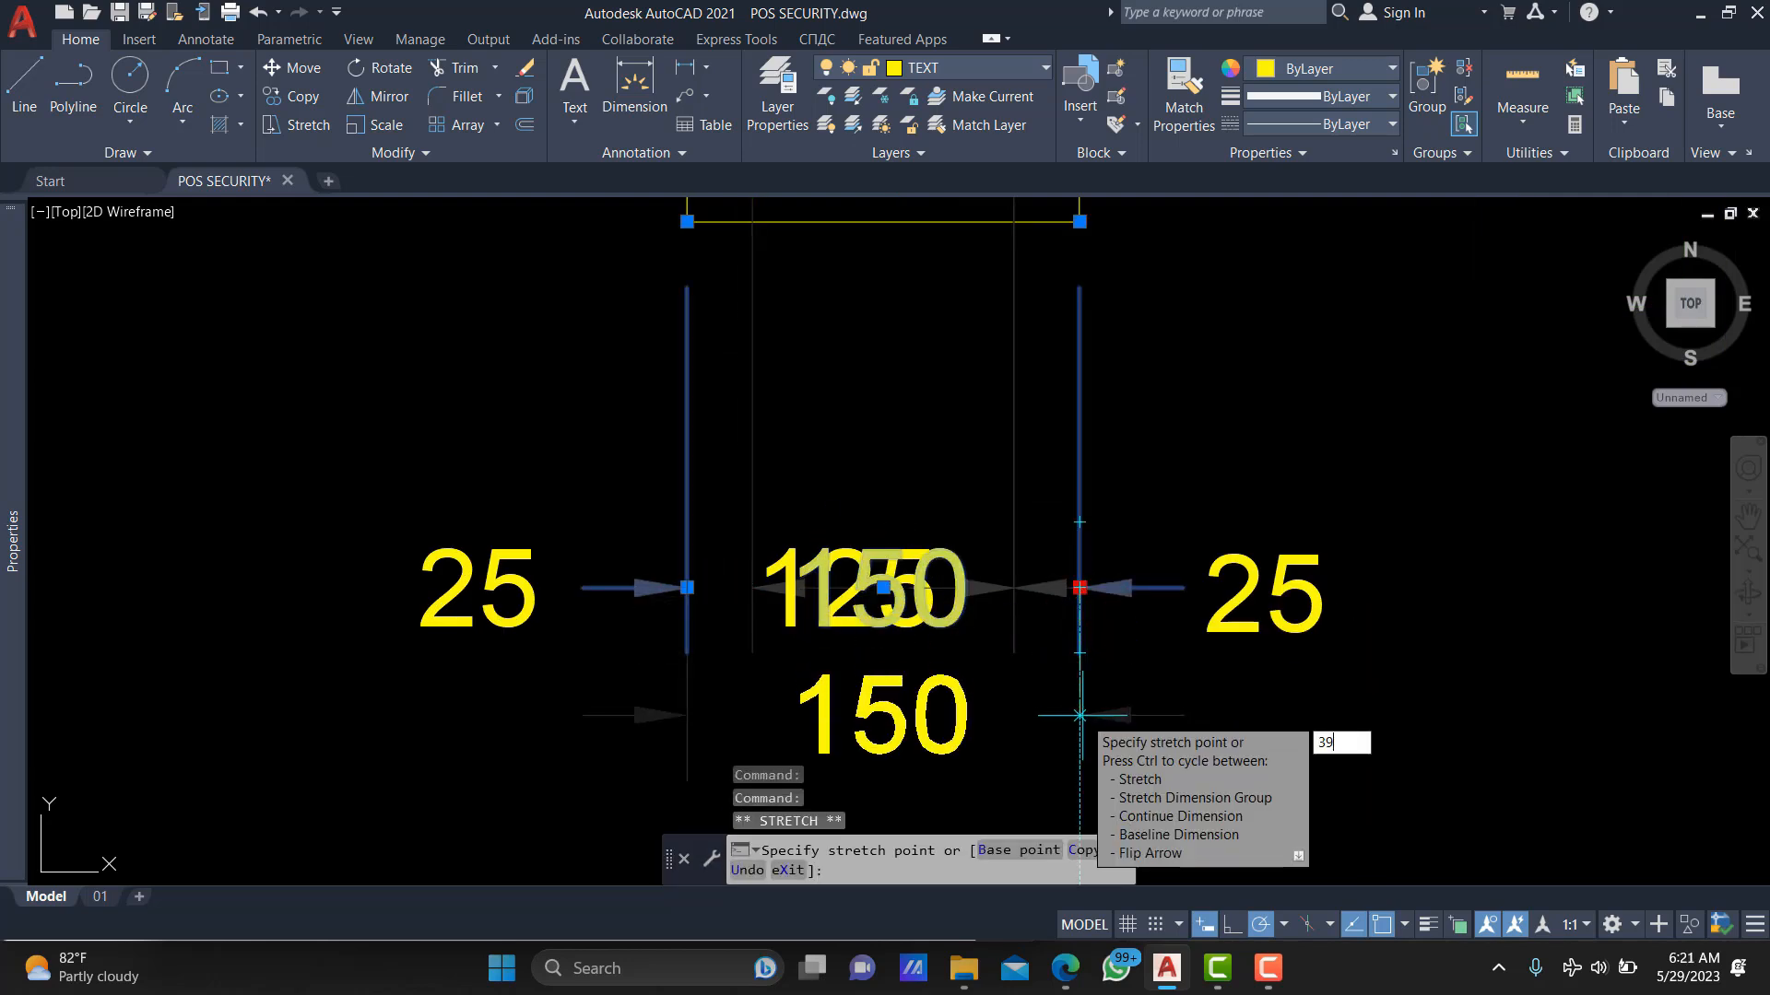
{"action": "key", "text": "Return"}
{"action": "scroll", "coordinate": [1079, 546], "scroll_direction": "down", "scroll_amount": 2}
{"action": "key", "text": "Escape"}
Mirror the four bottom dimensions about a 45° line through the section's lower-left corner to the left side, keeping the originals.
{"action": "left_click", "coordinate": [1159, 503]}
{"action": "left_click", "coordinate": [814, 671]}
{"action": "middle_click_drag", "start_coordinate": [1049, 546], "coordinate": [936, 712]}
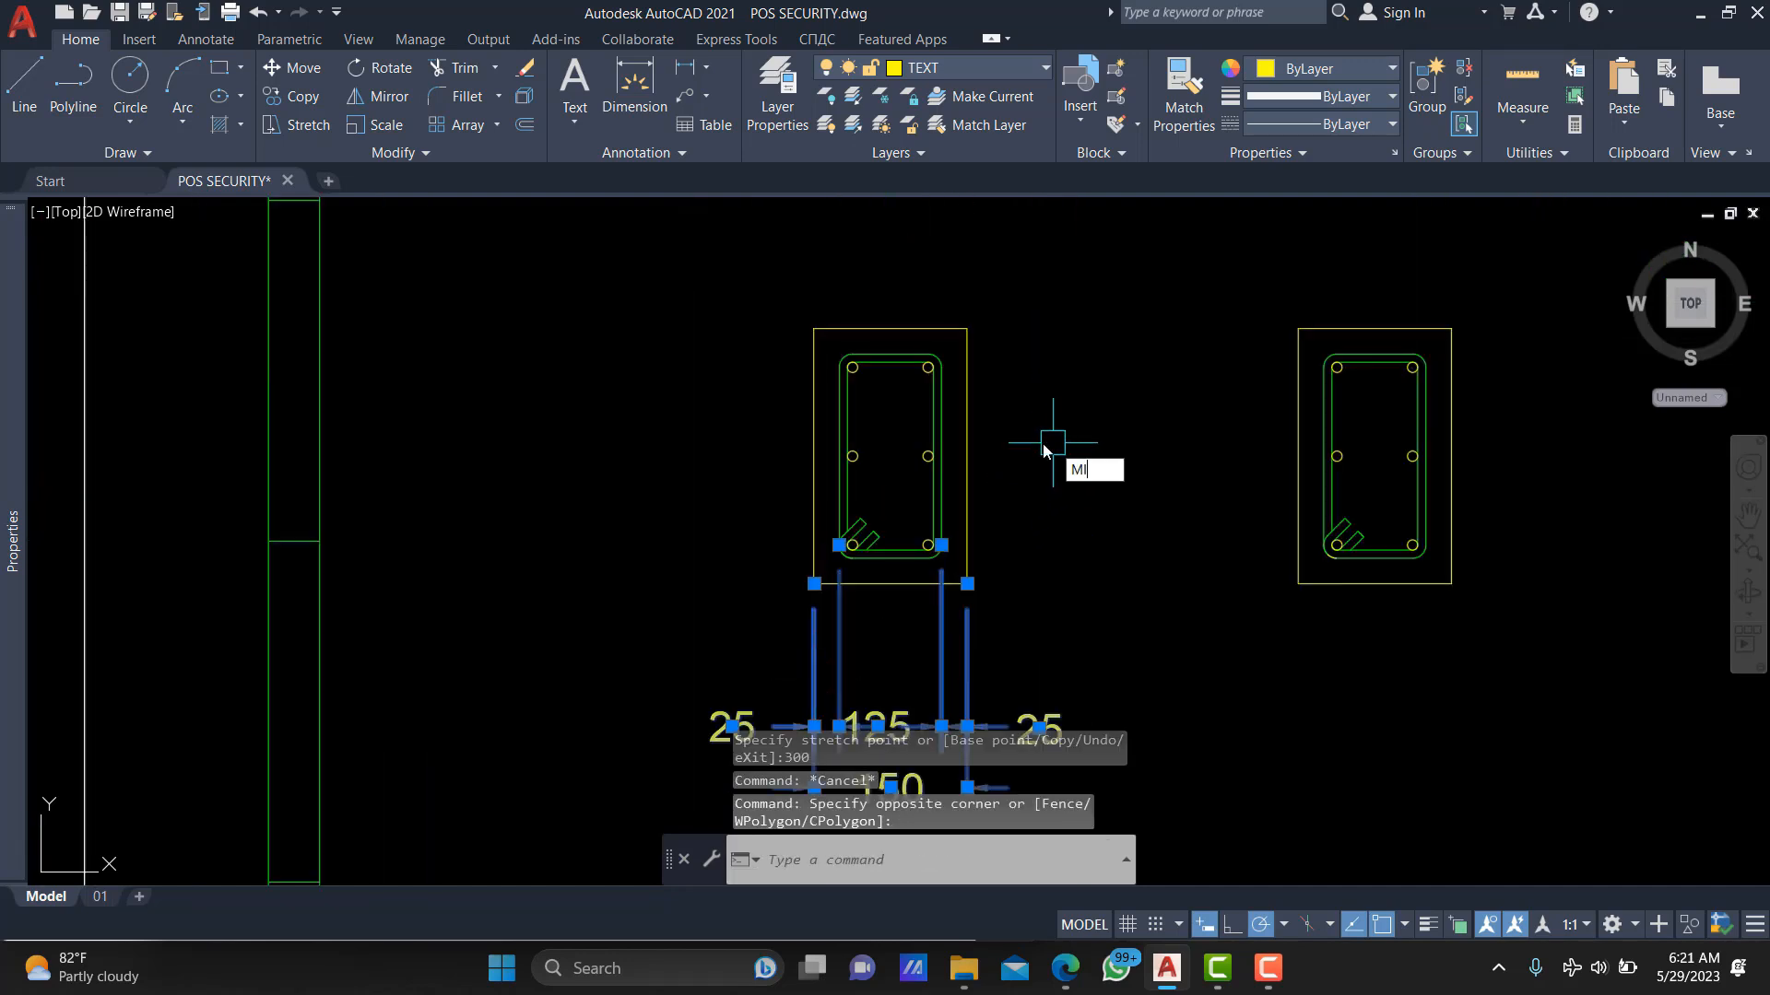
{"action": "key", "text": "Return"}
{"action": "left_click", "coordinate": [814, 583]}
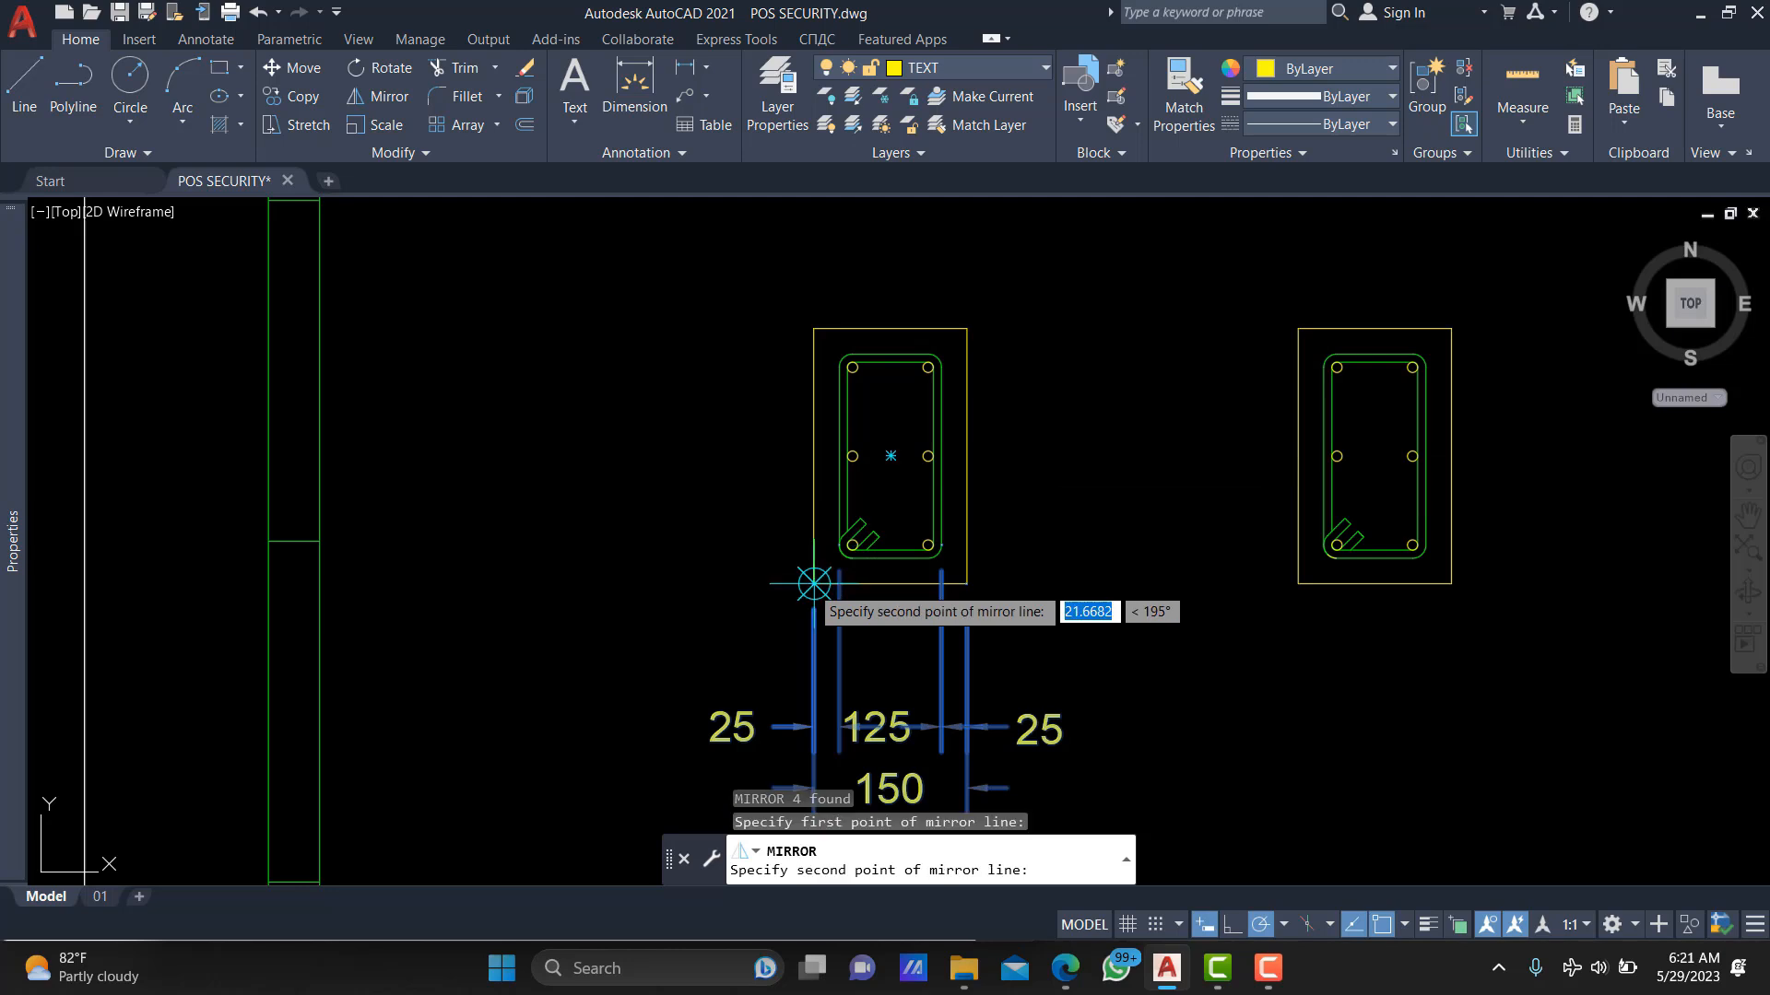
{"action": "left_click", "coordinate": [1046, 333]}
{"action": "key", "text": "Return"}
{"action": "scroll", "coordinate": [810, 415], "scroll_direction": "up", "scroll_amount": 4}
Stretch the upper ends of the three mirrored overall, stirrup and upper cover dimensions to the section's upper-left corner.
{"action": "left_click", "coordinate": [849, 359]}
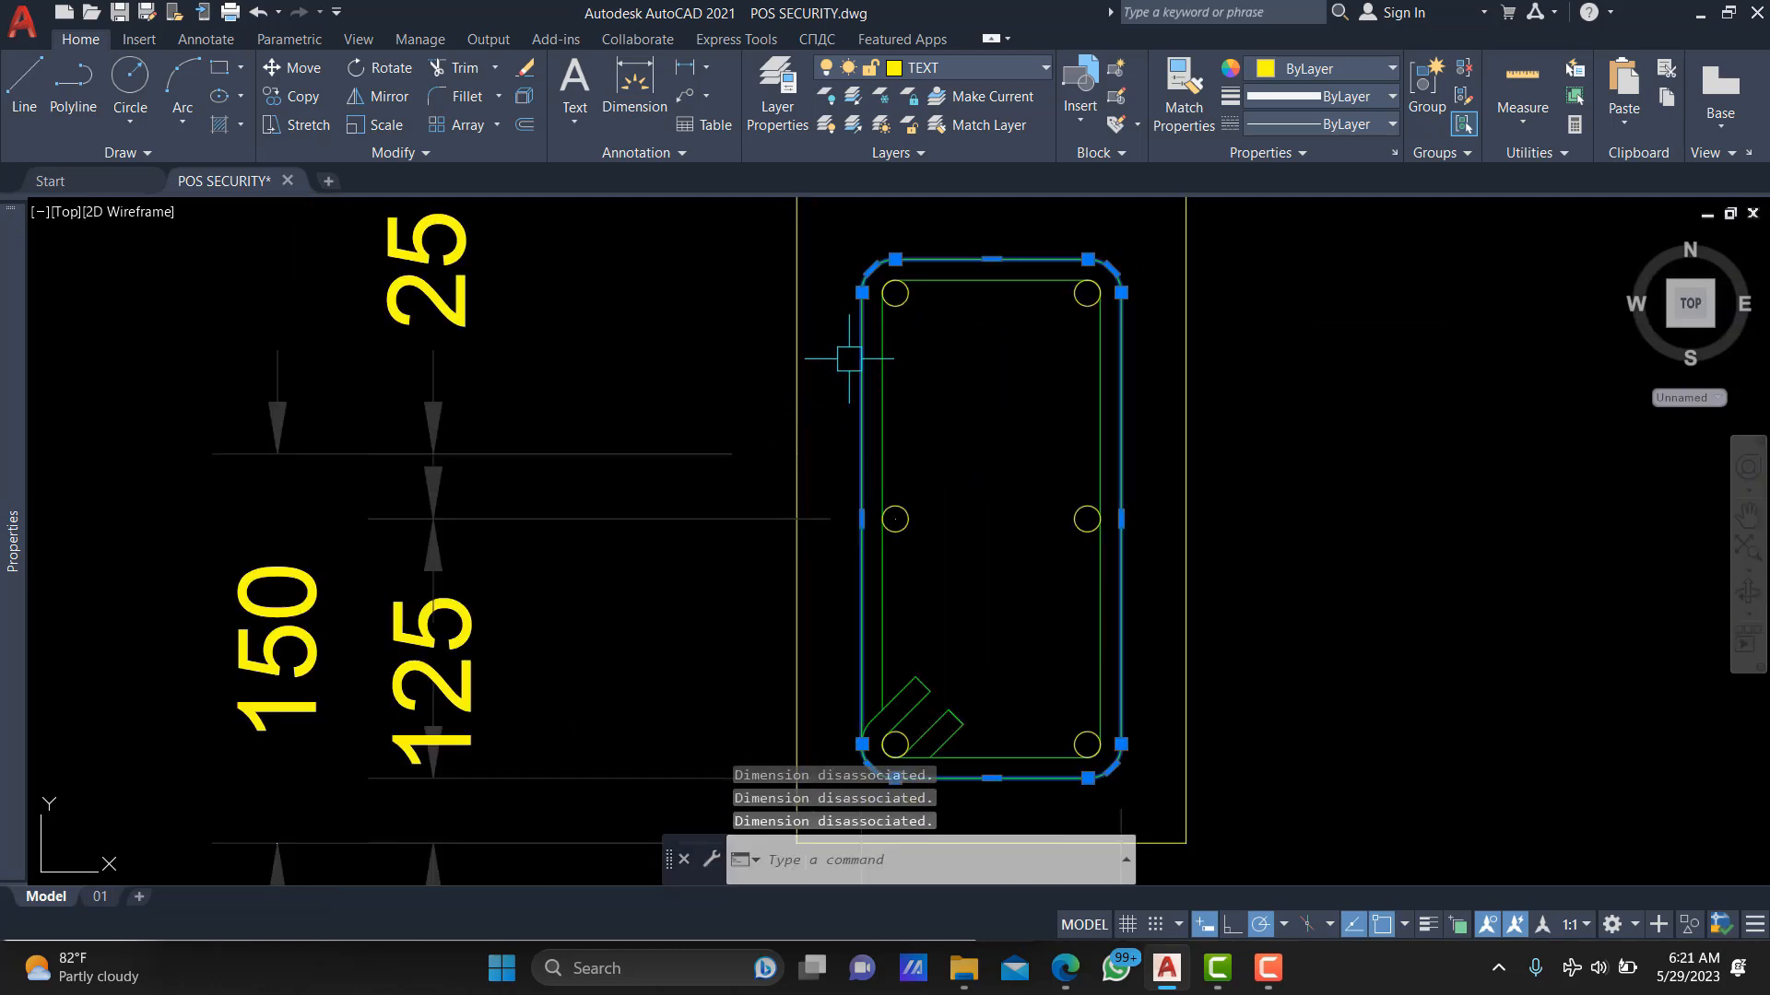
{"action": "key", "text": "Escape"}
{"action": "left_click", "coordinate": [1015, 377]}
{"action": "left_click", "coordinate": [119, 652]}
{"action": "left_click", "coordinate": [1351, 384]}
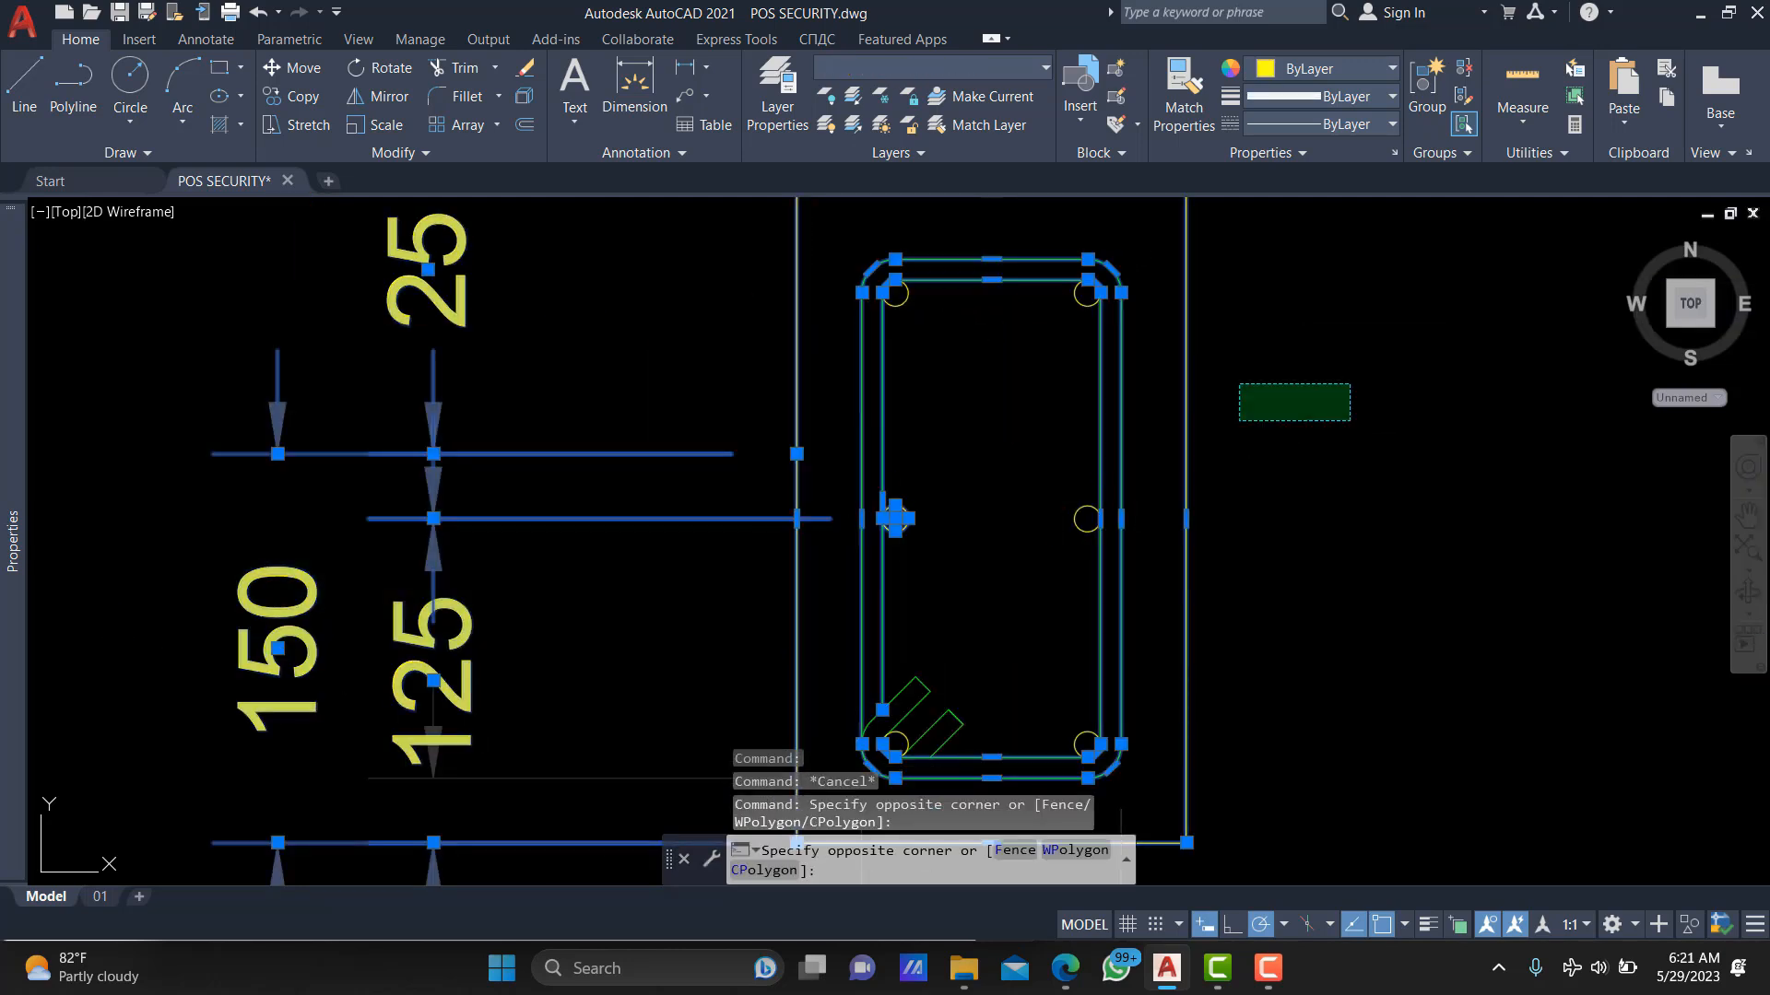
{"action": "left_click", "coordinate": [783, 250], "text": "shift"}
{"action": "left_click", "coordinate": [838, 439], "text": "shift"}
{"action": "left_click", "coordinate": [1061, 606], "text": "shift"}
{"action": "left_click", "coordinate": [796, 454], "text": "shift"}
{"action": "type", "text": "s"}
{"action": "key", "text": "Return"}
{"action": "left_click", "coordinate": [797, 453]}
{"action": "scroll", "coordinate": [794, 447], "scroll_direction": "down", "scroll_amount": 2}
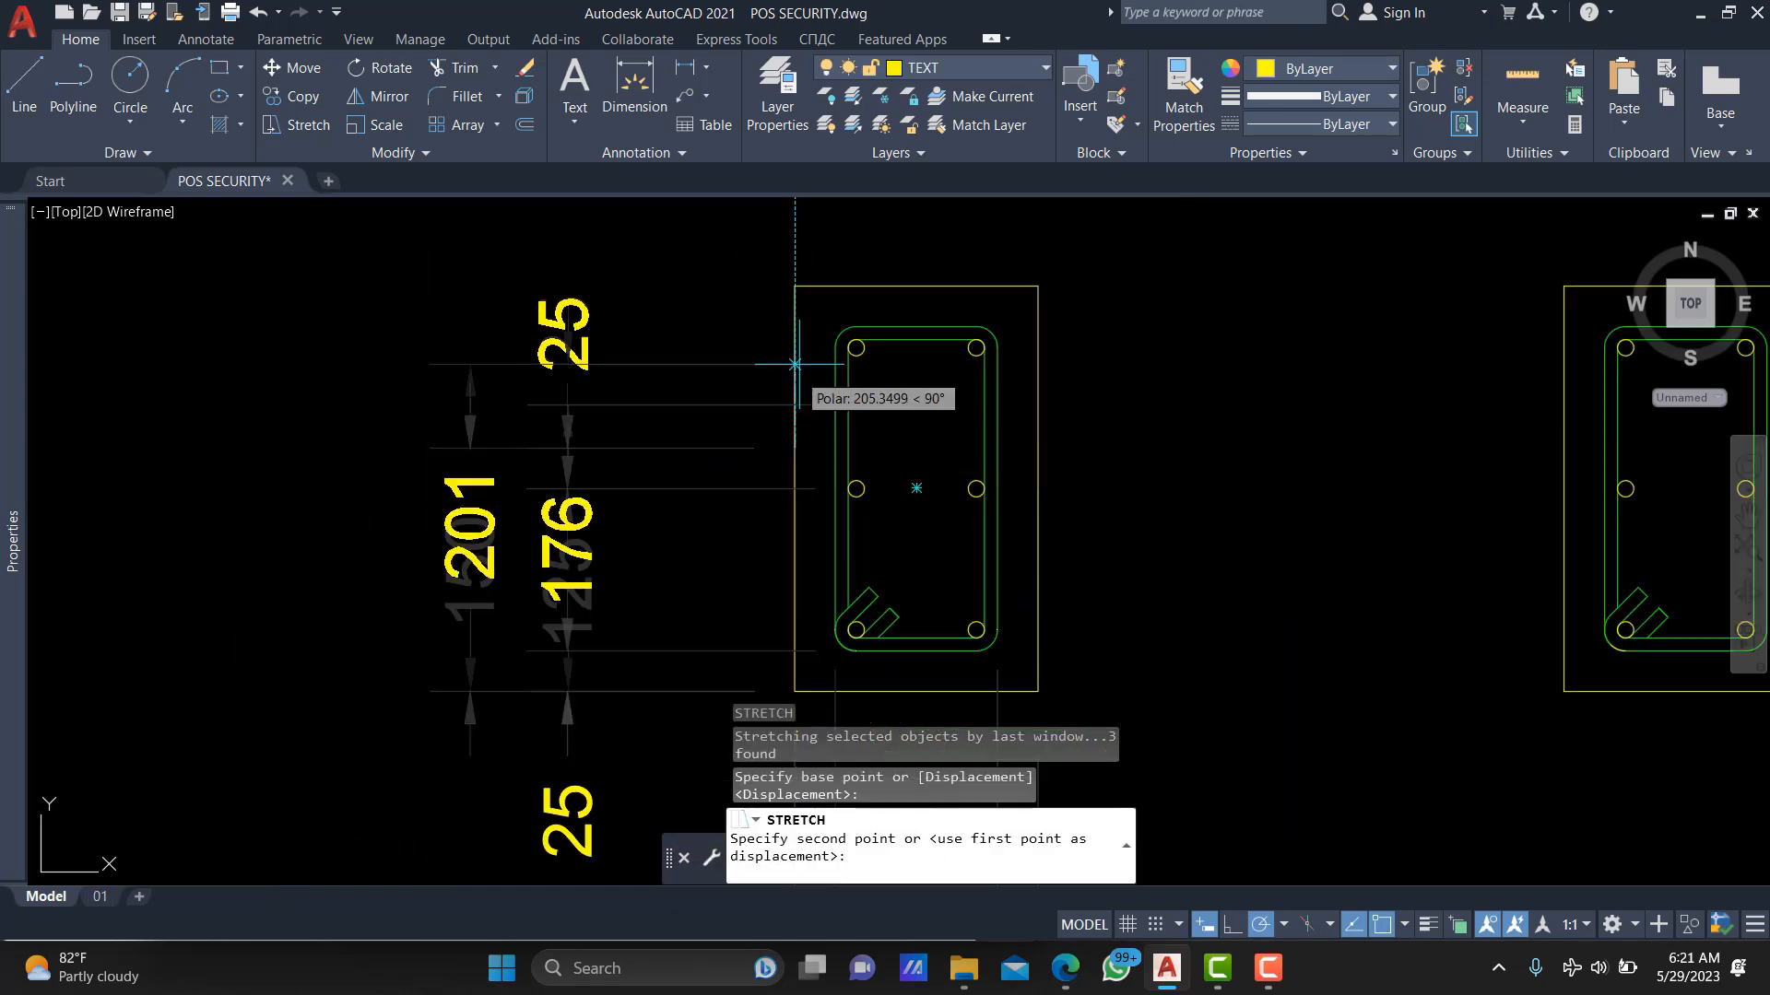
{"action": "left_click", "coordinate": [795, 286]}
Stretch the upper cover dimension's text straight up, clear of its extension lines and above the section's top edge.
{"action": "left_click", "coordinate": [569, 324]}
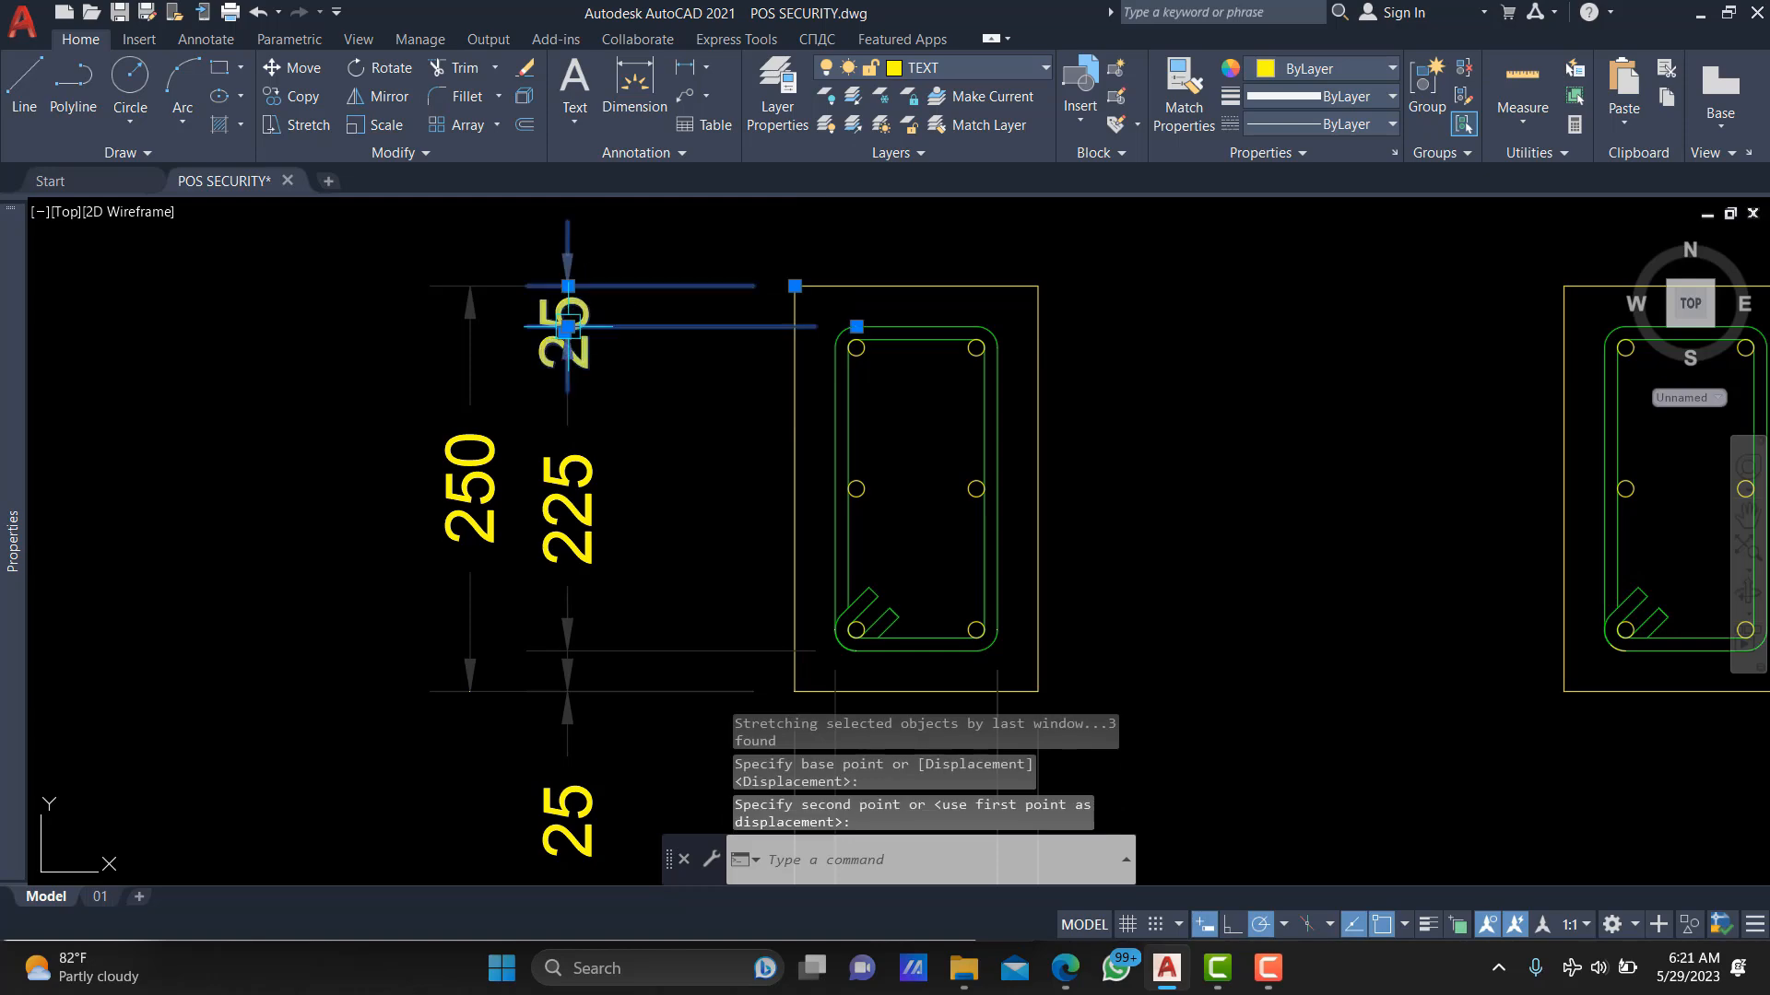
{"action": "left_click", "coordinate": [567, 329]}
{"action": "scroll", "coordinate": [590, 350], "scroll_direction": "down", "scroll_amount": 2}
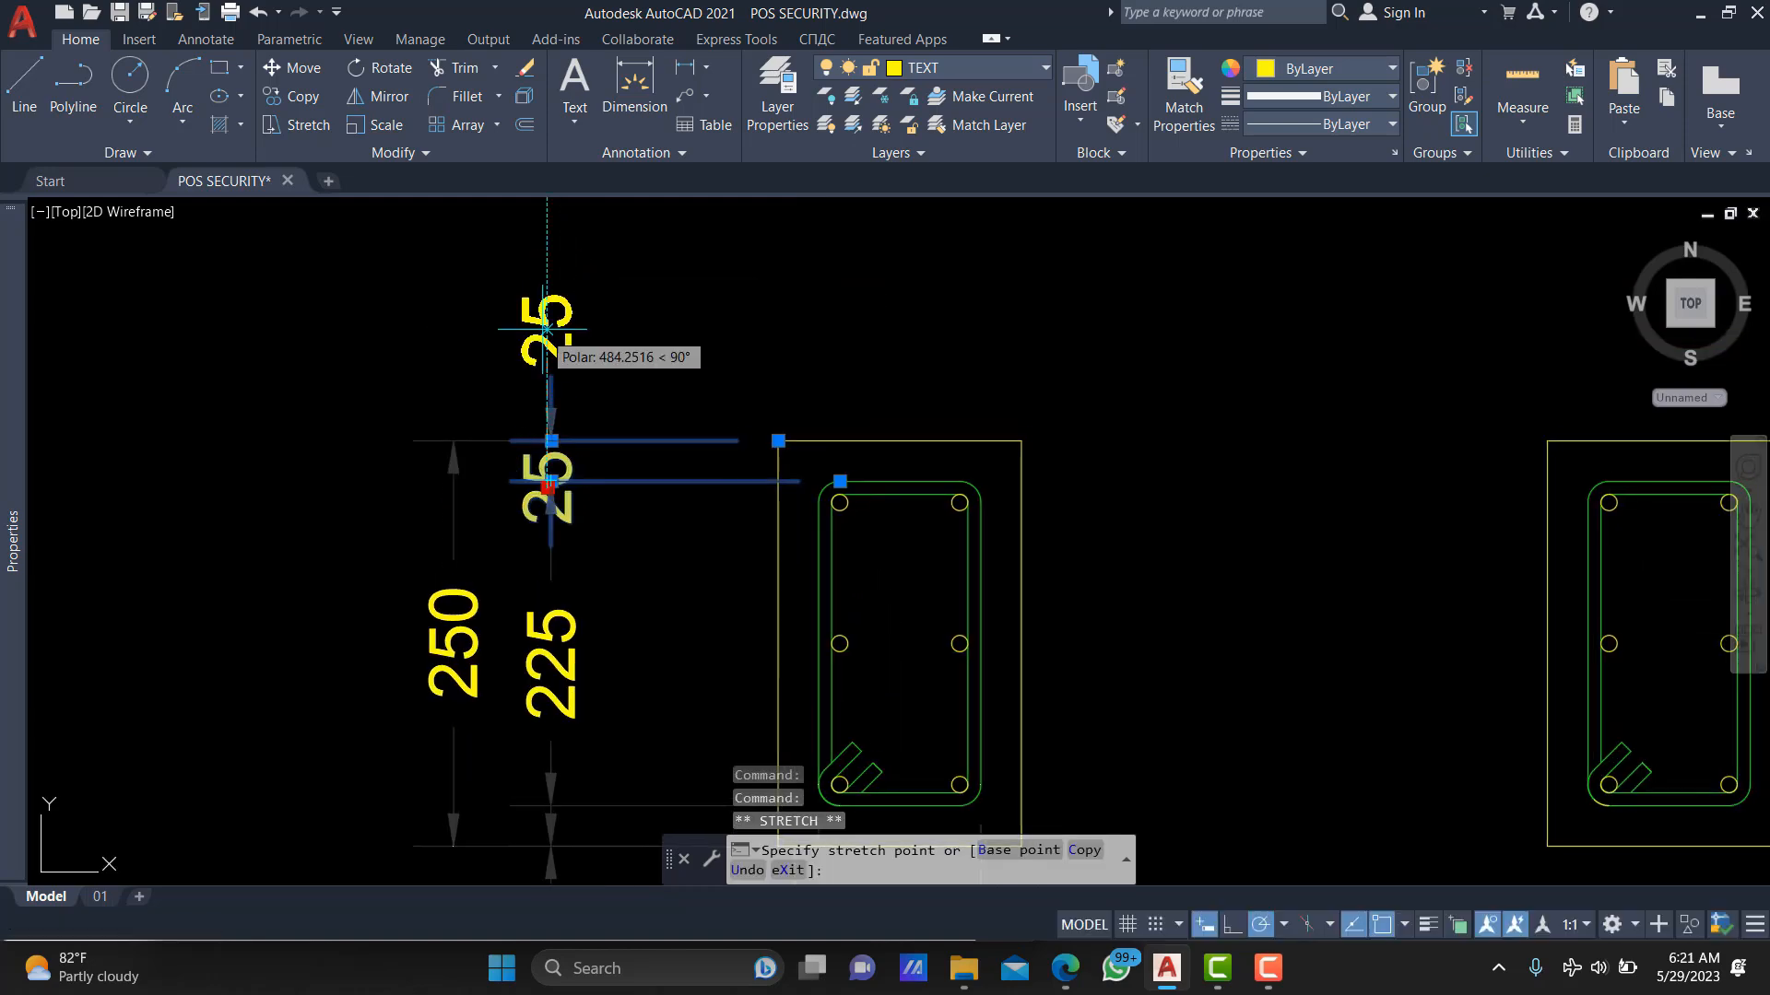
{"action": "key", "text": "Escape"}
{"action": "scroll", "coordinate": [737, 322], "scroll_direction": "down", "scroll_amount": 3}
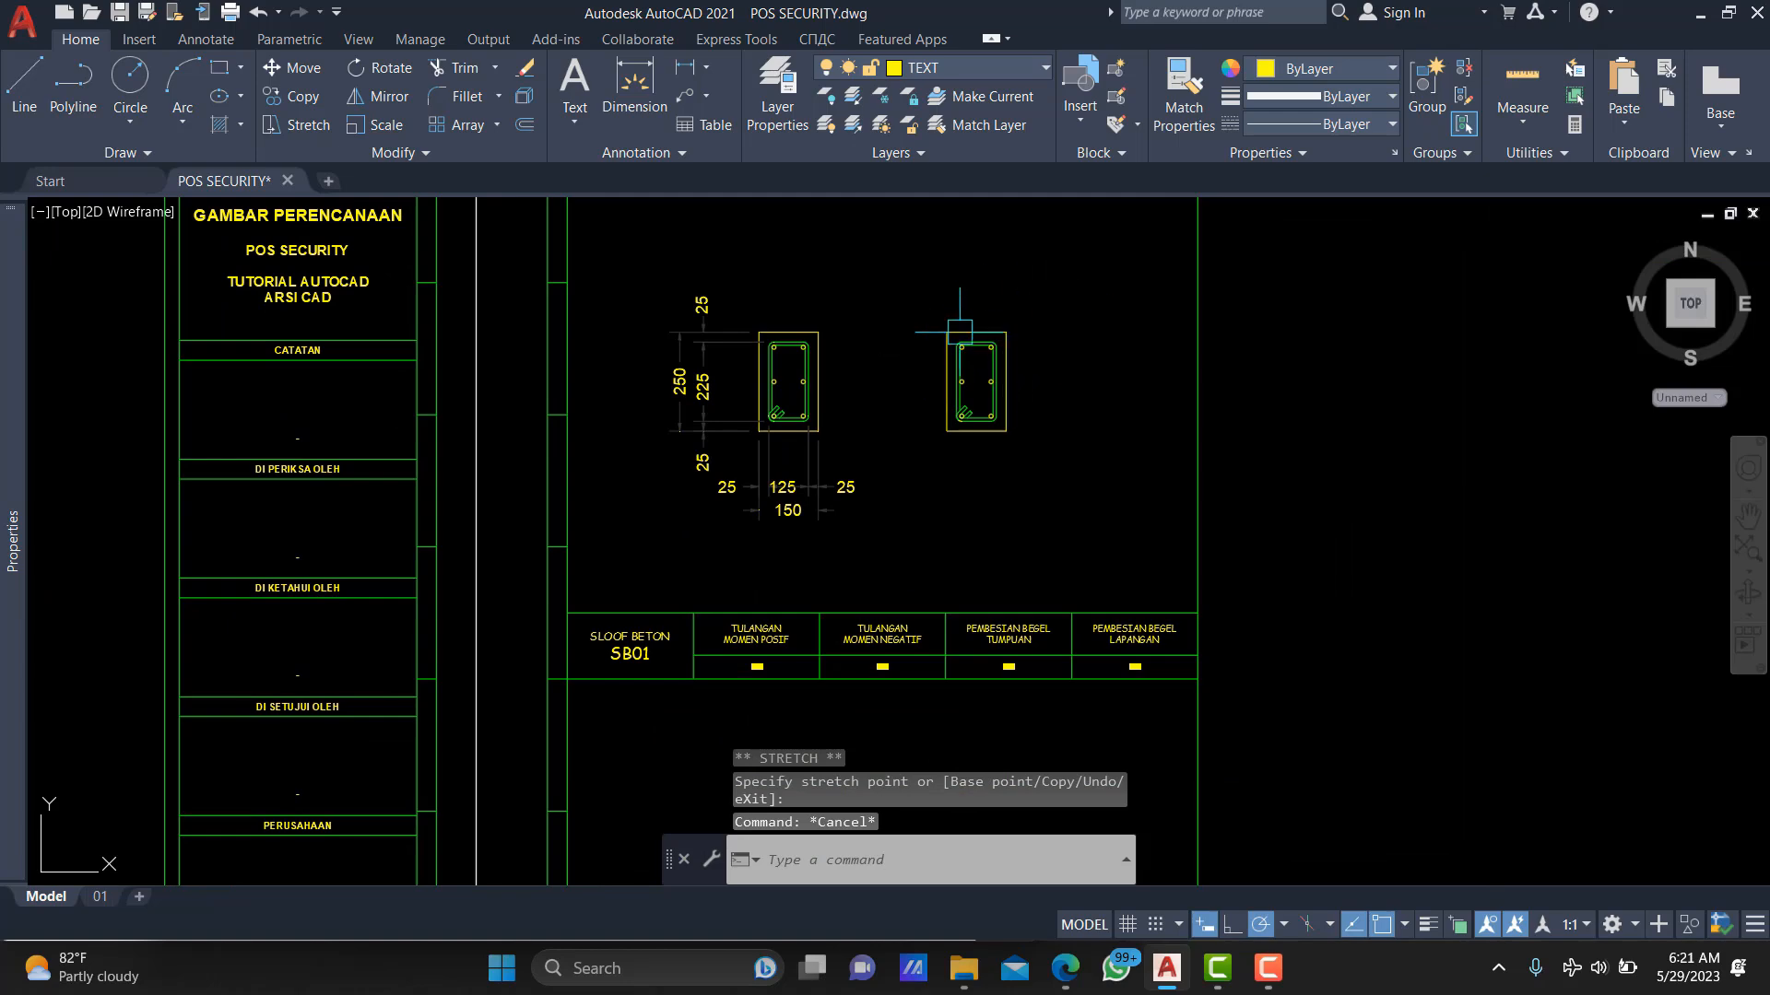
{"action": "type", "text": "le"}
{"action": "scroll", "coordinate": [863, 392], "scroll_direction": "up", "scroll_amount": 5}
{"action": "key", "text": "Return"}
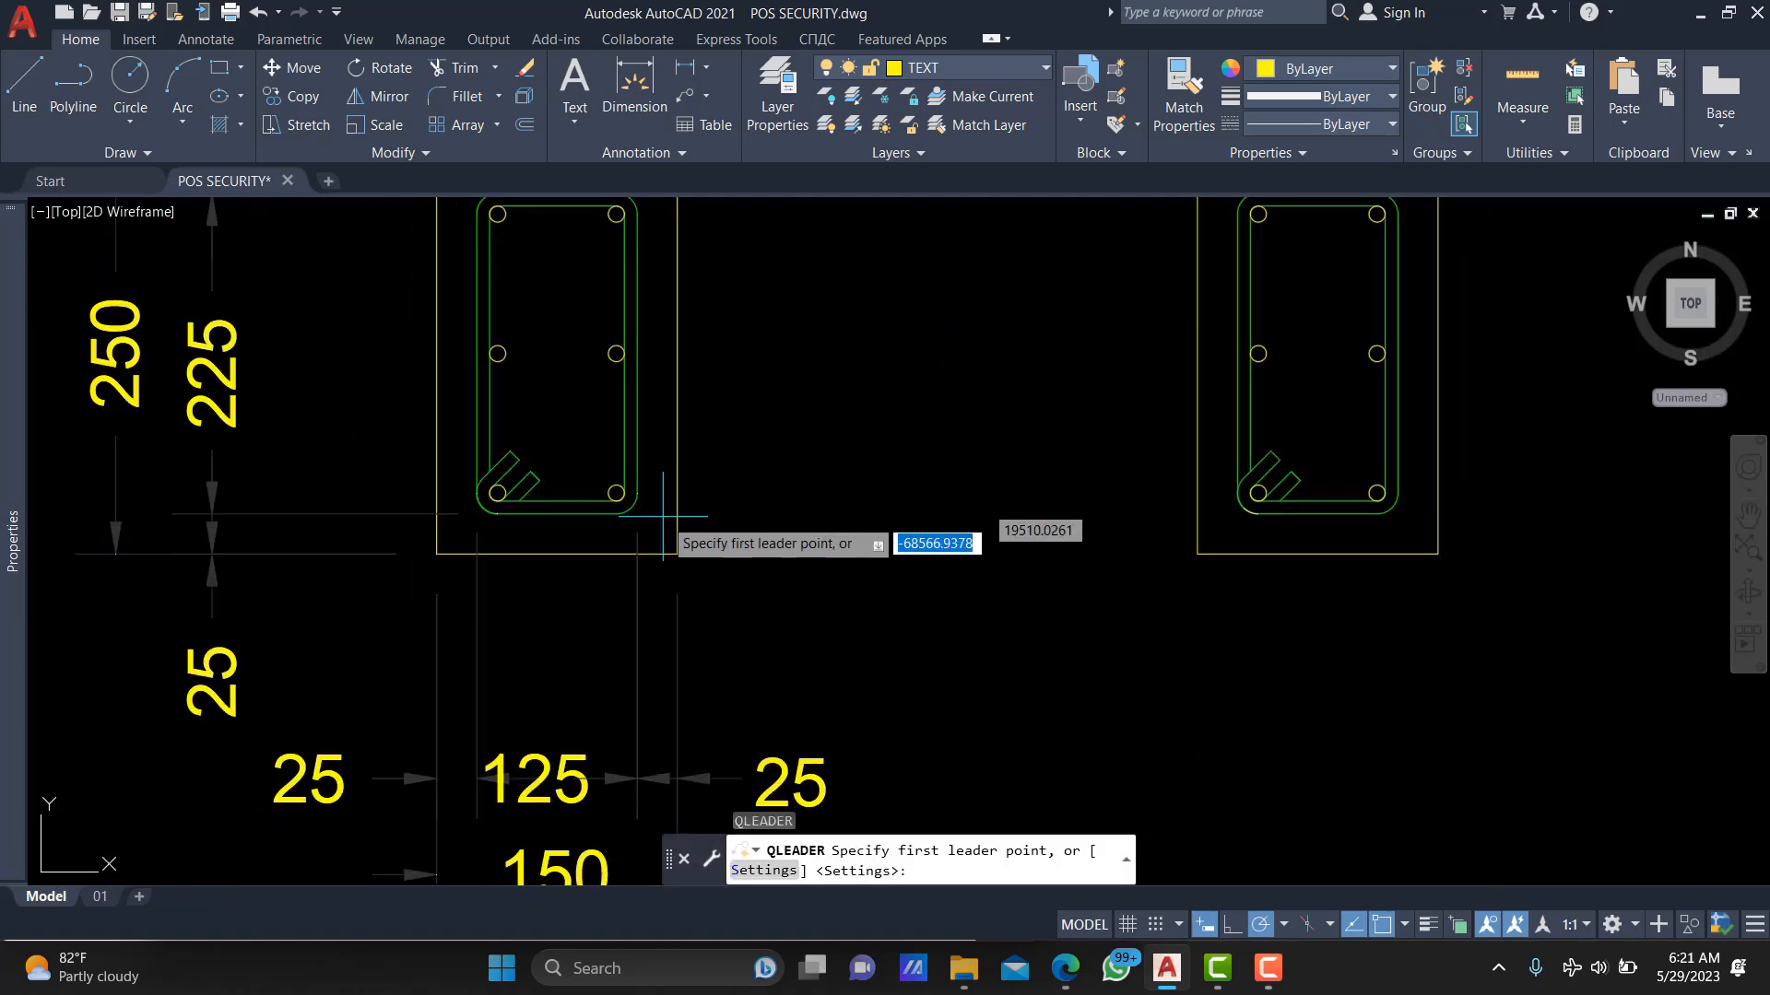
{"action": "scroll", "coordinate": [645, 475], "scroll_direction": "up", "scroll_amount": 3}
{"action": "left_click", "coordinate": [598, 411]}
{"action": "scroll", "coordinate": [645, 415], "scroll_direction": "down", "scroll_amount": 2}
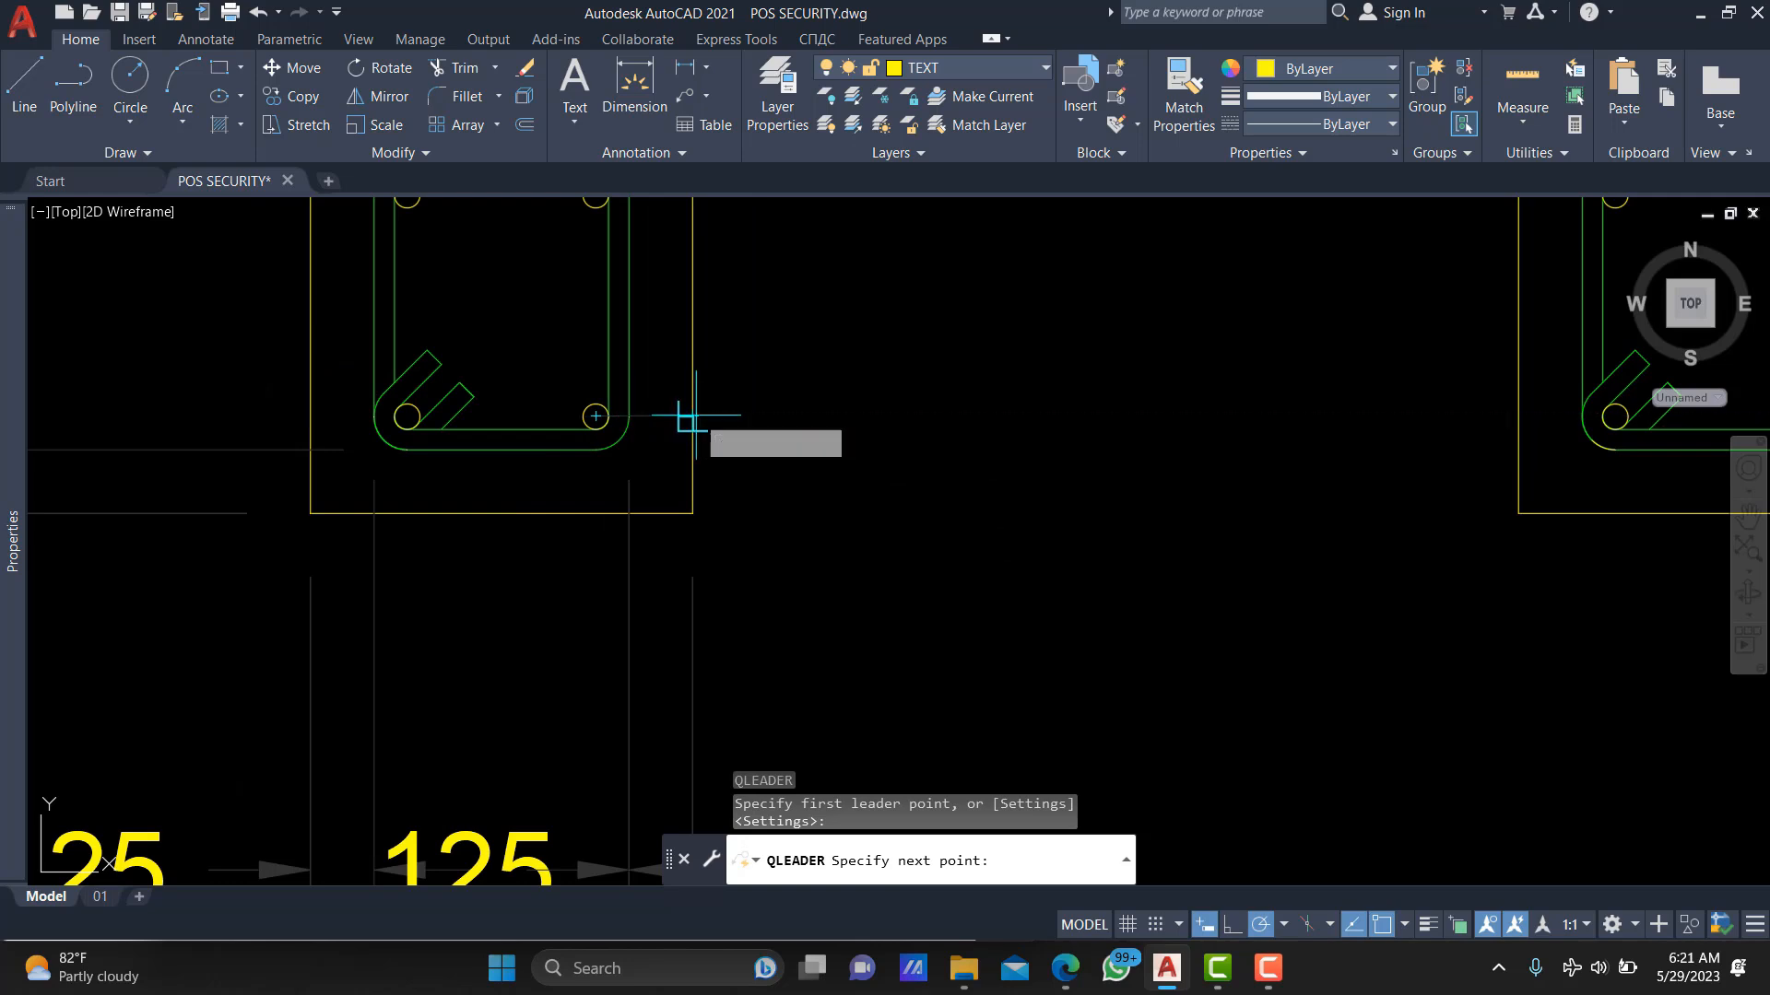
{"action": "left_click", "coordinate": [689, 417]}
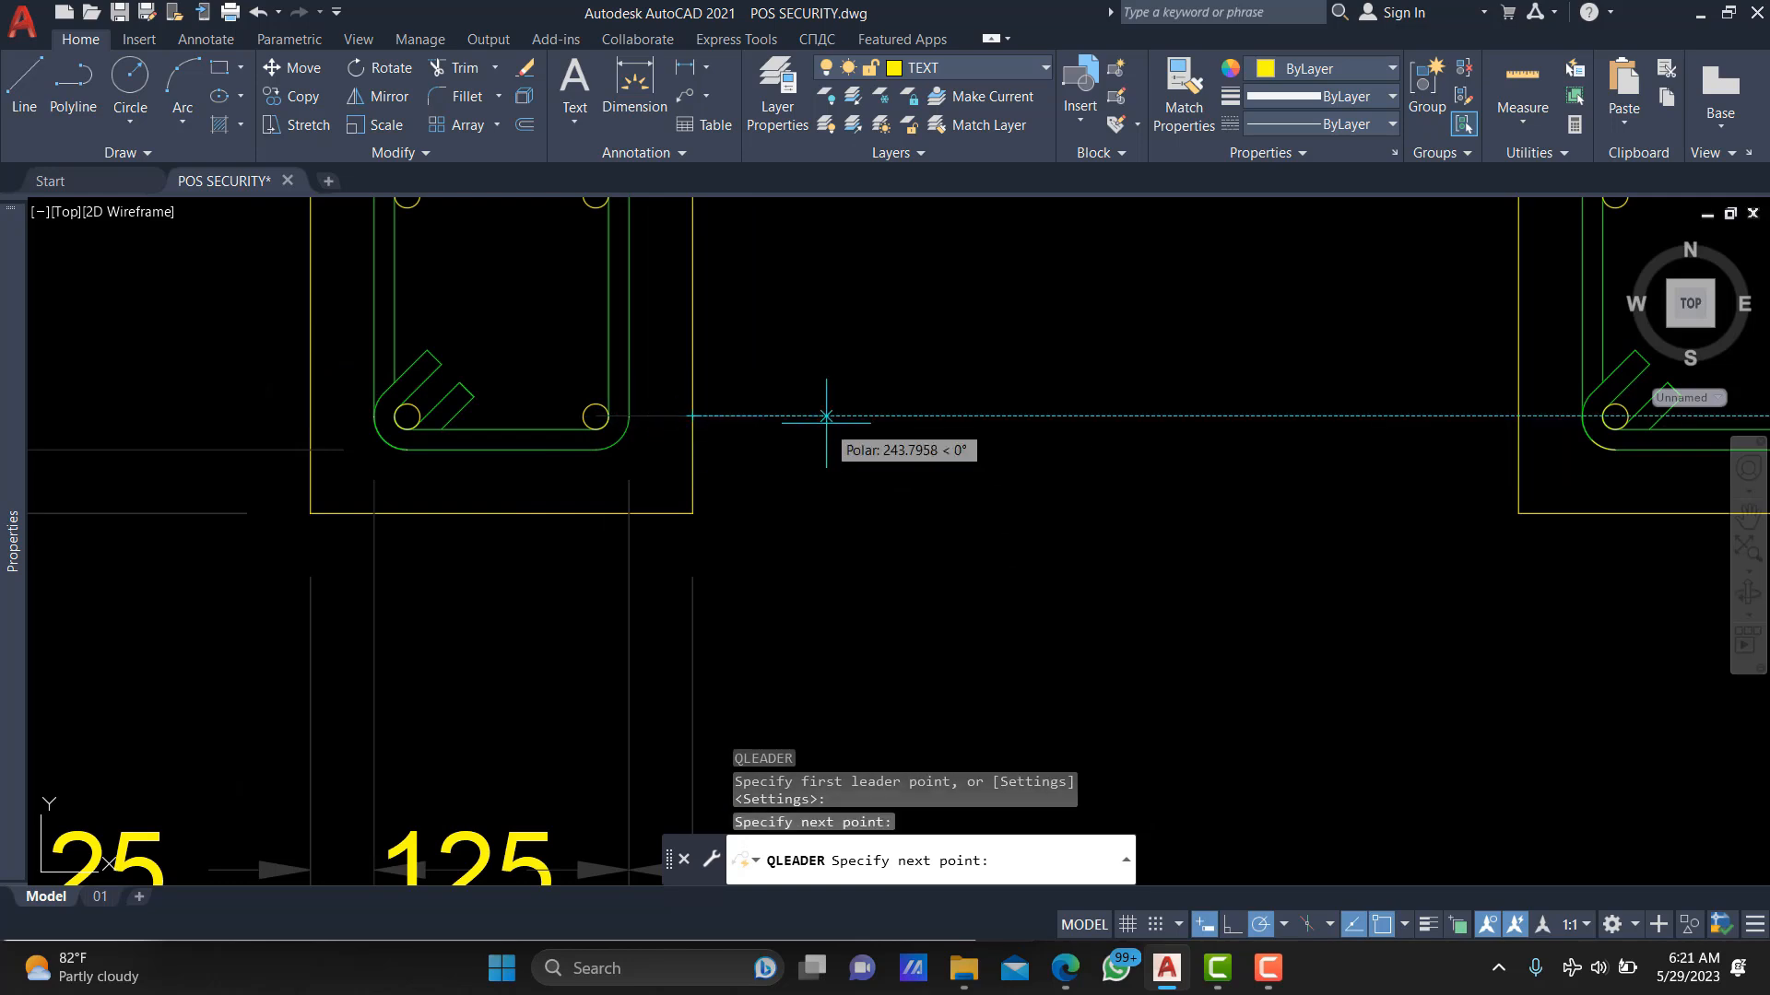
{"action": "scroll", "coordinate": [806, 424], "scroll_direction": "up", "scroll_amount": 2}
{"action": "key", "text": "Escape"}
{"action": "left_click", "coordinate": [604, 412]}
{"action": "key", "text": "Delete"}
Draw a quick leader from the left section's lower-right bar, 350 long at 45° with a 70 horizontal landing and default text width.
{"action": "type", "text": "le"}
{"action": "scroll", "coordinate": [474, 411], "scroll_direction": "down", "scroll_amount": 2}
{"action": "key", "text": "Return"}
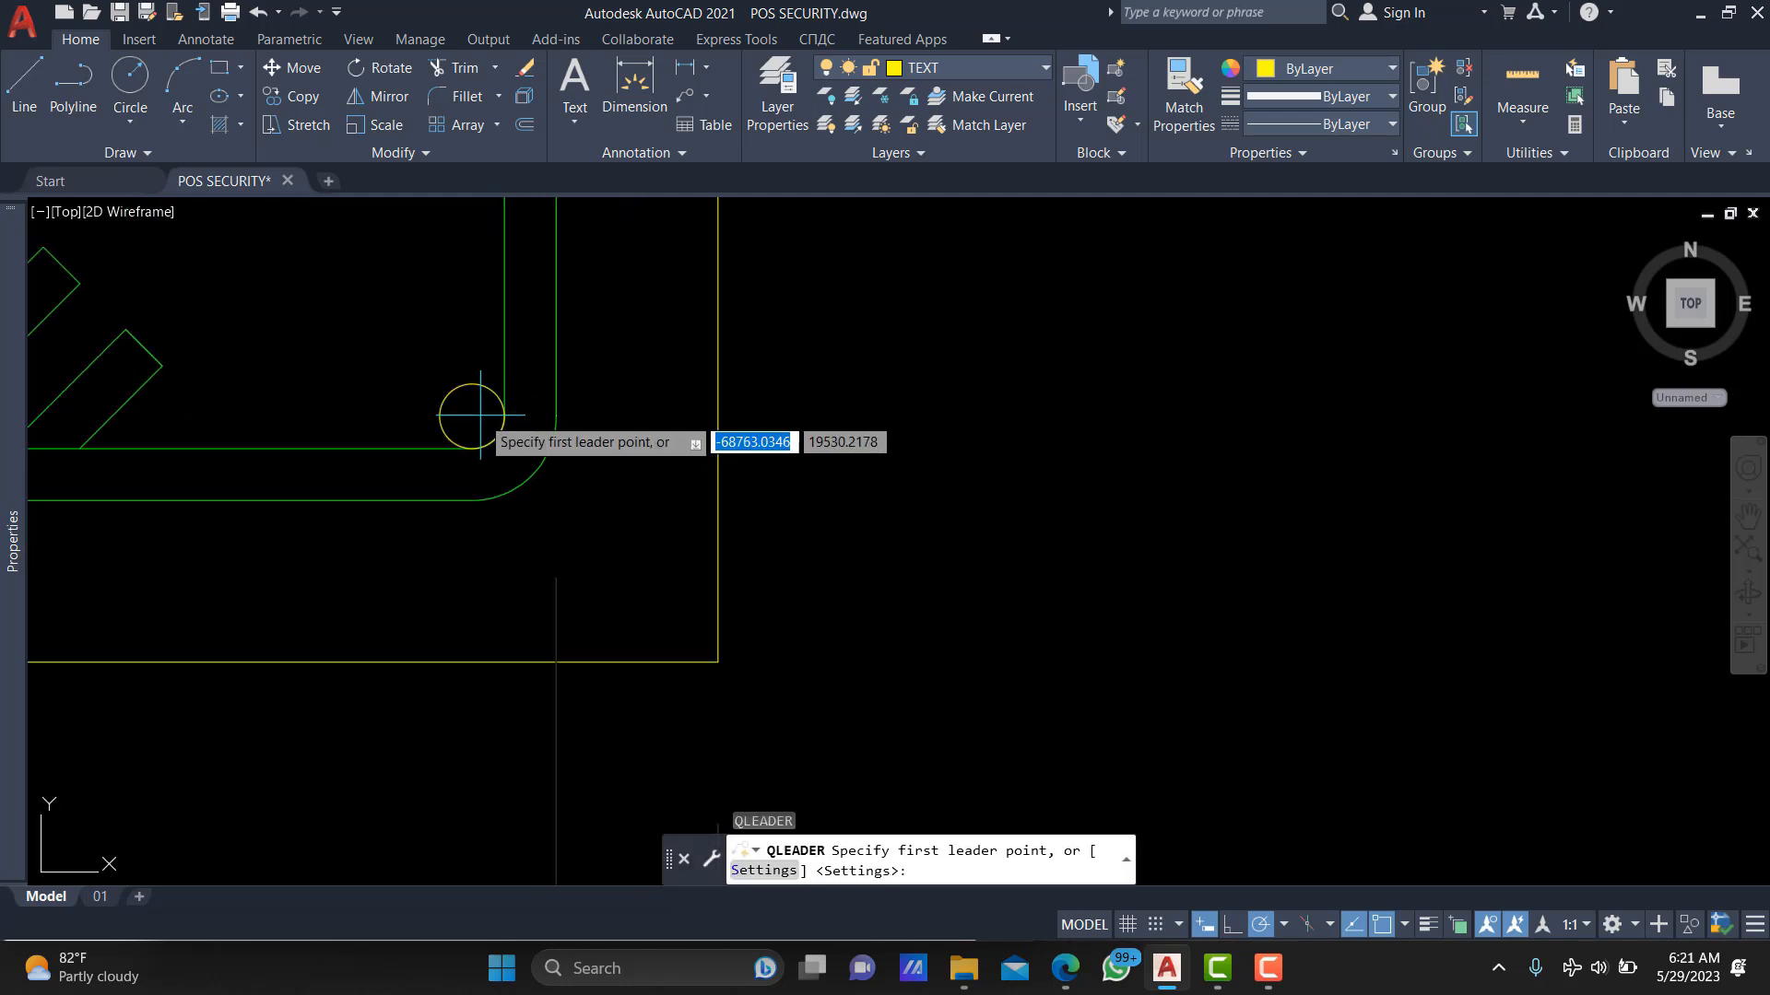
{"action": "left_click", "coordinate": [477, 417]}
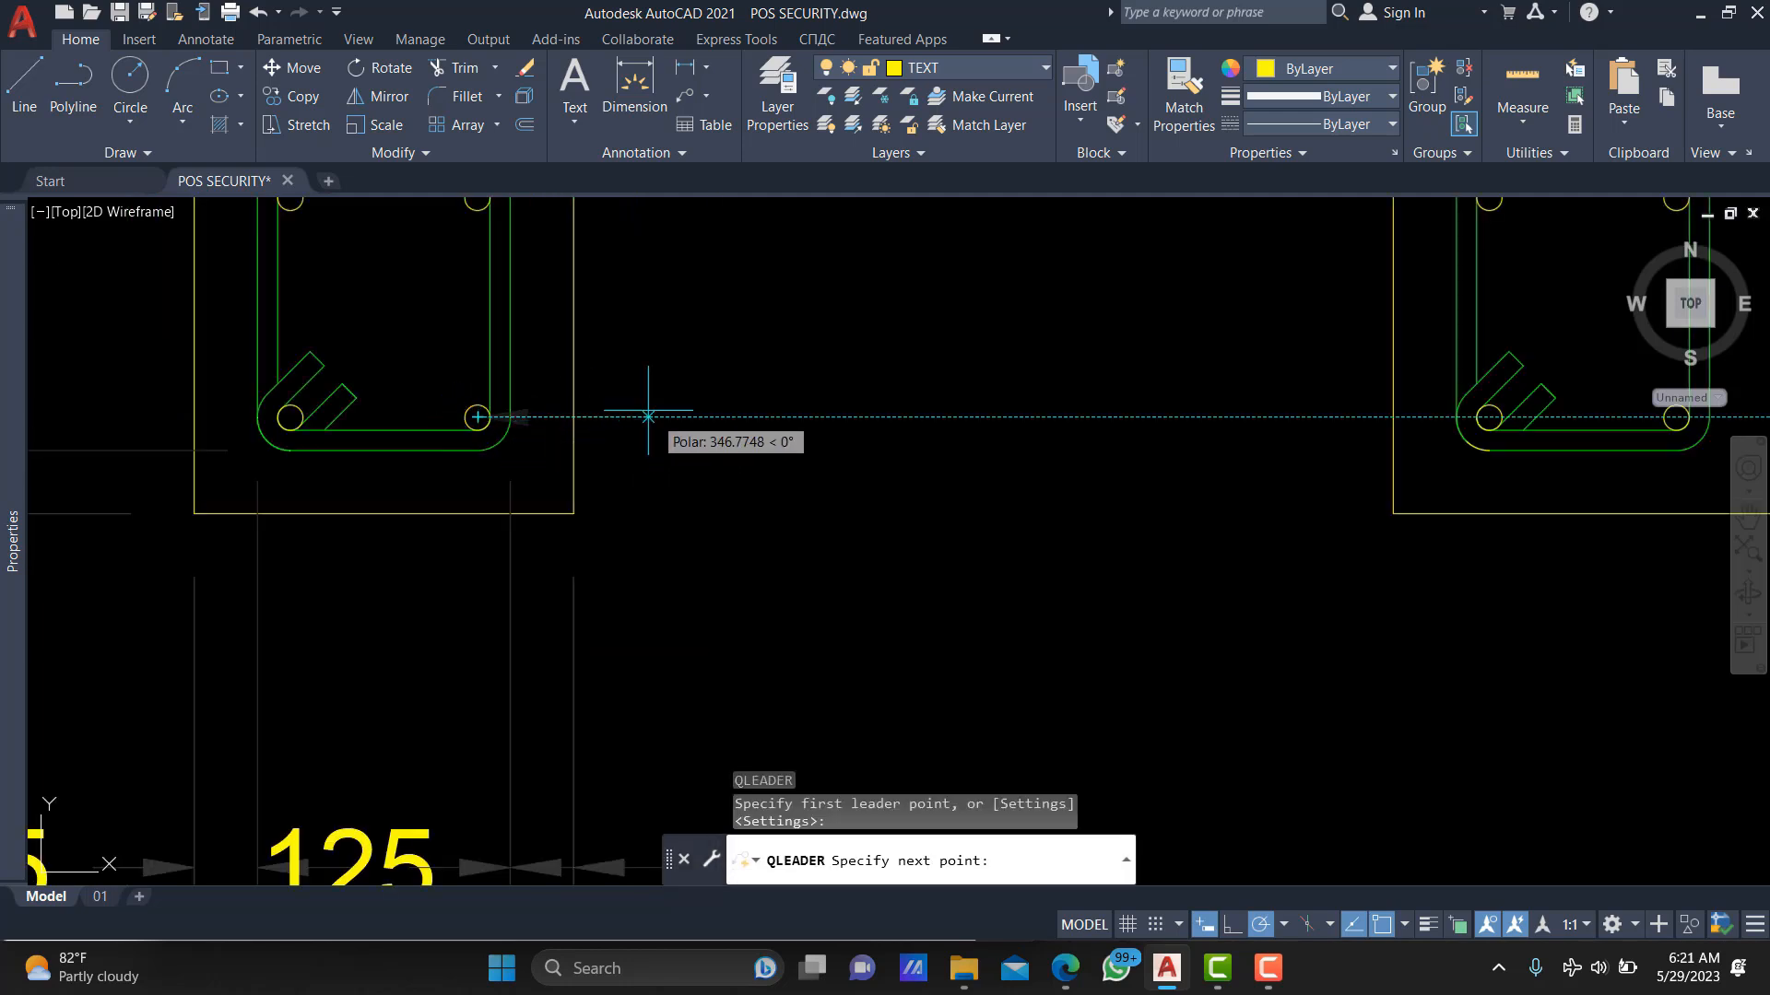
{"action": "scroll", "coordinate": [503, 316], "scroll_direction": "up", "scroll_amount": 2}
{"action": "middle_click_drag", "start_coordinate": [657, 277], "coordinate": [606, 442]}
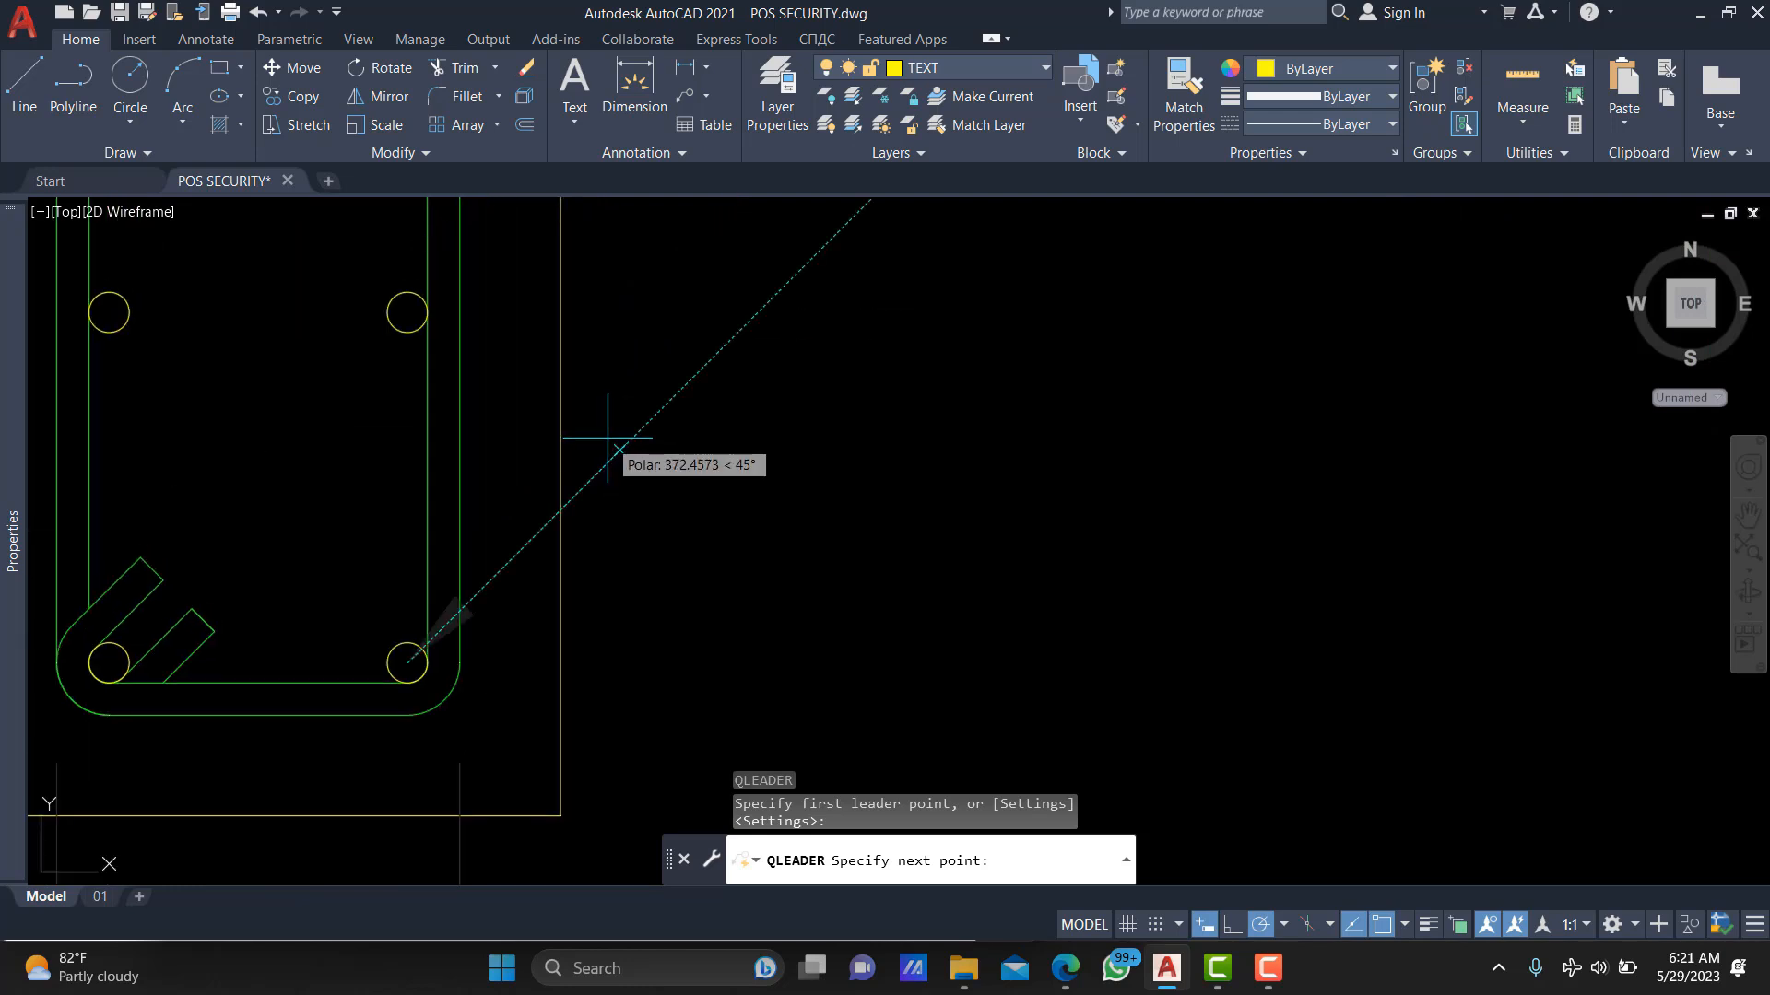
{"action": "key", "text": "Return"}
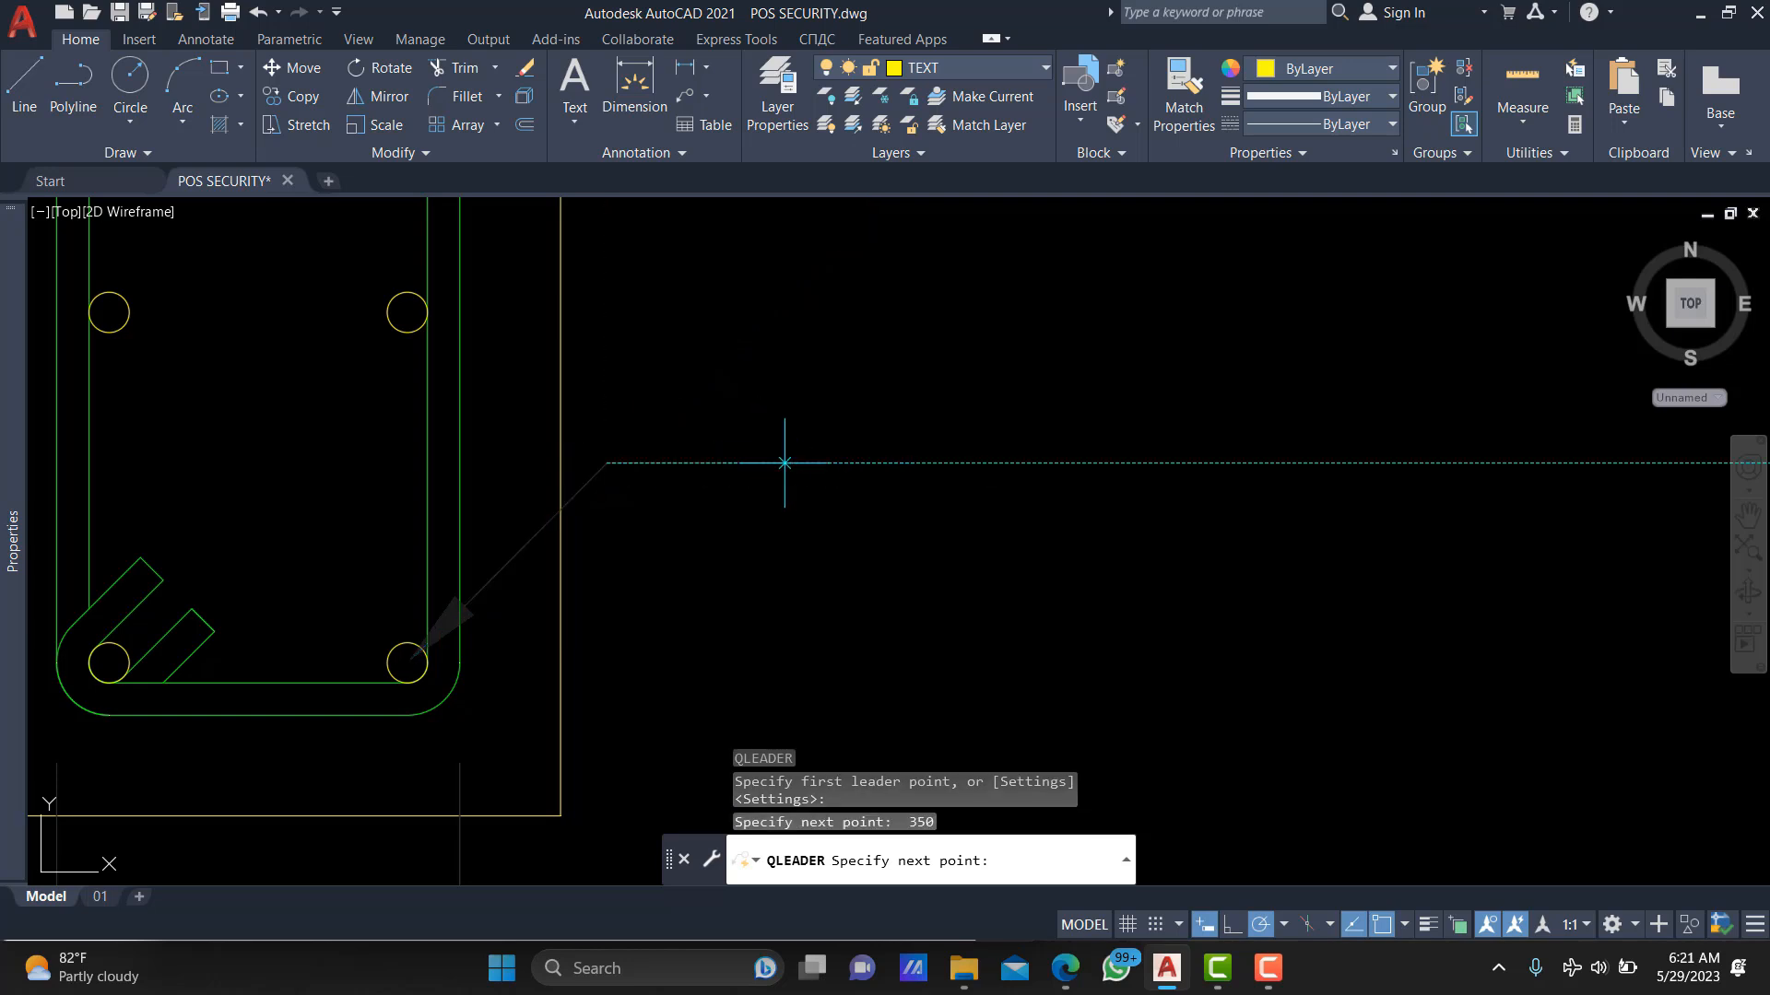
{"action": "key", "text": "Return"}
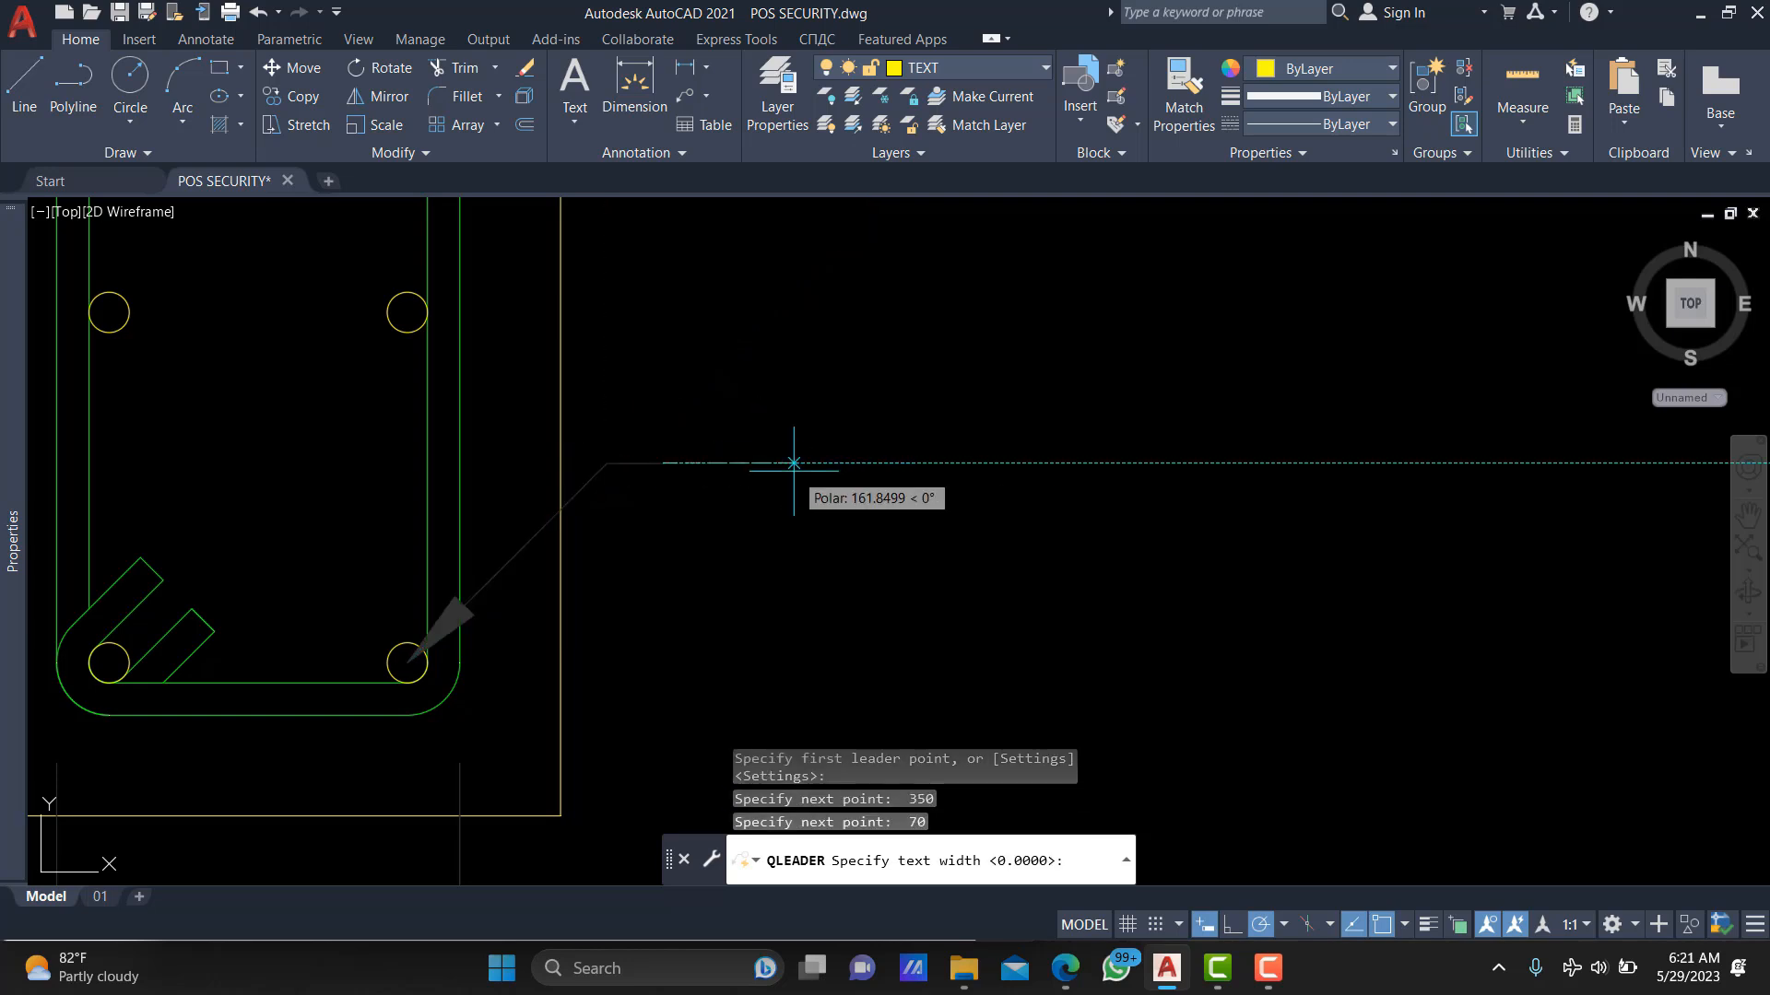
{"action": "key", "text": "Return"}
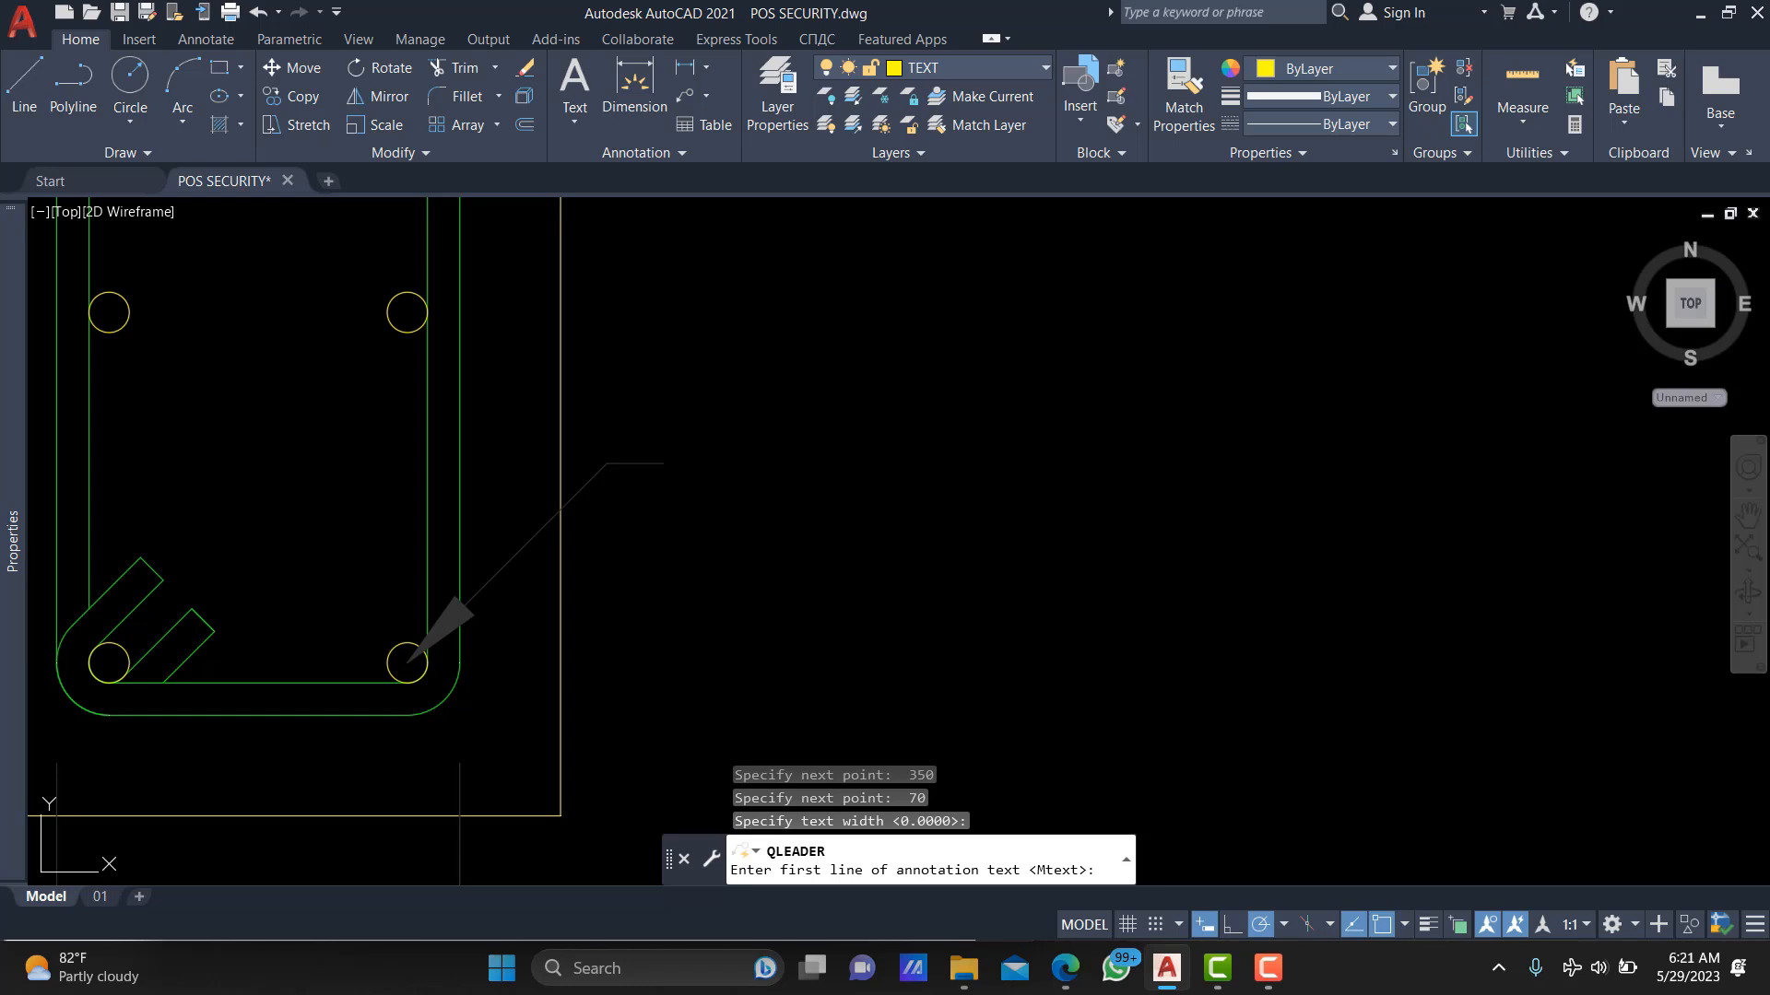
{"action": "key", "text": "Return"}
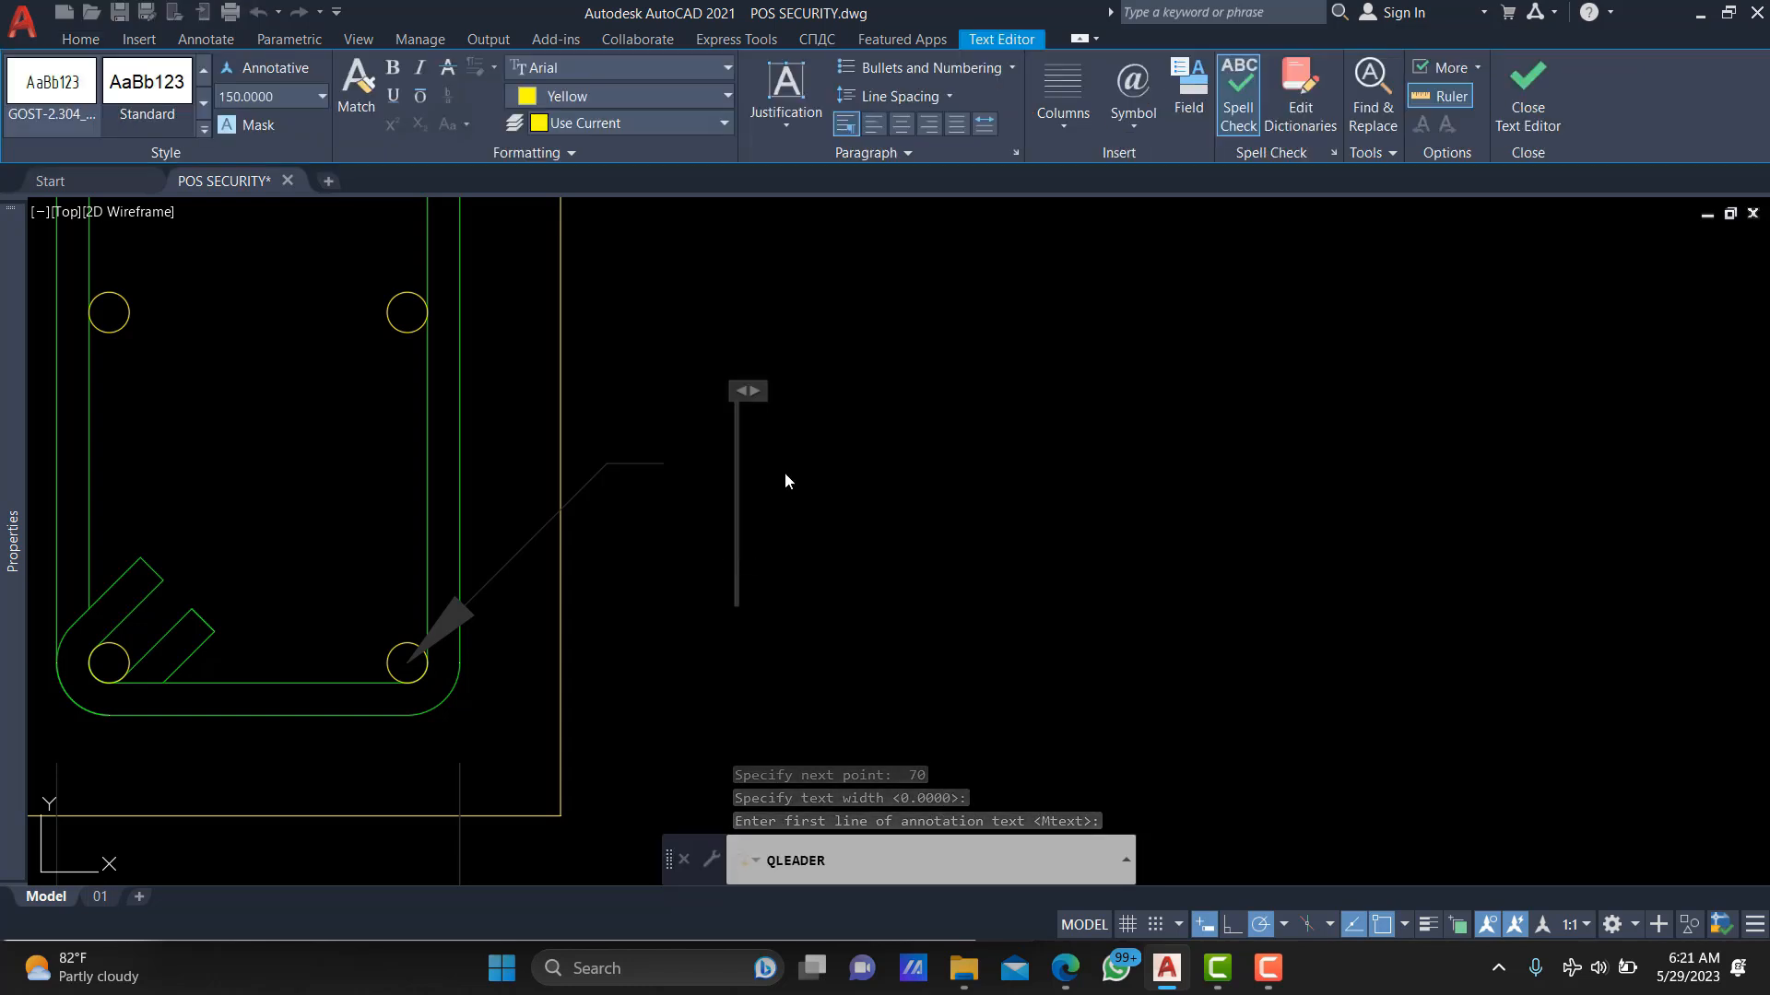
Enter 2D10 as the leader's annotation text.
{"action": "type", "text": "D"}
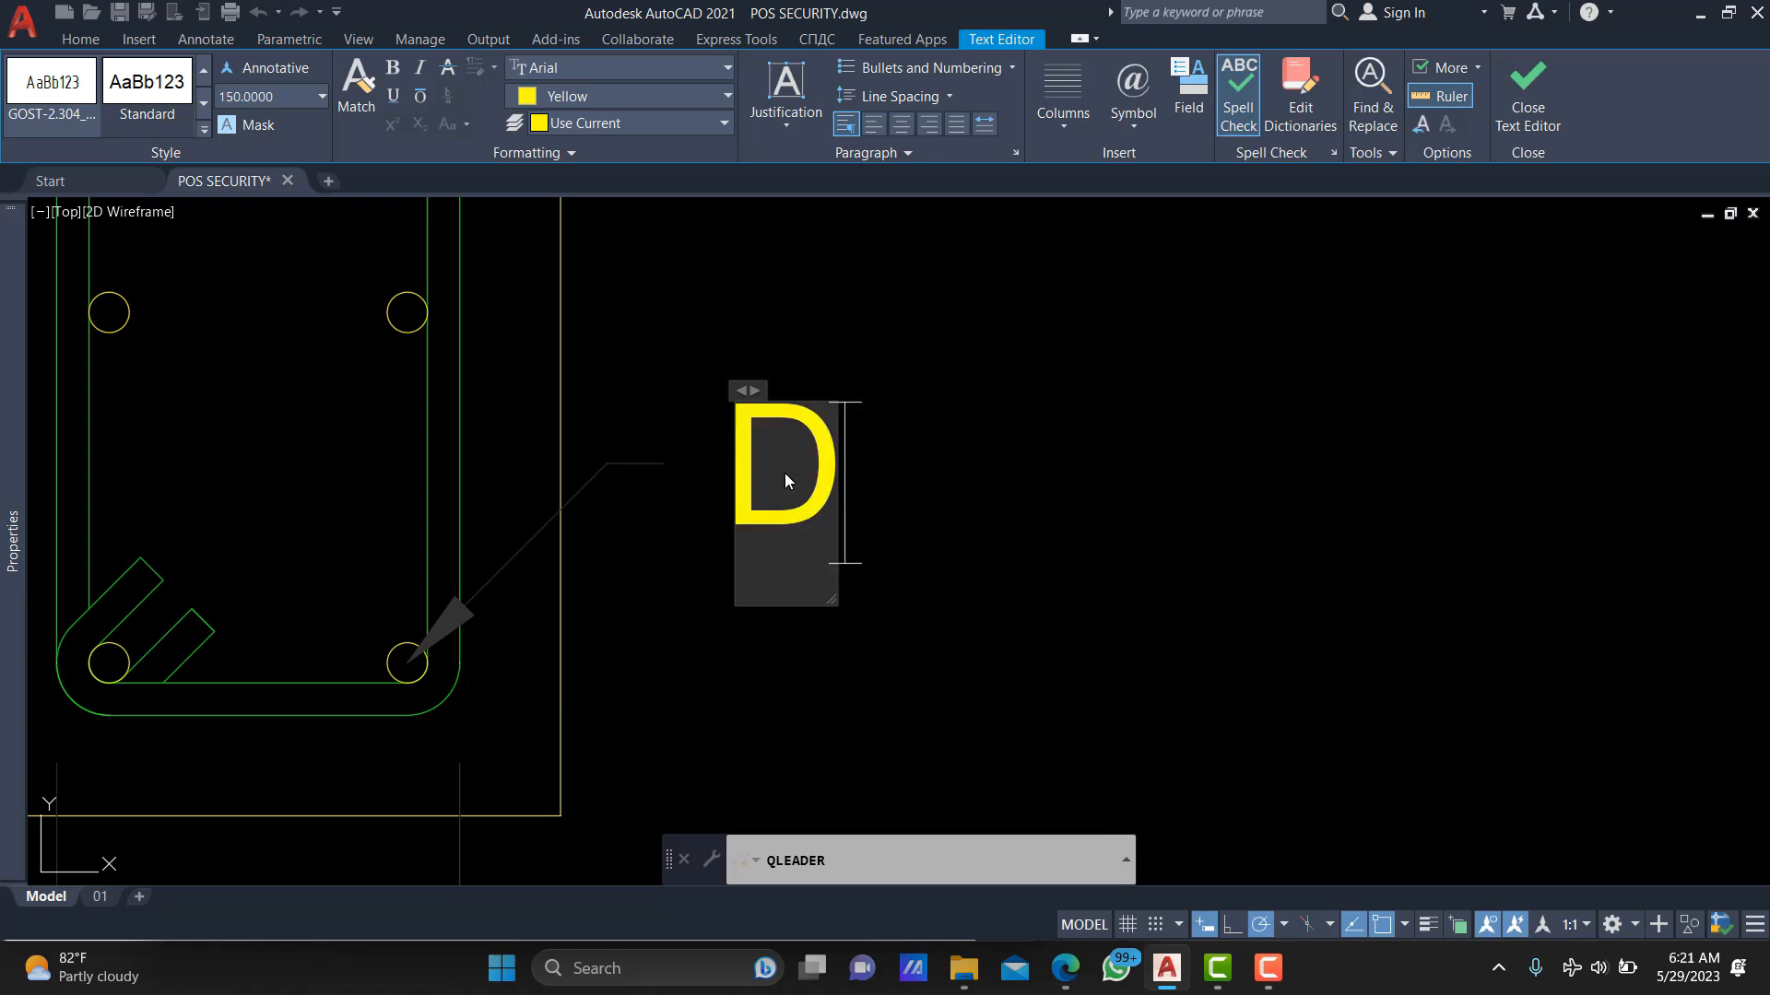
{"action": "key", "text": "BackSpace"}
{"action": "type", "text": "%%c"}
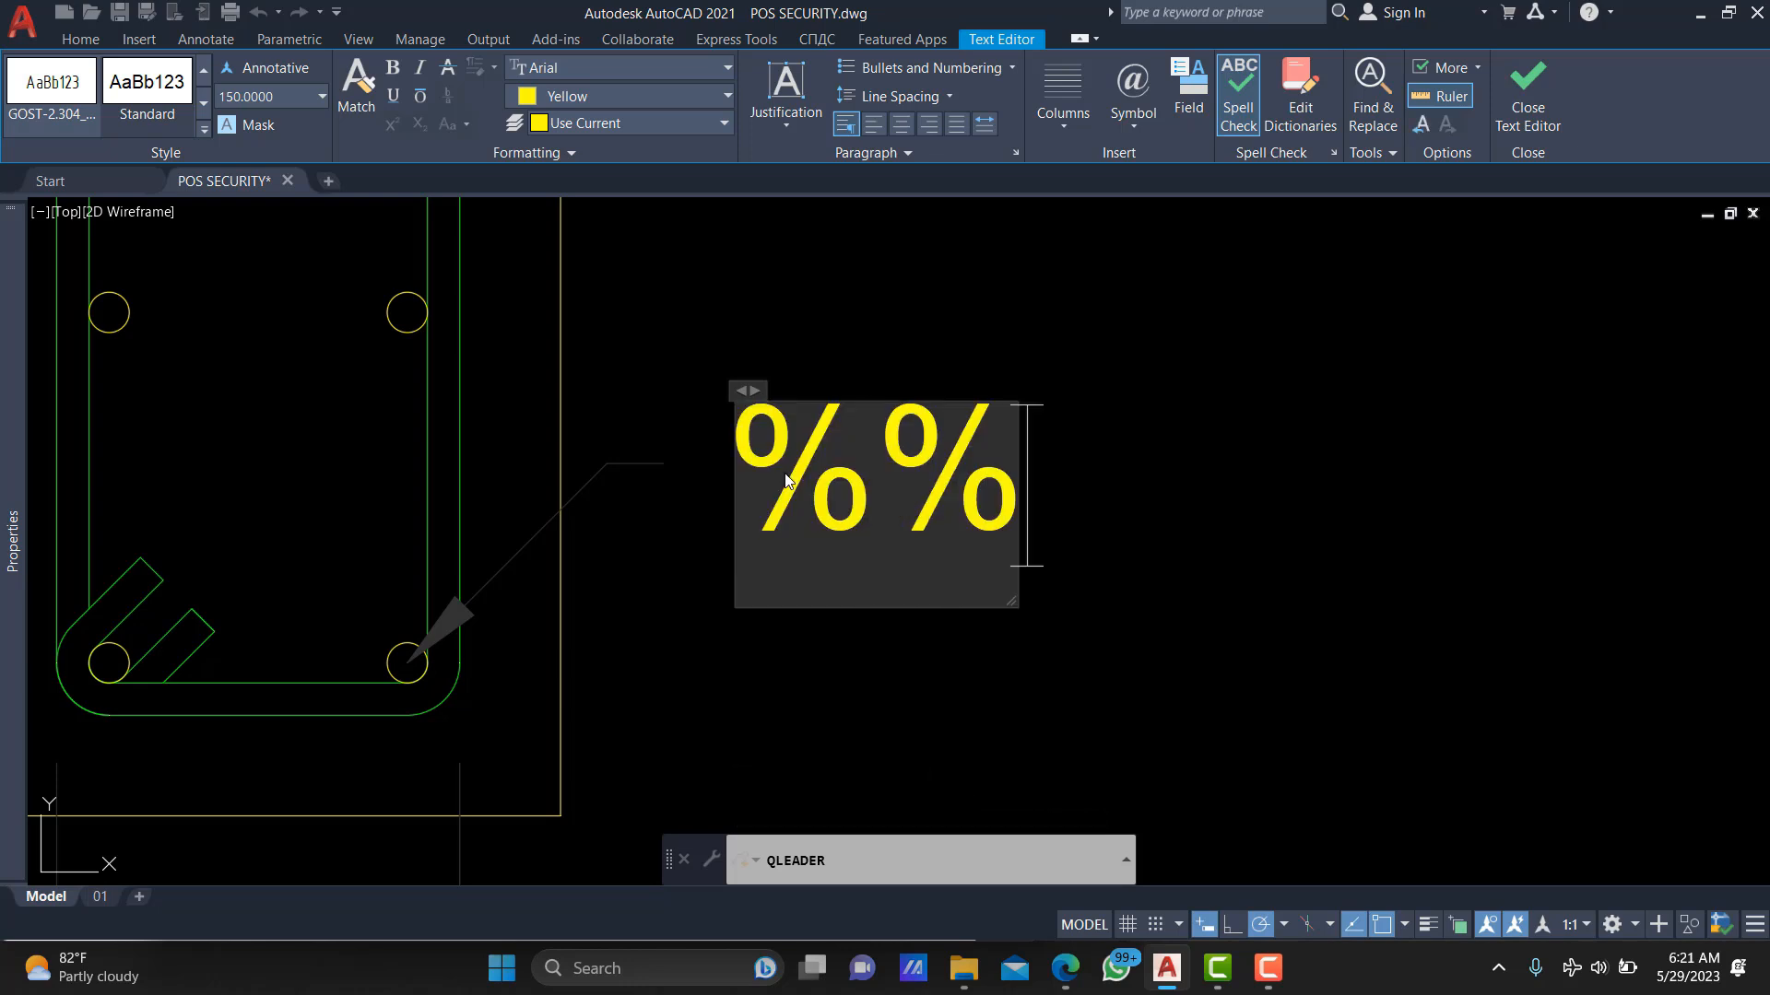
{"action": "key", "text": "BackSpace"}
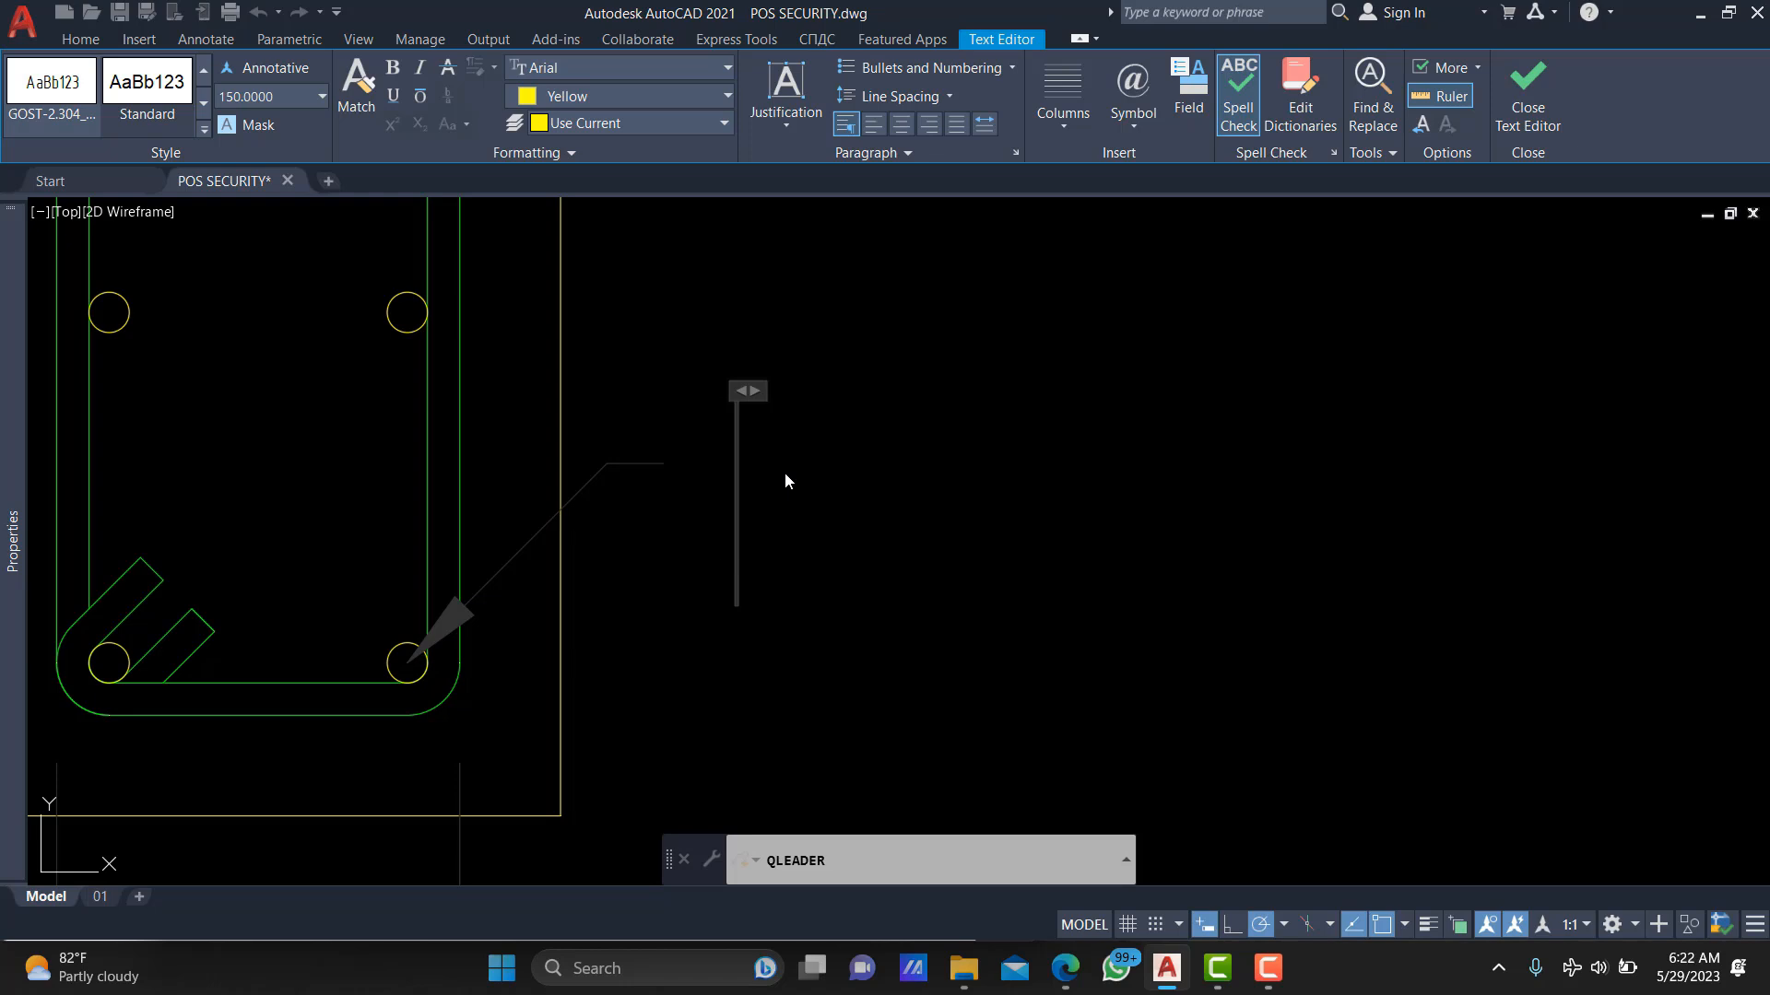
{"action": "type", "text": "D"}
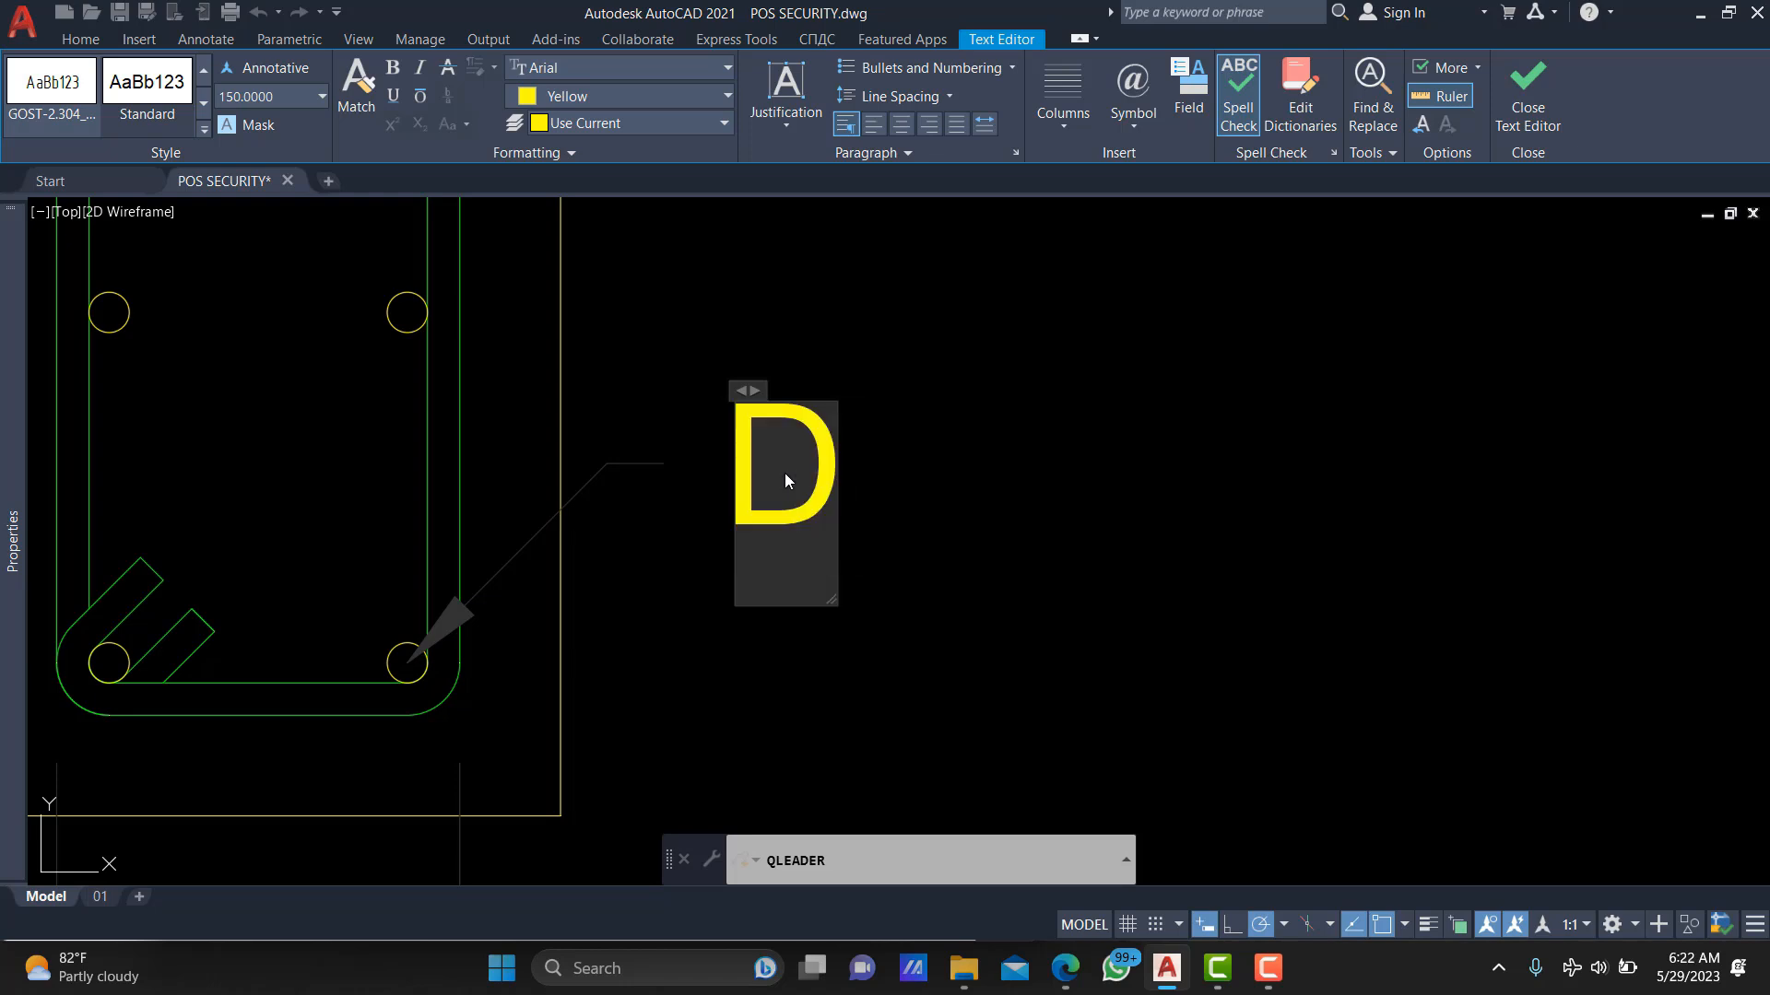
{"action": "type", "text": "10 -"}
{"action": "key", "text": "BackSpace"}
{"action": "key", "text": "BackSpace"}
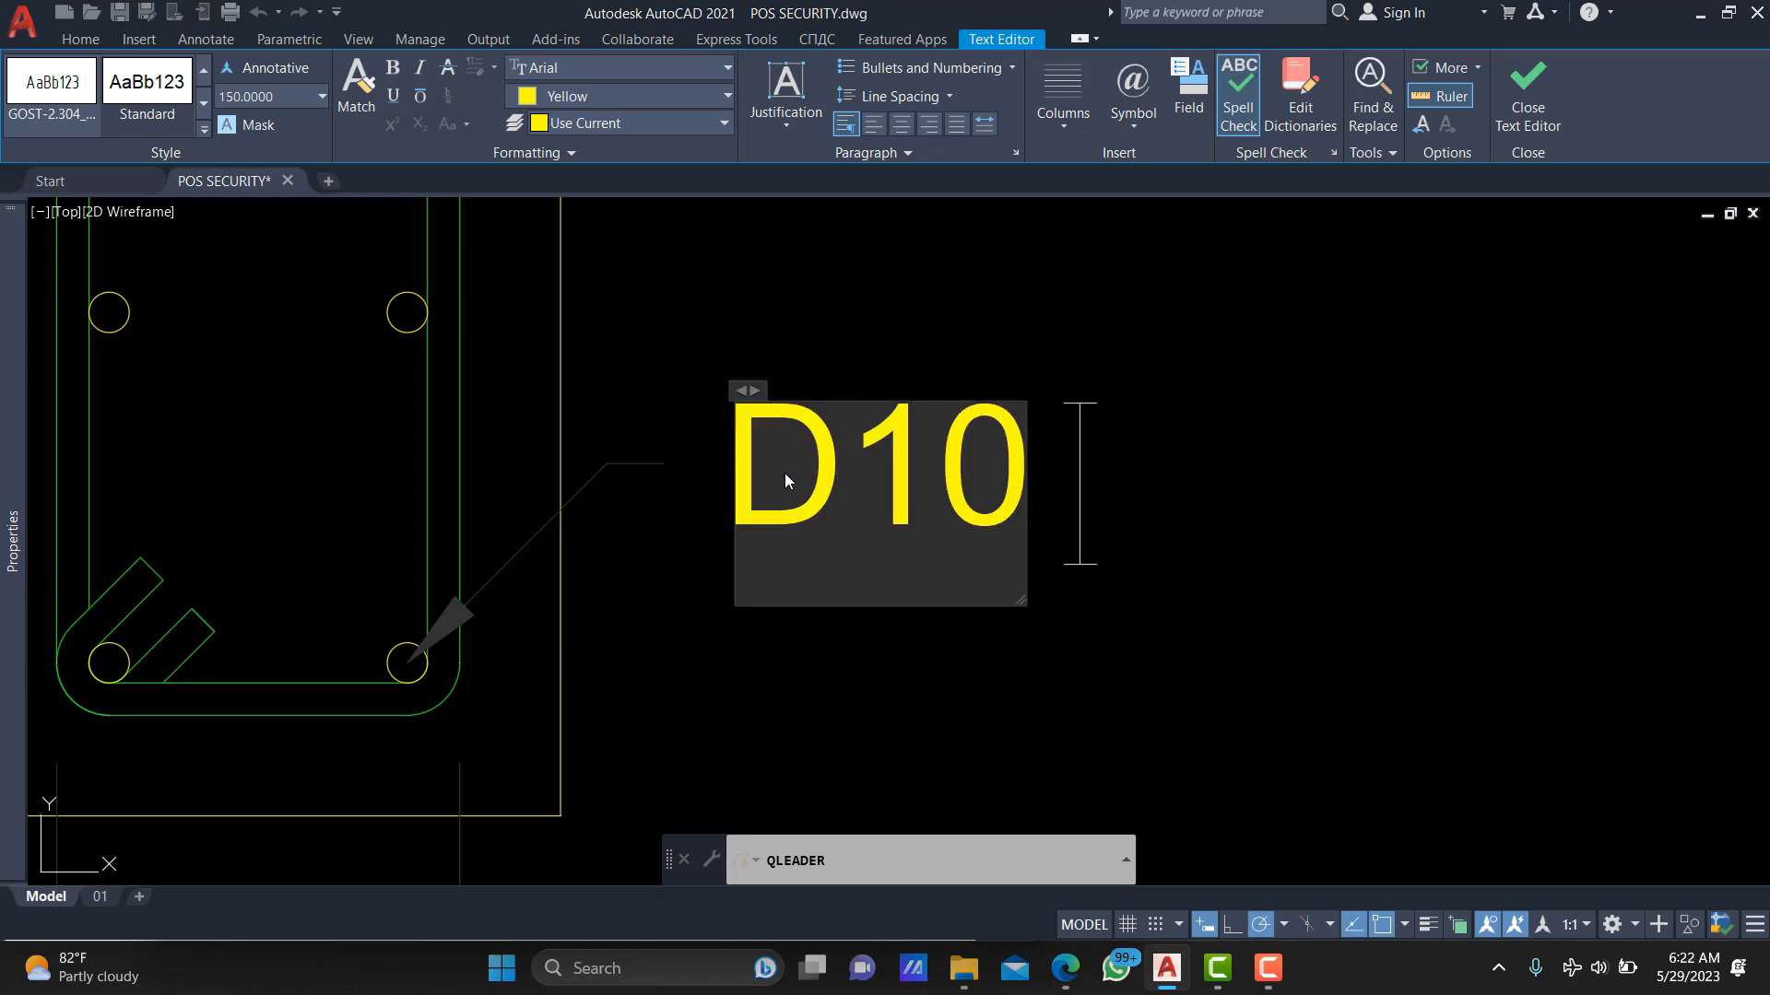
{"action": "left_click", "coordinate": [756, 472]}
{"action": "type", "text": "2"}
{"action": "left_click", "coordinate": [859, 336]}
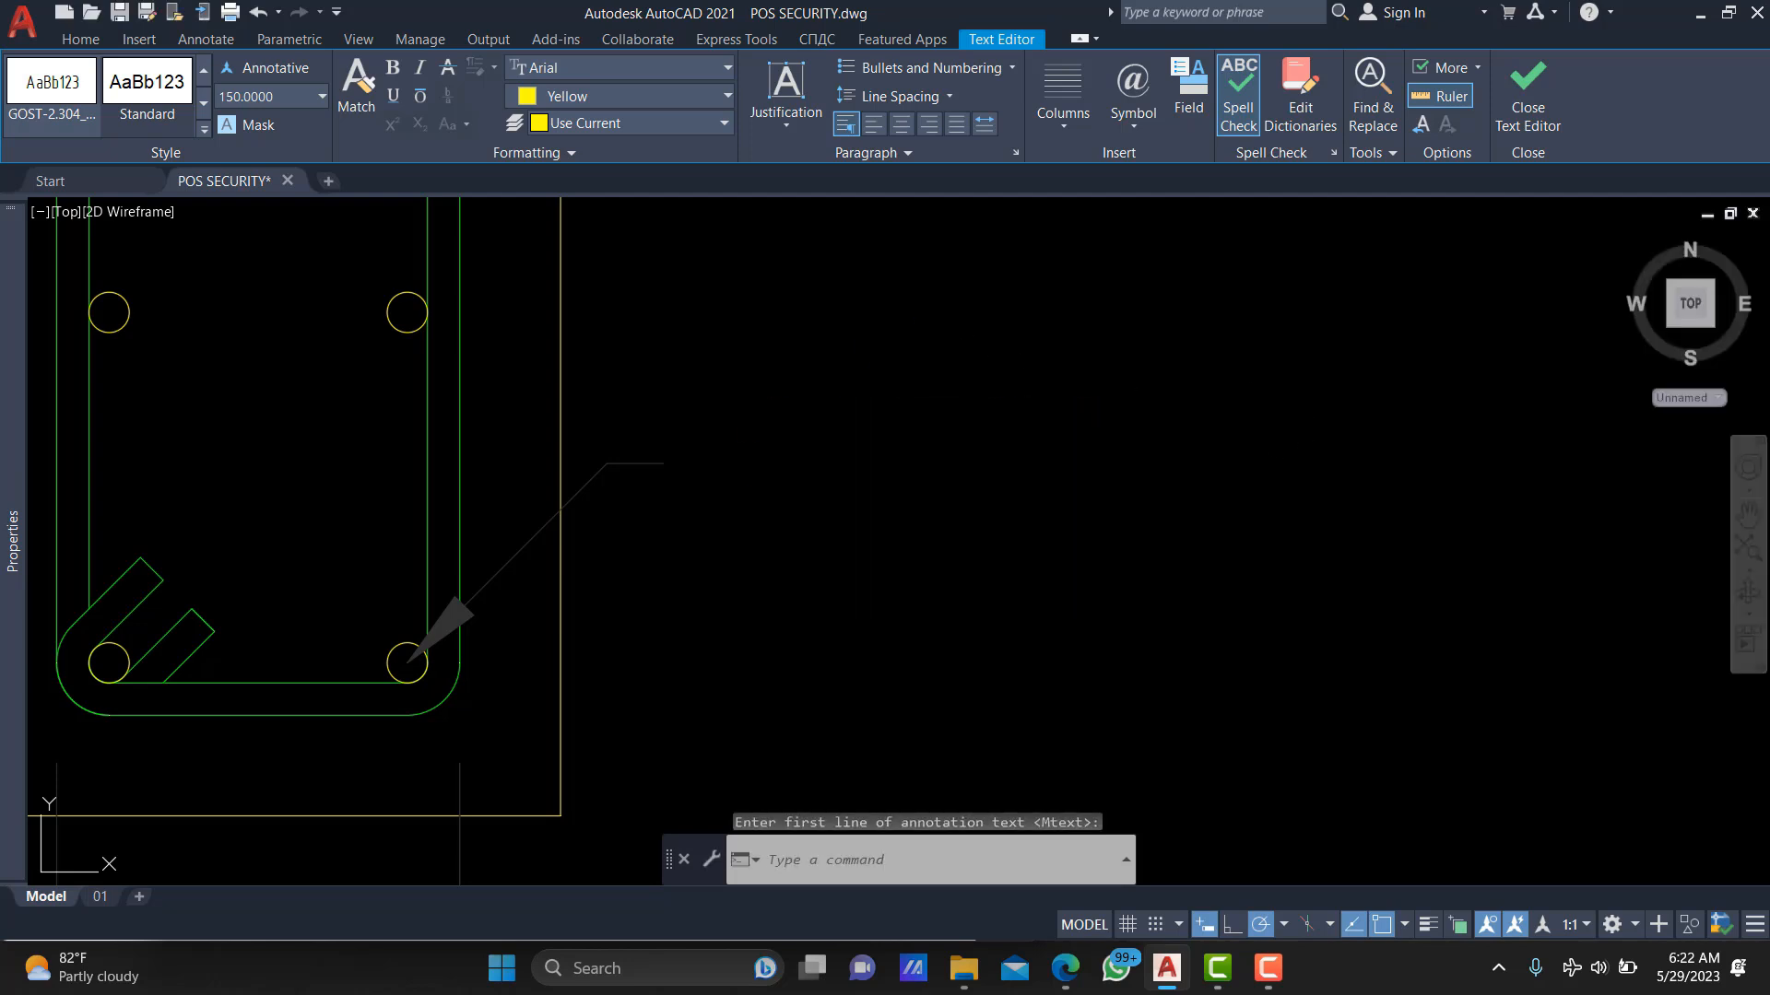
Insert a space in the leader's annotation text so that it reads 2 D10.
{"action": "scroll", "coordinate": [814, 399], "scroll_direction": "down", "scroll_amount": 2}
{"action": "middle_click_drag", "start_coordinate": [788, 417], "coordinate": [948, 429]}
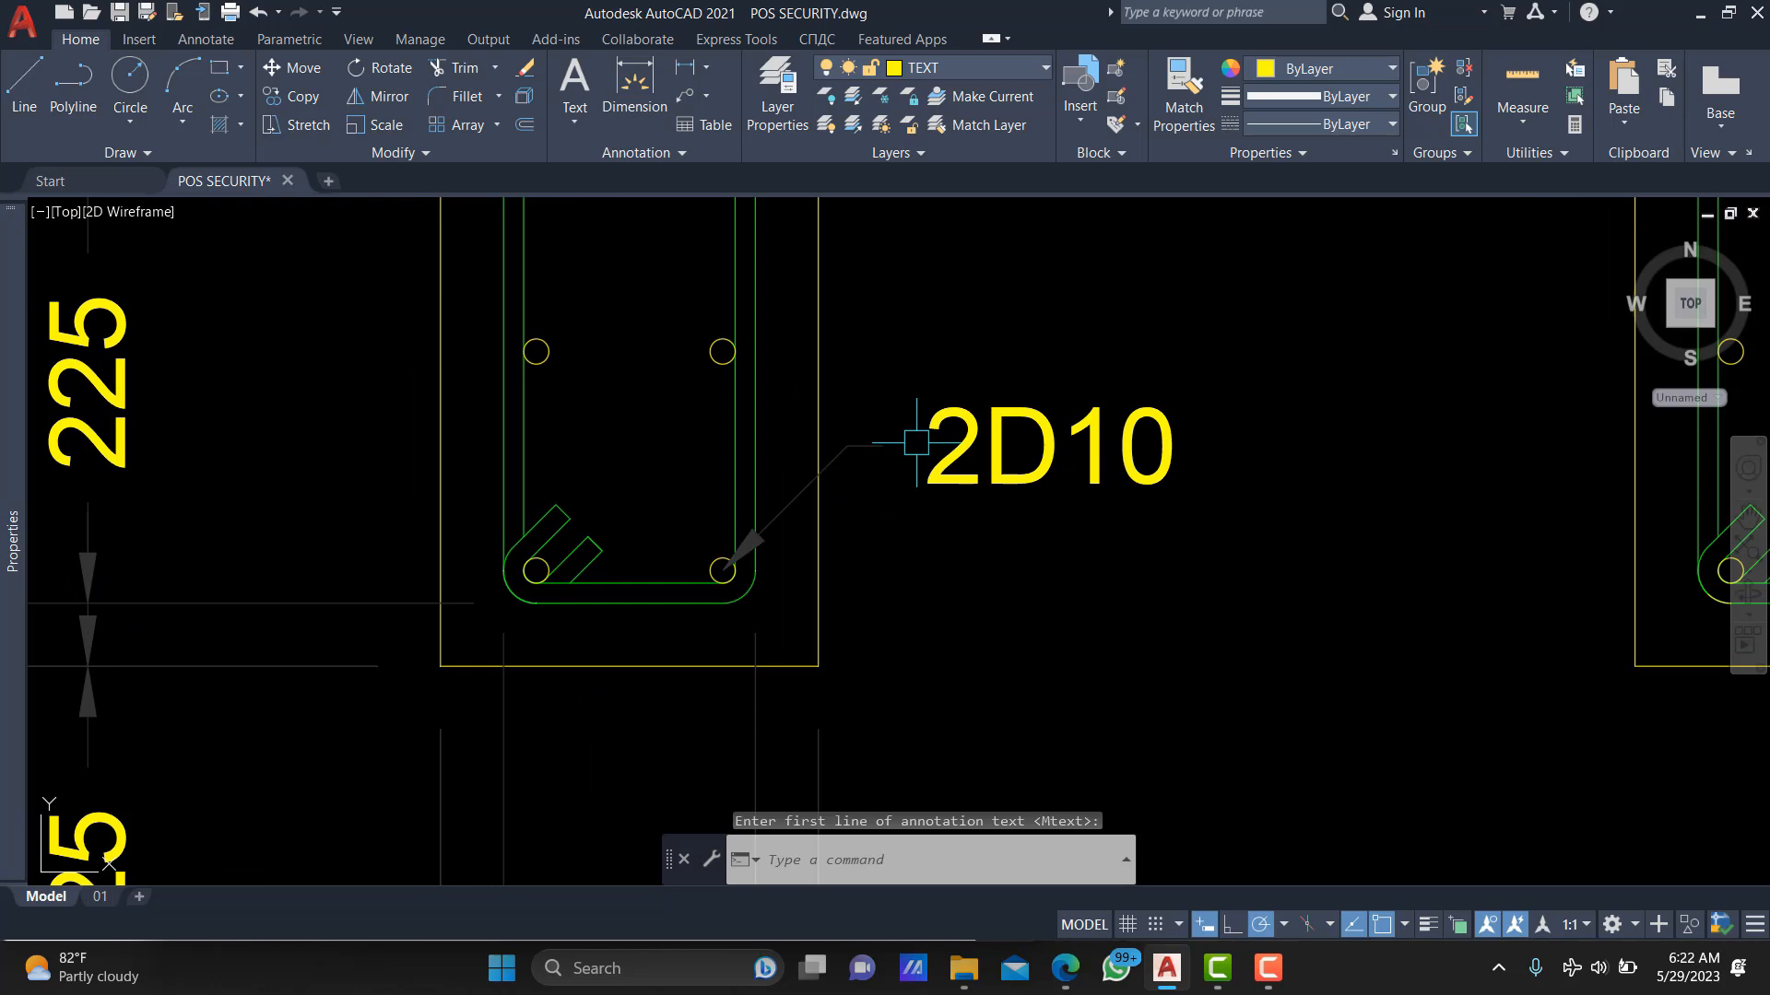
{"action": "double_click", "coordinate": [1000, 457]}
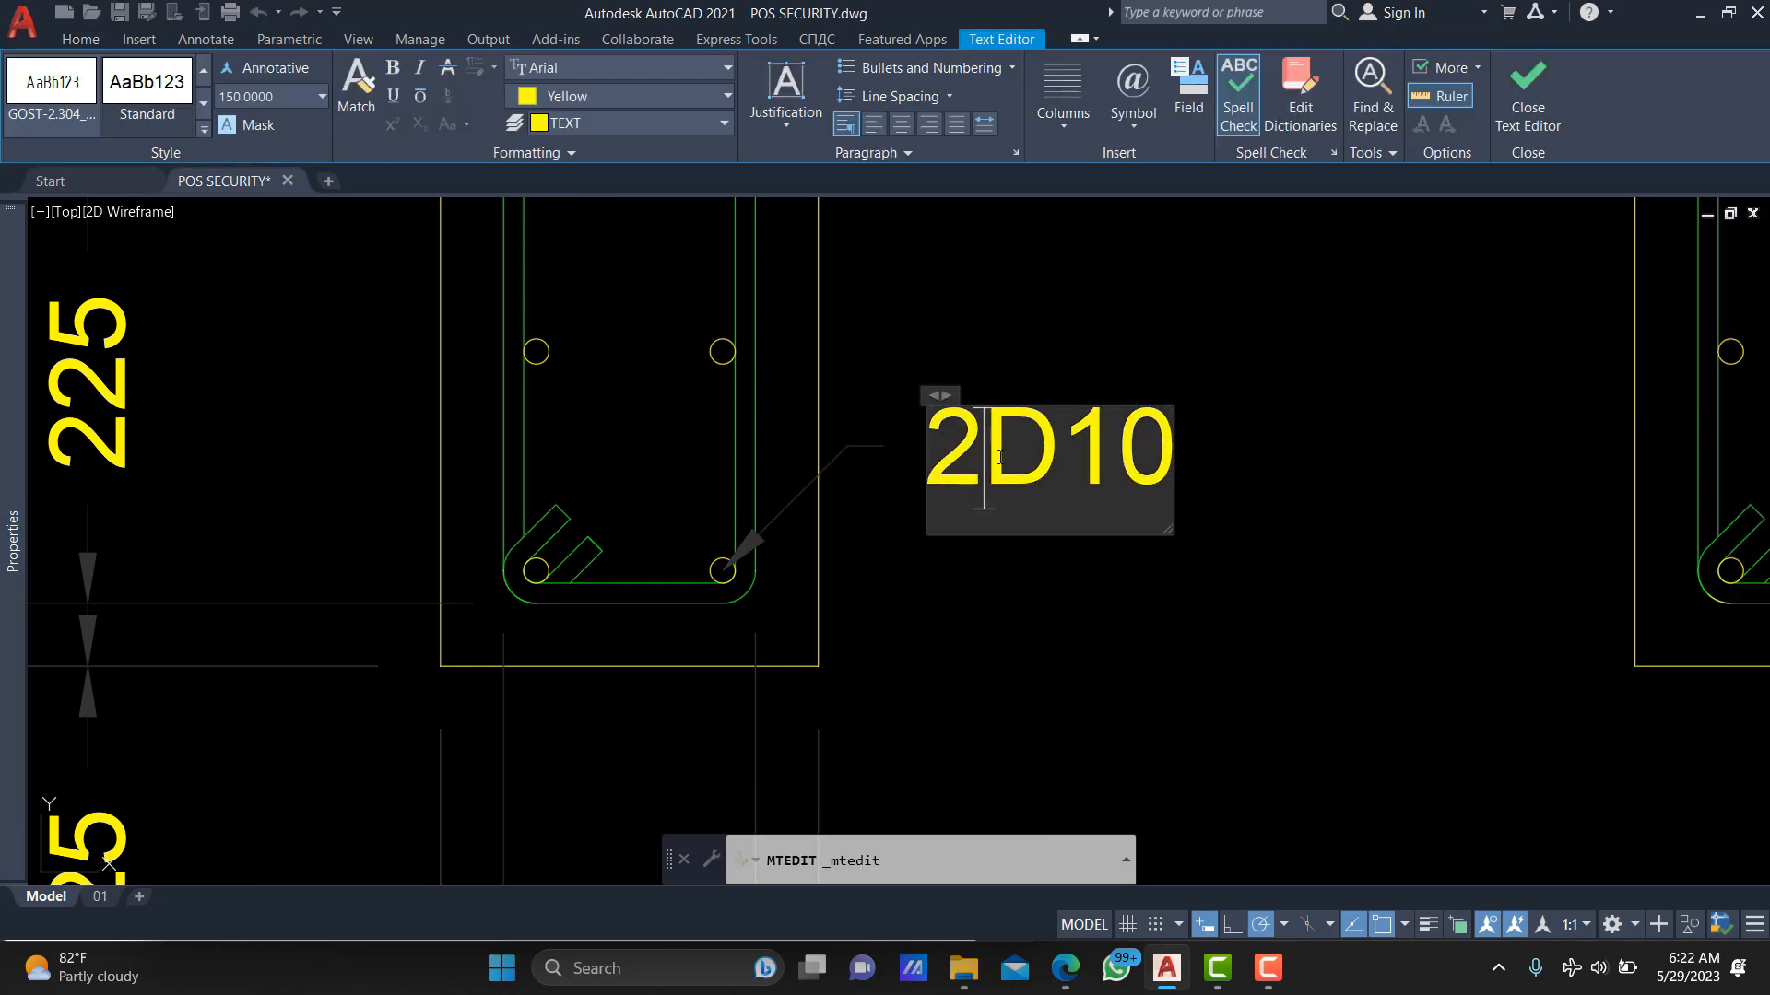
{"action": "left_click", "coordinate": [829, 394]}
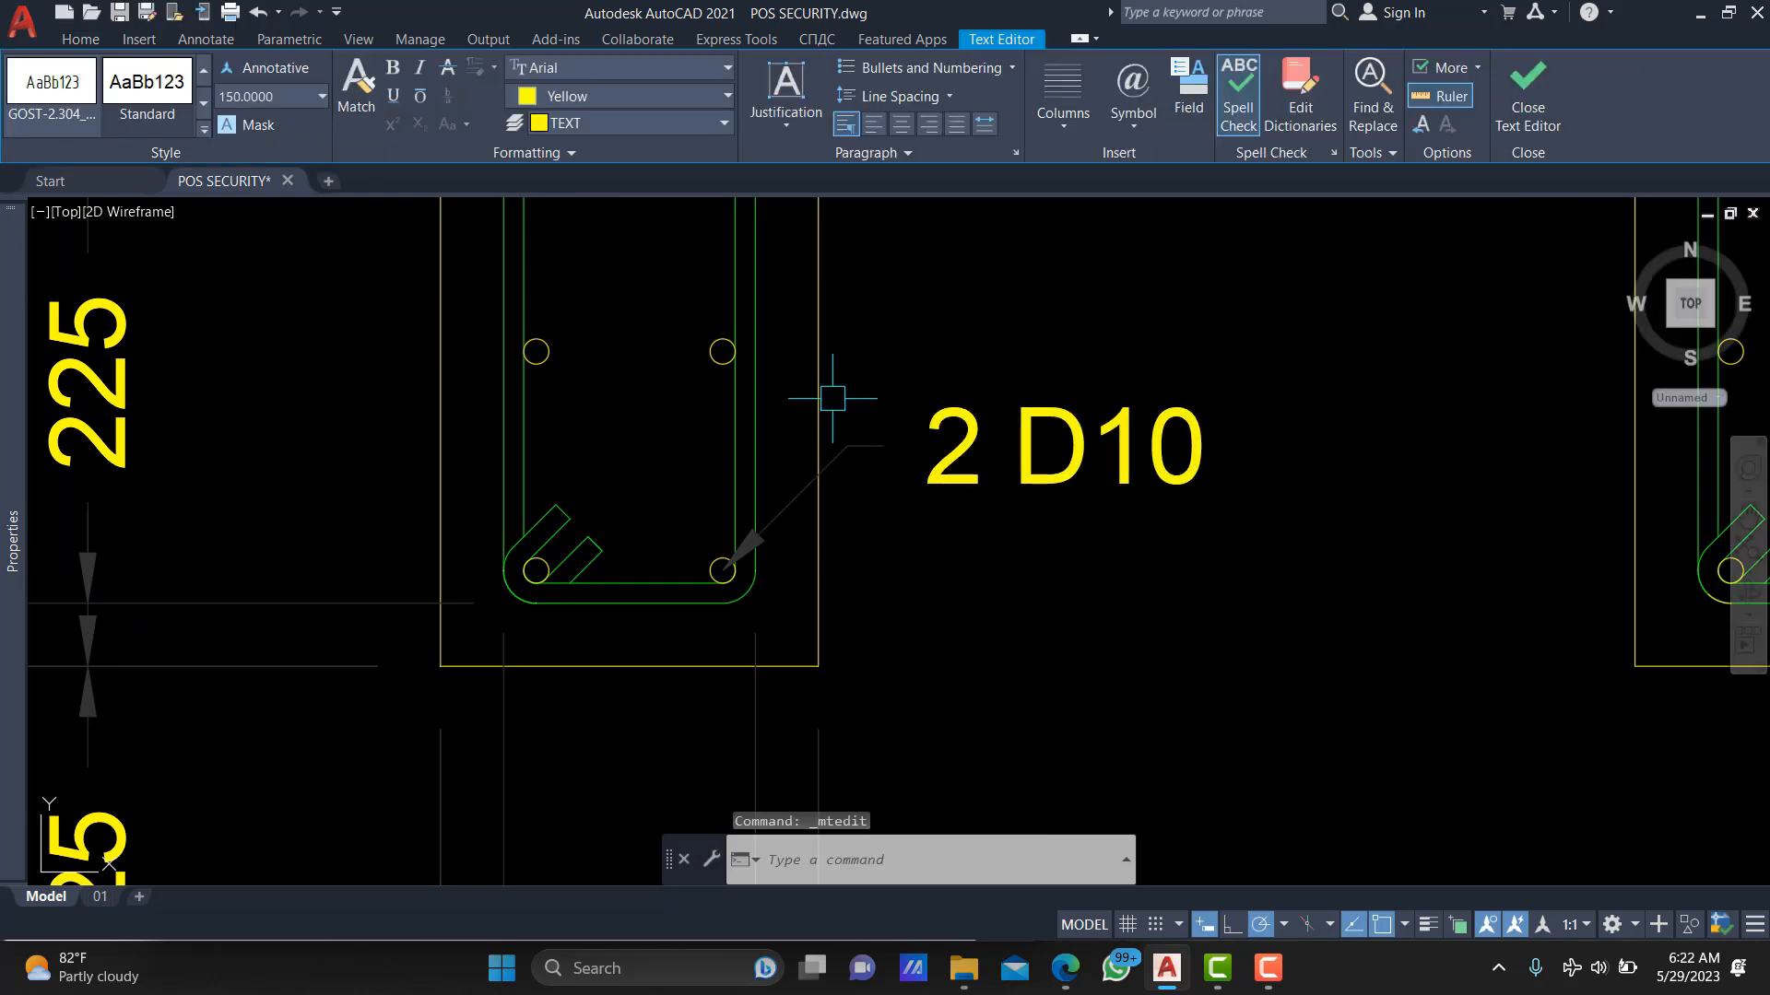
Stretch the leader's landing end together with the 2 D10 text 500 to the right.
{"action": "left_click", "coordinate": [1088, 326]}
{"action": "left_click", "coordinate": [894, 530]}
{"action": "type", "text": "s"}
{"action": "key", "text": "Return"}
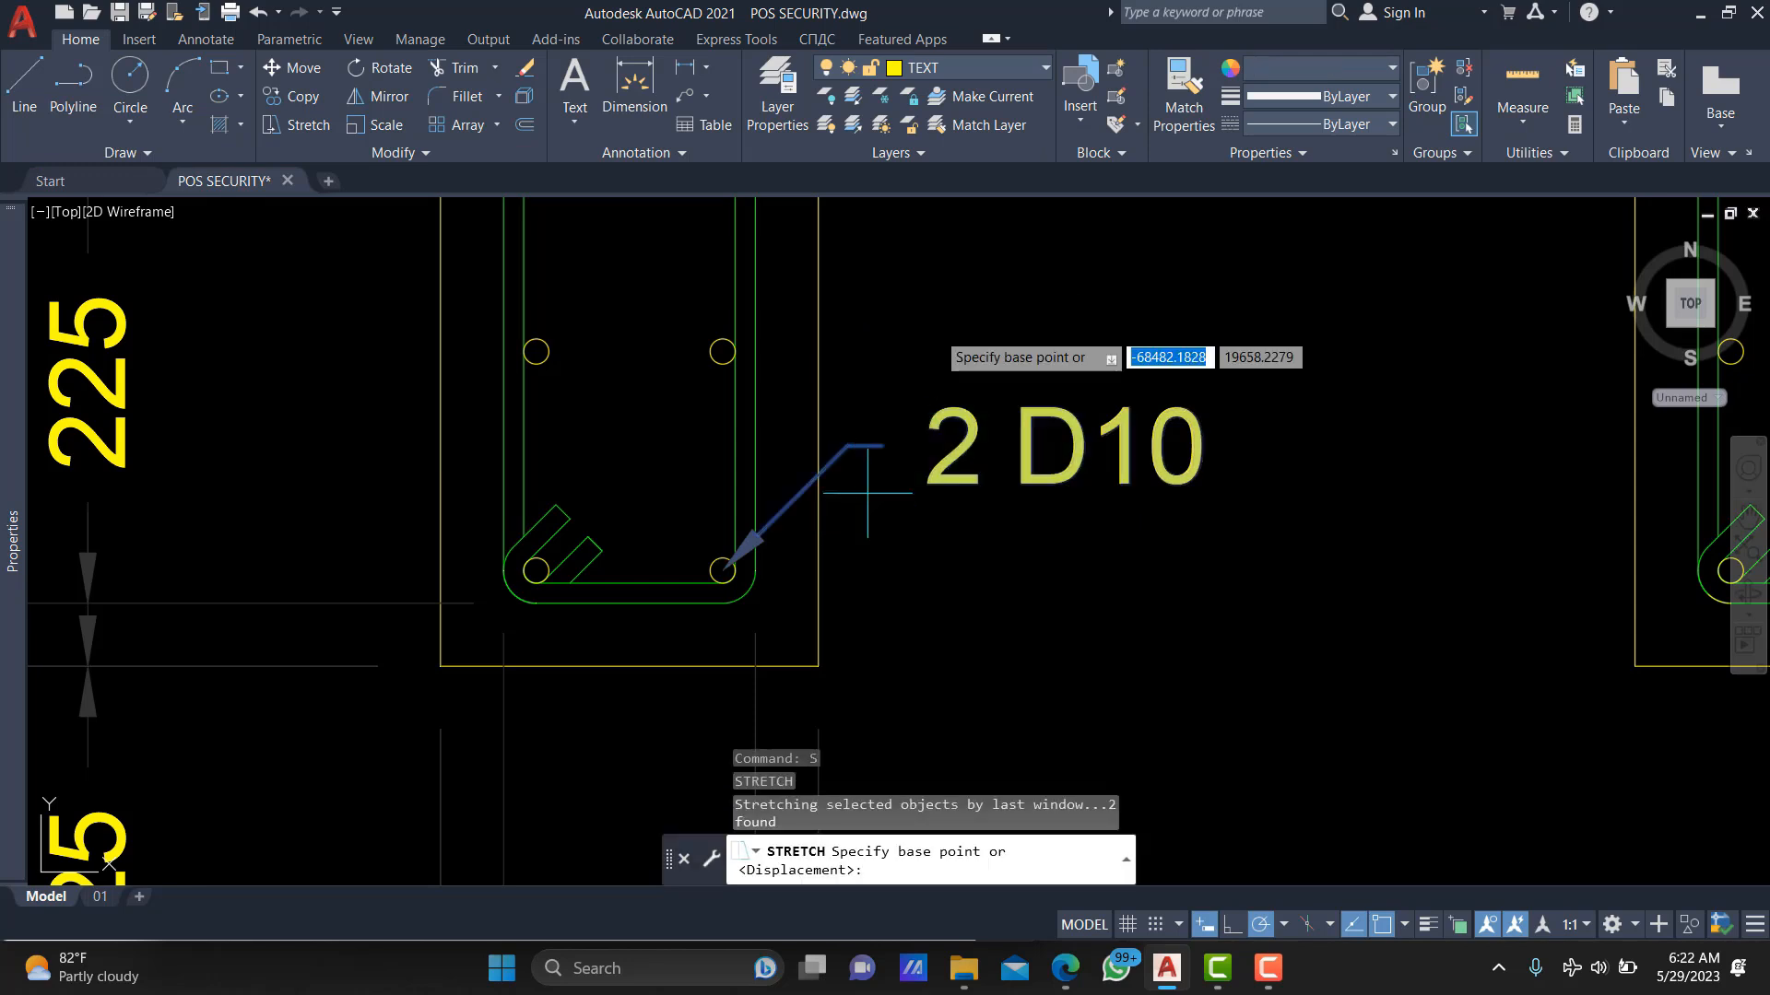
{"action": "left_click", "coordinate": [934, 328]}
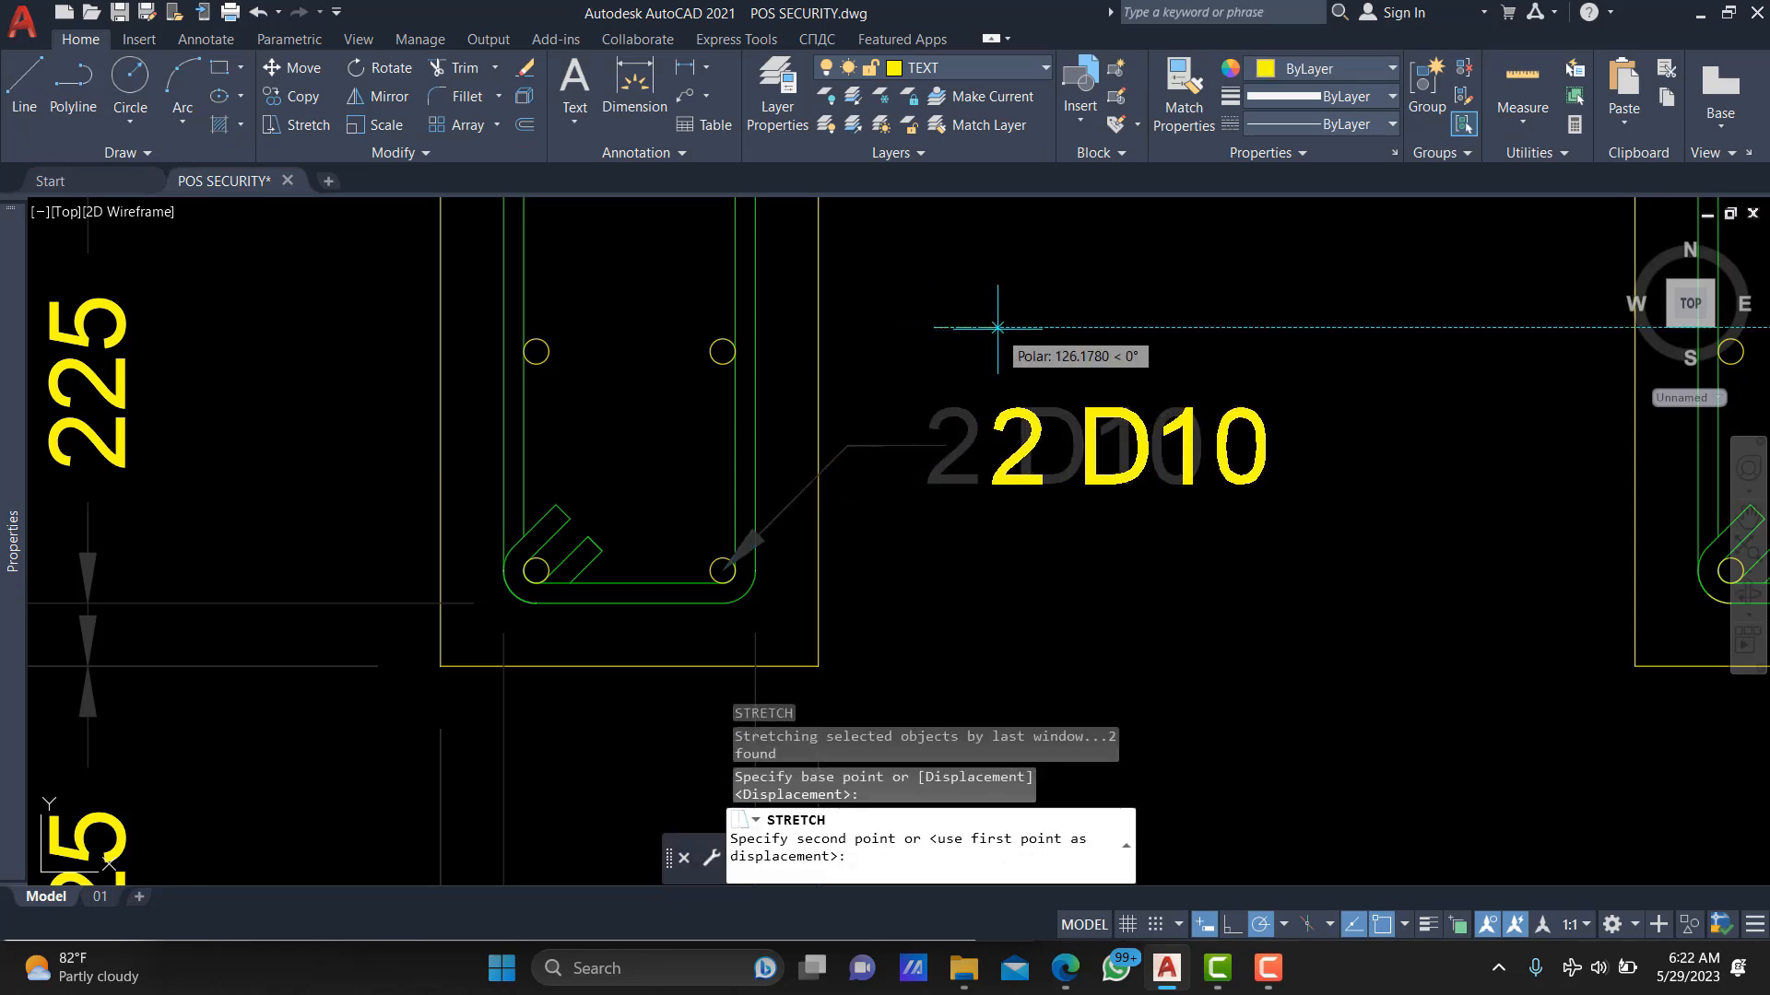
{"action": "type", "text": "15"}
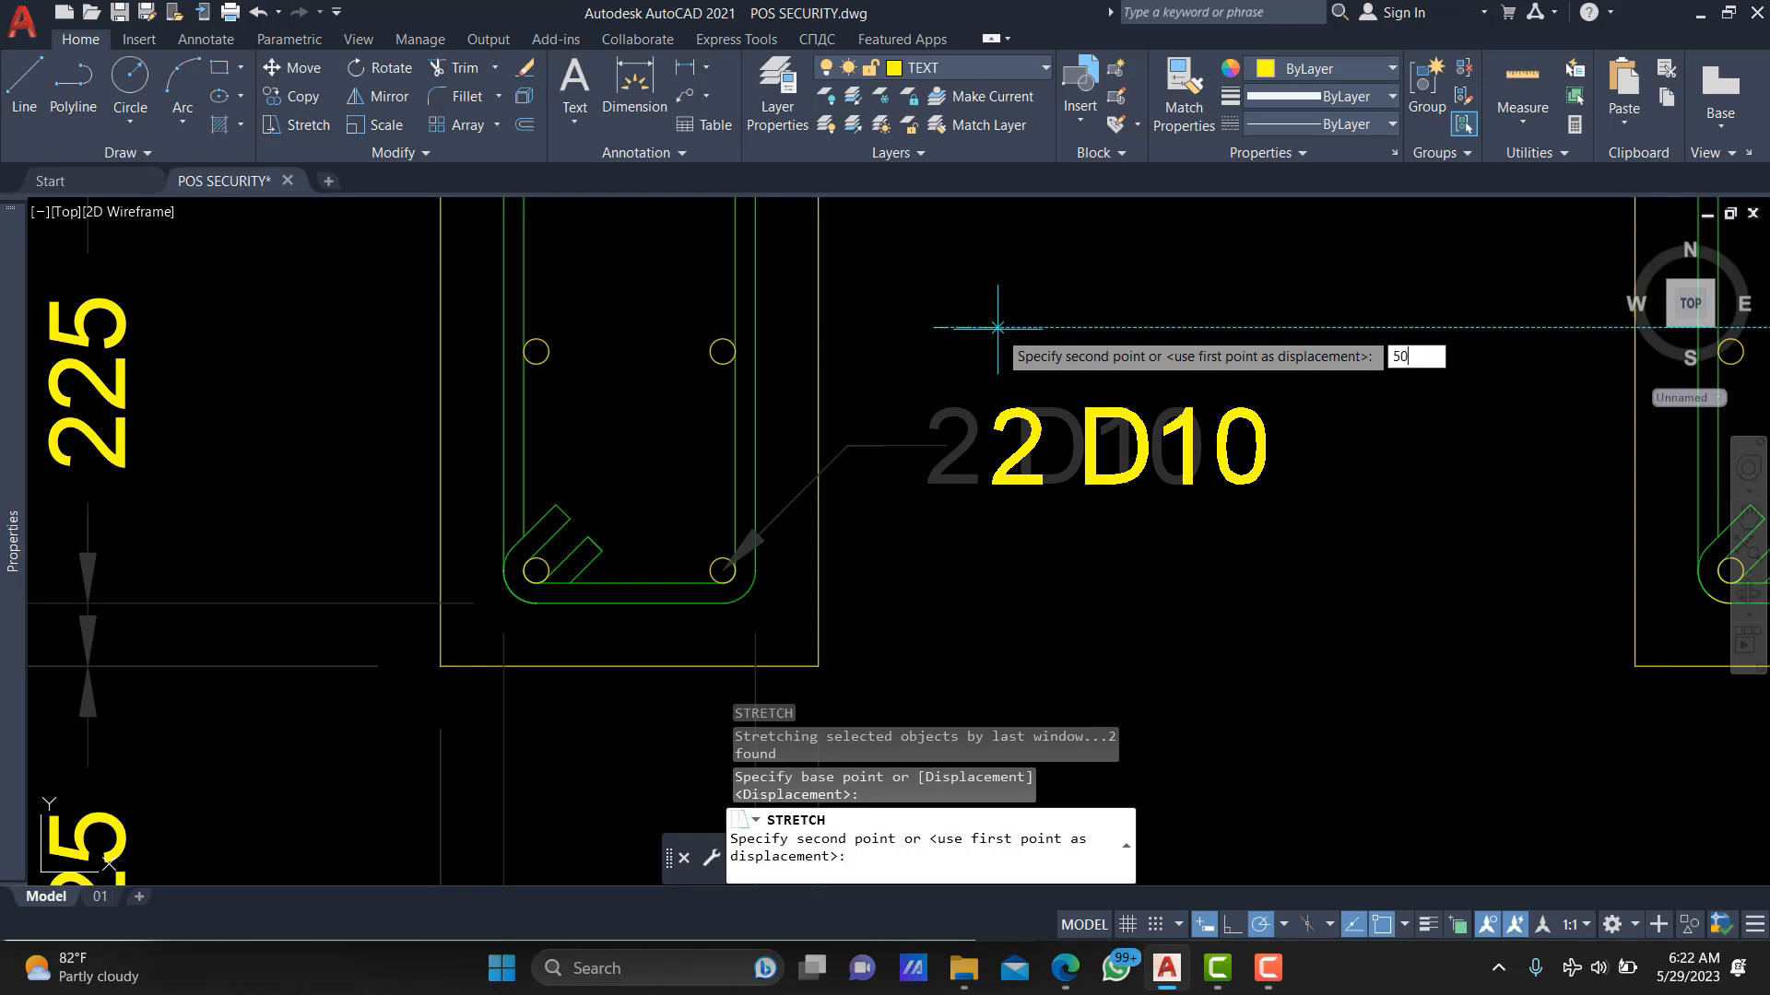
{"action": "type", "text": "0"}
{"action": "key", "text": "Return"}
Copy the leader line without its text from the lower-right bar's centre to the lower-left bar's centre.
{"action": "left_click", "coordinate": [959, 448]}
{"action": "type", "text": "co"}
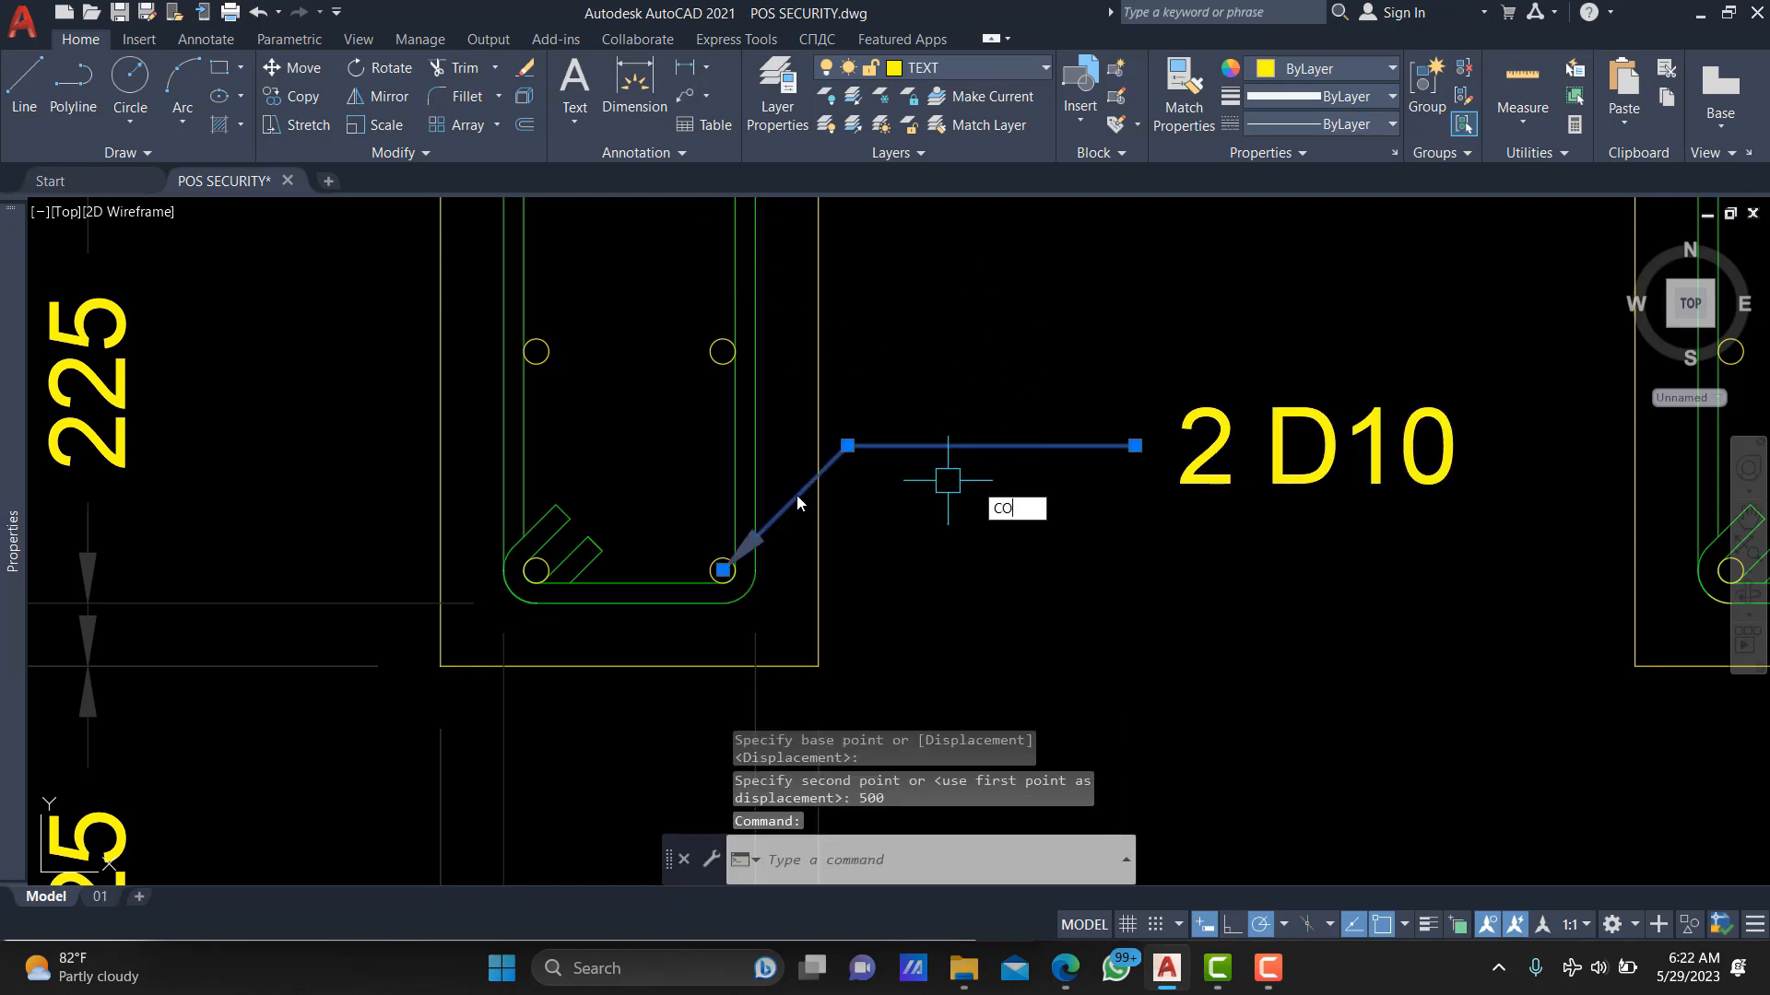
{"action": "key", "text": "Return"}
{"action": "left_click", "coordinate": [722, 571]}
{"action": "scroll", "coordinate": [545, 564], "scroll_direction": "up", "scroll_amount": 4}
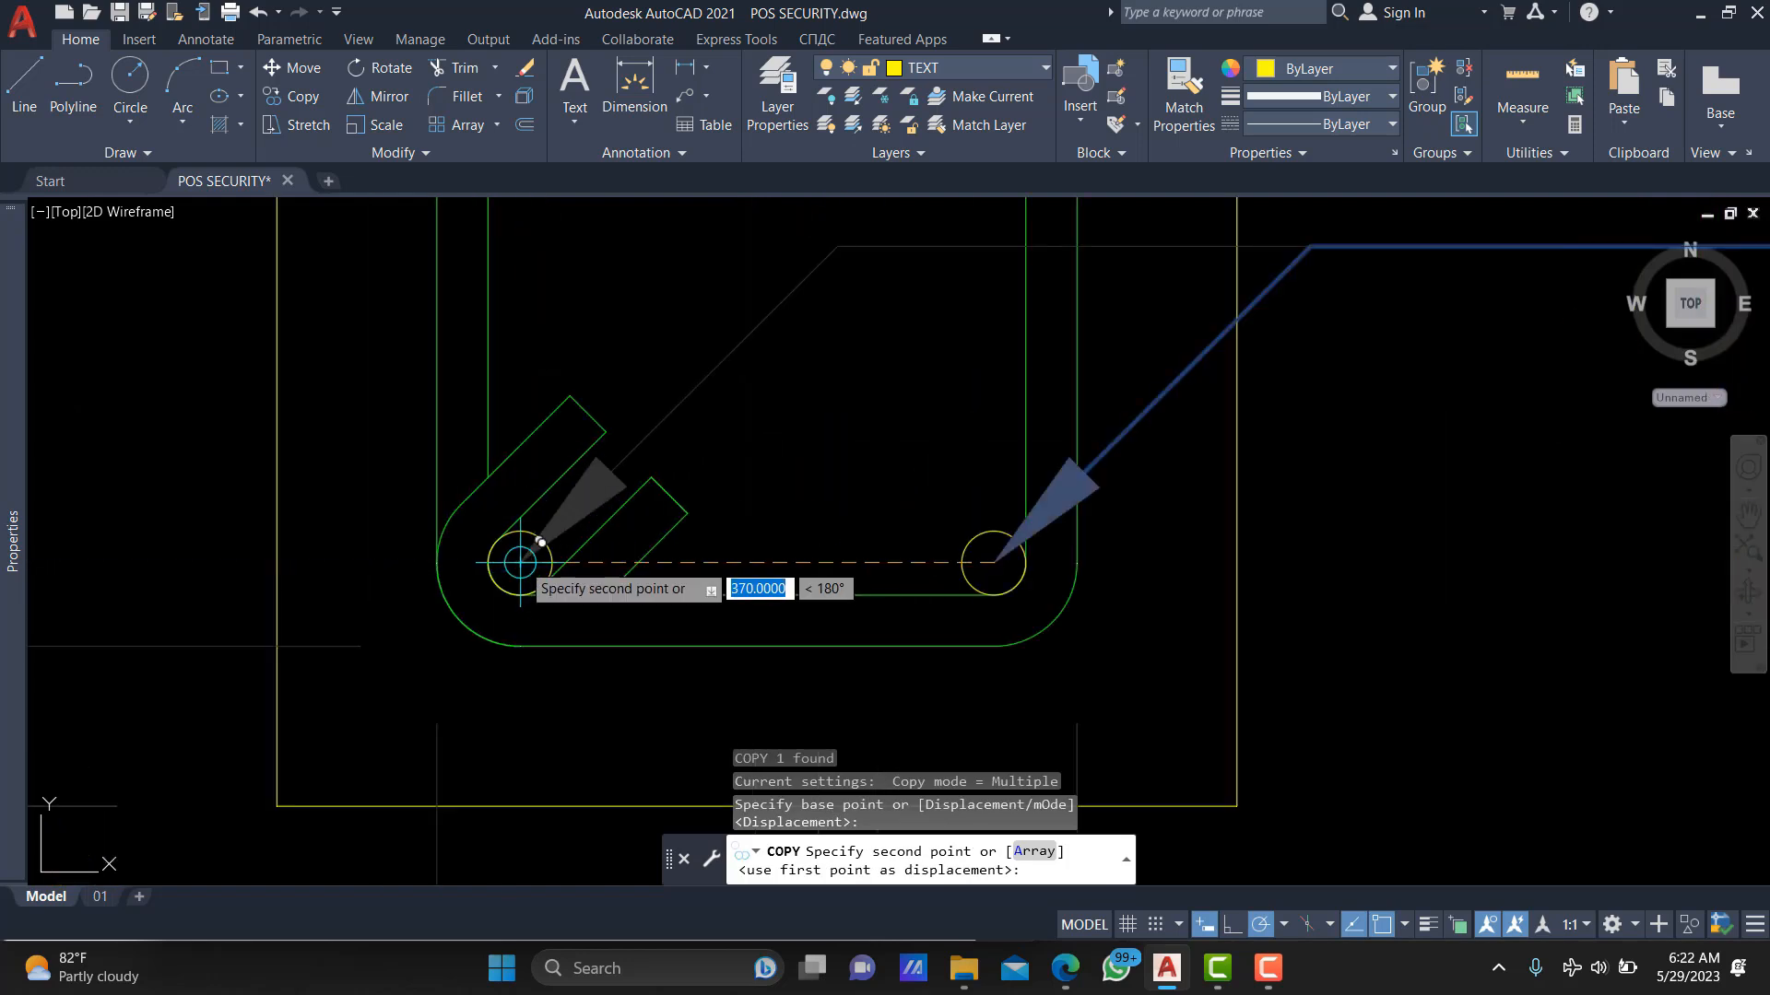
{"action": "left_click", "coordinate": [520, 561]}
{"action": "key", "text": "Escape"}
{"action": "scroll", "coordinate": [645, 553], "scroll_direction": "down", "scroll_amount": 4}
Change the arrowheads of both bottom-bar leaders to Dot.
{"action": "left_click", "coordinate": [1009, 438]}
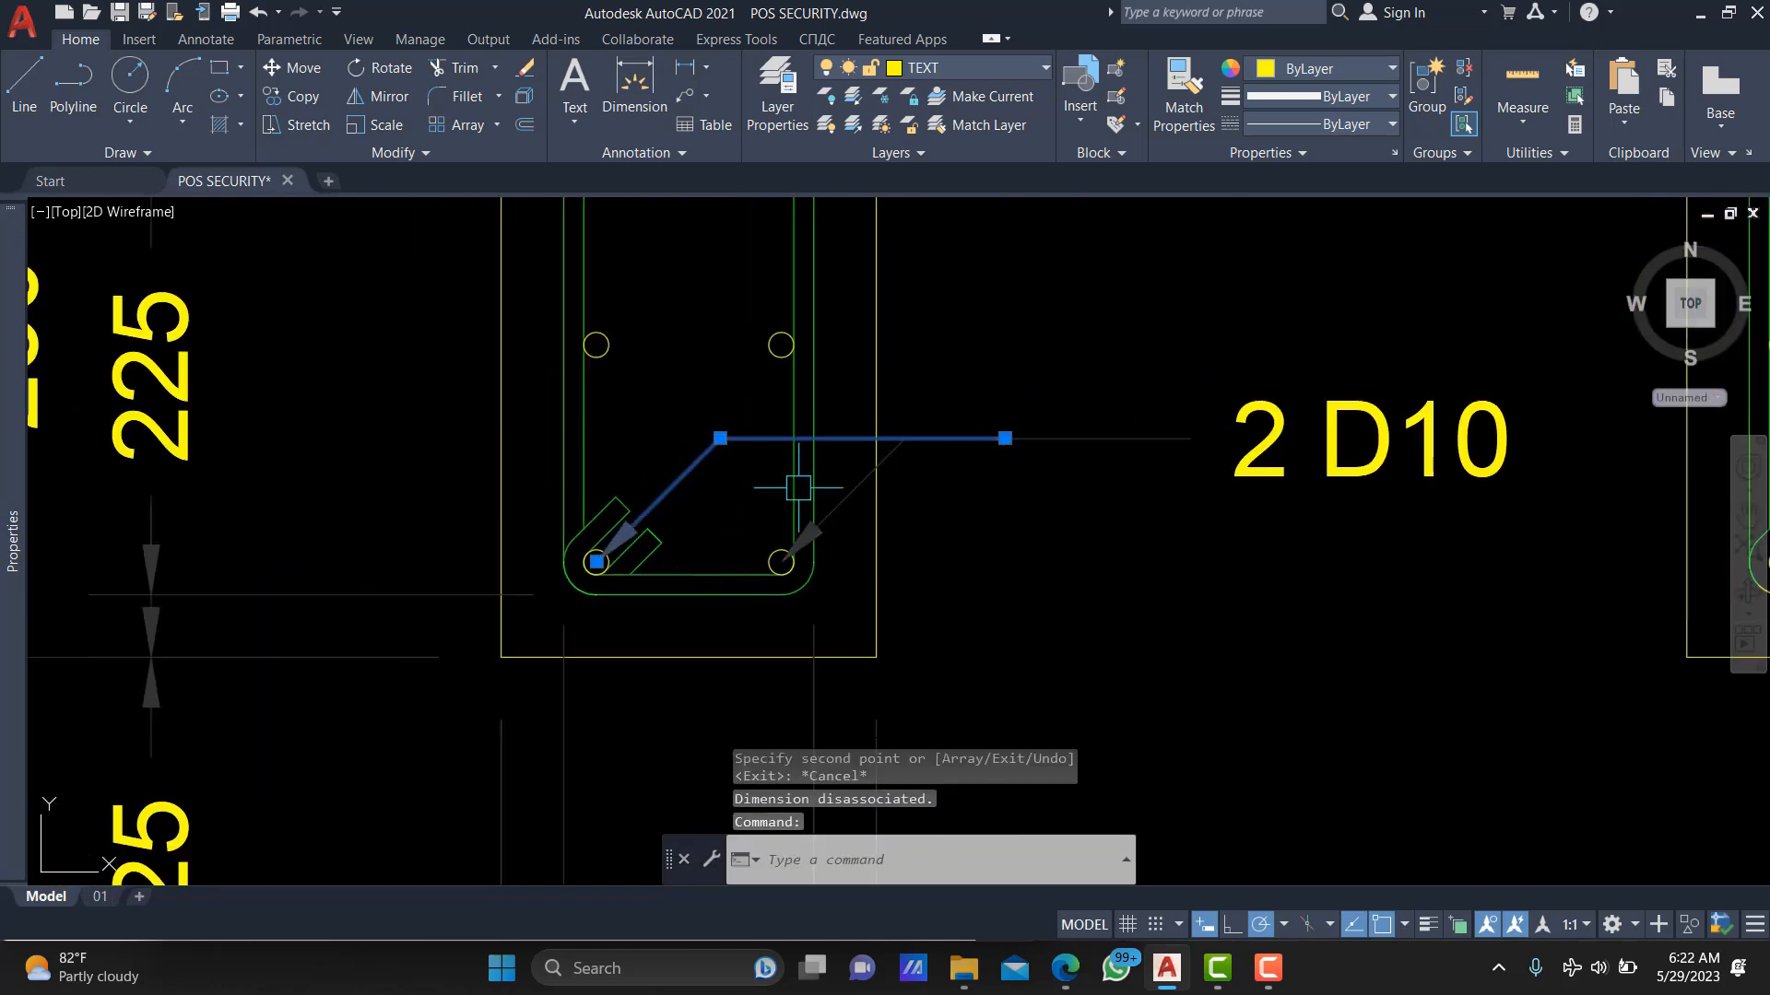
{"action": "left_click", "coordinate": [829, 493]}
{"action": "mouse_move", "coordinate": [5, 564]}
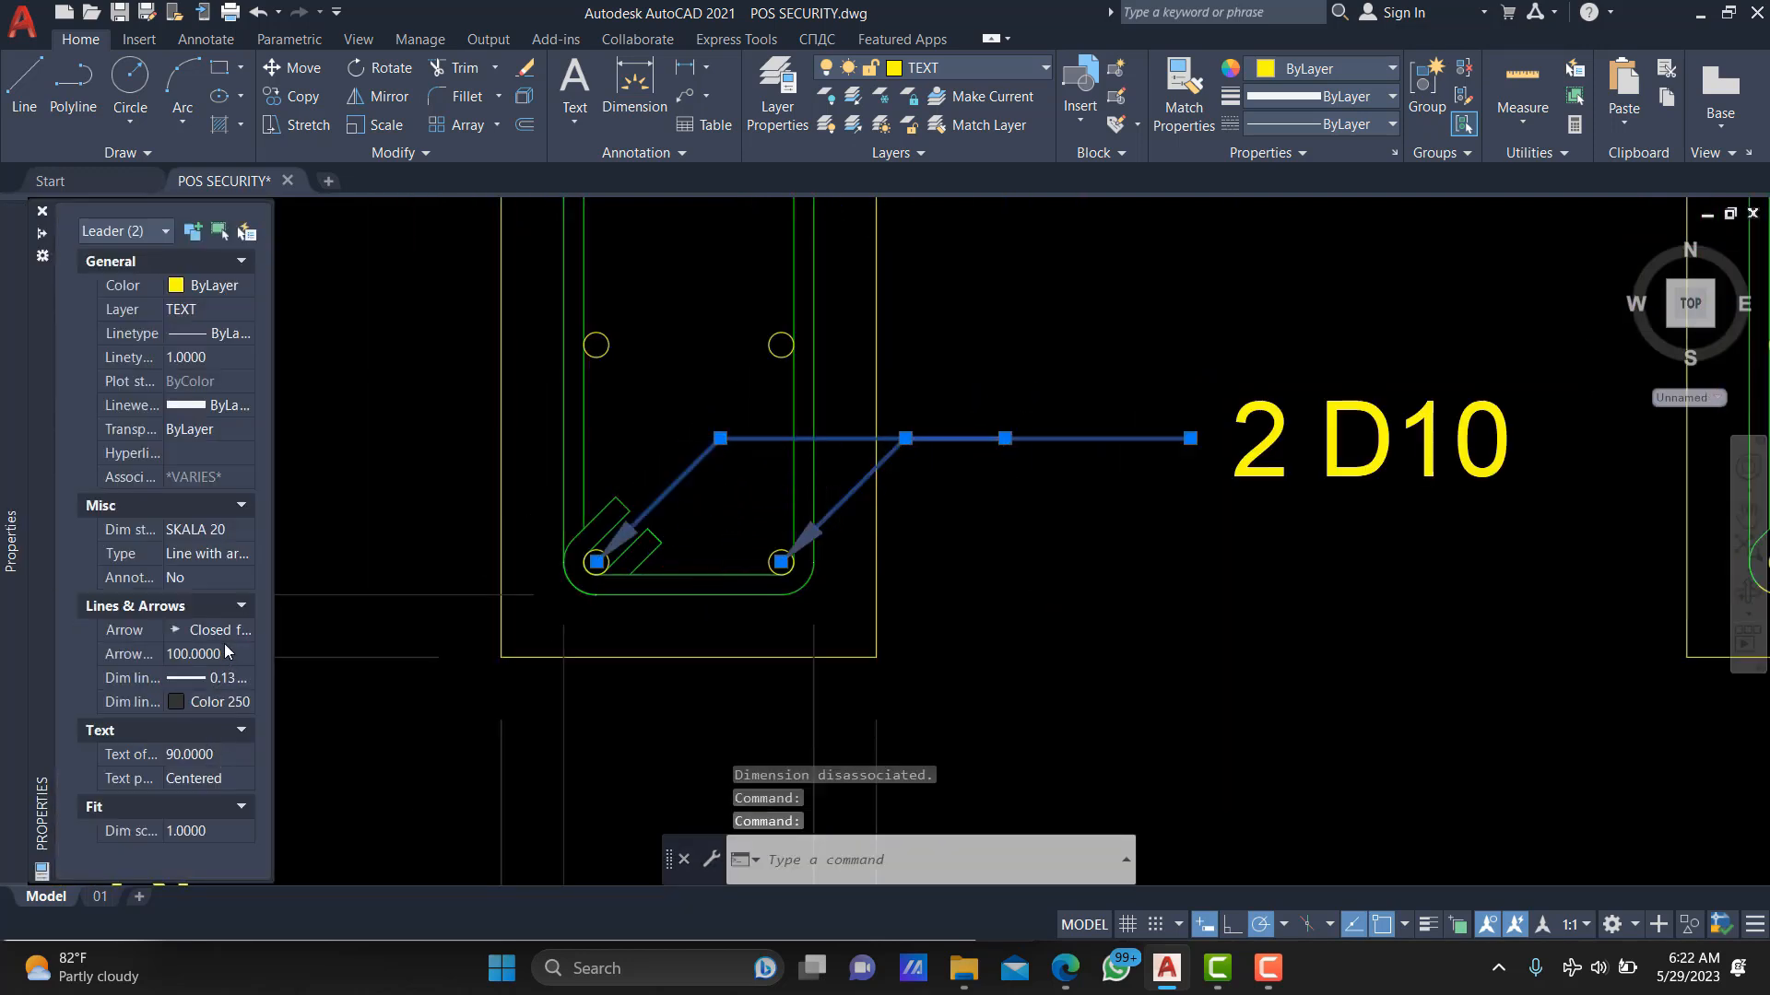
{"action": "left_click", "coordinate": [223, 634]}
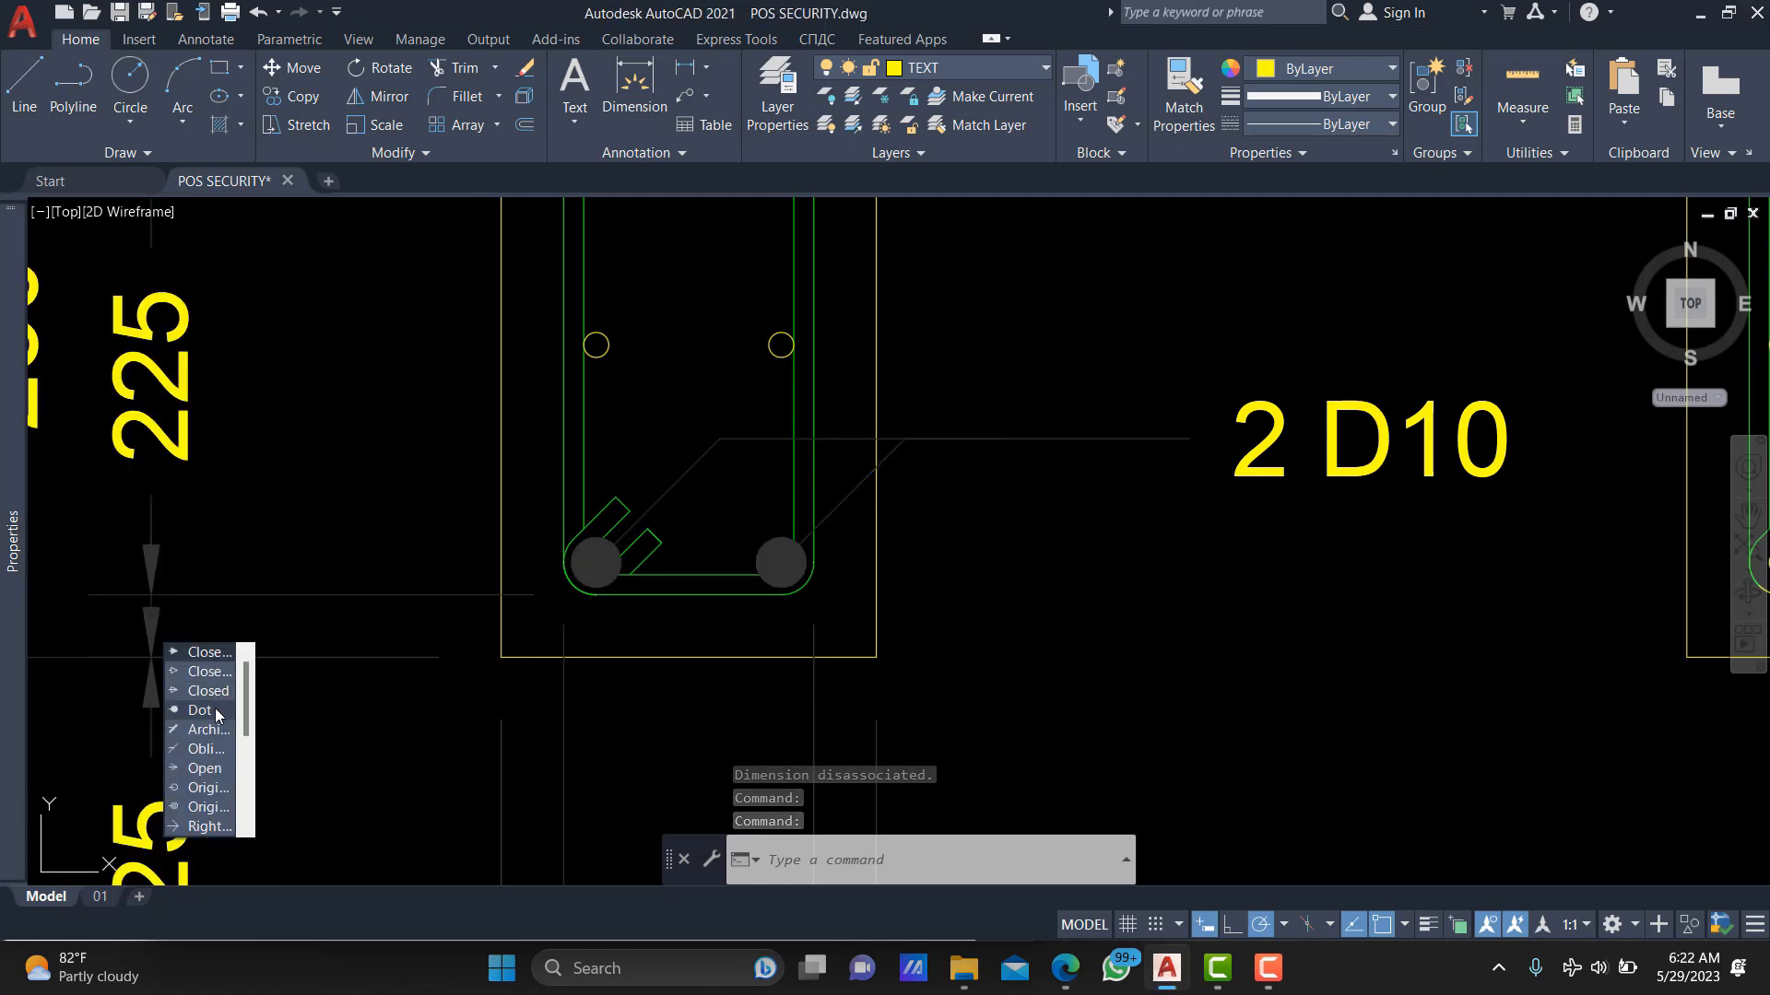
{"action": "left_click", "coordinate": [214, 708]}
Try arrow sizes of 0.8 and 80 on the two dot leaders.
{"action": "mouse_move", "coordinate": [3, 642]}
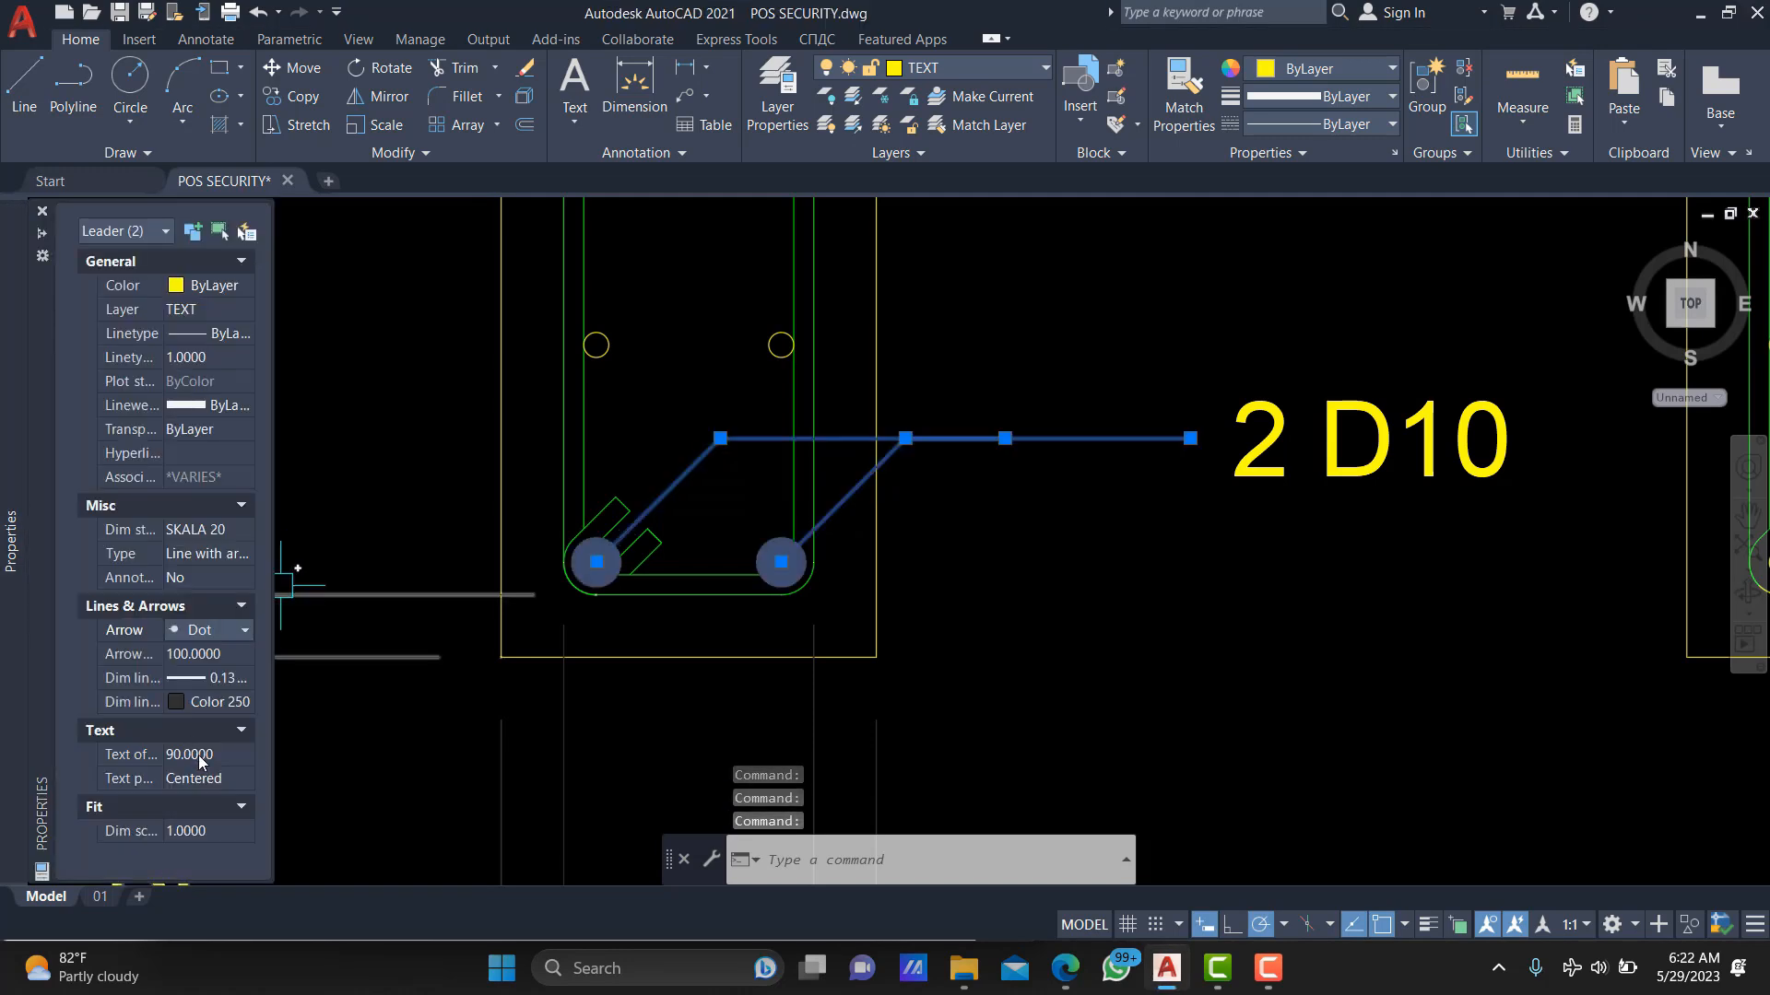
{"action": "left_click", "coordinate": [218, 649]}
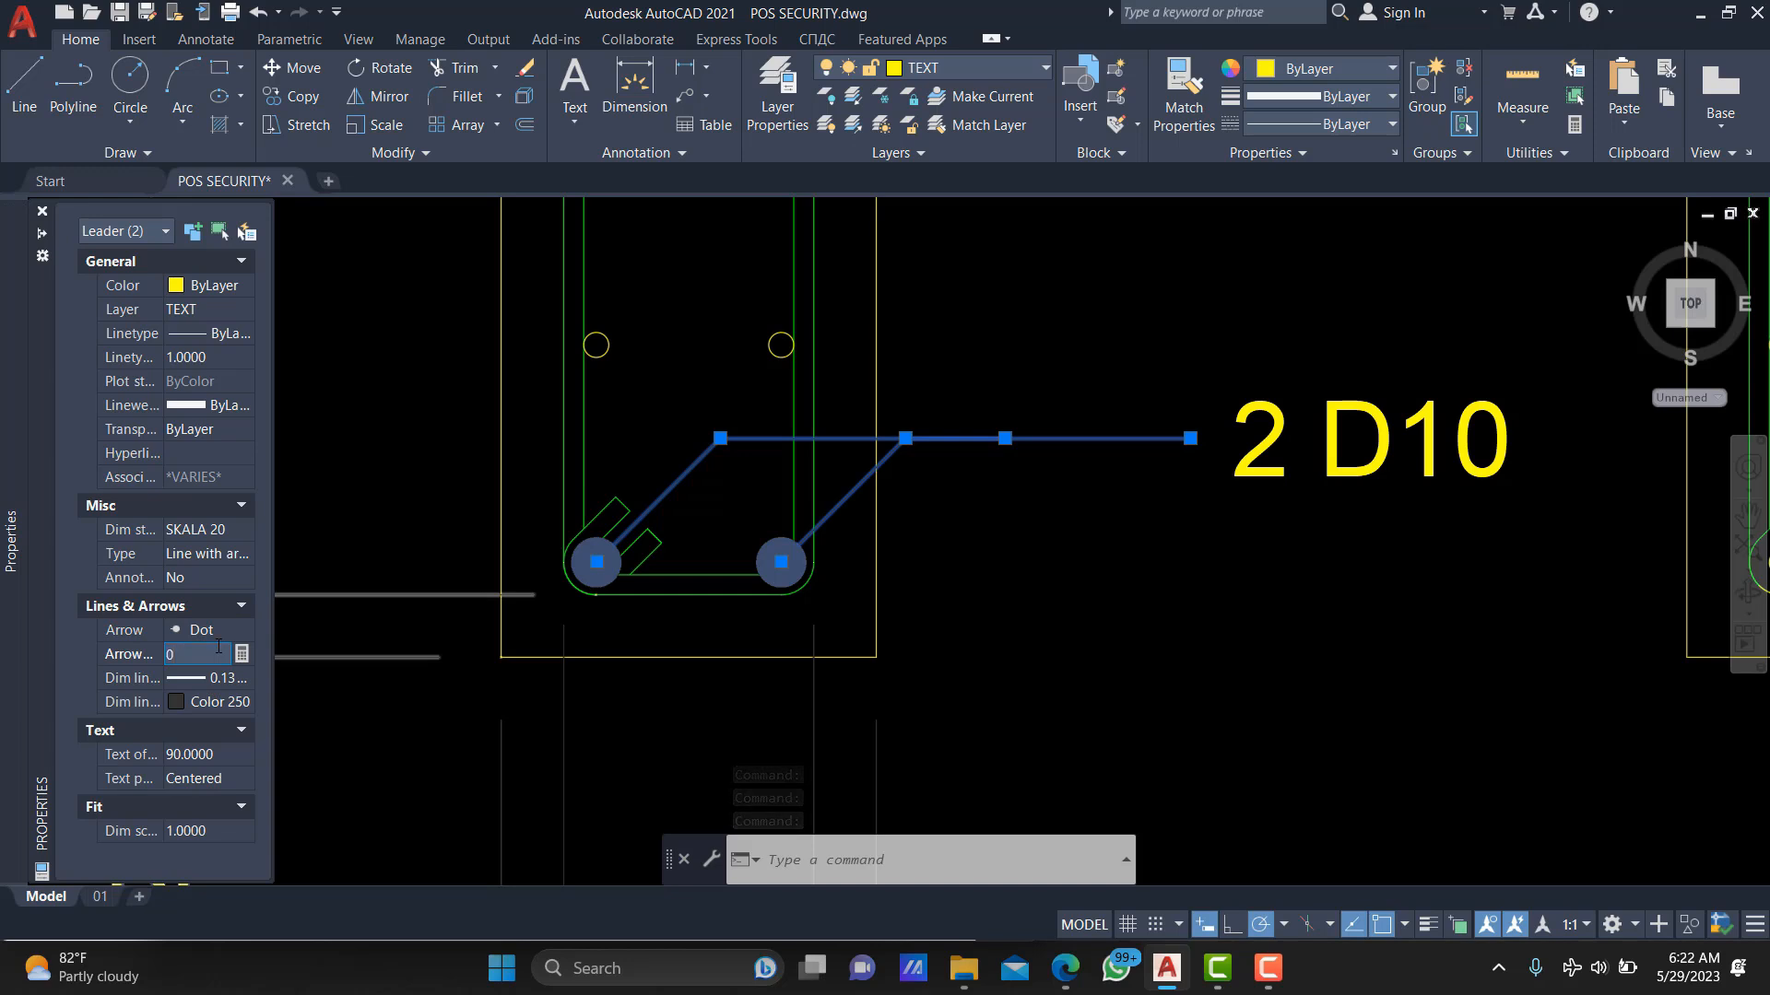
{"action": "key", "text": "Return"}
{"action": "scroll", "coordinate": [776, 576], "scroll_direction": "up", "scroll_amount": 5}
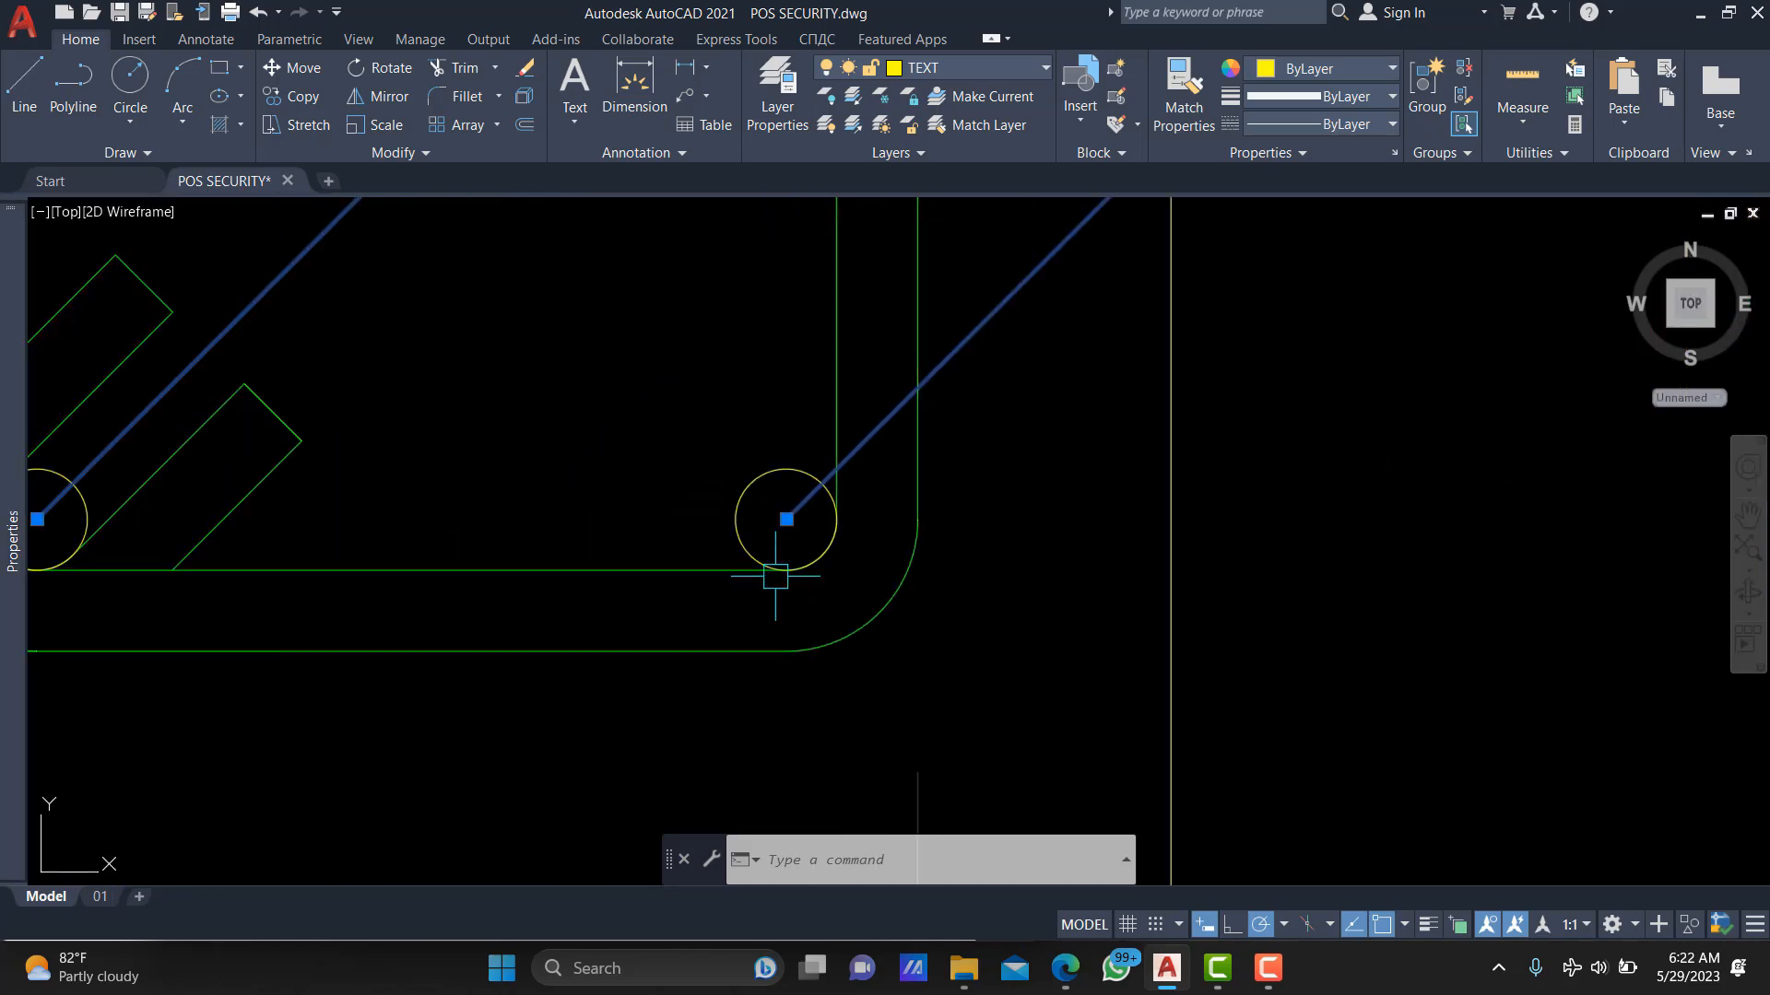
{"action": "mouse_move", "coordinate": [6, 626]}
{"action": "left_click", "coordinate": [198, 654]}
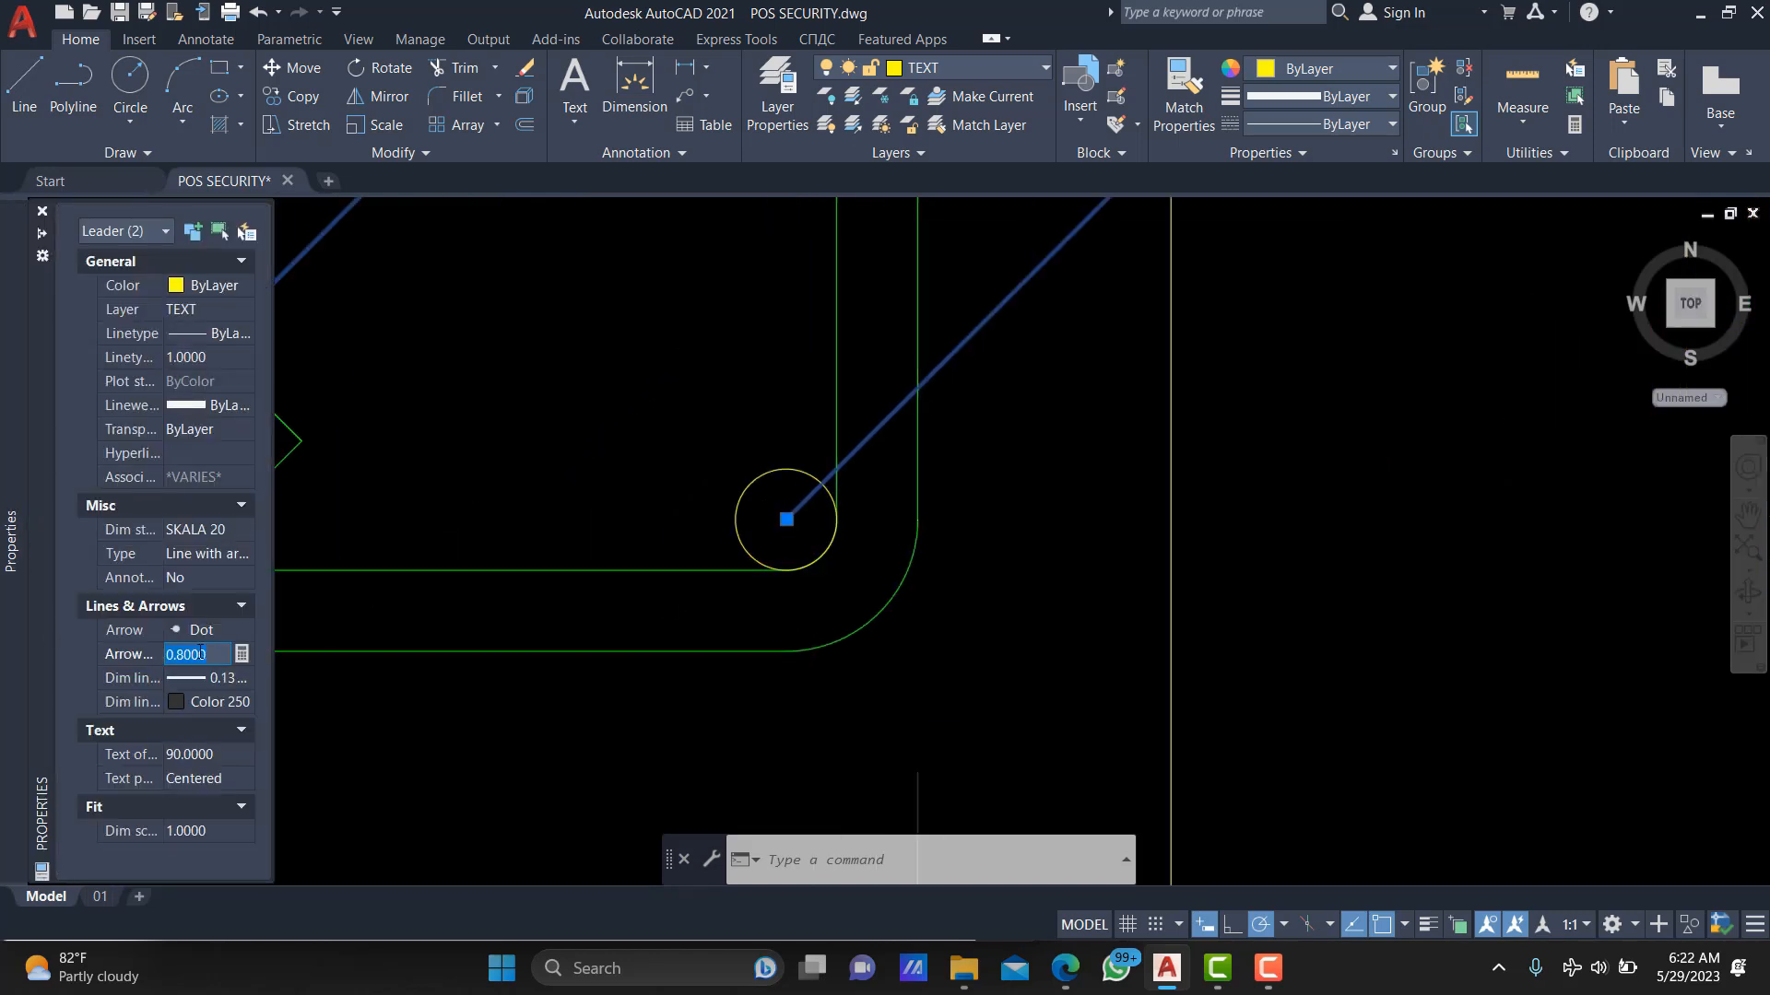
{"action": "key", "text": "Tab"}
{"action": "key", "text": "Tab"}
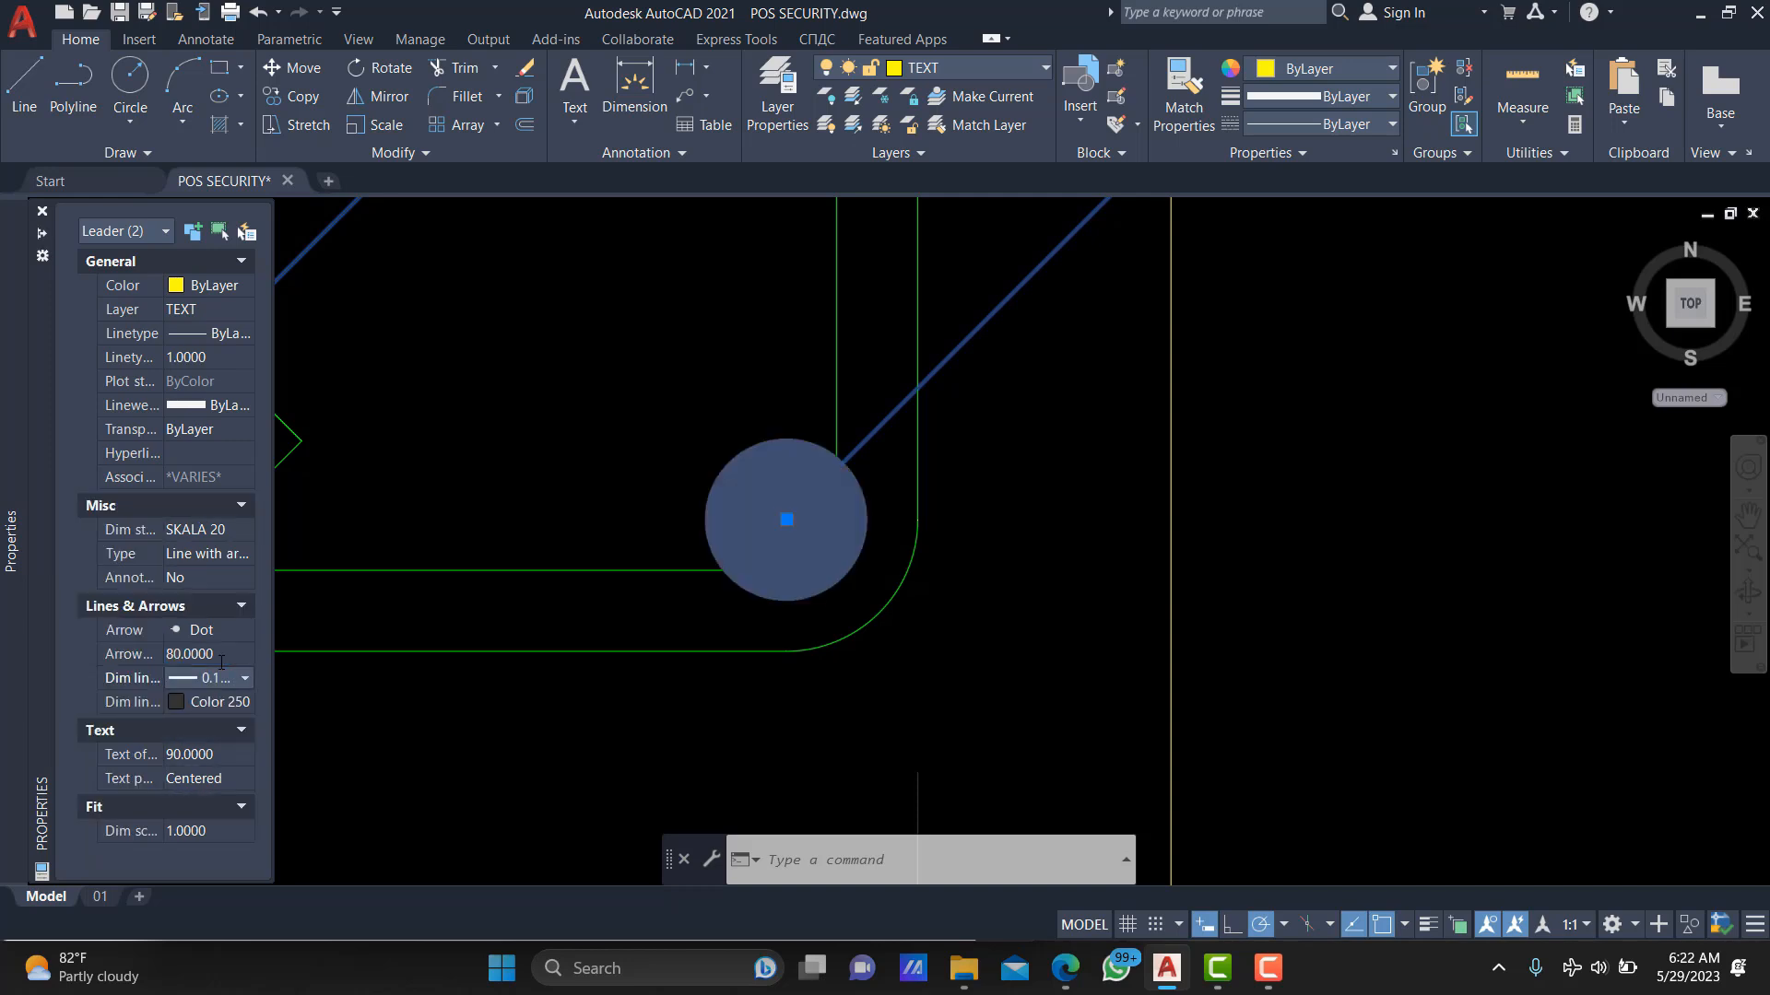
Set the arrow size of both dot leaders to 50.
{"action": "left_click", "coordinate": [221, 662]}
{"action": "type", "text": "50"}
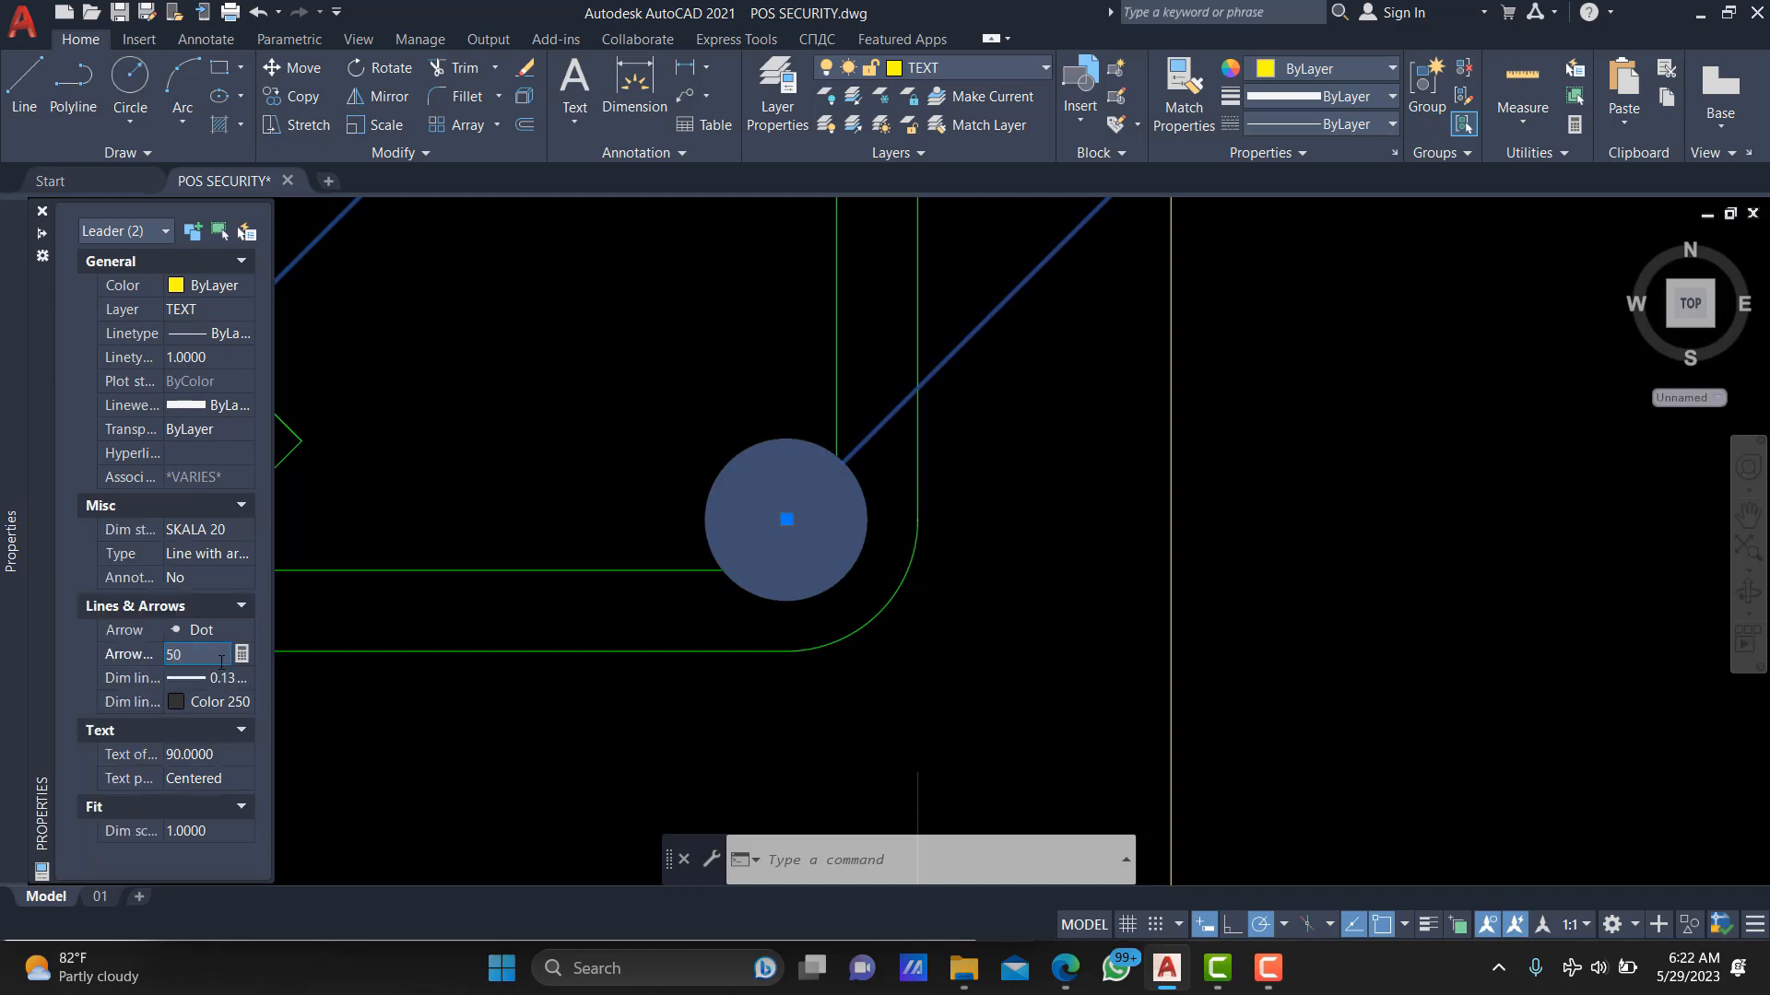
{"action": "key", "text": "Return"}
{"action": "scroll", "coordinate": [844, 580], "scroll_direction": "down", "scroll_amount": 5}
{"action": "key", "text": "Escape"}
{"action": "scroll", "coordinate": [1069, 514], "scroll_direction": "down", "scroll_amount": 3}
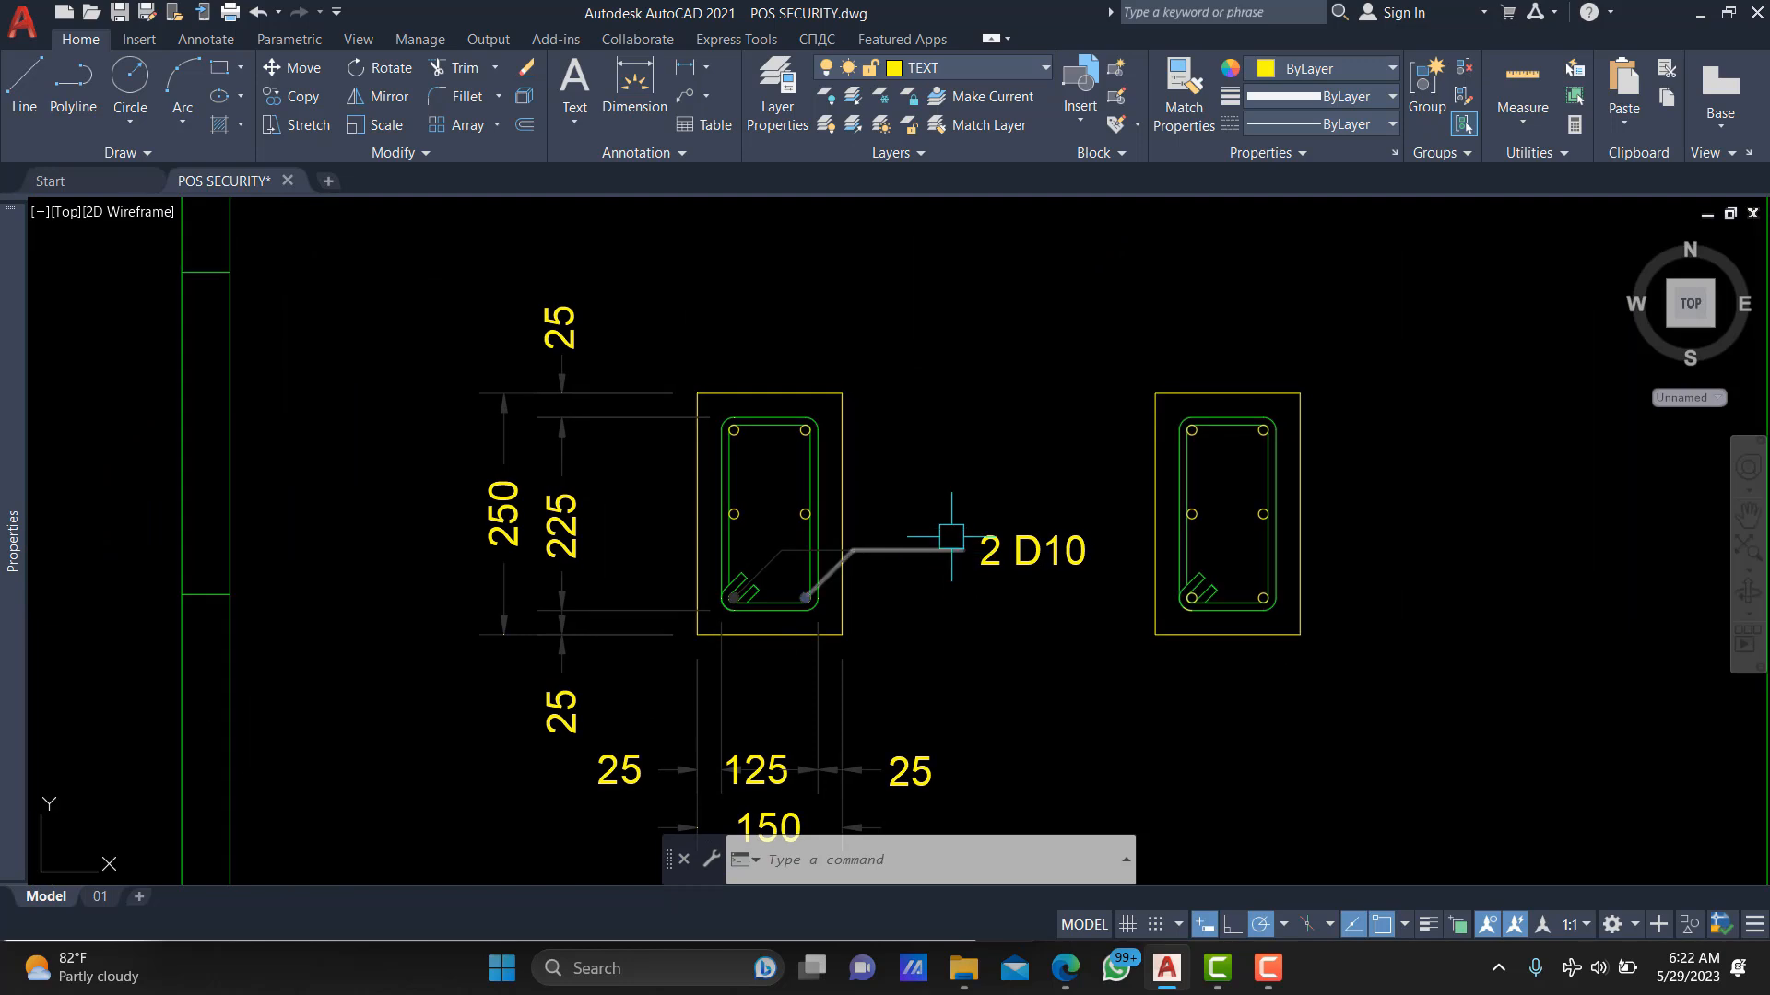
Copy both dot leaders with their 2 D10 text from the bottom bars to the middle and top bar pairs.
{"action": "scroll", "coordinate": [940, 526], "scroll_direction": "up", "scroll_amount": 5}
{"action": "left_click", "coordinate": [1217, 396]}
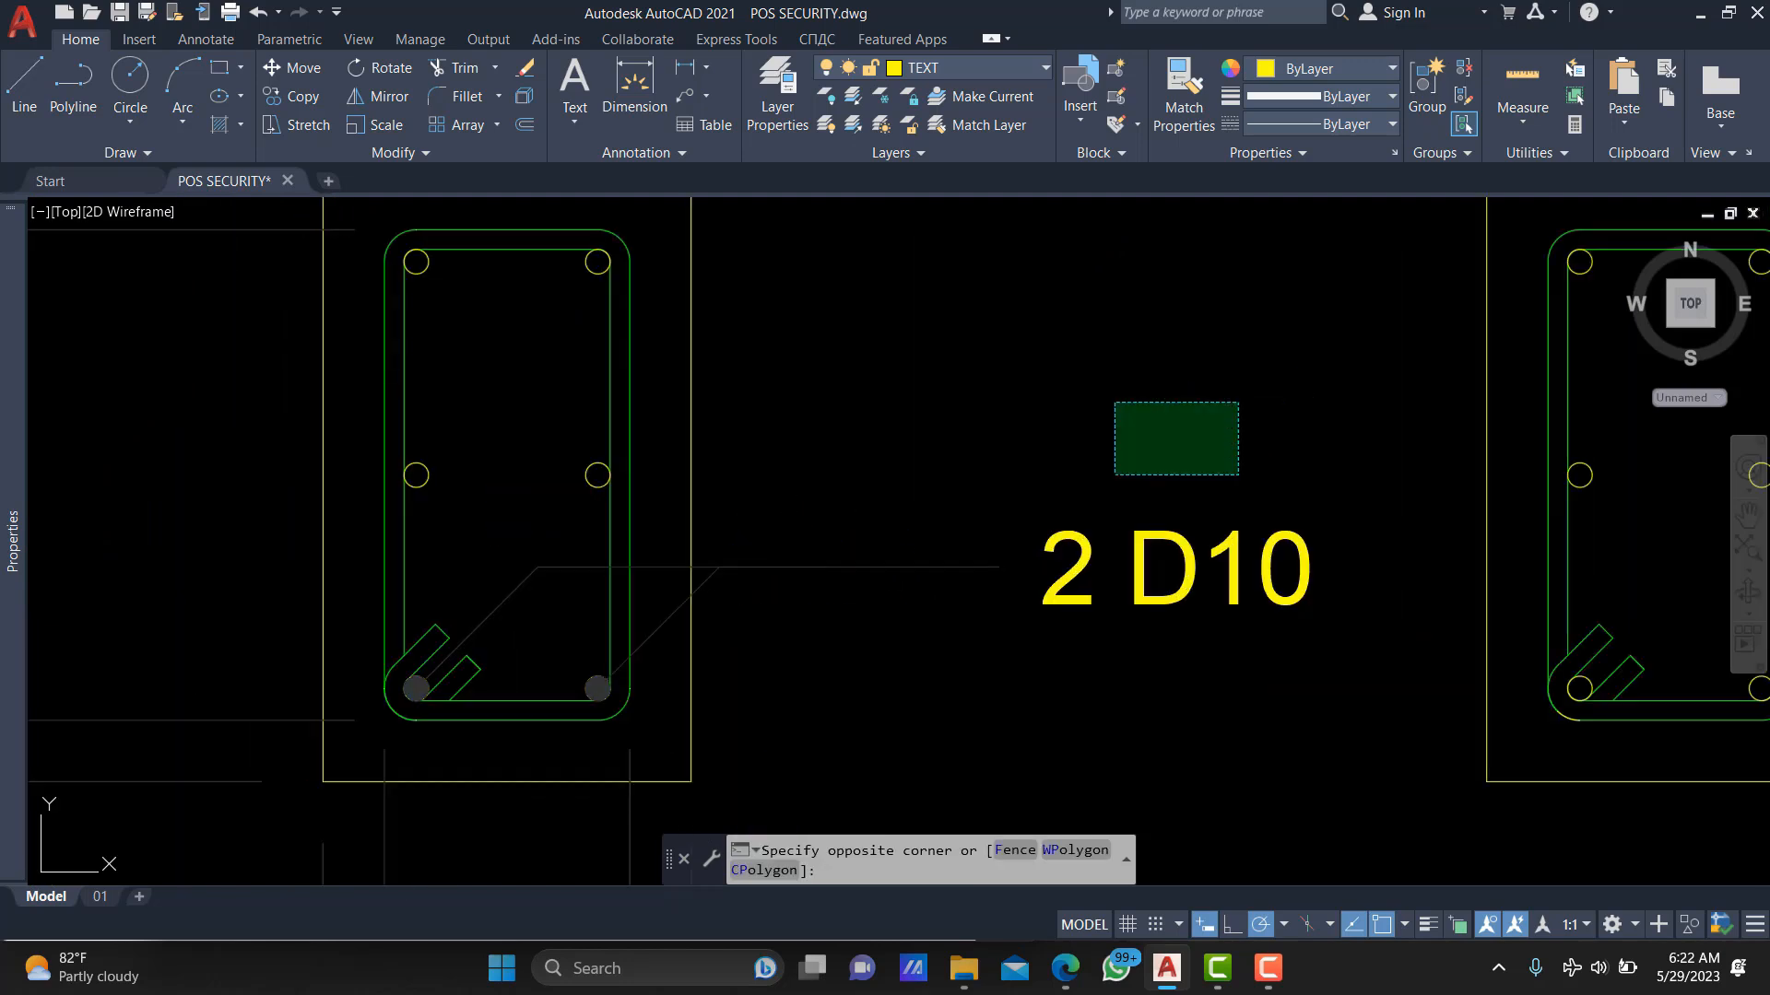
{"action": "left_click", "coordinate": [756, 605]}
{"action": "type", "text": "co"}
{"action": "key", "text": "Return"}
{"action": "scroll", "coordinate": [608, 691], "scroll_direction": "up", "scroll_amount": 3}
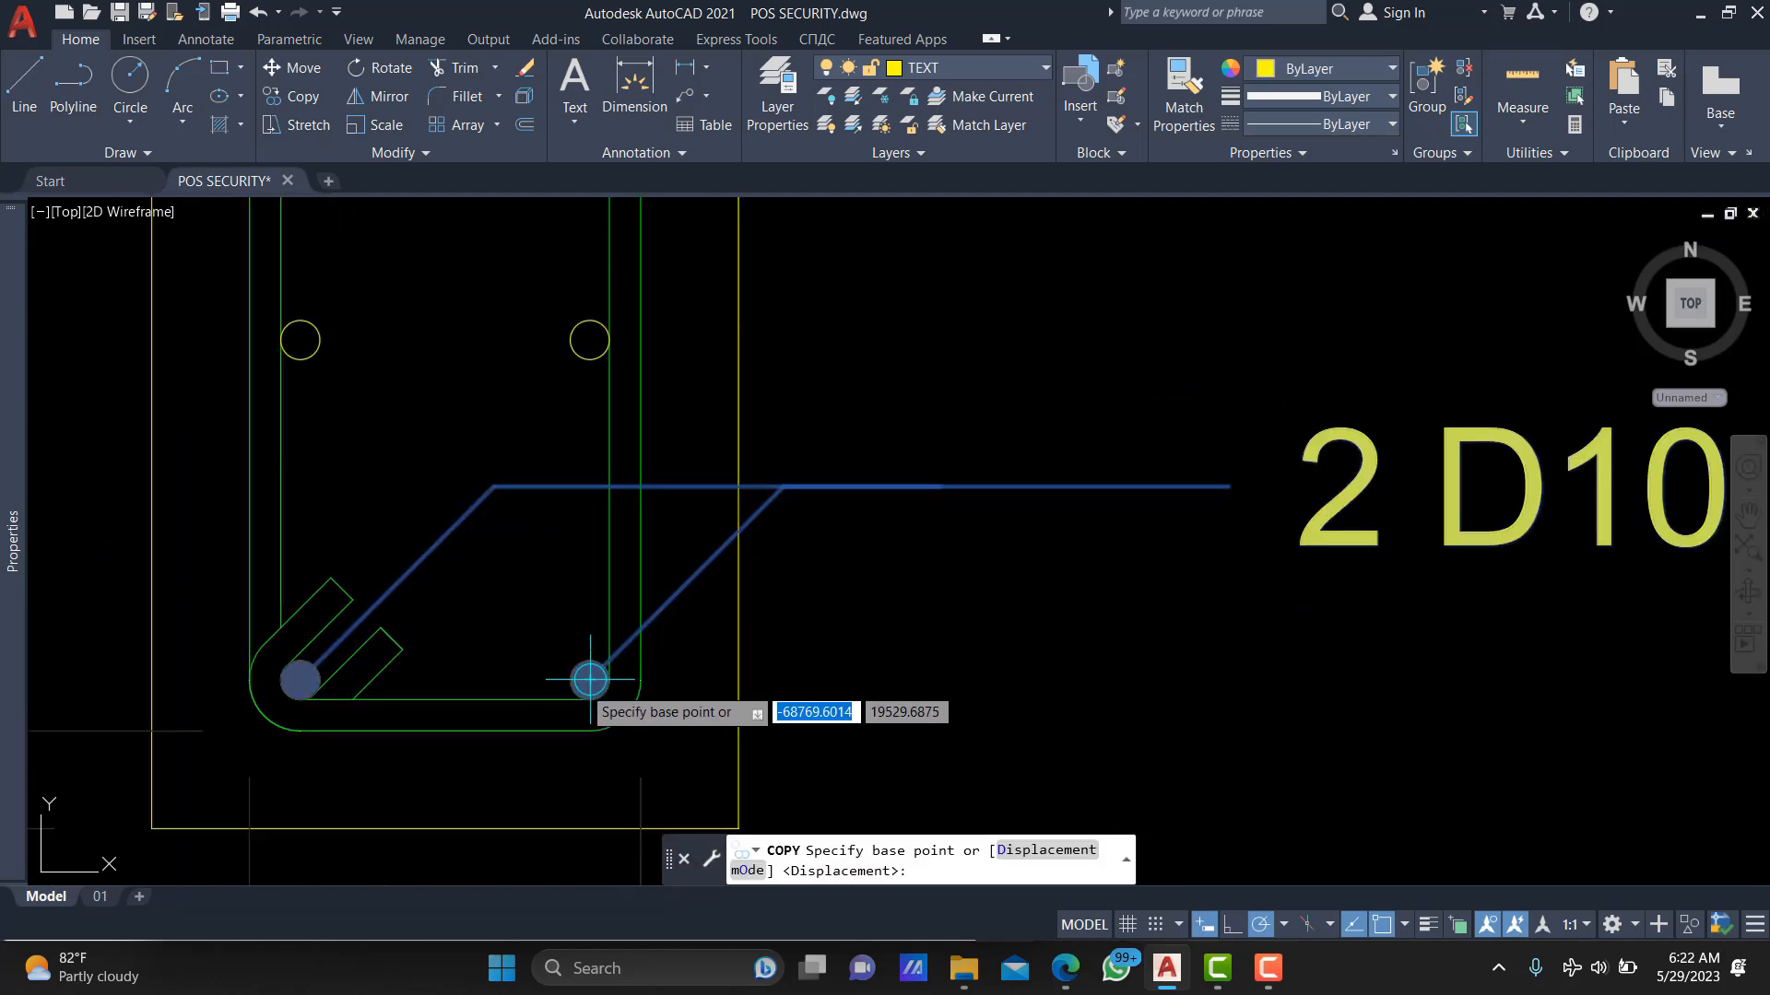
{"action": "left_click", "coordinate": [590, 680]}
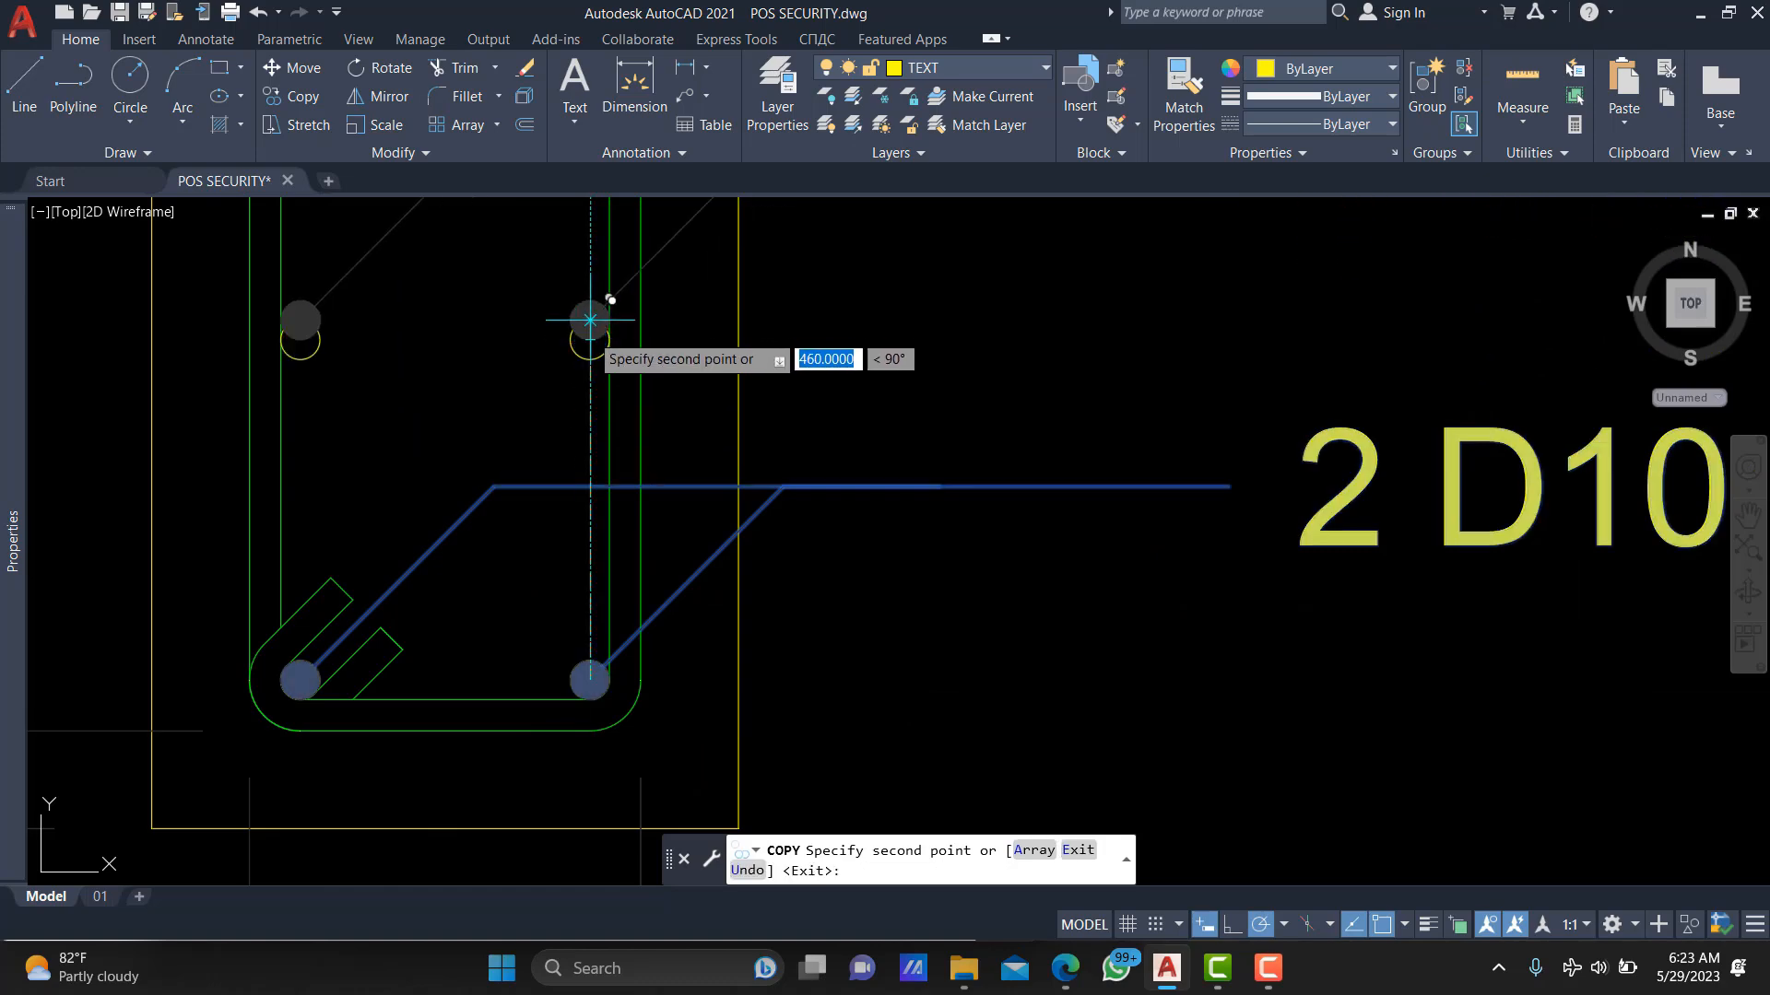
{"action": "scroll", "coordinate": [592, 341], "scroll_direction": "down", "scroll_amount": 2}
{"action": "scroll", "coordinate": [585, 474], "scroll_direction": "up", "scroll_amount": 3}
{"action": "left_click", "coordinate": [582, 474]}
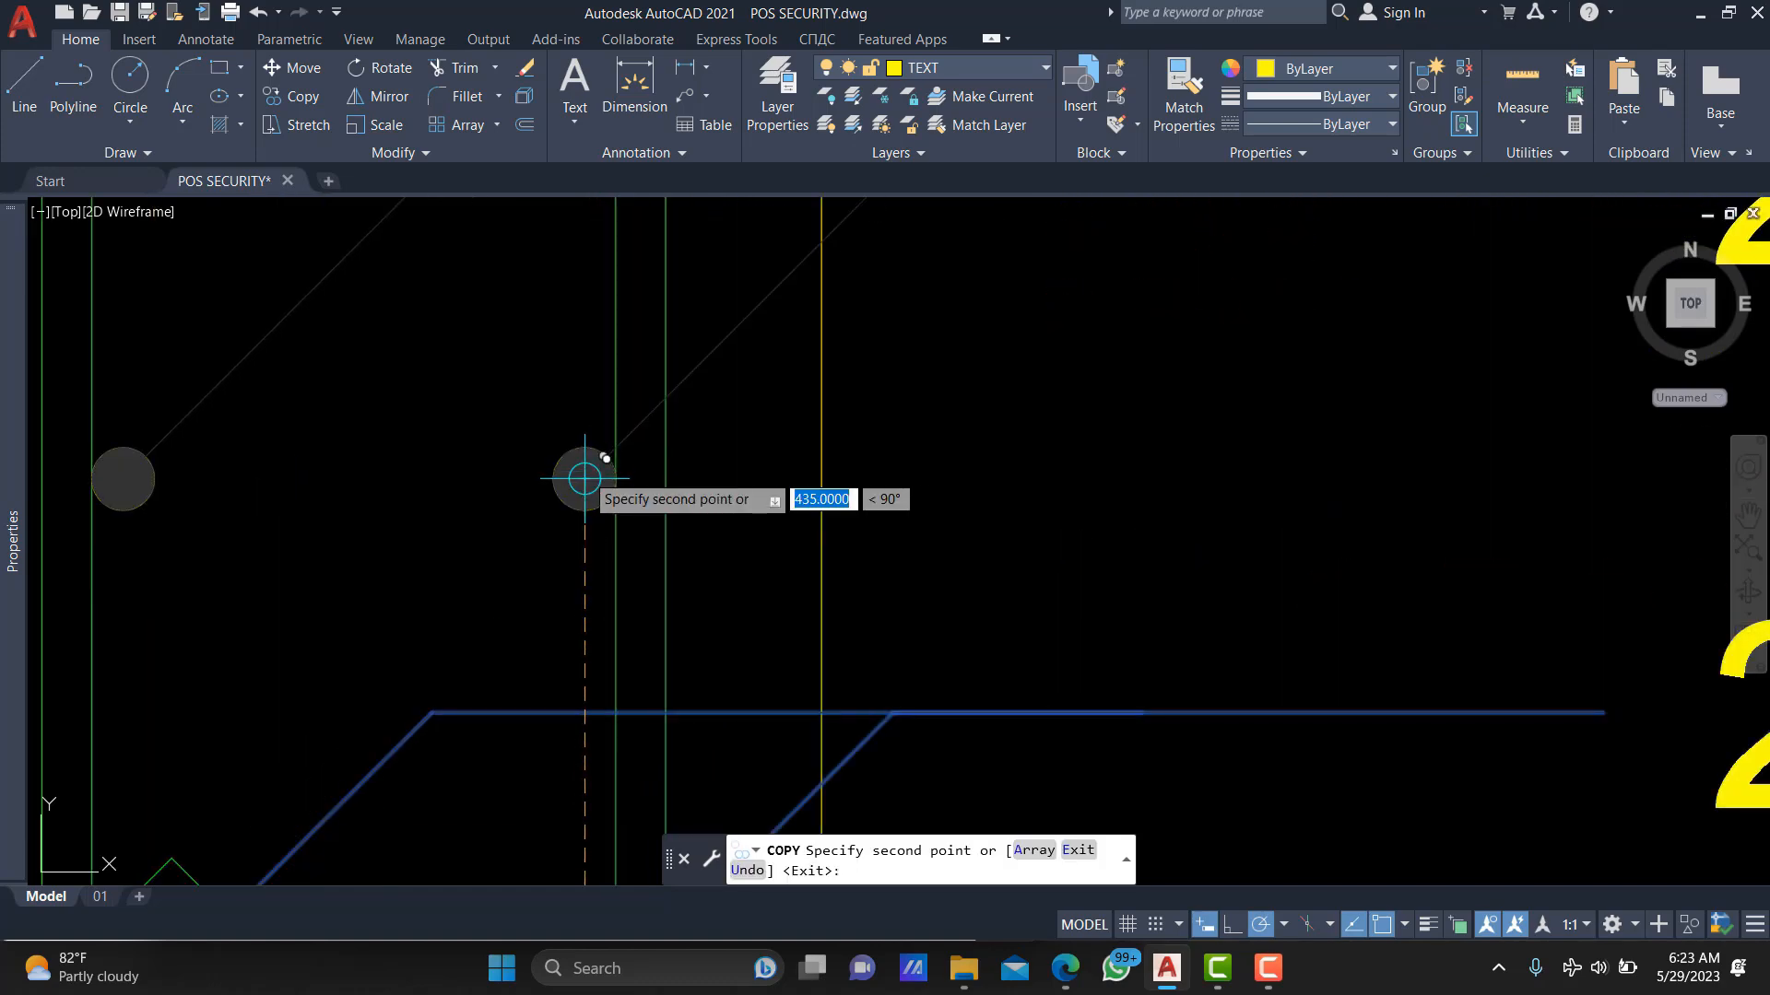
{"action": "scroll", "coordinate": [590, 387], "scroll_direction": "down", "scroll_amount": 3}
{"action": "scroll", "coordinate": [576, 341], "scroll_direction": "up", "scroll_amount": 3}
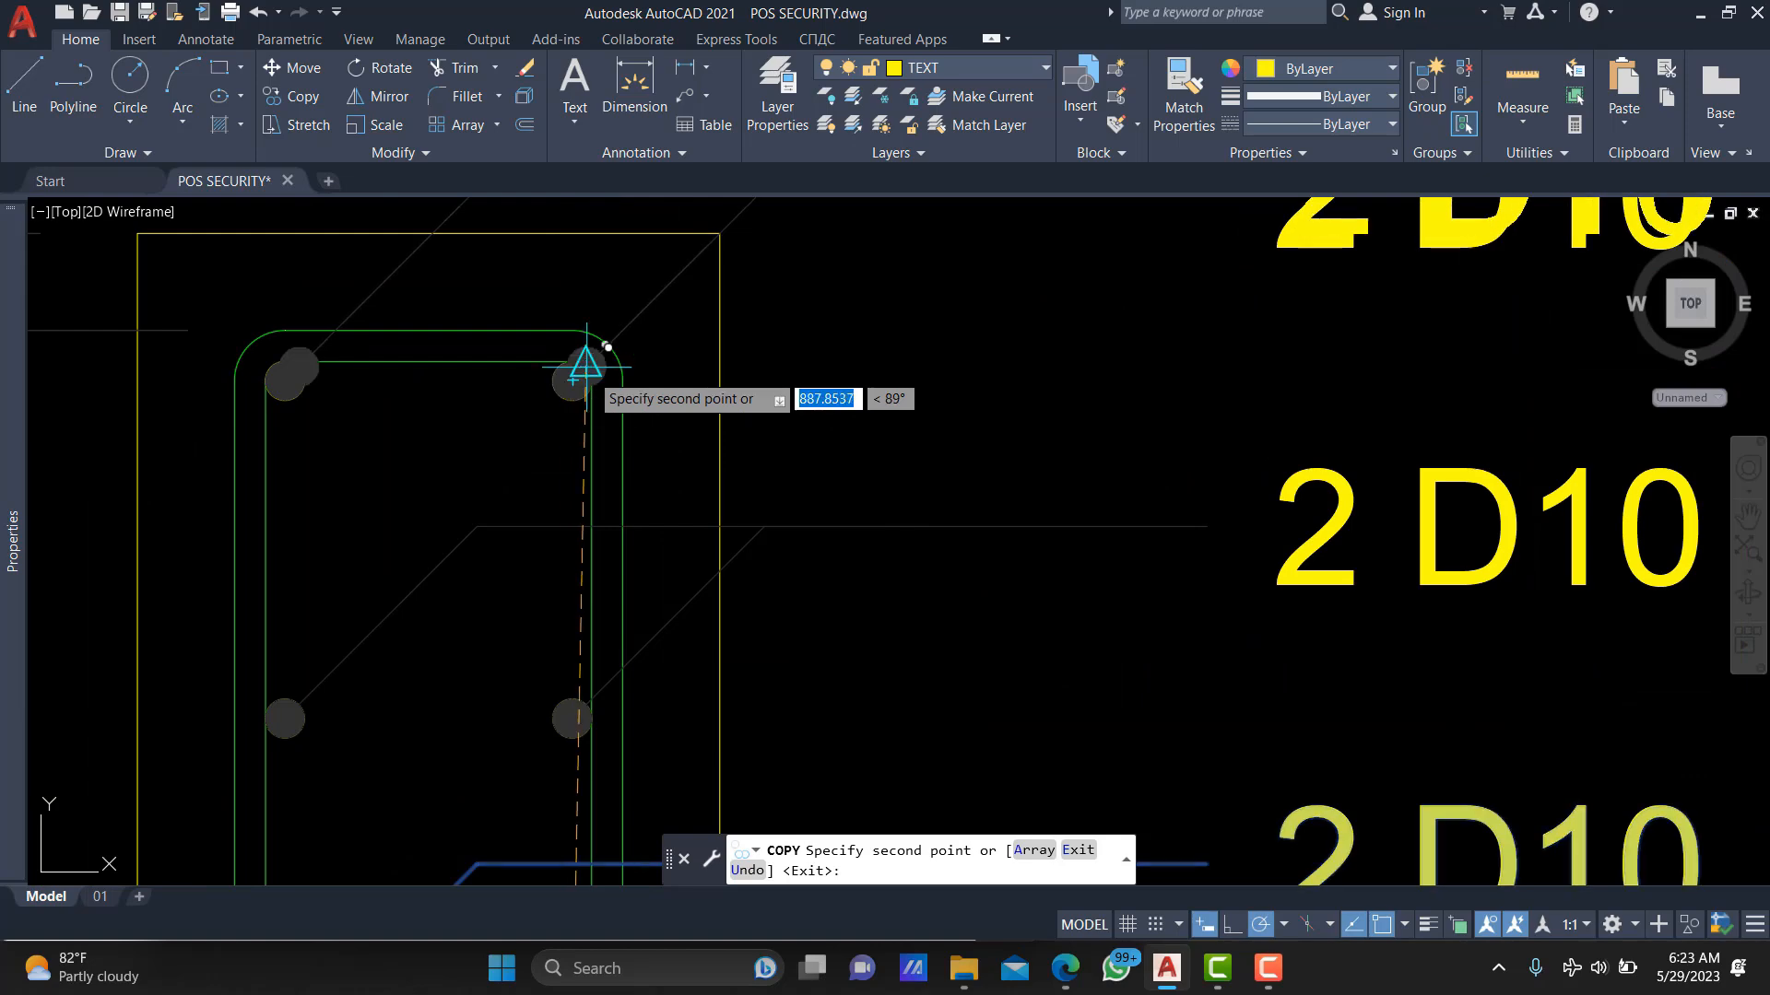
{"action": "key", "text": "Return"}
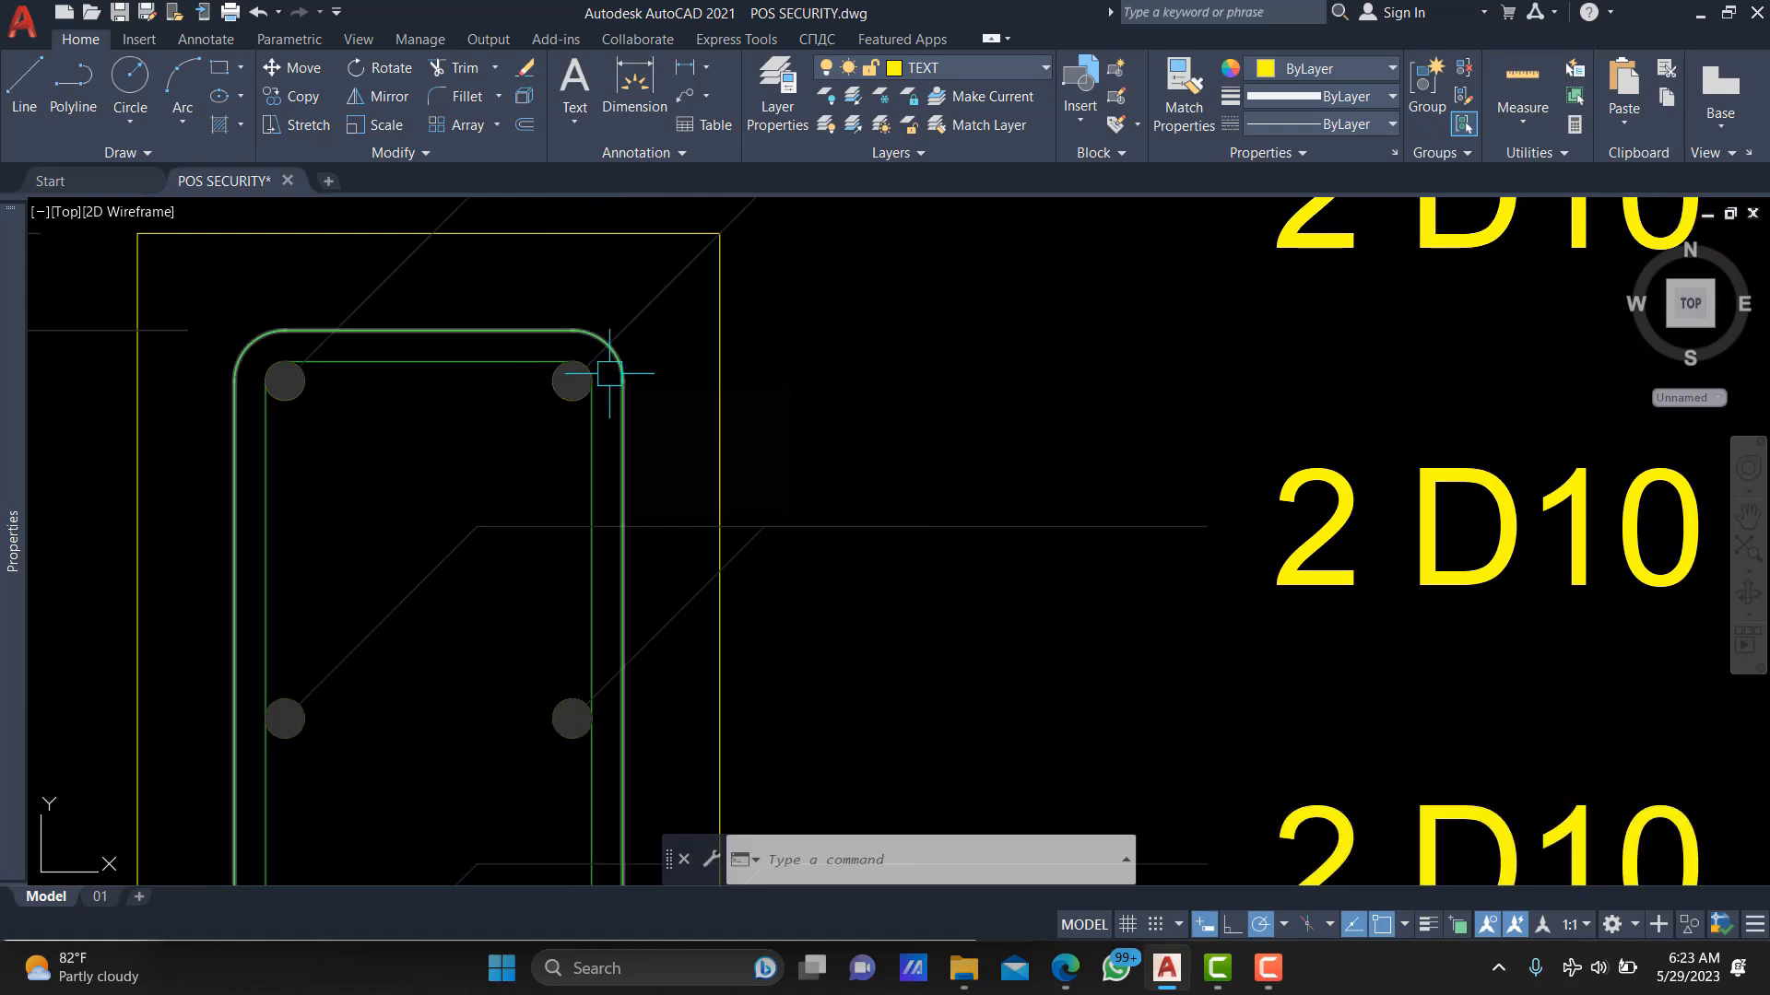
Draw a quick leader from the stirrup's lower-right corner diagonally down, with its landing ending below the 2 D10 leaders and default text width.
{"action": "scroll", "coordinate": [616, 373], "scroll_direction": "down", "scroll_amount": 6}
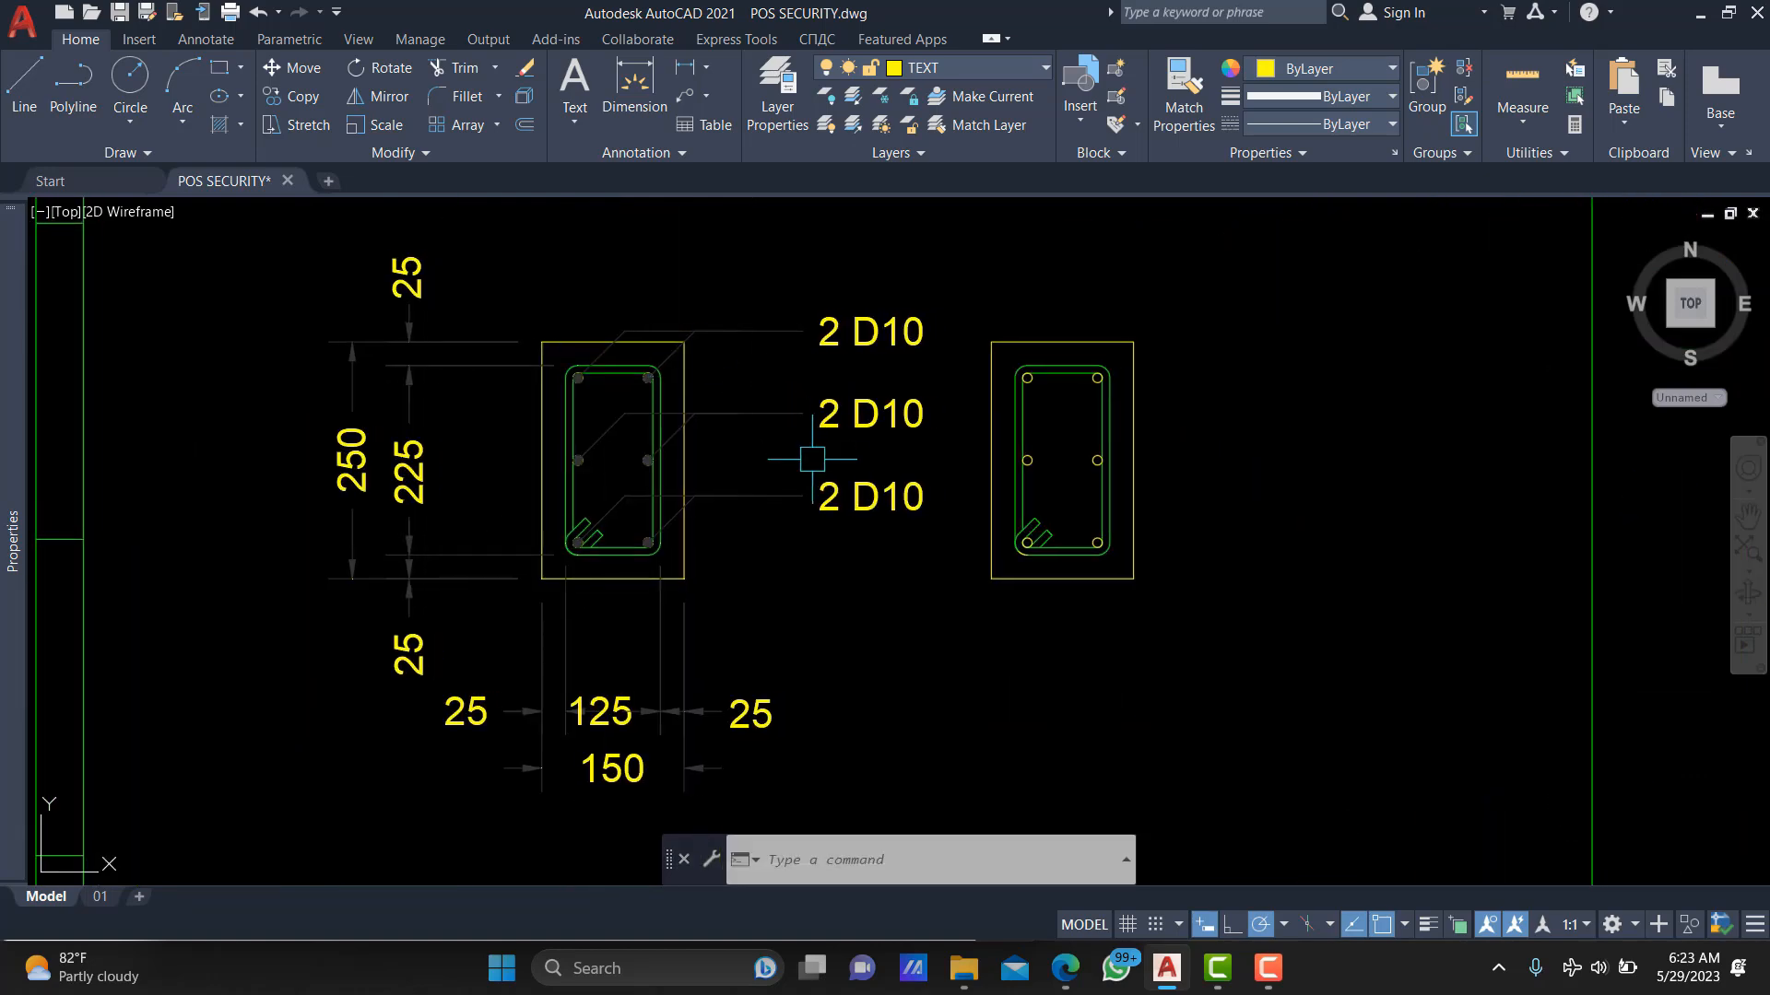
{"action": "scroll", "coordinate": [812, 459], "scroll_direction": "down", "scroll_amount": 5}
{"action": "scroll", "coordinate": [810, 474], "scroll_direction": "up", "scroll_amount": 9}
{"action": "type", "text": "le"}
{"action": "key", "text": "Return"}
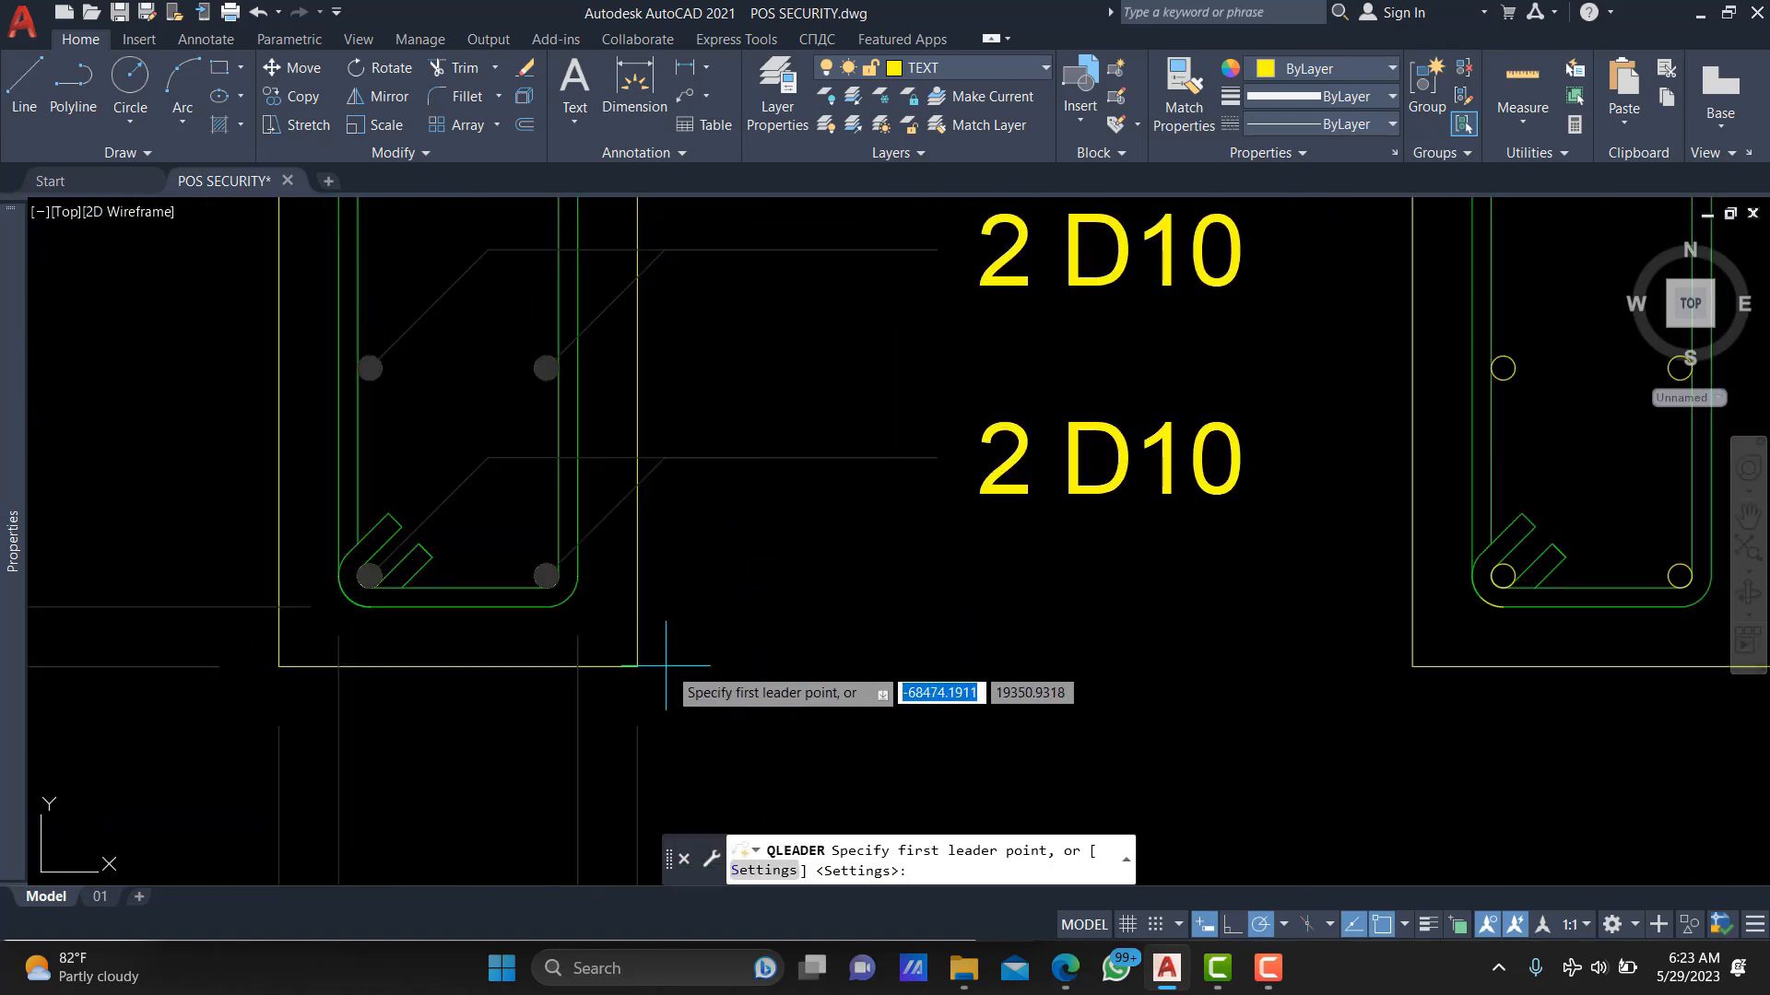
{"action": "scroll", "coordinate": [612, 596], "scroll_direction": "up", "scroll_amount": 2}
{"action": "left_click", "coordinate": [551, 588]}
{"action": "scroll", "coordinate": [742, 636], "scroll_direction": "down", "scroll_amount": 2}
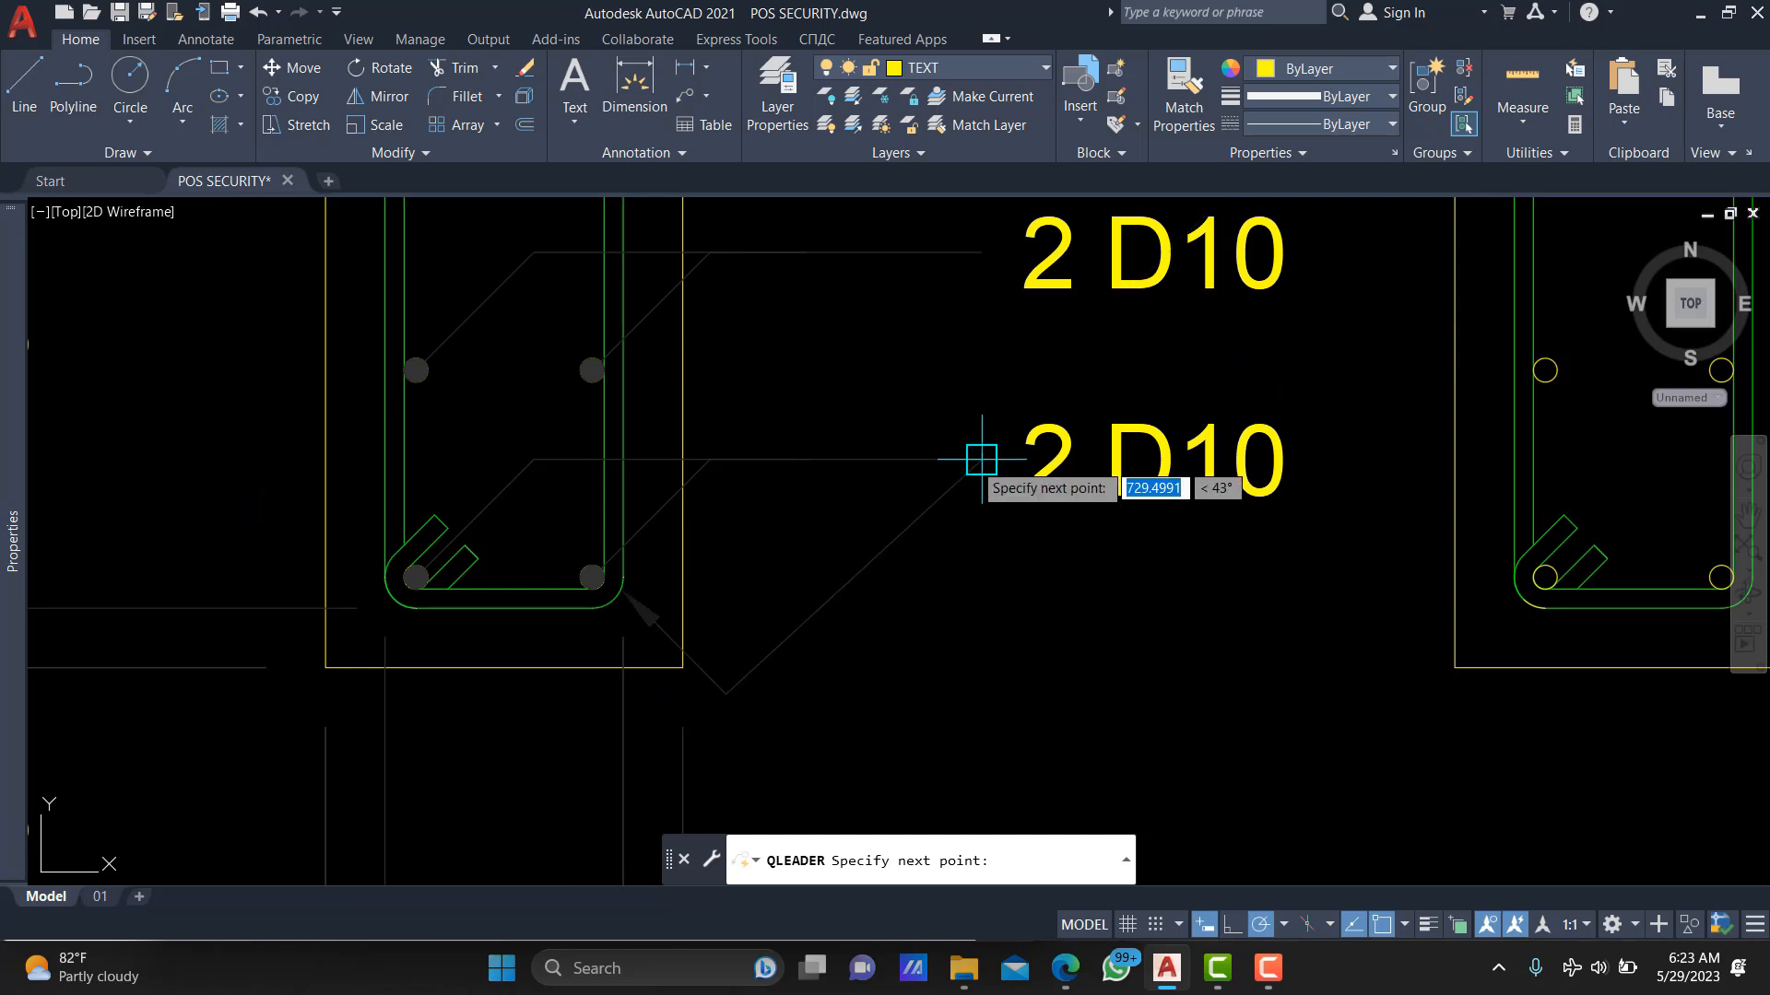
{"action": "left_click", "coordinate": [725, 693]}
{"action": "left_click", "coordinate": [982, 693]}
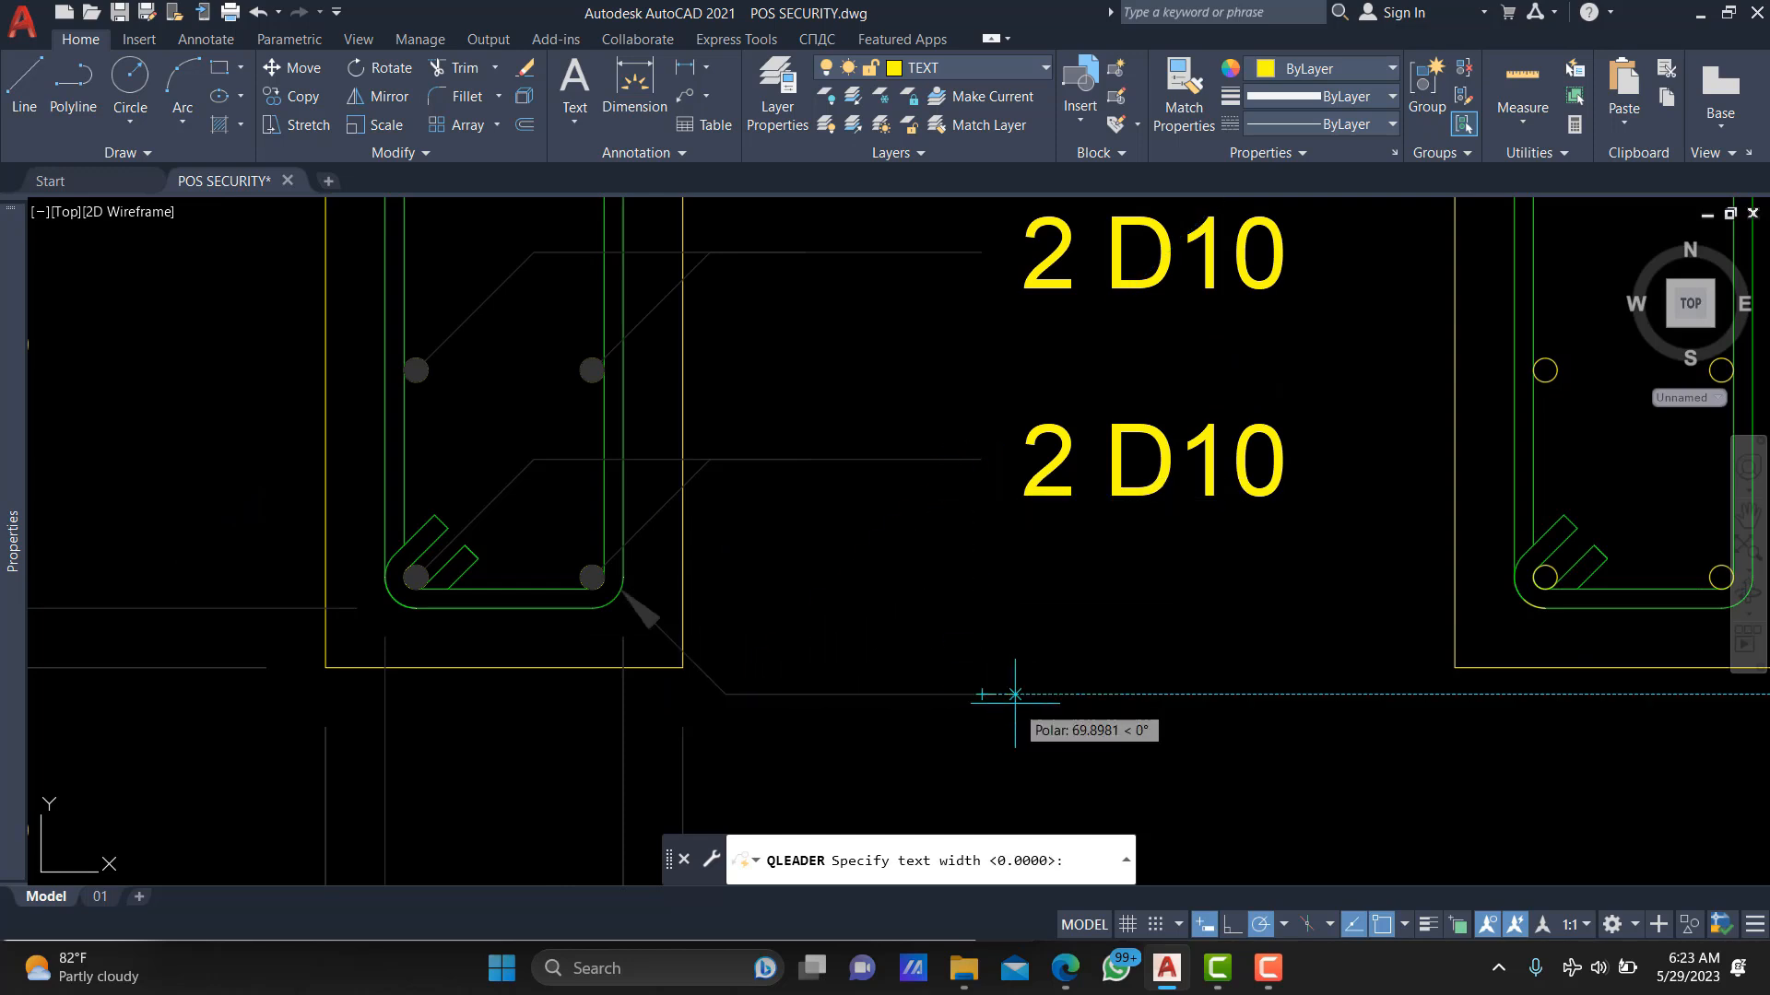
{"action": "key", "text": "Return"}
{"action": "key", "text": "Return"}
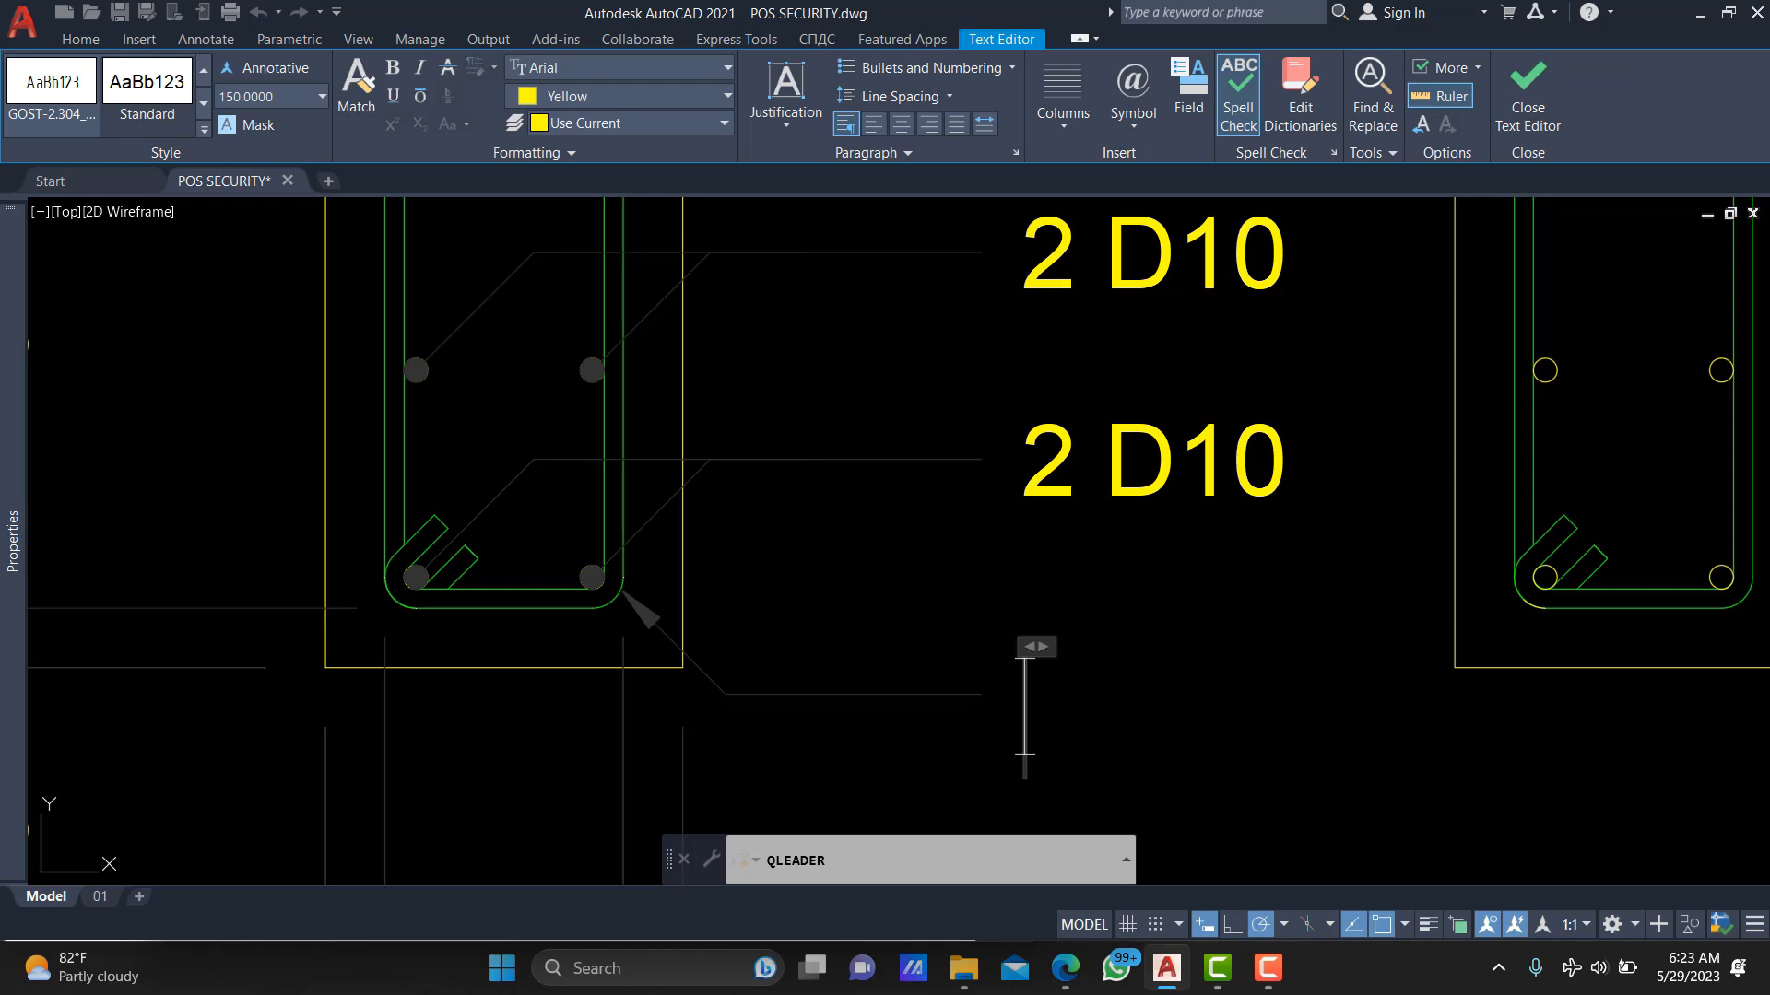
Enter Ø8 - 150 as the stirrup leader's annotation text.
{"action": "type", "text": "%%c"}
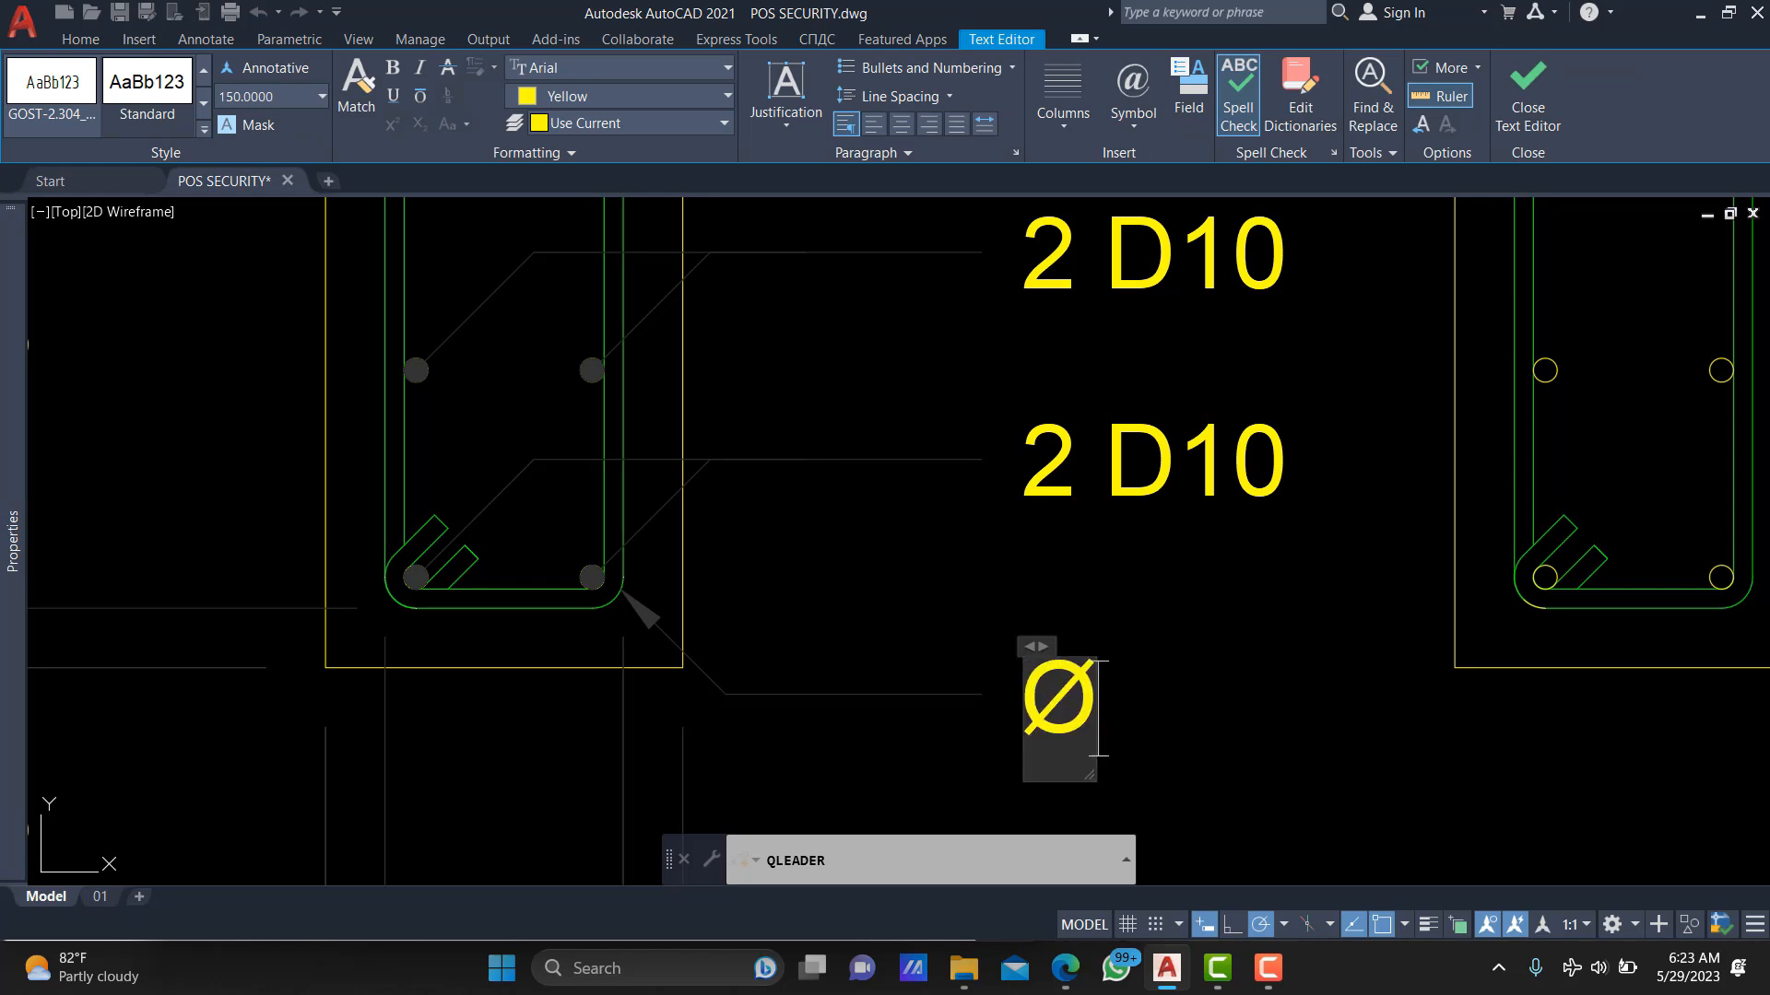
{"action": "type", "text": "8 -"}
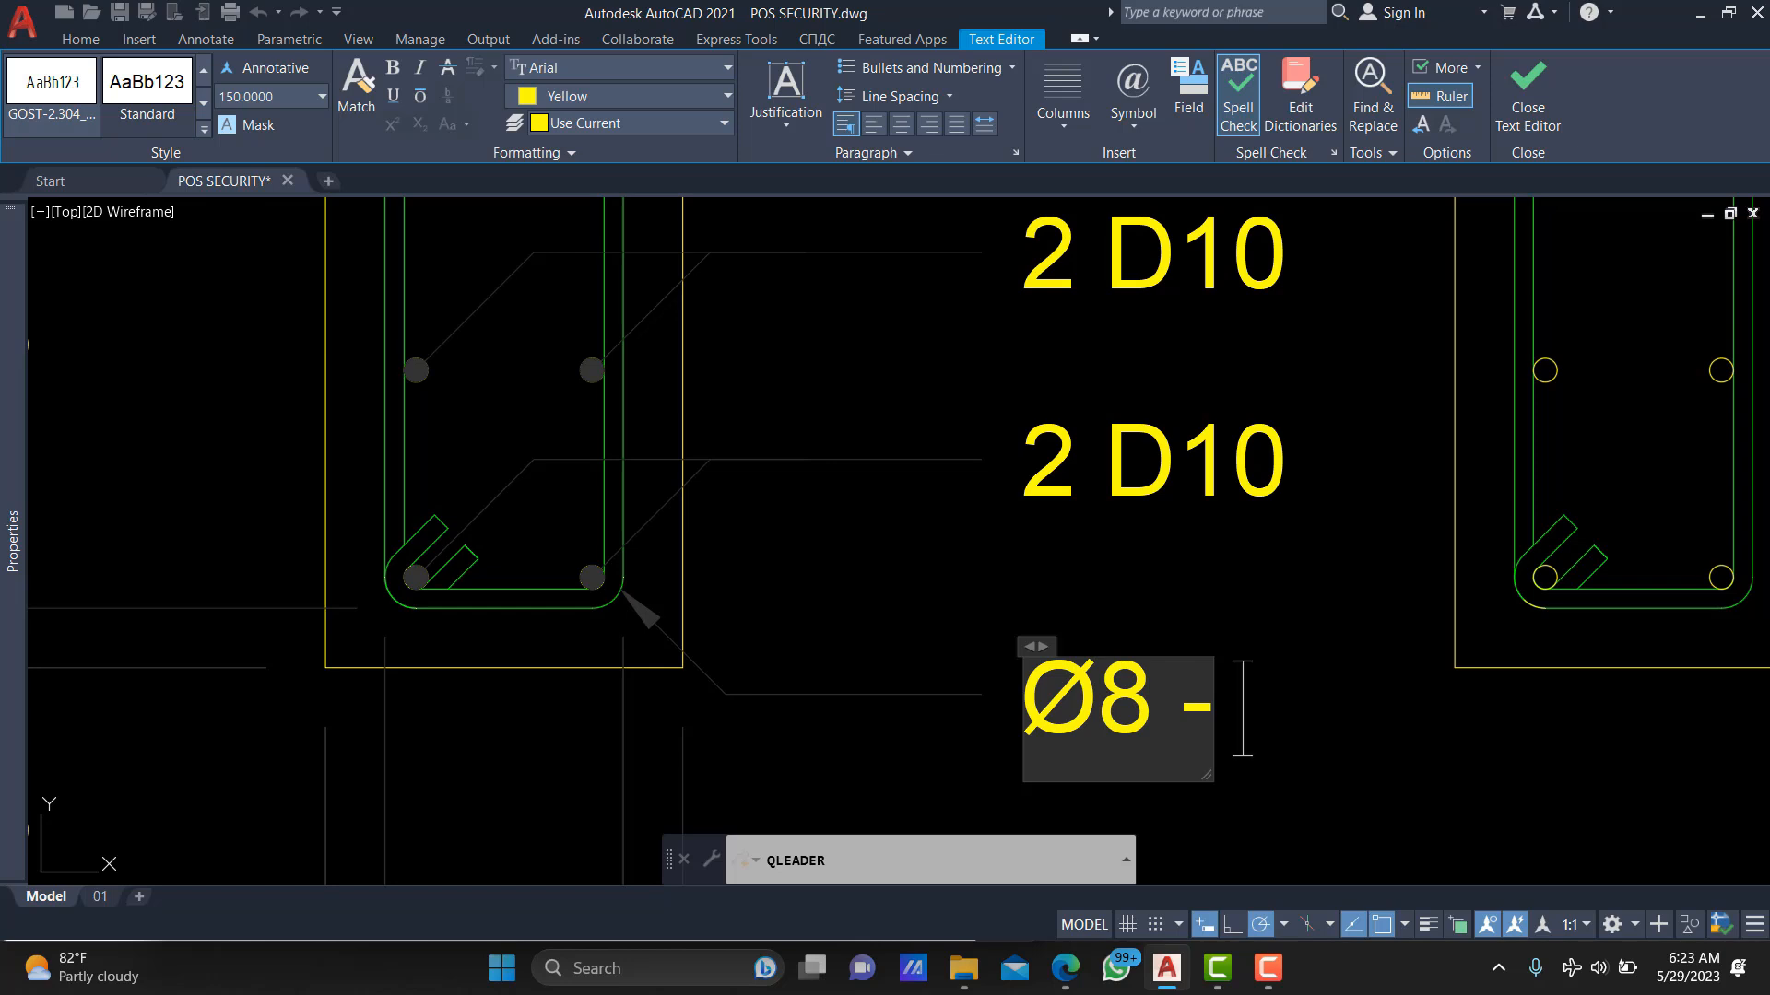
{"action": "type", "text": "150"}
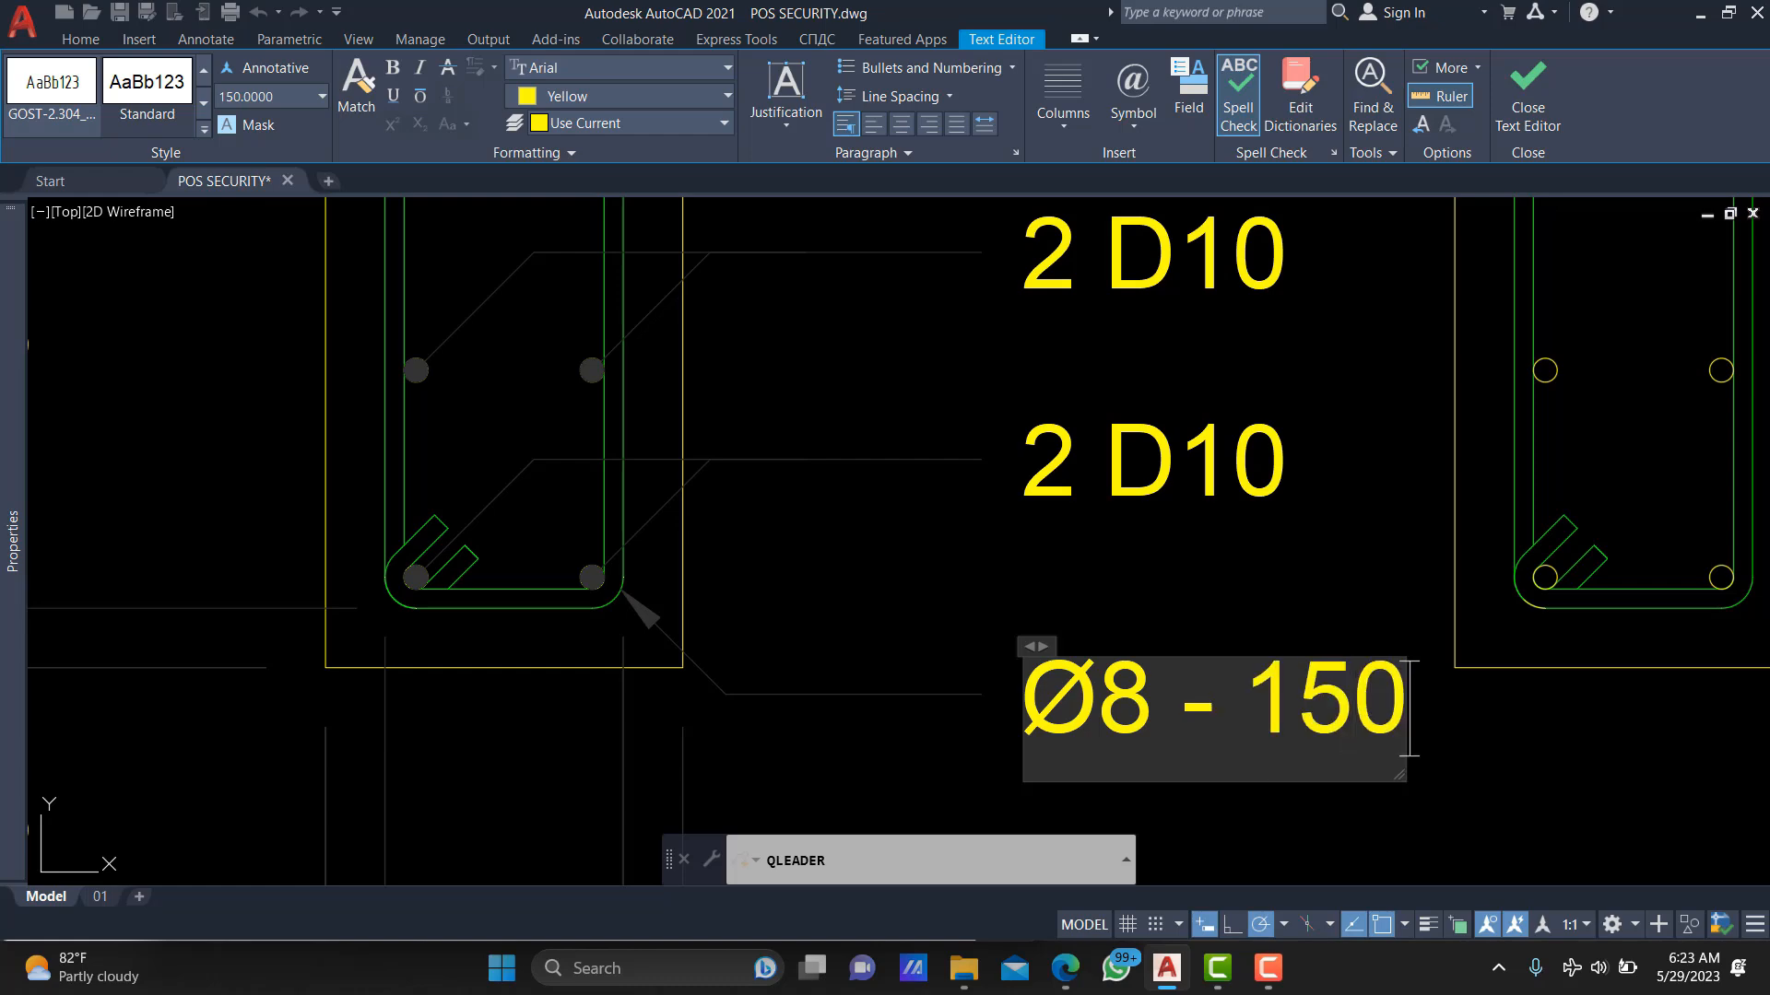
{"action": "left_click", "coordinate": [1331, 612]}
{"action": "scroll", "coordinate": [1110, 469], "scroll_direction": "down", "scroll_amount": 9}
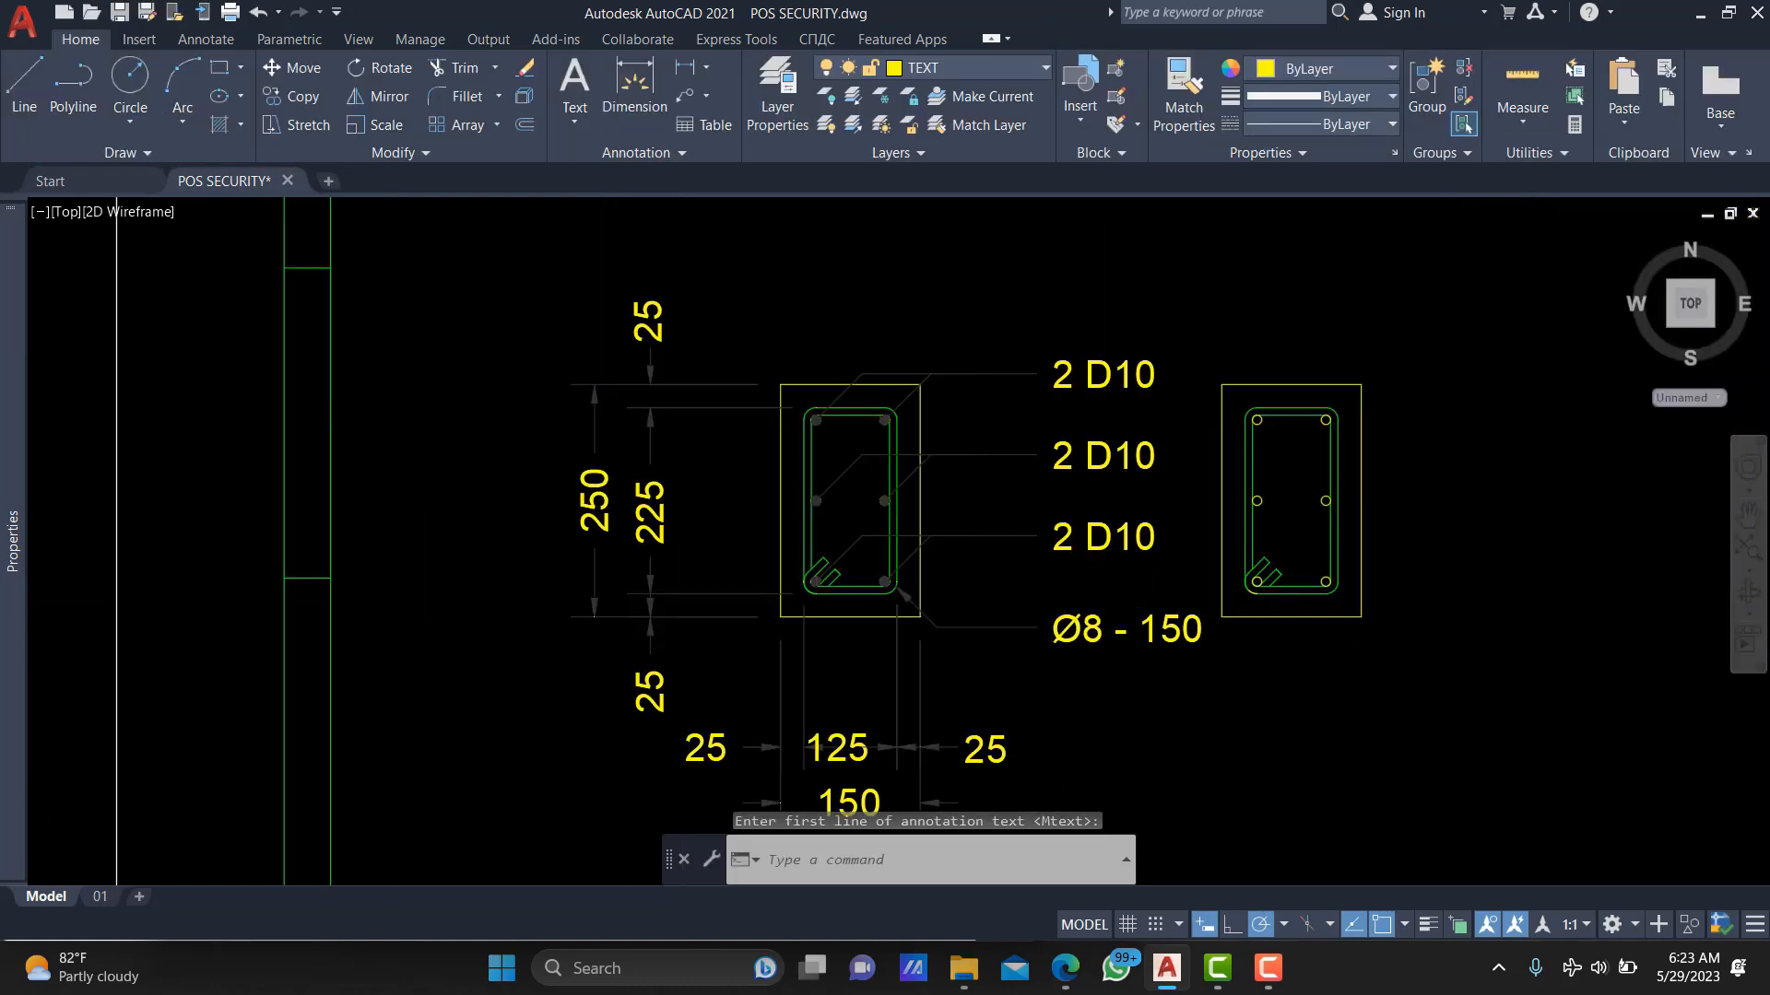
Move the left section with all its dimensions and rebar labels 800 to the left.
{"action": "scroll", "coordinate": [1109, 469], "scroll_direction": "up", "scroll_amount": 3}
{"action": "middle_click_drag", "start_coordinate": [1110, 469], "coordinate": [1079, 314]}
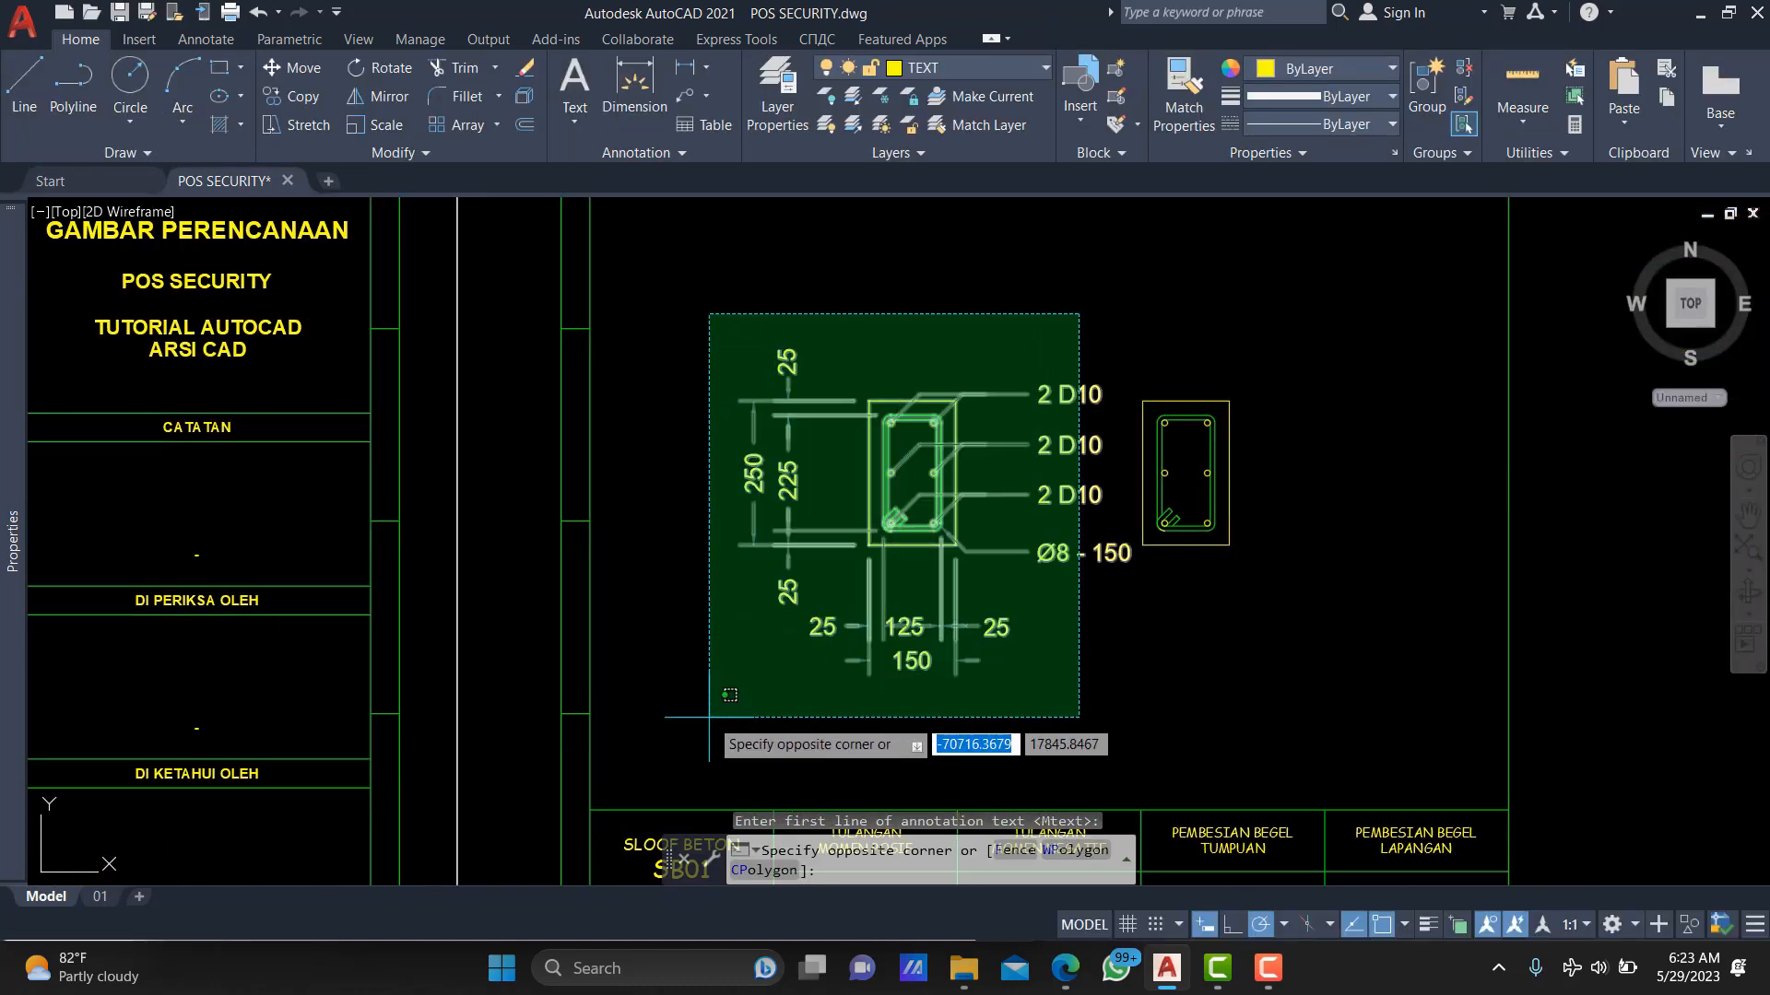
{"action": "left_click", "coordinate": [711, 748]}
{"action": "type", "text": "m"}
{"action": "key", "text": "Return"}
{"action": "left_click", "coordinate": [1168, 313]}
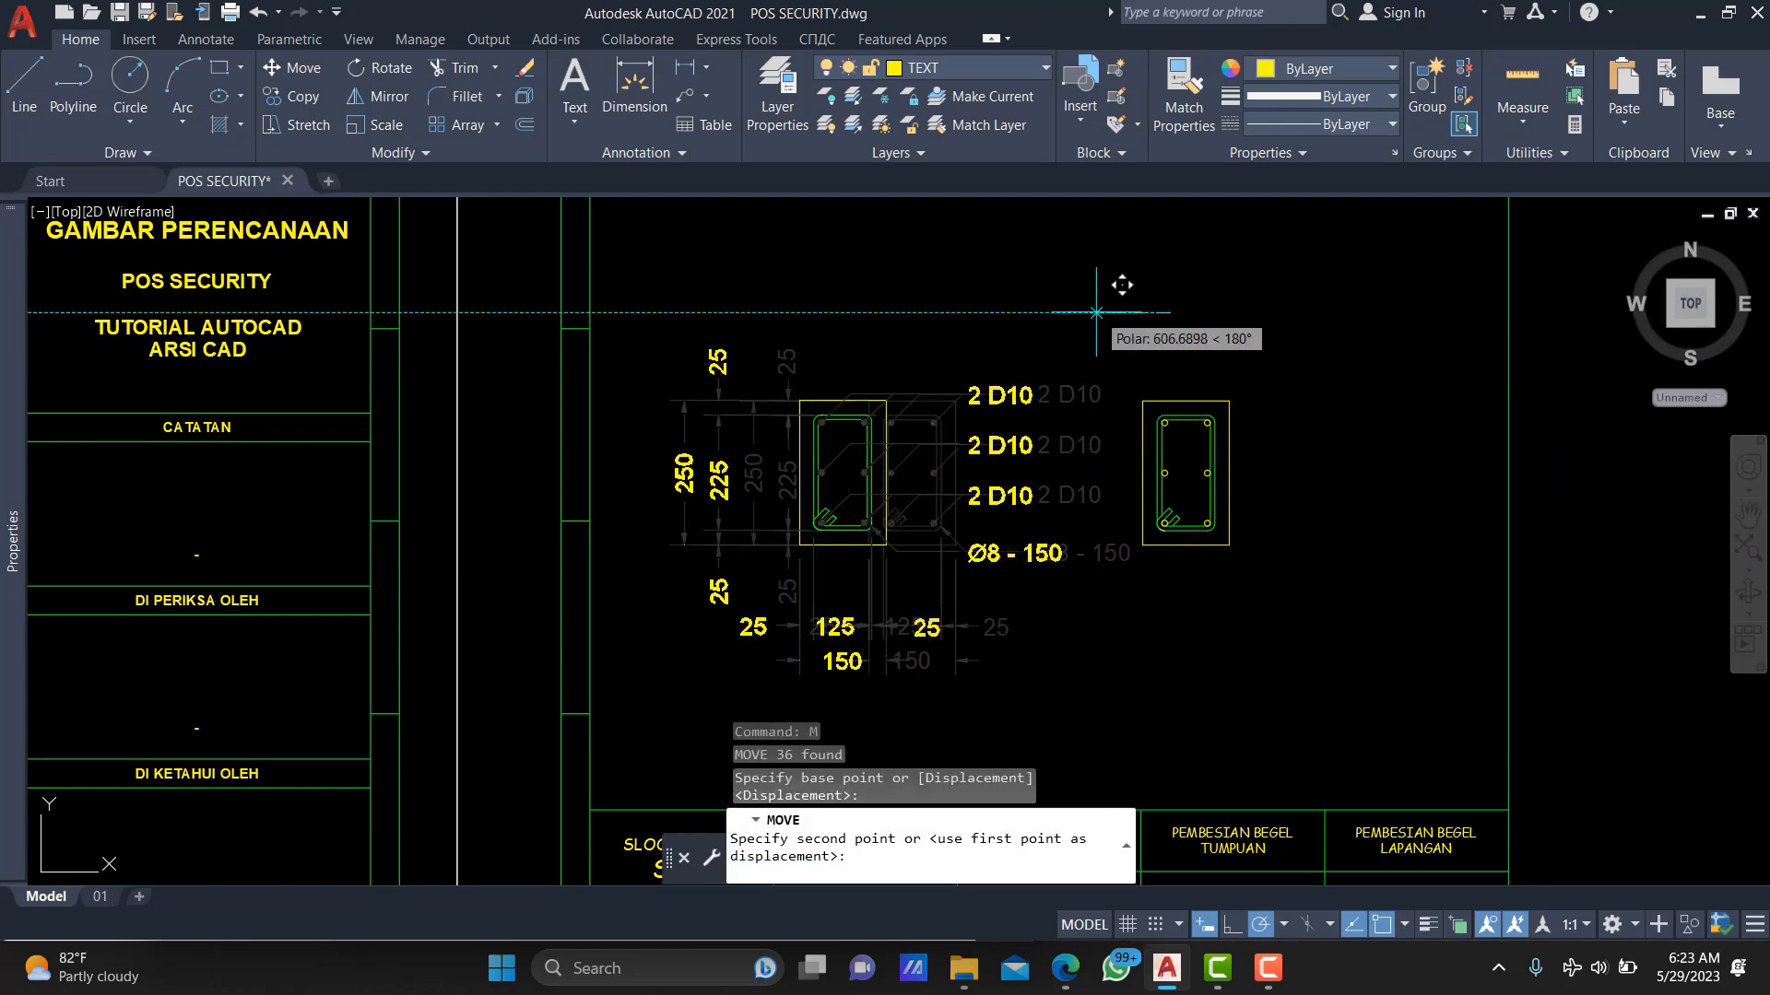
{"action": "type", "text": "800"}
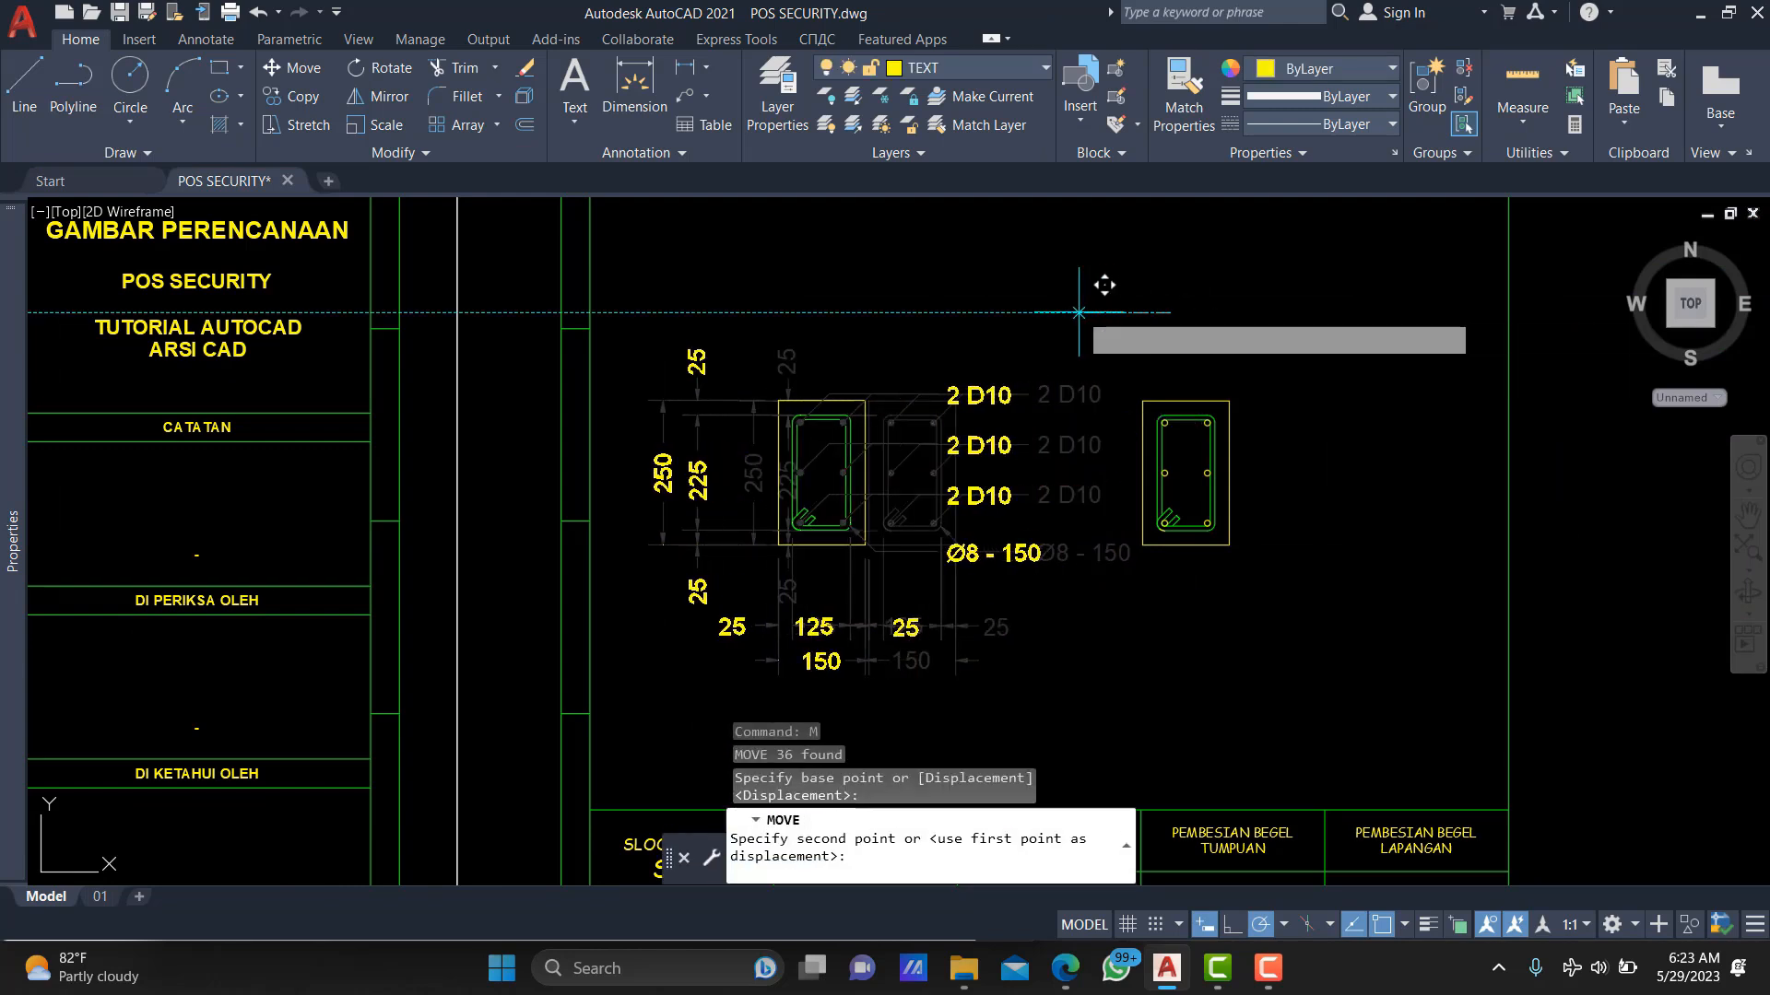
{"action": "key", "text": "Return"}
Copy the left section's dimensions, leaders and rebar labels onto the right section, using the sections' upper-left corners as reference points.
{"action": "left_click", "coordinate": [992, 268]}
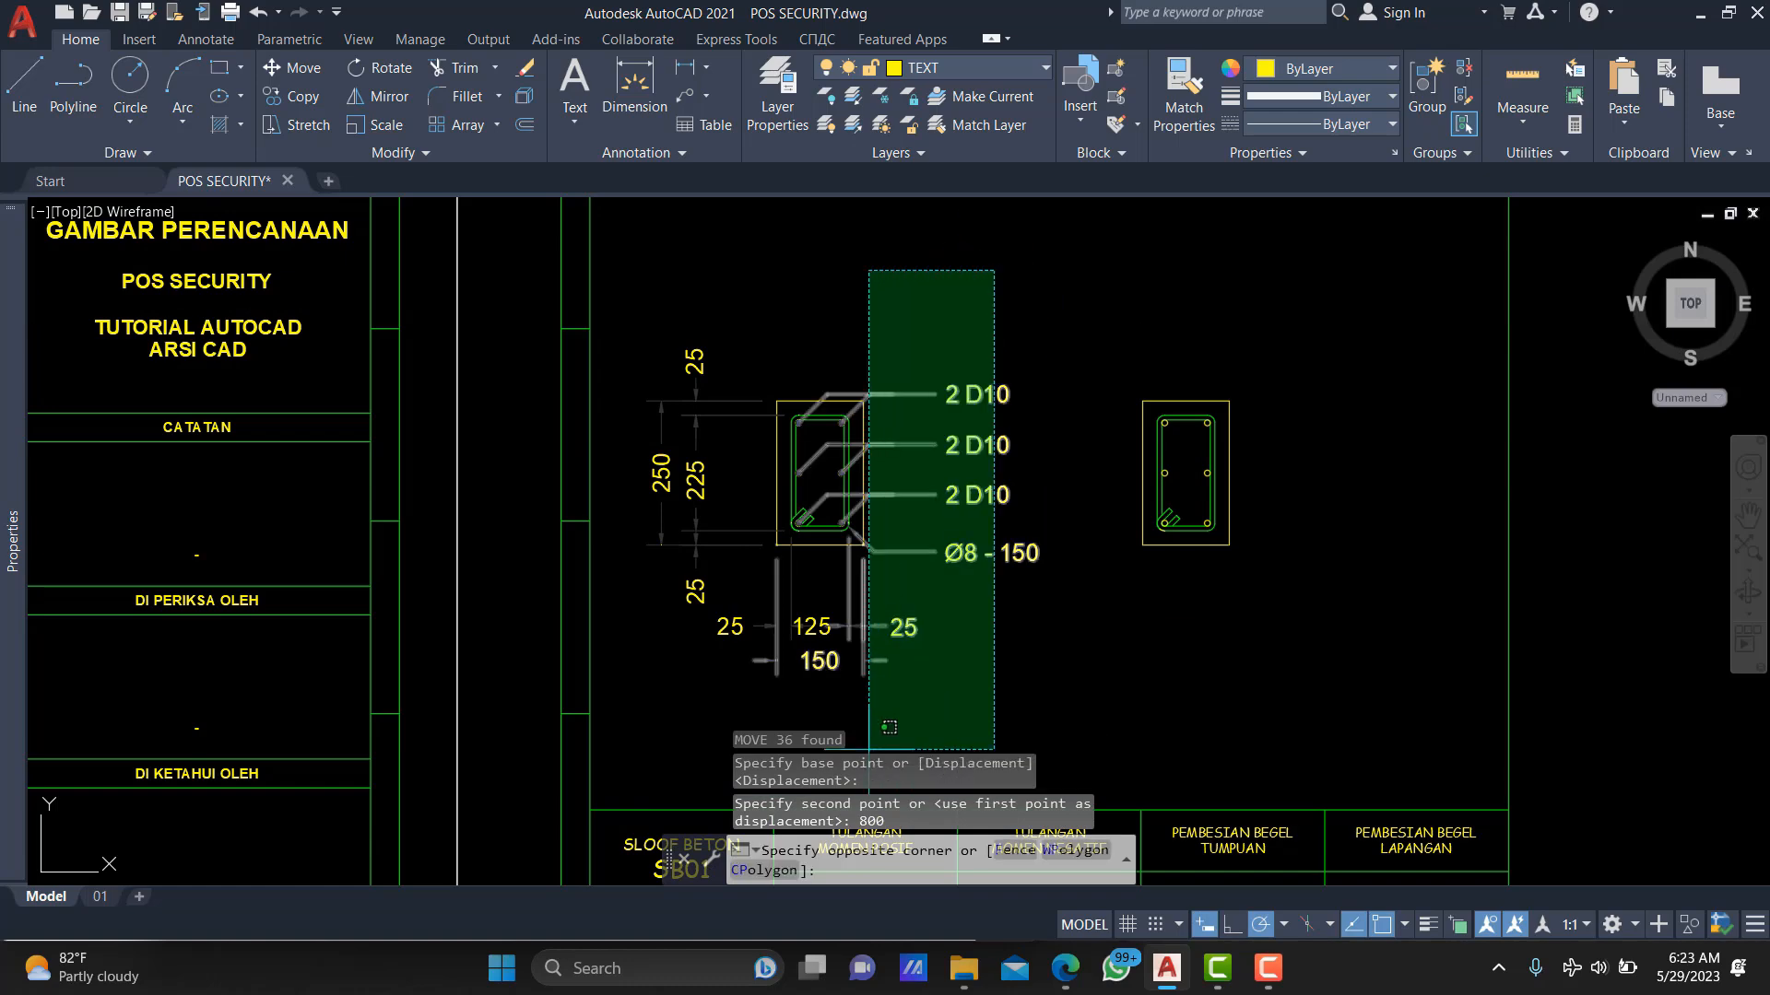
{"action": "left_click", "coordinate": [900, 666]}
{"action": "left_click", "coordinate": [1007, 584]}
{"action": "left_click", "coordinate": [598, 705]}
{"action": "left_click", "coordinate": [761, 331]}
{"action": "left_click", "coordinate": [671, 533]}
{"action": "type", "text": "CO"}
{"action": "key", "text": "Return"}
{"action": "scroll", "coordinate": [852, 416], "scroll_direction": "up", "scroll_amount": 2}
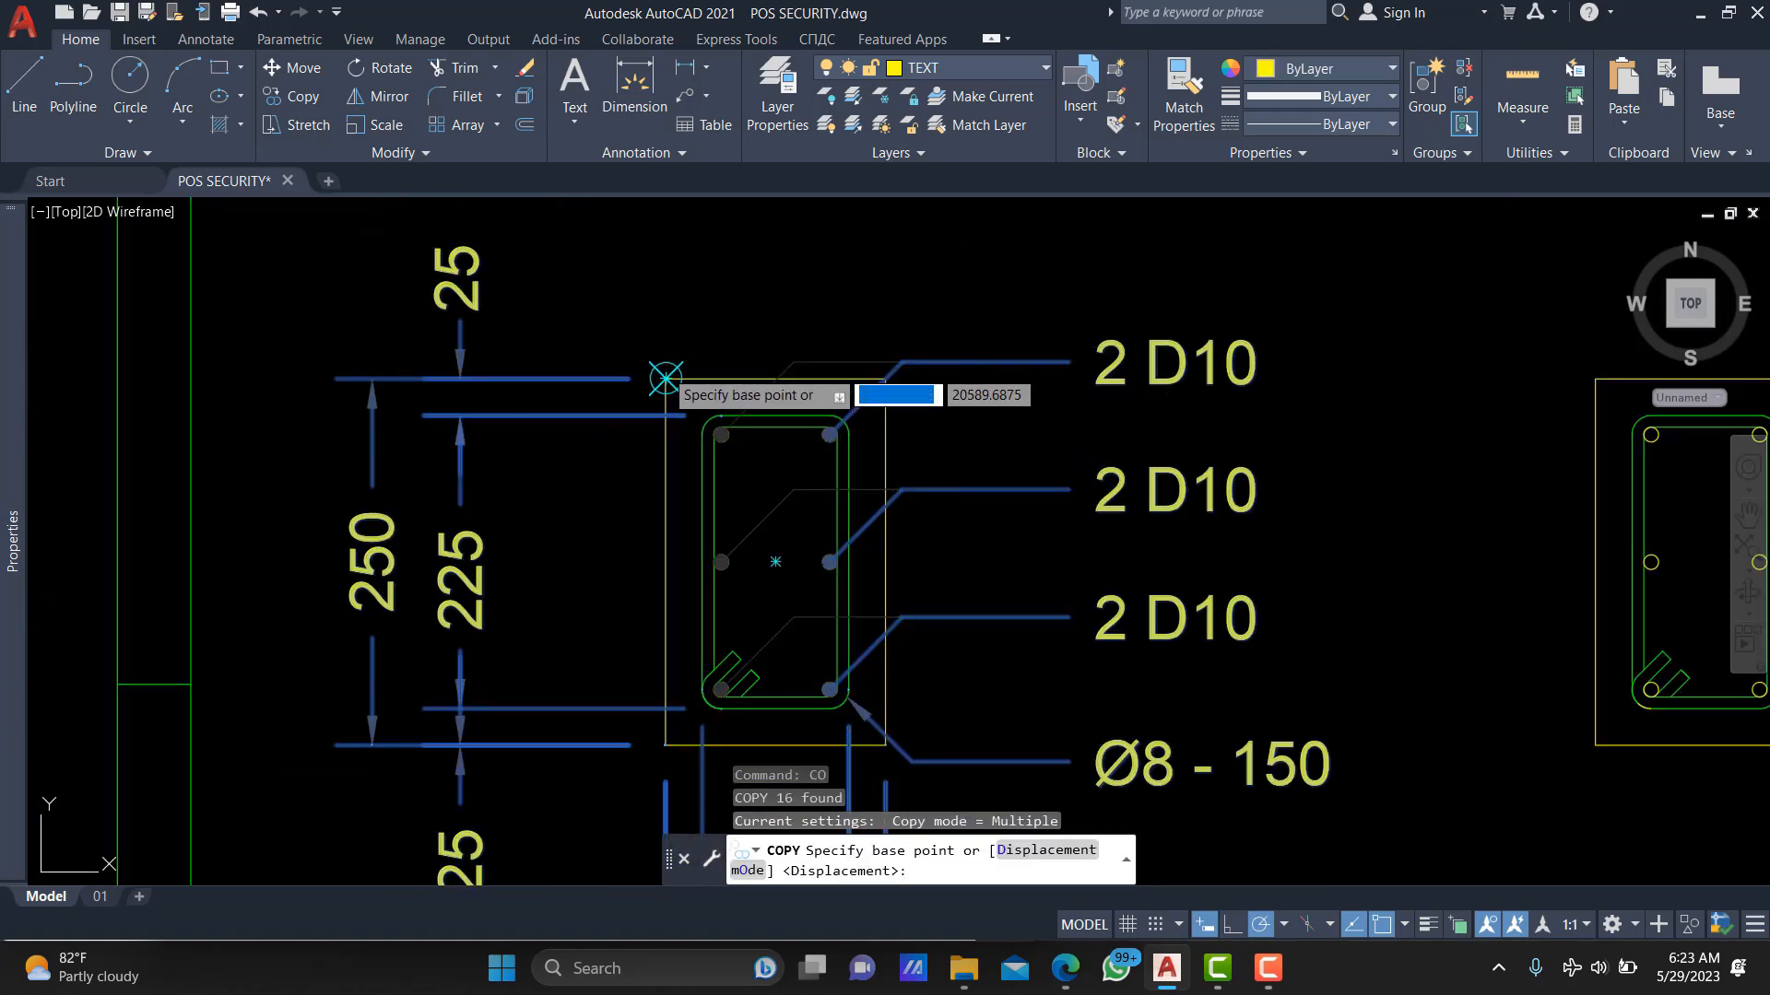
{"action": "left_click", "coordinate": [665, 378]}
{"action": "scroll", "coordinate": [781, 371], "scroll_direction": "down", "scroll_amount": 1}
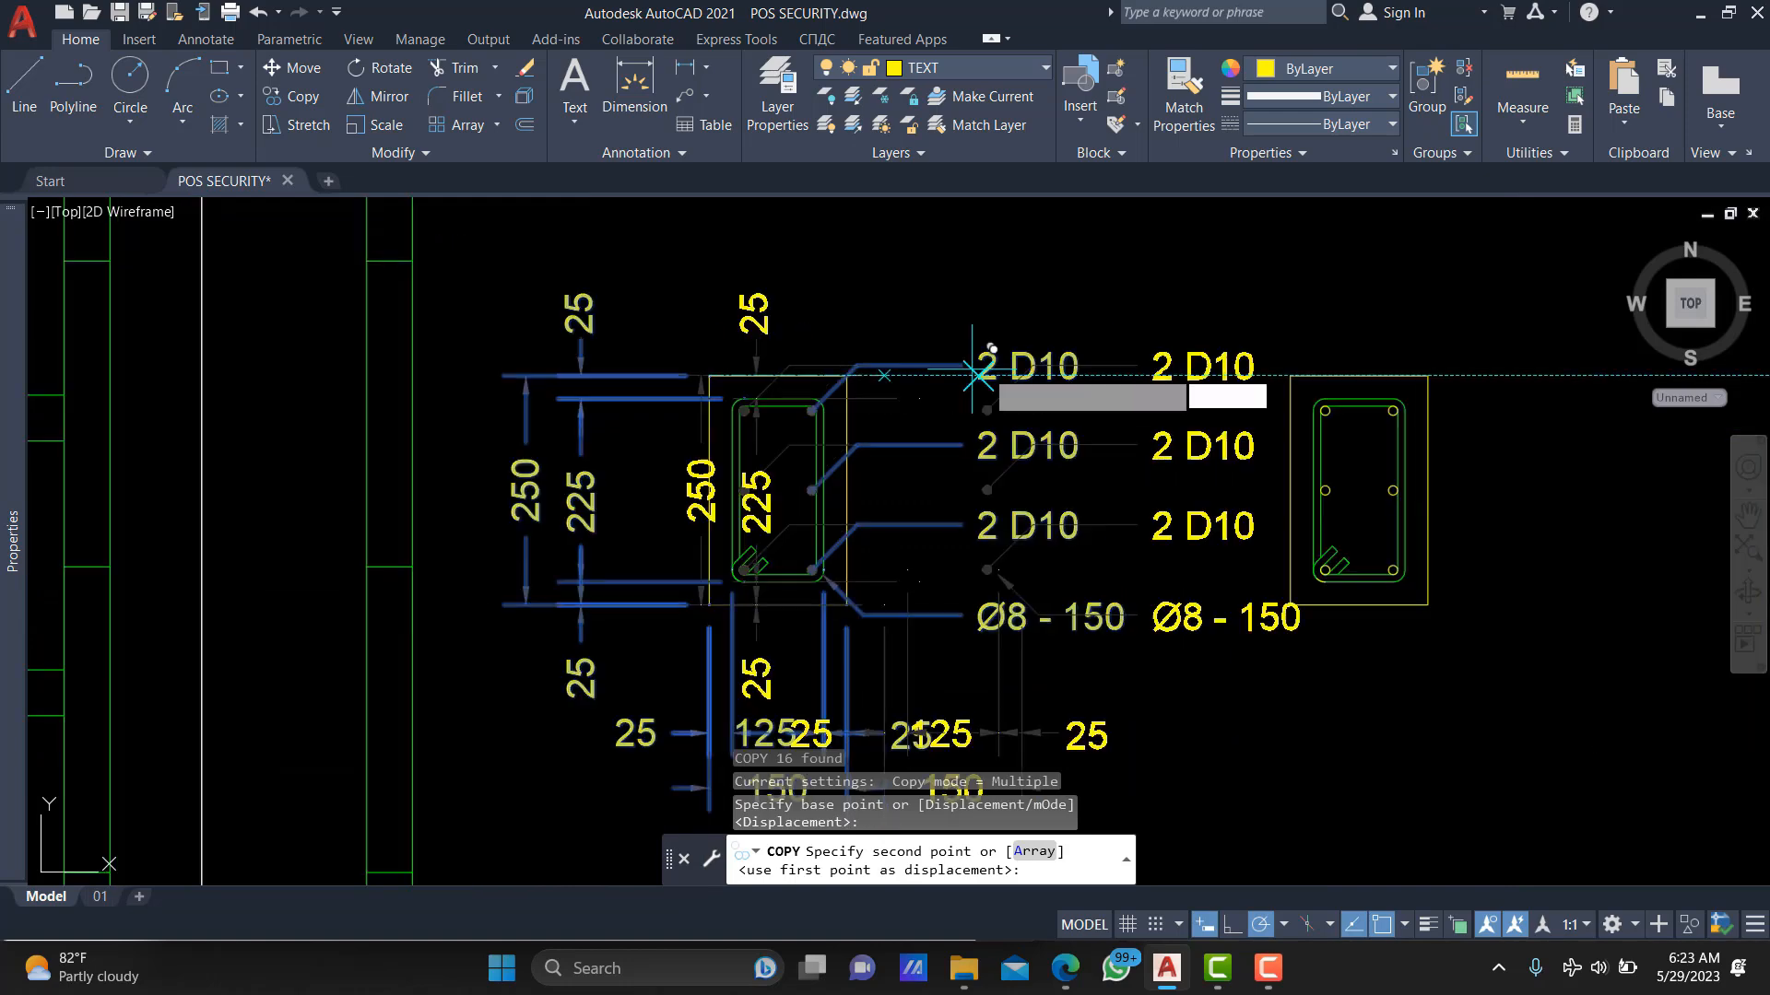
{"action": "left_click", "coordinate": [1291, 375]}
{"action": "key", "text": "Return"}
Move the right section with all its dimensions and rebar labels 600 to the right.
{"action": "scroll", "coordinate": [1257, 360], "scroll_direction": "down", "scroll_amount": 4}
{"action": "left_click", "coordinate": [1389, 312]}
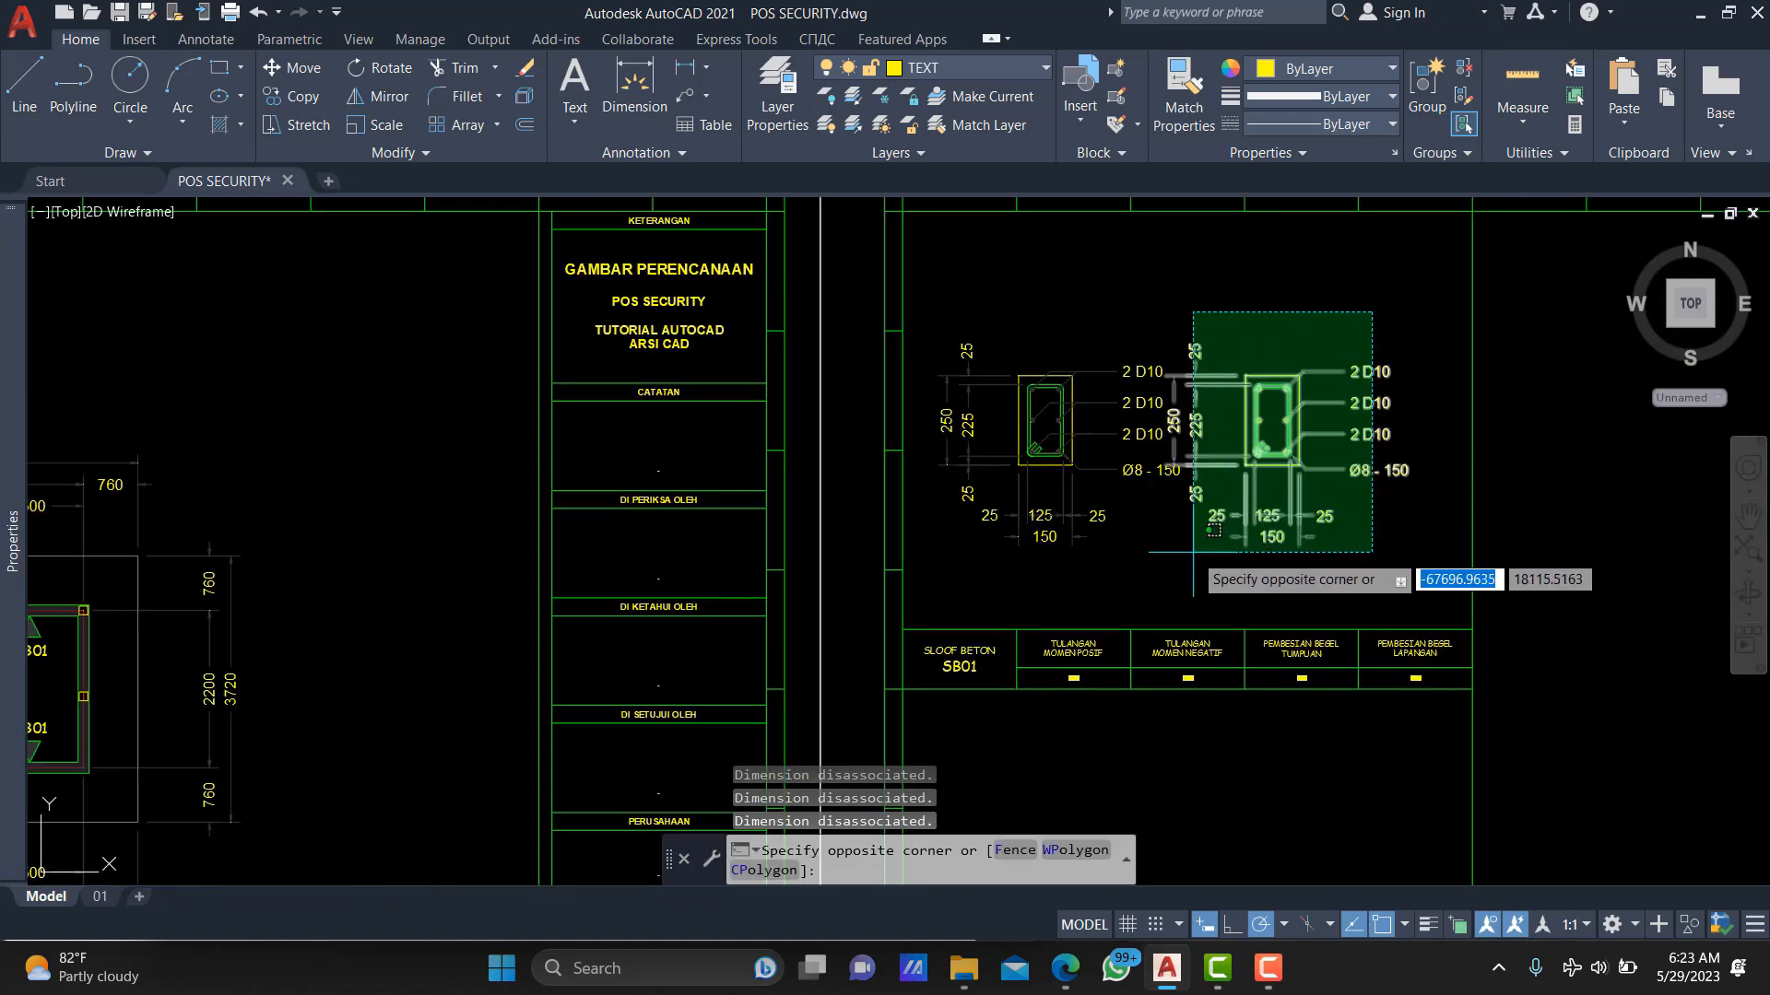
{"action": "left_click", "coordinate": [1166, 565]}
{"action": "type", "text": "M"}
{"action": "key", "text": "Return"}
{"action": "left_click", "coordinate": [1272, 275]}
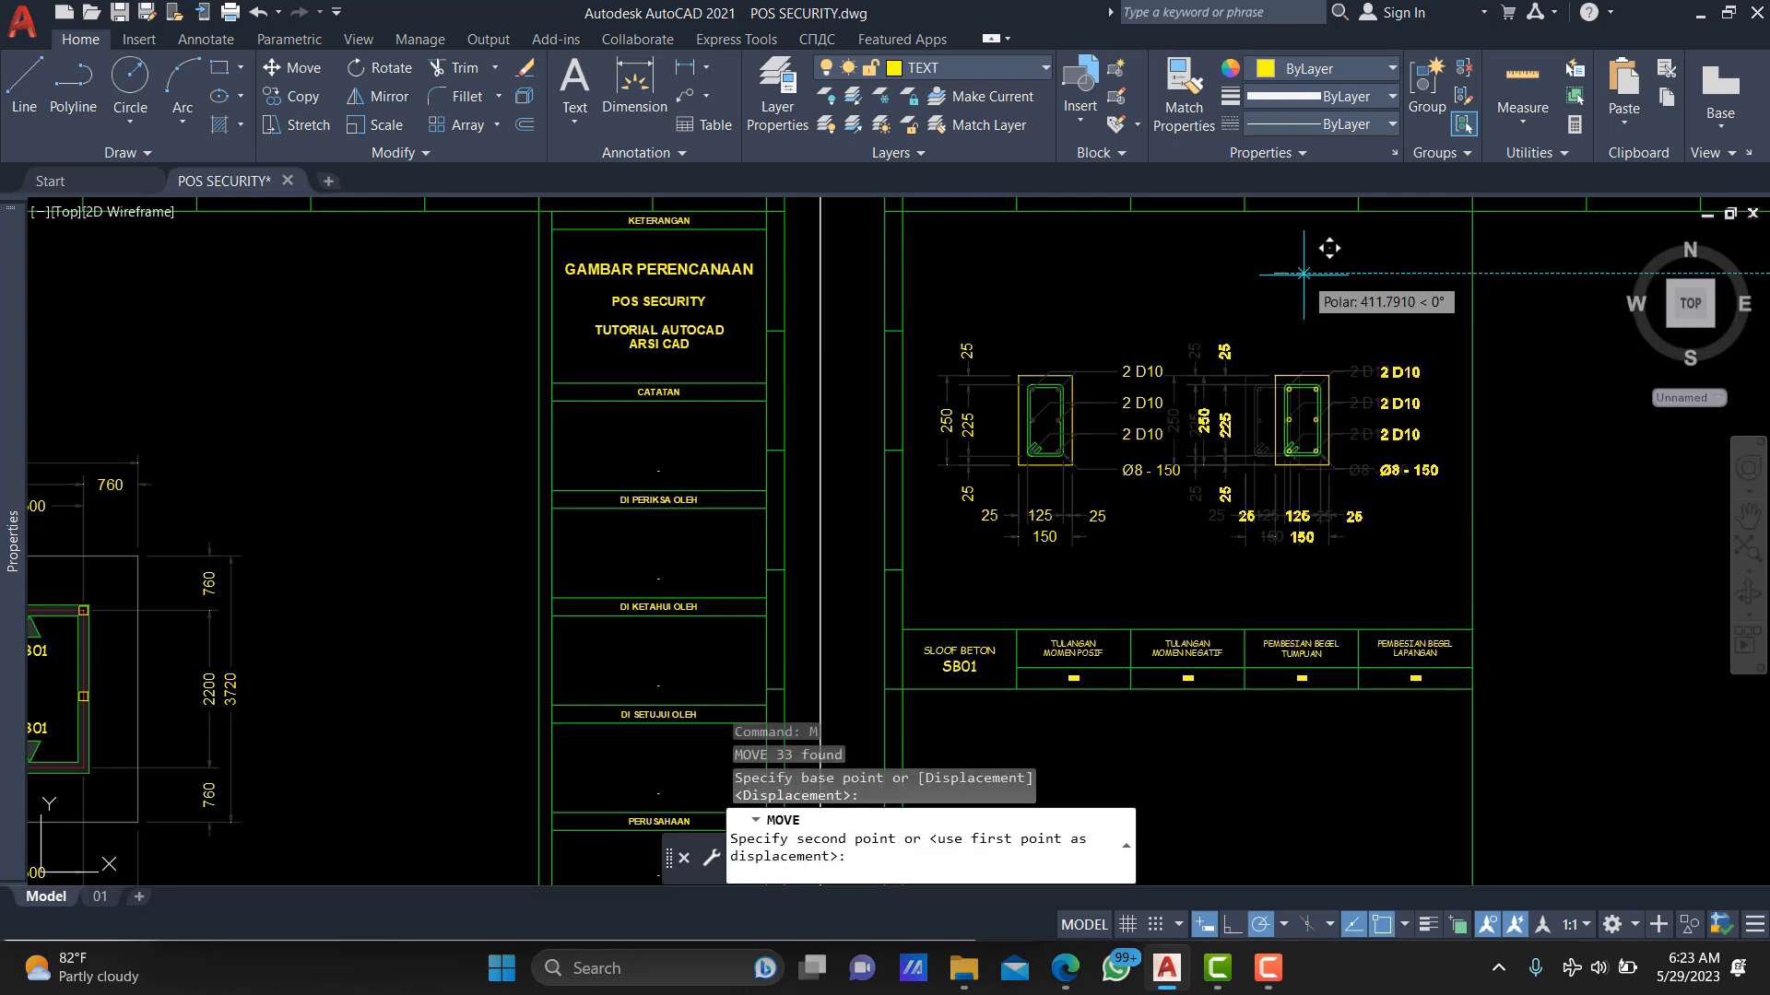
{"action": "type", "text": "600"}
{"action": "key", "text": "Return"}
Move both sections together with their dimensions and labels 600 upward.
{"action": "left_click", "coordinate": [1512, 345]}
{"action": "left_click", "coordinate": [908, 613]}
{"action": "scroll", "coordinate": [1257, 313], "scroll_direction": "up", "scroll_amount": 2}
{"action": "type", "text": "M"}
{"action": "key", "text": "Return"}
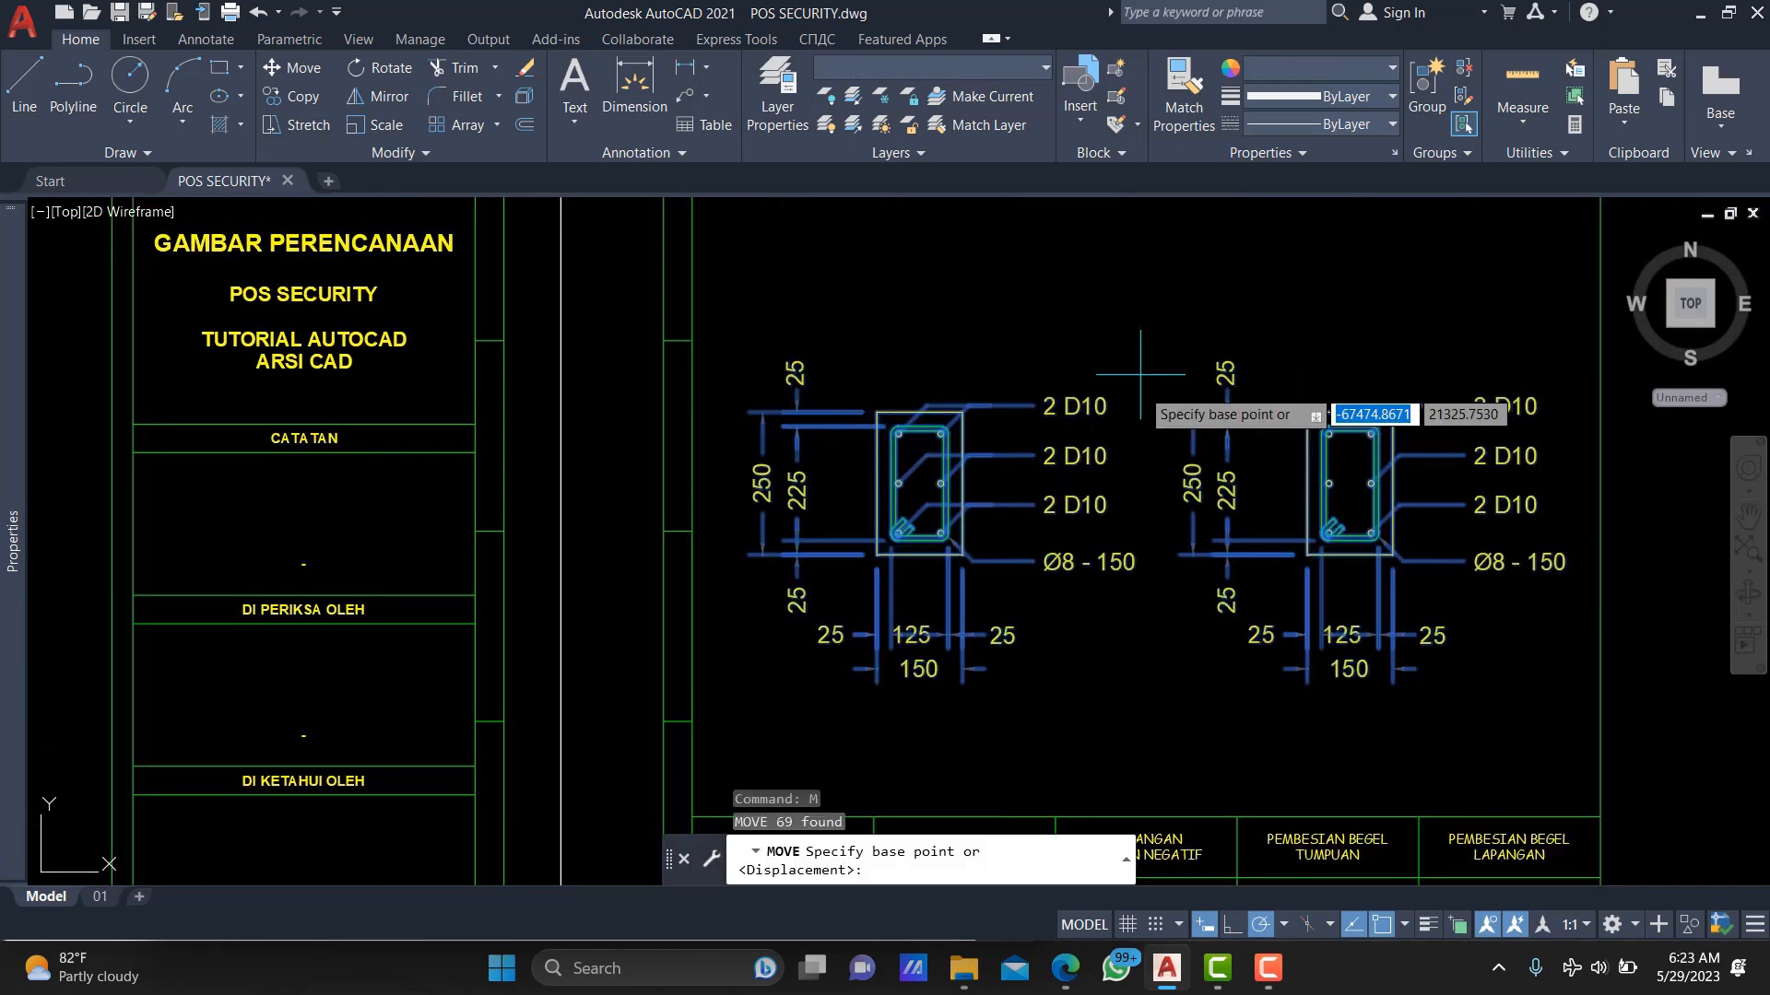
{"action": "left_click", "coordinate": [1140, 385]}
{"action": "type", "text": "600"}
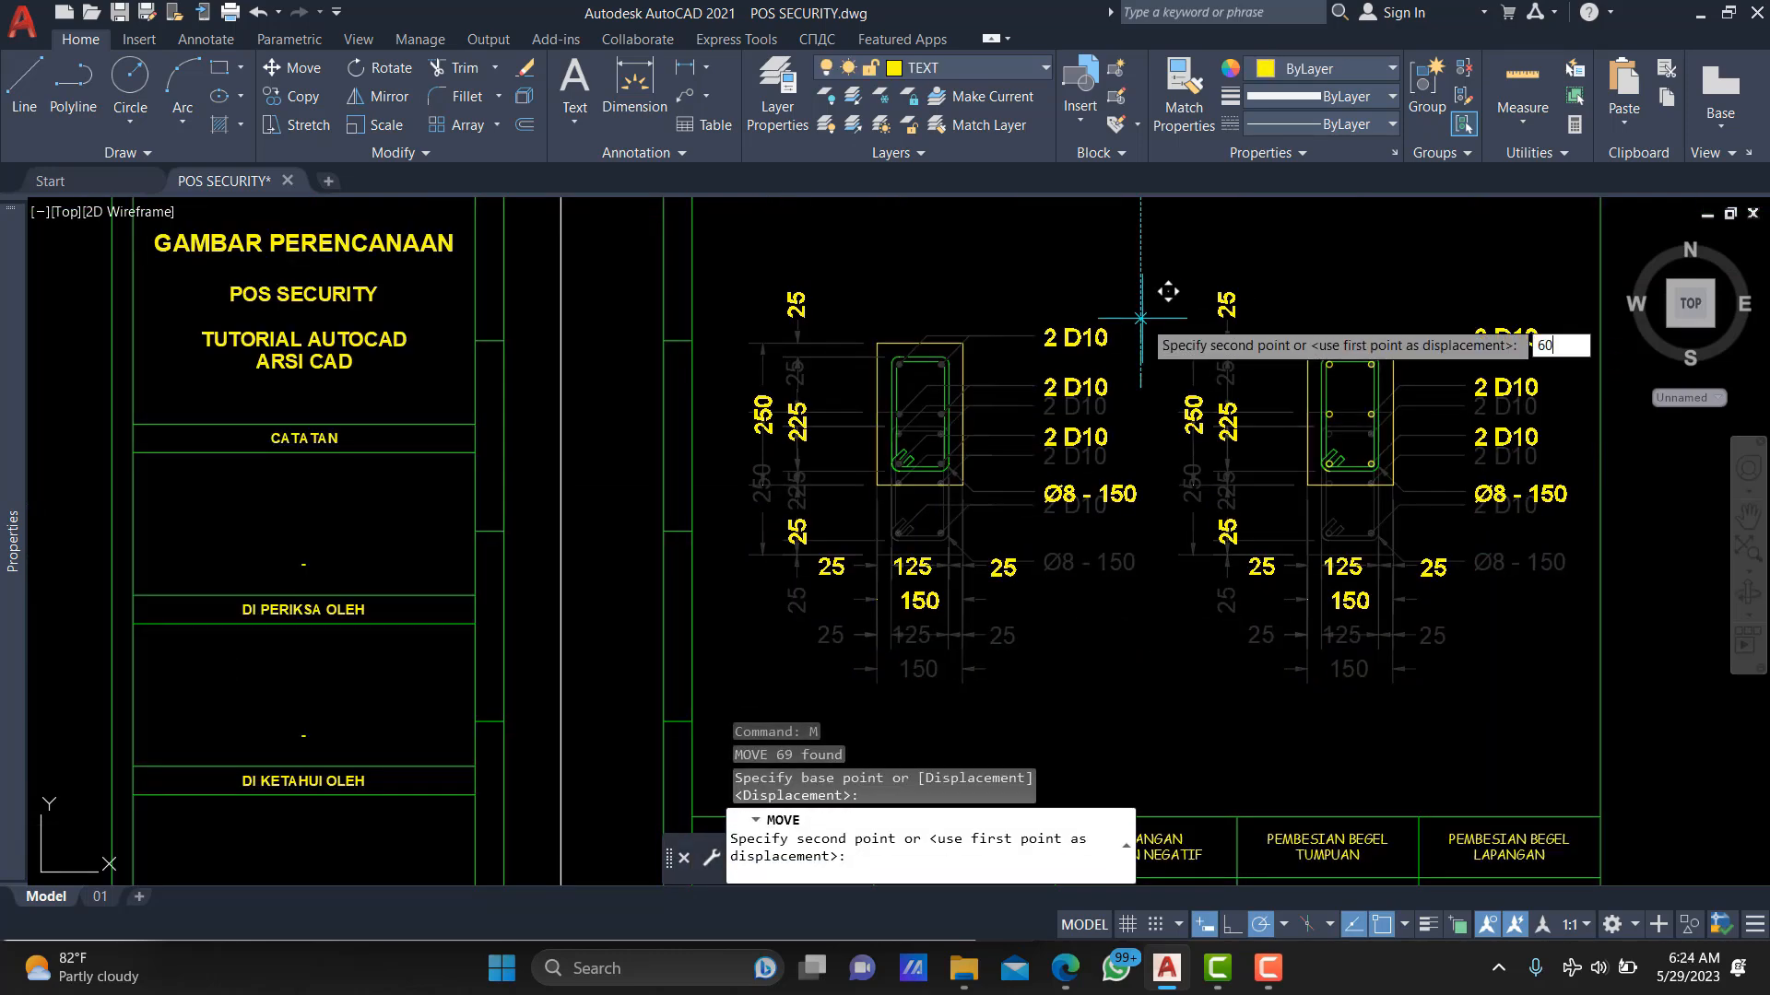
{"action": "key", "text": "Return"}
Copy the RENCANA SLOOF BETON title block below the left section, matching the plan's 4720 dimension's left end to the section's 150 dimension's left end.
{"action": "scroll", "coordinate": [1166, 403], "scroll_direction": "down", "scroll_amount": 6}
{"action": "scroll", "coordinate": [1166, 403], "scroll_direction": "up", "scroll_amount": 2}
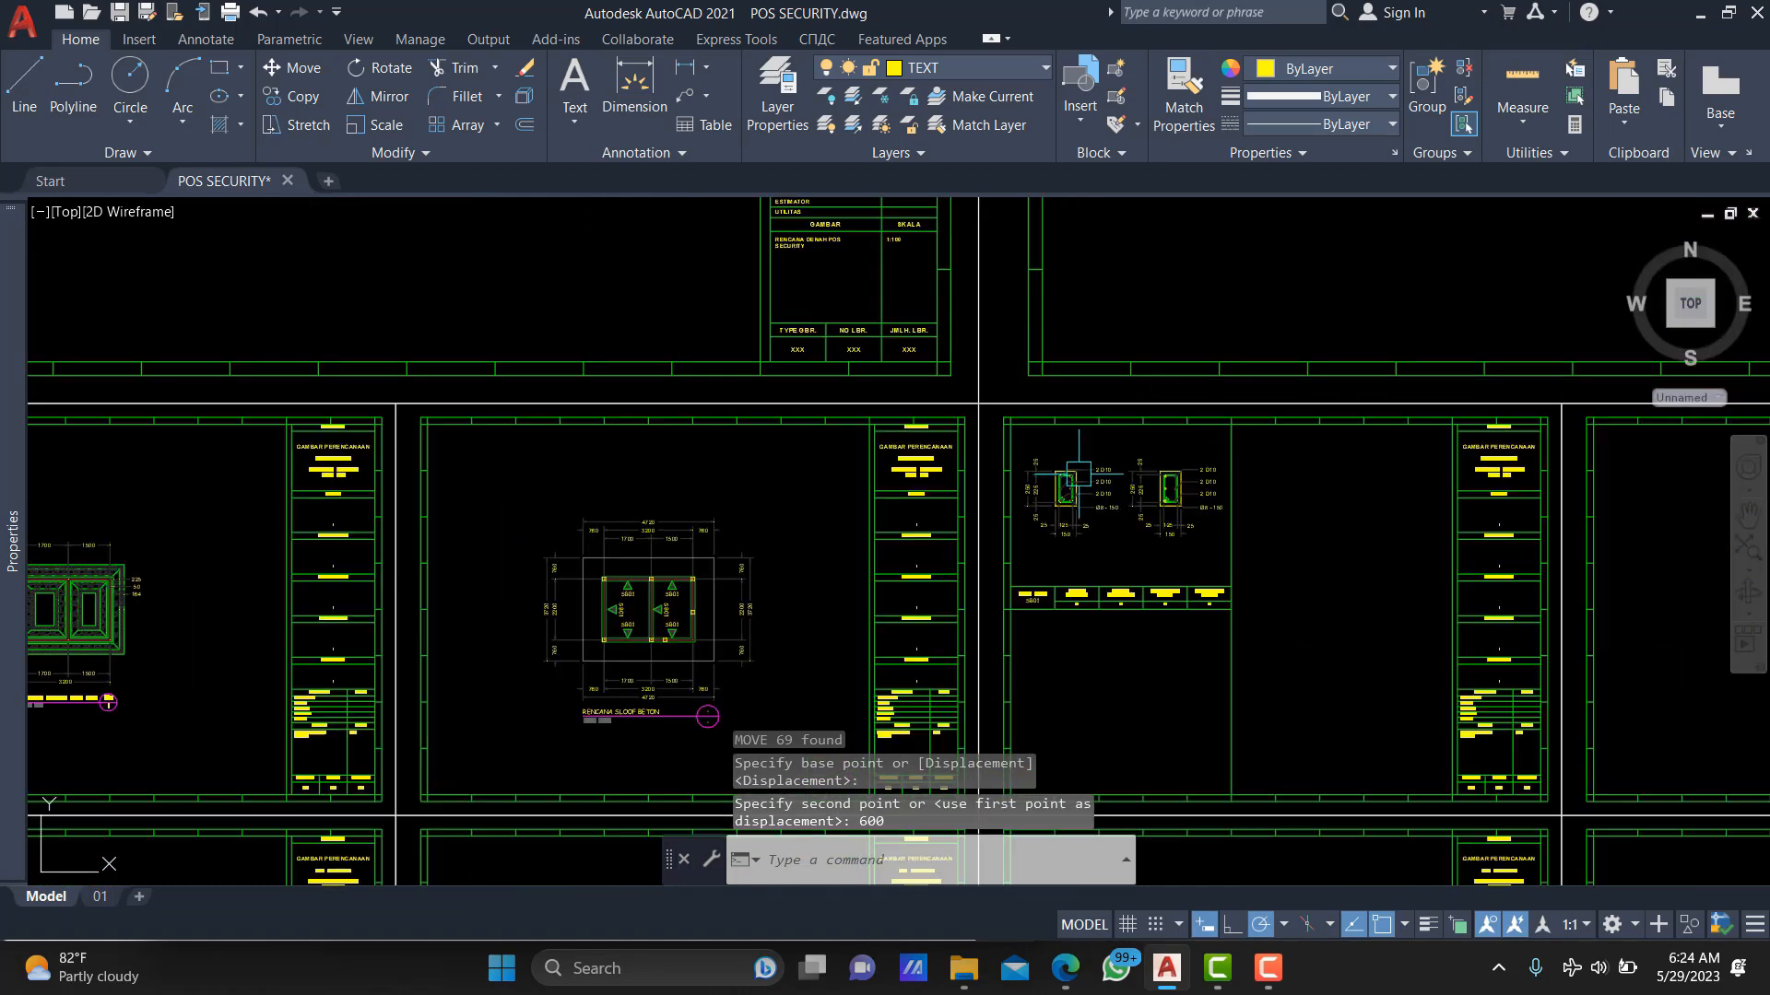
{"action": "middle_click_drag", "start_coordinate": [928, 602], "coordinate": [1216, 388]}
{"action": "scroll", "coordinate": [1035, 514], "scroll_direction": "up", "scroll_amount": 2}
{"action": "left_click", "coordinate": [1087, 573]}
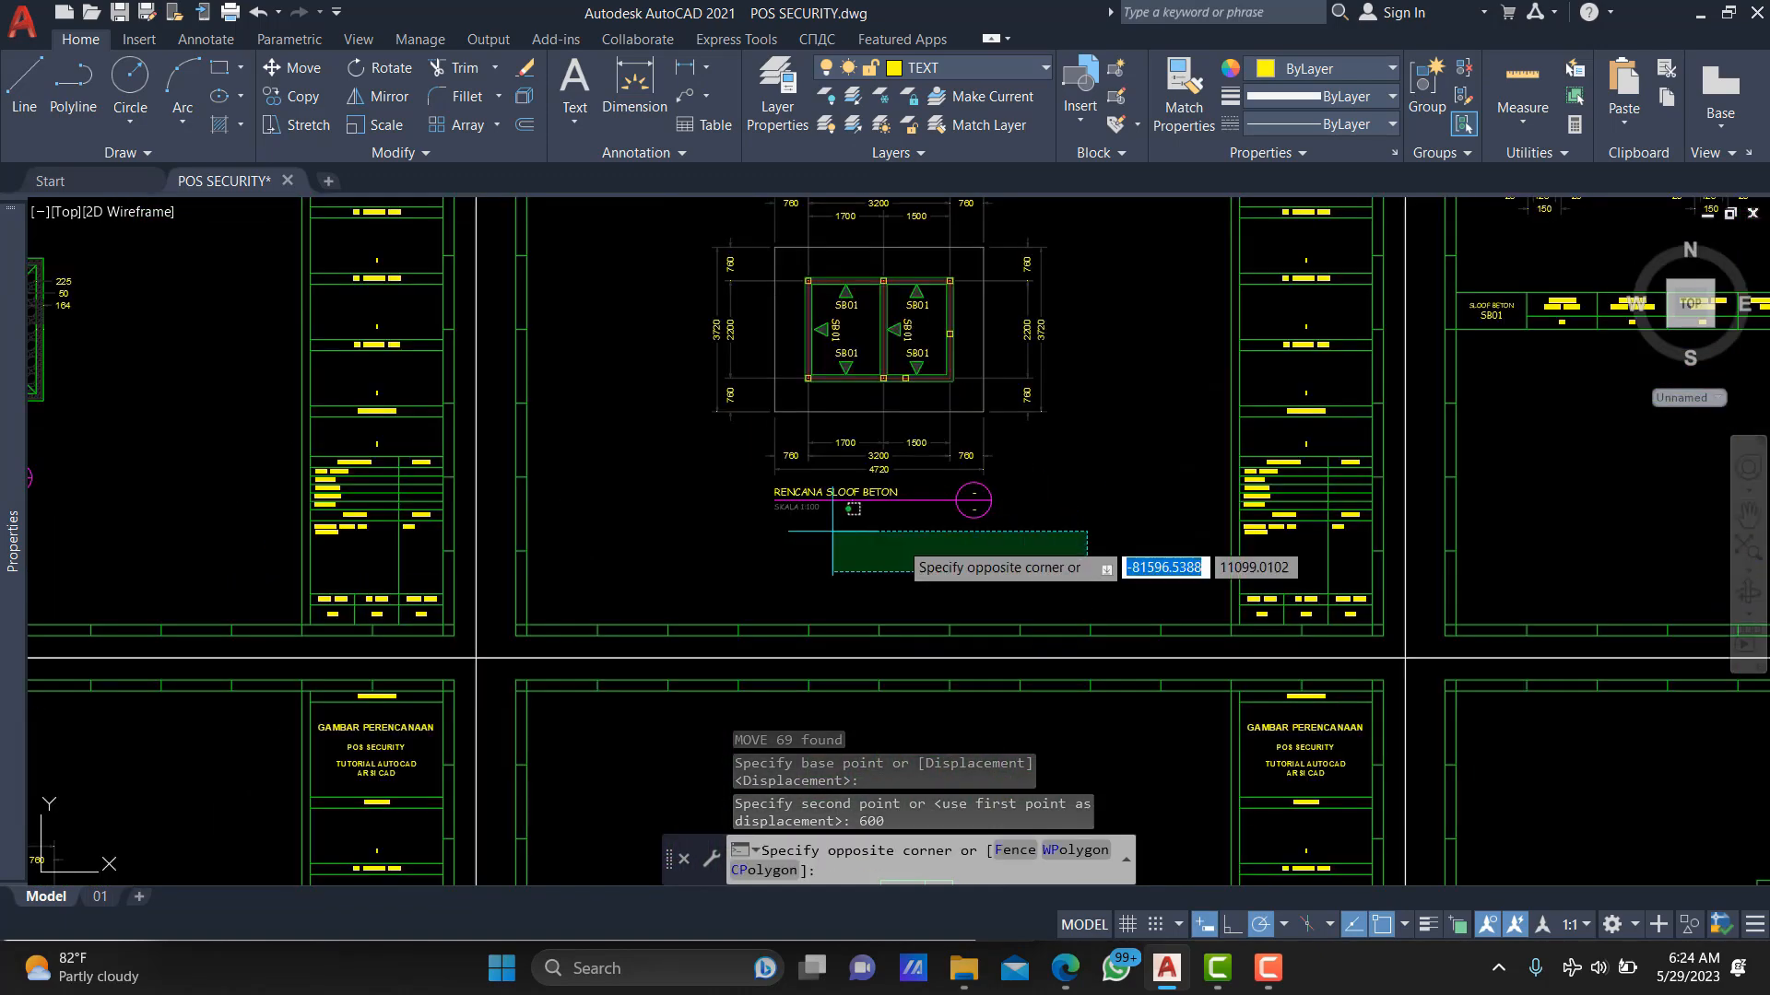
{"action": "scroll", "coordinate": [764, 504], "scroll_direction": "up", "scroll_amount": 2}
{"action": "left_click", "coordinate": [721, 464]}
{"action": "scroll", "coordinate": [727, 464], "scroll_direction": "up", "scroll_amount": 6}
{"action": "type", "text": "co"}
{"action": "key", "text": "Return"}
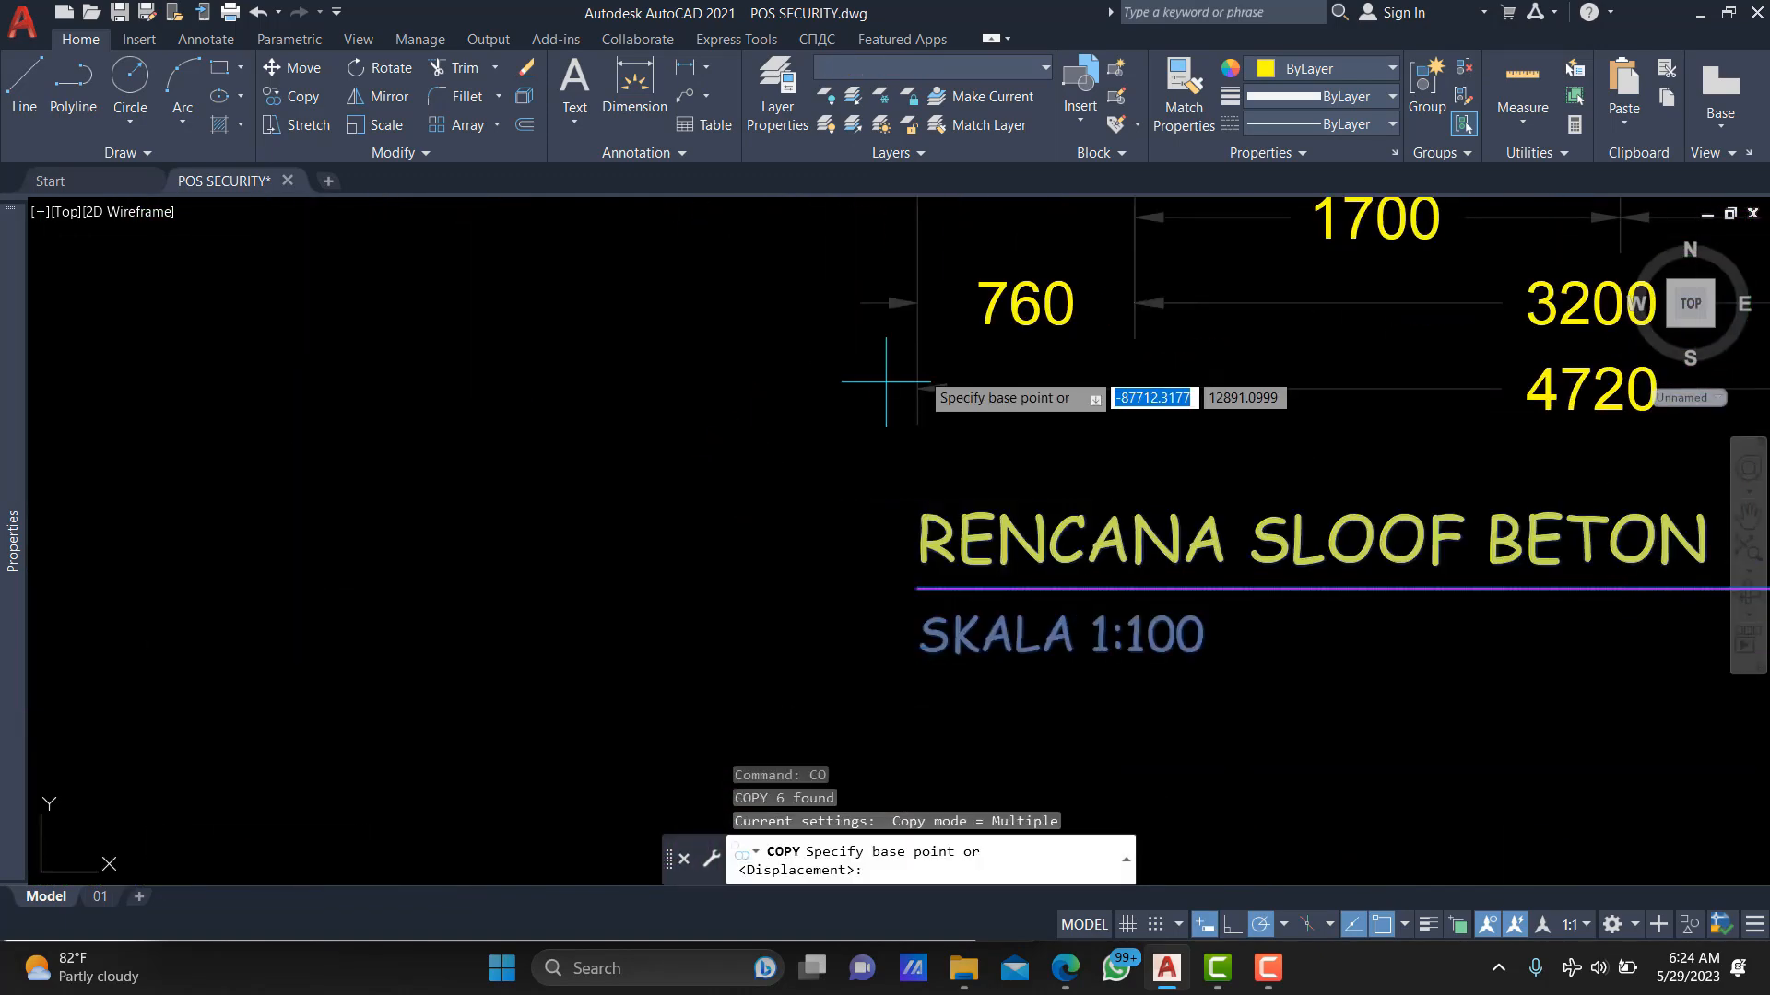
{"action": "left_click", "coordinate": [915, 388]}
{"action": "scroll", "coordinate": [903, 389], "scroll_direction": "down", "scroll_amount": 8}
{"action": "scroll", "coordinate": [998, 387], "scroll_direction": "up", "scroll_amount": 5}
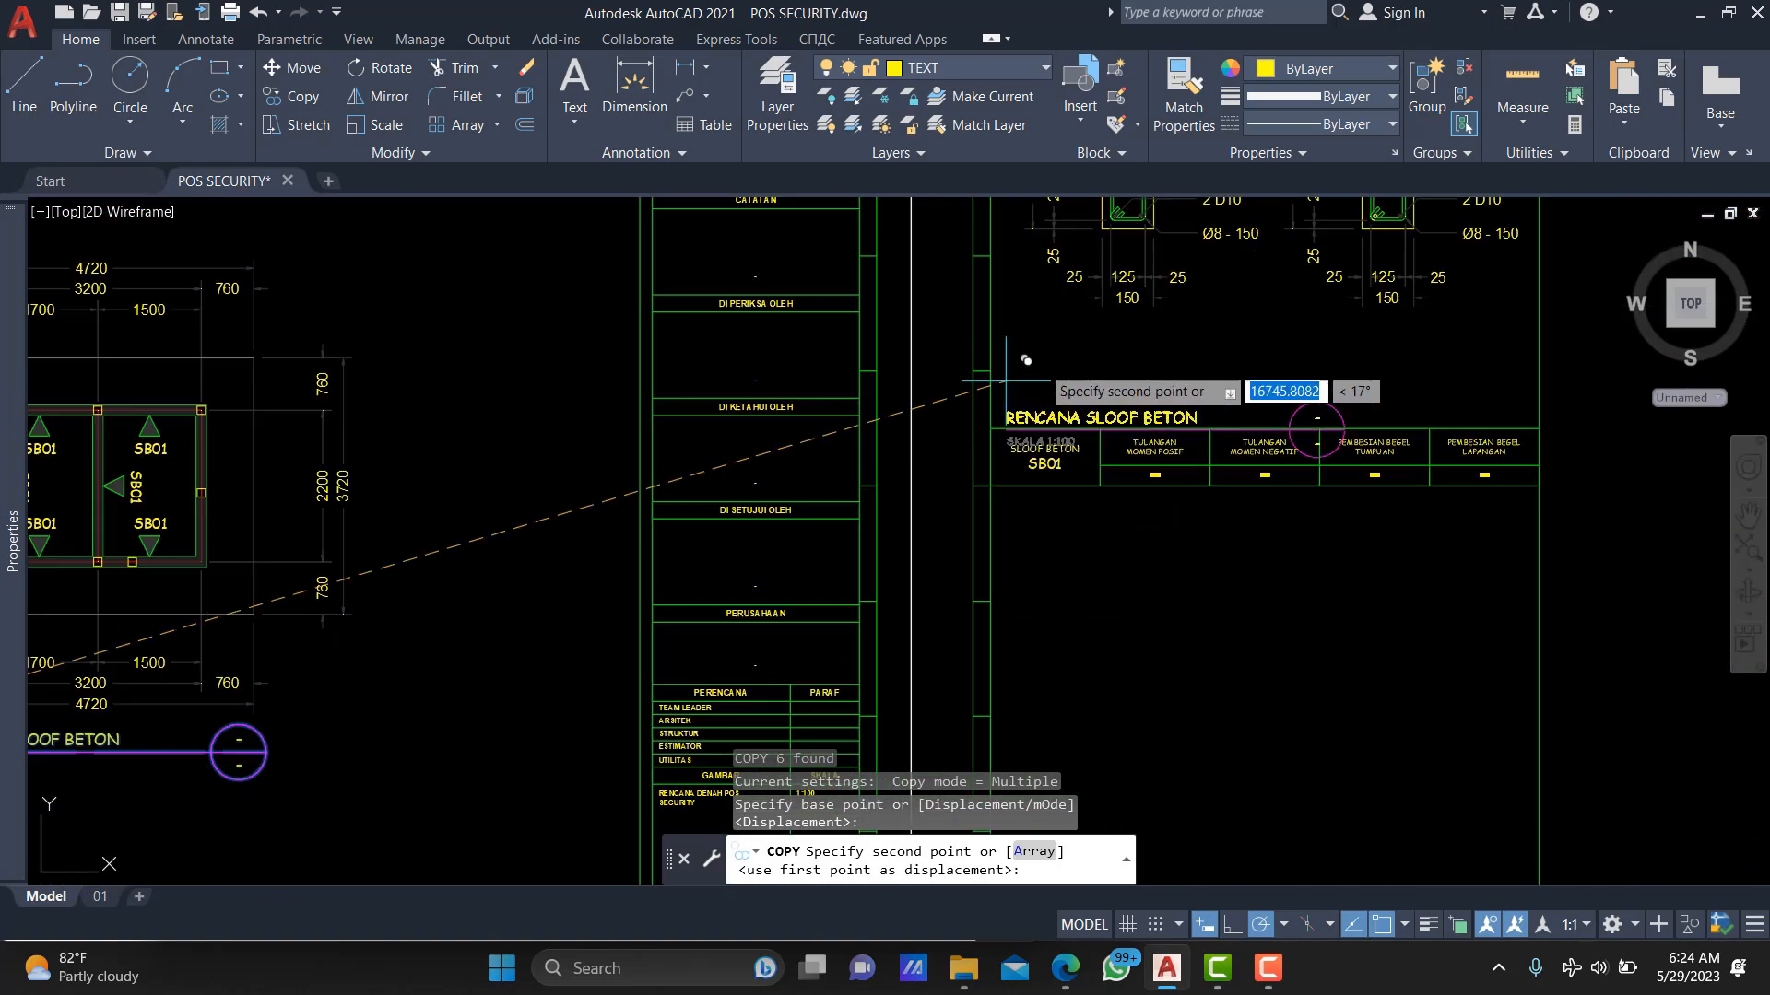
{"action": "scroll", "coordinate": [917, 417], "scroll_direction": "up", "scroll_amount": 4}
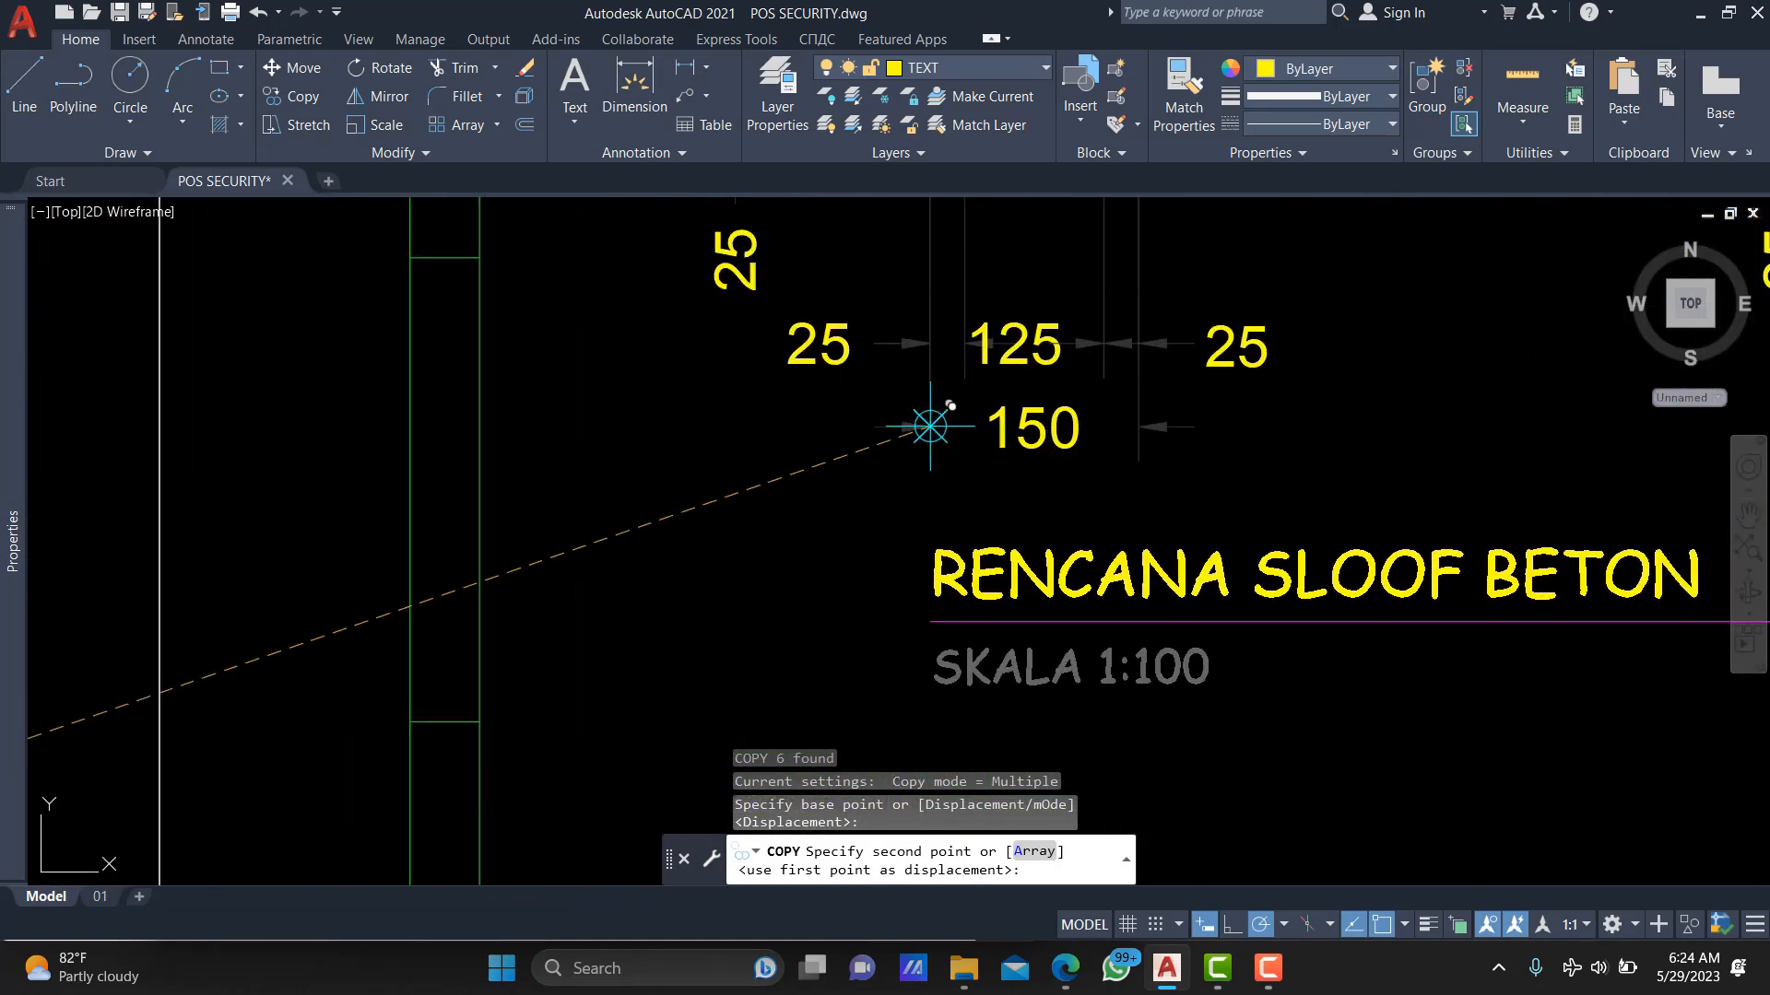
{"action": "left_click", "coordinate": [929, 426]}
{"action": "key", "text": "Escape"}
Scale the copied title block by reference from its underline's left end so its length to the circle's far edge is 3000.
{"action": "scroll", "coordinate": [809, 436], "scroll_direction": "down", "scroll_amount": 4}
{"action": "left_click", "coordinate": [807, 432]}
{"action": "left_click", "coordinate": [1439, 613]}
{"action": "type", "text": "SC"}
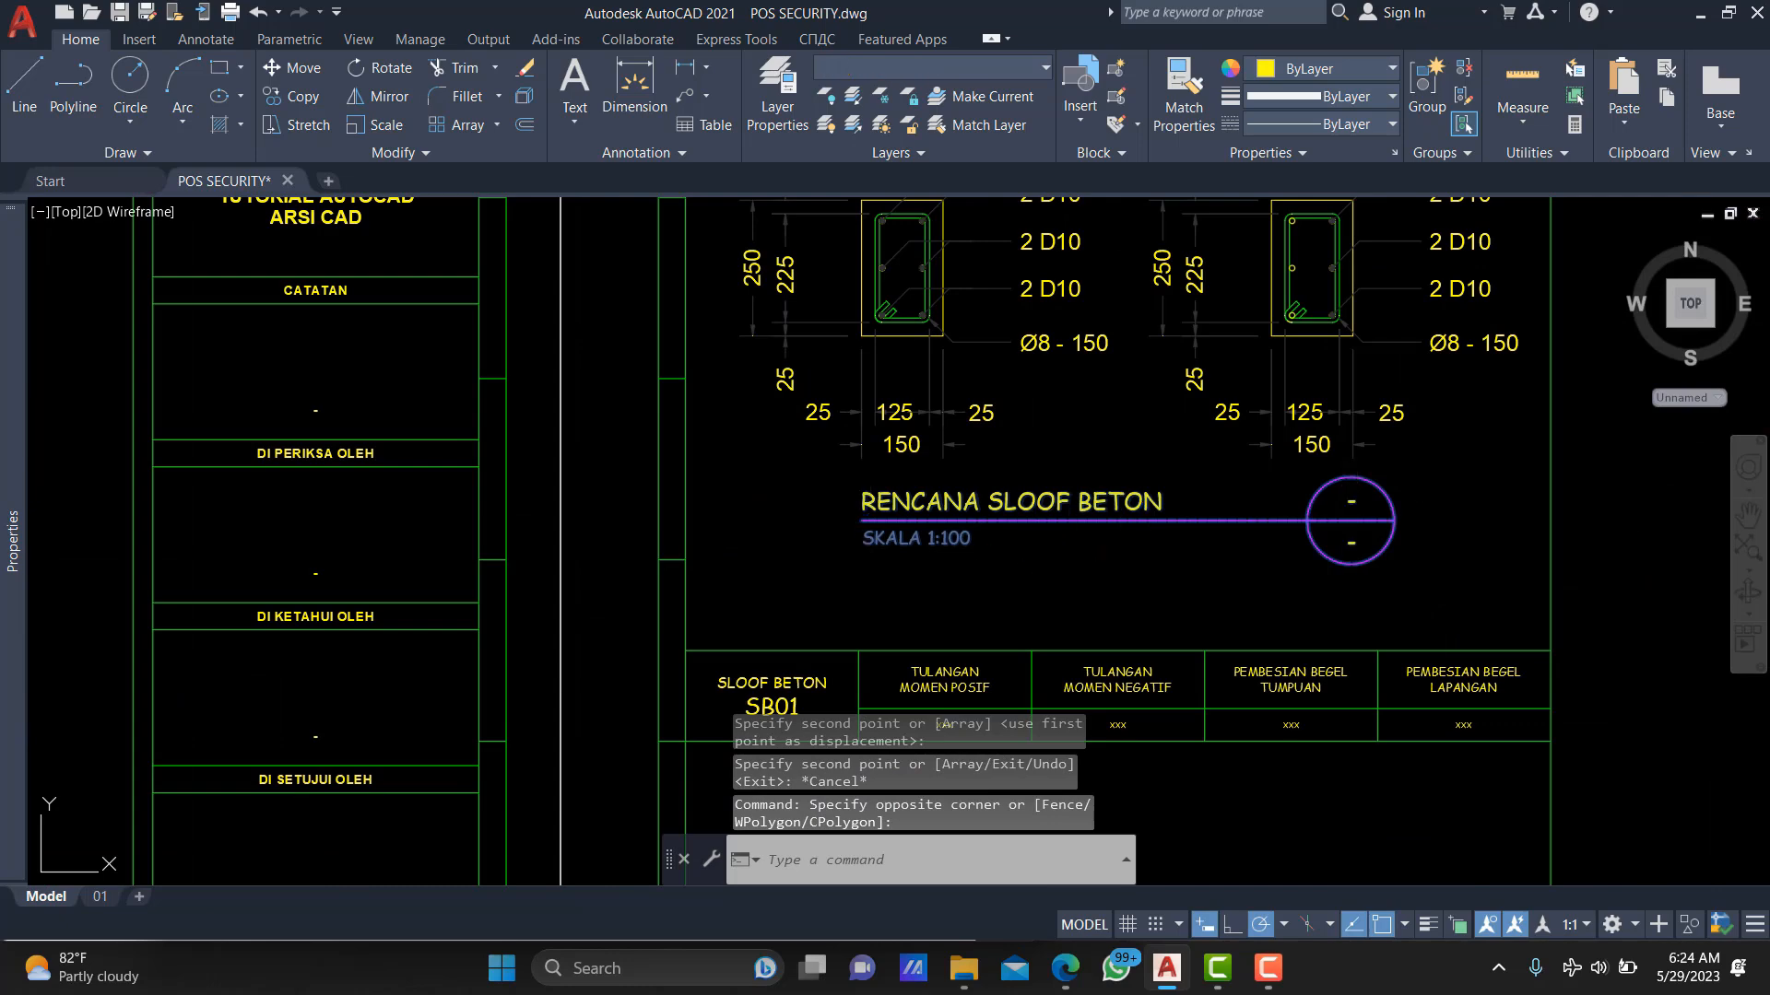
{"action": "key", "text": "Return"}
{"action": "left_click", "coordinate": [862, 521]}
{"action": "type", "text": "R"}
{"action": "key", "text": "Return"}
{"action": "left_click", "coordinate": [862, 521]}
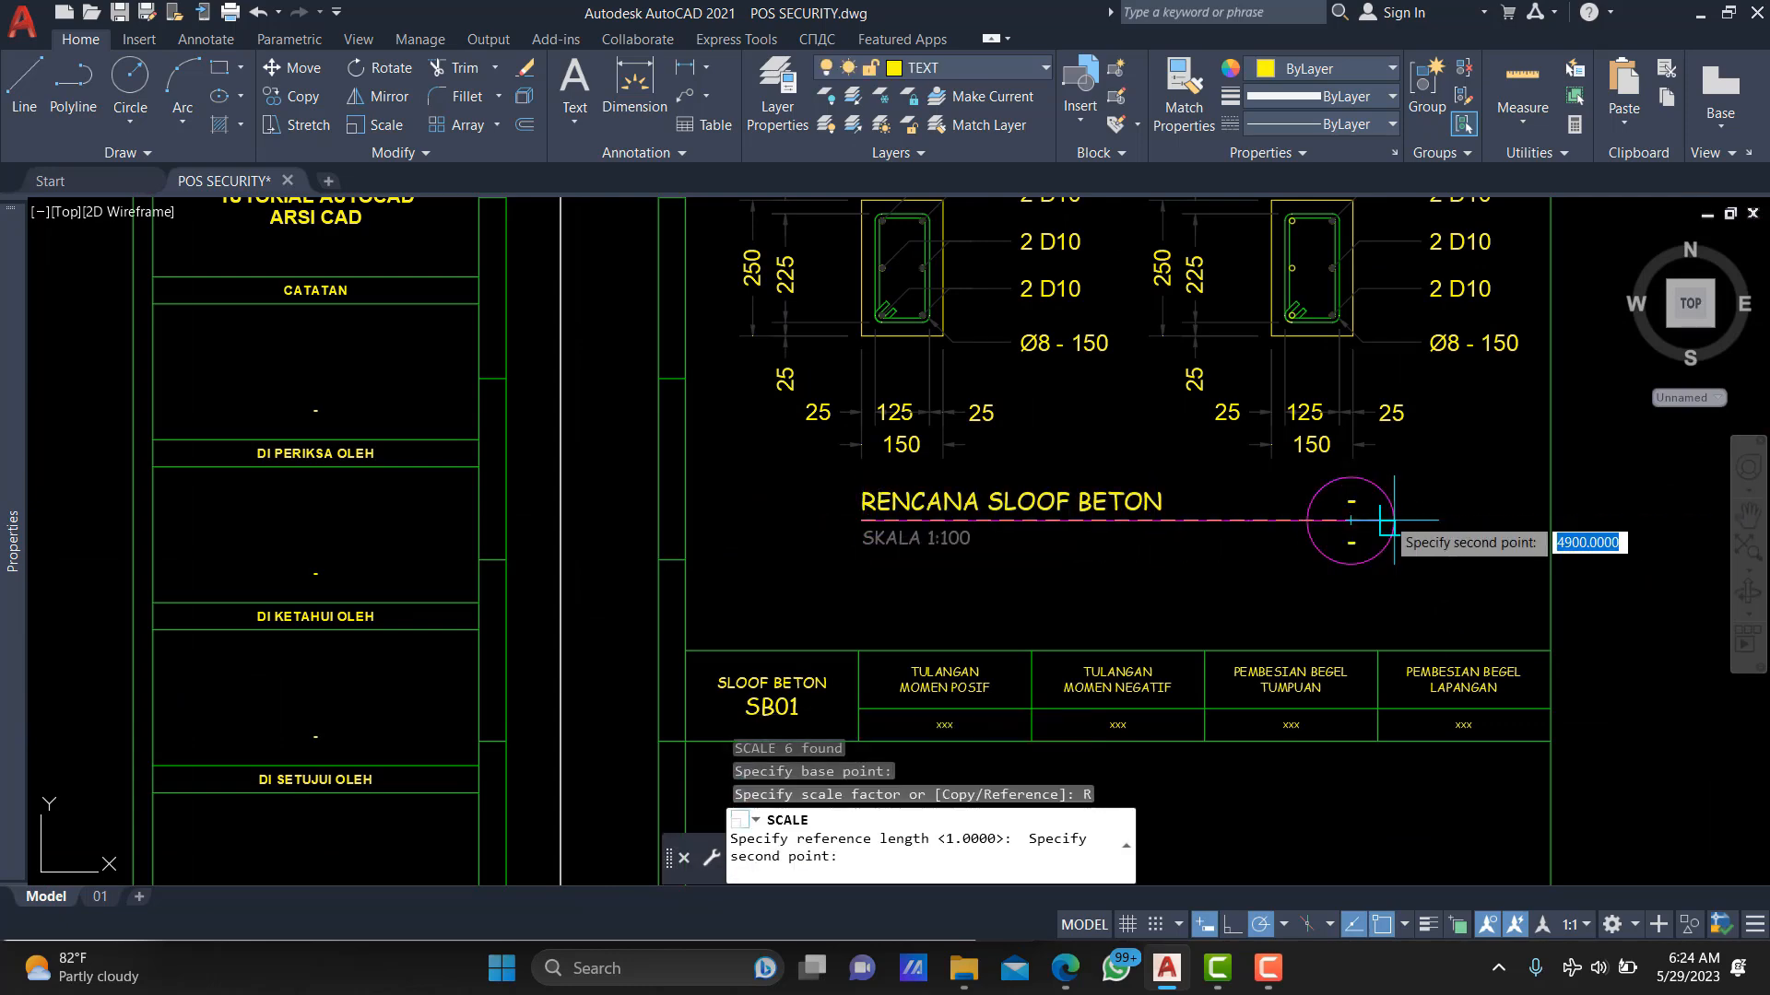
{"action": "left_click", "coordinate": [1393, 521]}
{"action": "scroll", "coordinate": [1106, 510], "scroll_direction": "up", "scroll_amount": 2}
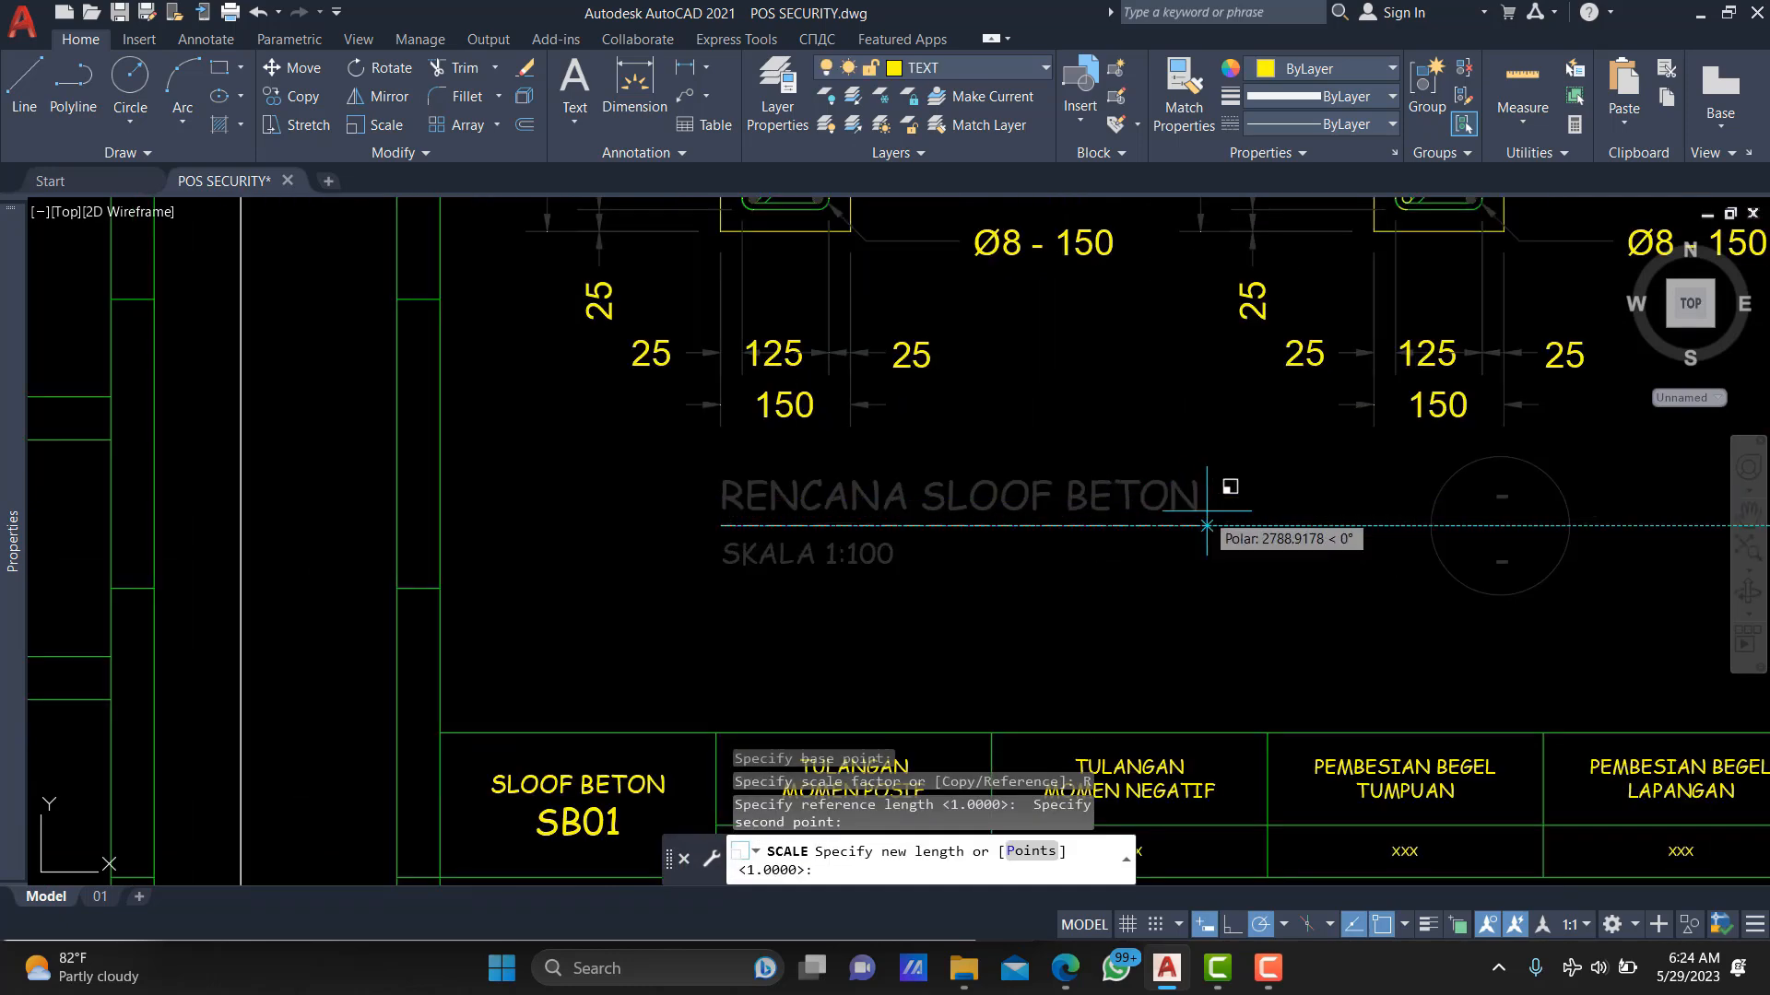
{"action": "type", "text": "3000"}
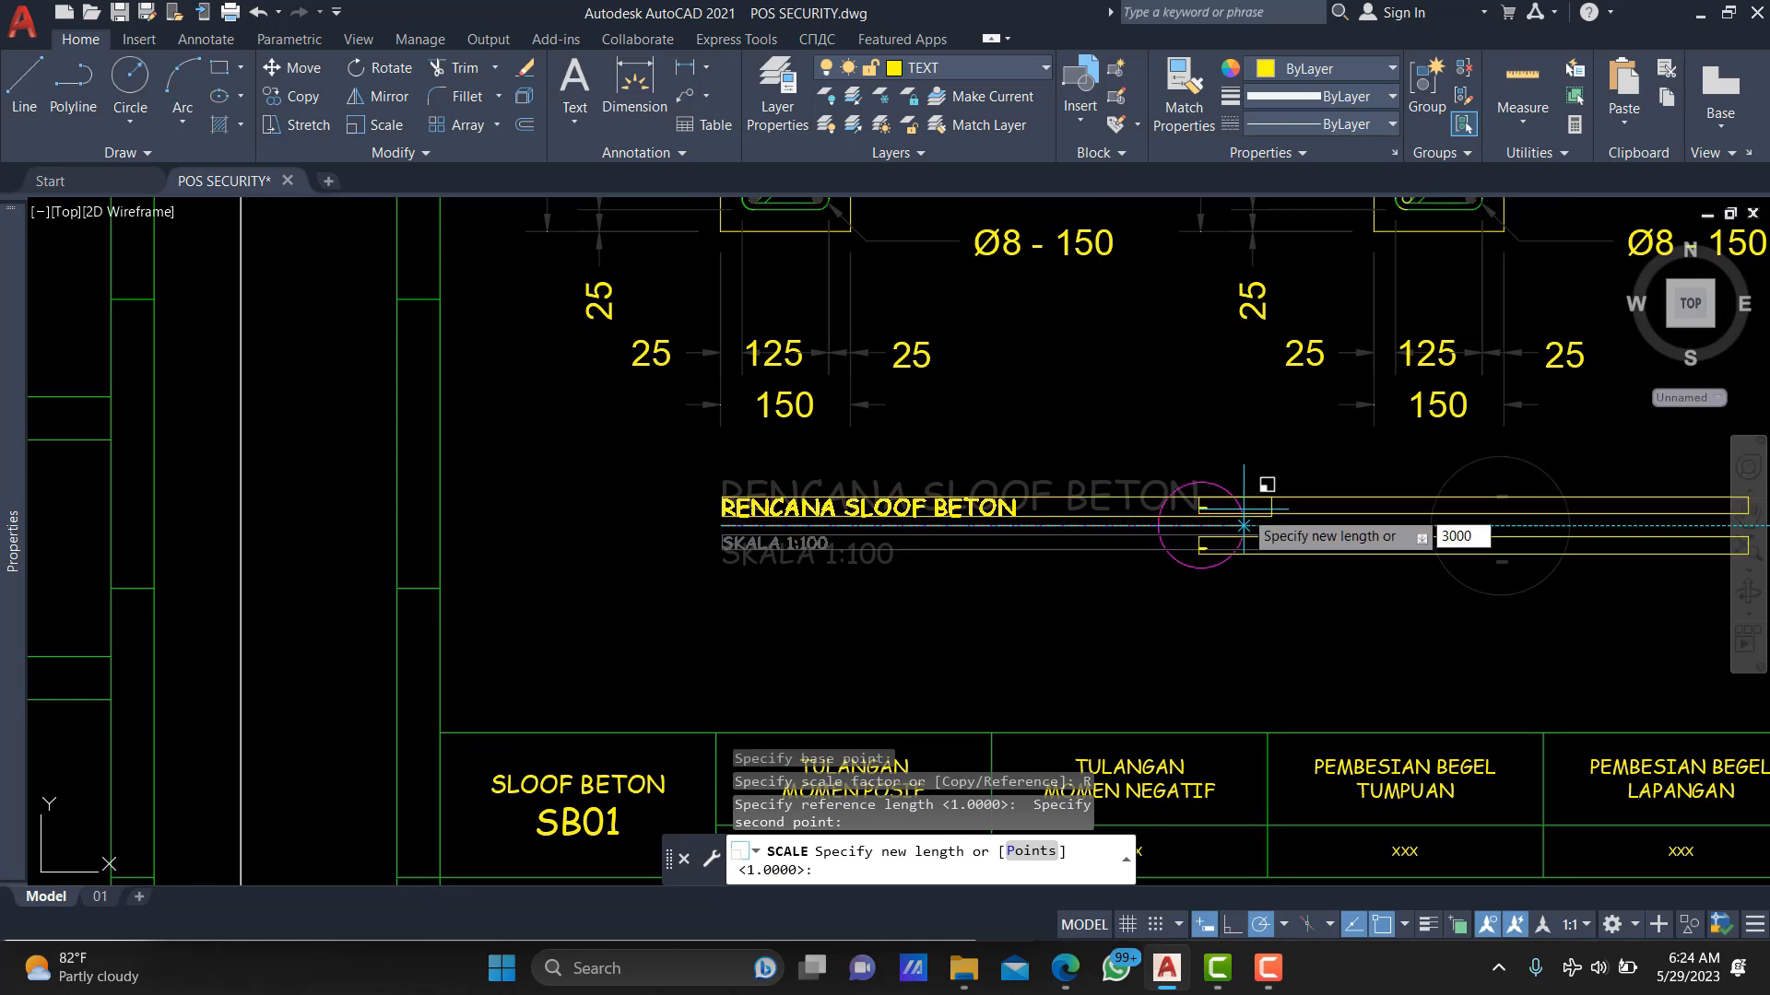
{"action": "key", "text": "Return"}
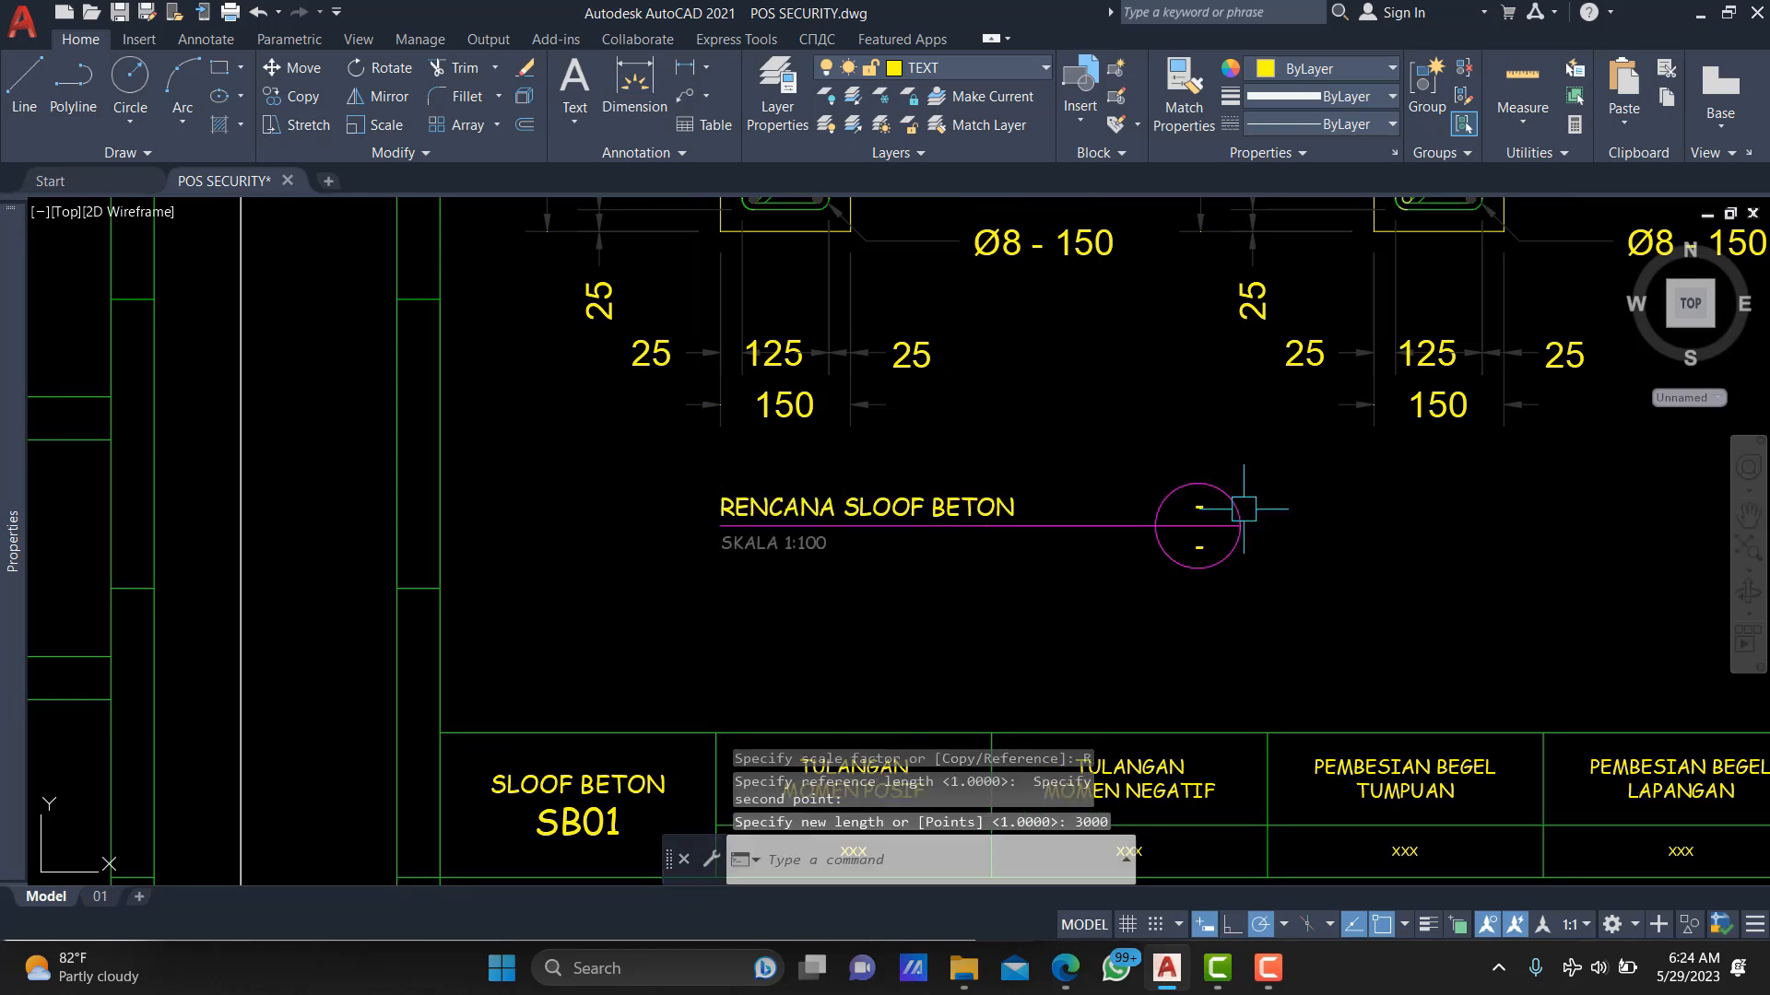
Change the copied title text to DETAIL SLOOF BETON TUMPUAN.
{"action": "double_click", "coordinate": [975, 507]}
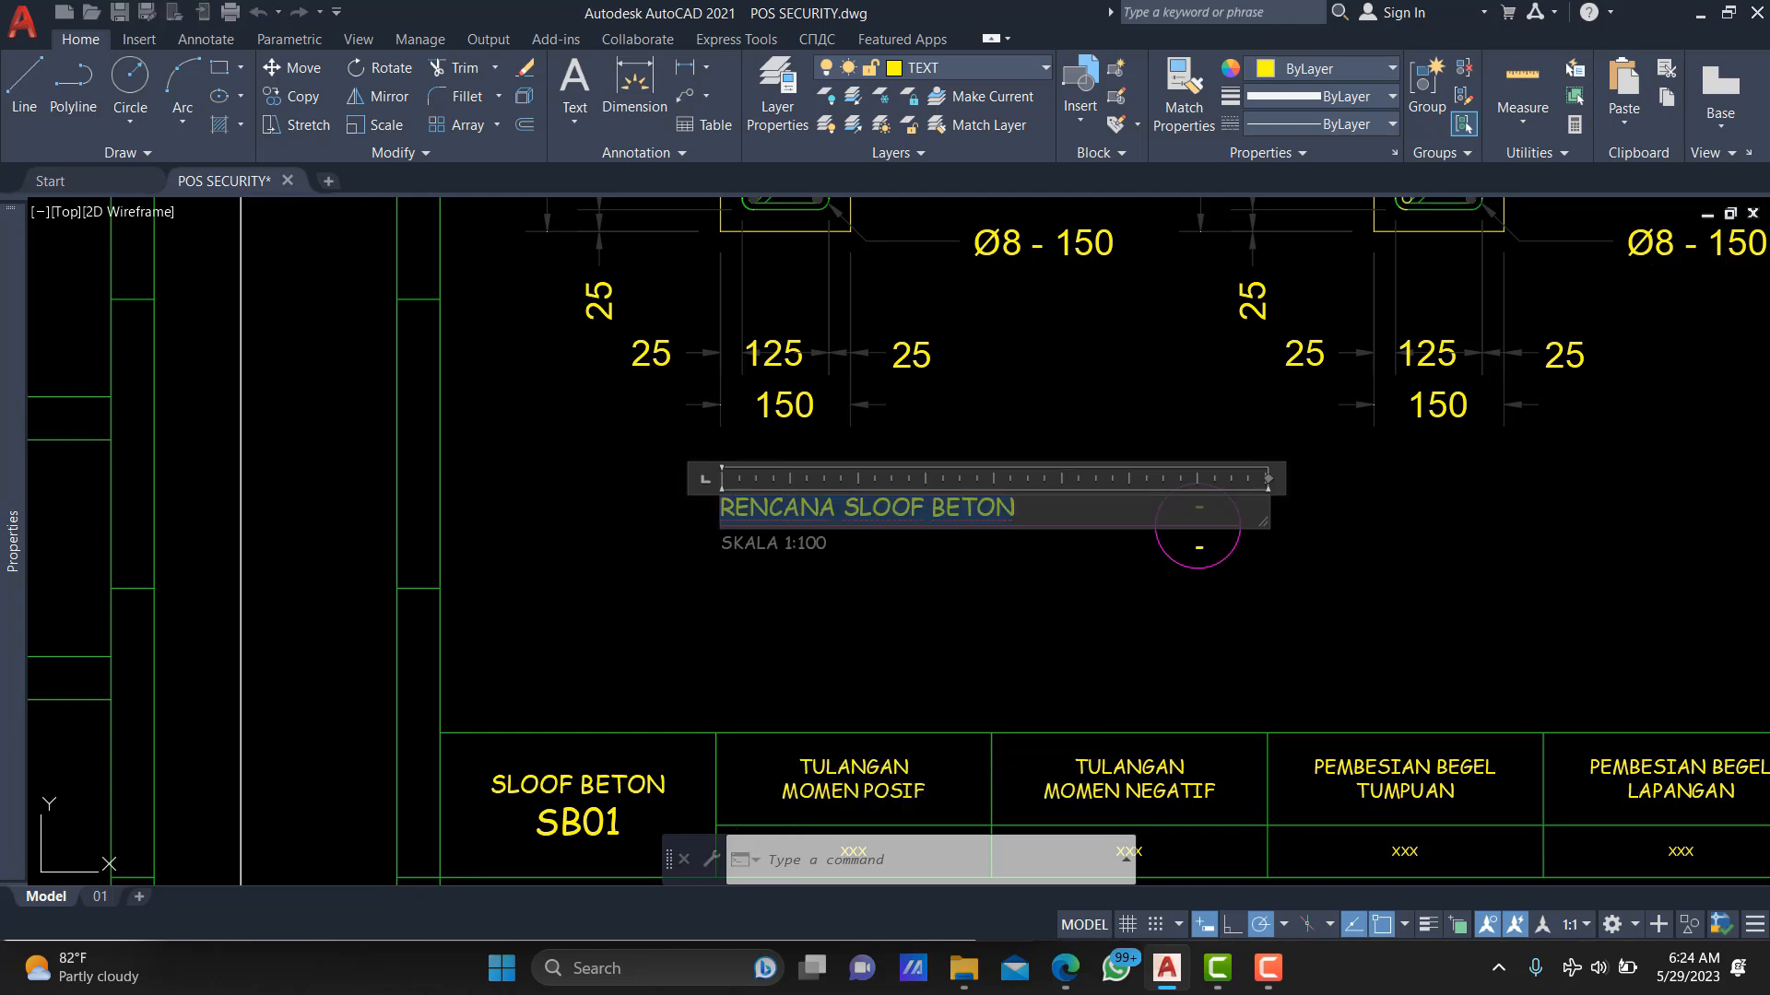
{"action": "type", "text": "DETAIL"}
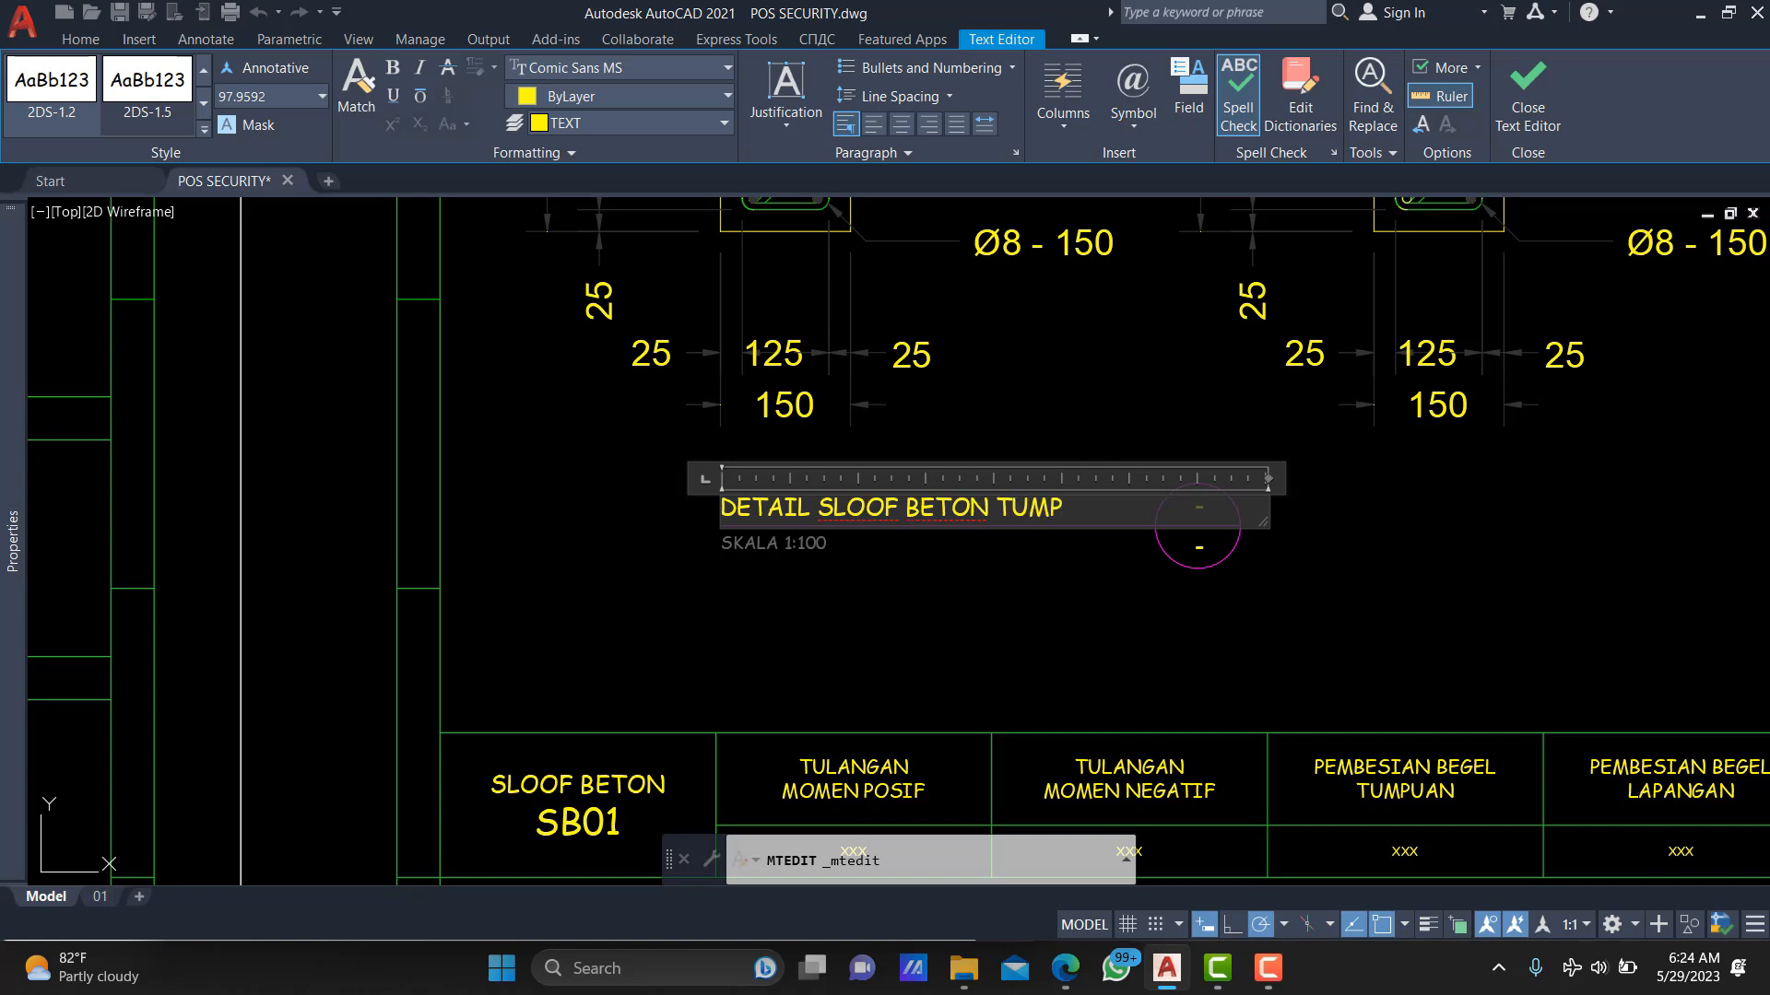
{"action": "left_click", "coordinate": [1104, 388]}
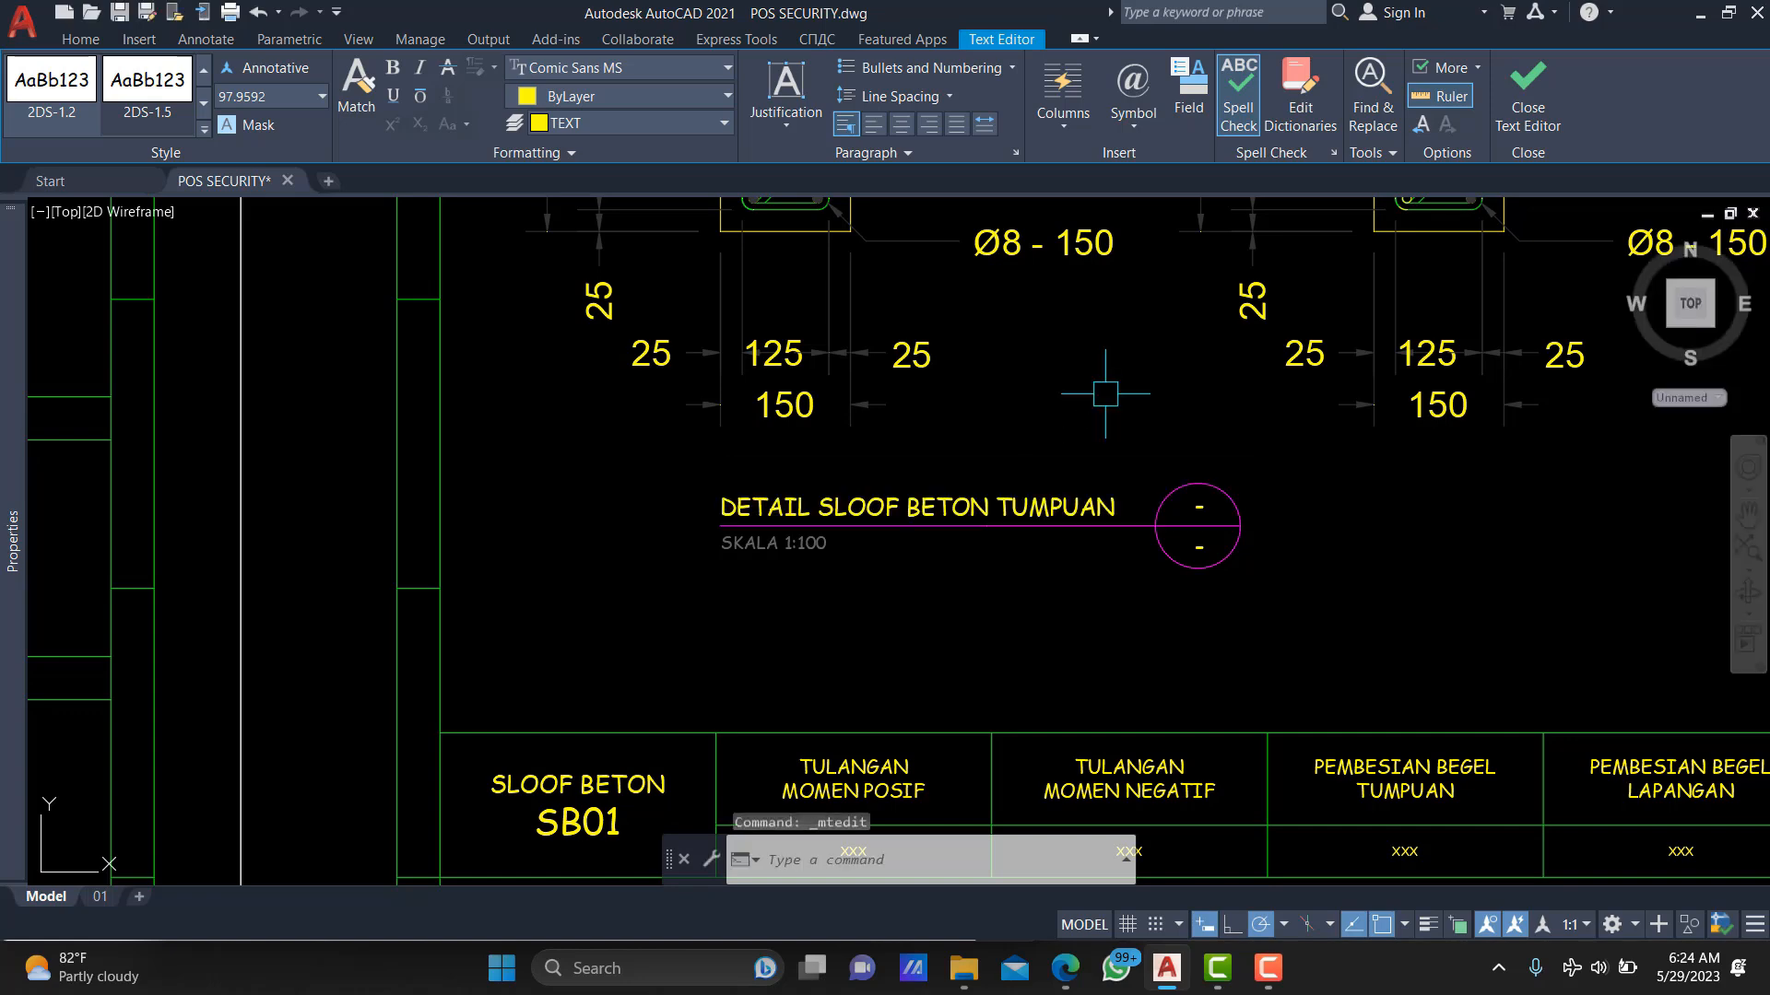
Replace the upper text in the title circle with SB01 and move it to the middle of the circle.
{"action": "scroll", "coordinate": [1202, 525], "scroll_direction": "up", "scroll_amount": 4}
{"action": "double_click", "coordinate": [1180, 455]}
{"action": "type", "text": "SB01"}
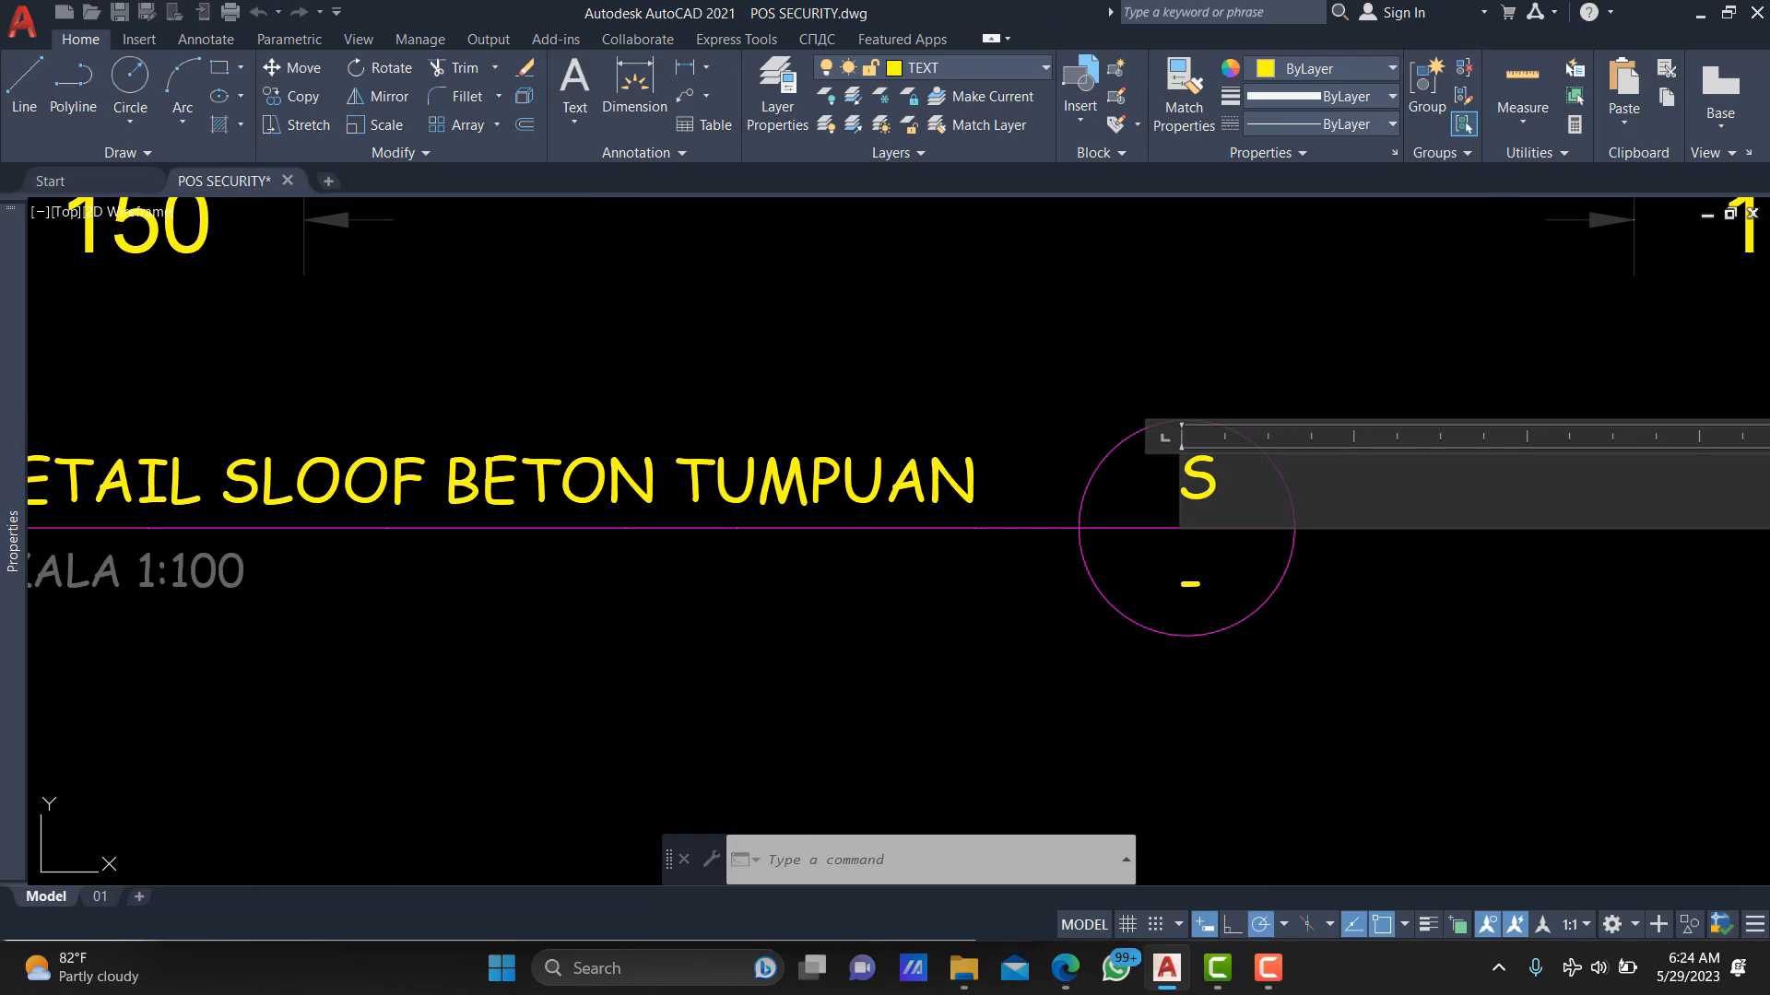
{"action": "left_click", "coordinate": [1229, 381]}
{"action": "key", "text": "space"}
{"action": "left_click", "coordinate": [1269, 364]}
{"action": "left_click", "coordinate": [1201, 364]}
{"action": "scroll", "coordinate": [1197, 363], "scroll_direction": "down", "scroll_amount": 2}
Change the scale text below the TUMPUAN title to SKALA 1:20.
{"action": "left_click", "coordinate": [546, 481]}
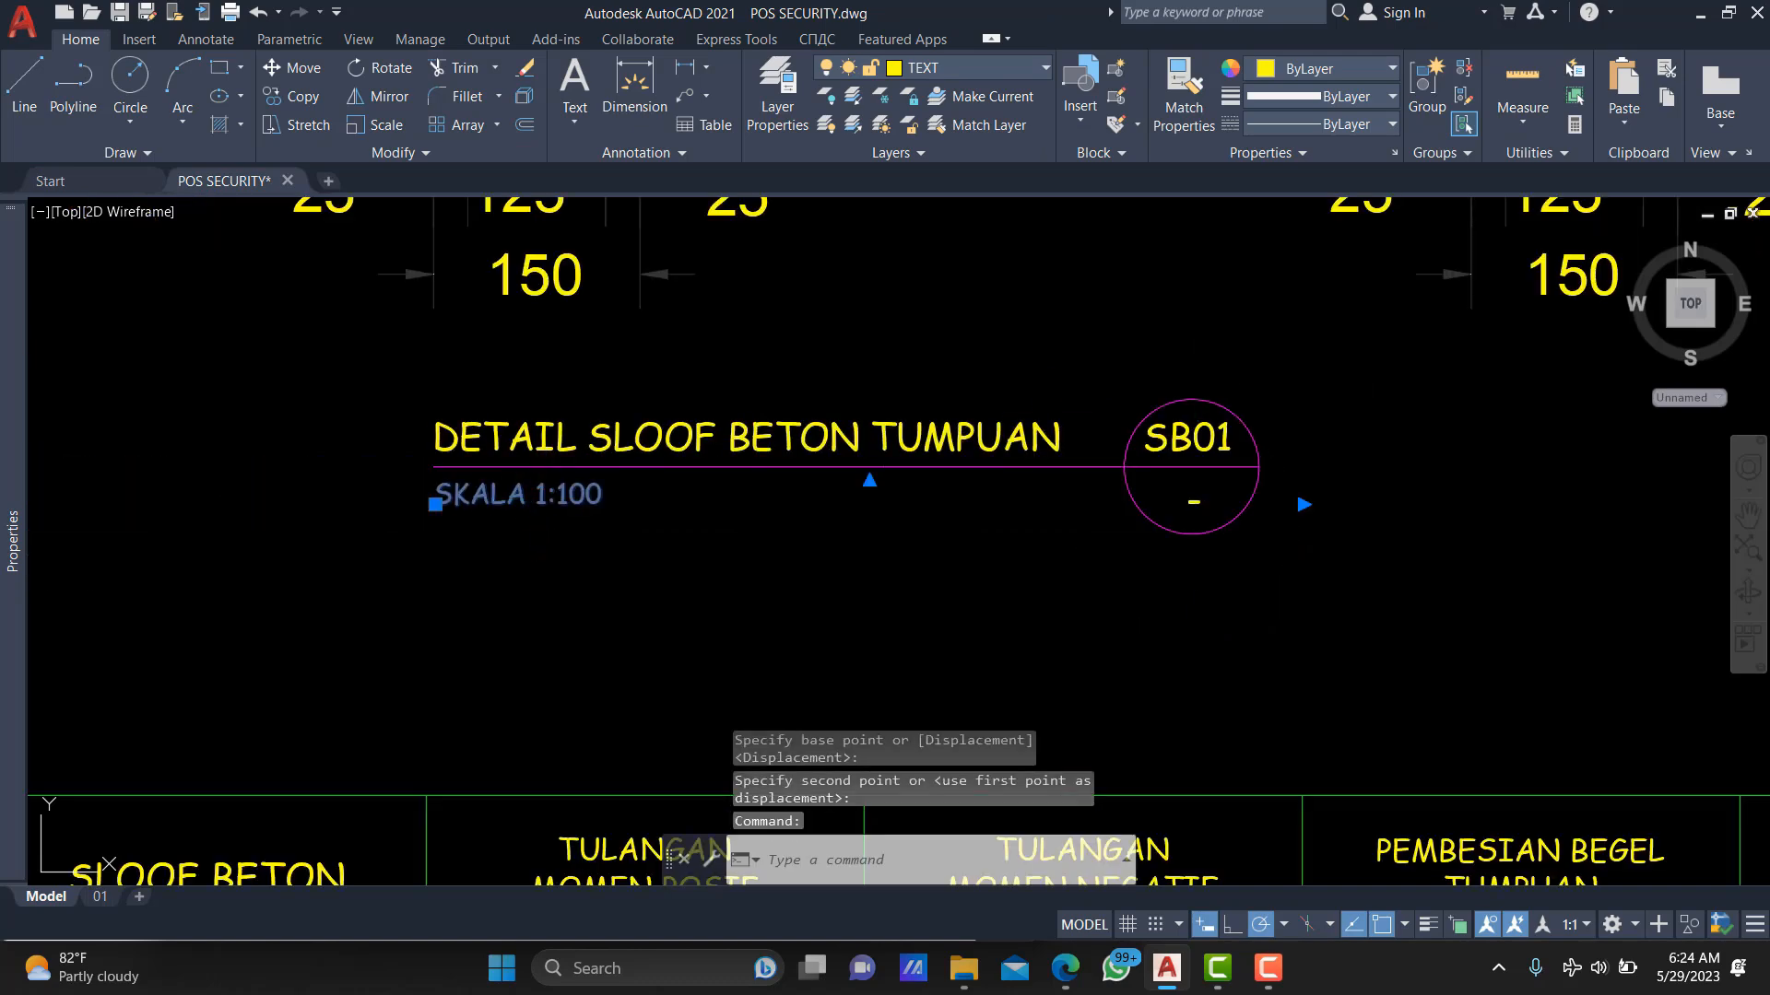
{"action": "scroll", "coordinate": [545, 501], "scroll_direction": "up", "scroll_amount": 2}
{"action": "double_click", "coordinate": [545, 501]}
{"action": "left_click_drag", "start_coordinate": [563, 497], "coordinate": [602, 495]}
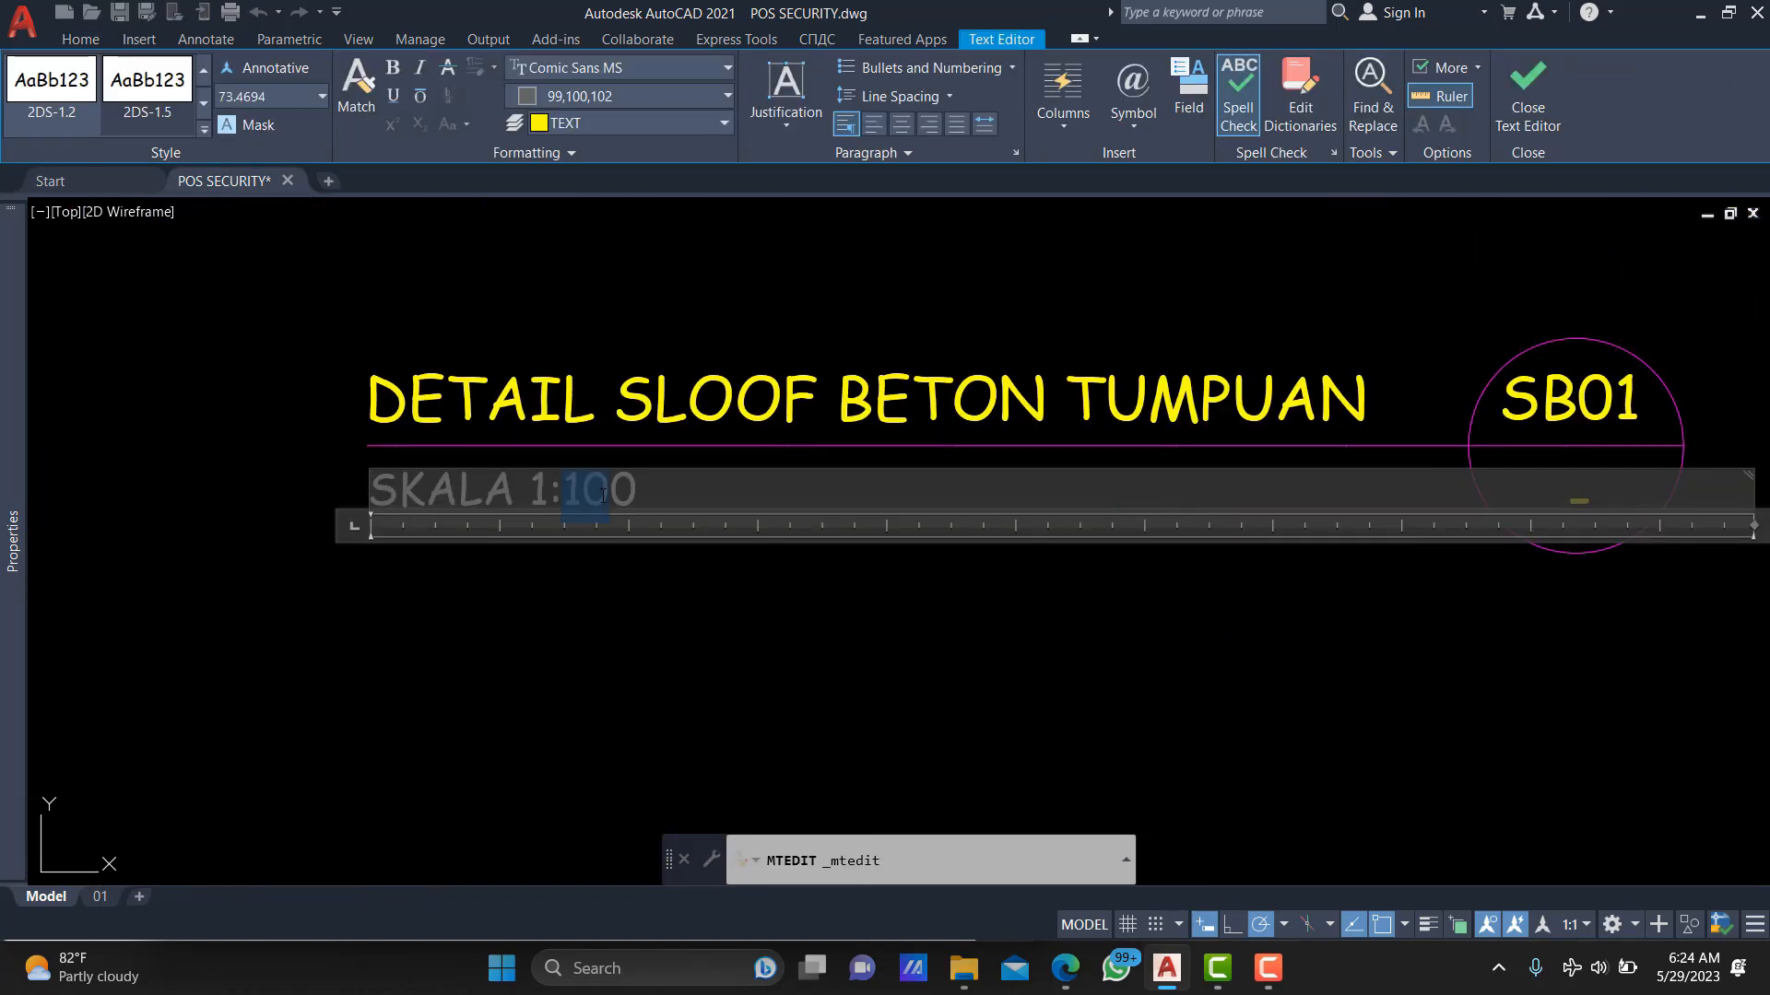
{"action": "left_click", "coordinate": [762, 631]}
Copy the DETAIL SLOOF BETON TUMPUAN title block below the right section, aligned with that section's left edge.
{"action": "scroll", "coordinate": [891, 635], "scroll_direction": "down", "scroll_amount": 6}
{"action": "left_click", "coordinate": [1187, 664]}
{"action": "left_click", "coordinate": [752, 538]}
{"action": "type", "text": "CO"}
{"action": "scroll", "coordinate": [752, 538], "scroll_direction": "up", "scroll_amount": 2}
{"action": "key", "text": "space"}
{"action": "left_click", "coordinate": [752, 538]}
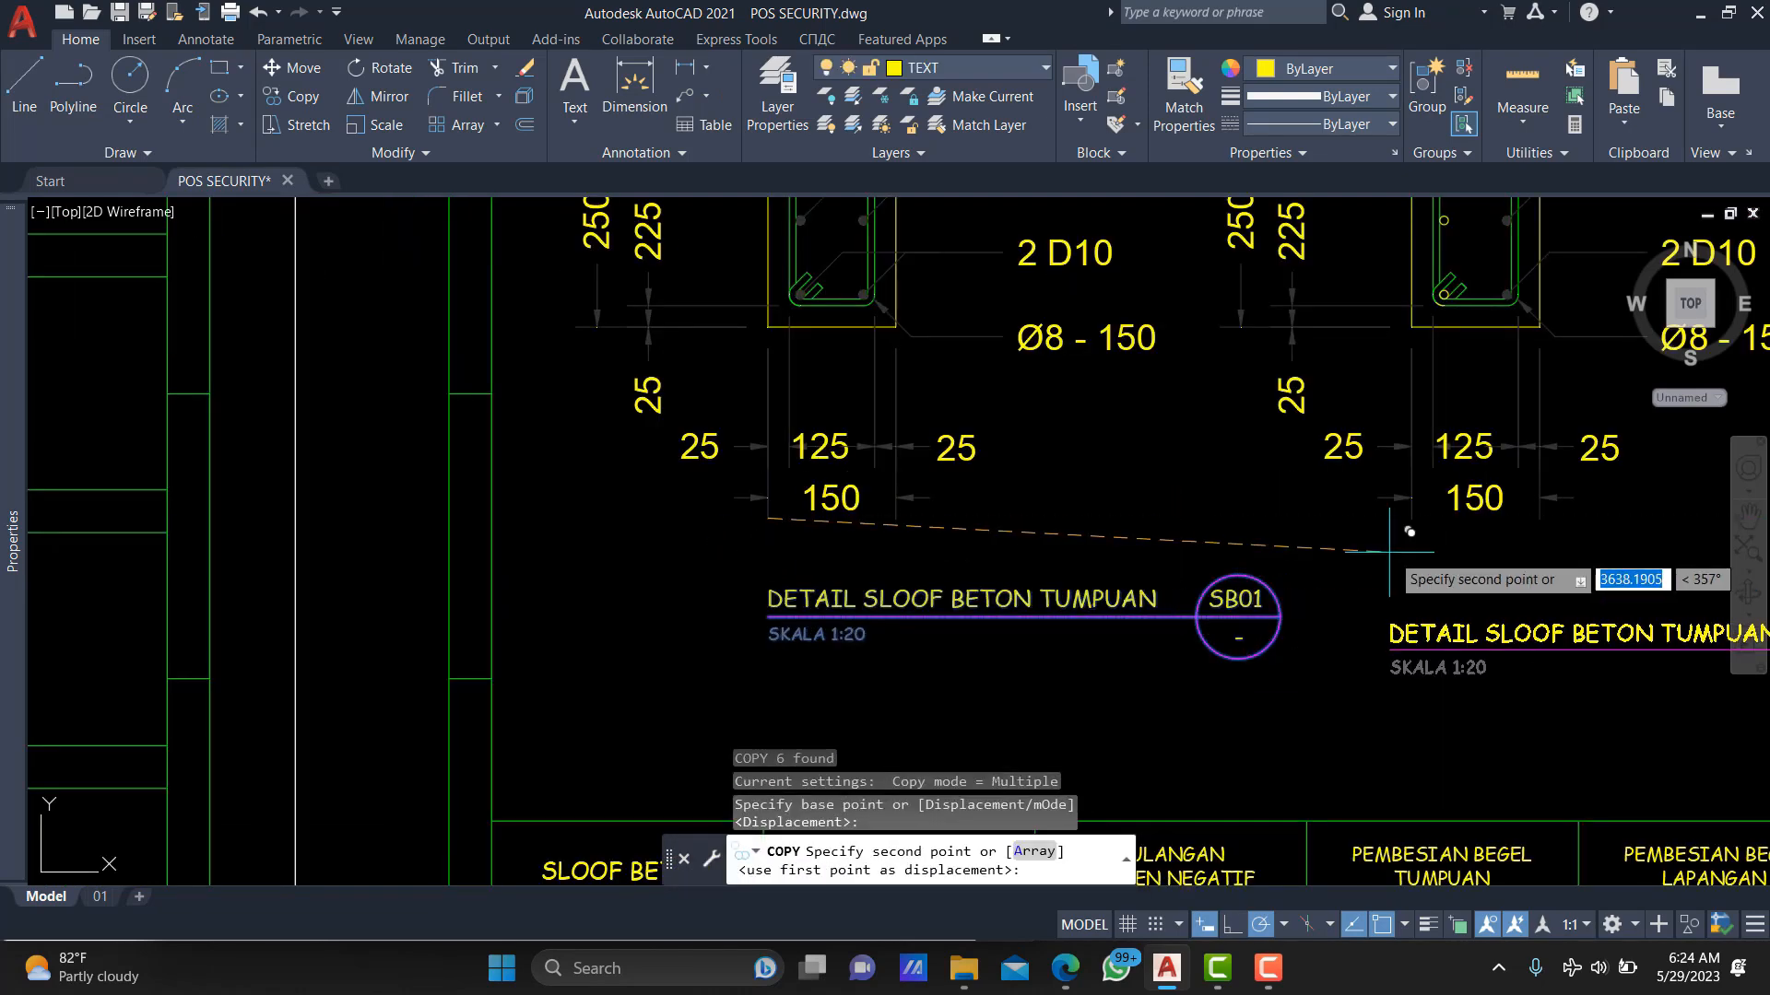
{"action": "left_click", "coordinate": [1396, 539]}
{"action": "scroll", "coordinate": [1397, 538], "scroll_direction": "down", "scroll_amount": 3}
{"action": "scroll", "coordinate": [1291, 554], "scroll_direction": "down", "scroll_amount": 3}
{"action": "key", "text": "Escape"}
Move both title blocks 600 to the left.
{"action": "scroll", "coordinate": [729, 624], "scroll_direction": "up", "scroll_amount": 5}
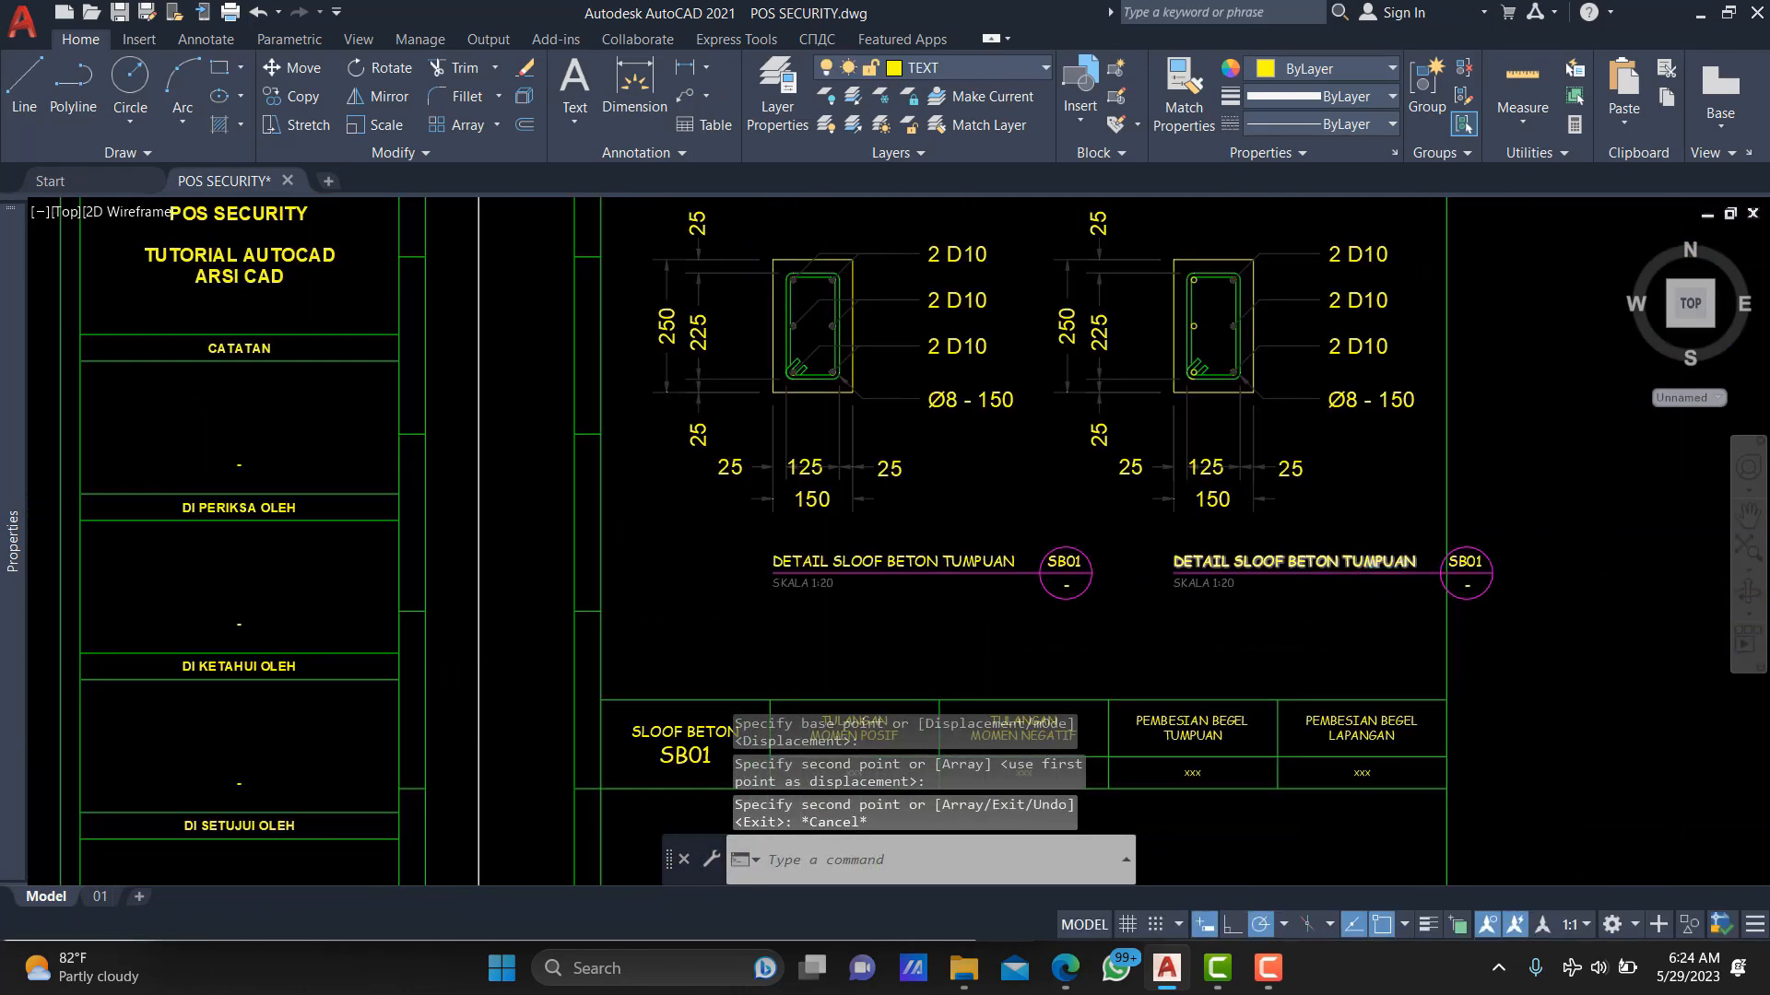
{"action": "left_click", "coordinate": [352, 651]}
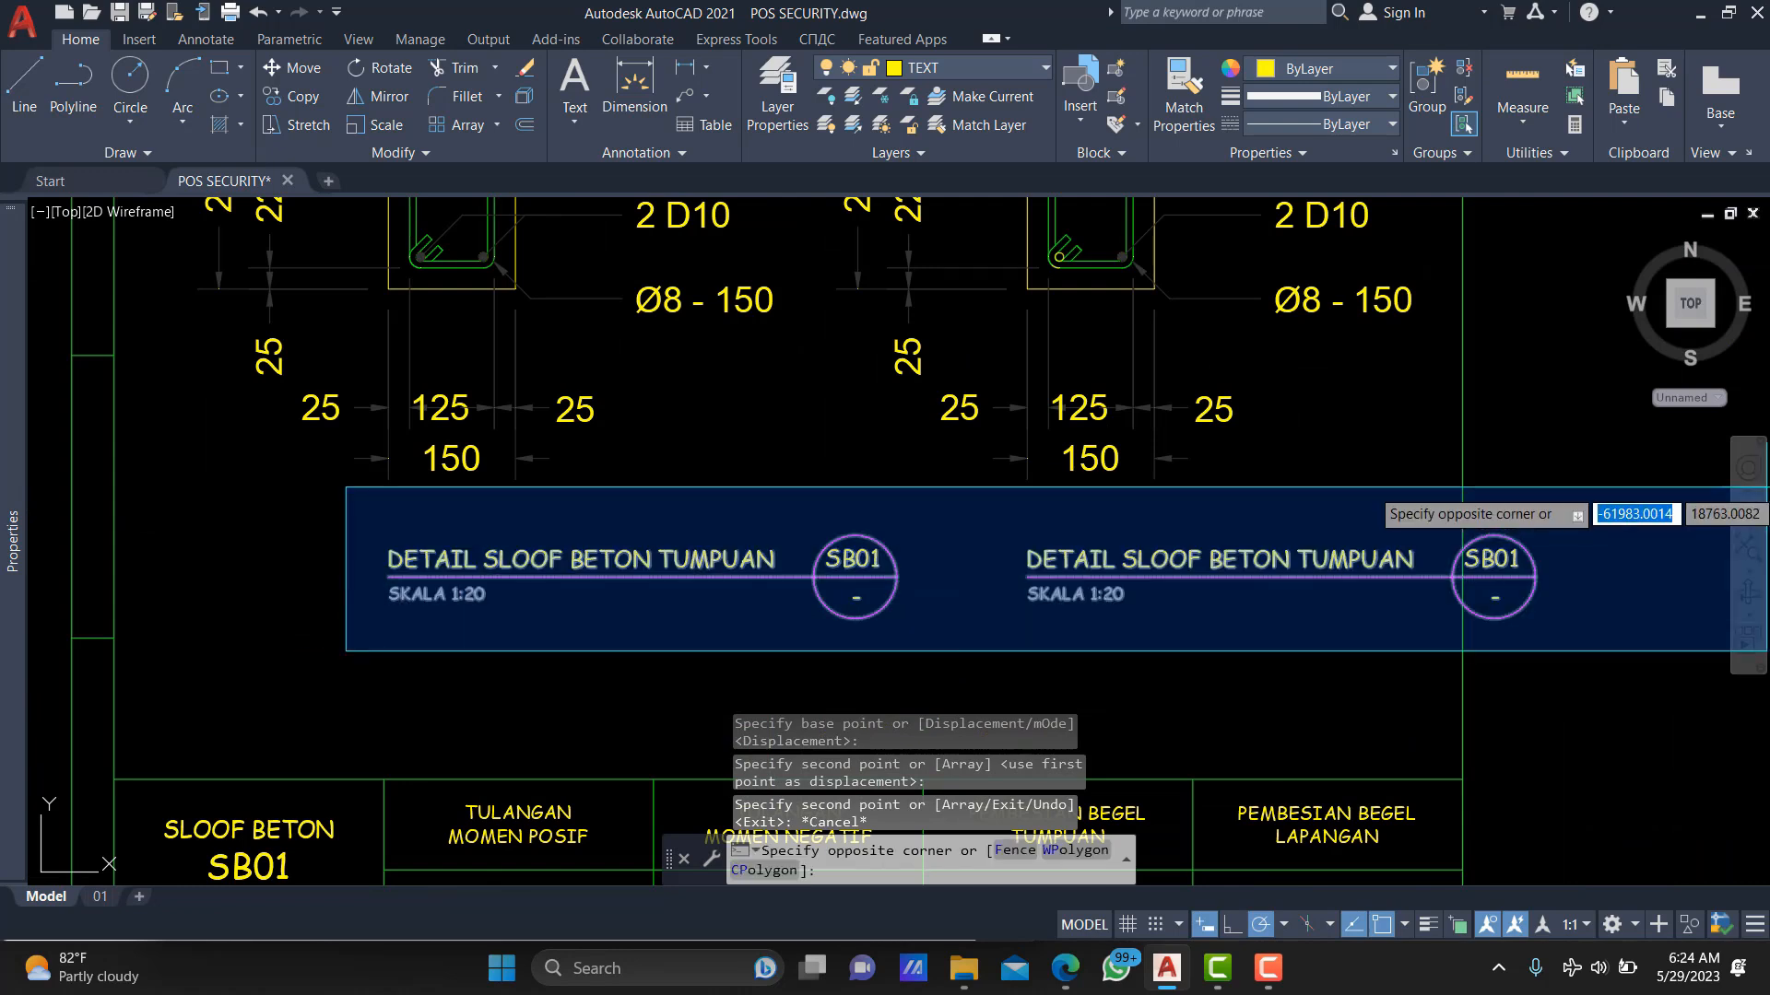
{"action": "left_click", "coordinate": [1627, 500]}
{"action": "type", "text": "m"}
{"action": "key", "text": "Return"}
{"action": "left_click", "coordinate": [1415, 651]}
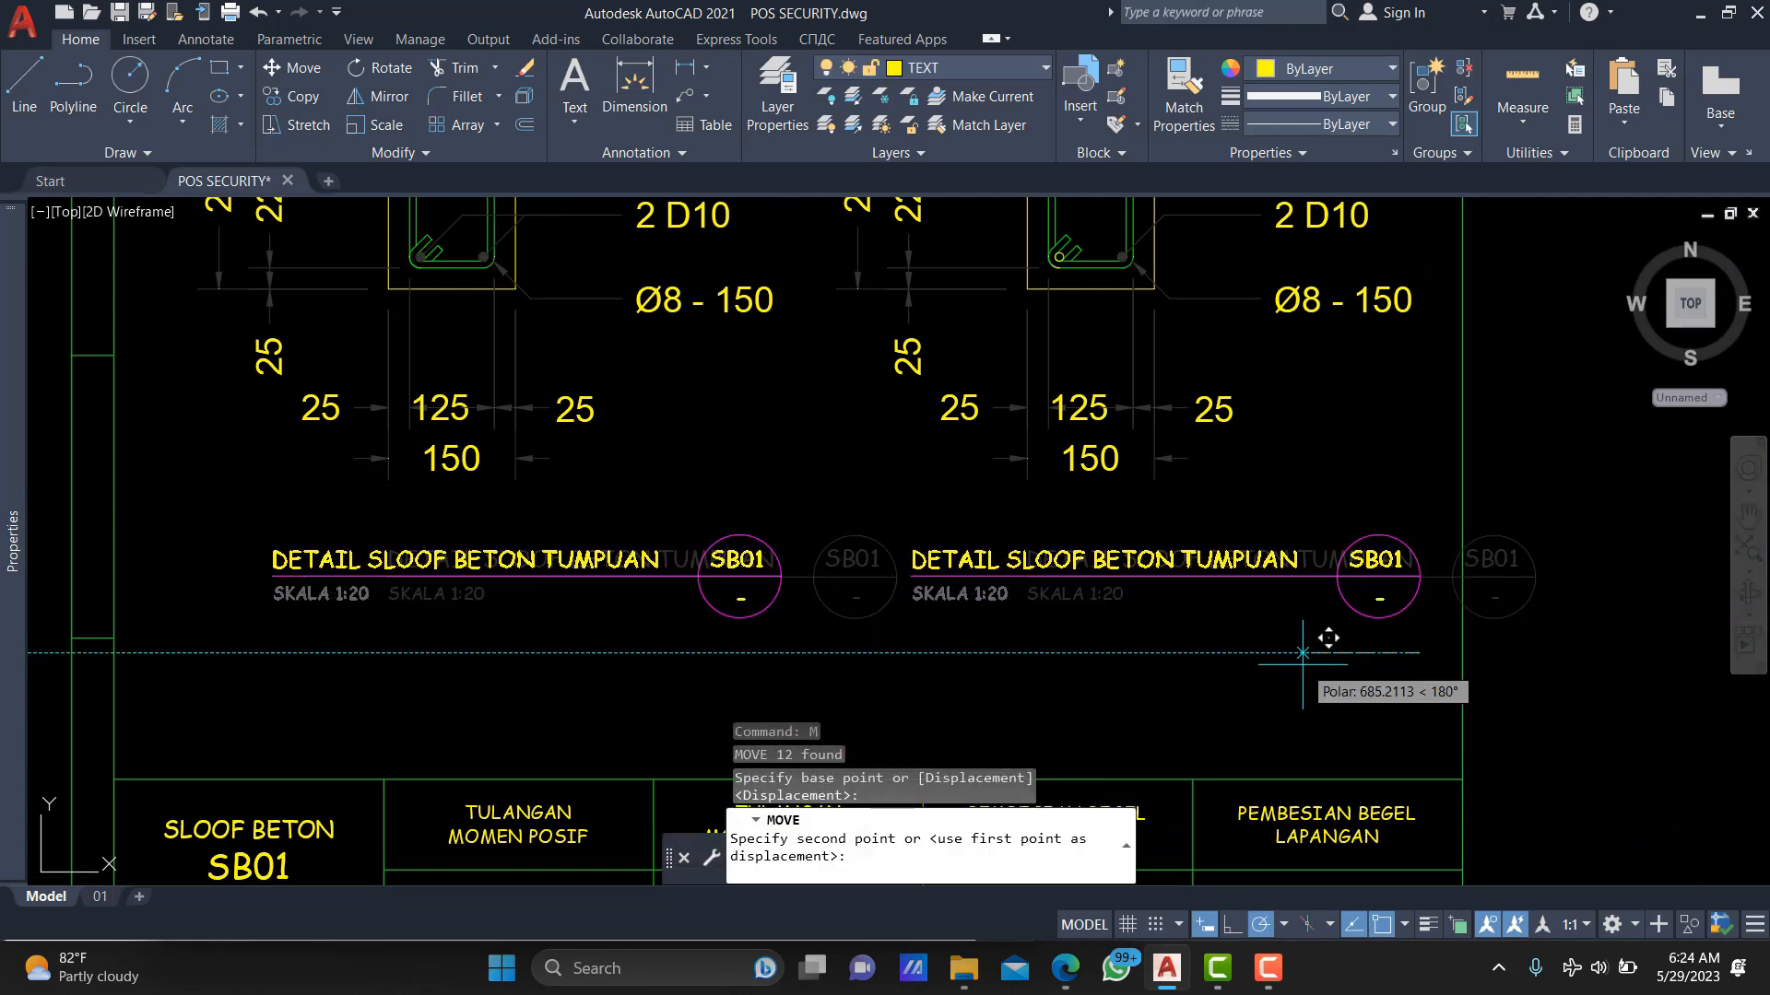
{"action": "left_click", "coordinate": [1313, 651]}
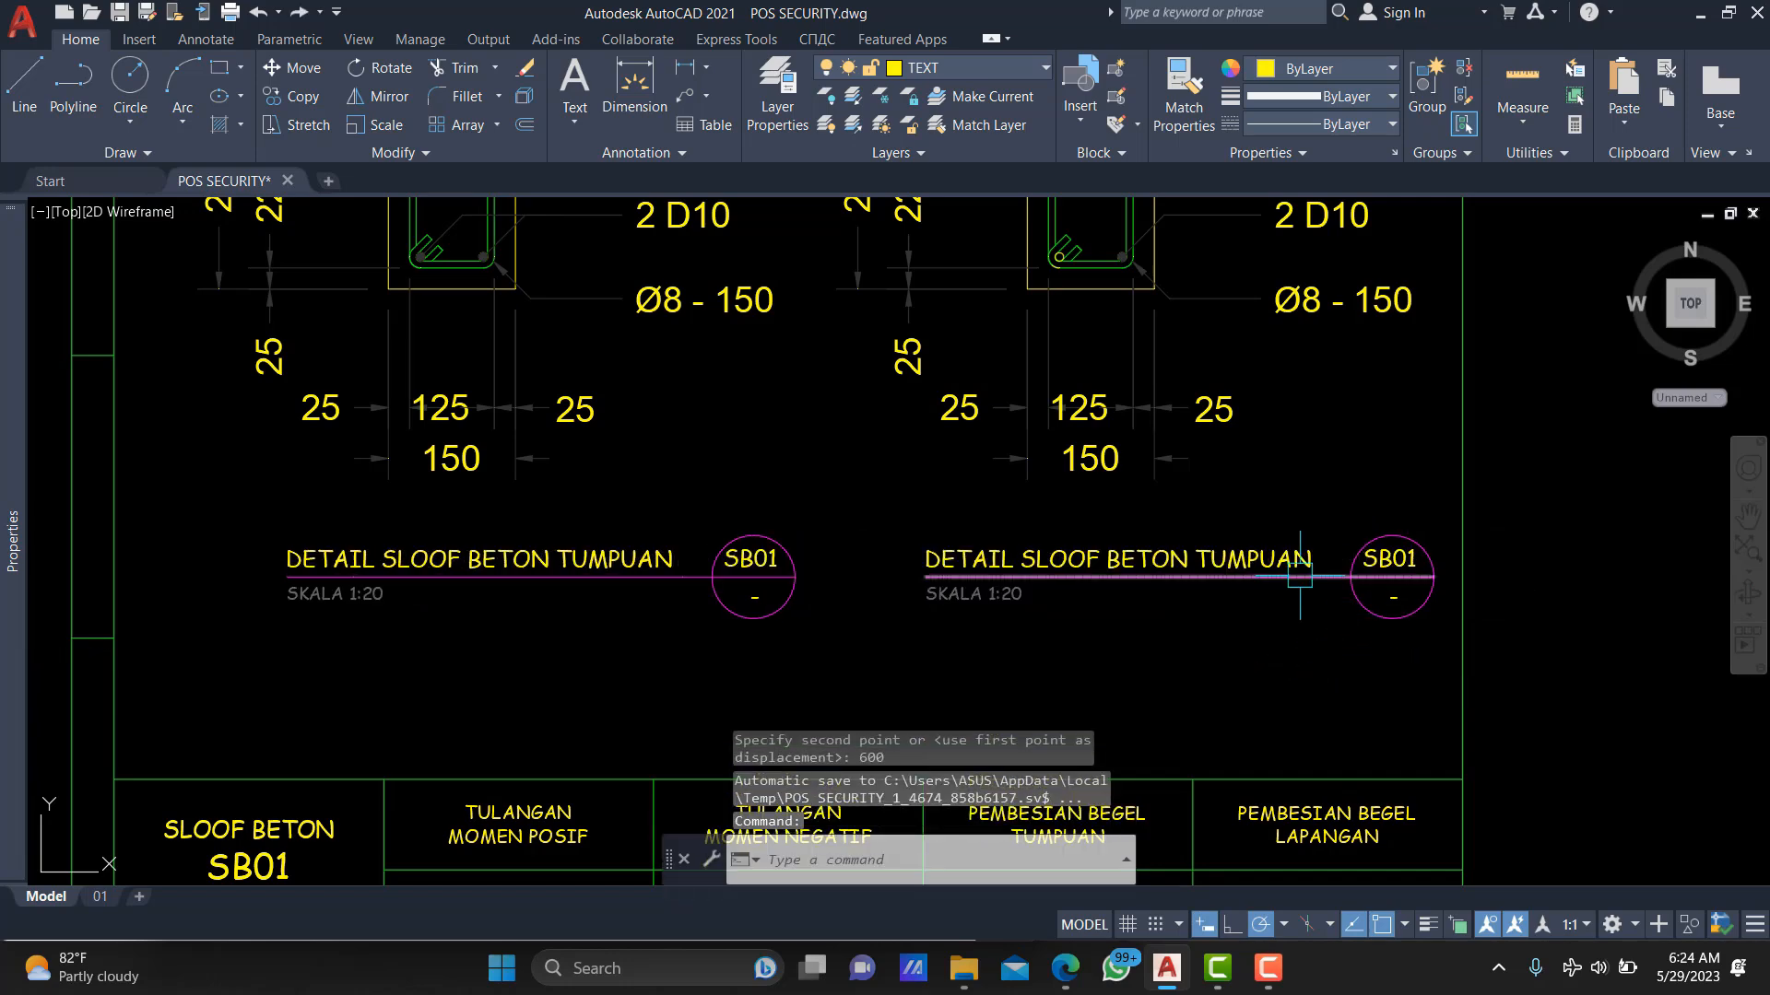
Change the right section's title text to DETAIL SLOOF BETON LAPANGAN.
{"action": "left_click", "coordinate": [1274, 564]}
{"action": "double_click", "coordinate": [1191, 555]}
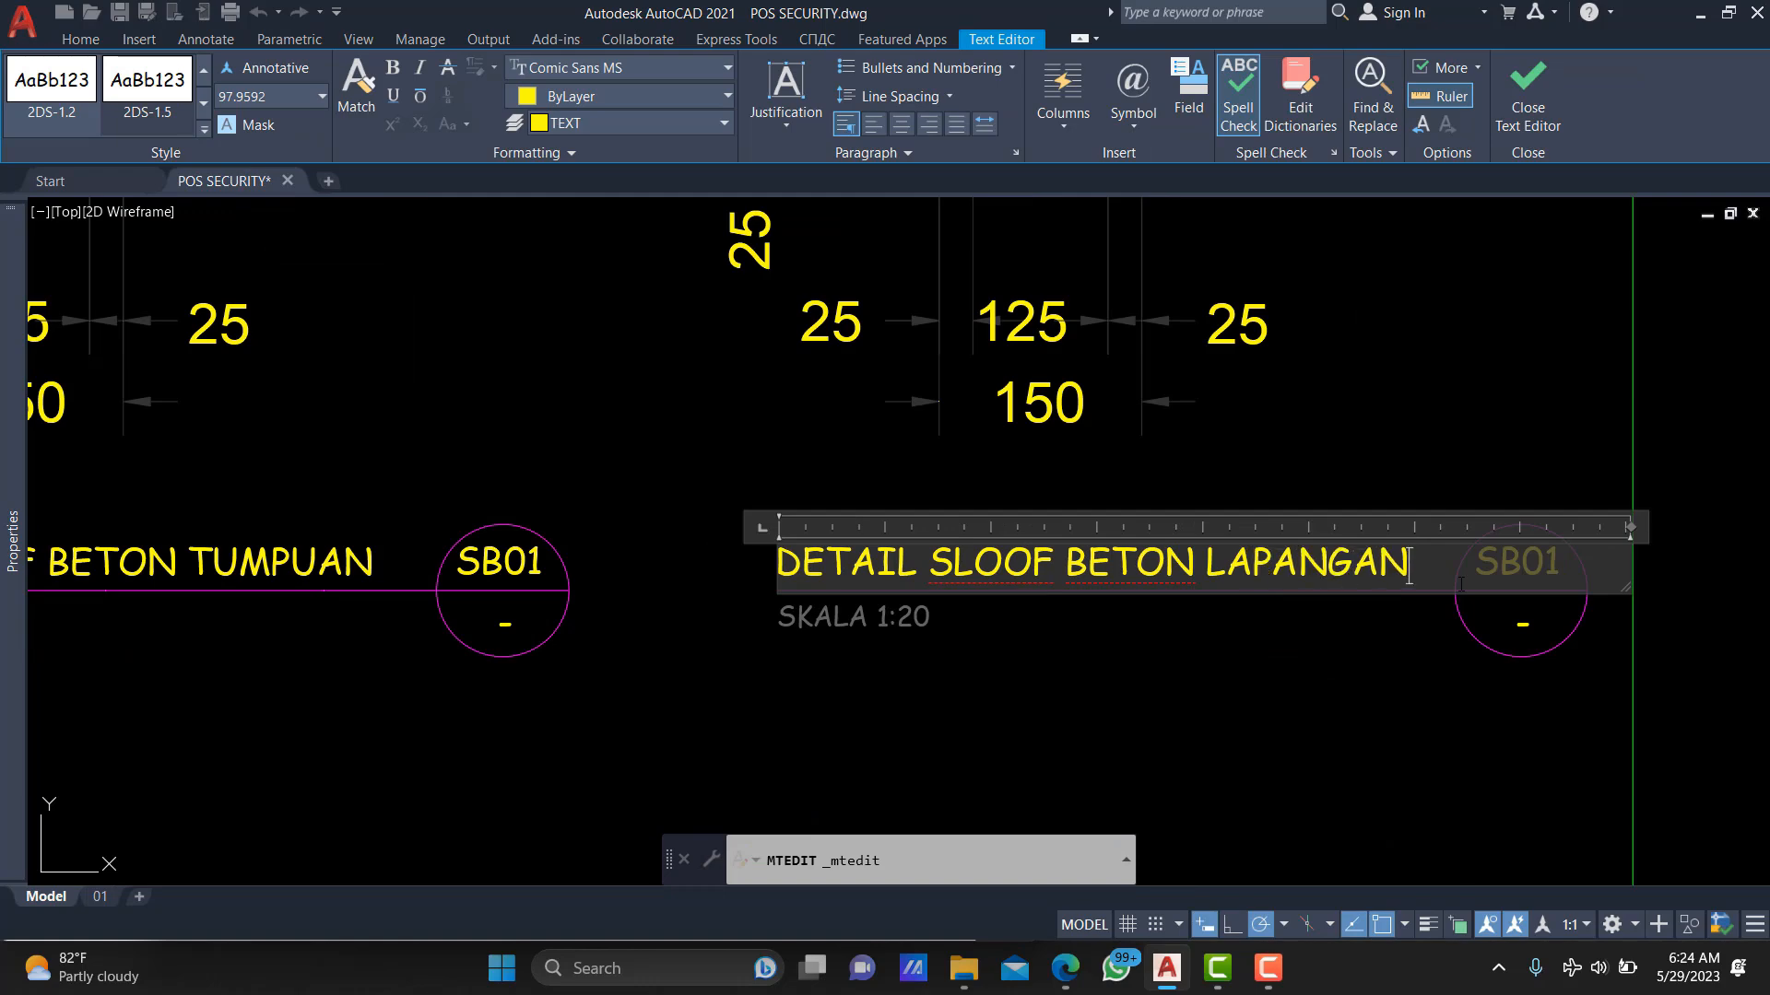
{"action": "left_click", "coordinate": [1445, 367]}
Change the right section's stirrup label to Ø8 - 200.
{"action": "middle_click_drag", "start_coordinate": [1394, 315], "coordinate": [1216, 668]}
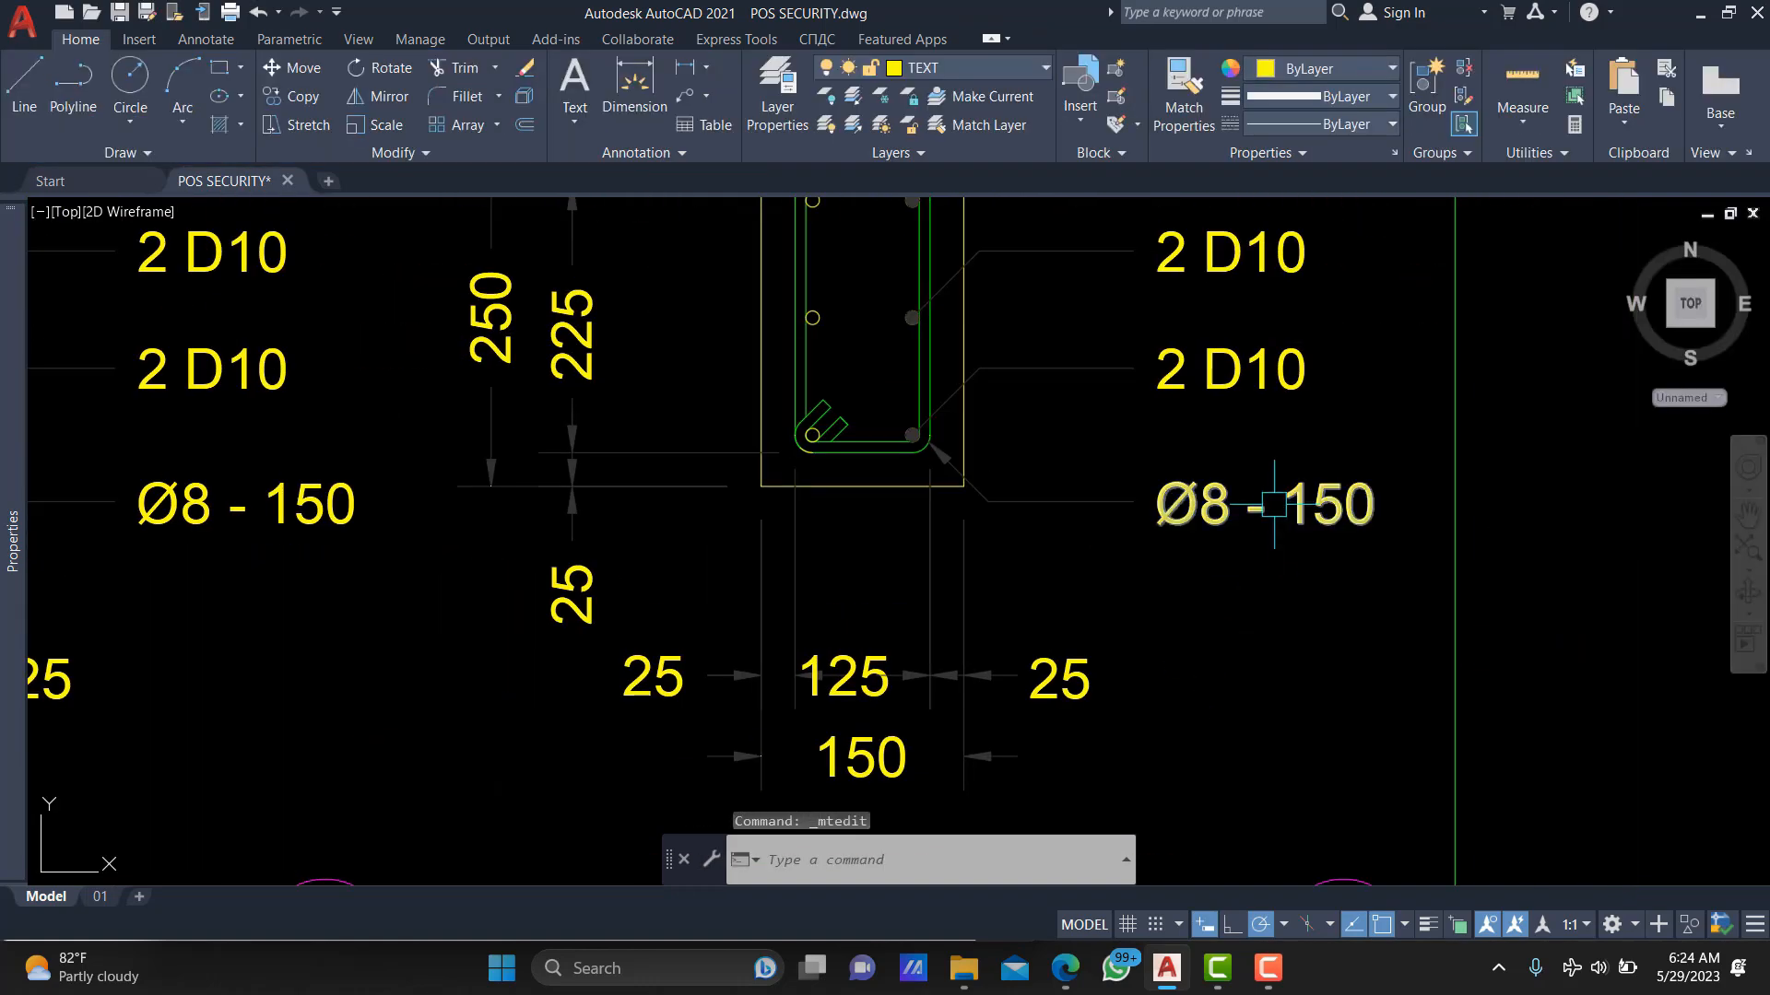
{"action": "left_click", "coordinate": [1263, 502]}
{"action": "double_click", "coordinate": [1351, 508]}
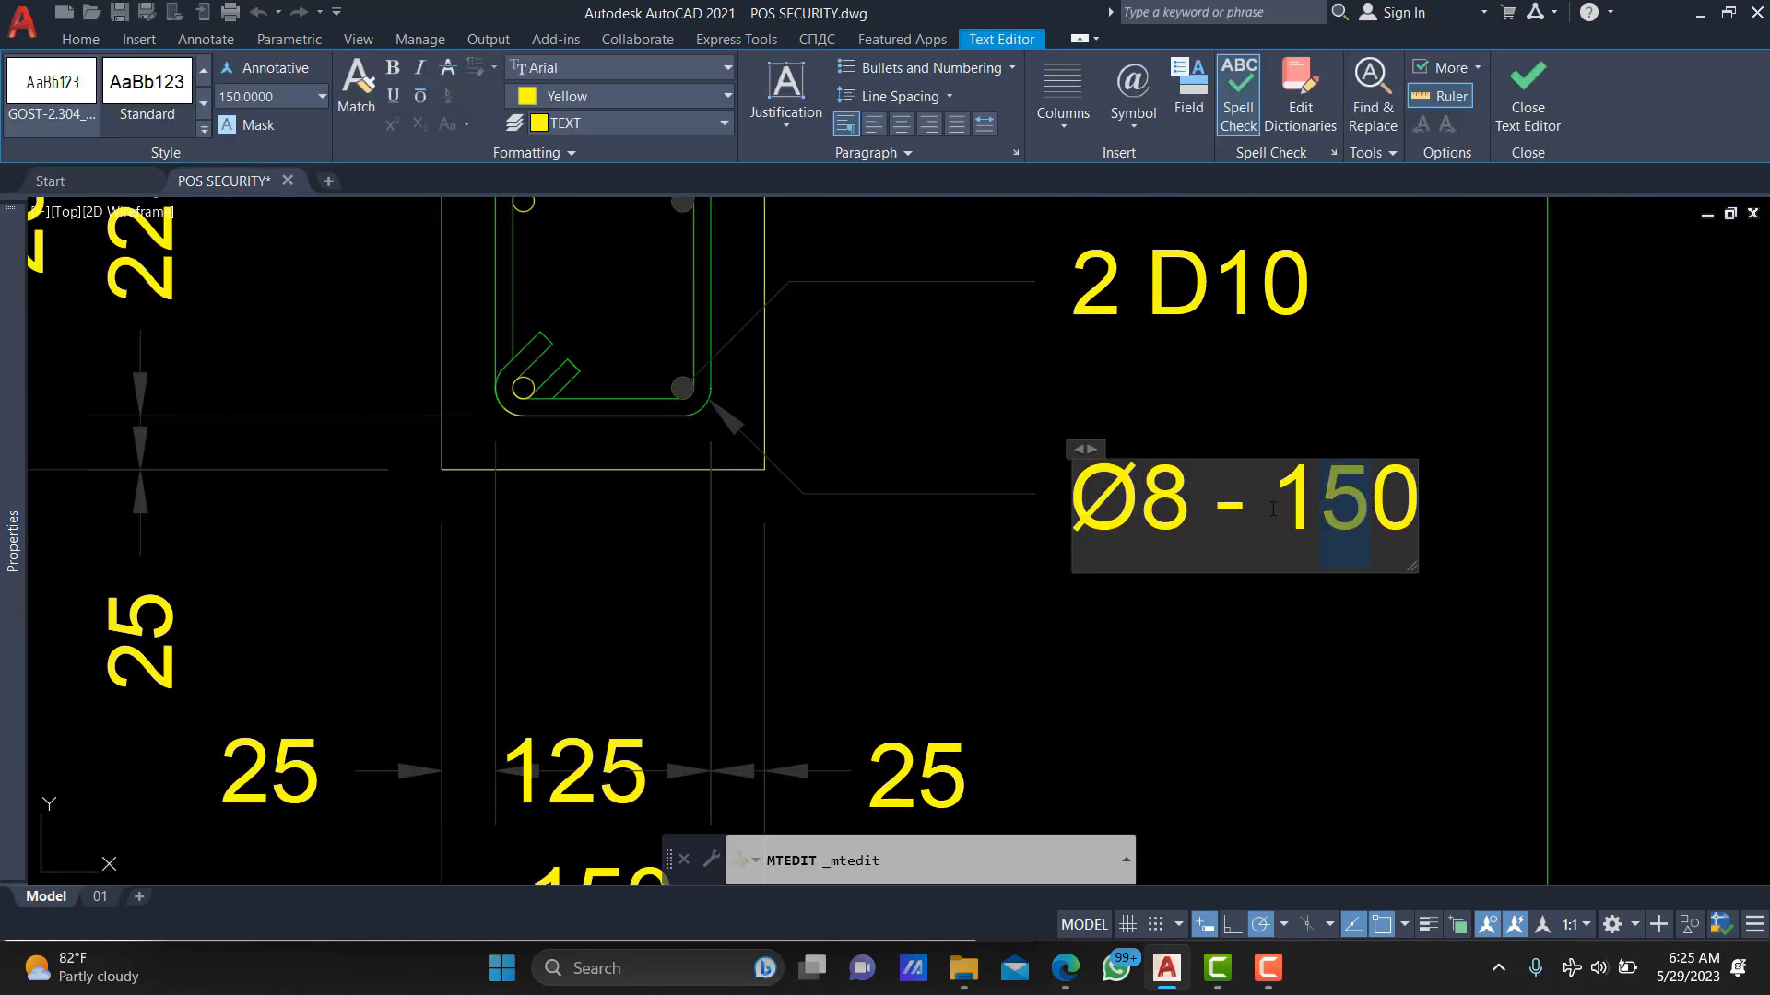
{"action": "type", "text": "20"}
{"action": "left_click", "coordinate": [1398, 522]}
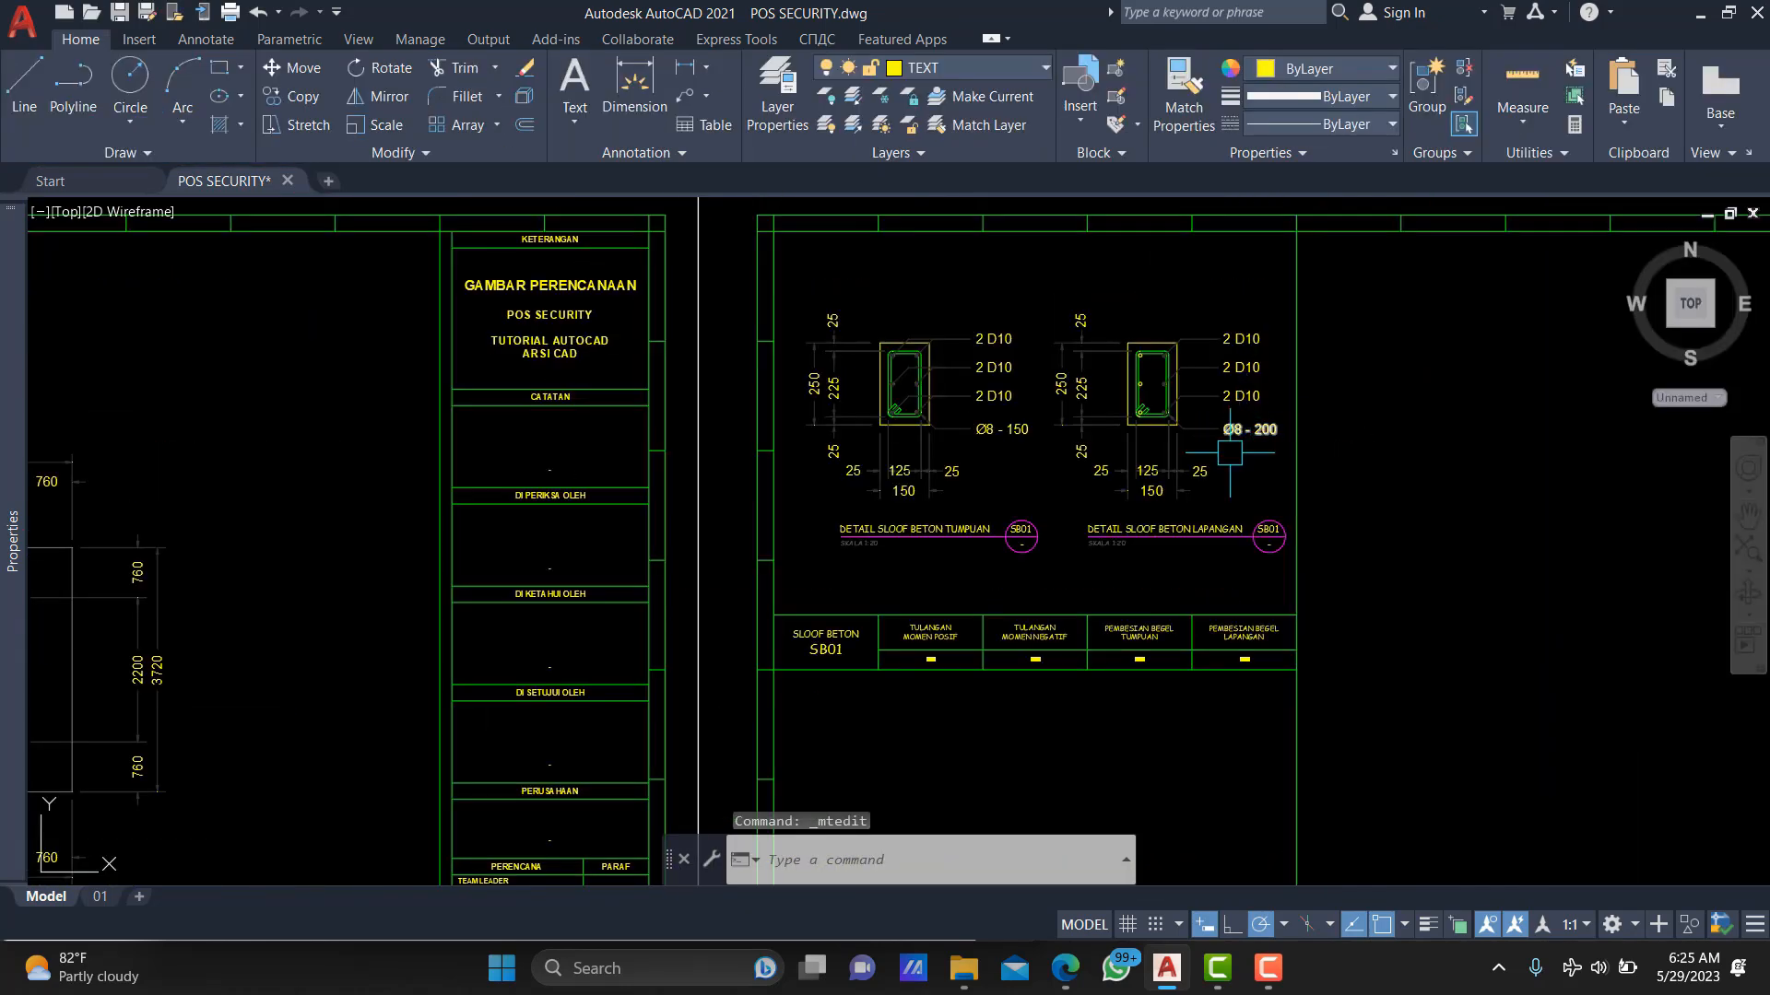
Replace the placeholder under TULANGAN MOMEN POSIF in the SB01 table with 6 D10.
{"action": "scroll", "coordinate": [892, 551], "scroll_direction": "up", "scroll_amount": 3}
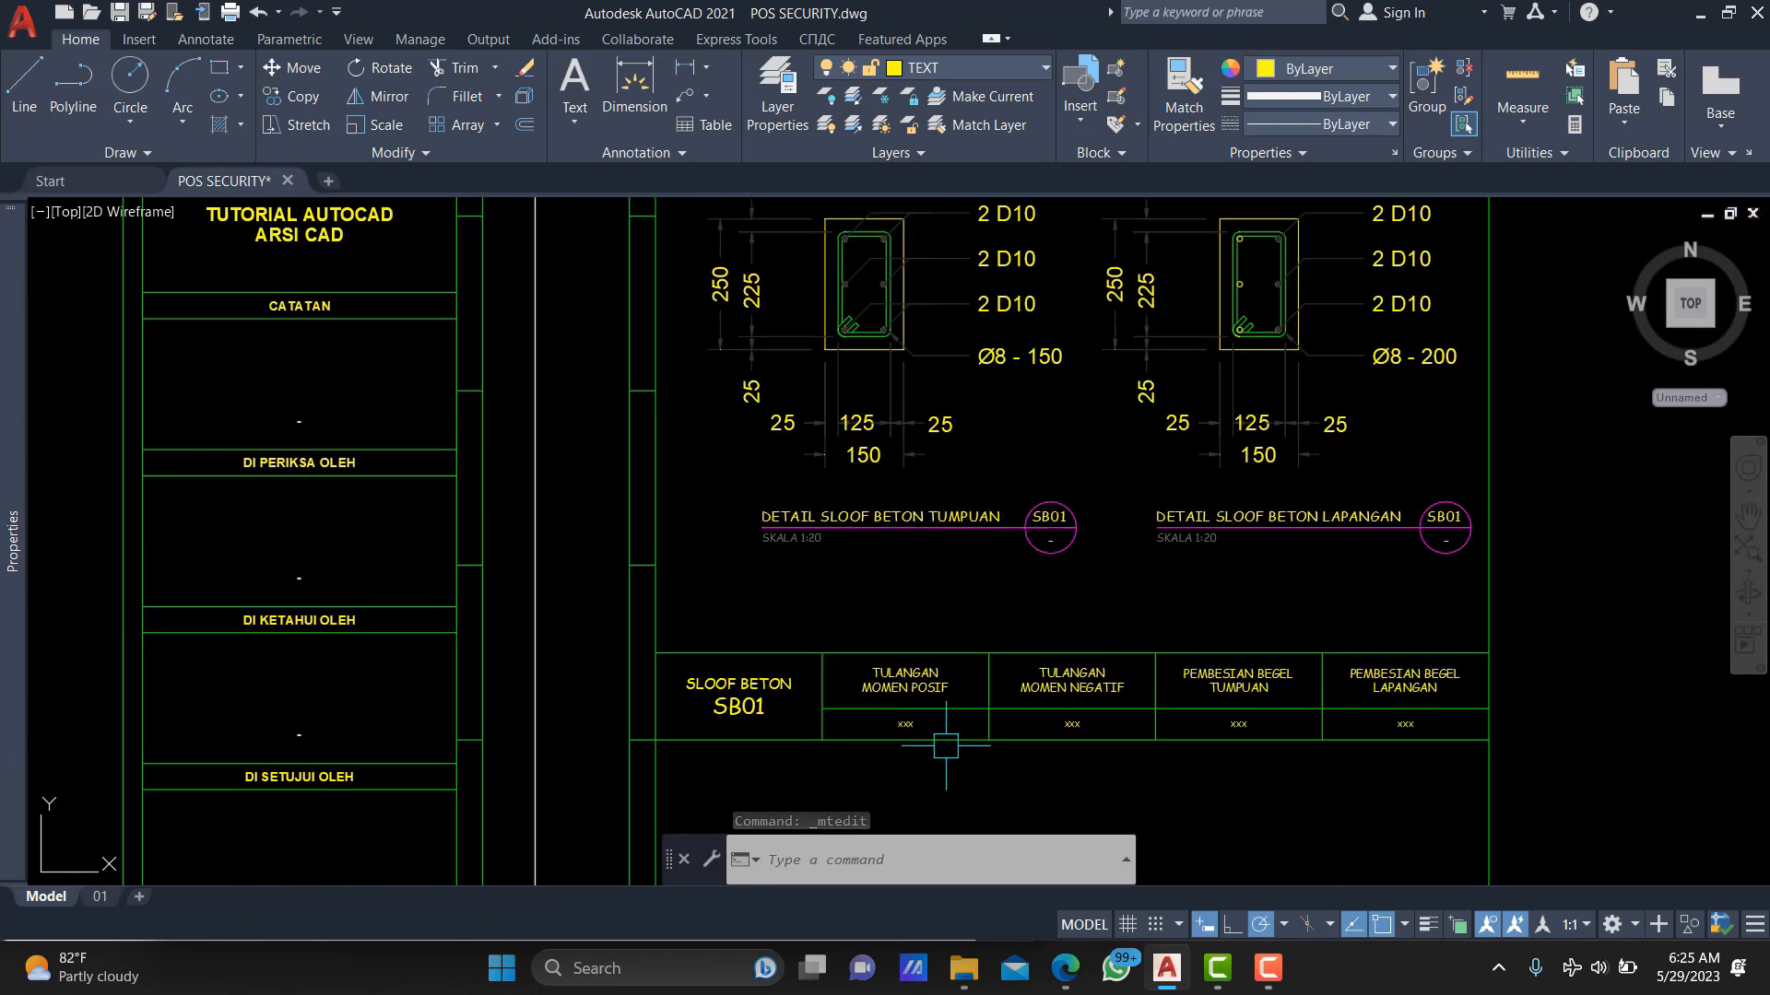
{"action": "scroll", "coordinate": [921, 704], "scroll_direction": "up", "scroll_amount": 2}
{"action": "scroll", "coordinate": [890, 733], "scroll_direction": "down", "scroll_amount": 4}
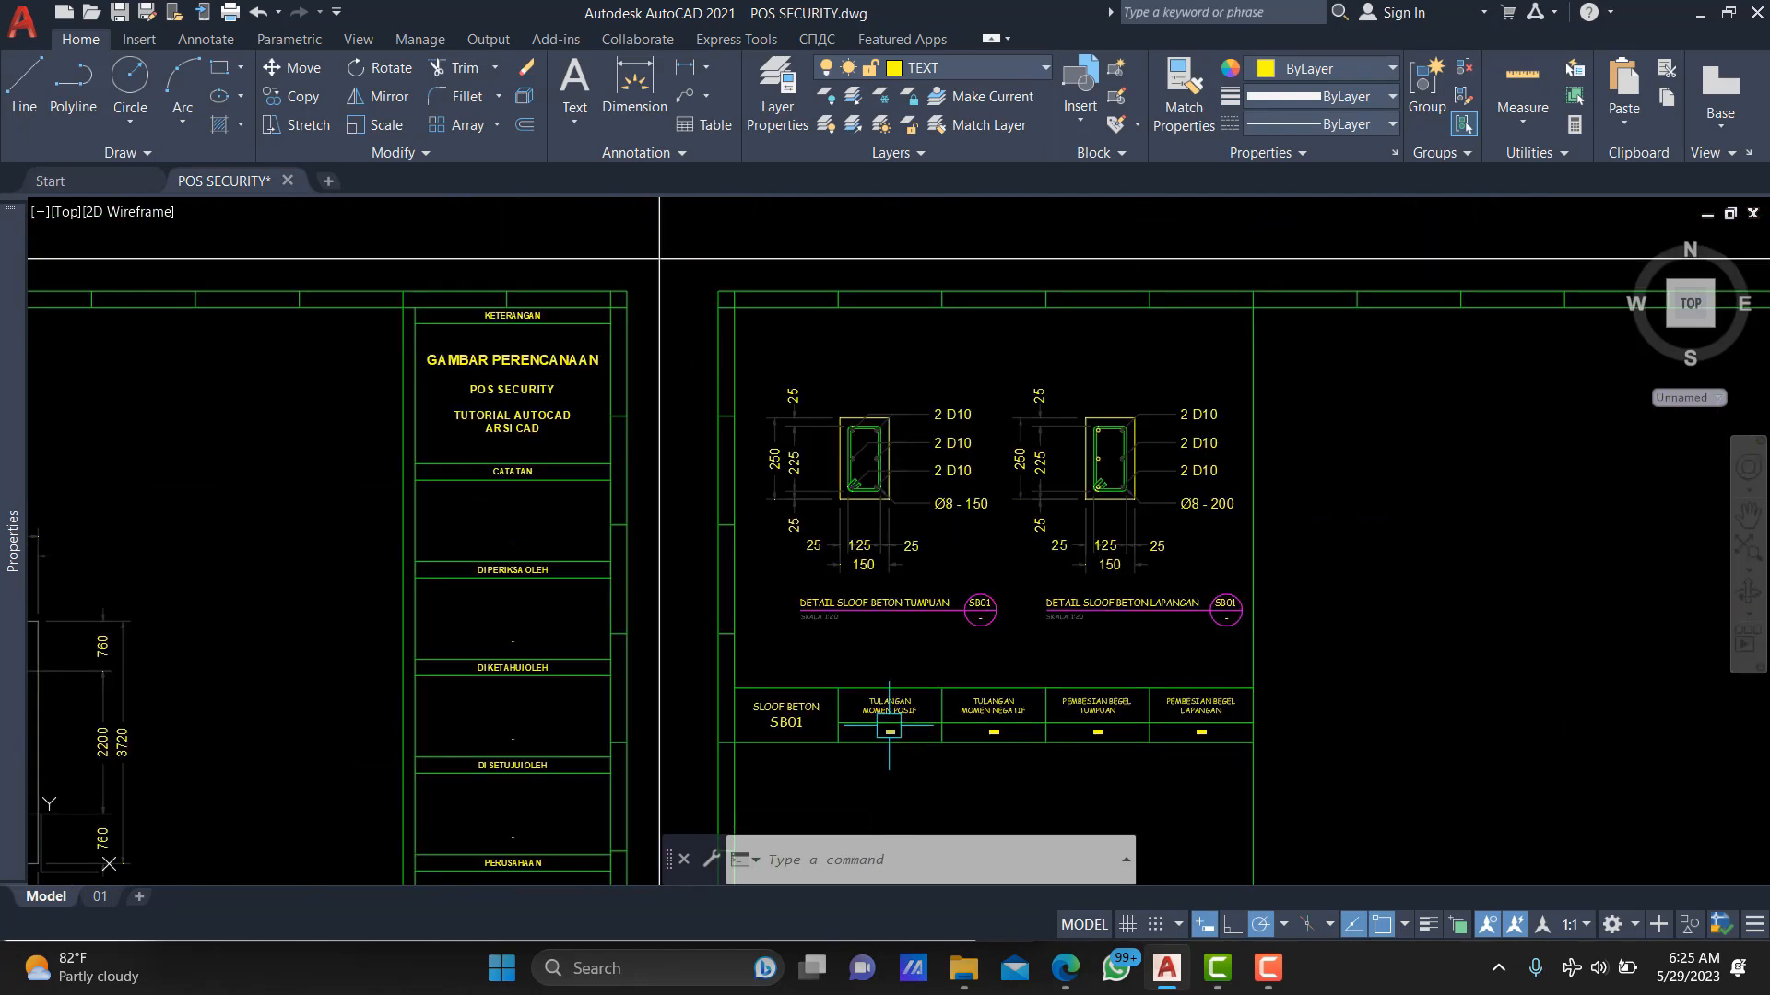
{"action": "scroll", "coordinate": [899, 737], "scroll_direction": "up", "scroll_amount": 5}
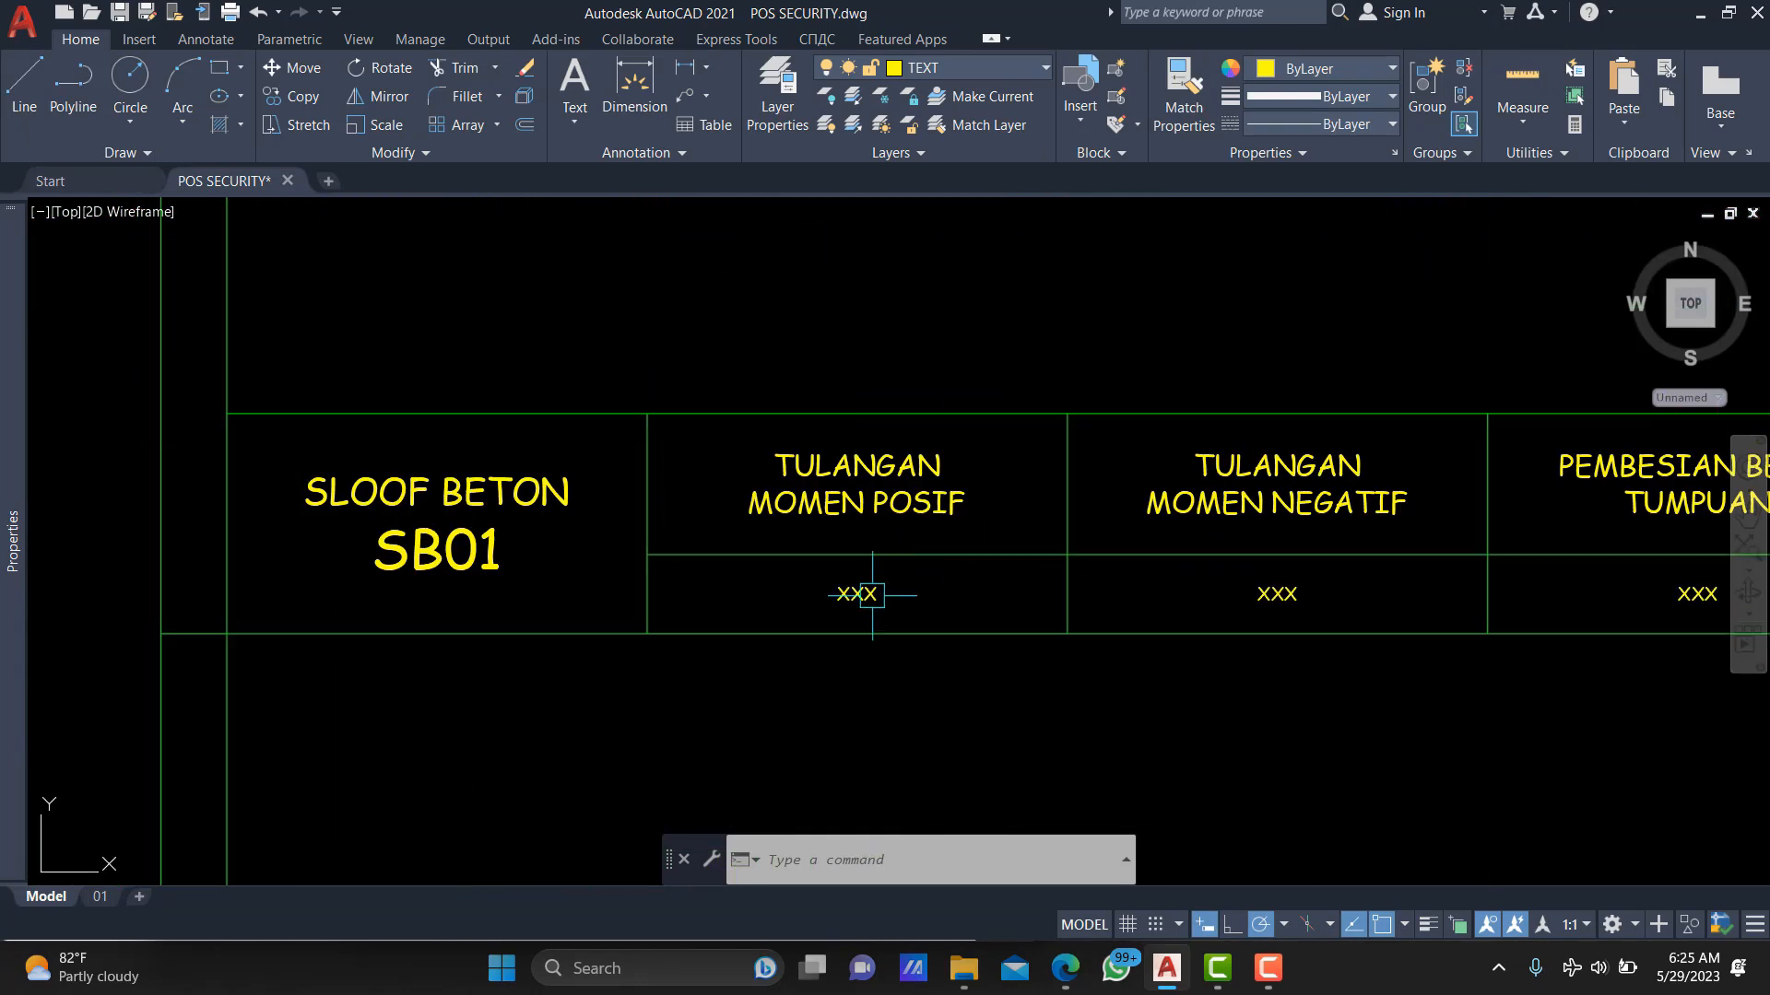
{"action": "double_click", "coordinate": [858, 594]}
{"action": "type", "text": "6D"}
{"action": "key", "text": "BackSpace"}
{"action": "type", "text": "D"}
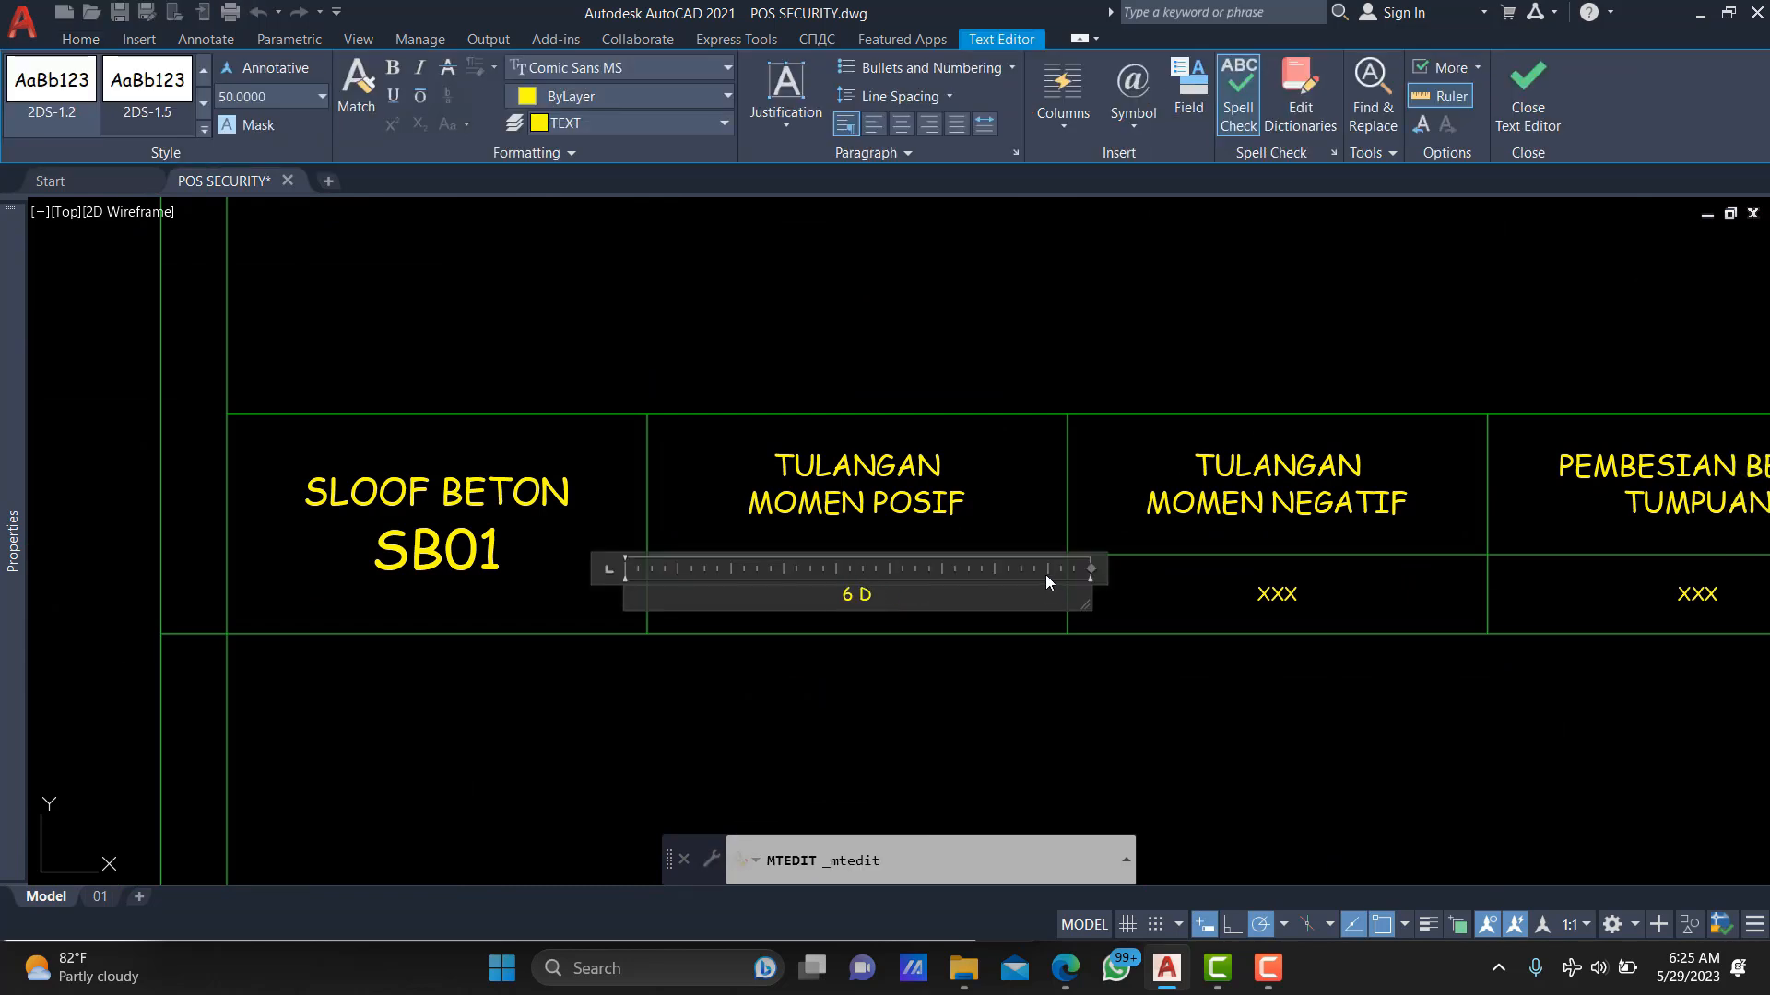
{"action": "type", "text": "10"}
{"action": "left_click", "coordinate": [1223, 465]}
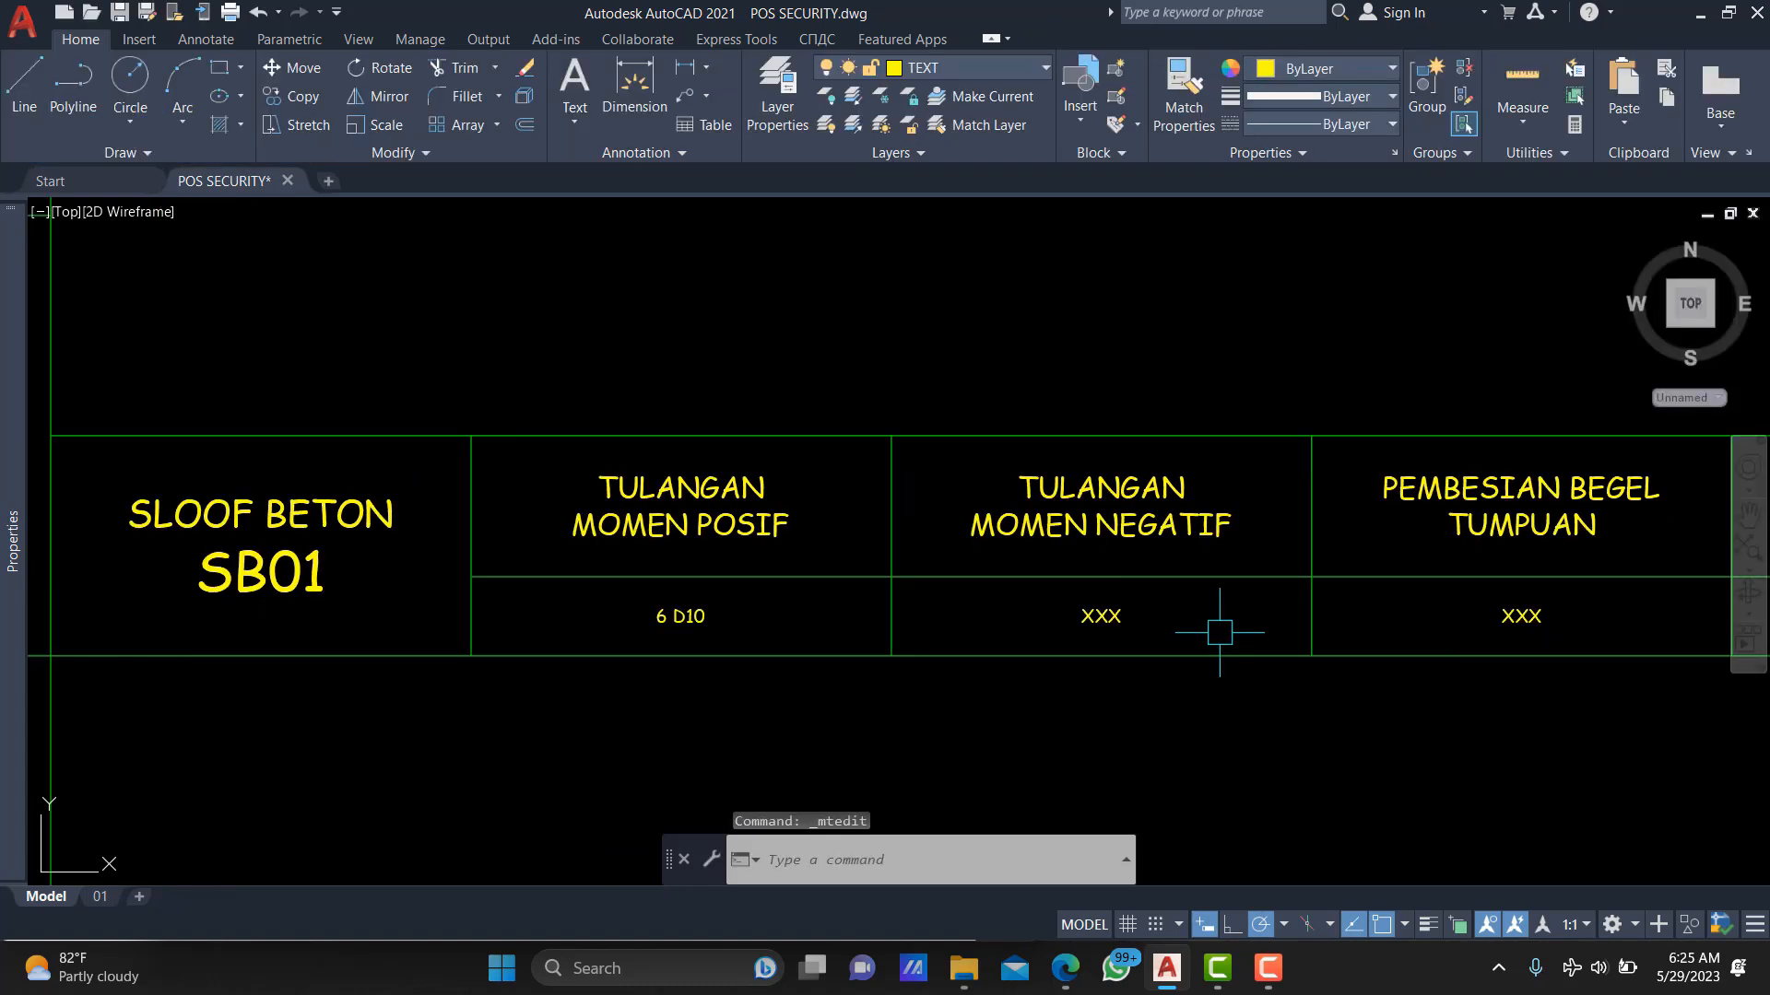
Replace the placeholder under TULANGAN MOMEN NEGATIF in the SB01 table with 6 D10.
{"action": "double_click", "coordinate": [1101, 617]}
{"action": "type", "text": "6D"}
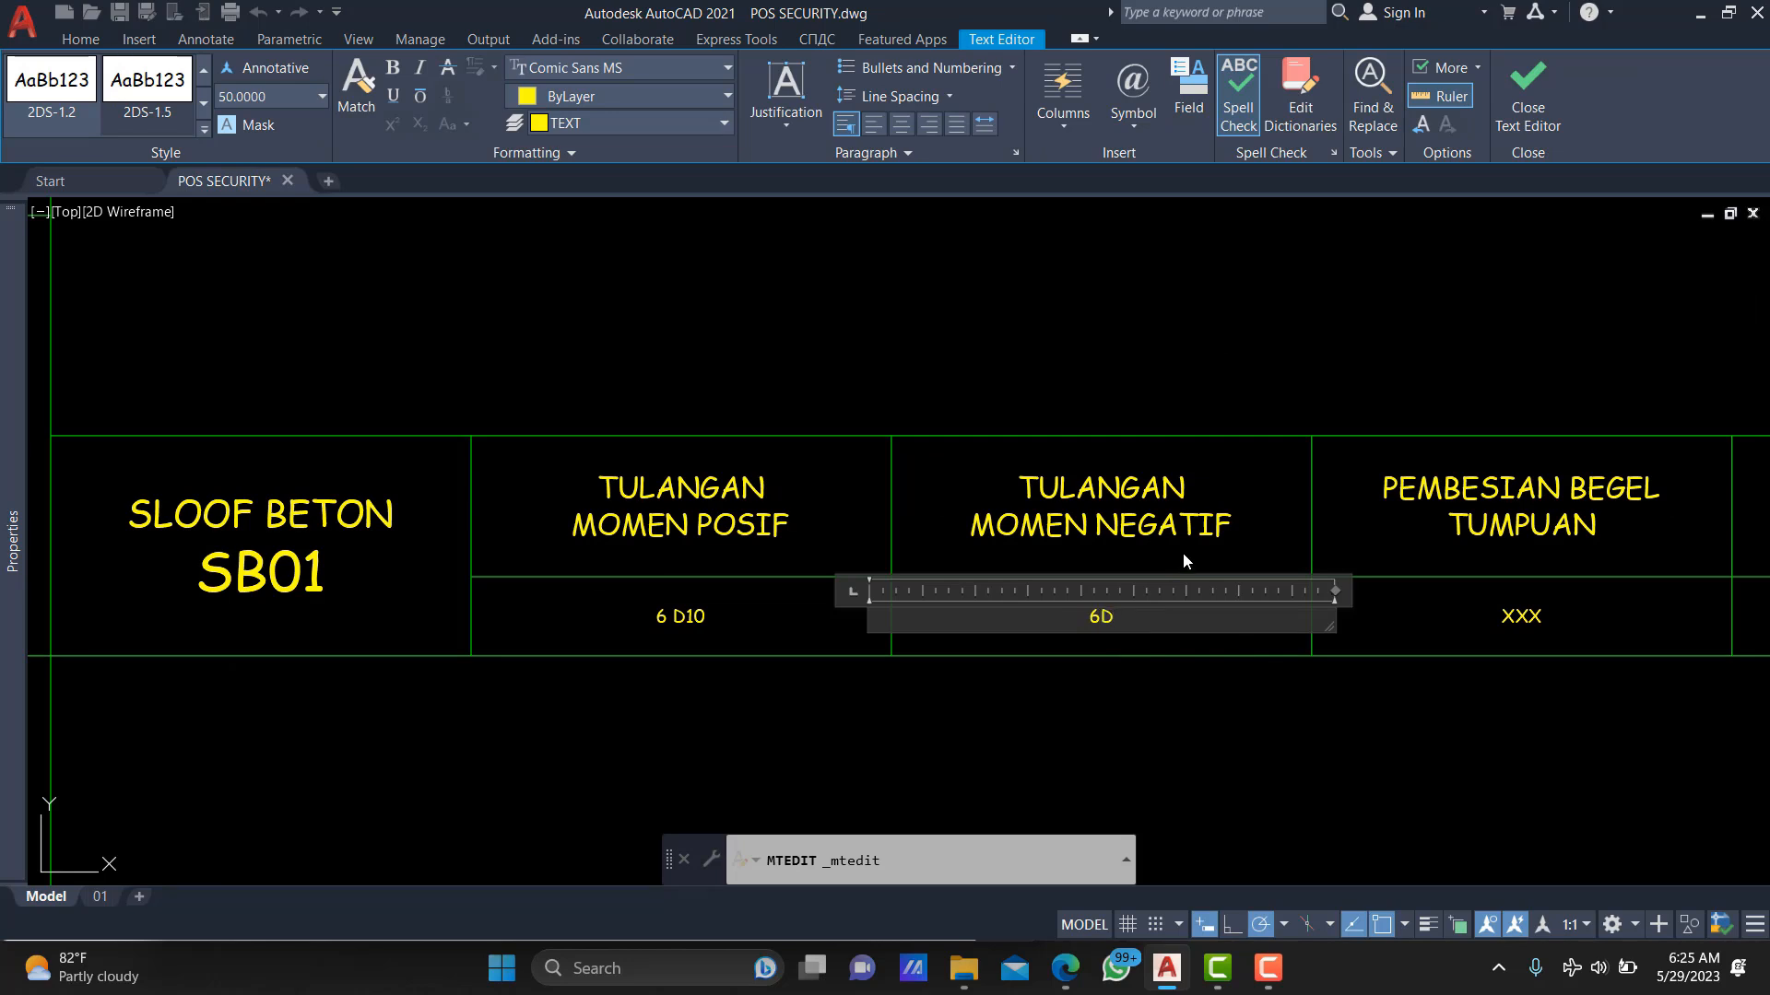
{"action": "key", "text": "BackSpace"}
{"action": "type", "text": "D19"}
{"action": "key", "text": "BackSpace"}
{"action": "type", "text": "0"}
{"action": "left_click", "coordinate": [1116, 354]}
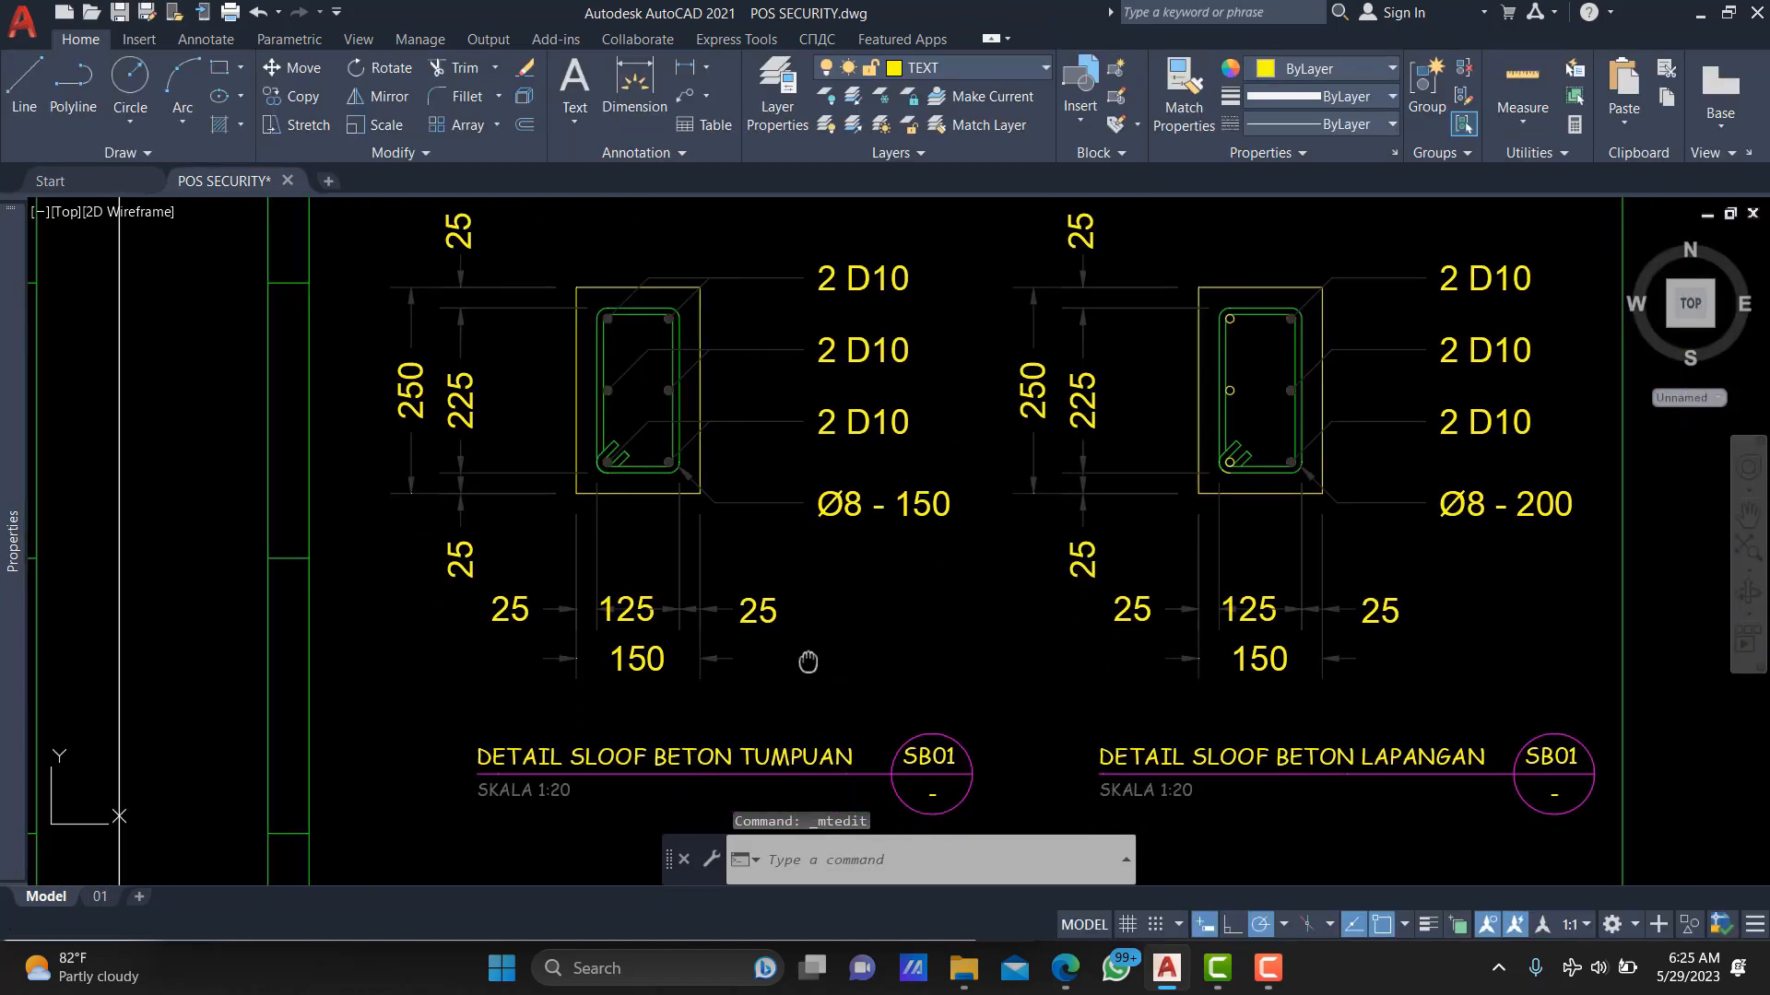
Check the section labels, then replace the placeholder under PEMBESIAN BEGEL TUMPUAN in the SB01 table with Ø8 - 150.
{"action": "middle_click_drag", "start_coordinate": [809, 711], "coordinate": [812, 656]}
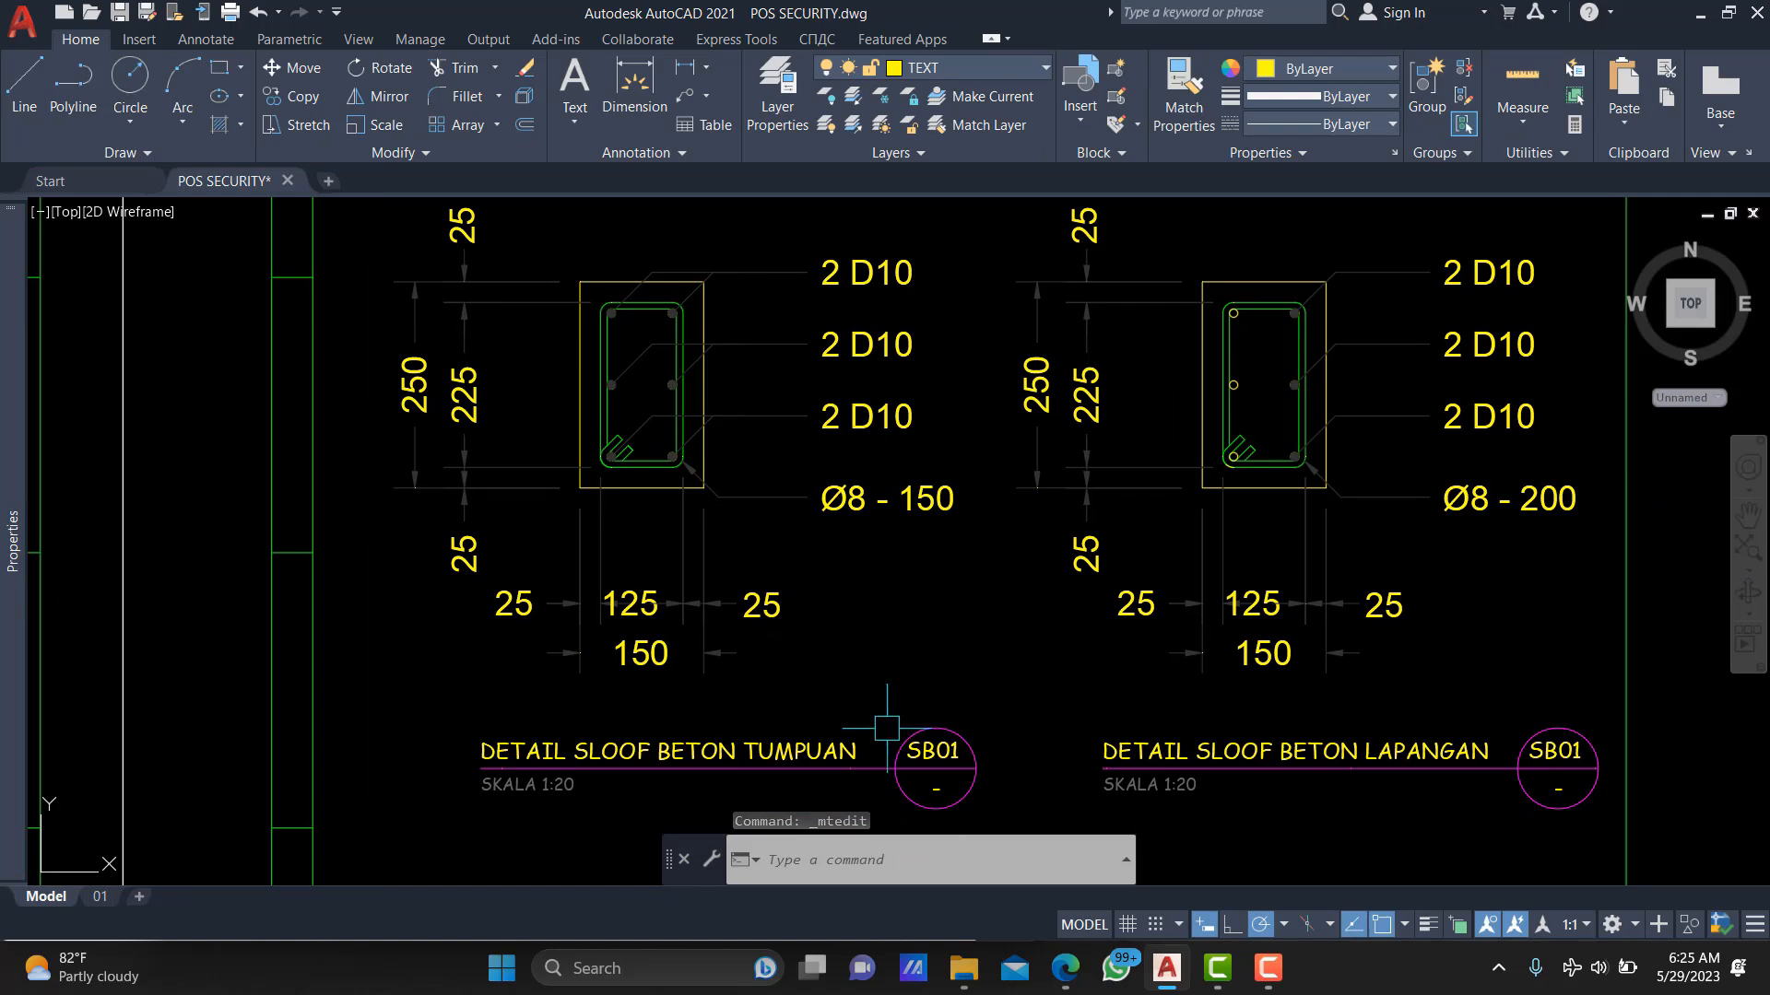
{"action": "middle_click_drag", "start_coordinate": [1217, 725], "coordinate": [1037, 303]}
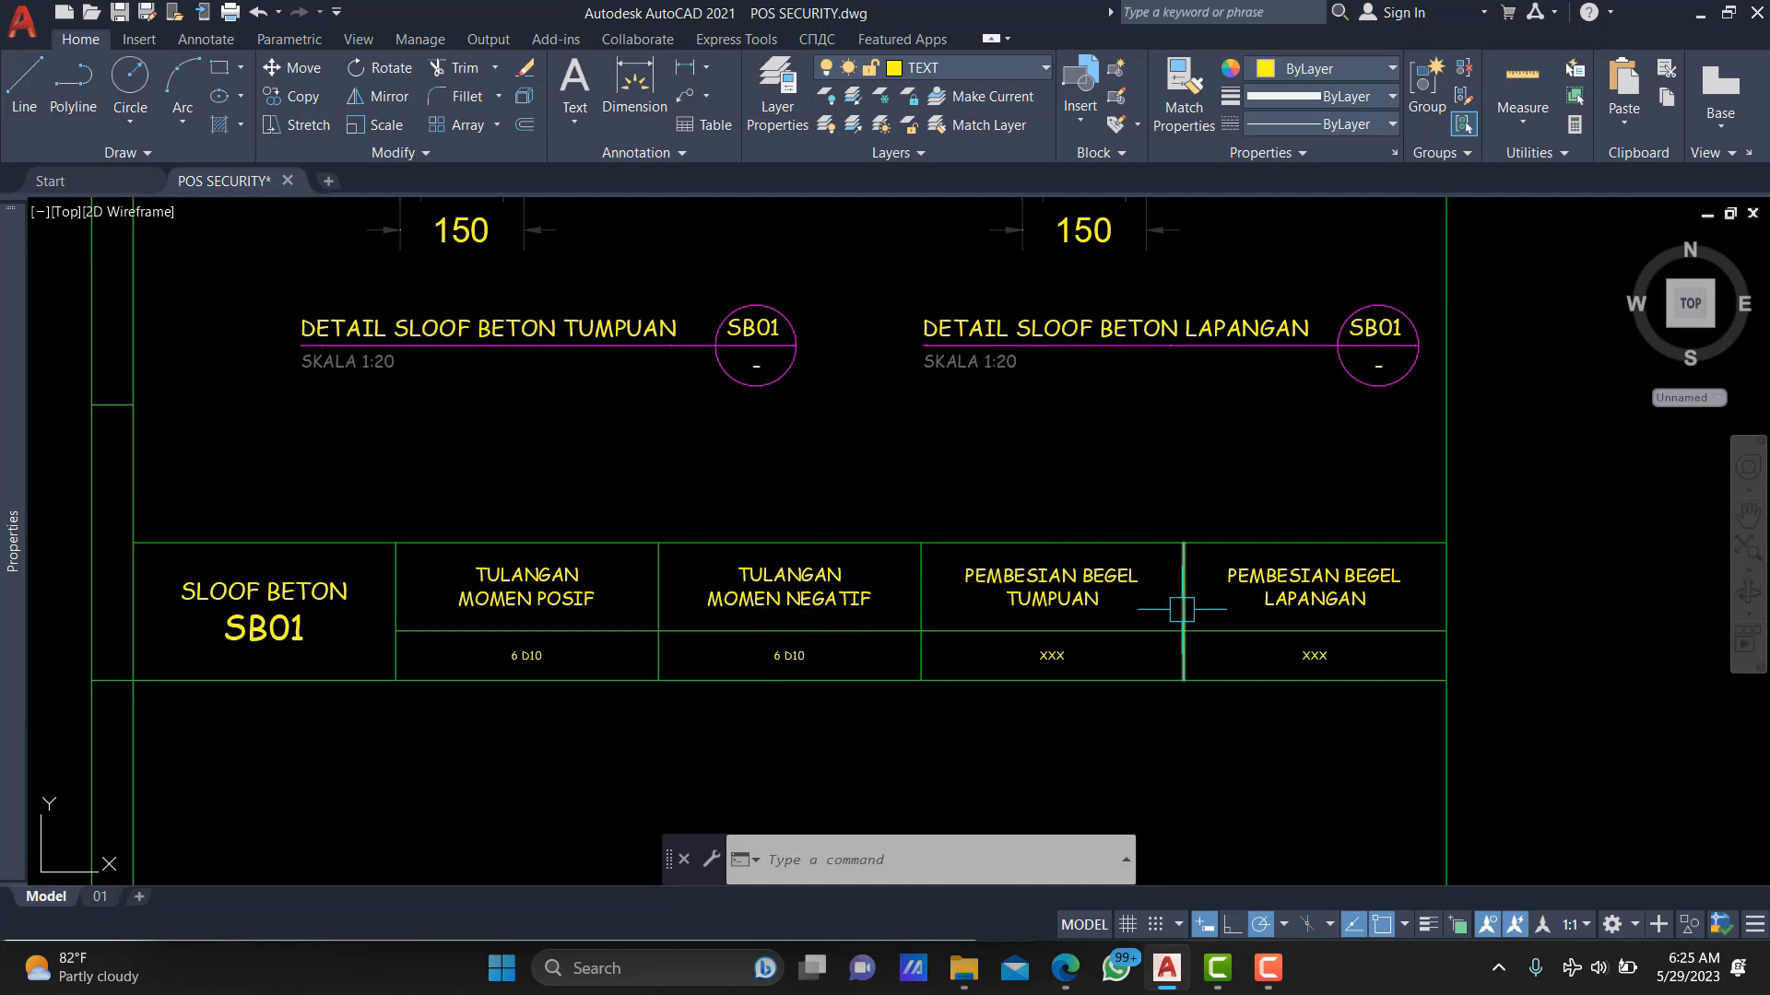
{"action": "scroll", "coordinate": [1144, 573], "scroll_direction": "up", "scroll_amount": 2}
{"action": "scroll", "coordinate": [1020, 632], "scroll_direction": "up", "scroll_amount": 2}
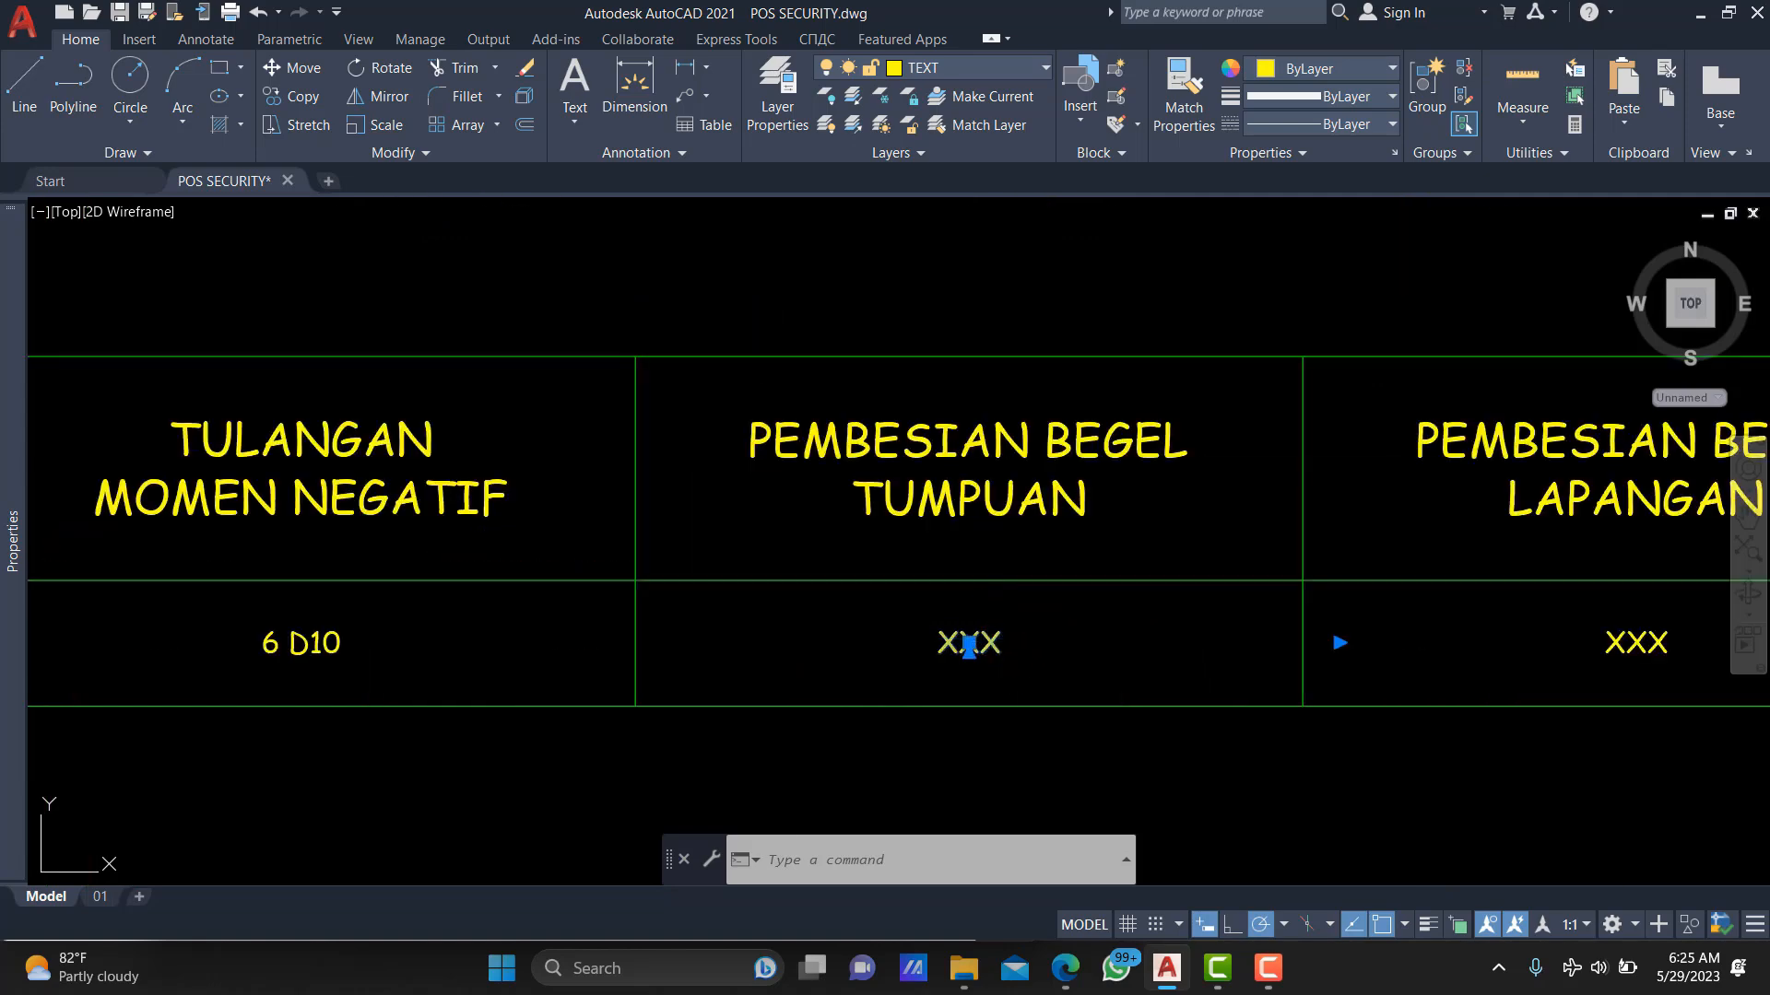
{"action": "double_click", "coordinate": [969, 646]}
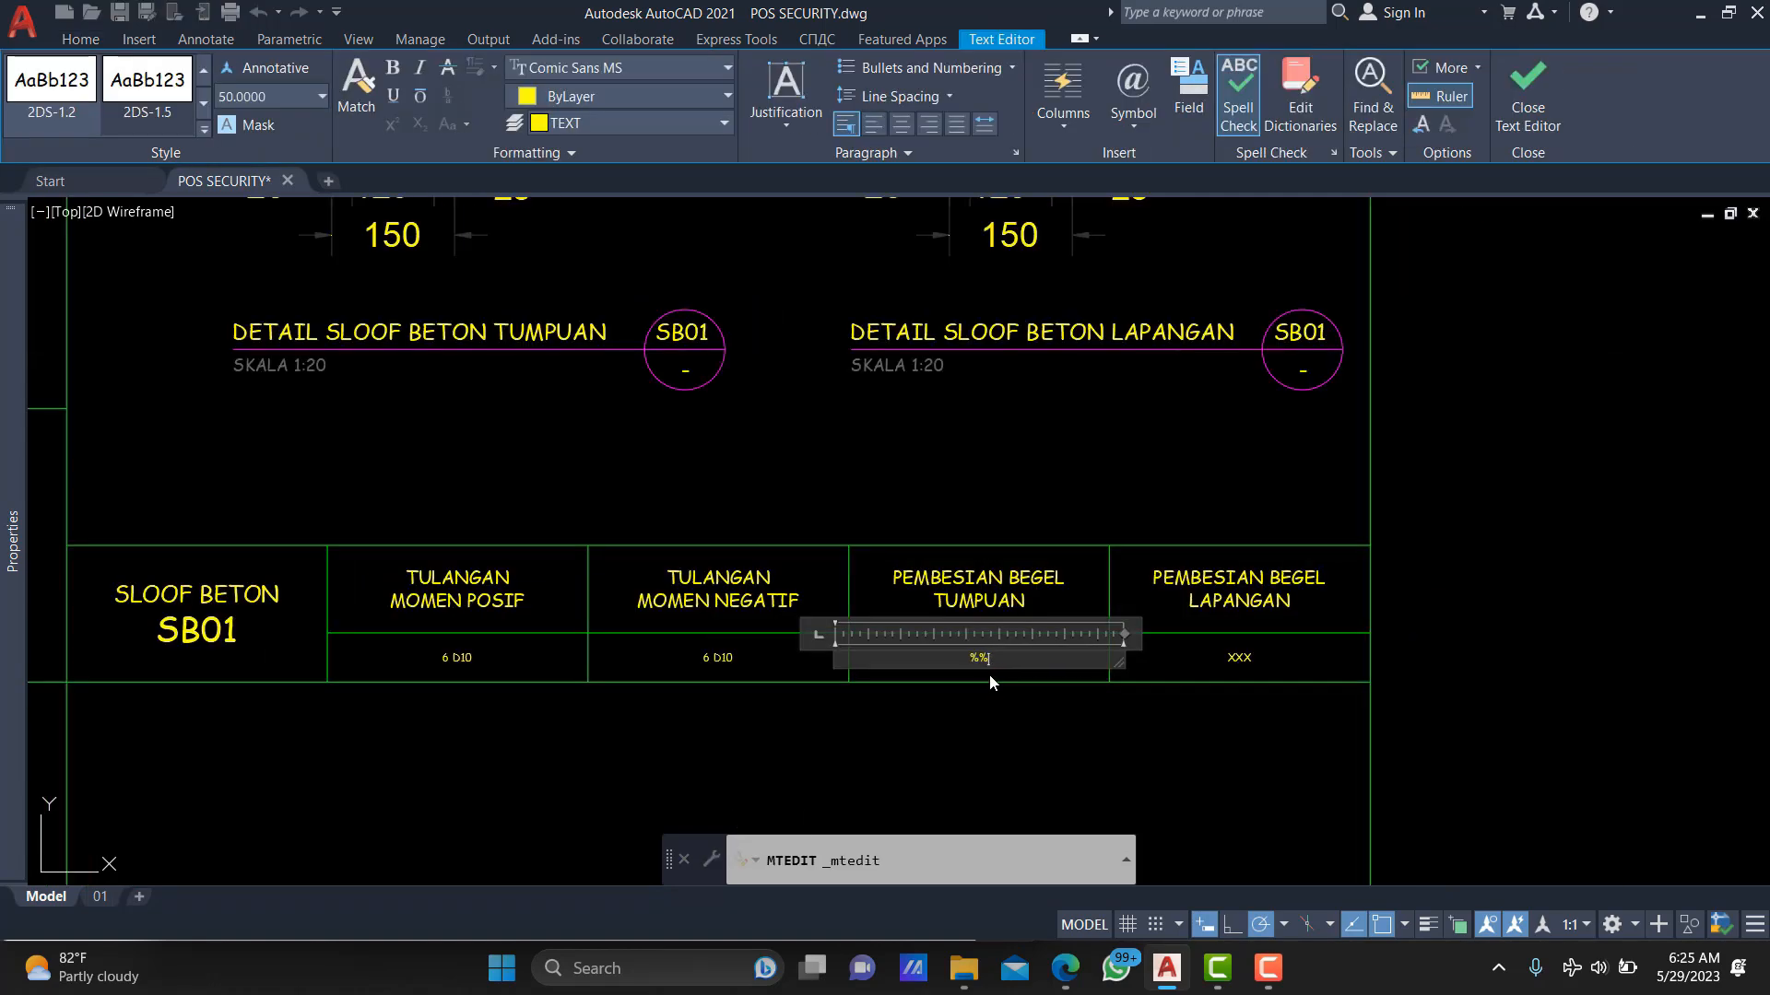
{"action": "type", "text": "%%c"}
{"action": "type", "text": "8 - 150"}
{"action": "left_click", "coordinate": [1424, 618]}
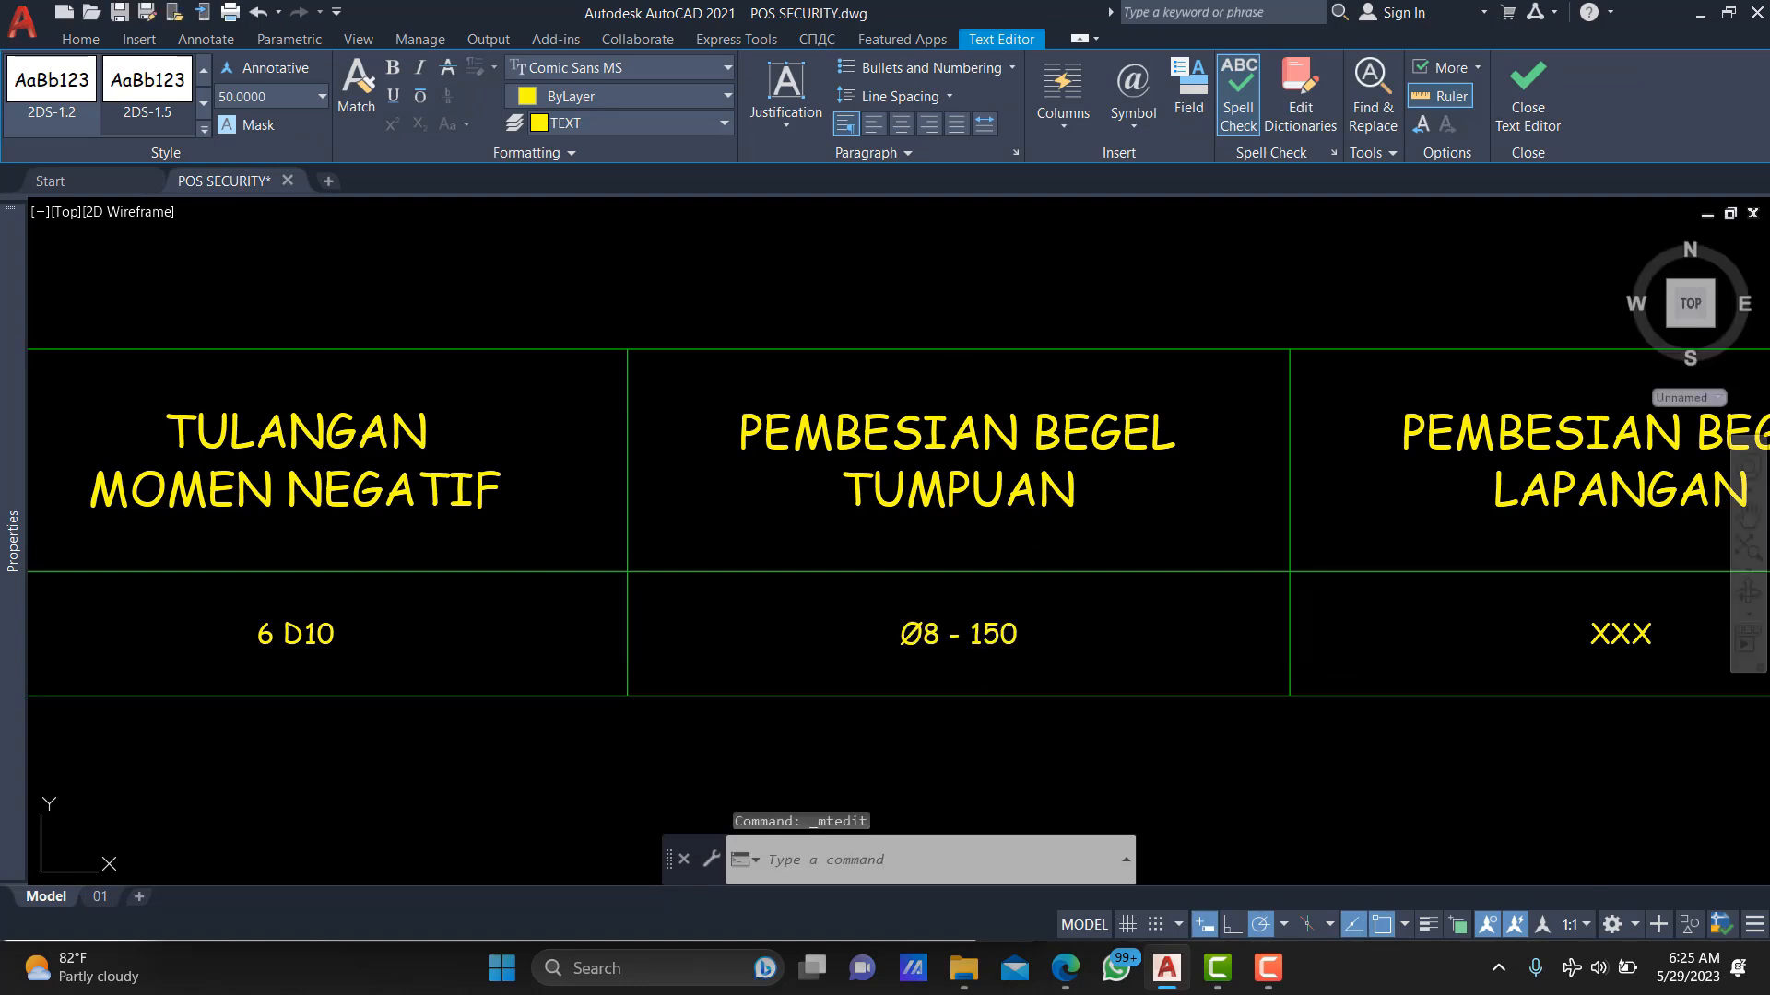
Replace the placeholder under PEMBESIAN BEGEL LAPANGAN in the SB01 table with Ø8 - 200.
{"action": "left_click", "coordinate": [1373, 608]}
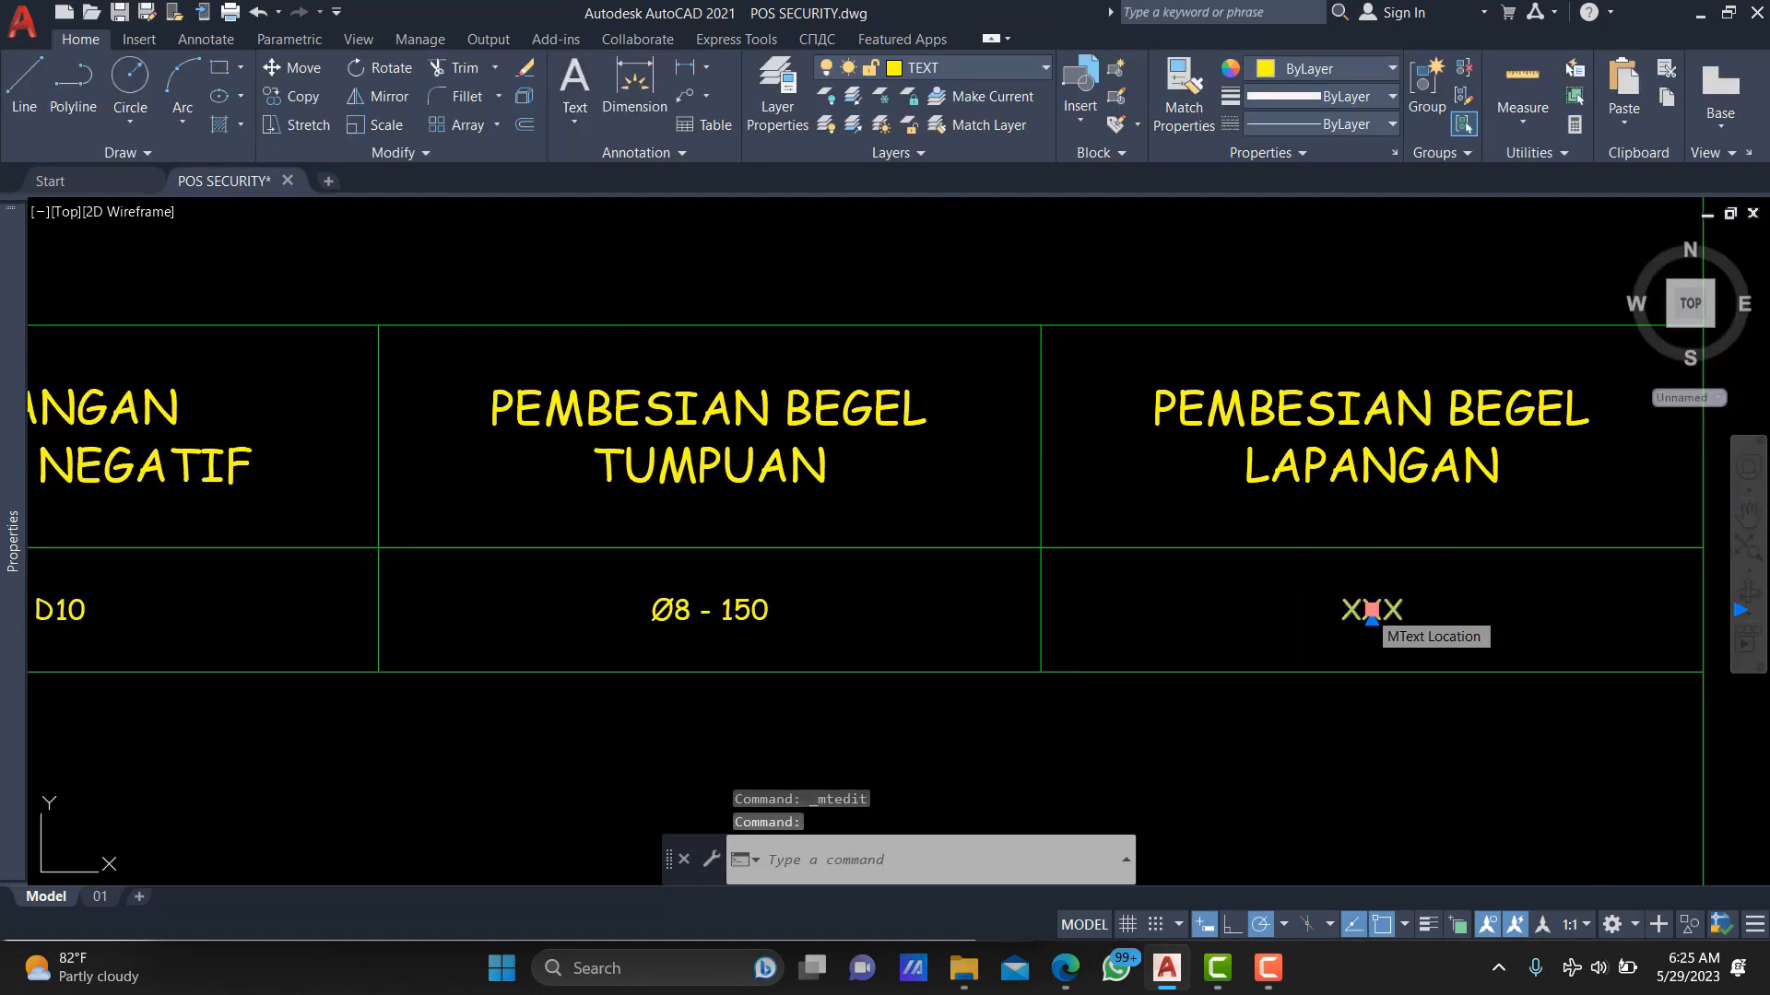
{"action": "double_click", "coordinate": [1372, 608]}
{"action": "type", "text": "%"}
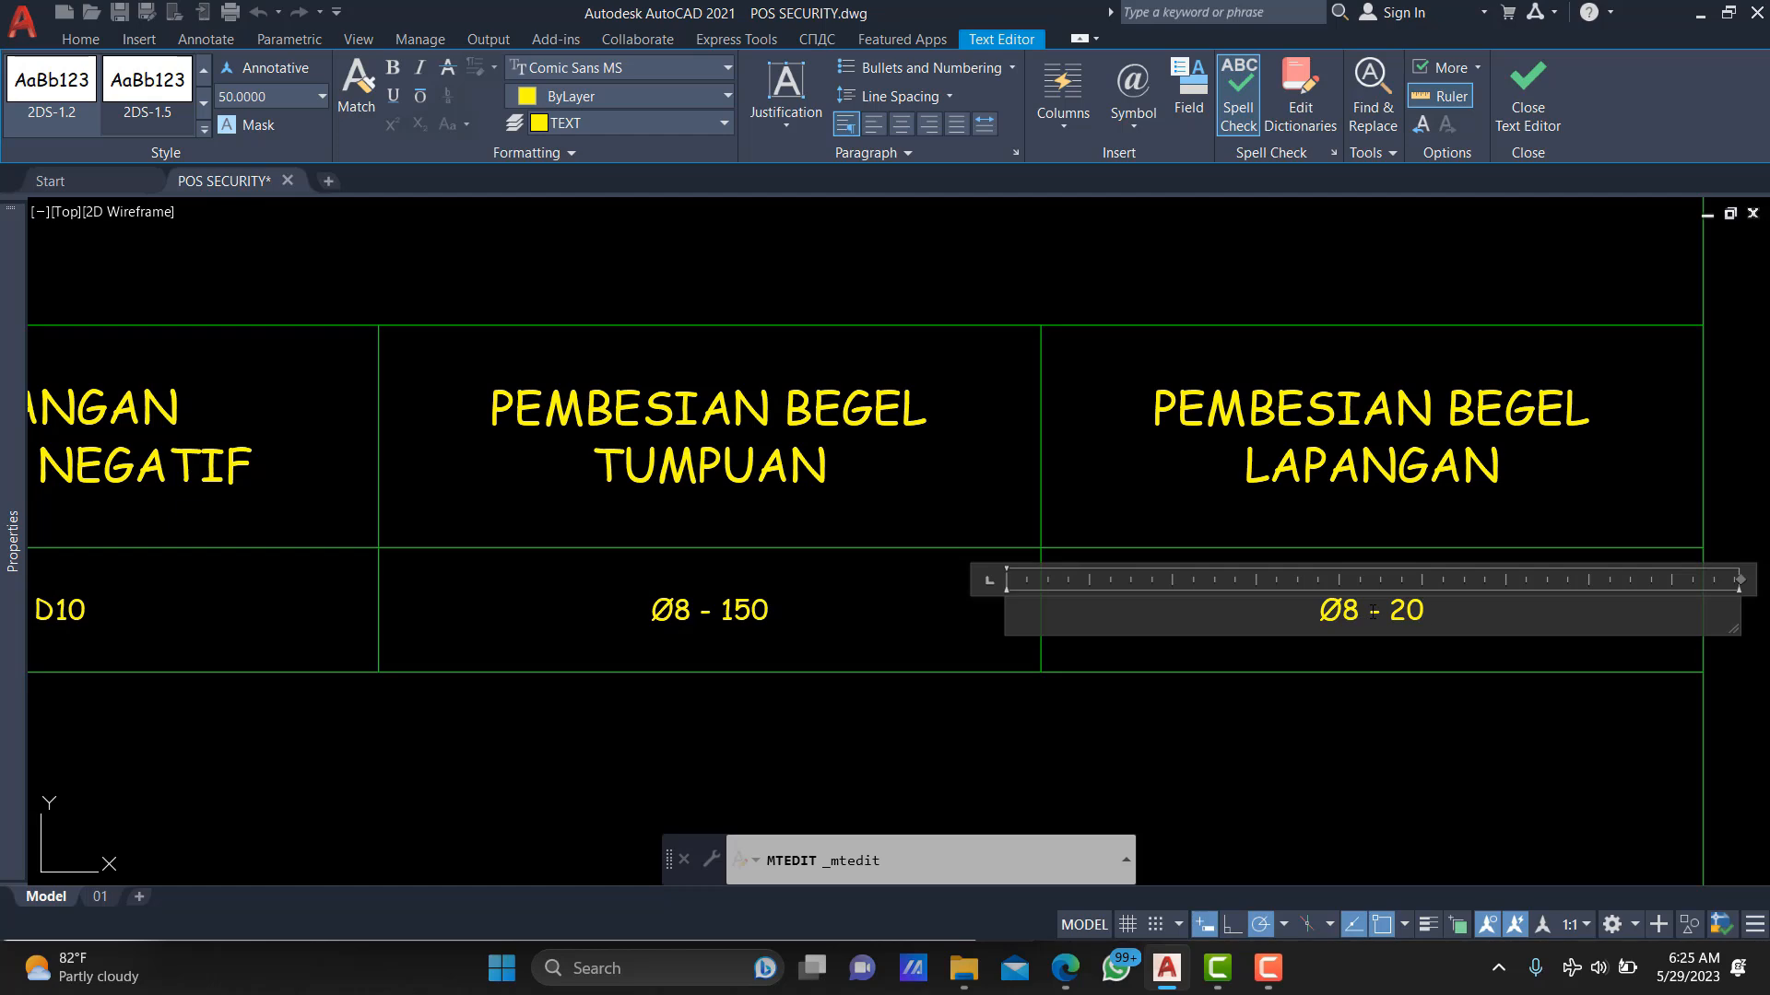
{"action": "scroll", "coordinate": [1433, 612], "scroll_direction": "down", "scroll_amount": 5}
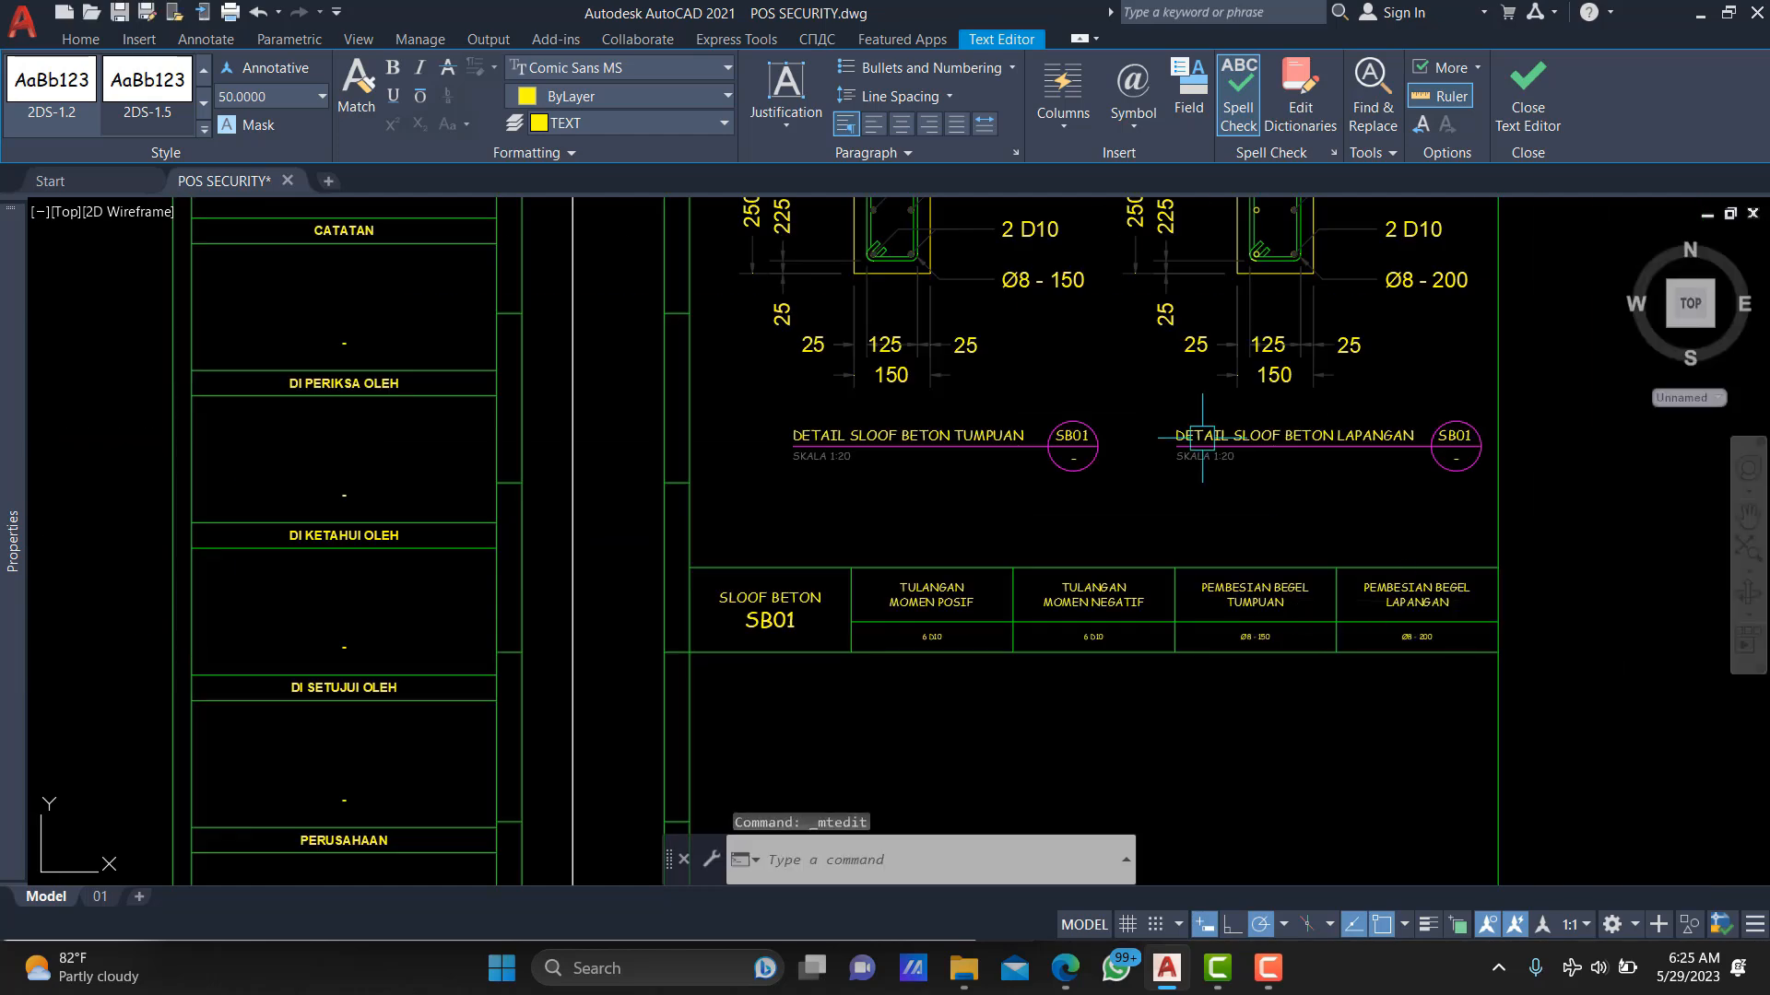
Regenerate the model display and save the drawing.
{"action": "scroll", "coordinate": [1034, 489], "scroll_direction": "down", "scroll_amount": 4}
{"action": "type", "text": "re"}
{"action": "key", "text": "Return"}
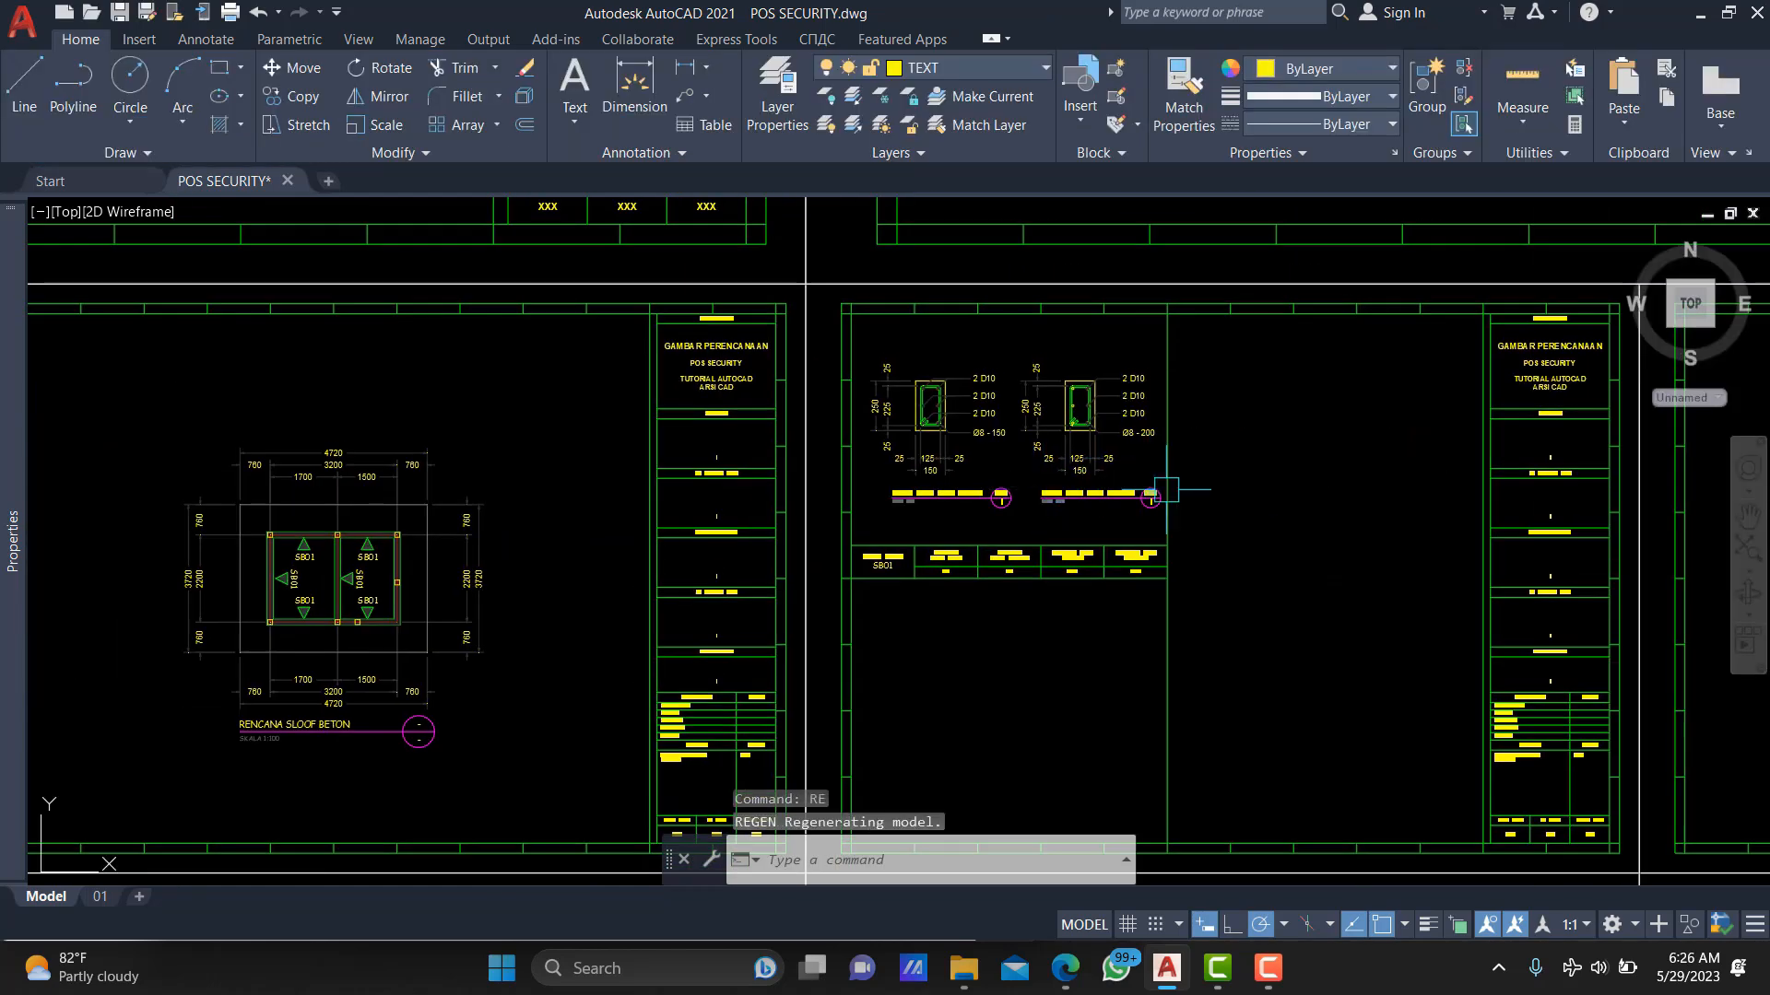
{"action": "scroll", "coordinate": [1165, 489], "scroll_direction": "up", "scroll_amount": 5}
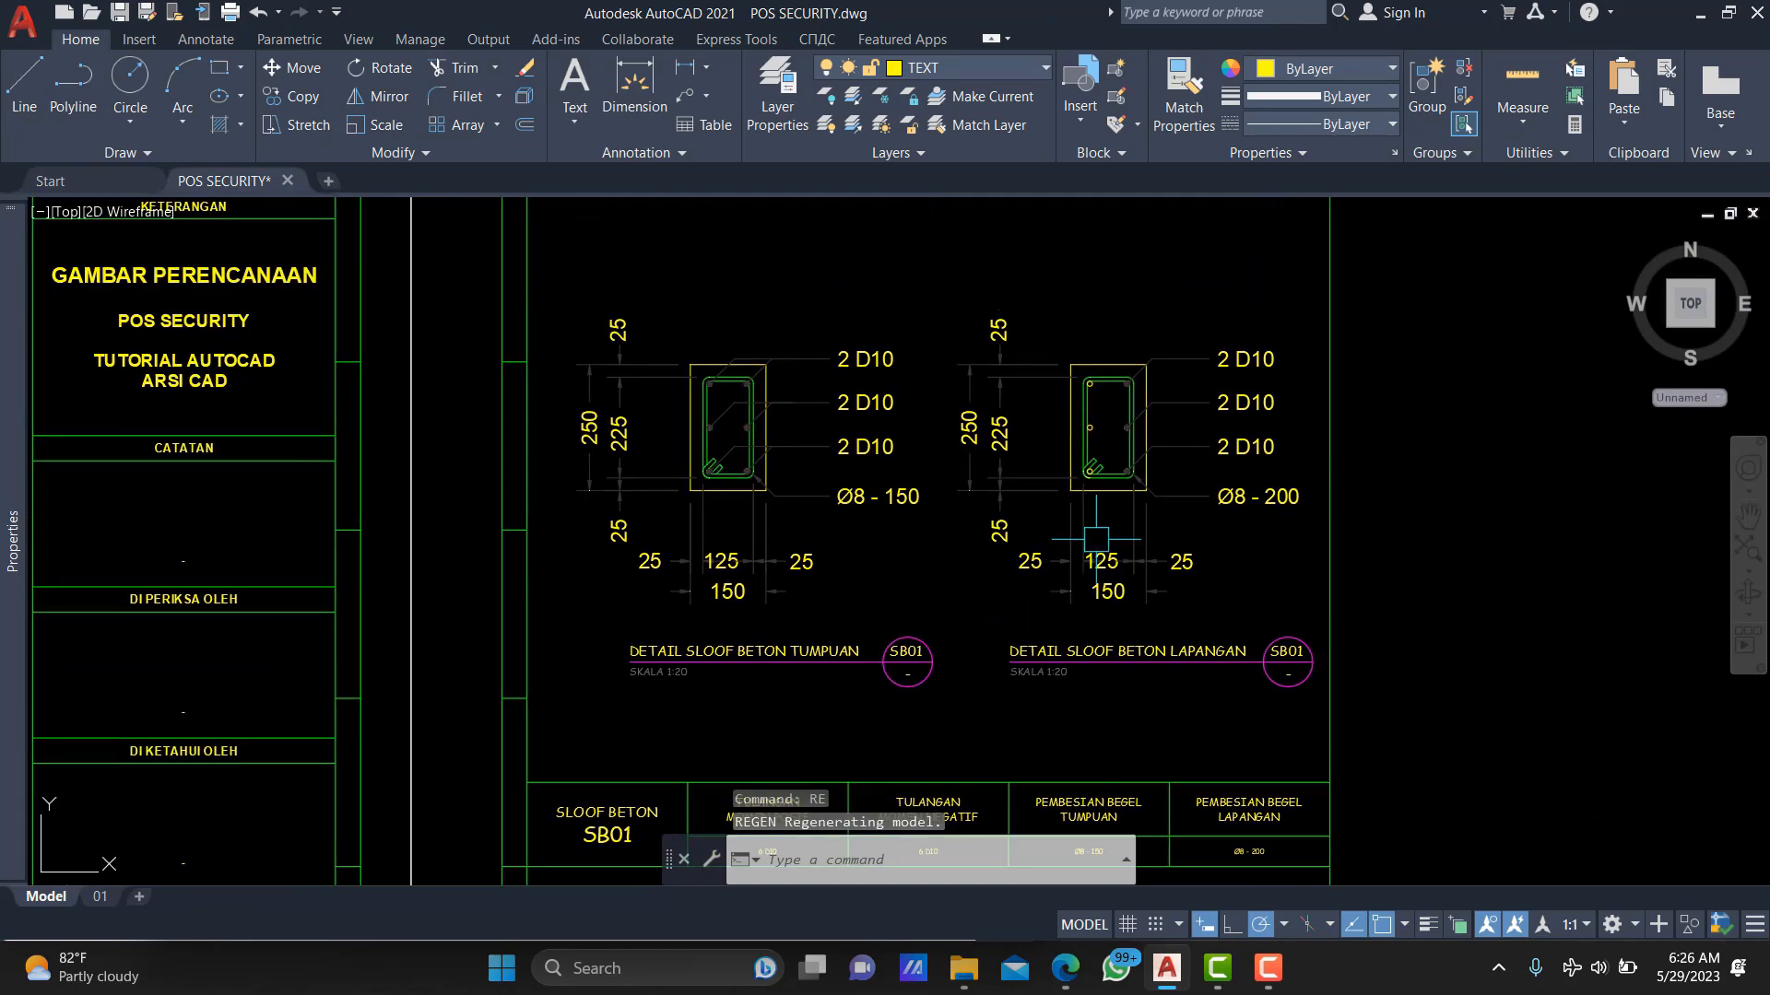
{"action": "key", "text": "ctrl+w"}
{"action": "key", "text": "ctrl+w"}
{"action": "mouse_move", "coordinate": [1090, 542]}
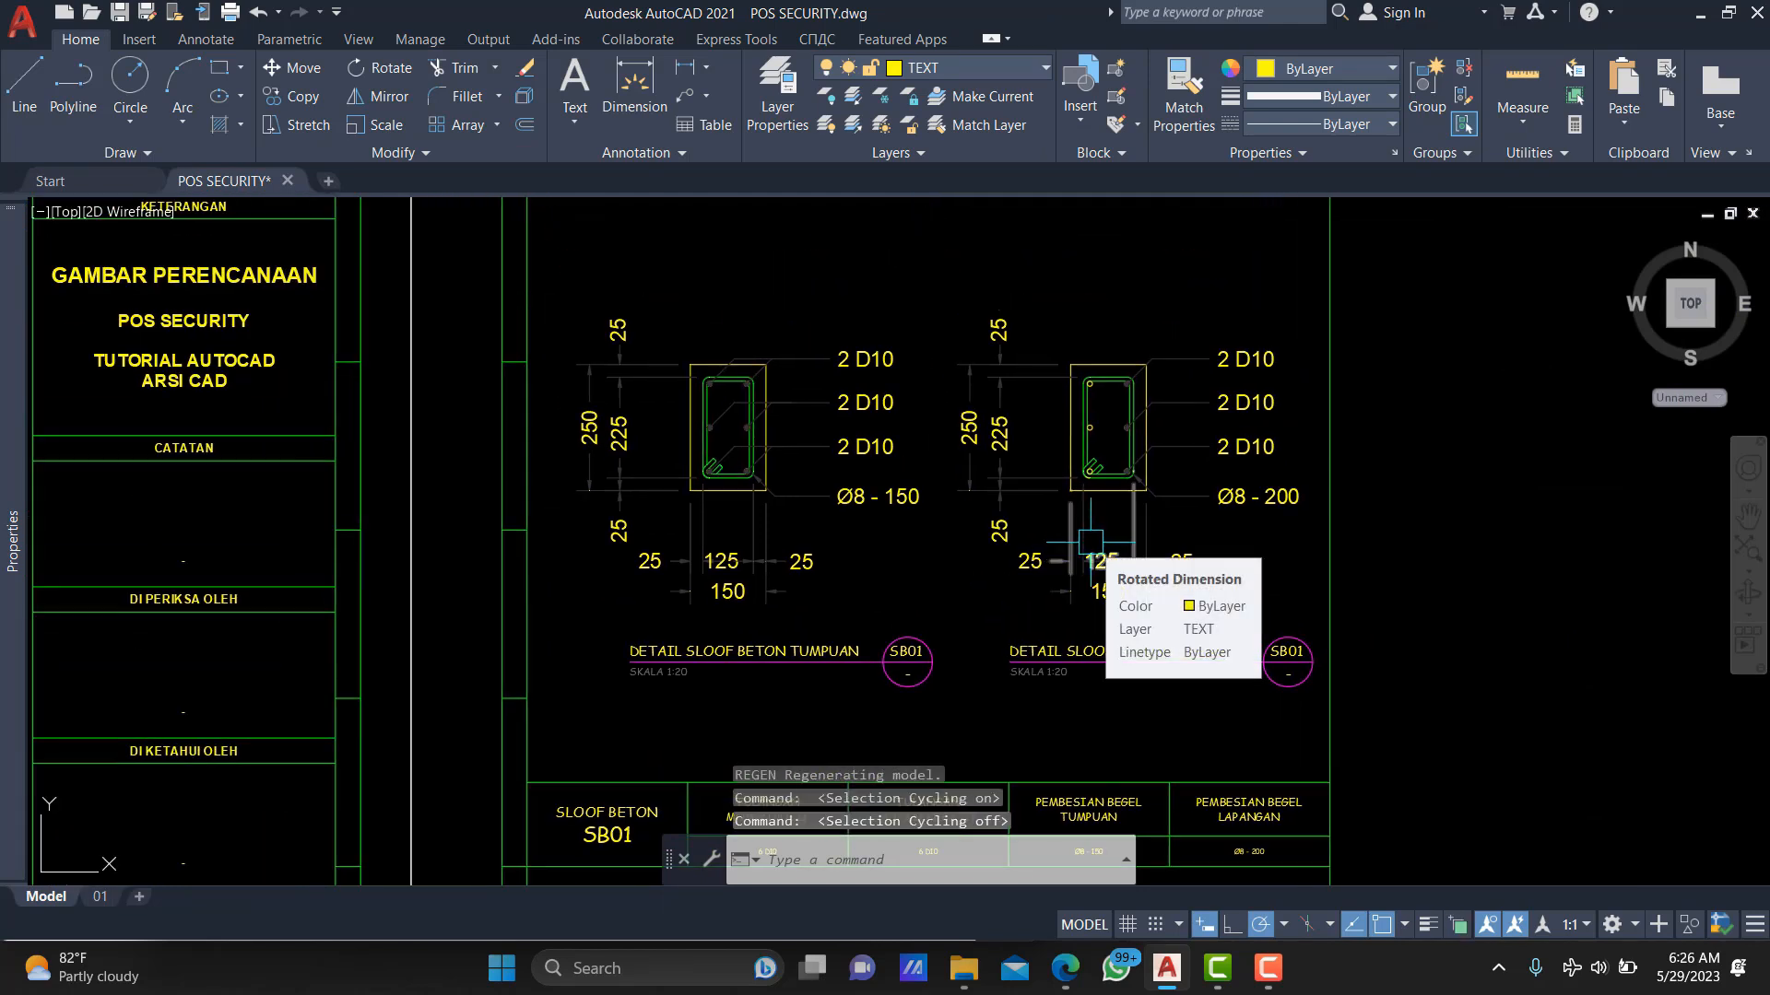
{"action": "key", "text": "ctrl+s"}
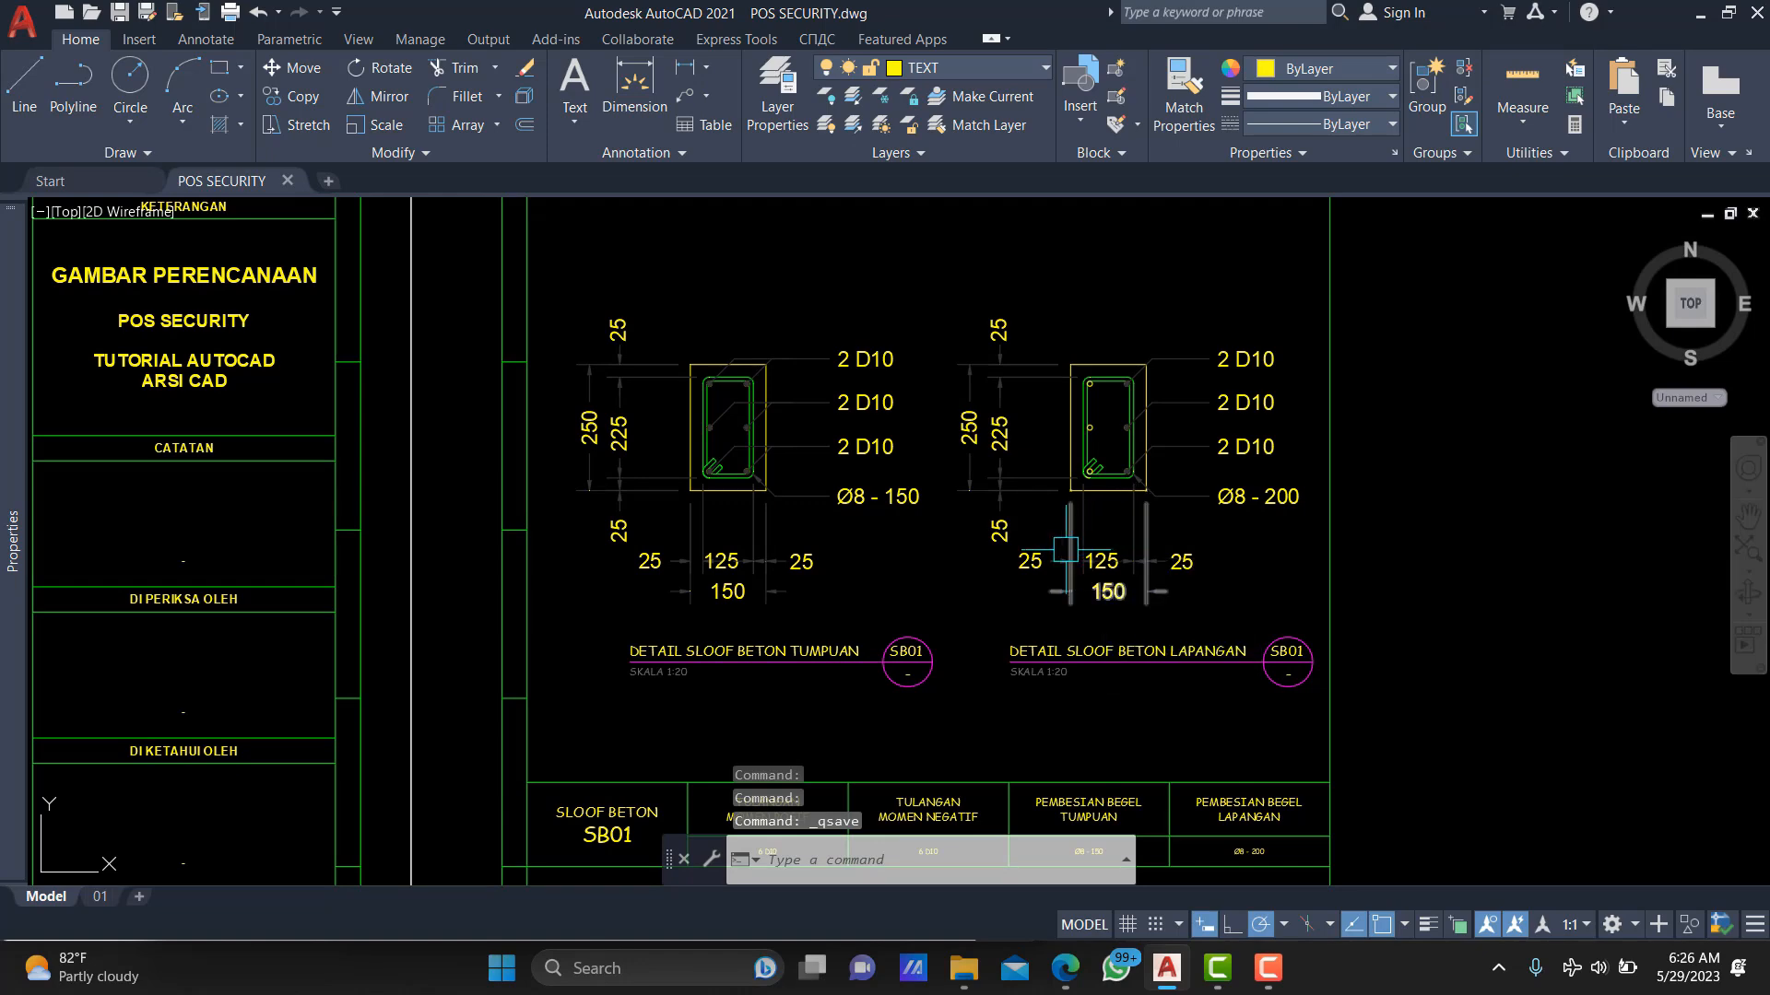
Stretch the lower origin of the TUMPUAN section's inner height dimension to the stirrup's bottom edge, giving 200.
{"action": "scroll", "coordinate": [934, 545], "scroll_direction": "down", "scroll_amount": 2}
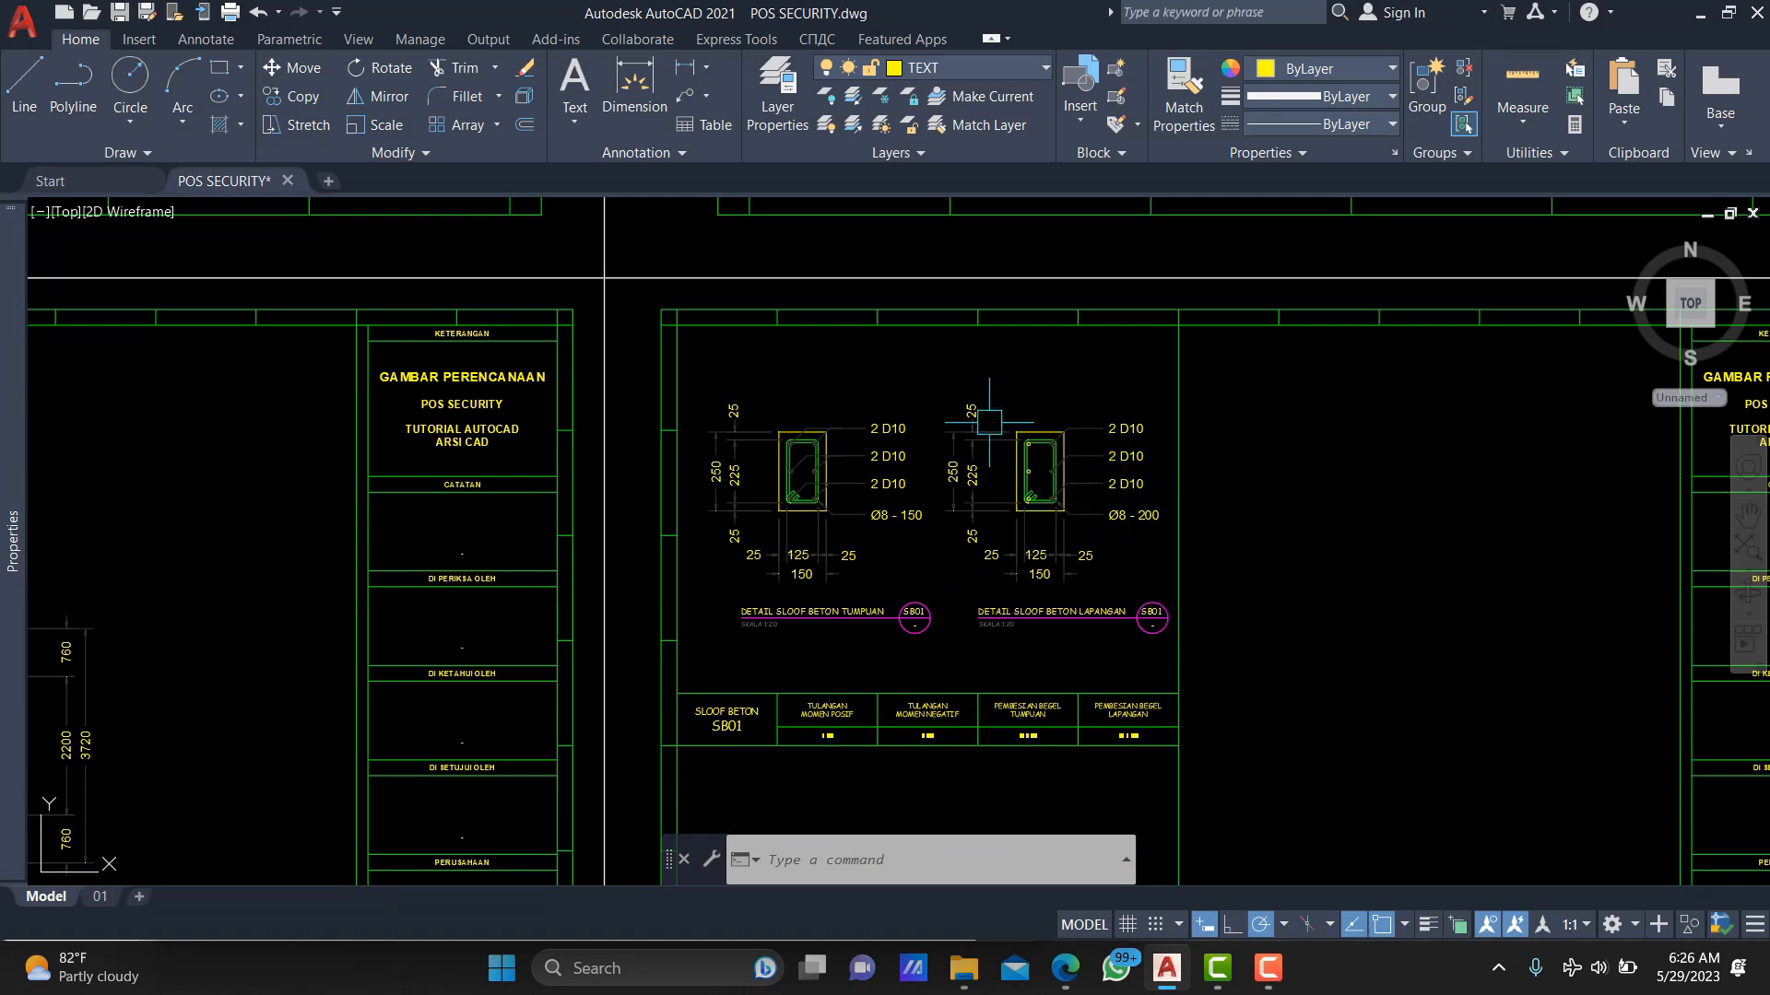
{"action": "scroll", "coordinate": [990, 421], "scroll_direction": "up", "scroll_amount": 2}
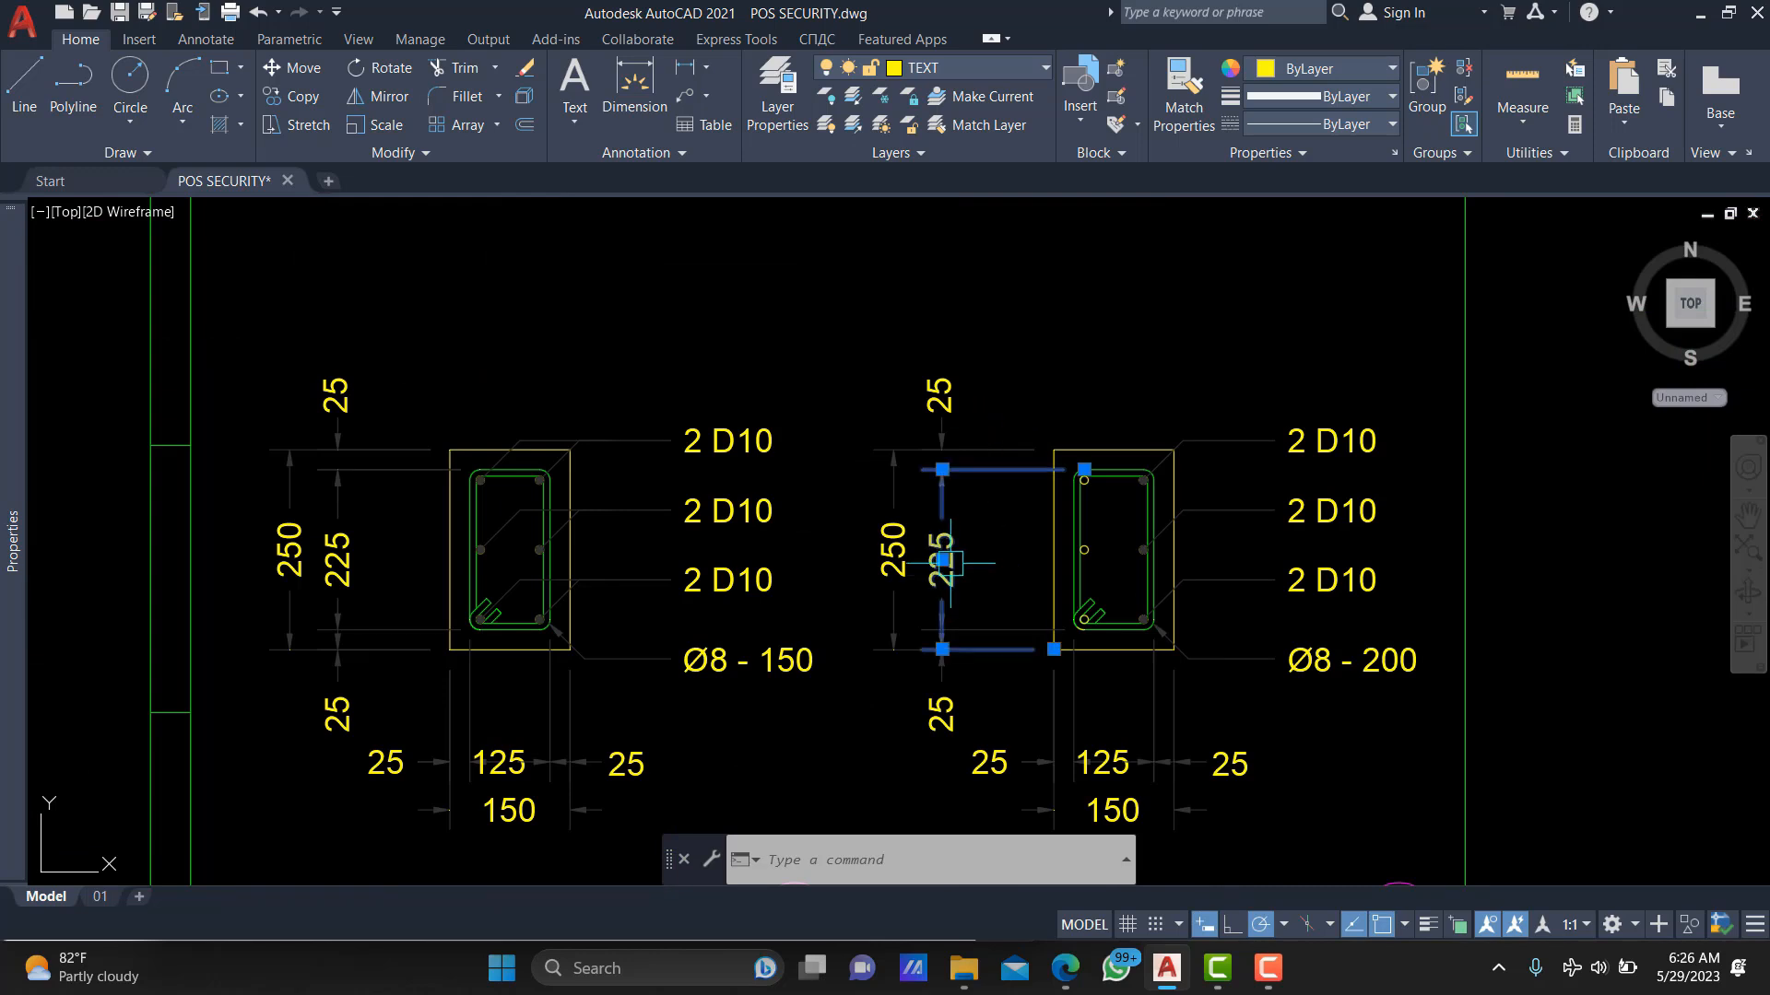
{"action": "left_click", "coordinate": [336, 577]}
{"action": "scroll", "coordinate": [430, 642], "scroll_direction": "up", "scroll_amount": 2}
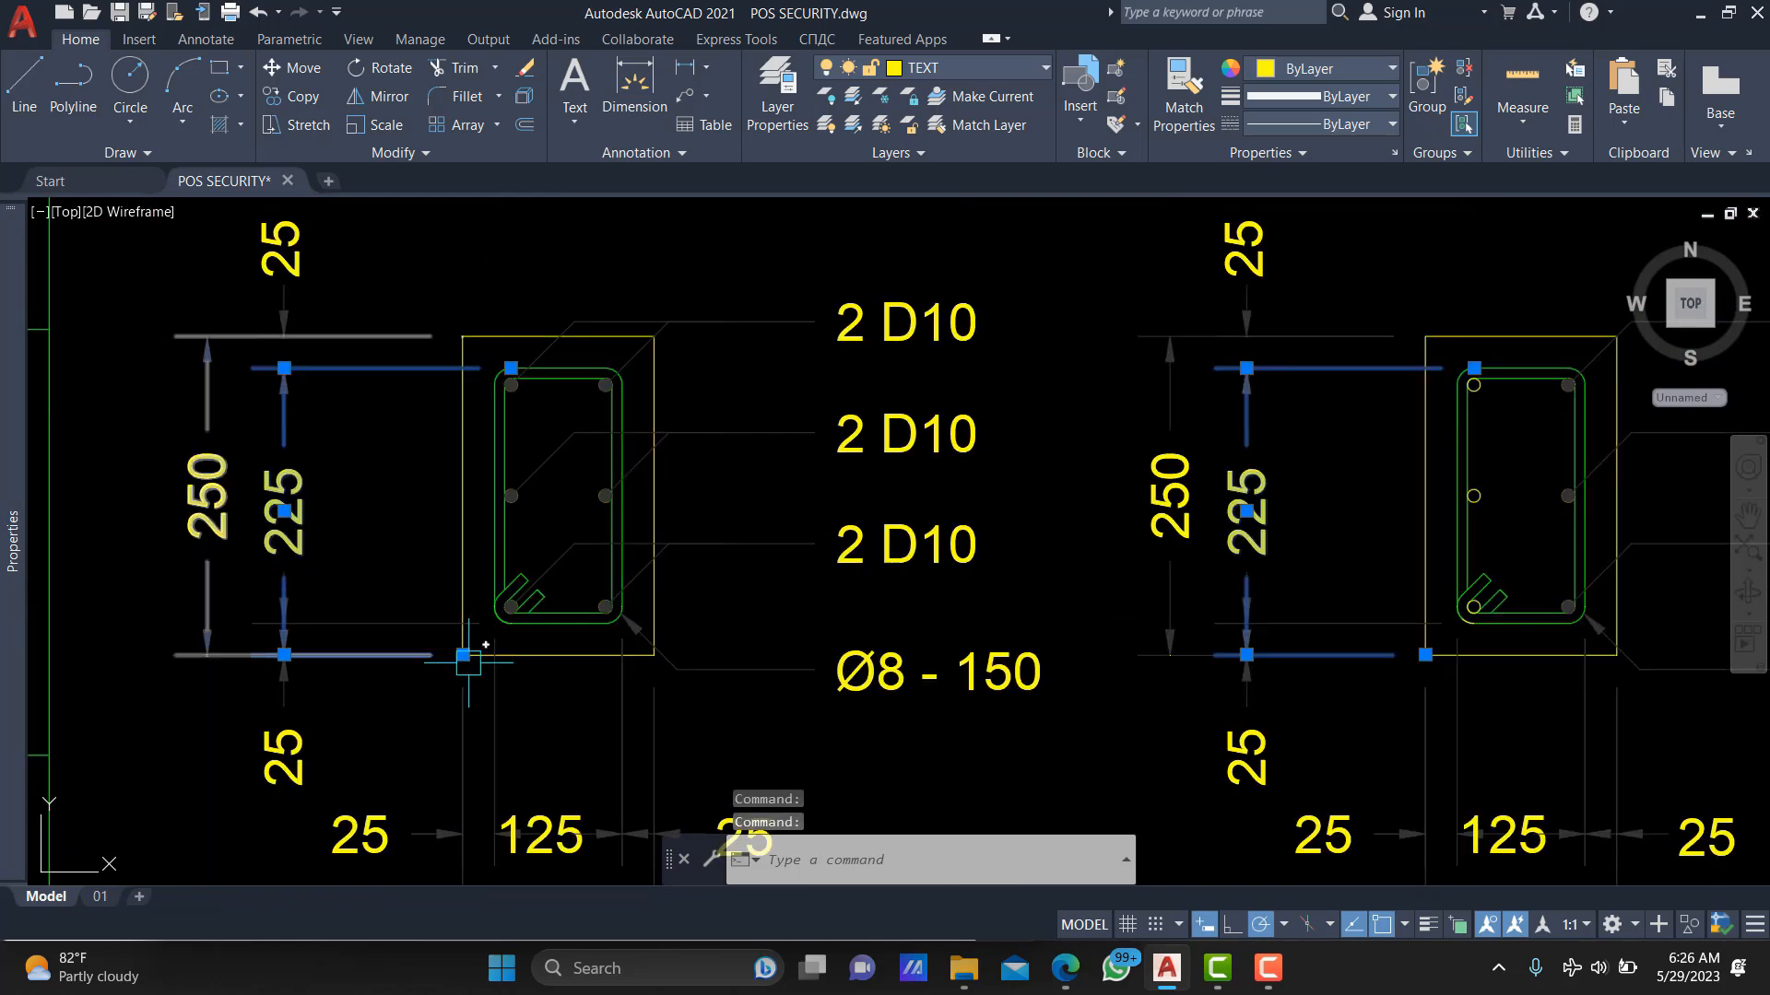
{"action": "left_click", "coordinate": [463, 656]}
{"action": "scroll", "coordinate": [493, 643], "scroll_direction": "up", "scroll_amount": 2}
{"action": "left_click", "coordinate": [539, 596]}
{"action": "scroll", "coordinate": [506, 606], "scroll_direction": "down", "scroll_amount": 3}
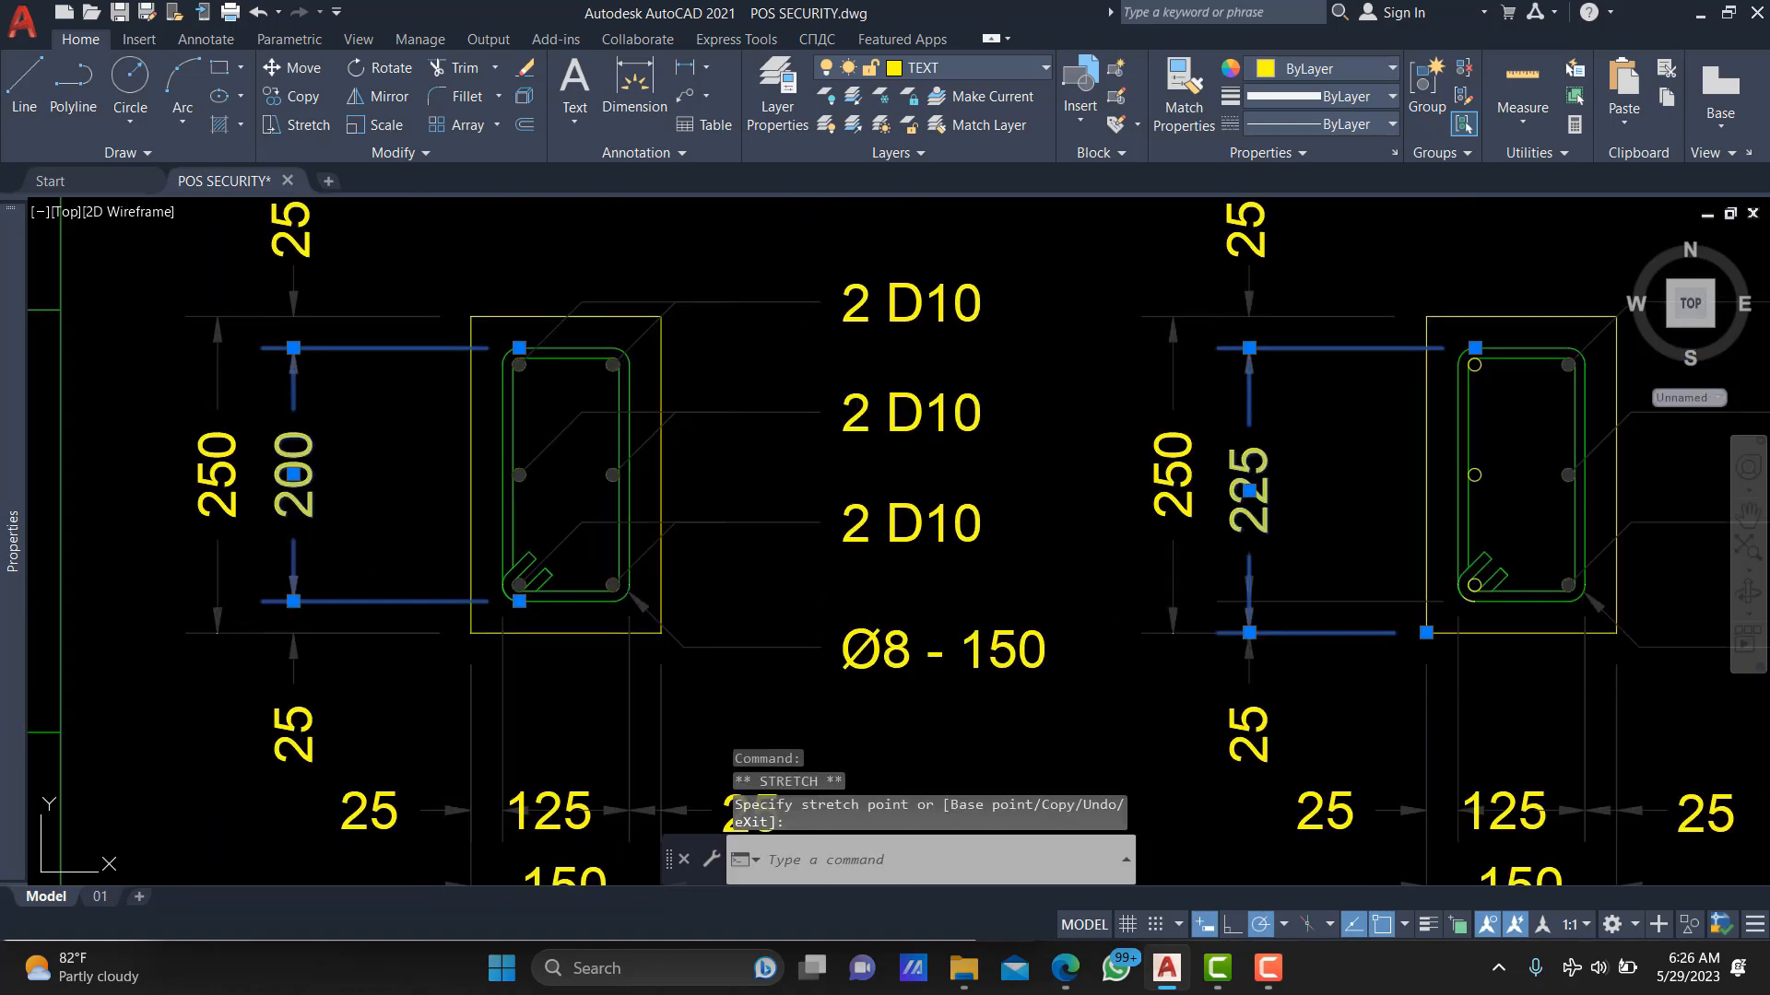
Stretch the lower origin of the LAPANGAN section's inner height dimension to the stirrup's bottom edge, giving 200.
{"action": "left_click", "coordinate": [1022, 625]}
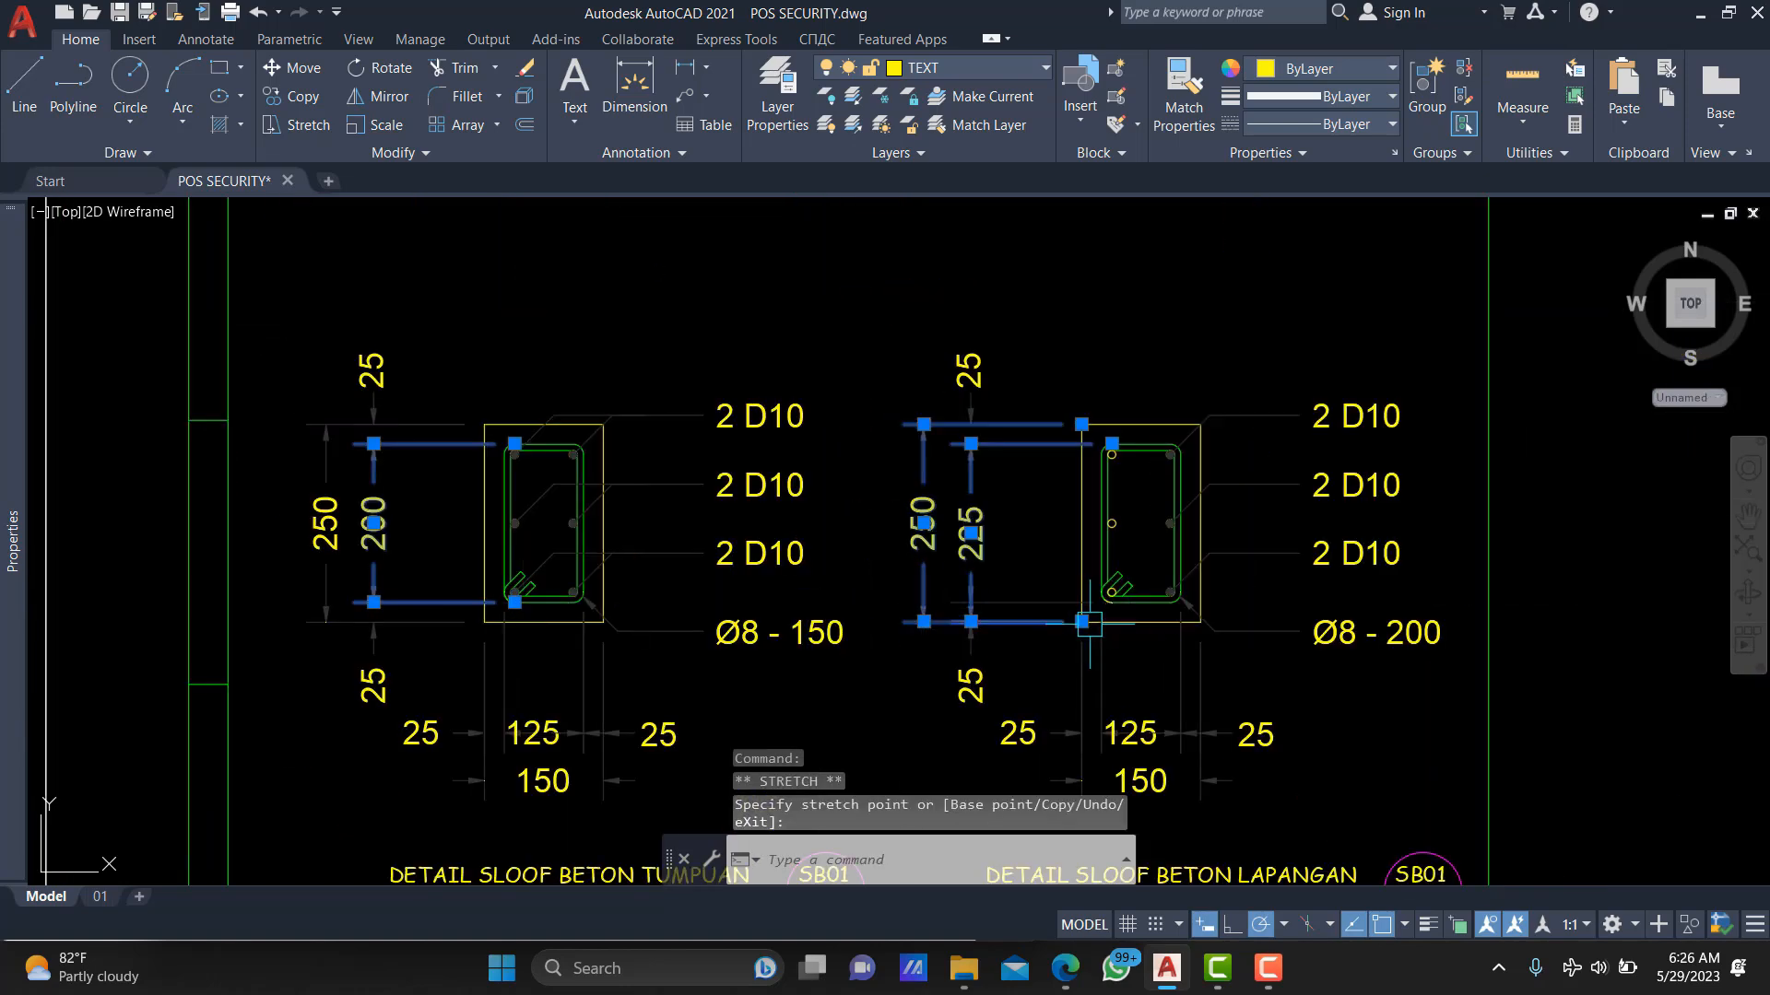
{"action": "scroll", "coordinate": [1089, 624], "scroll_direction": "up", "scroll_amount": 2}
{"action": "key", "text": "Escape"}
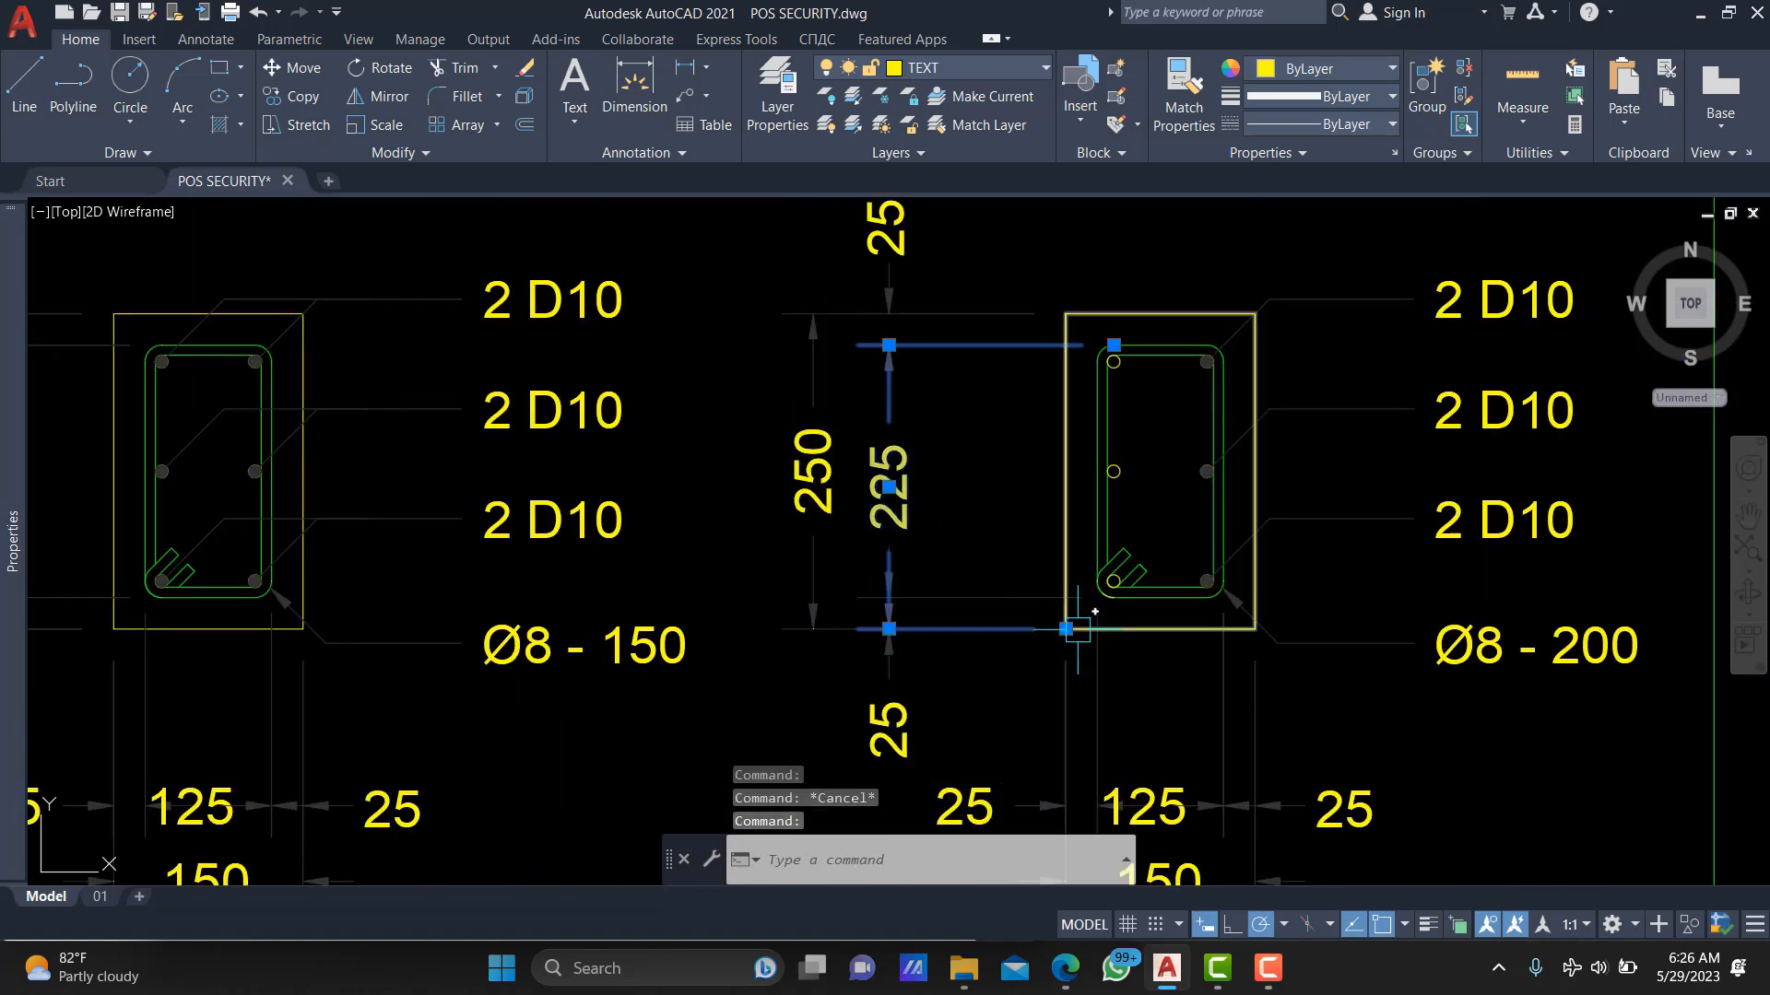
{"action": "left_click", "coordinate": [1066, 629]}
{"action": "scroll", "coordinate": [1051, 632], "scroll_direction": "up", "scroll_amount": 2}
{"action": "scroll", "coordinate": [1153, 533], "scroll_direction": "down", "scroll_amount": 4}
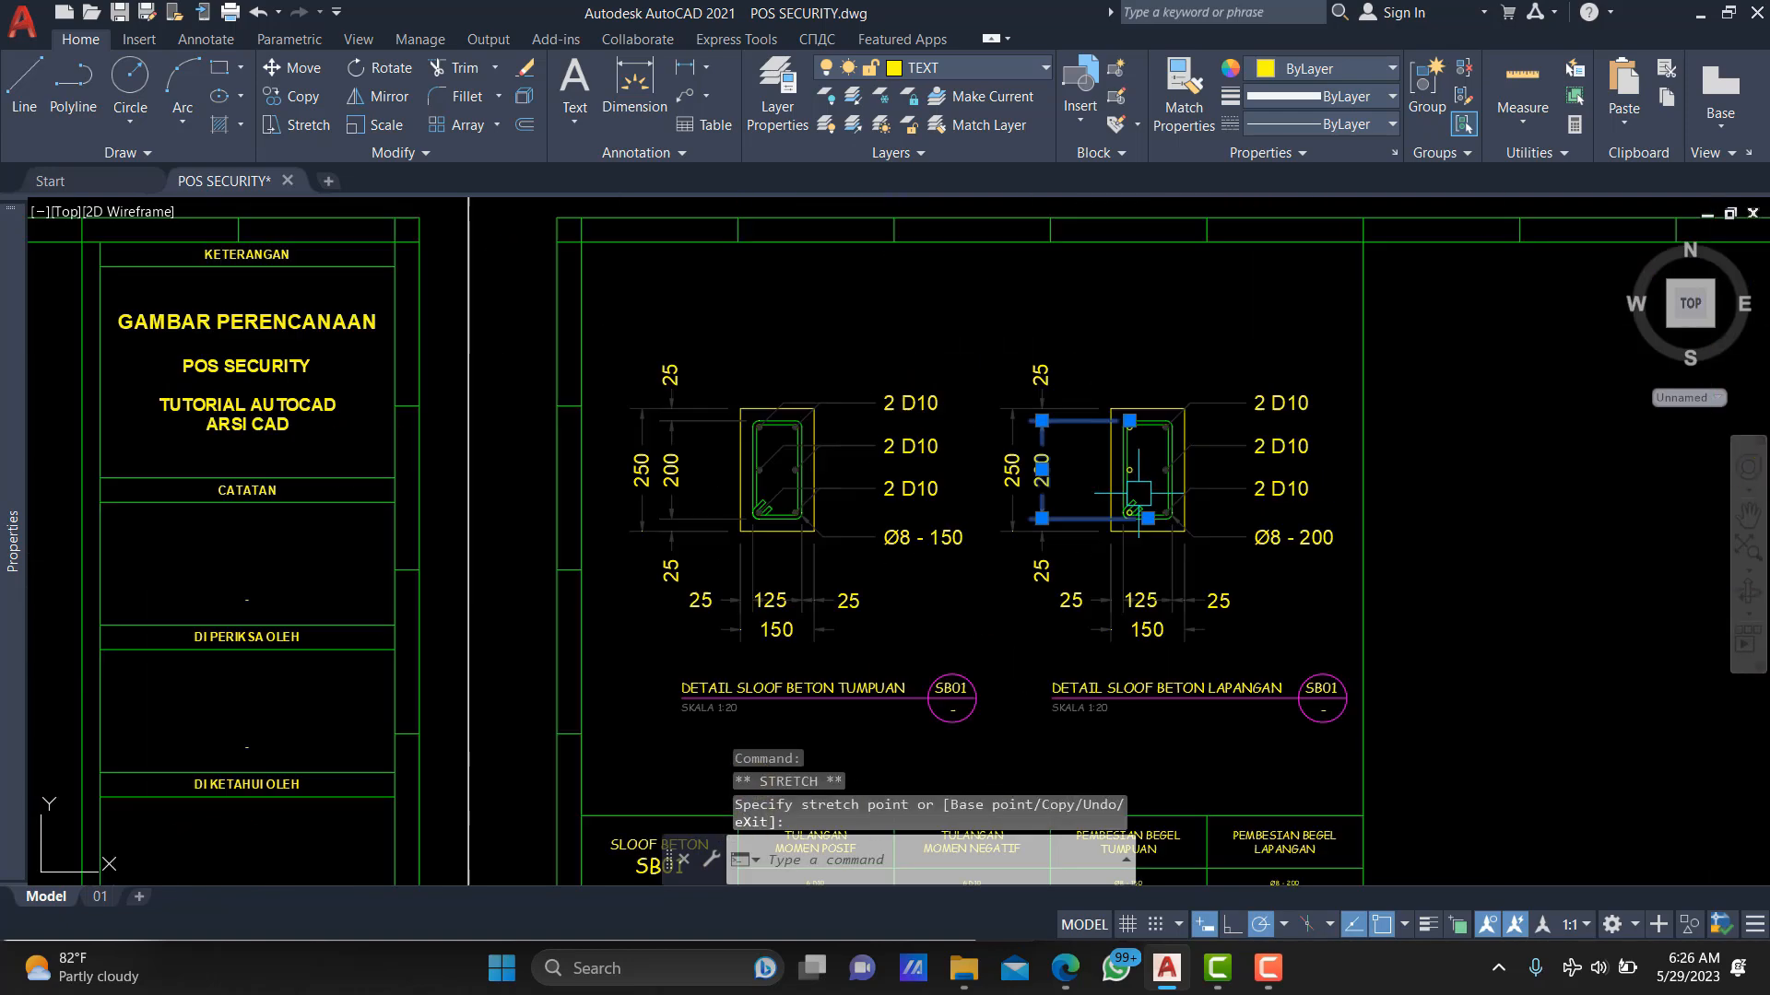
{"action": "scroll", "coordinate": [1153, 532], "scroll_direction": "down", "scroll_amount": 4}
{"action": "scroll", "coordinate": [1133, 606], "scroll_direction": "up", "scroll_amount": 5}
{"action": "key", "text": "Escape"}
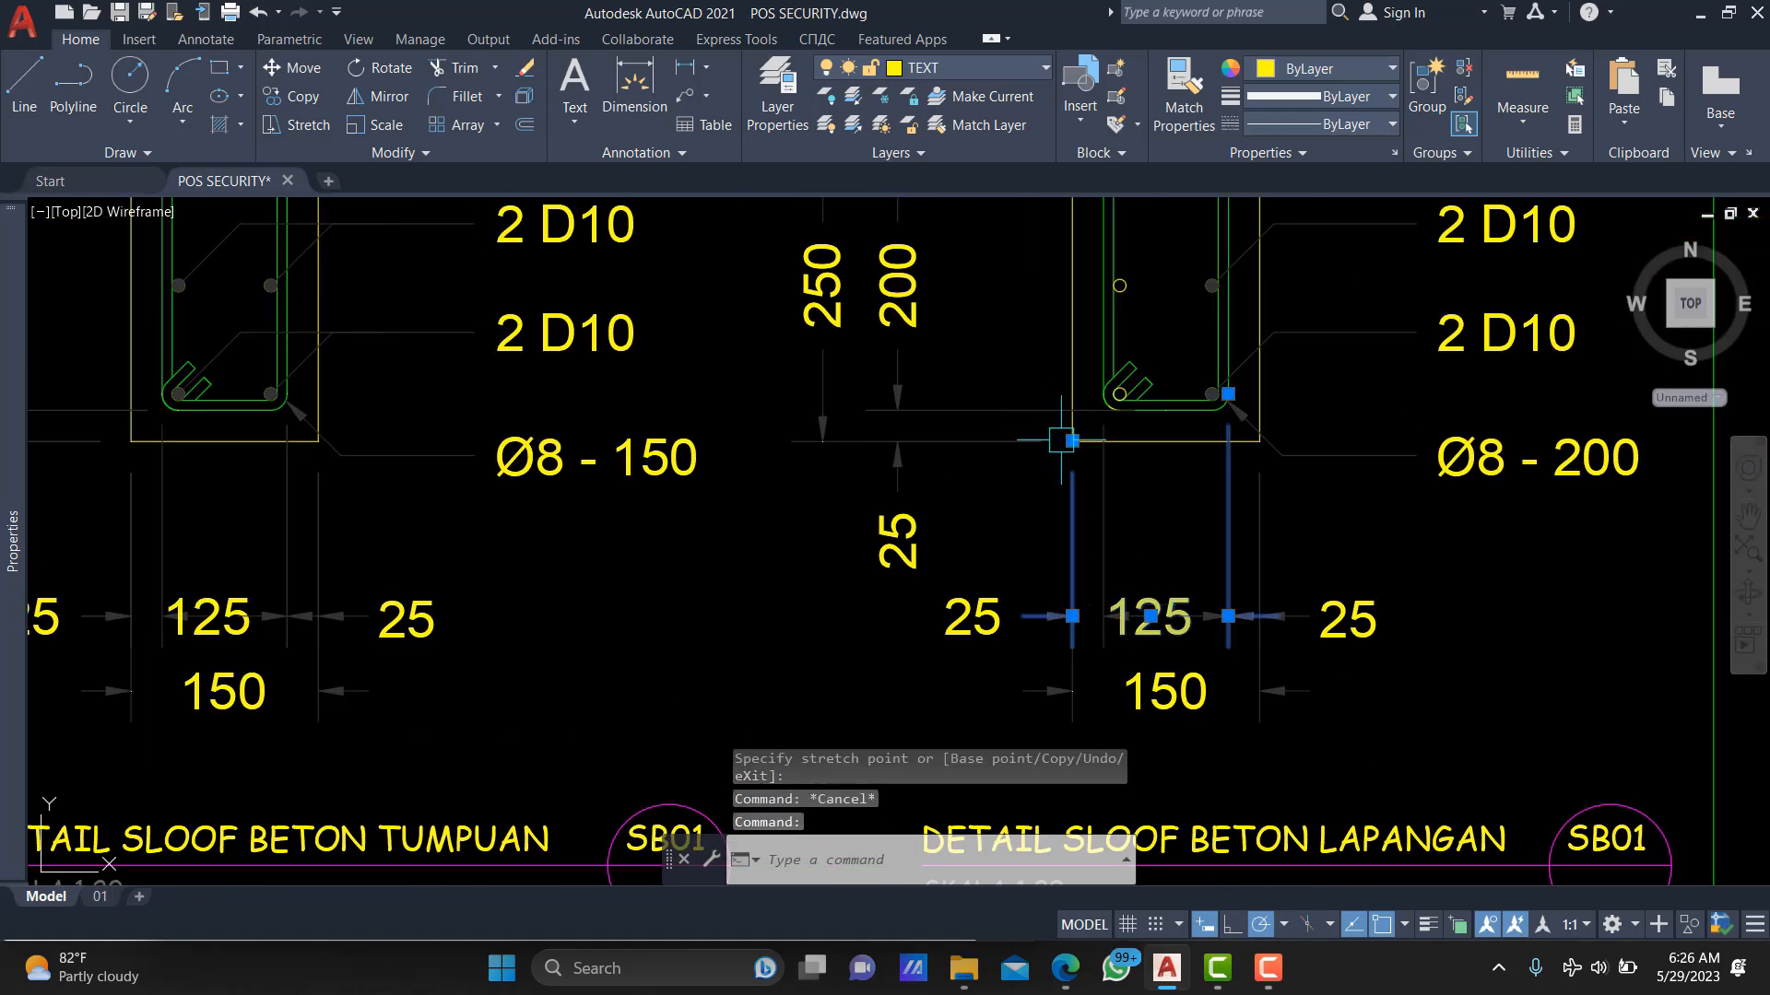
Stretch the left origin of the LAPANGAN section's inner width dimension to the stirrup's left edge, giving 100.
{"action": "left_click", "coordinate": [1072, 441]}
{"action": "scroll", "coordinate": [1074, 415], "scroll_direction": "up", "scroll_amount": 5}
{"action": "scroll", "coordinate": [1132, 356], "scroll_direction": "down", "scroll_amount": 8}
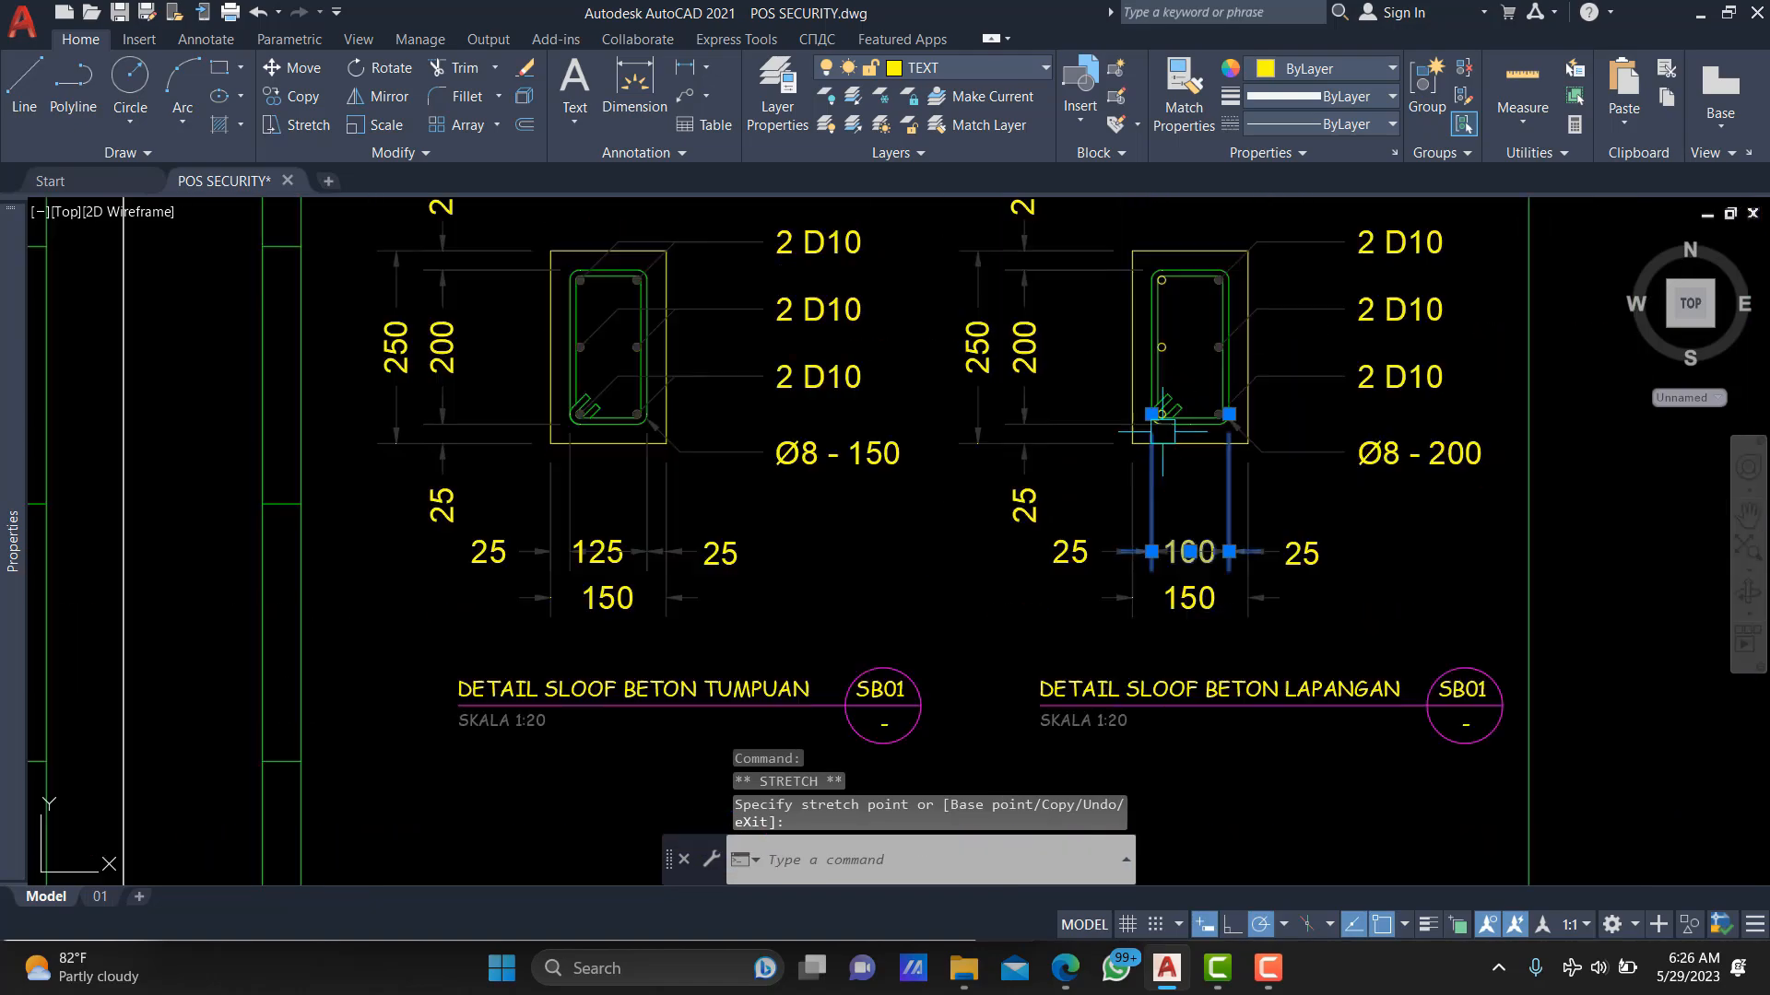
{"action": "key", "text": "Escape"}
Stretch the left origin of the TUMPUAN section's inner width dimension to the stirrup's left edge, giving 100.
{"action": "scroll", "coordinate": [752, 498], "scroll_direction": "up", "scroll_amount": 2}
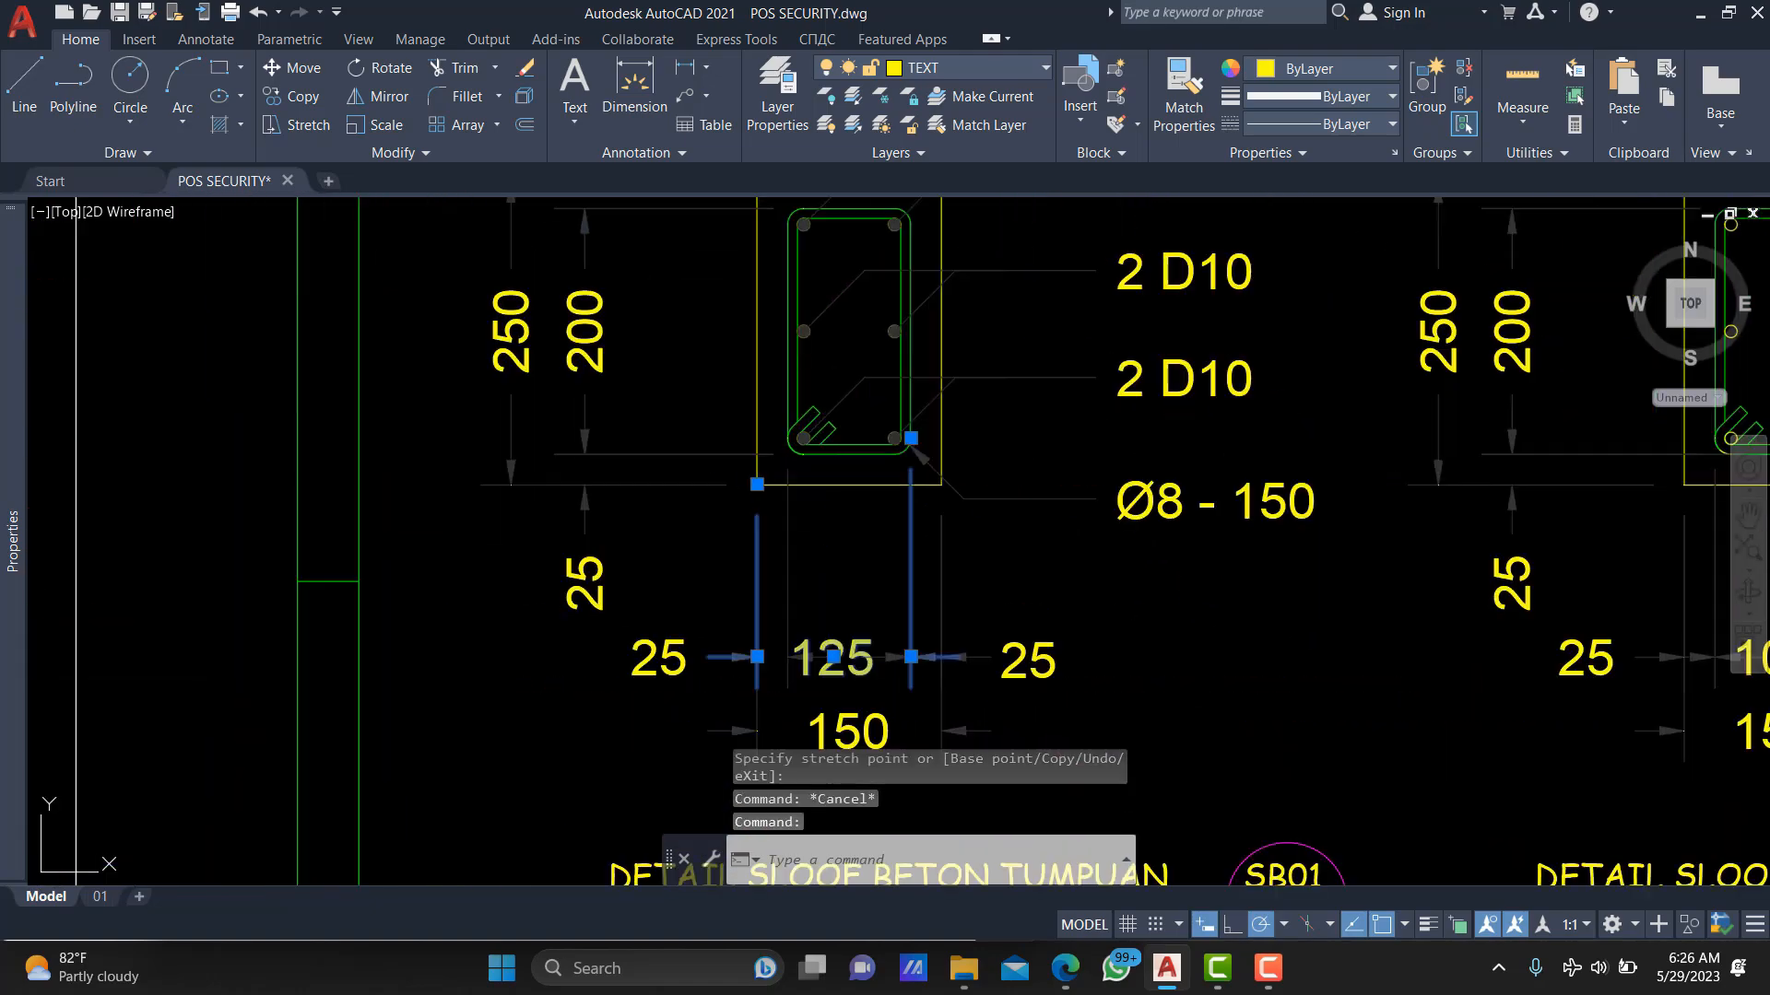
{"action": "left_click", "coordinate": [757, 483]}
{"action": "scroll", "coordinate": [772, 434], "scroll_direction": "up", "scroll_amount": 4}
{"action": "scroll", "coordinate": [855, 442], "scroll_direction": "down", "scroll_amount": 5}
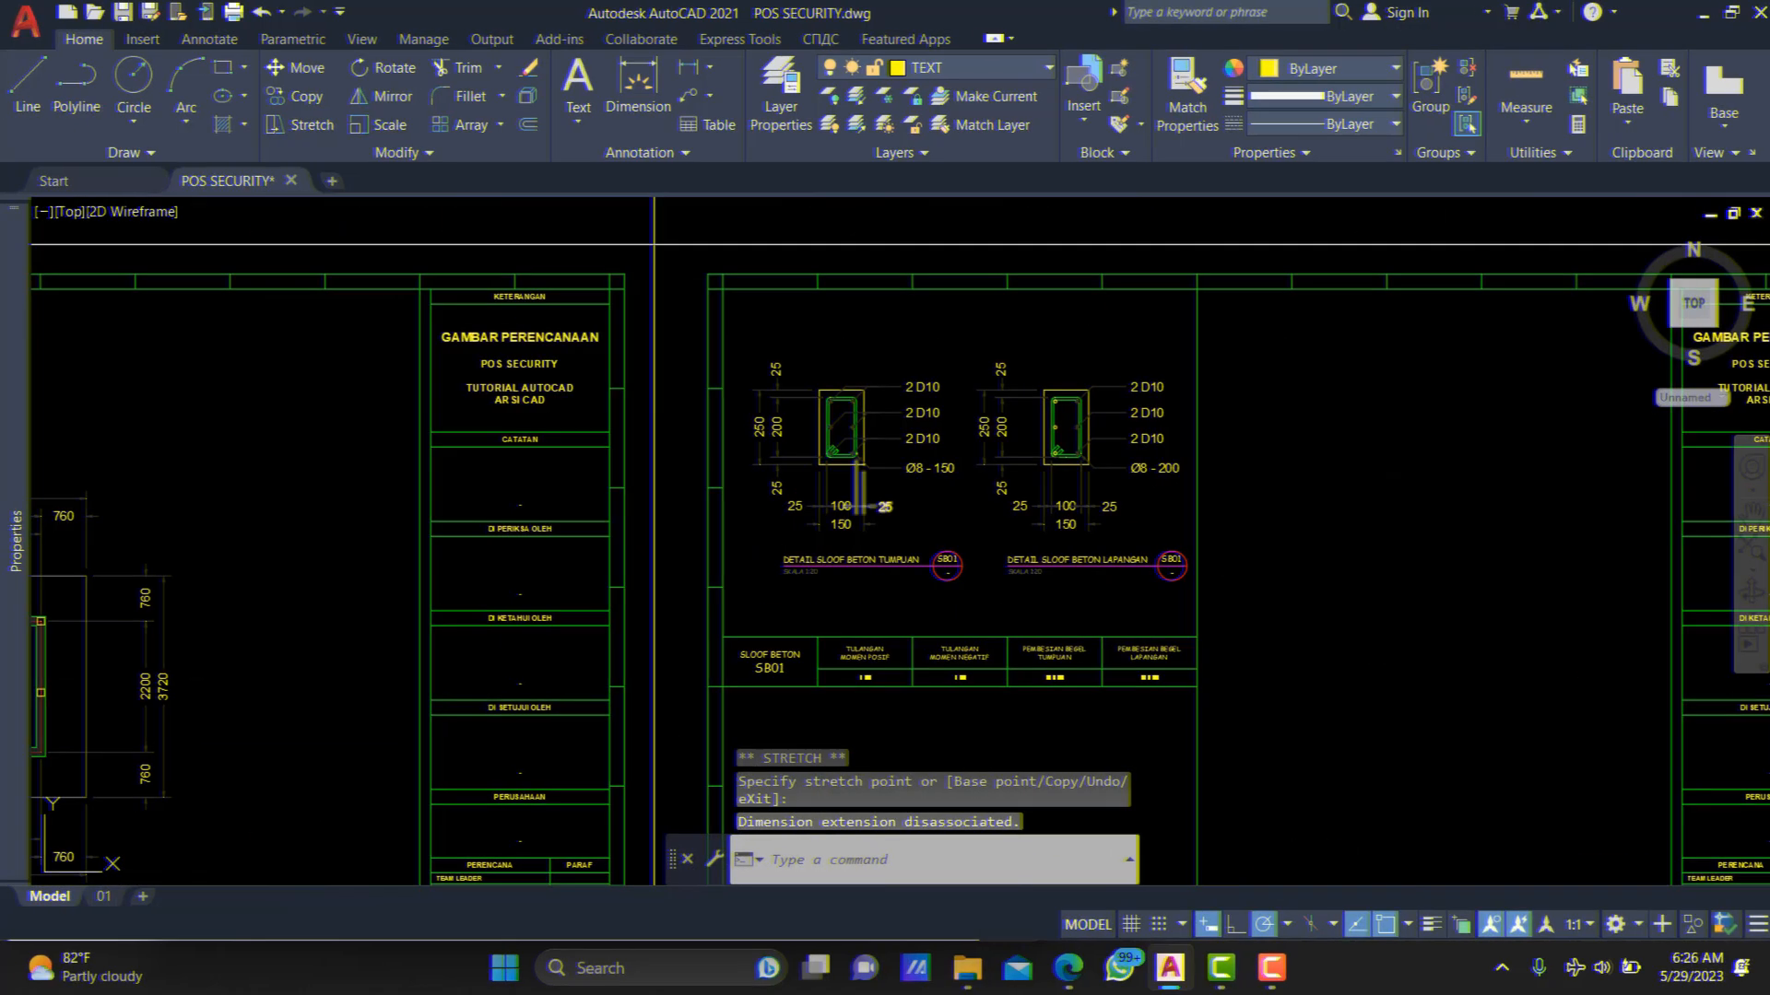